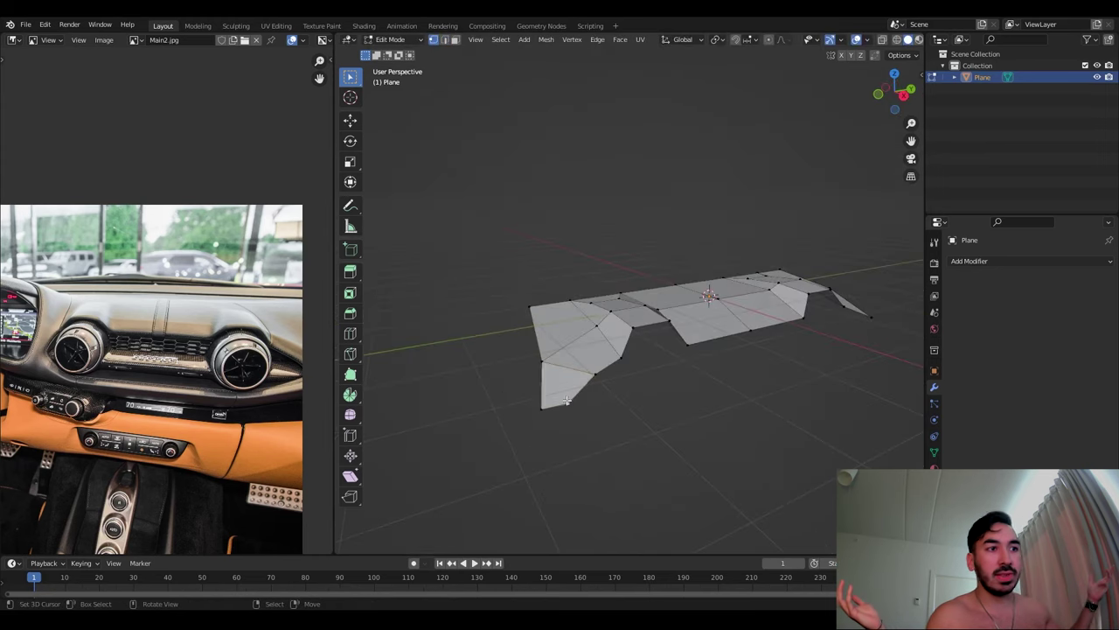
Add a Catmull-Clark Subdivision Surface modifier to the dashboard mesh
middle_drag(567, 400, 538, 434)
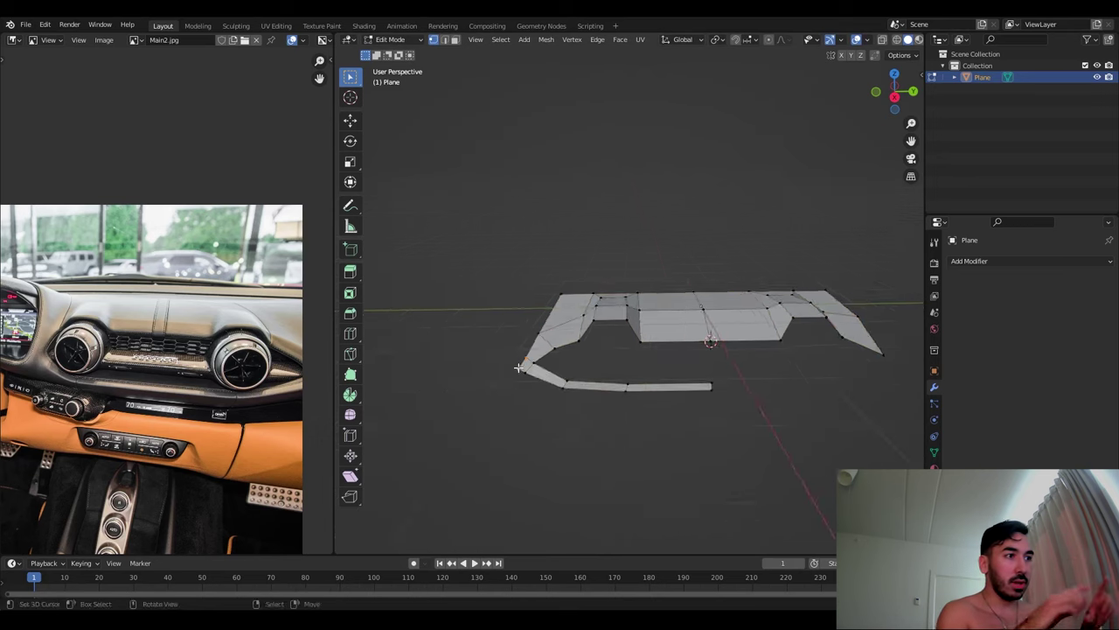
key(Tab)
middle_drag(519, 367, 612, 384)
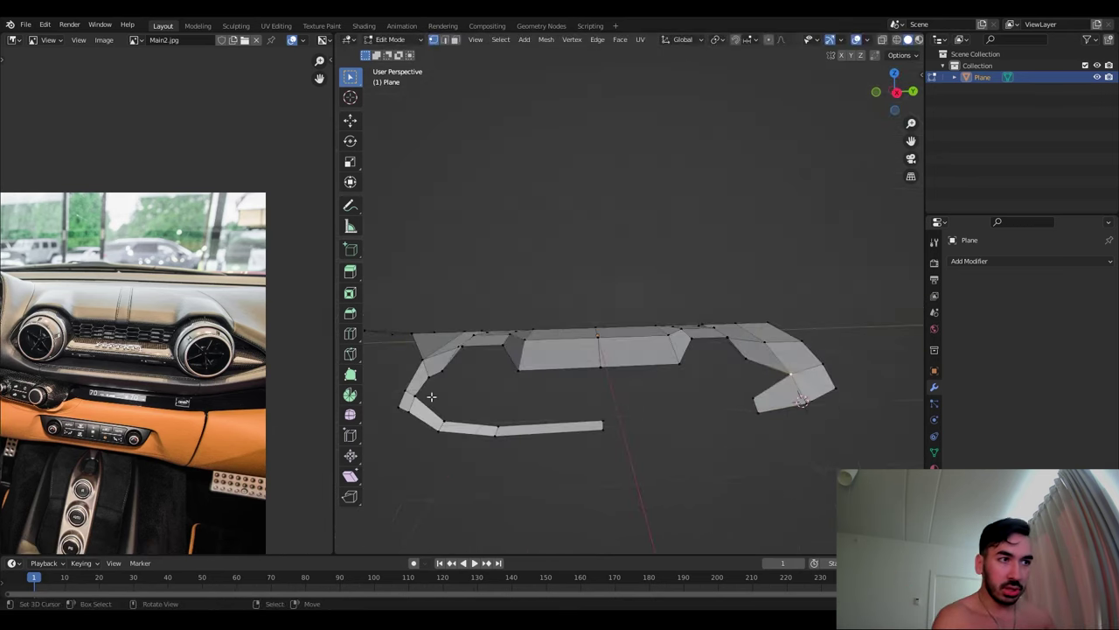
click(1030, 261)
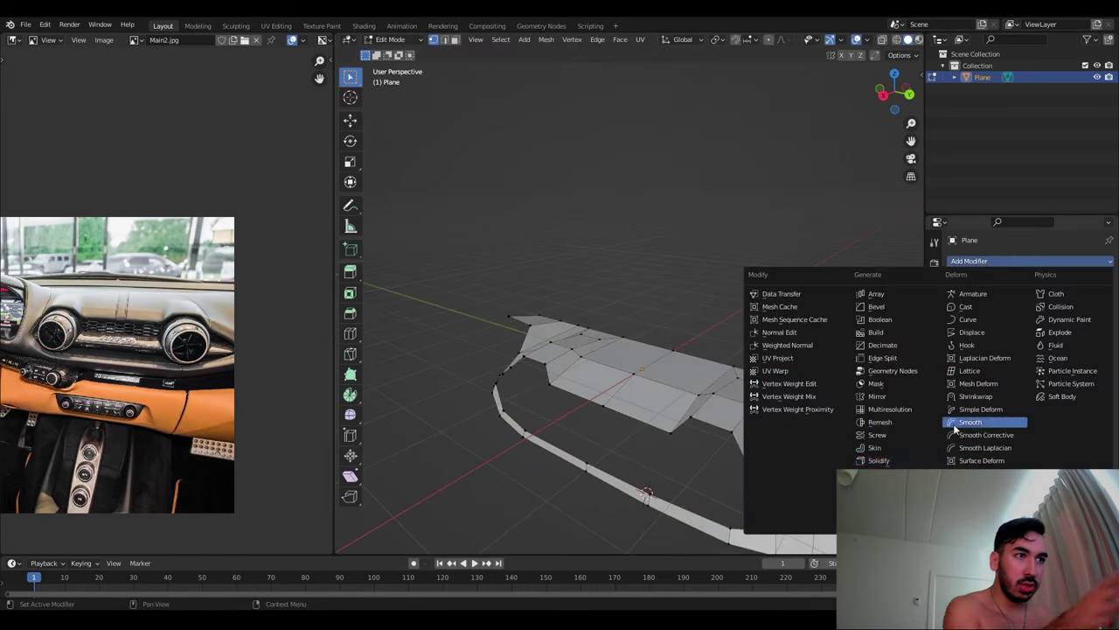
click(883, 473)
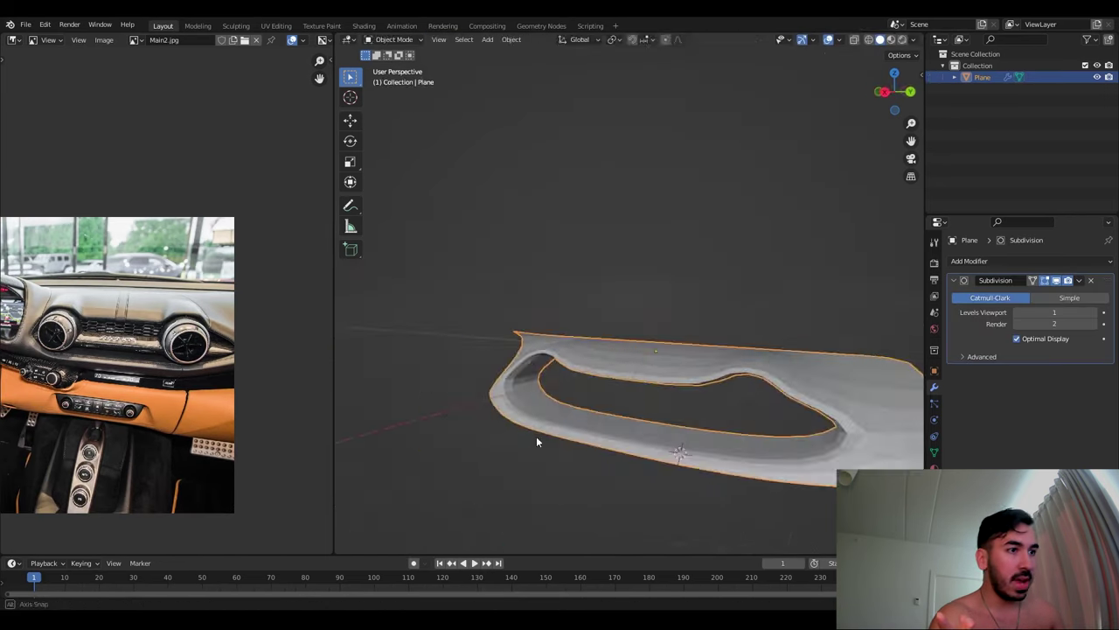
middle_drag(537, 438, 564, 348)
Slide the selected edges and add a loop cut across the dashboard's upper surface beside the raised vent recess
key(g)
key(g)
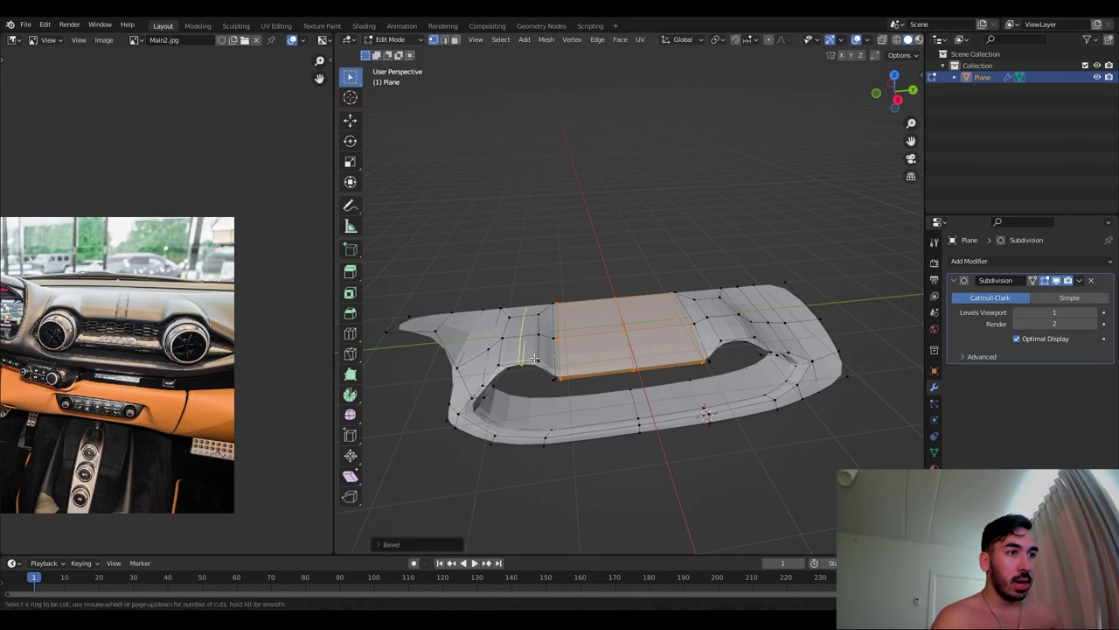
click(533, 357)
middle_drag(534, 357, 681, 414)
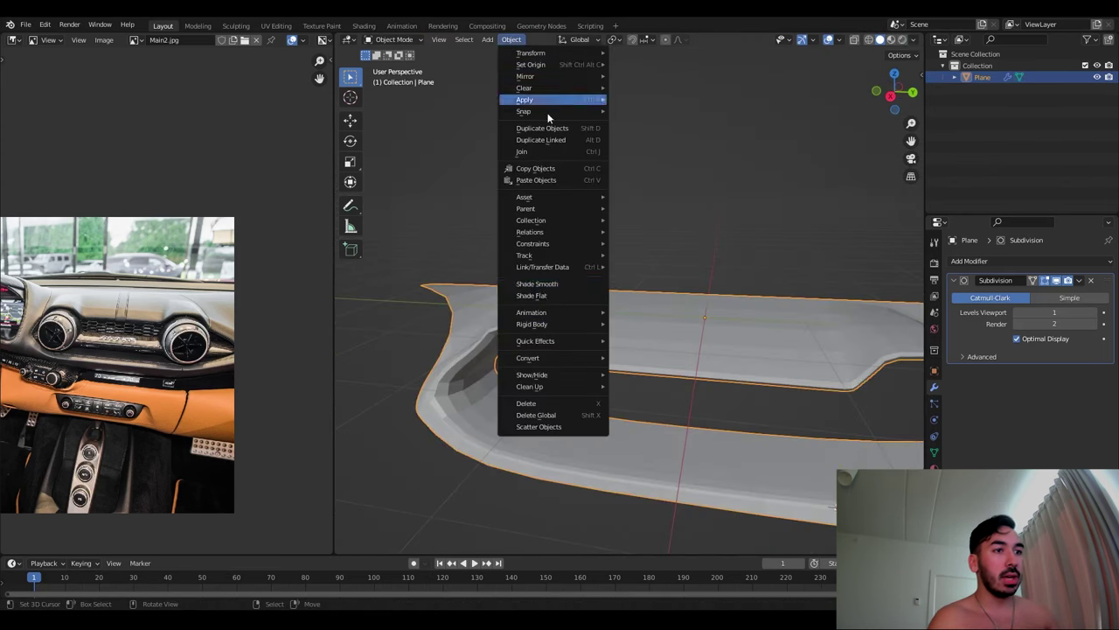
Shade the dashboard smooth and enable viewport Cavity of type Both with world-space ridge and valley at 2.5
click(551, 99)
click(914, 40)
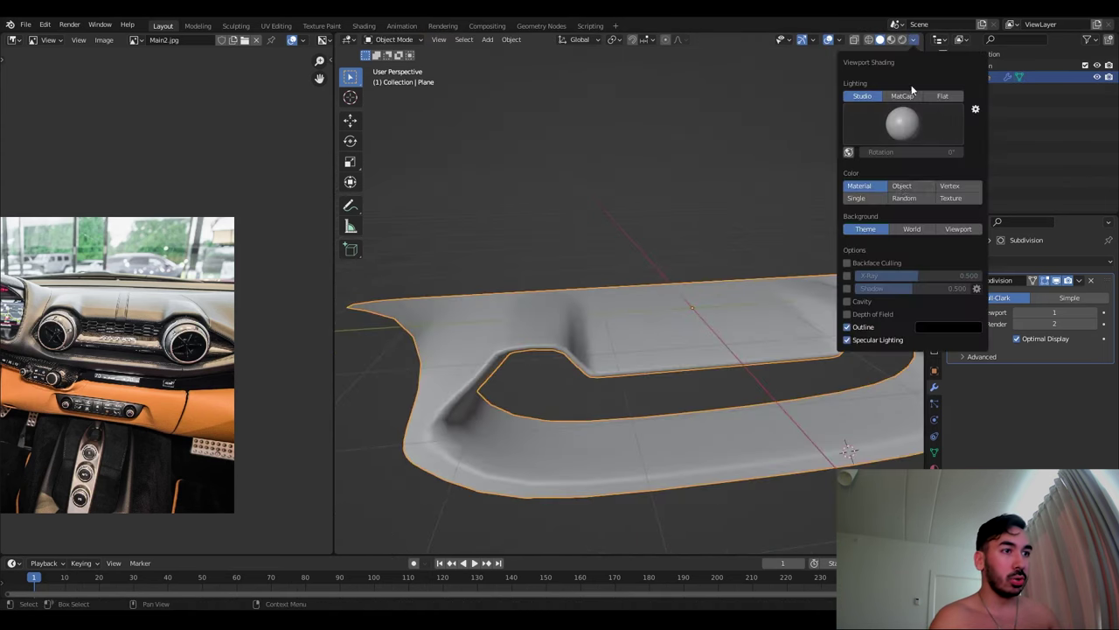
click(915, 41)
click(945, 339)
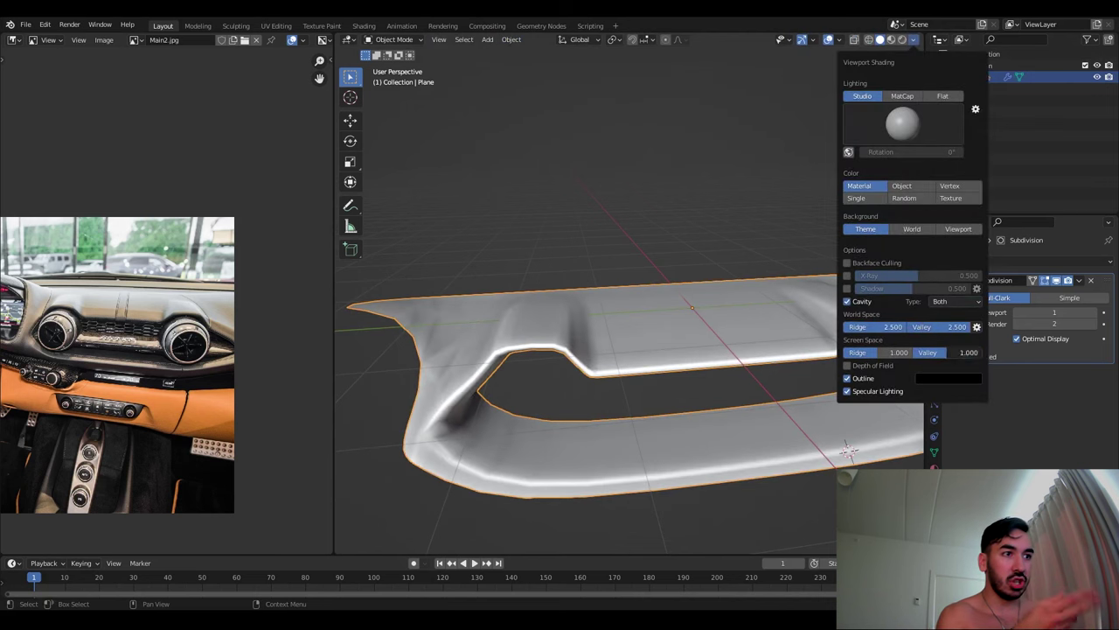
Set the viewport lighting to a beige-brown MatCap and the screen-space ridge and valley to 2.0
click(900, 140)
click(903, 95)
click(914, 40)
click(900, 127)
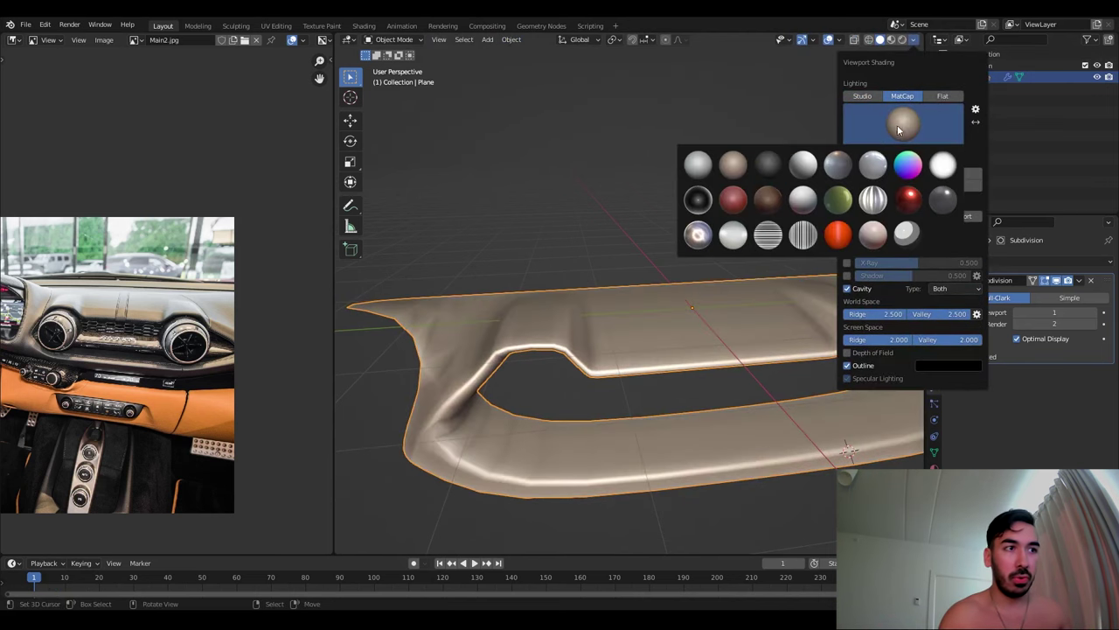
click(744, 194)
middle_drag(665, 288, 612, 288)
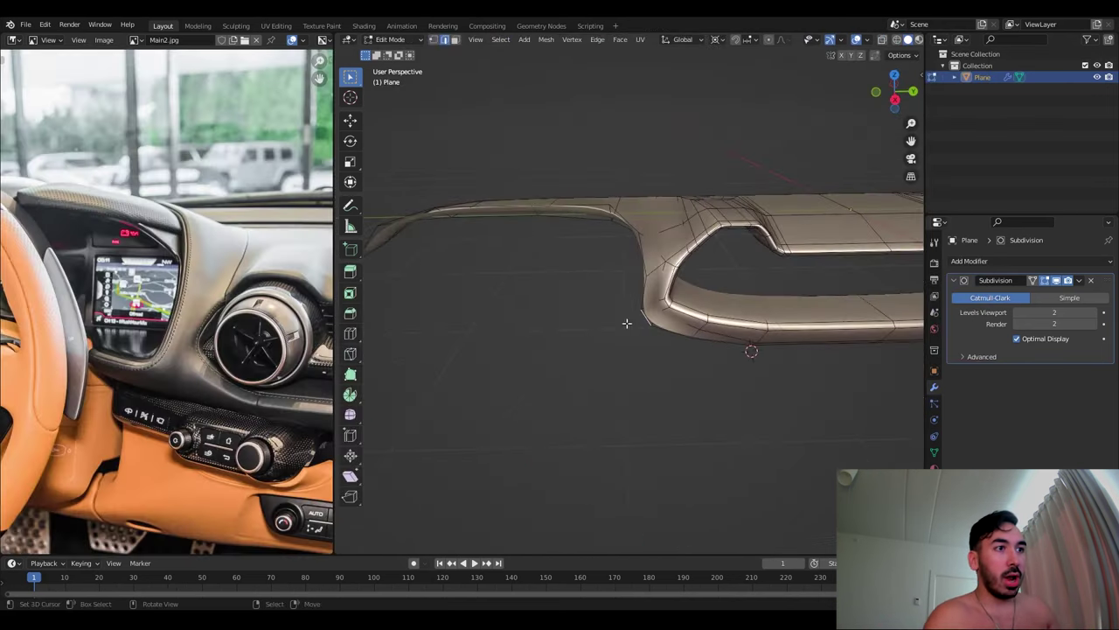
Move the edges and vertices around the instrument cluster opening at the driver's end to refine its outline
key(g)
click(629, 323)
middle_drag(630, 324, 647, 290)
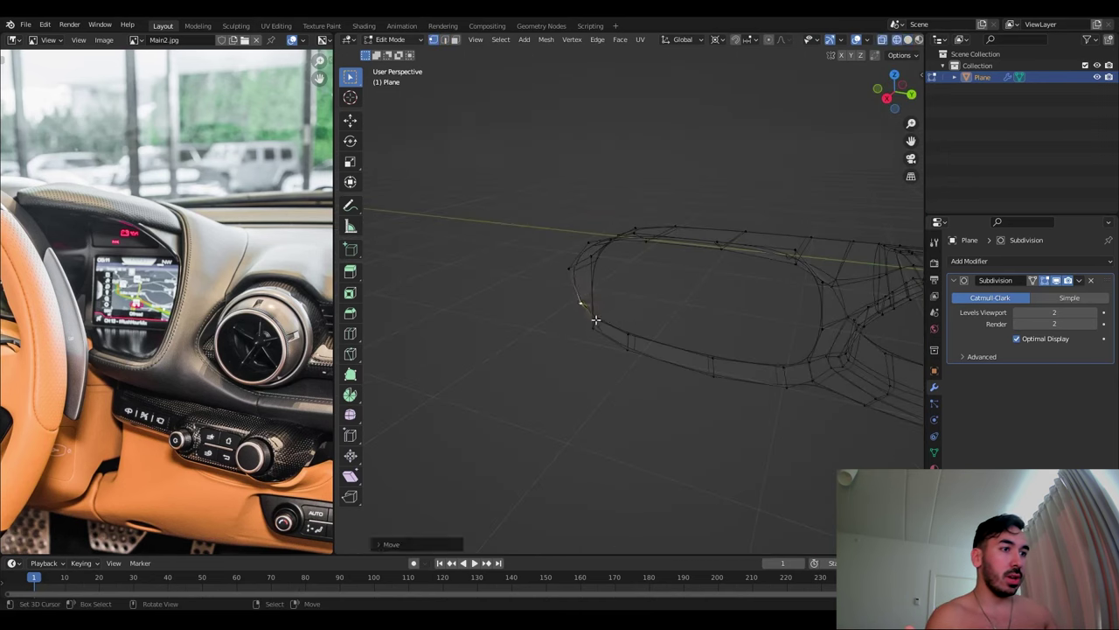
click(679, 360)
scroll(622, 347, up, 3)
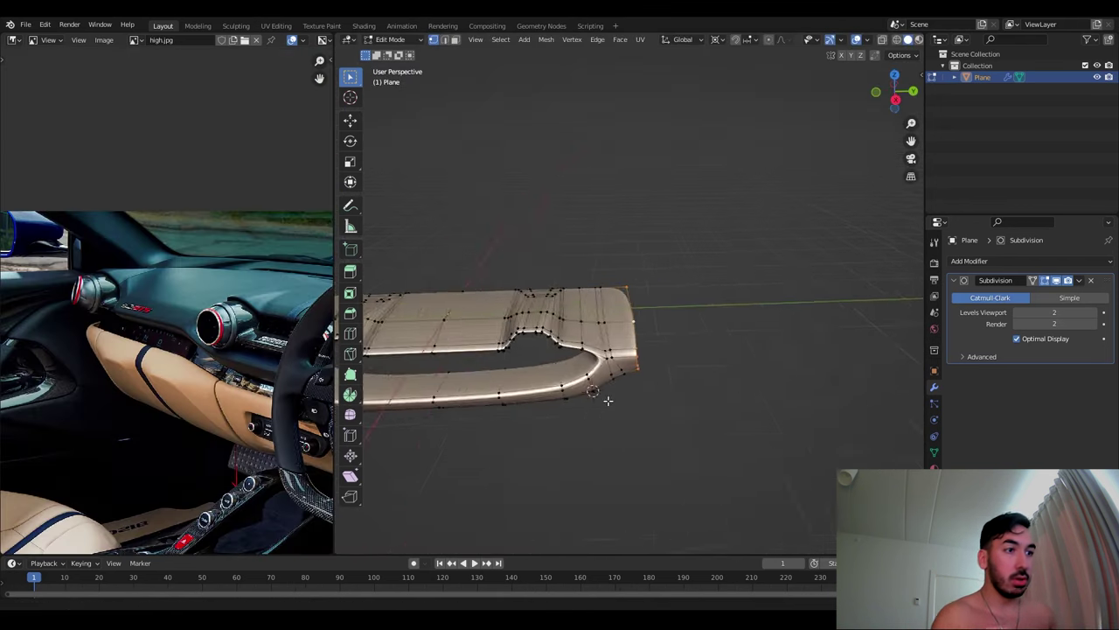
Scale the selected vertices at the dashboard's far end and return the display from wireframe to solid shading
key(s)
click(620, 408)
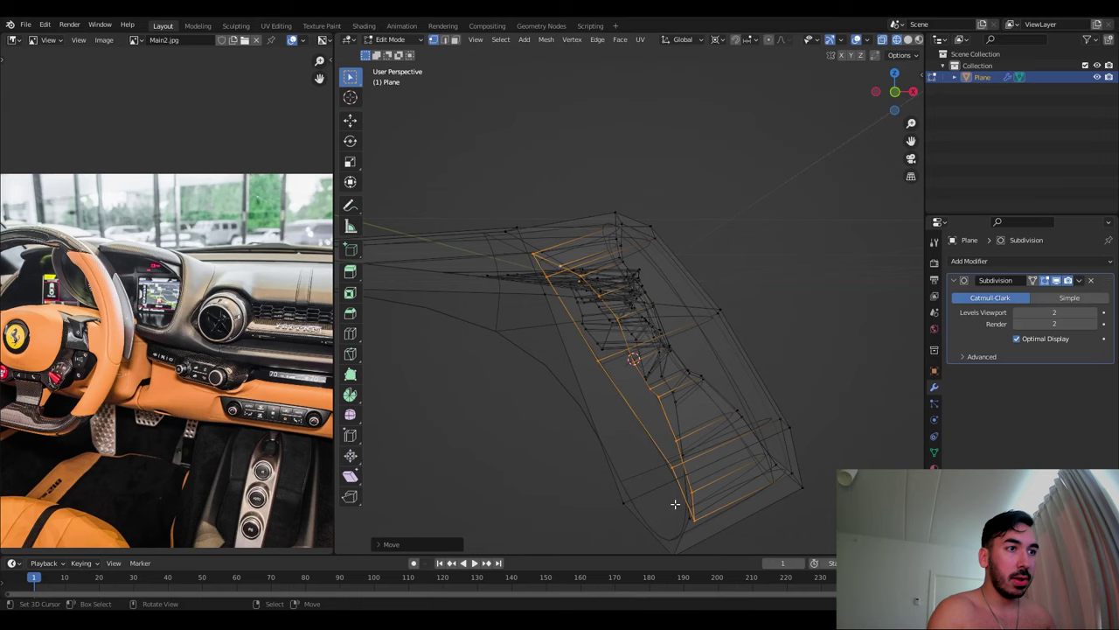
mouse_move(675, 504)
middle_down()
mouse_move(437, 378)
mouse_move(662, 350)
mouse_move(756, 370)
middle_up()
key(Tab)
key(shift+z)
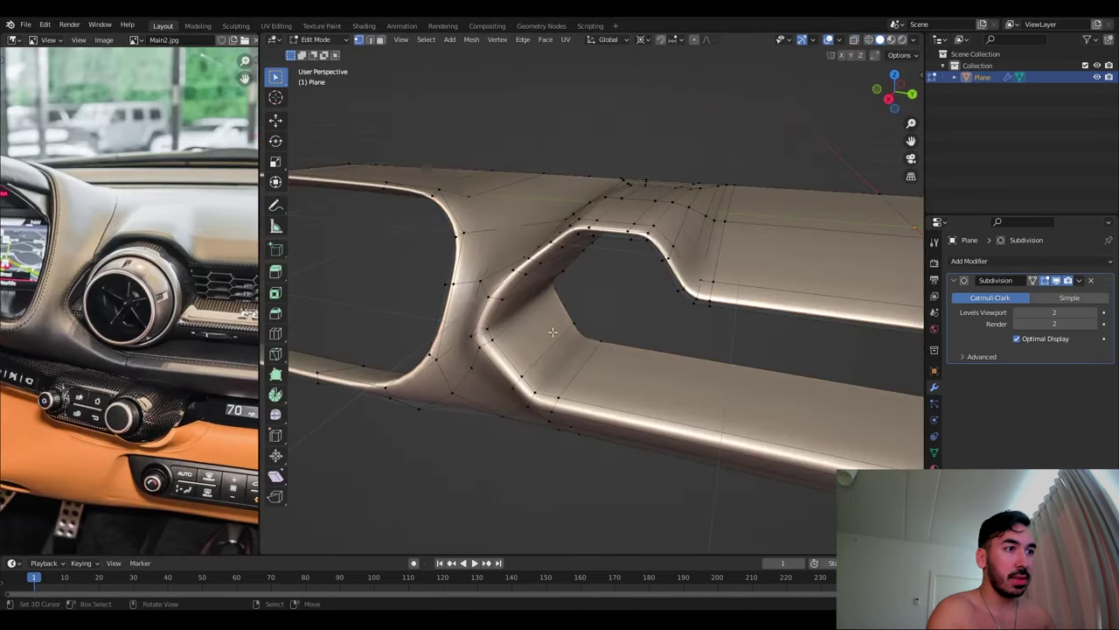
Add an eight-vertex circle at the vent recess, rotate it upright about Y and scale it down to fit
middle_drag(717, 150, 594, 392)
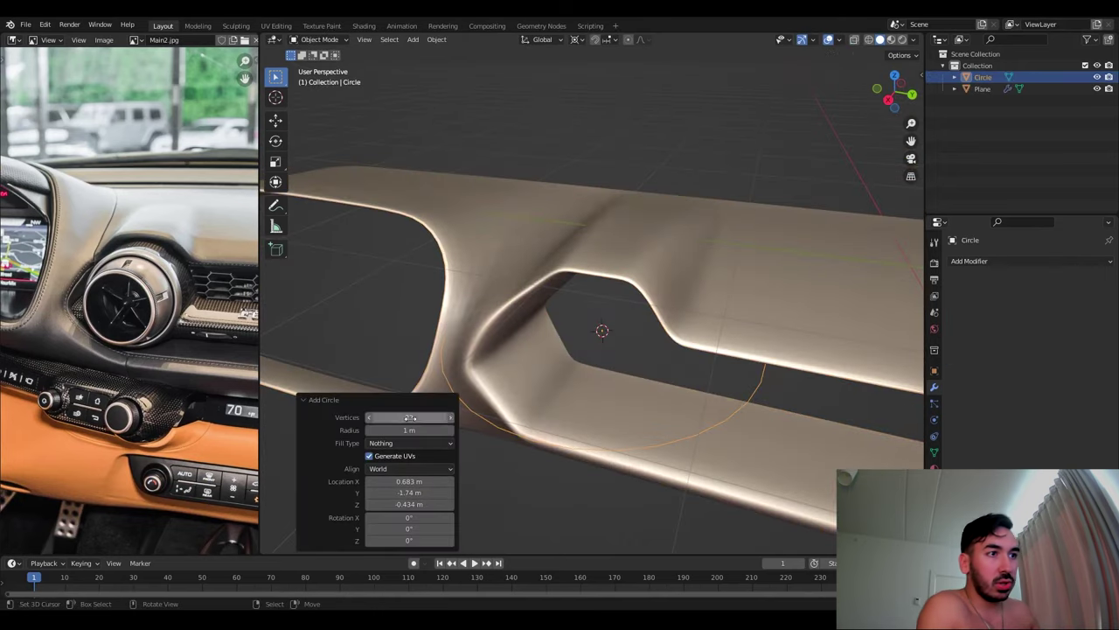
key(Tab)
key(r)
key(y)
scroll(637, 349, up, 3)
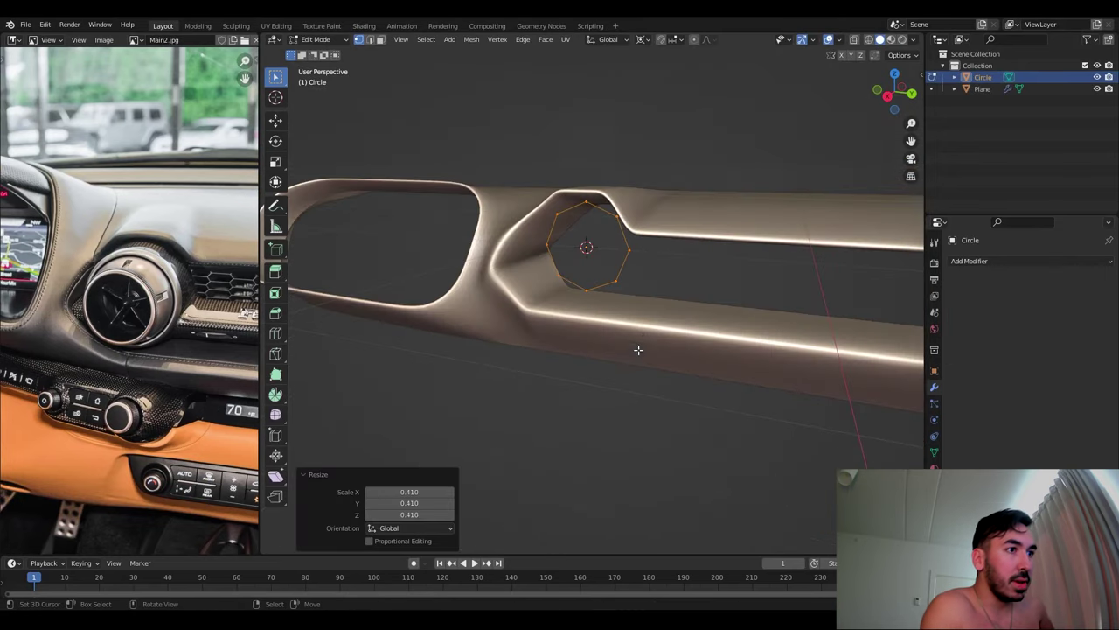
key(s)
click(657, 333)
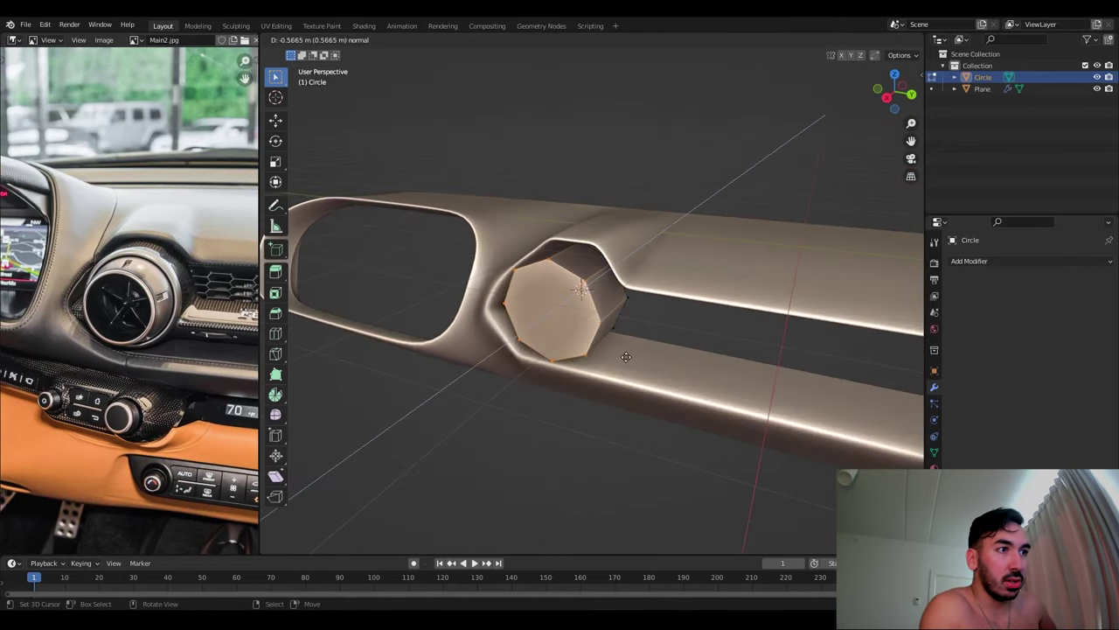
Extrude the circle about 0.57 m into an open vent tube and give it a Subdivision Surface modifier
click(626, 356)
right_click(600, 402)
click(599, 402)
key(Tab)
click(969, 260)
click(875, 491)
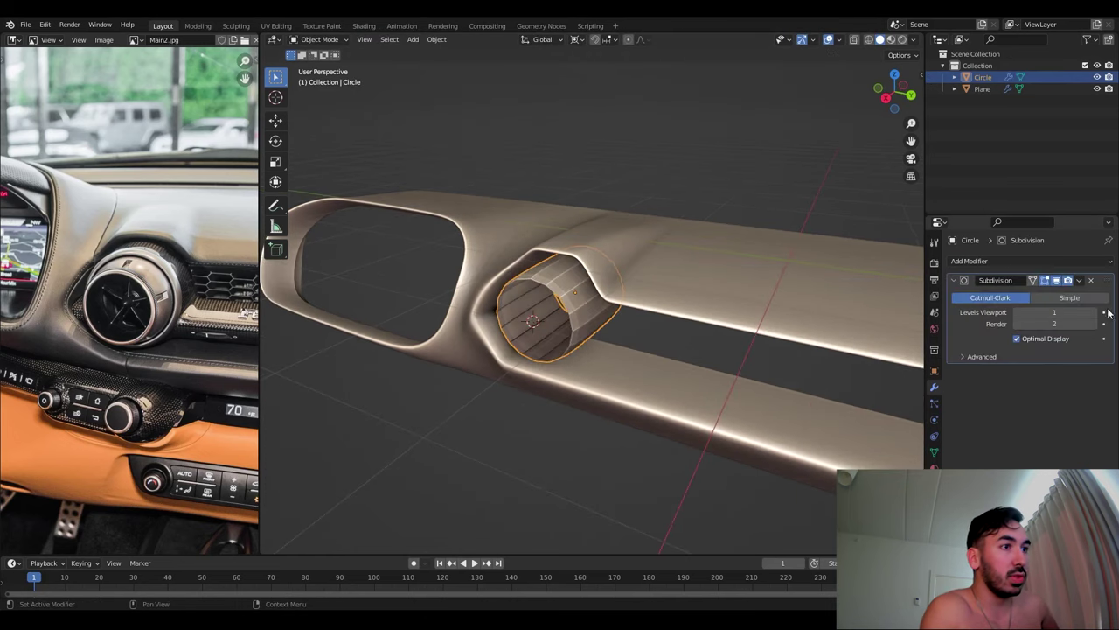
Extrude the vent tube's inner side edges toward the dashboard centre and position the extrusion along X
key(Tab)
middle_drag(367, 80, 568, 276)
key(e)
key(x)
click(630, 289)
key(g)
right_click(594, 240)
key(x)
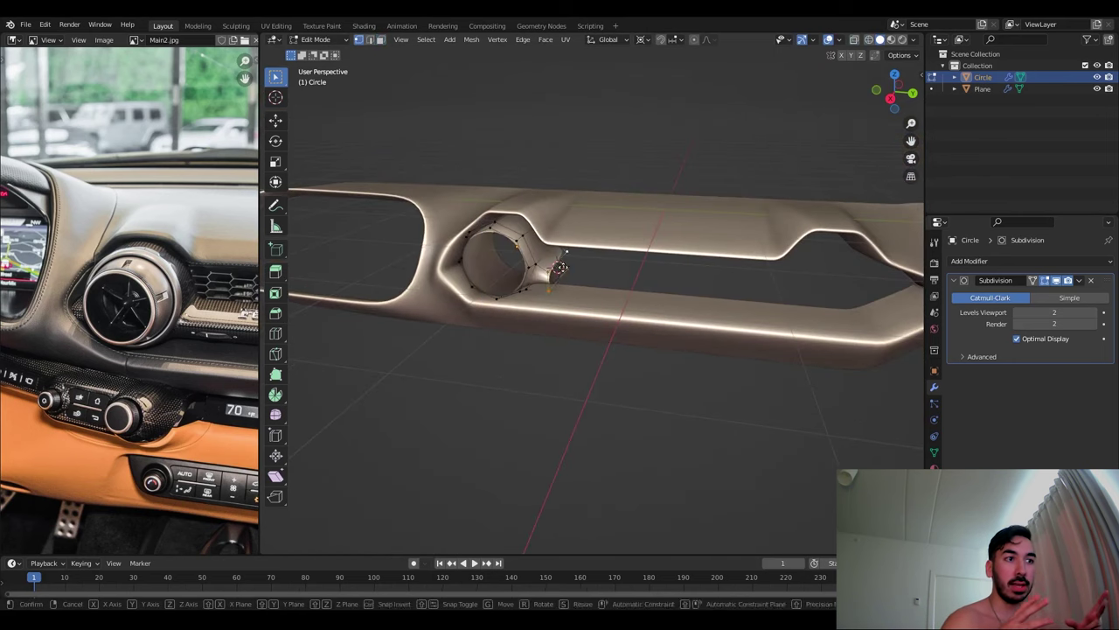
click(643, 285)
middle_drag(643, 285, 634, 248)
click(635, 249)
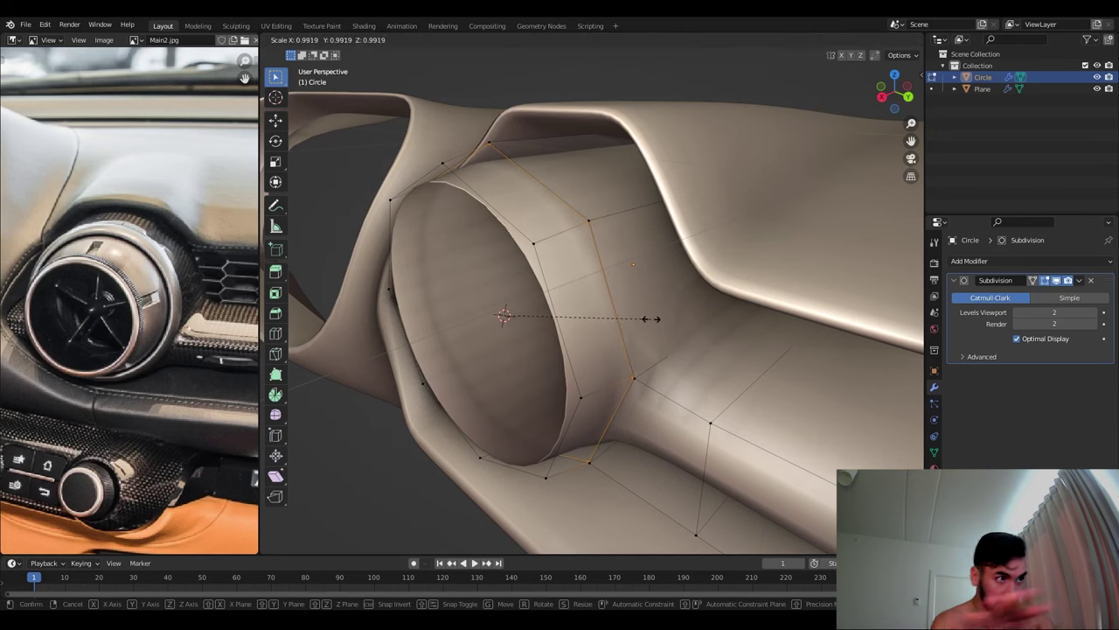
Add supporting loop cuts behind the vent tube's front rim and enlarge the rim loop by about 1.008
click(652, 318)
key(ctrl+r)
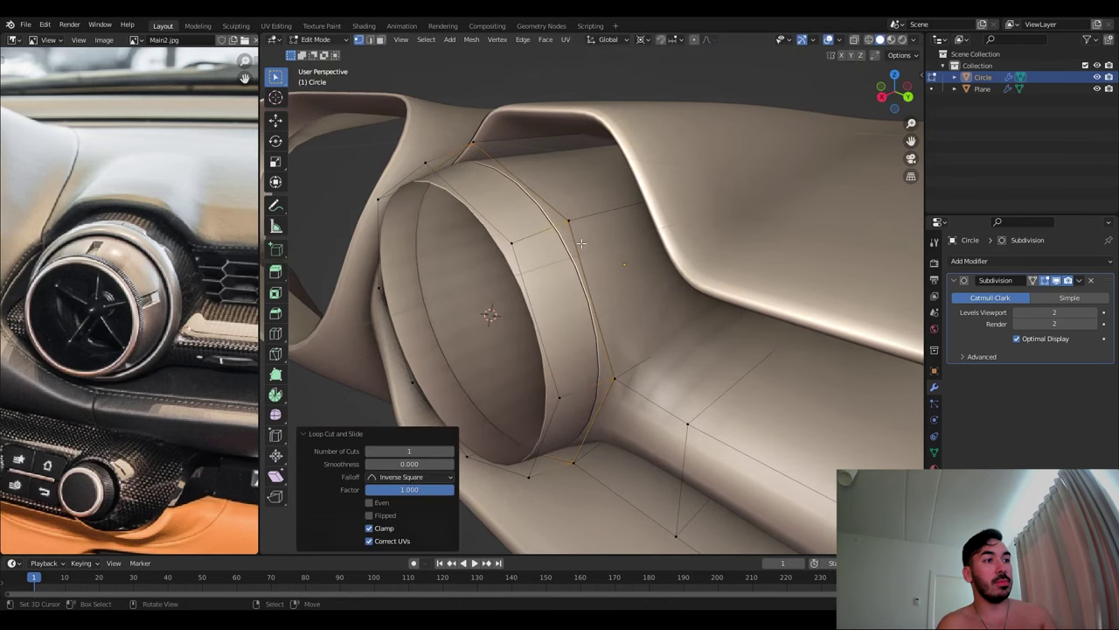
key(s)
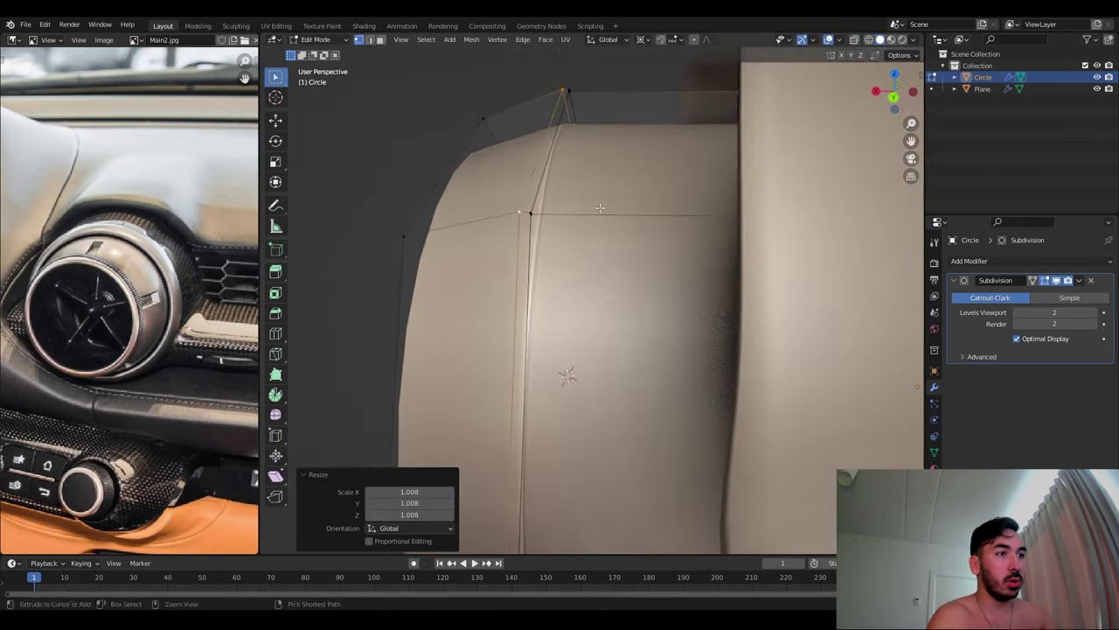
right_click(370, 261)
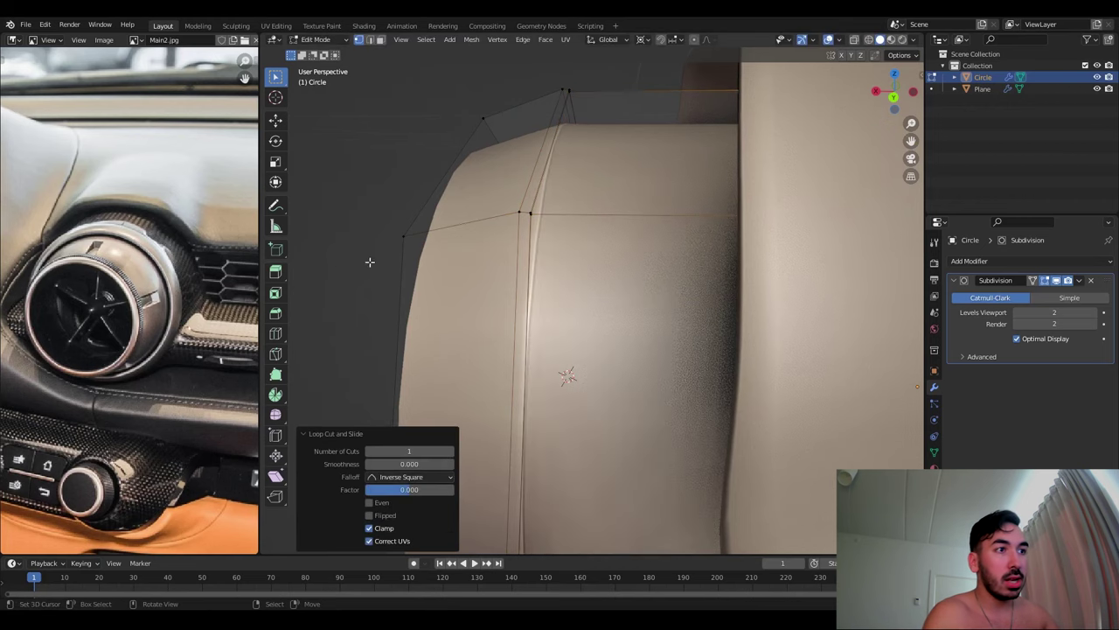
Set the mean crease of the edge loops behind the vent rim to 1.00 and scale the front loop up by about 1.036
shift+click(568, 90)
key(alt+z)
key(alt+z)
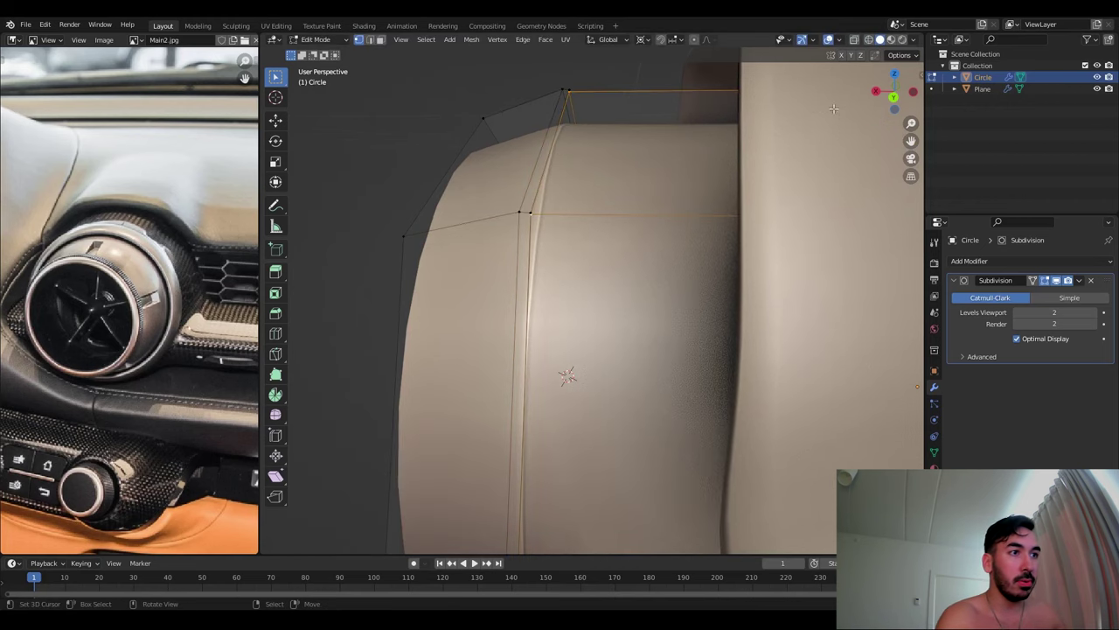
key(Escape)
text(n1)
key(Return)
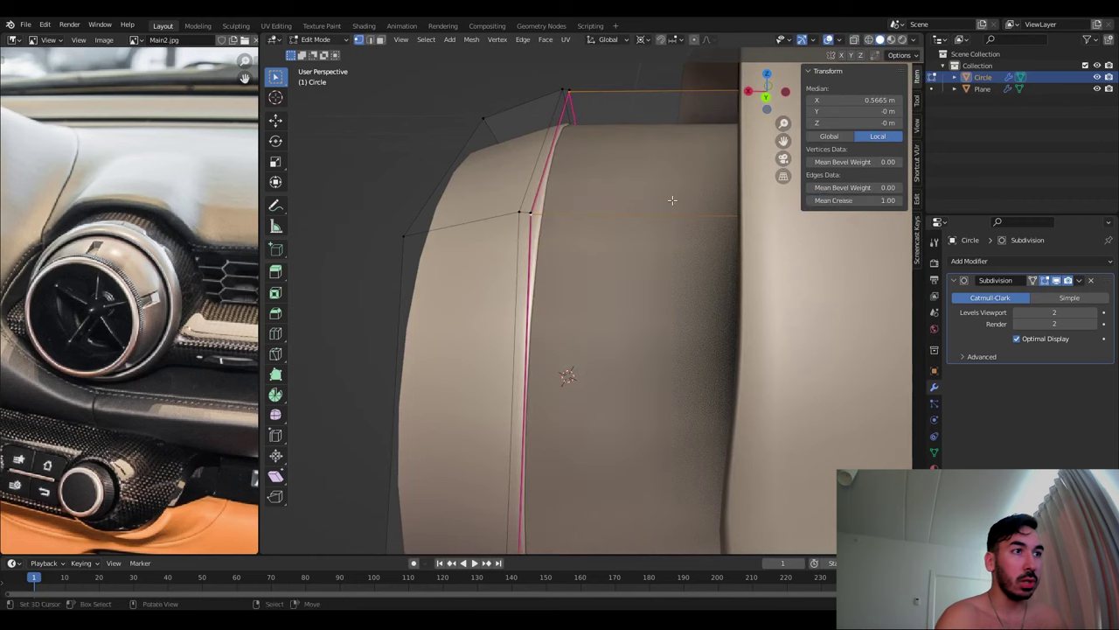
drag(852, 200, 830, 200)
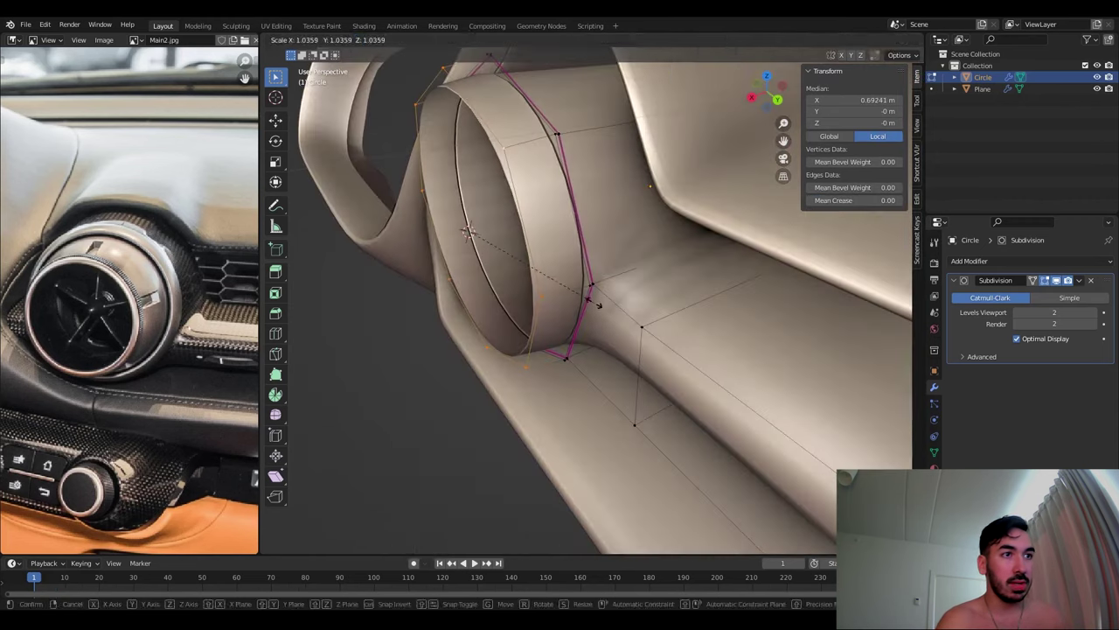
key(s)
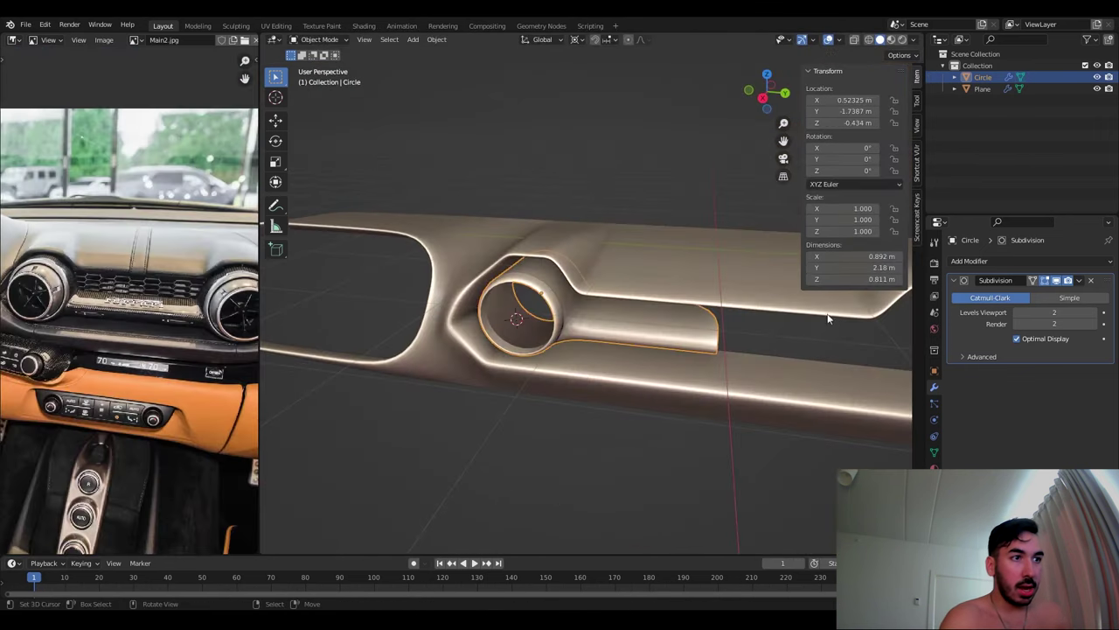
Mirror the vent tube across the Y axis only, with a Mirror modifier placed ahead of the Subdivision modifier
key(ctrl+shift+a)
click(886, 396)
click(1027, 390)
click(1044, 390)
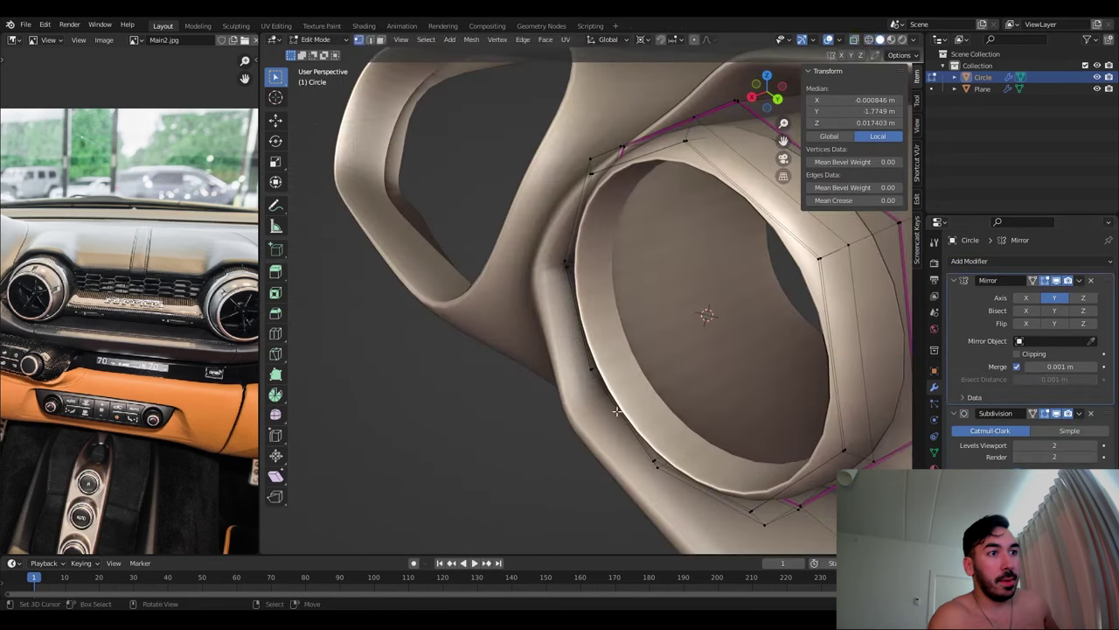
key(g)
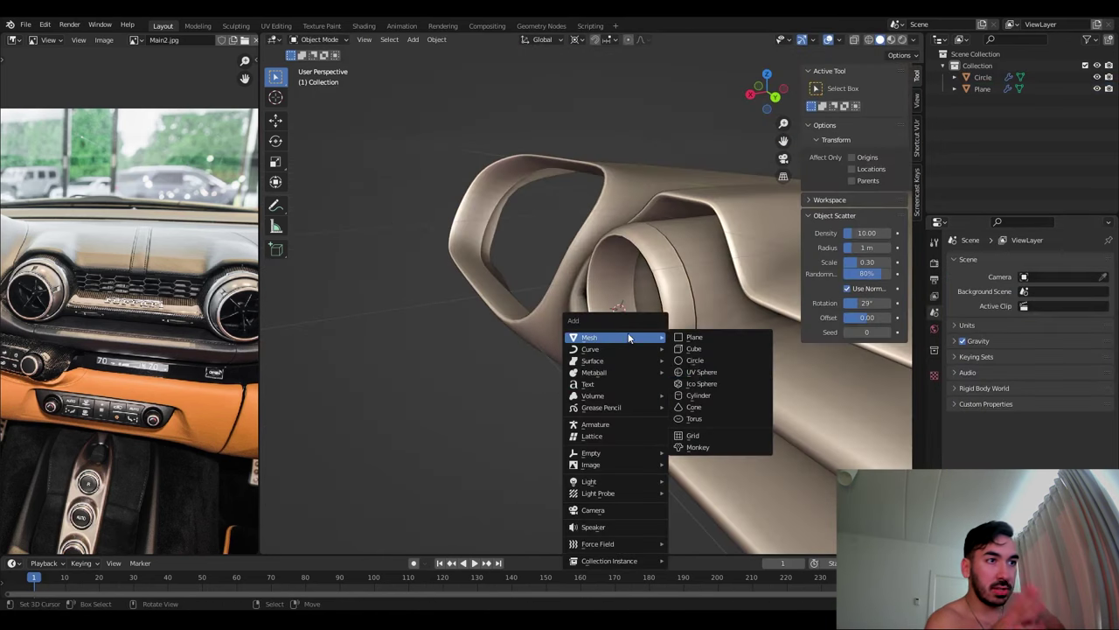
Add a UV sphere inside the vent tube, rotated 90° about Y and scaled by 0.348
click(700, 374)
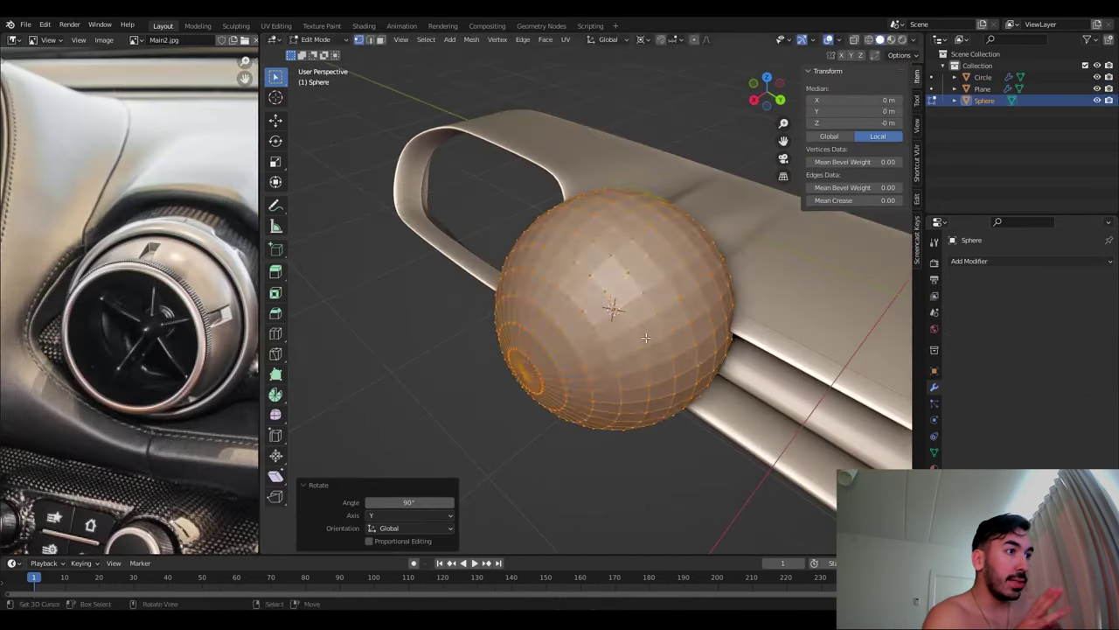
key(s)
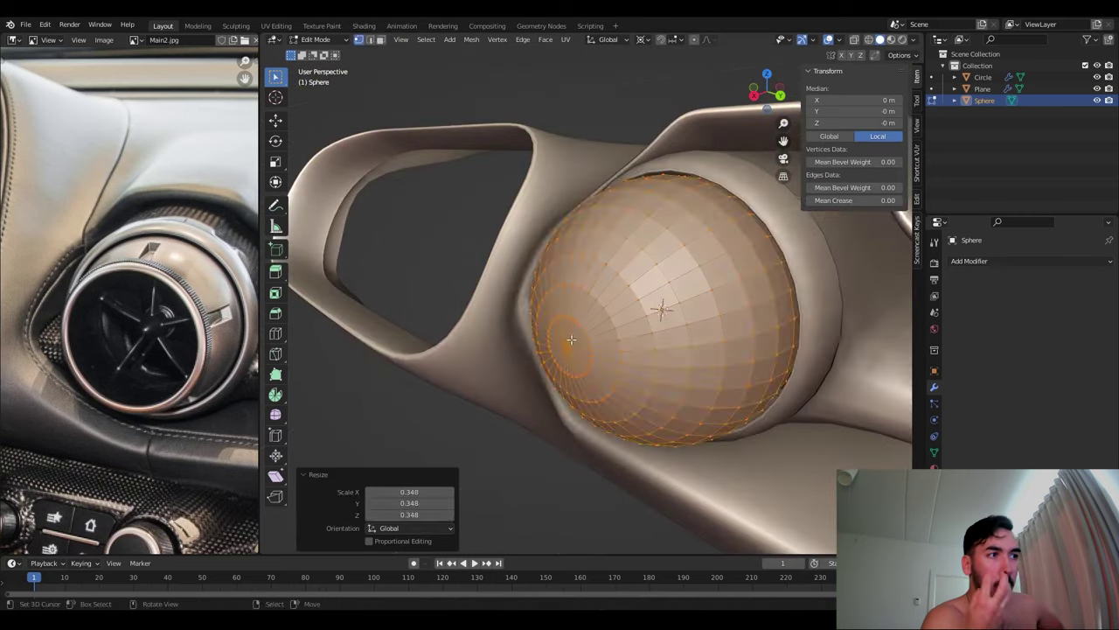
key(Tab)
Delete the sphere's front and back cap faces to leave an open round shell
key(x)
key(f)
key(1)
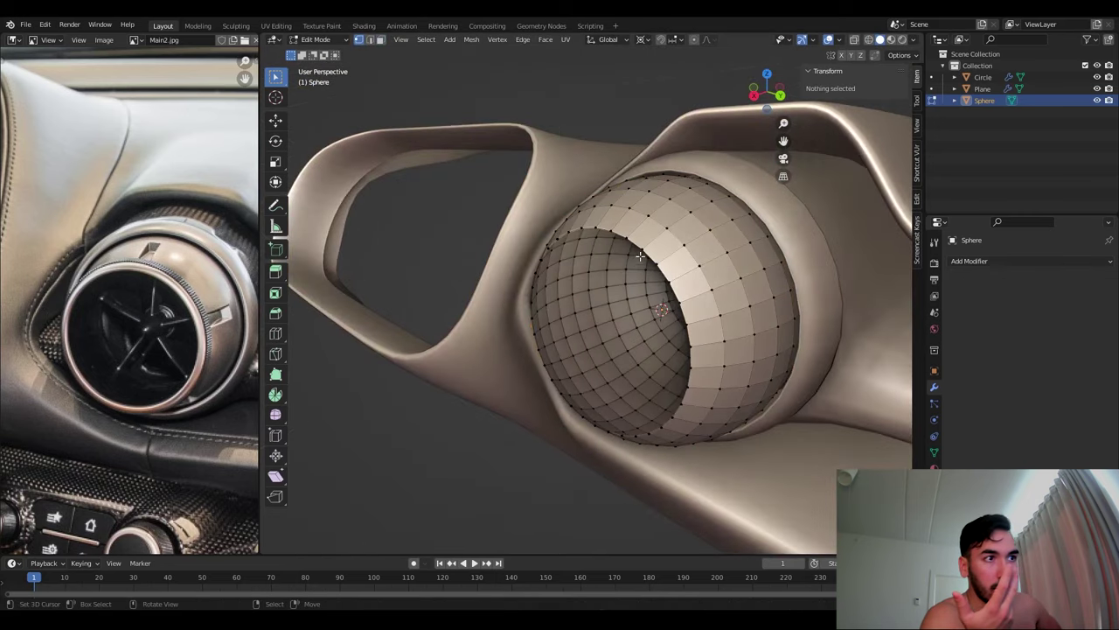
key(alt+a)
middle_drag(601, 317, 604, 227)
key(x)
key(f)
Refine the remaining sphere shell into a denser mesh
click(969, 260)
click(883, 399)
middle_drag(690, 288, 688, 339)
key(ctrl+z)
Select the block of faces at the top centre of the sphere shell and extrude it inward as a notch
click(655, 175)
scroll(691, 288, up, 3)
key(KP_3)
key(e)
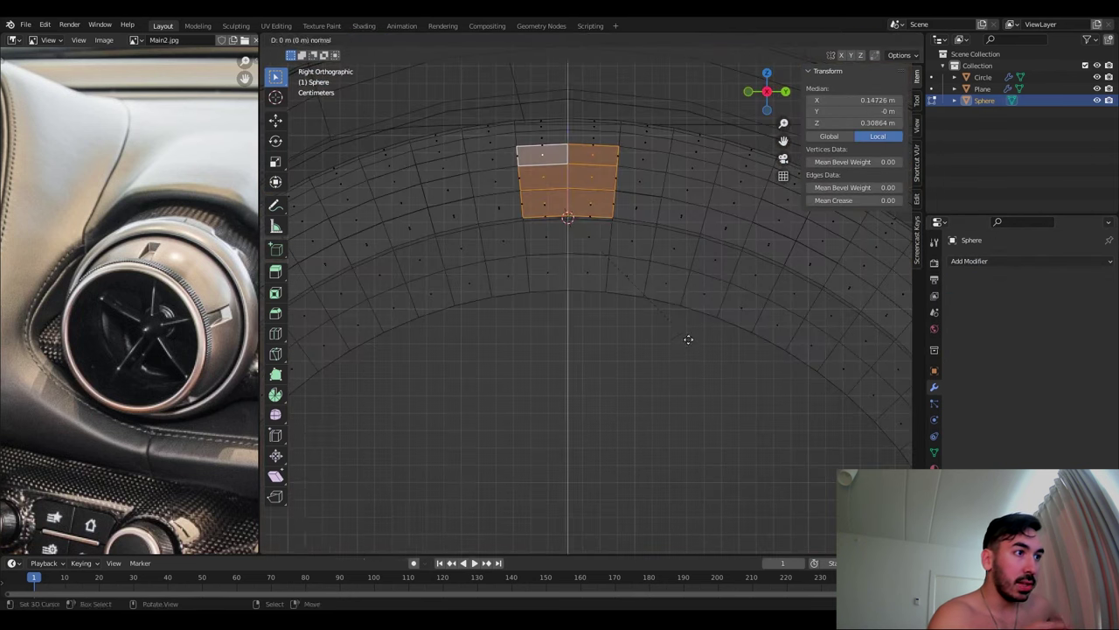
click(647, 283)
middle_drag(647, 283, 546, 236)
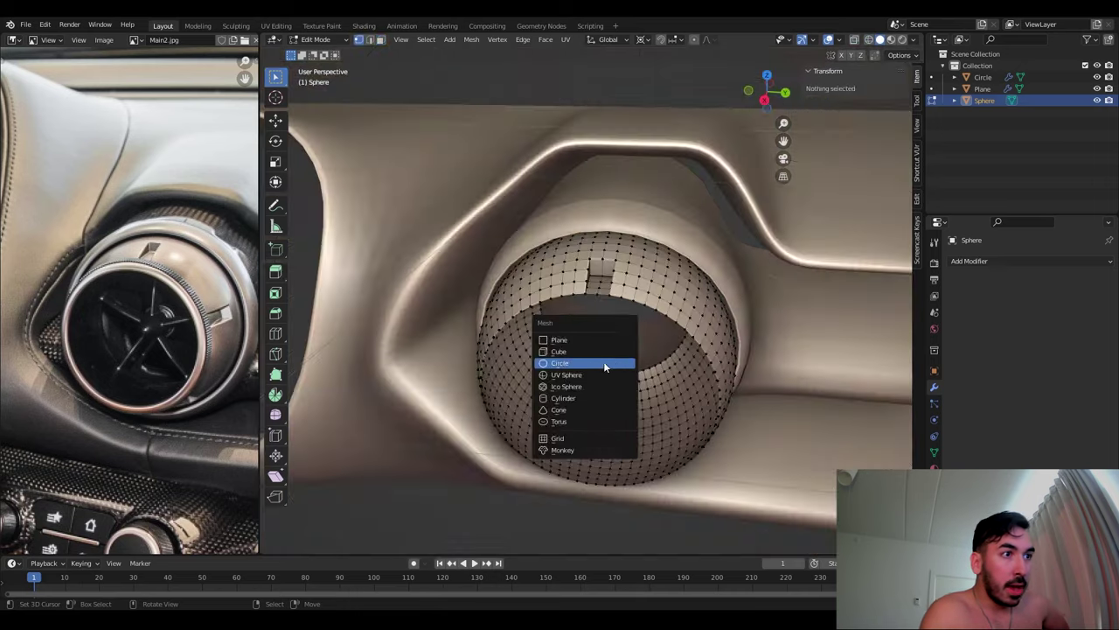
Add a circle centred on the vent shell and scale it down as a guide for spacing the notches
click(604, 361)
key(s)
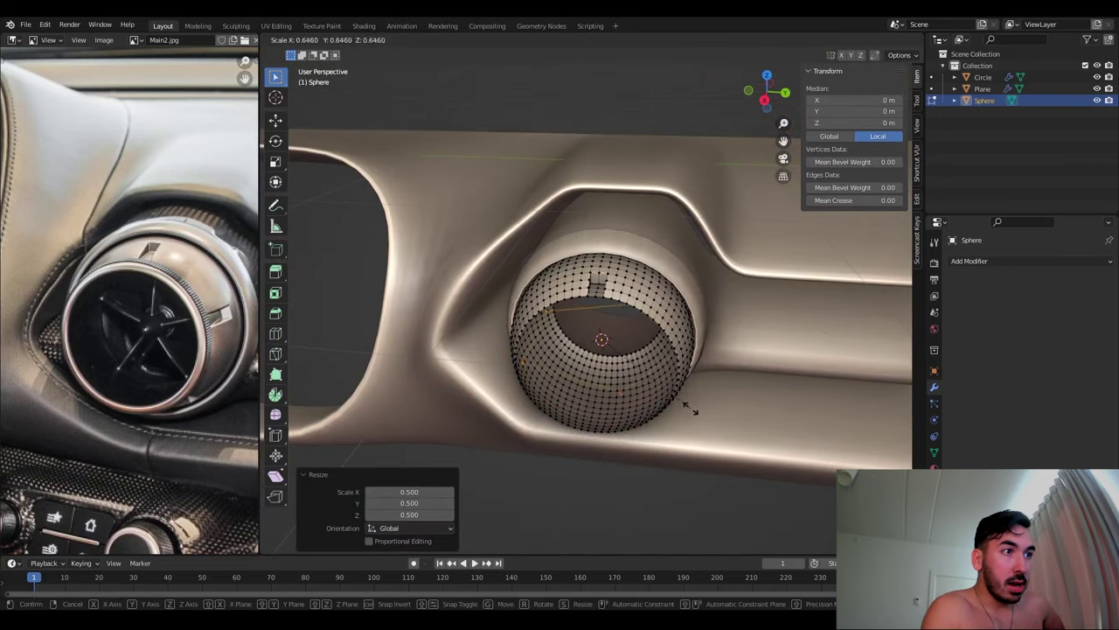
click(722, 391)
Select notch-sized blocks of faces on the upper-left and lower-left parts of the shell's front band
key(KP_3)
scroll(552, 341, up, 3)
ctrl+shift+click(459, 313)
middle_drag(459, 313, 551, 341)
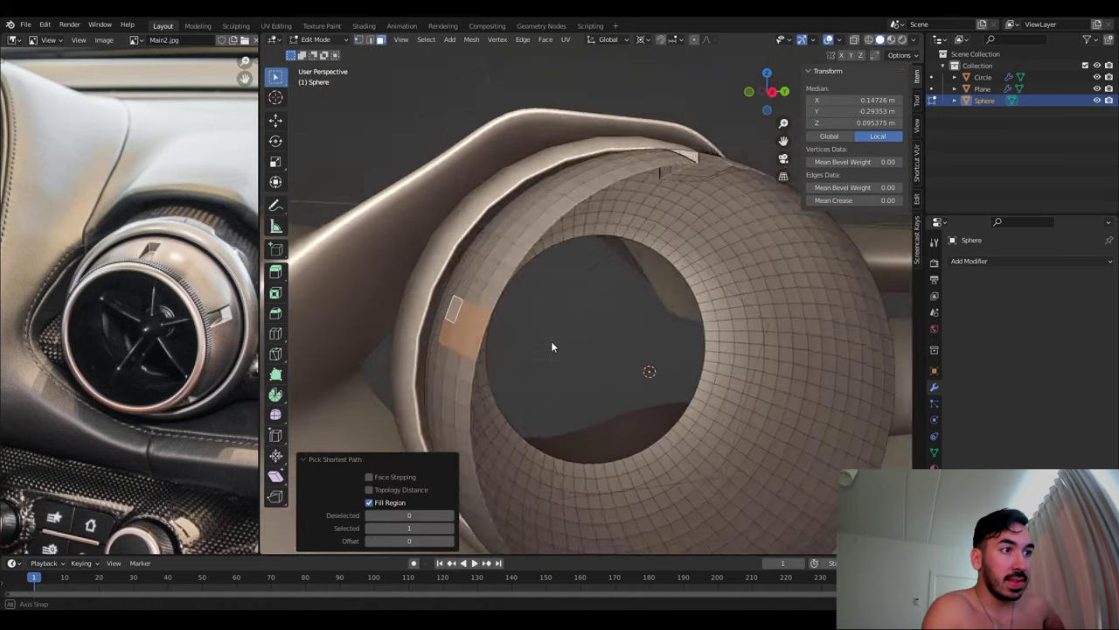
key(KP_3)
scroll(574, 400, up, 3)
ctrl+shift+click(523, 442)
scroll(656, 323, down, 3)
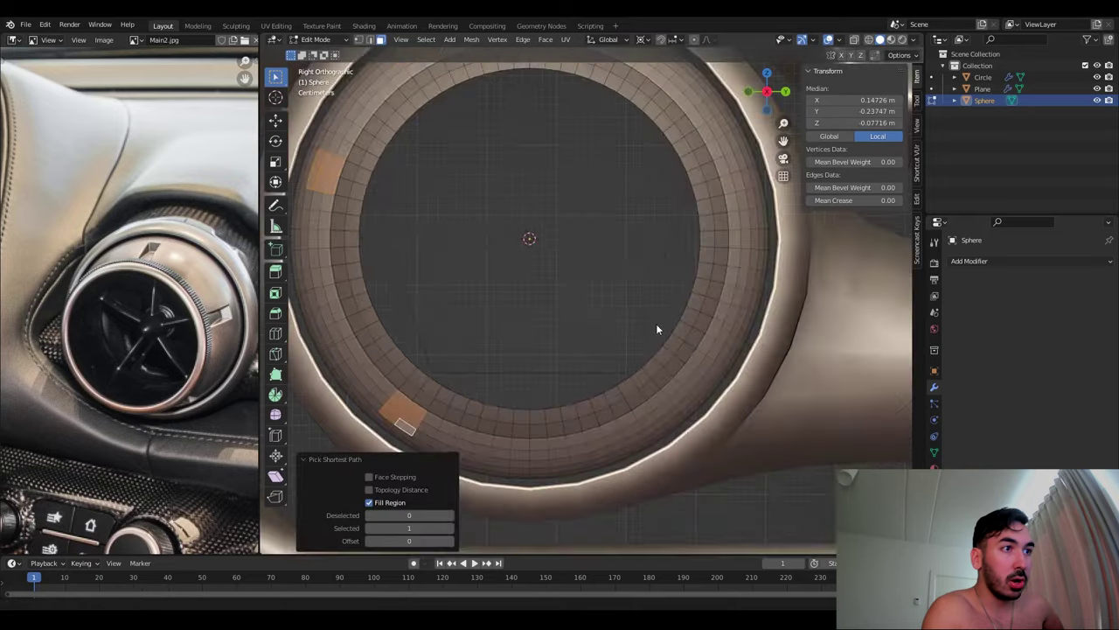
Complete the notch openings by selecting matching face blocks on the lower-right and right parts of the shell's front band
scroll(614, 407, up, 3)
click(614, 408)
ctrl+shift+click(698, 276)
scroll(702, 257, up, 2)
scroll(701, 257, down, 5)
Duplicate the recessed notch around the shell in 72° rotations about X to fill the remaining openings
key(shift+d)
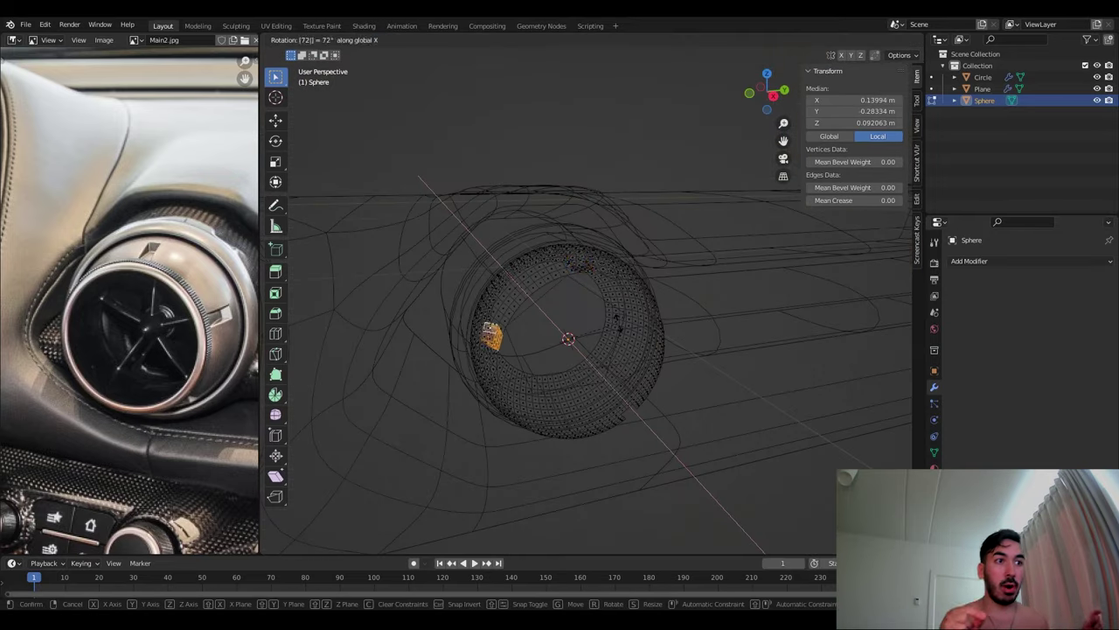
key(Escape)
middle_drag(612, 332, 589, 344)
key(r)
key(x)
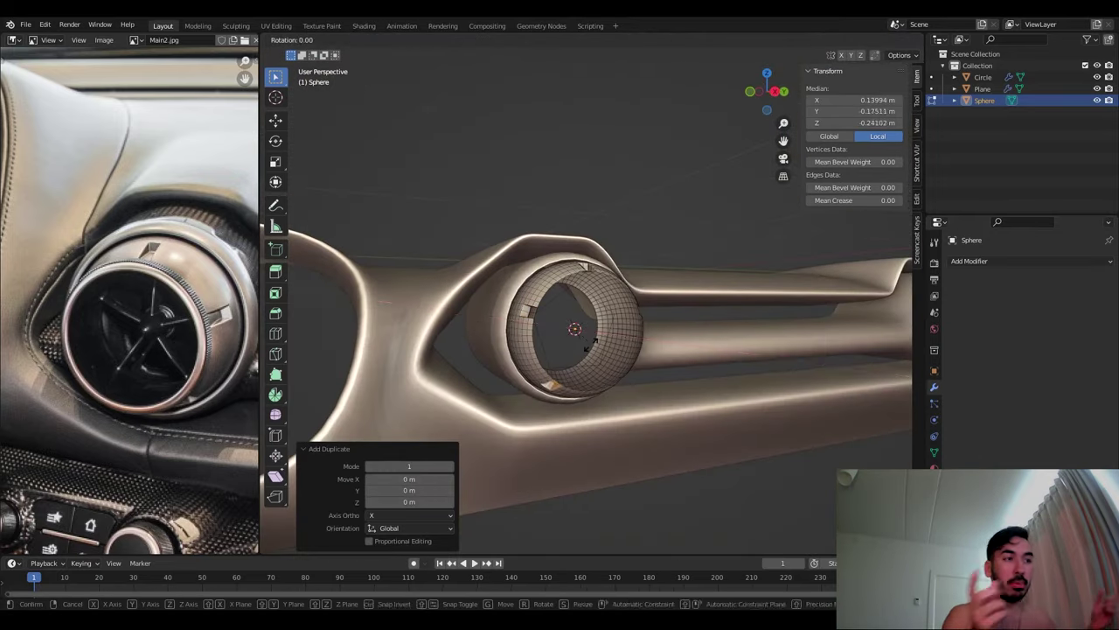
key(Escape)
key(Tab)
Shade the shell smooth and mark the outer edges of all five notches sharp, selecting them by similar face angles
scroll(525, 356, up, 5)
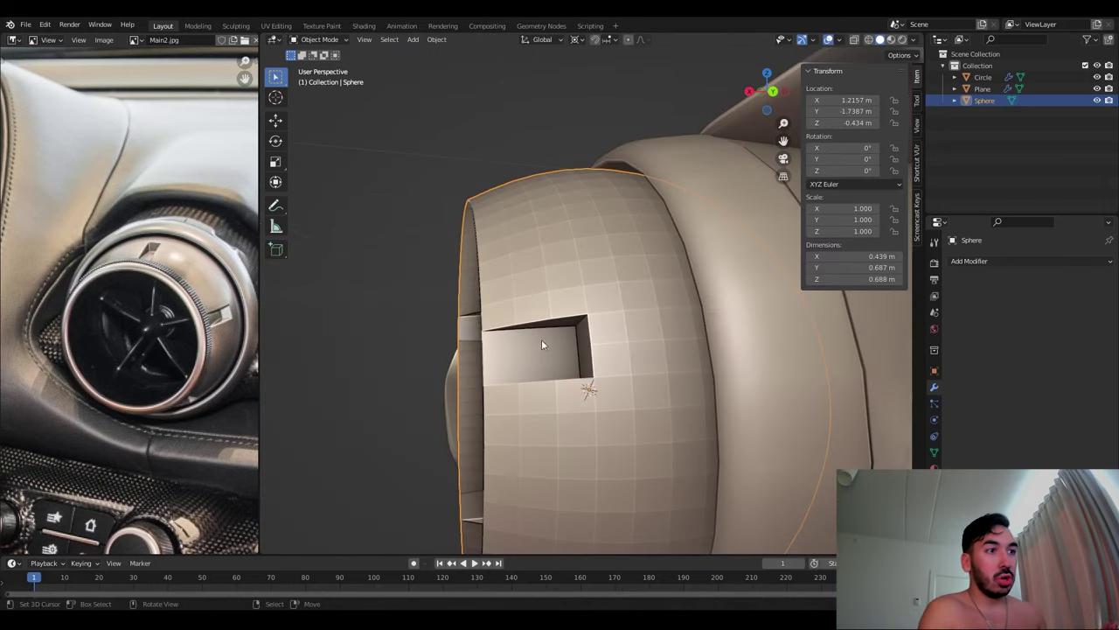
scroll(541, 344, down, 3)
middle_drag(541, 344, 665, 281)
click(437, 39)
key(Tab)
click(581, 236)
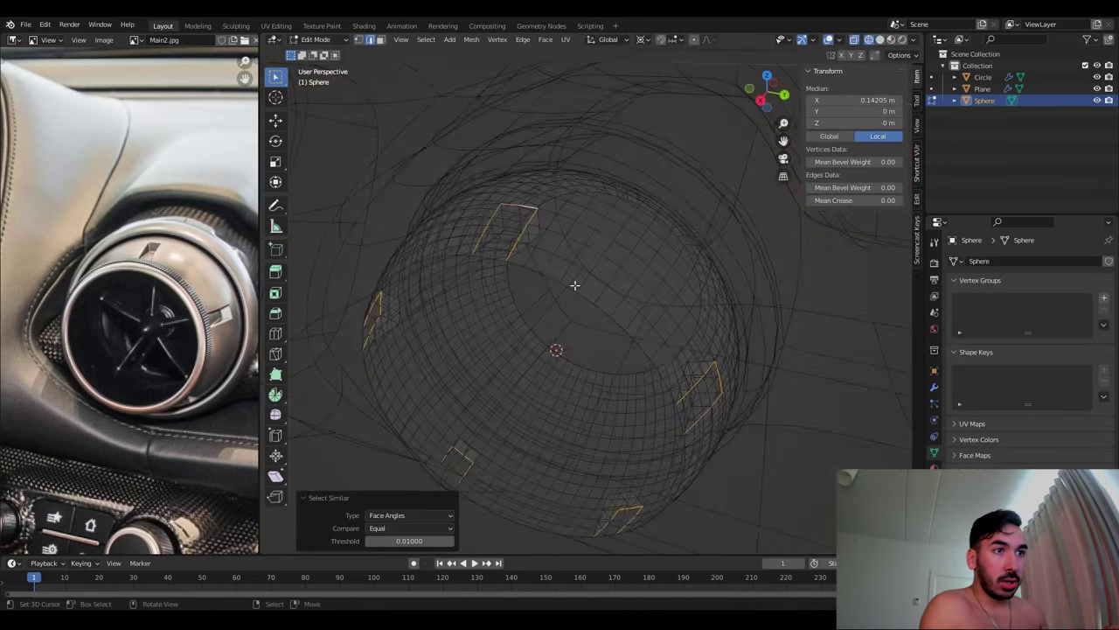
right_click(519, 464)
click(520, 464)
Add an Edge Split modifier to the vent shell that splits at sharp edges only
key(Tab)
click(933, 386)
click(969, 260)
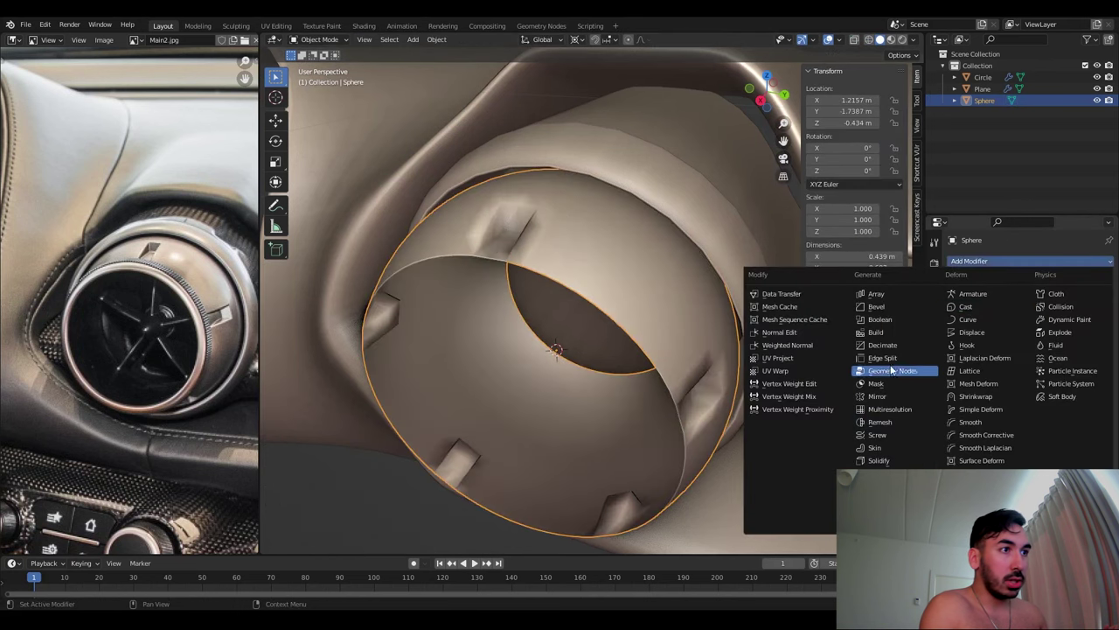
click(883, 371)
Select the notches' inner edges by similar face angles and mark them sharp as well
key(Tab)
key(shift+g)
click(476, 204)
right_click(476, 205)
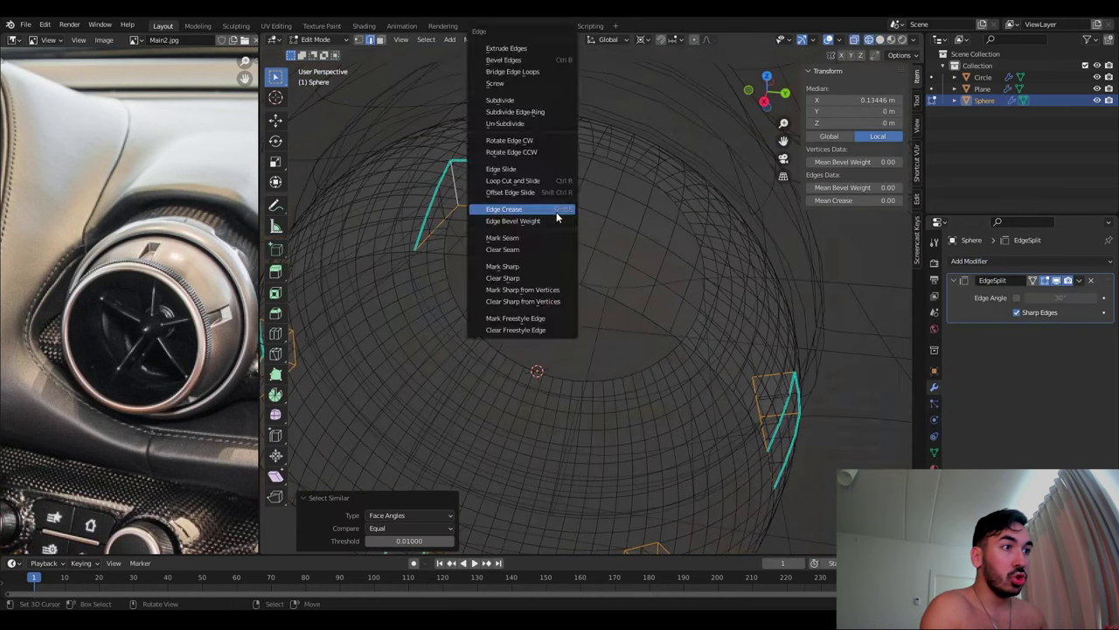
click(554, 215)
key(Tab)
Separate the narrow band of faces along the shell's front rim into its own object
middle_drag(565, 317, 500, 256)
key(Tab)
scroll(500, 256, up, 3)
key(p)
click(497, 276)
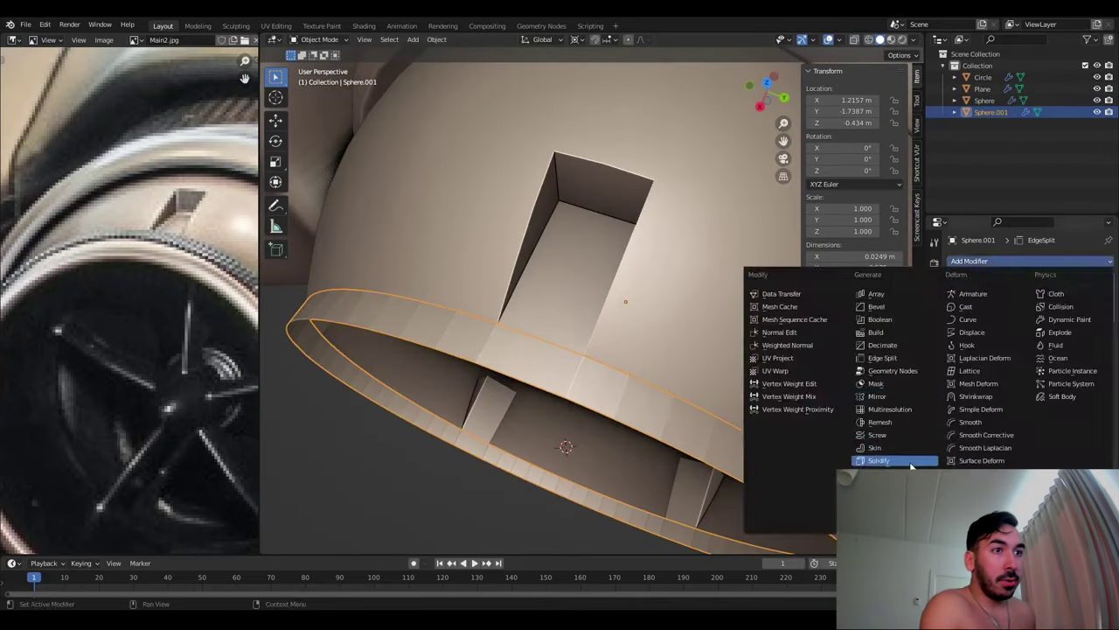
Subdivide the rim band with a level 2 Subdivision modifier and apply it to get a denser mesh
click(887, 457)
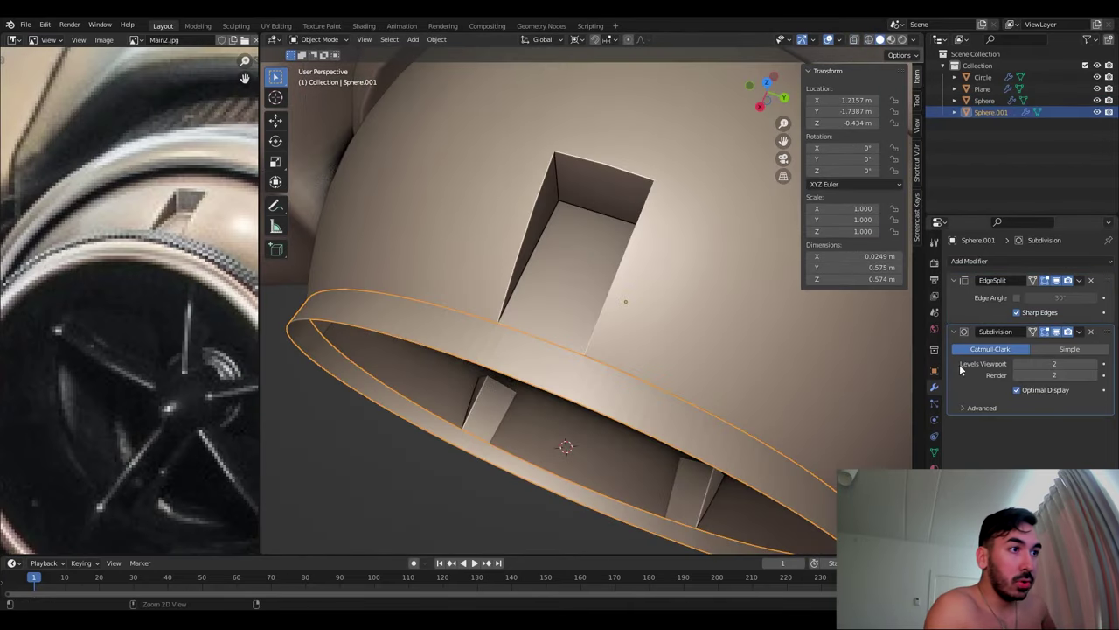
key(Tab)
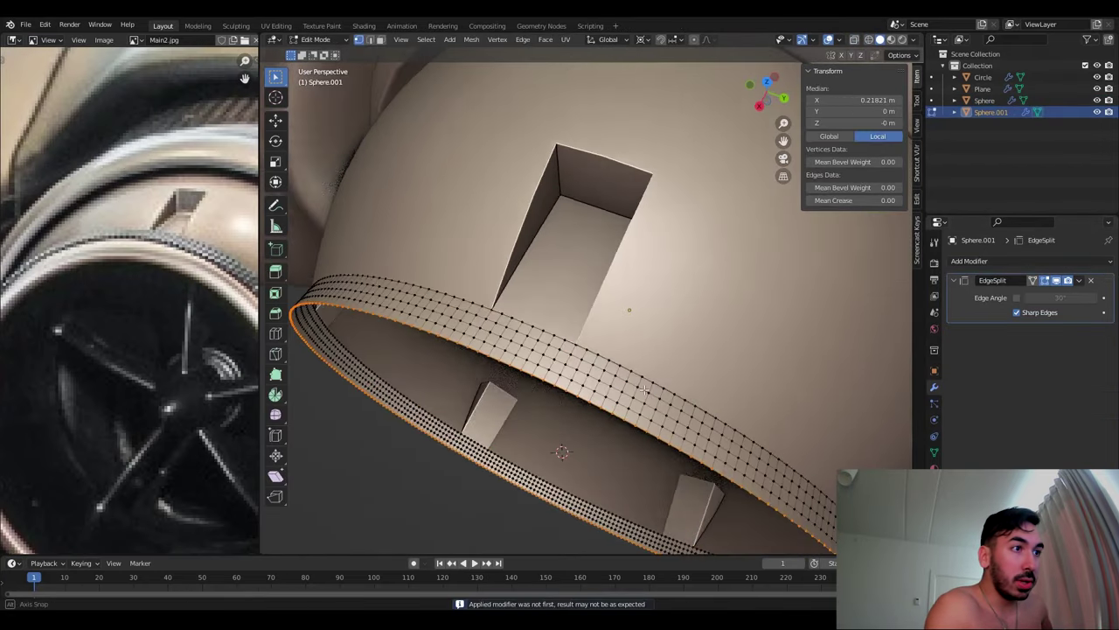
Extrude the rim band's faces individually by about 0.00166 m and scale each one down into a pyramid-shaped knurl
click(545, 39)
click(587, 77)
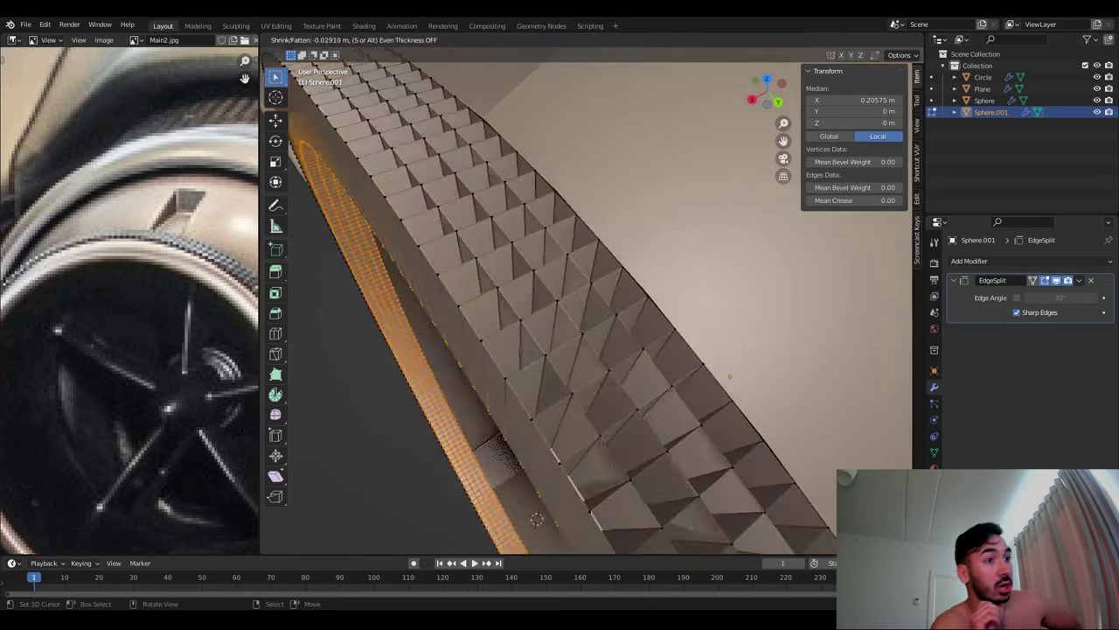
click(677, 78)
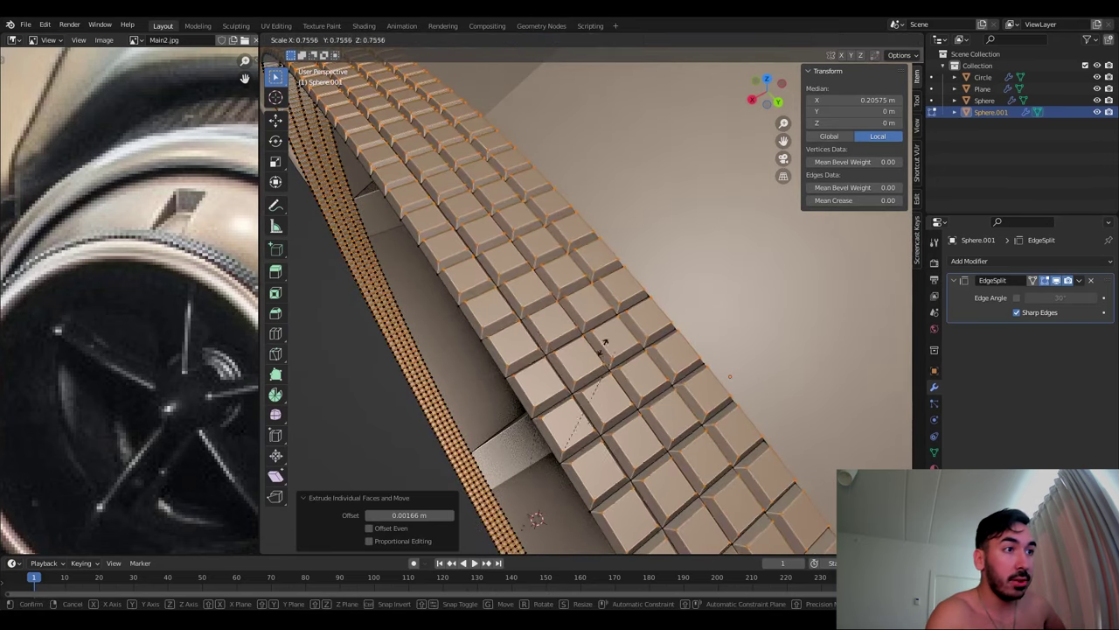
key(s)
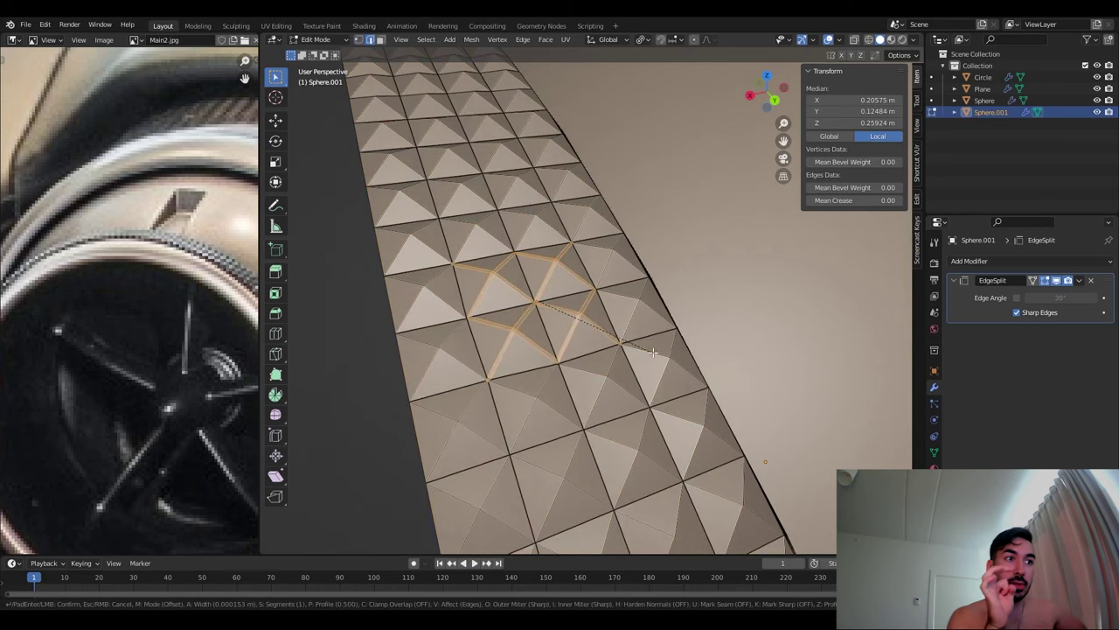
Select all the pyramids' ridge edges by similar face angles and bevel them about 0.00027 m wide
key(alt+z)
key(shift+g)
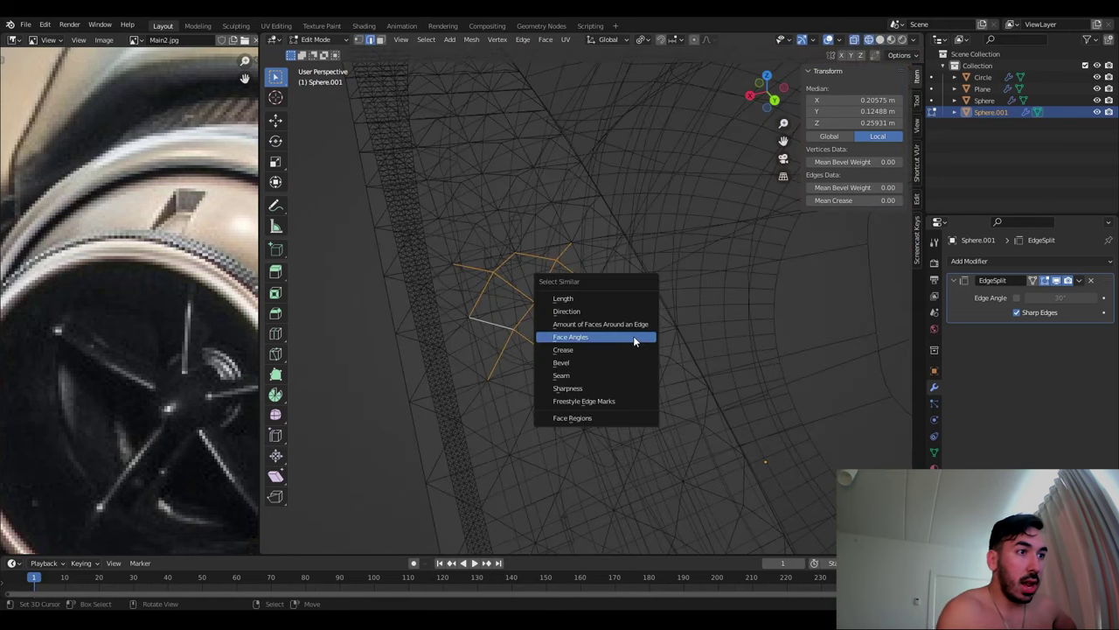
click(633, 336)
key(alt+z)
key(ctrl+b)
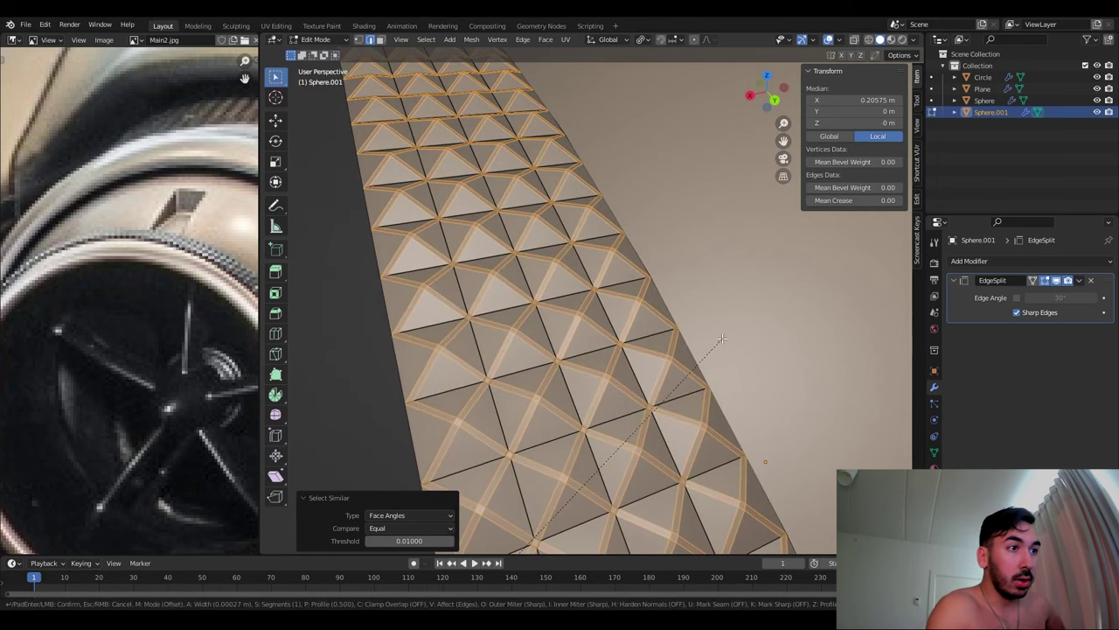
click(722, 338)
Select all the tiny corner faces across the knurled band by matching area
middle_drag(723, 338, 637, 336)
key(Tab)
key(Tab)
key(3)
key(shift+g)
click(636, 336)
key(alt+z)
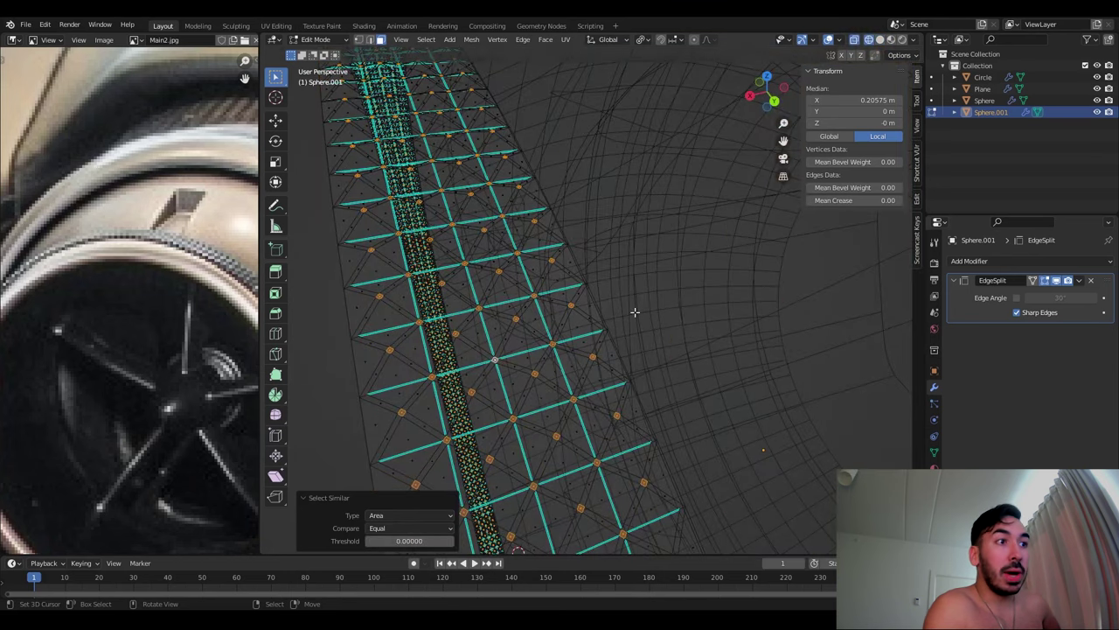
key(alt+z)
Extend the knurled band's front edge loop, scaling it to 0.996 and moving it forward along X
key(Tab)
middle_drag(602, 319, 692, 298)
key(Tab)
scroll(610, 345, up, 5)
key(s)
click(692, 298)
key(g)
key(x)
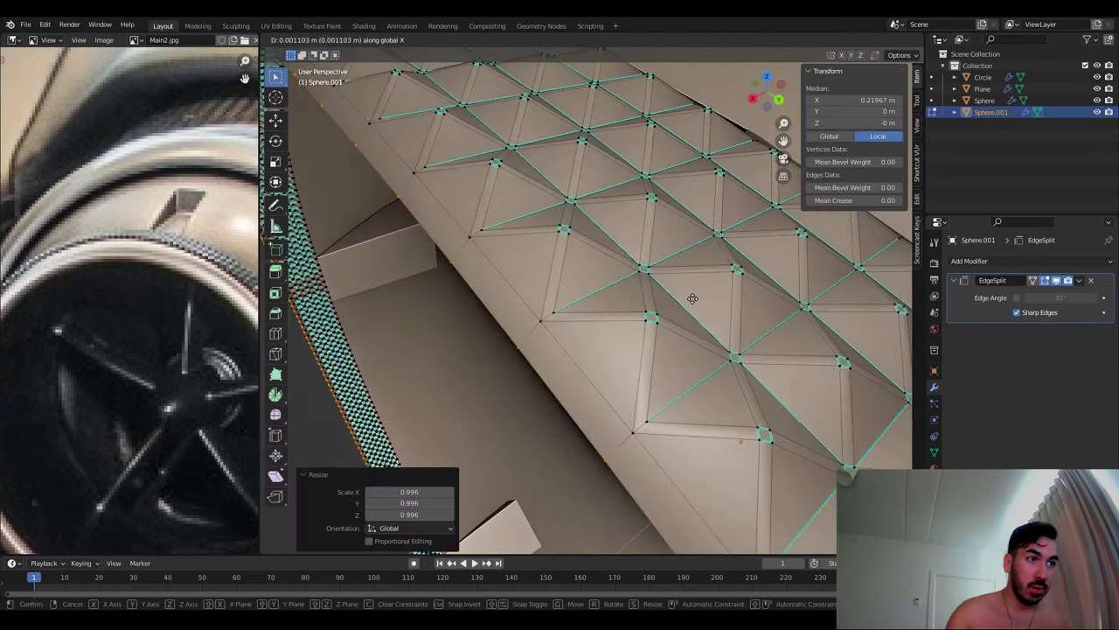
Shape the front ring as a separate object and bevel its edge loops into a rounded lip
key(s)
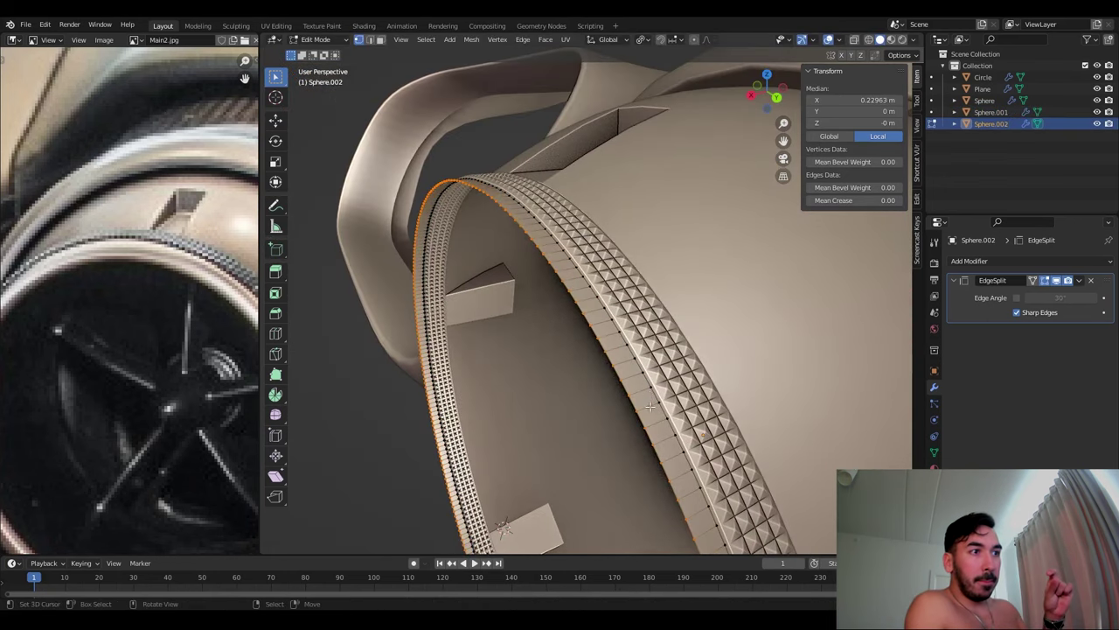
middle_drag(505, 525, 724, 337)
key(ctrl+b)
click(693, 311)
alt+click(643, 170)
key(ctrl+b)
middle_drag(643, 170, 560, 268)
Merge the overlapping vertices of the front ring
click(691, 230)
key(m)
click(692, 230)
key(Tab)
key(Tab)
Extend the ring's inner edge back along X and scale it inward to form the vent's funnel
key(s)
key(x)
click(503, 245)
key(Tab)
key(Tab)
key(s)
click(542, 280)
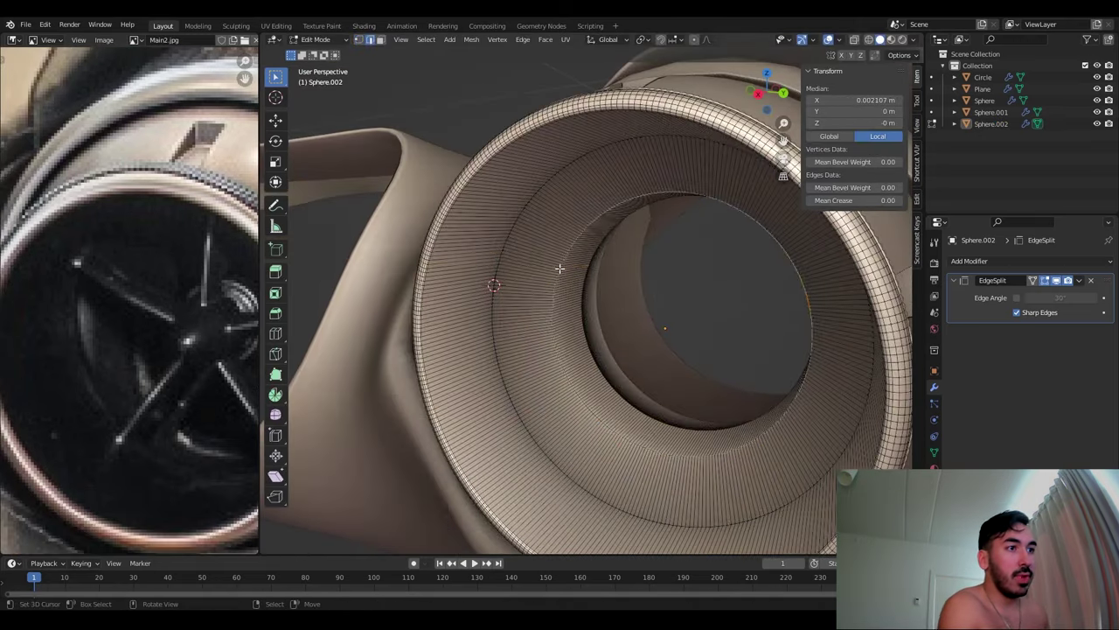
Close the funnel's rear opening with a recessed back surface
click(631, 354)
middle_drag(631, 354, 465, 334)
key(ctrl+e)
click(606, 347)
key(Tab)
Add a cube at the vent's centre, round it with level 2 subdivision and stretch it into a bullet-shaped hub about 0.29 m long
key(shift+a)
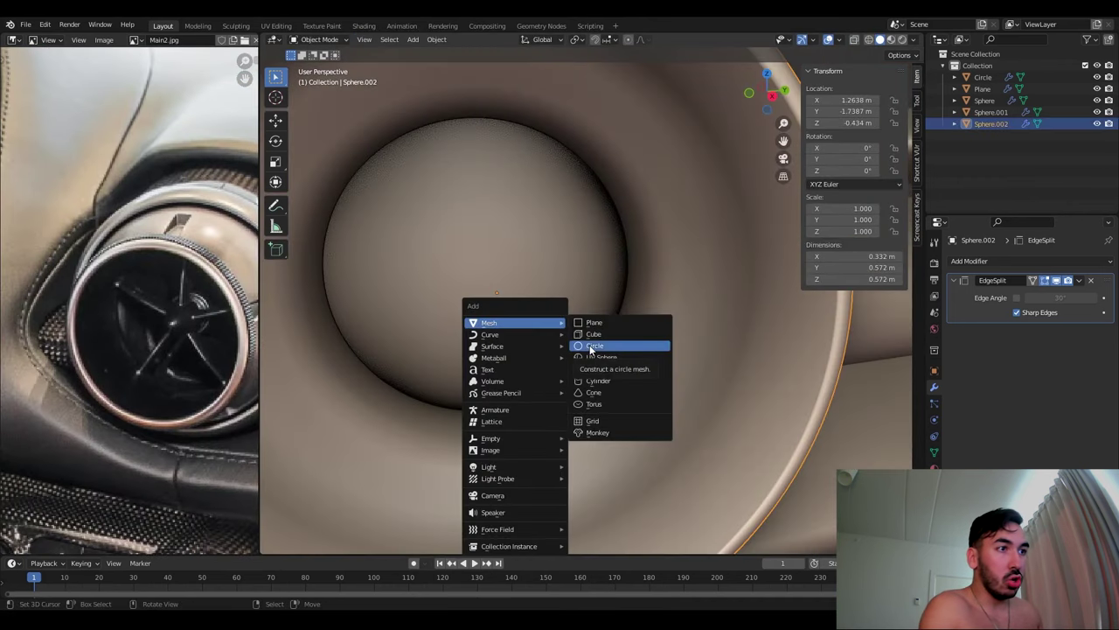
click(589, 334)
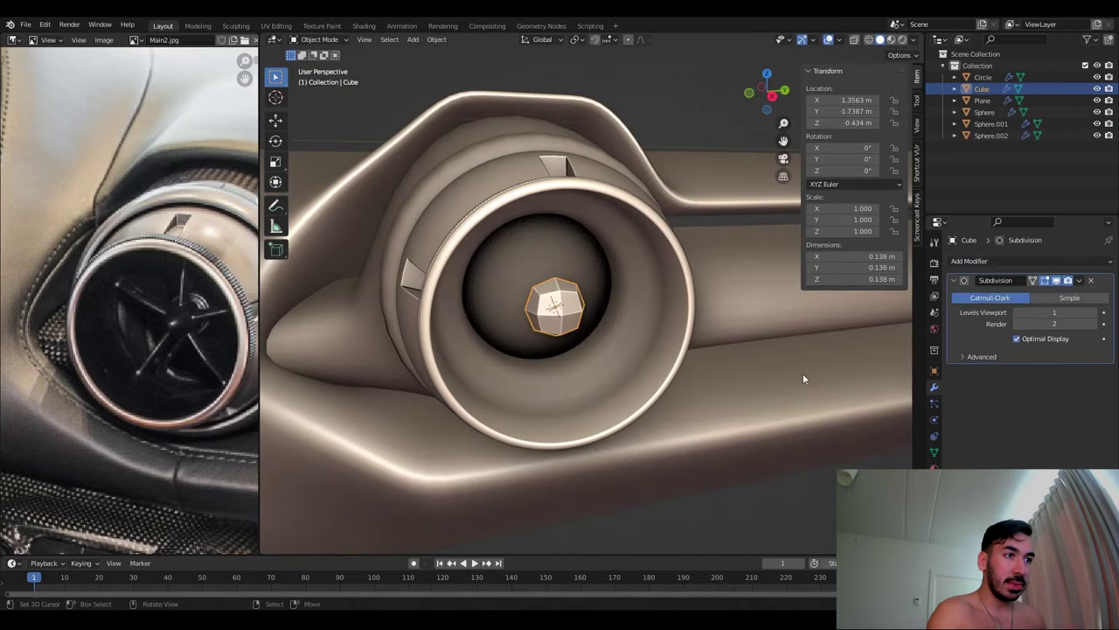
click(1019, 261)
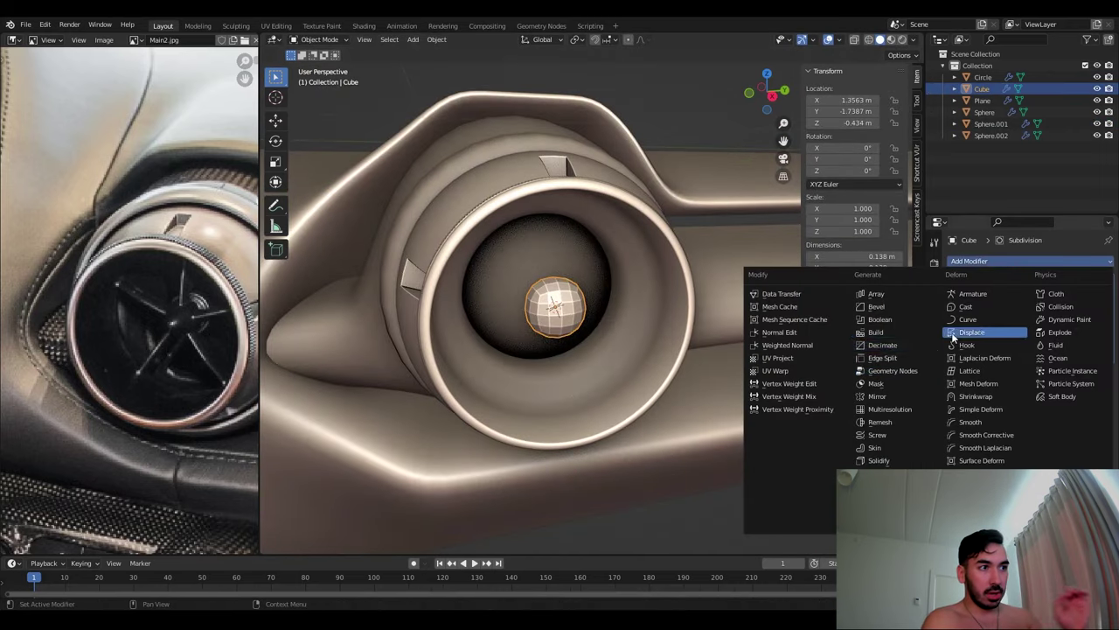
click(965, 306)
scroll(800, 349, up, 8)
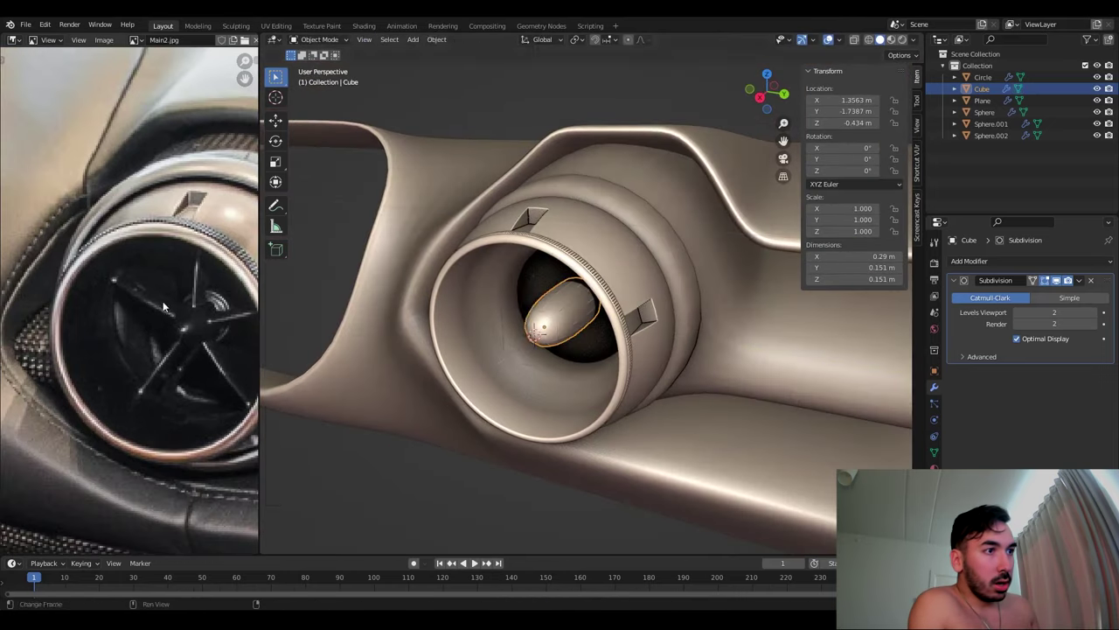
Model a stepped collar around the rear of the hub by extruding a circle and defining its edge loops
key(Tab)
key(ctrl+r)
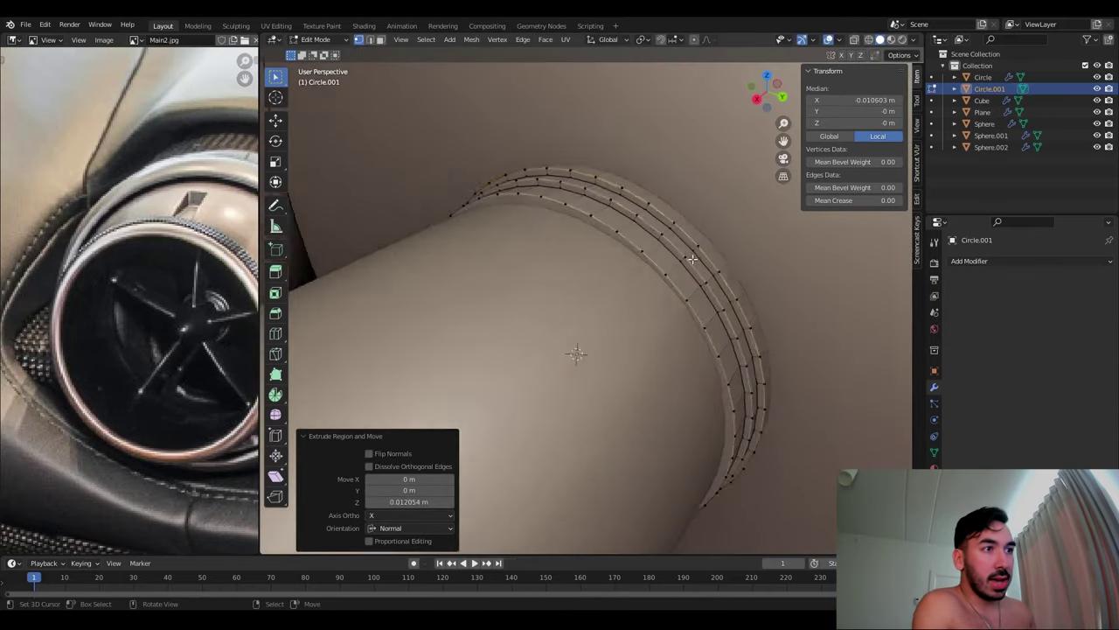
key(ctrl+e)
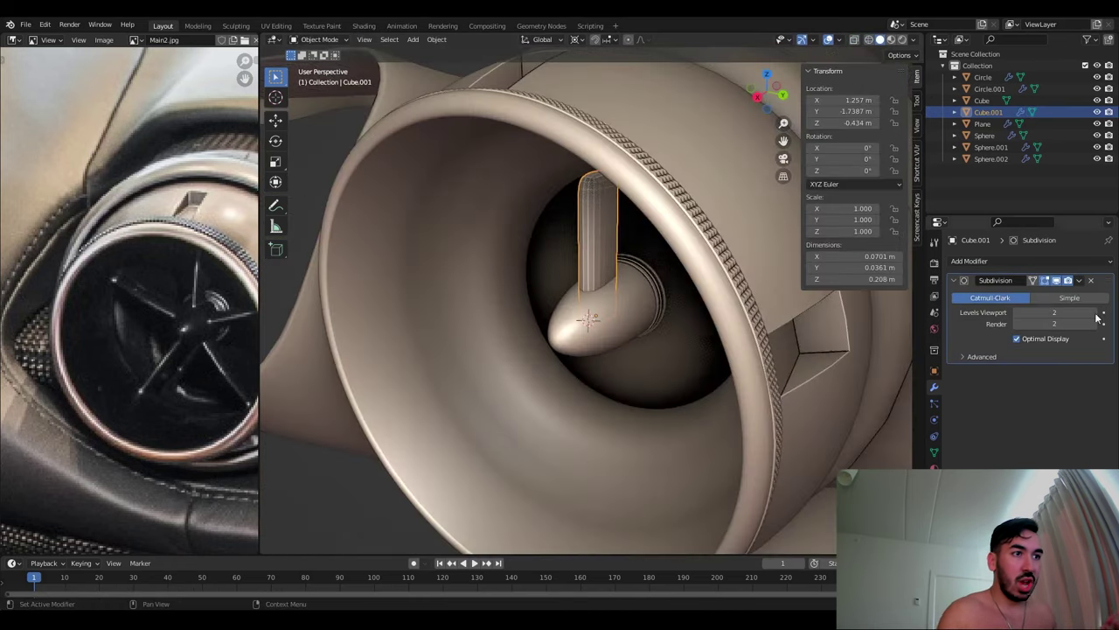
Shade the upright blade above the hub smooth and stretch its outer end toward the funnel wall
click(437, 39)
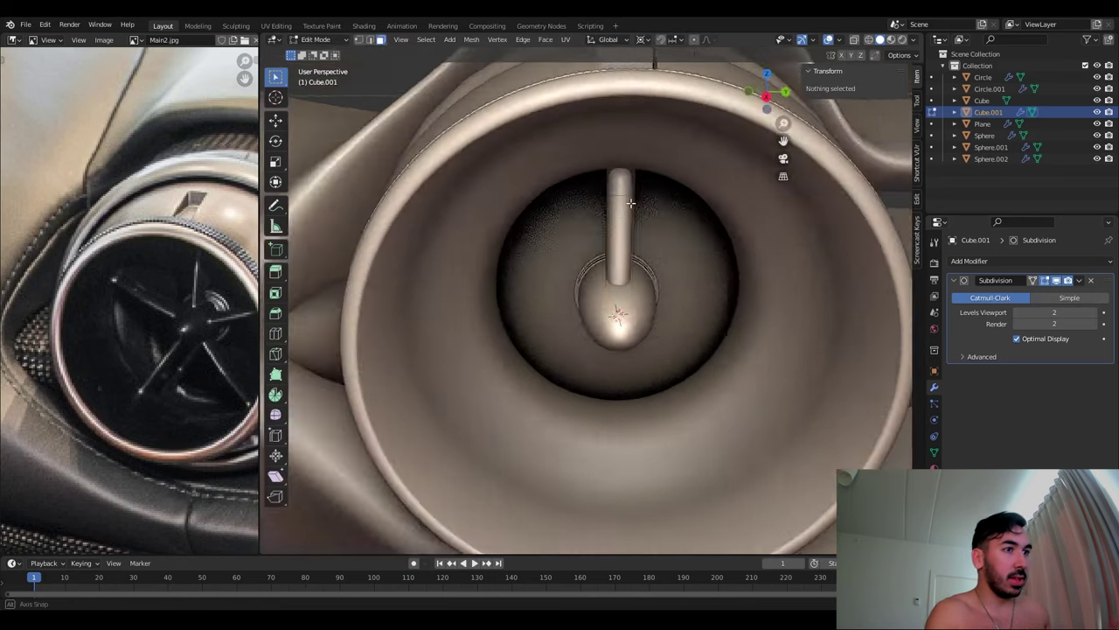
click(629, 185)
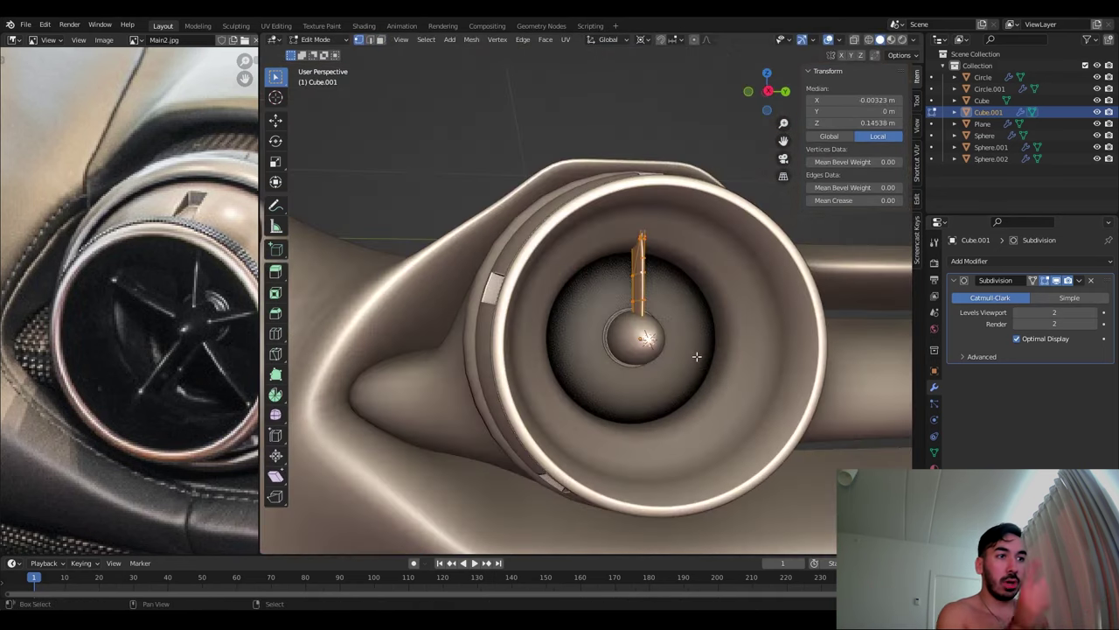
Duplicate the blade around the hub in 72° rotations about X to make five evenly spaced blades
key(shift+d)
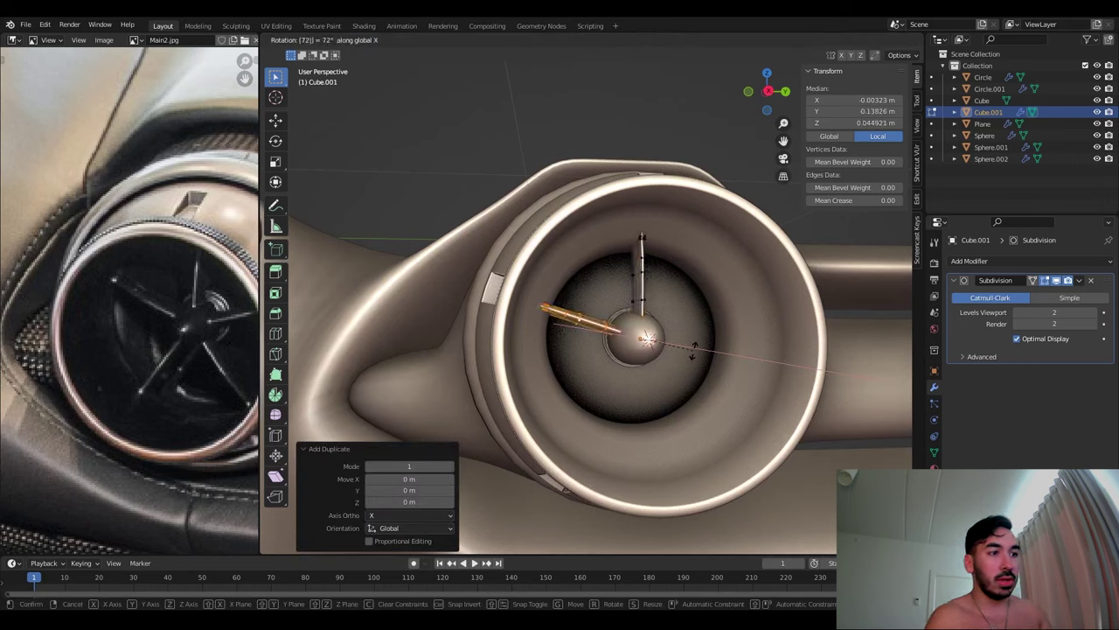
key(Return)
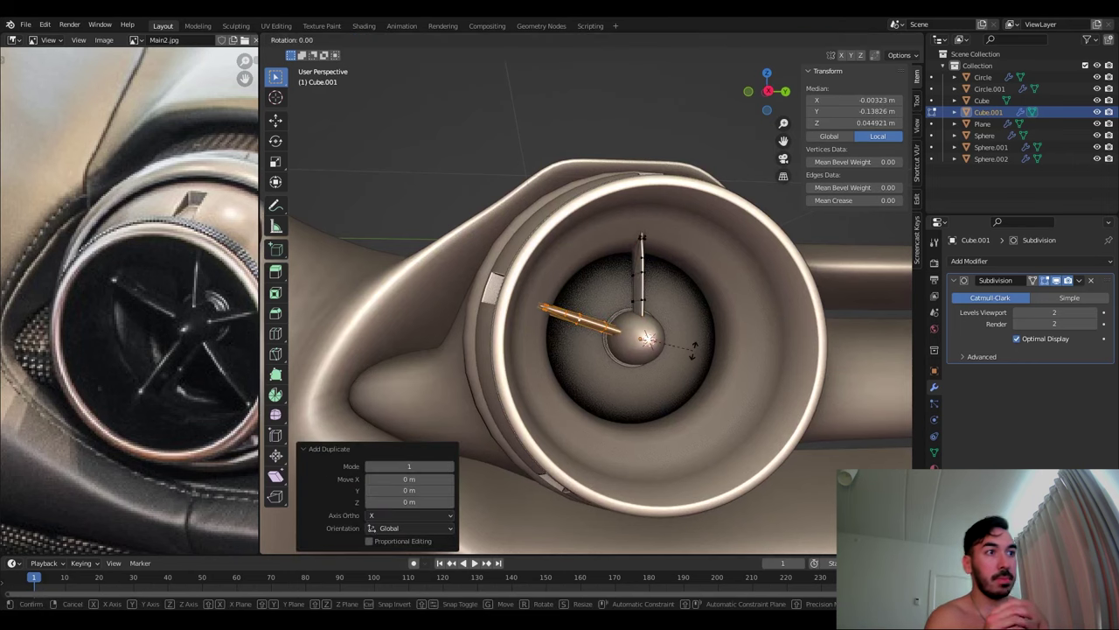
key(Return)
key(Return)
key(shift+d)
key(r)
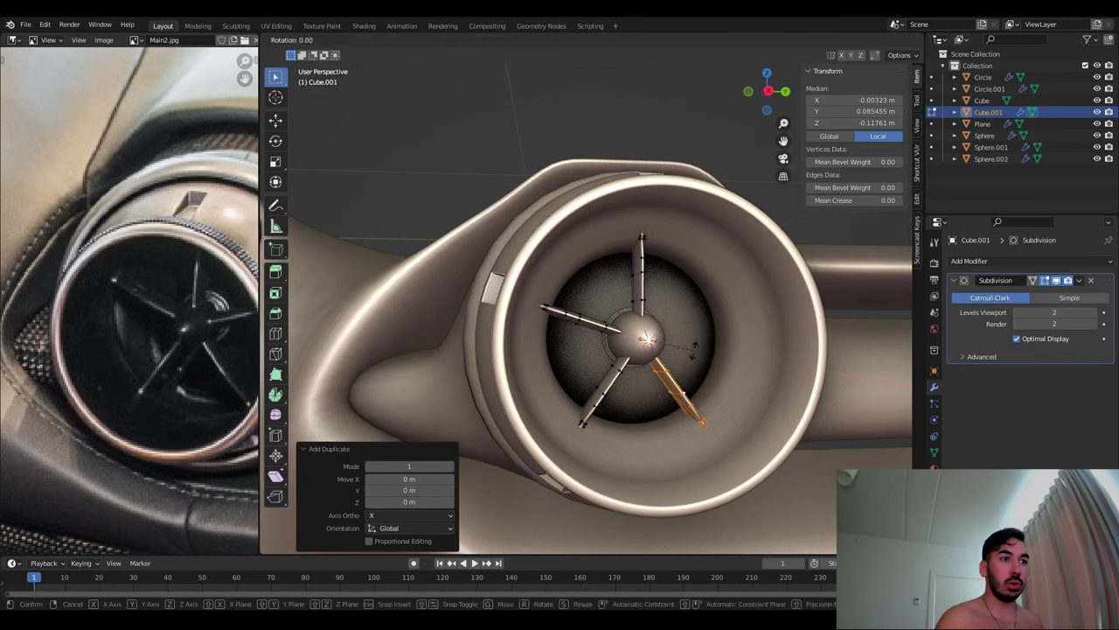
key(Return)
key(Tab)
Combine the hub, collar and blades into one fan object and scale it inside the vent
middle_drag(693, 350, 680, 327)
click(629, 374)
scroll(647, 360, up, 5)
key(Tab)
scroll(680, 327, up, 2)
key(alt+q)
key(KP_Decimal)
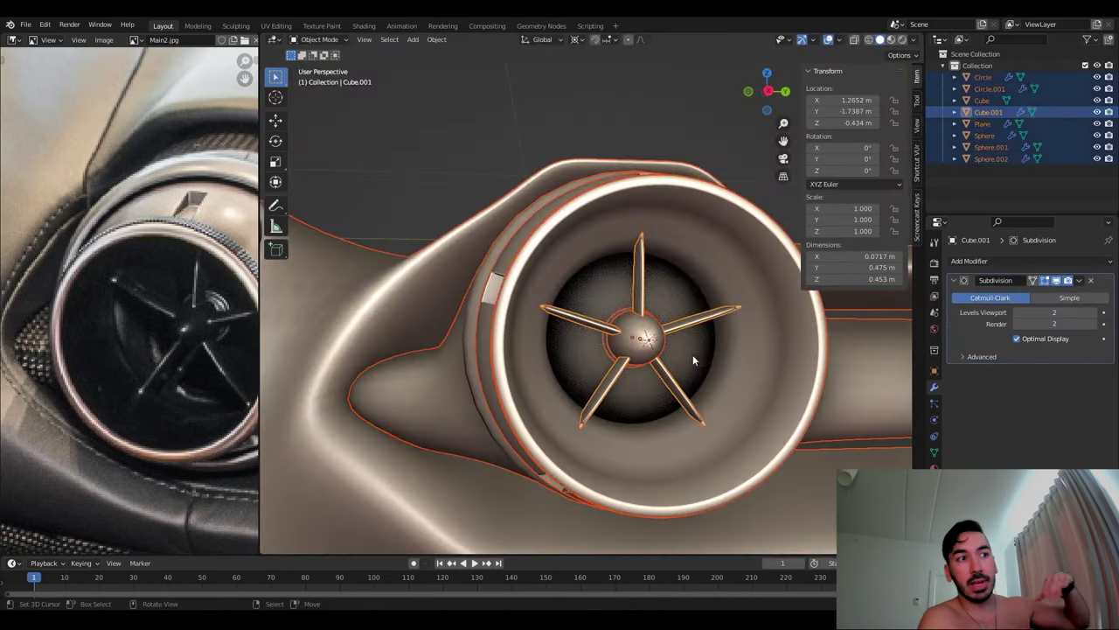
middle_drag(692, 354, 656, 369)
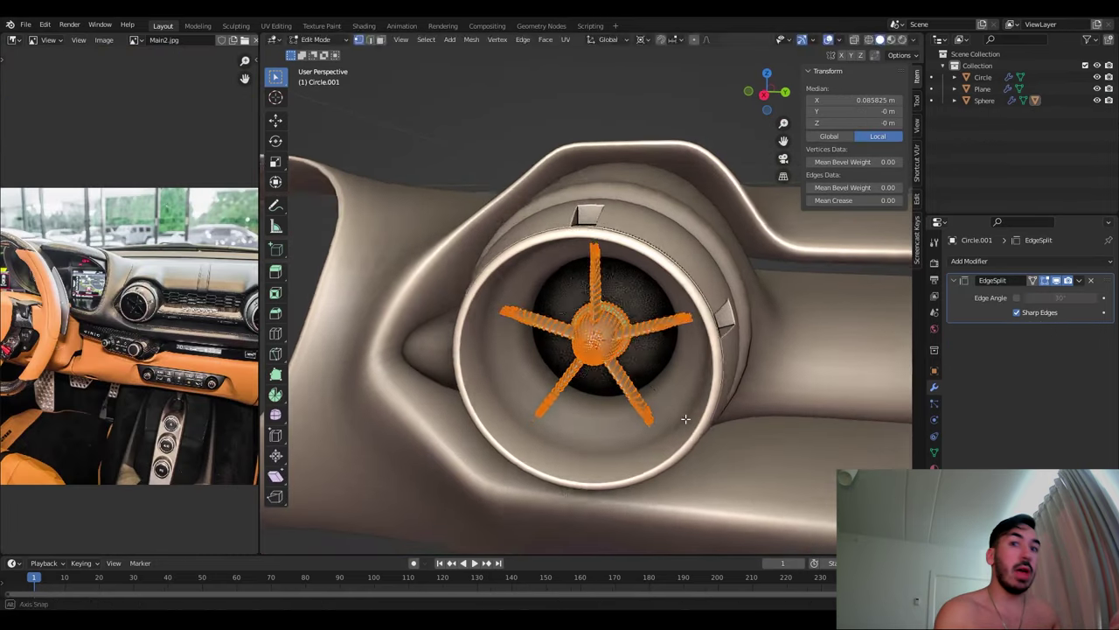
middle_drag(685, 419, 703, 437)
key(s)
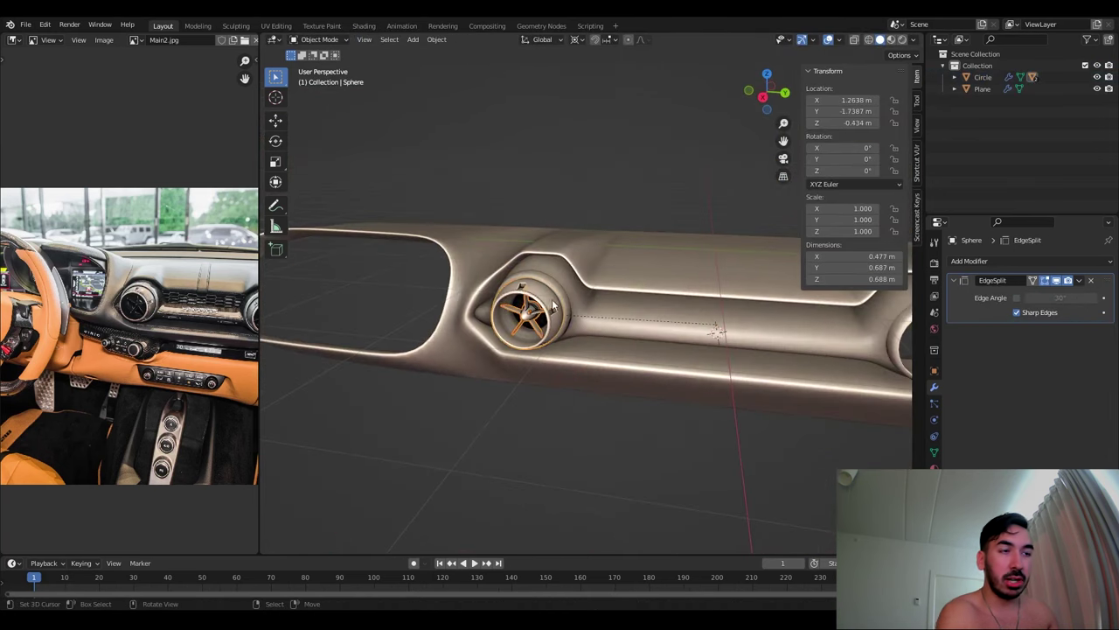
Duplicate the fan mesh, mirror the copy into the opposite vent by scaling Y by -1, and apply the vent body's Mirror modifier
key(Tab)
middle_drag(552, 304, 635, 339)
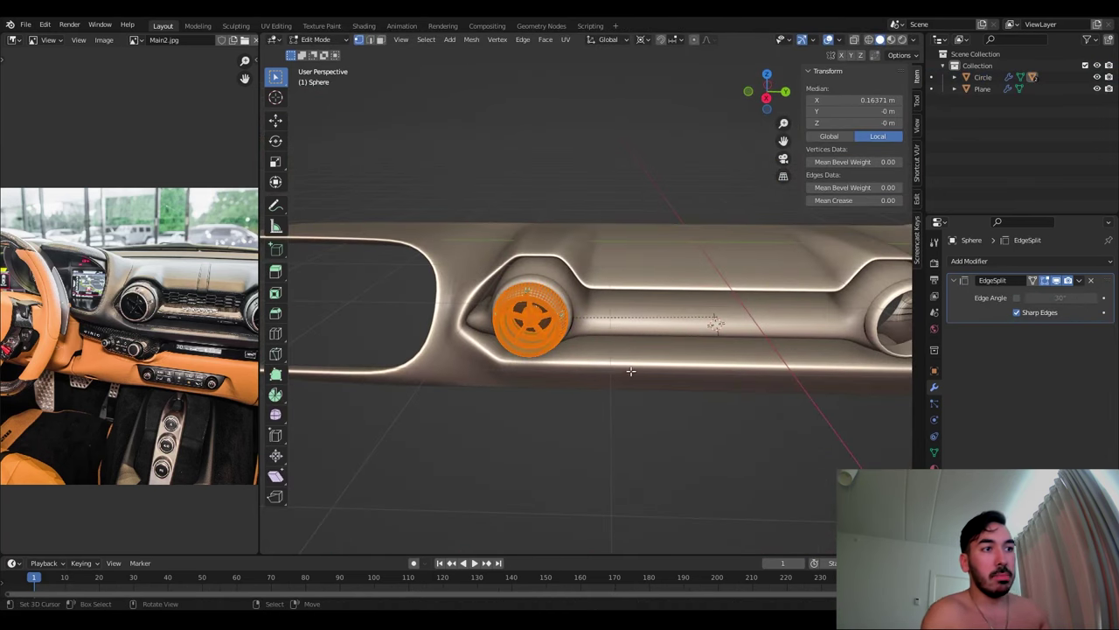
key(shift+d)
right_click(610, 286)
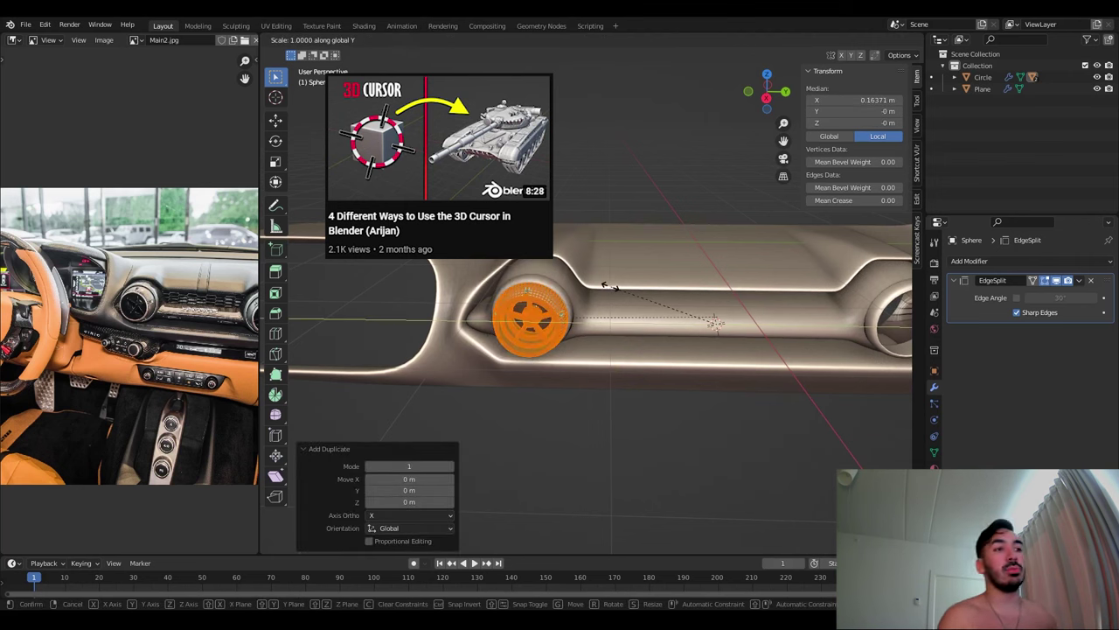
text(-1)
key(Return)
middle_drag(611, 287, 702, 354)
key(Tab)
key(Tab)
key(Tab)
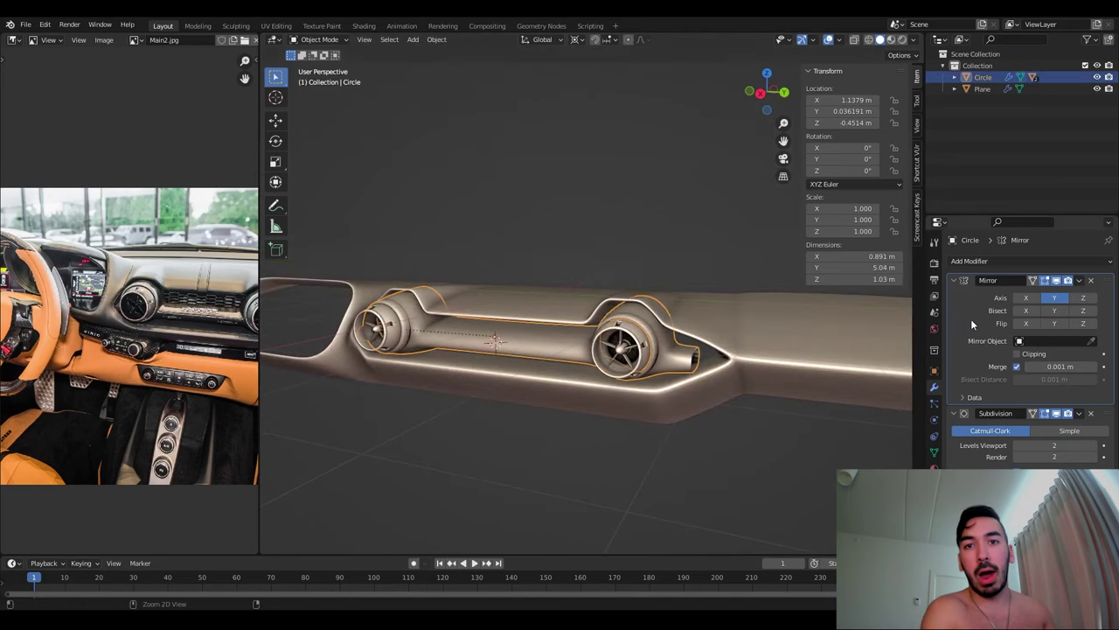
key(ctrl+a)
key(Tab)
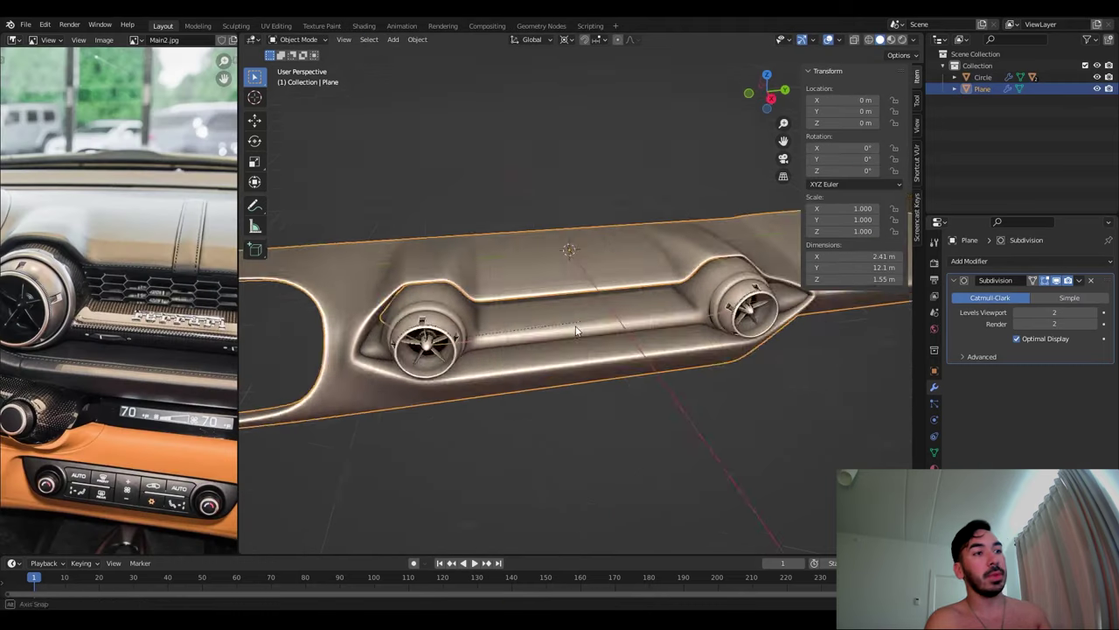
Add a 2 m plane, place it away from the dashboard at X -10 m, and scale its mesh by 2 along Y
key(shift+a)
click(612, 328)
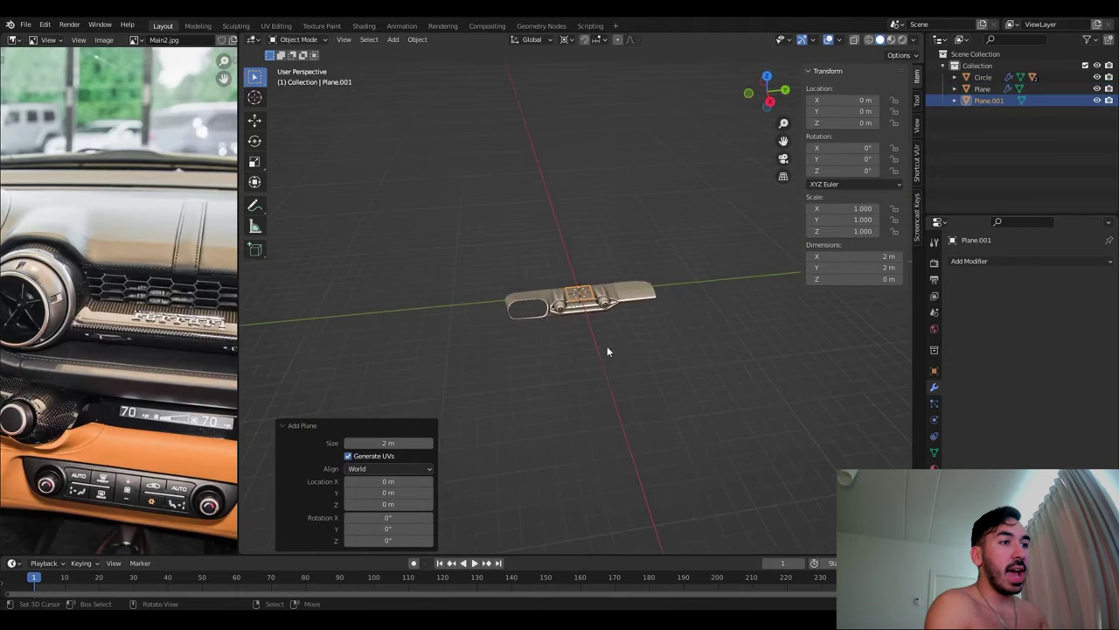
click(553, 274)
key(KP_7)
key(KP_Decimal)
key(Tab)
scroll(551, 284, down, 8)
key(s)
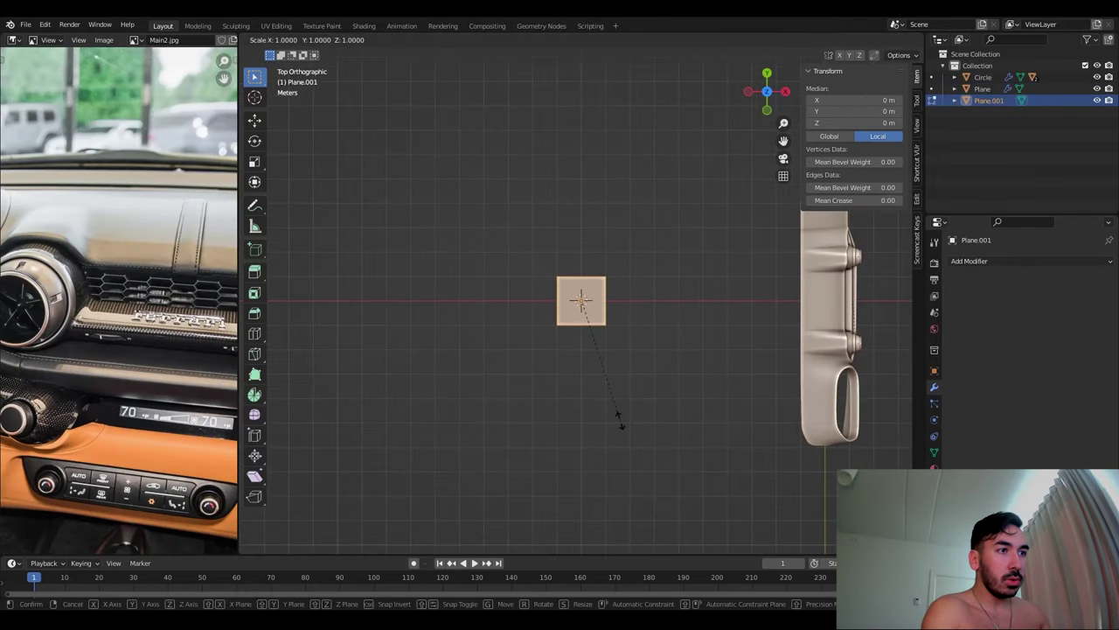
key(y)
click(615, 407)
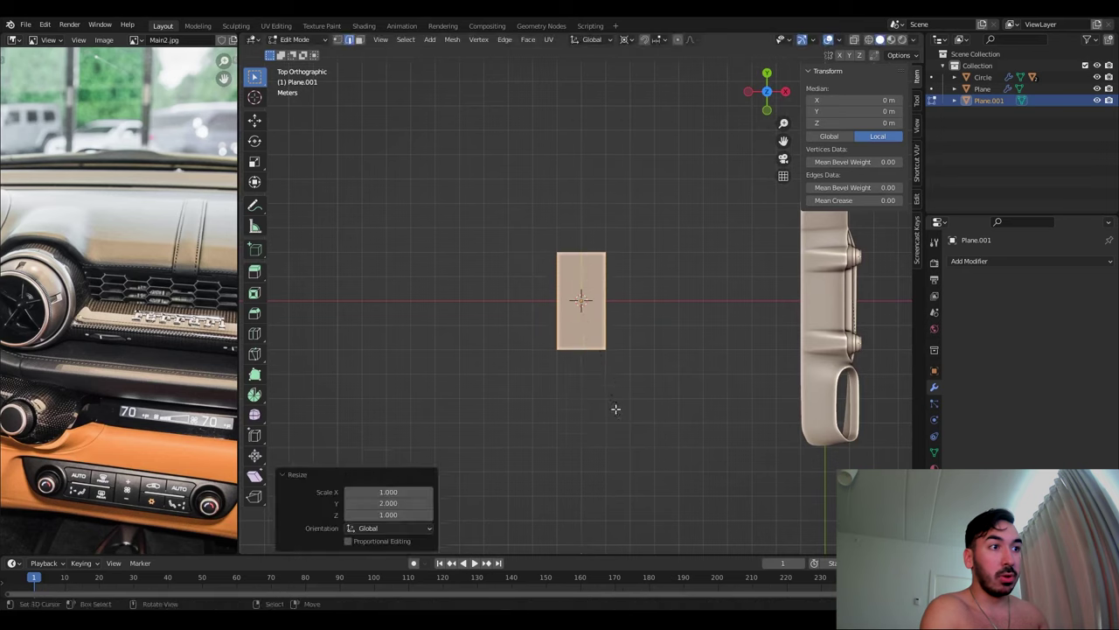
Stretch the midpoints of the plane's short ends outward into a 6 m long pointed hexagon and dissolve it into one face
click(609, 306)
click(595, 381)
key(g)
key(y)
click(594, 406)
key(a)
key(x)
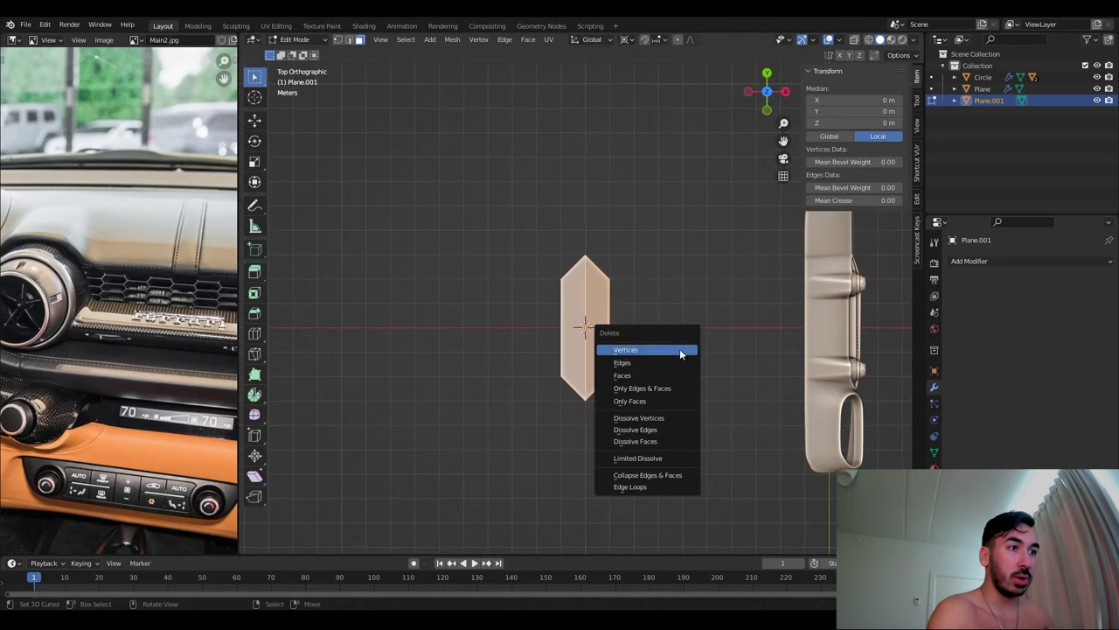
click(657, 419)
scroll(644, 400, up, 4)
key(Tab)
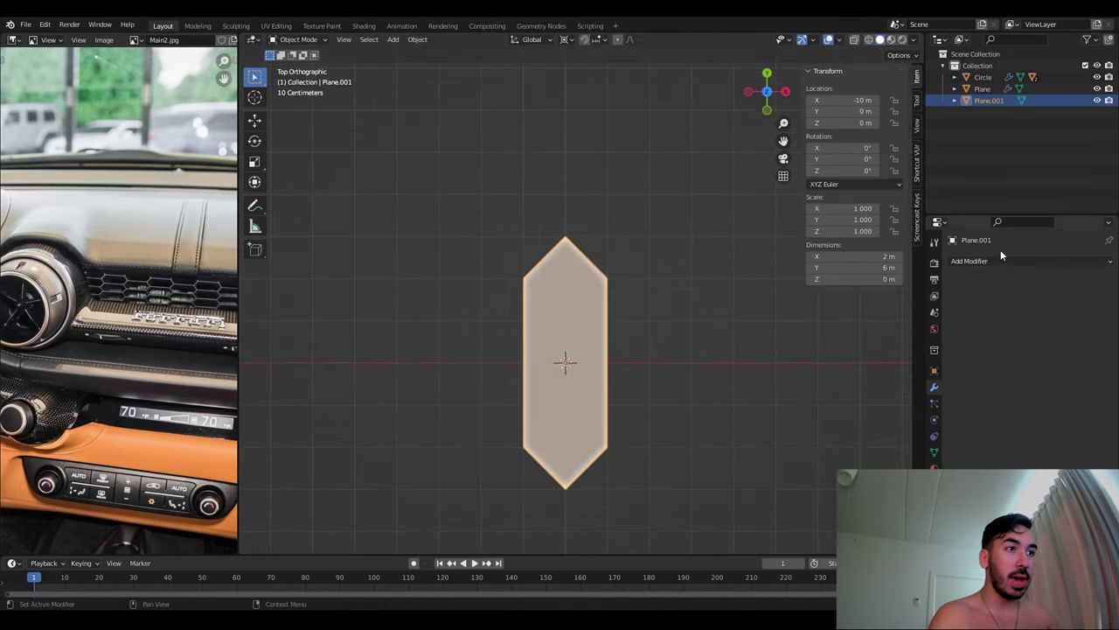
Add an Array modifier with a count of 7 to the hexagon and move the object -23 m along X
click(969, 260)
click(1006, 297)
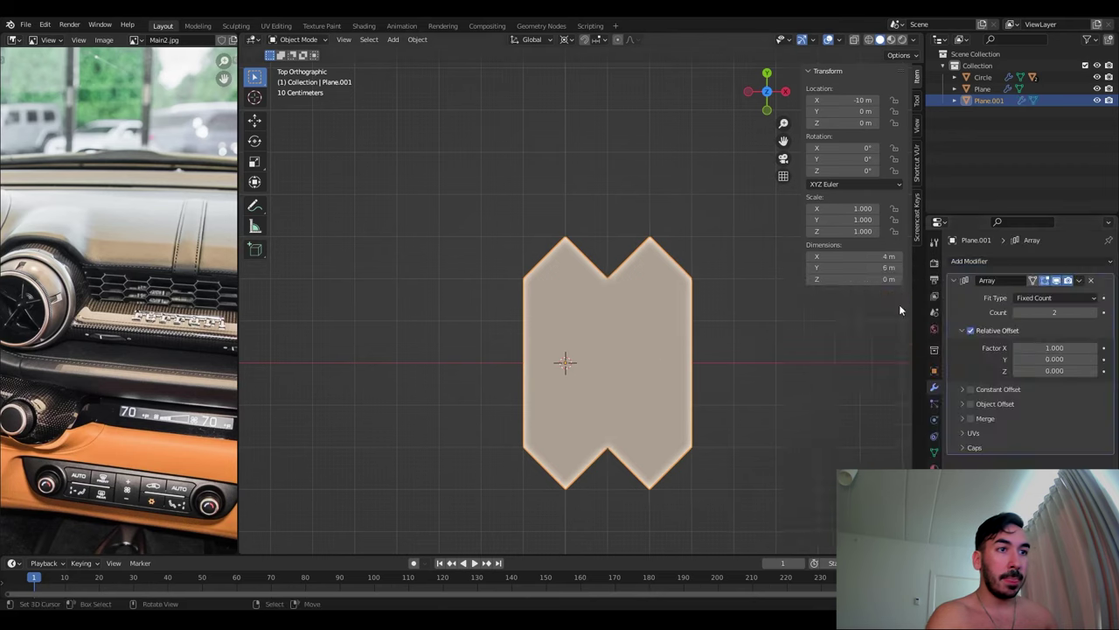
scroll(673, 327, down, 6)
key(g)
key(x)
click(403, 340)
scroll(402, 340, up, 4)
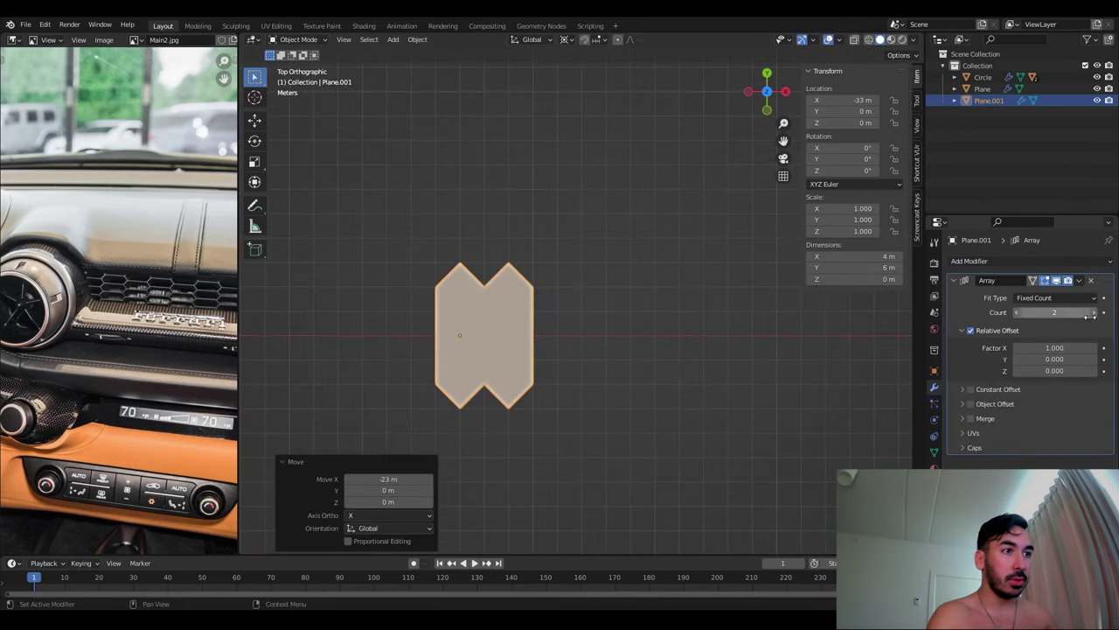
click(1094, 313)
click(1095, 313)
click(1095, 313)
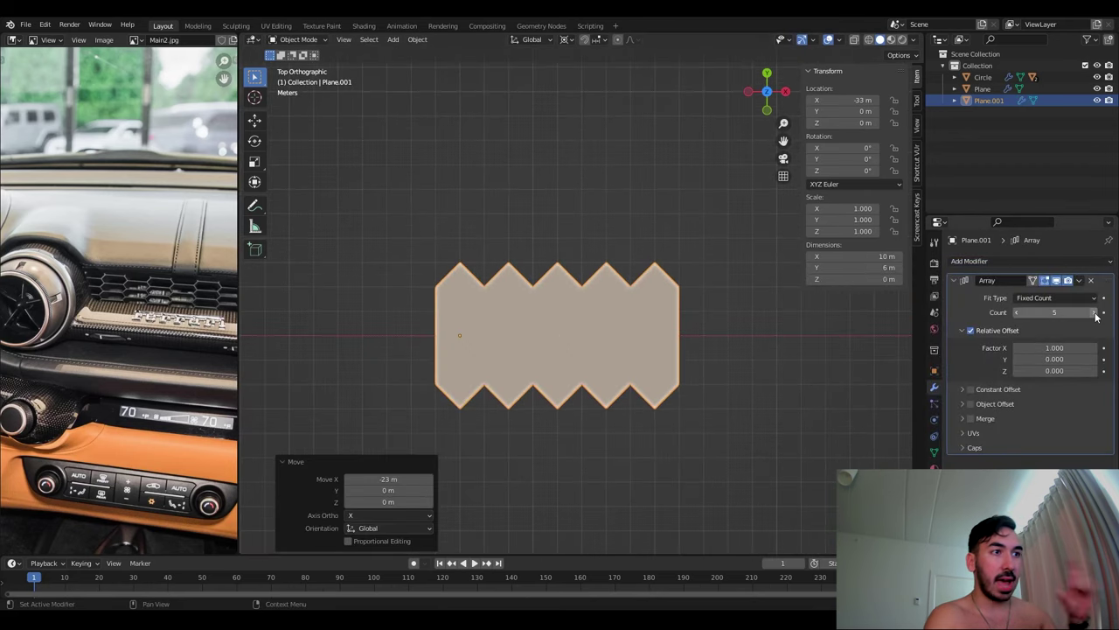
Add a second Array modifier that offsets a second row by a constant 1 m in X and 5 m in Y, without relative offset
click(964, 279)
click(987, 262)
click(987, 271)
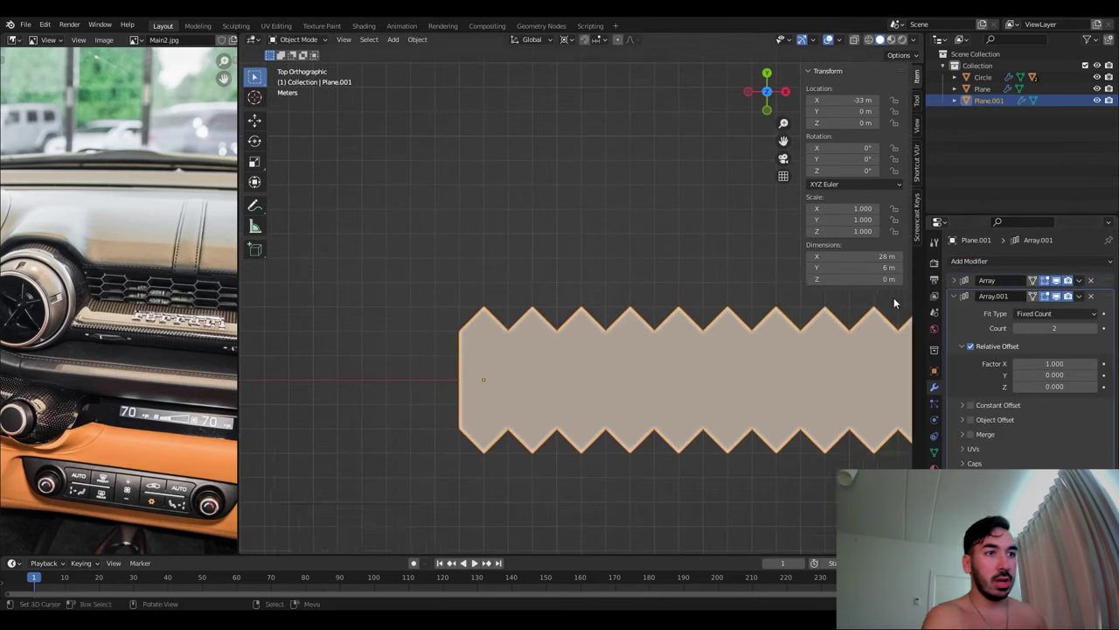
text(0)
key(Tab)
text(1)
key(Return)
click(963, 347)
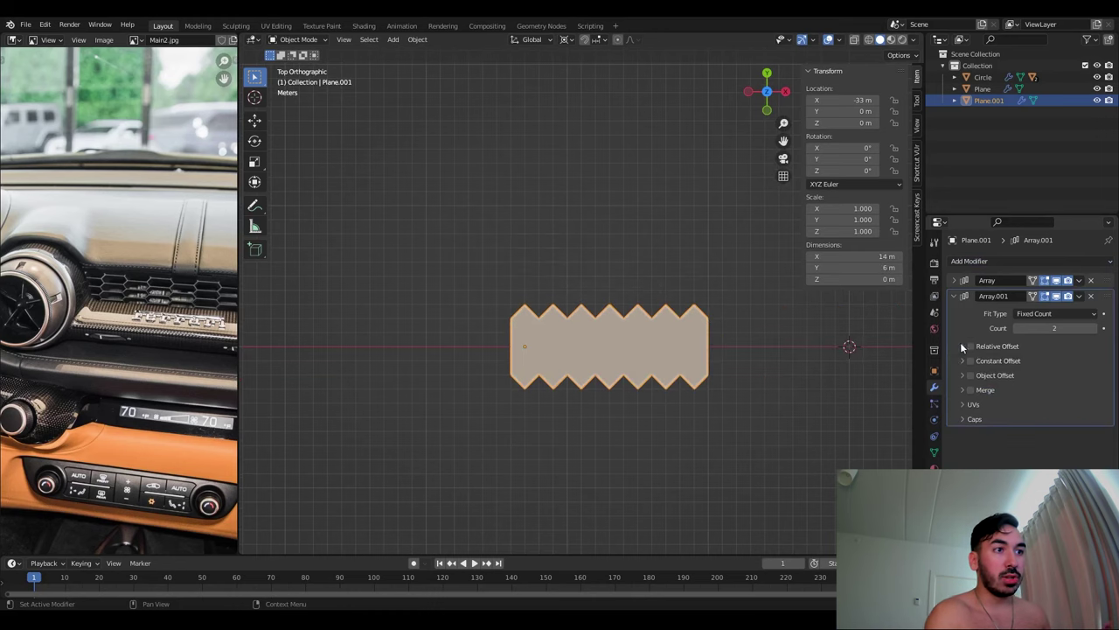
key(Return)
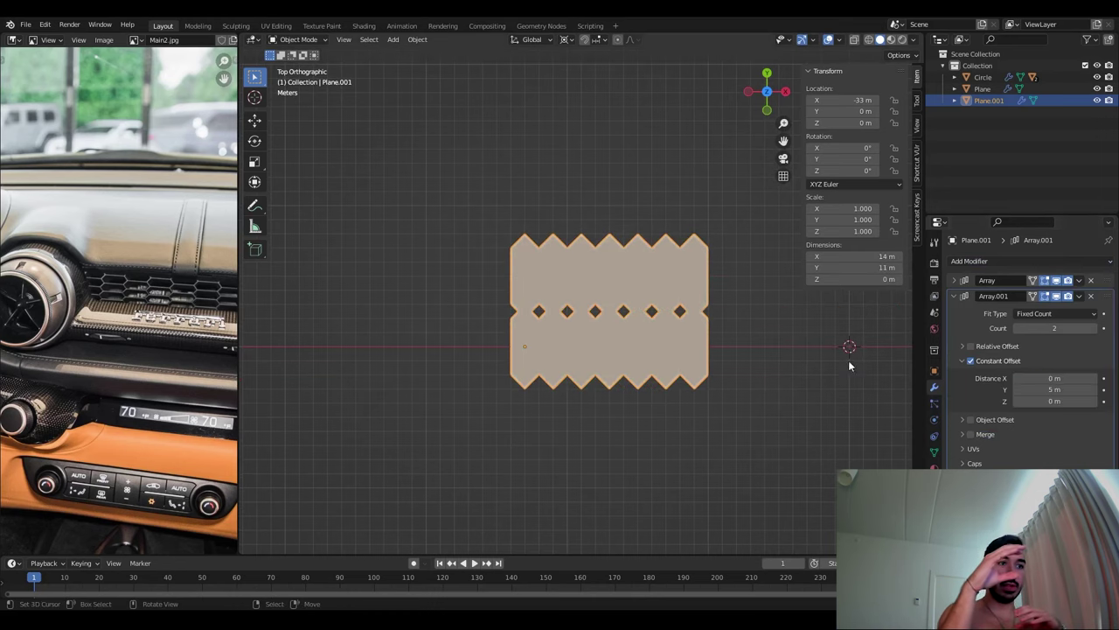
scroll(759, 354, up, 4)
drag(1050, 377, 1060, 377)
scroll(821, 362, down, 4)
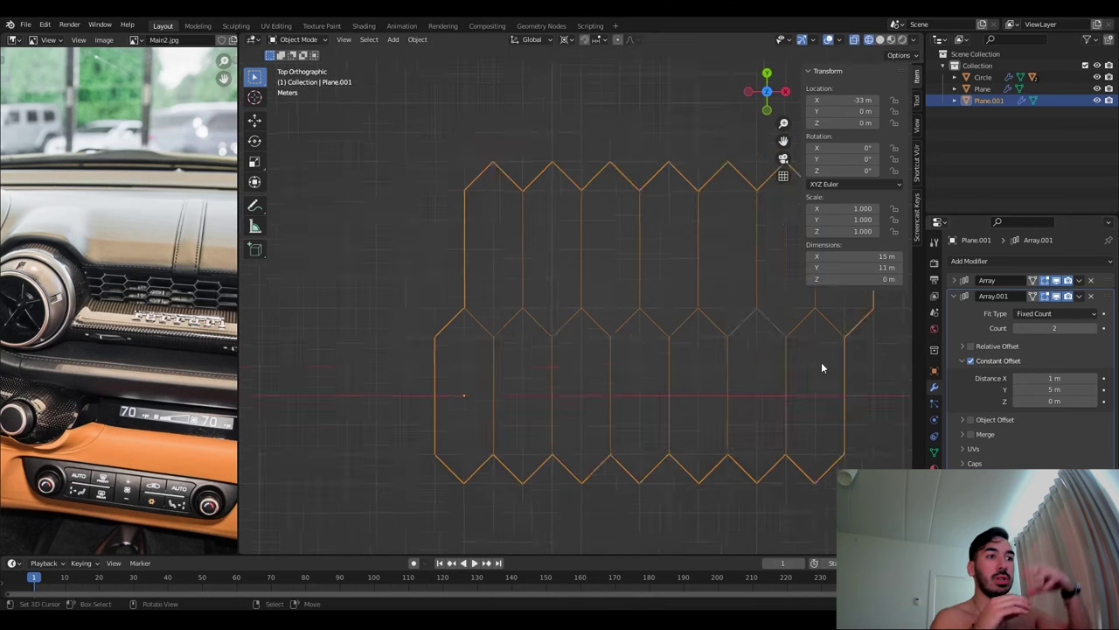
Apply both Array modifiers and inset all the hexagon faces by about 0.136 m
key(ctrl+a)
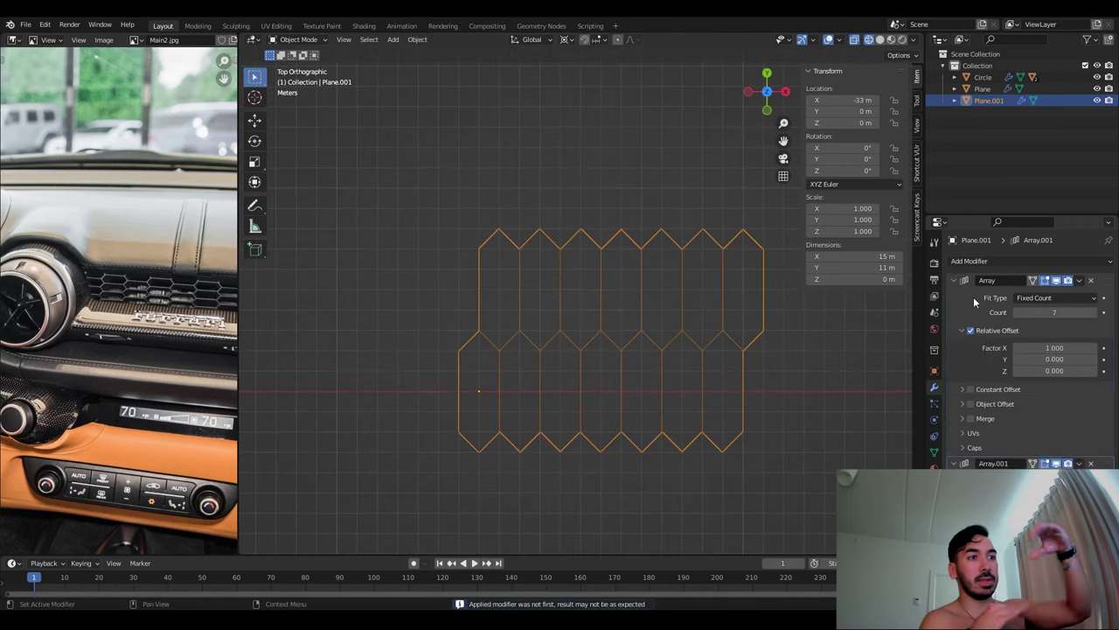
key(ctrl+a)
key(Tab)
key(i)
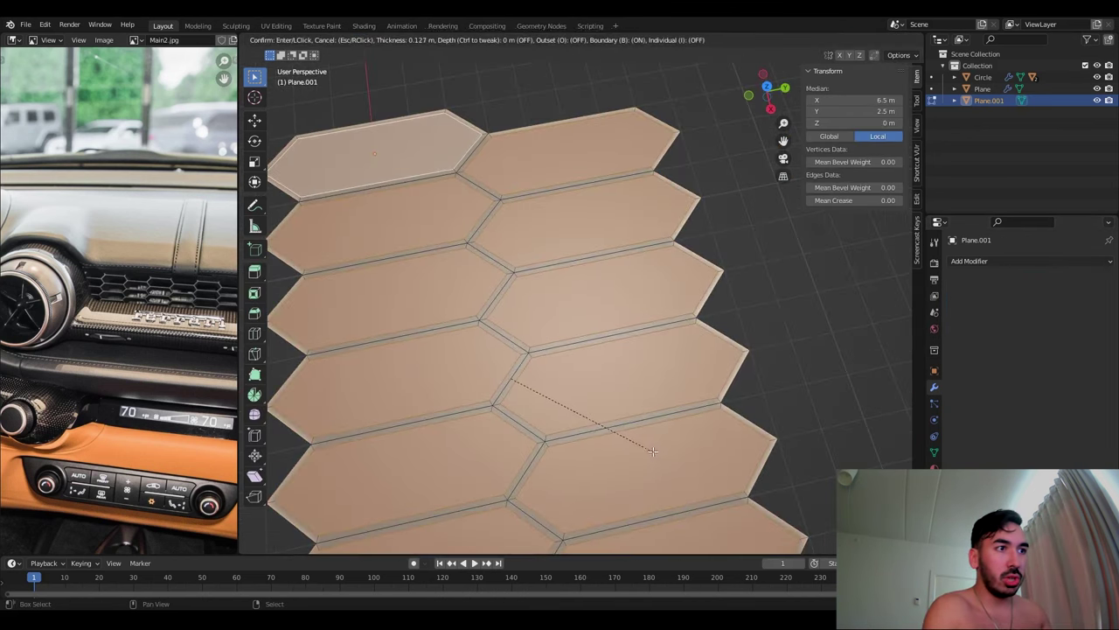
click(653, 451)
scroll(653, 451, down, 4)
Lower the inset faces about 0.18 m along Z and delete them to leave an open honeycomb frame
key(g)
key(z)
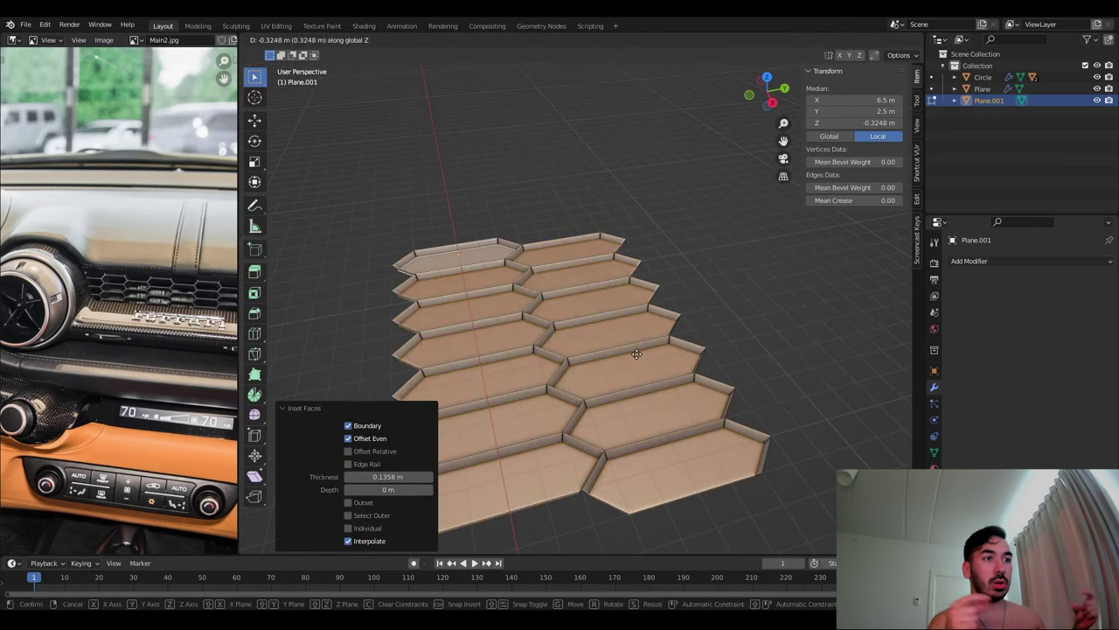
scroll(637, 354, down, 2)
scroll(635, 342, up, 5)
click(634, 342)
key(x)
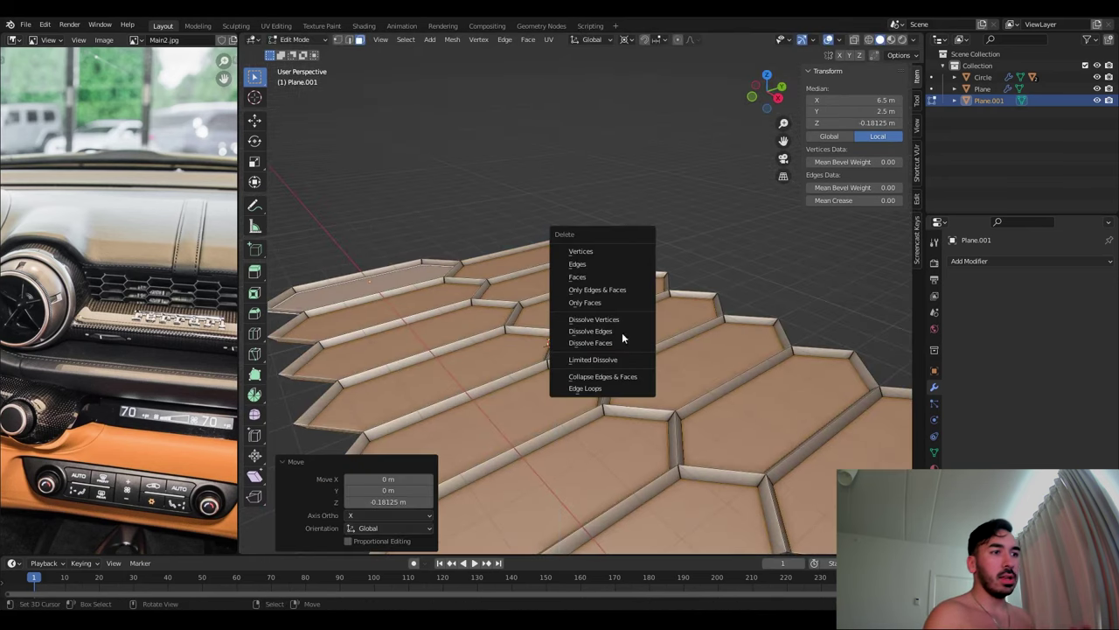
click(591, 278)
Duplicate the whole honeycomb frame 10 m along Y to get four rows
key(a)
middle_drag(630, 367, 655, 403)
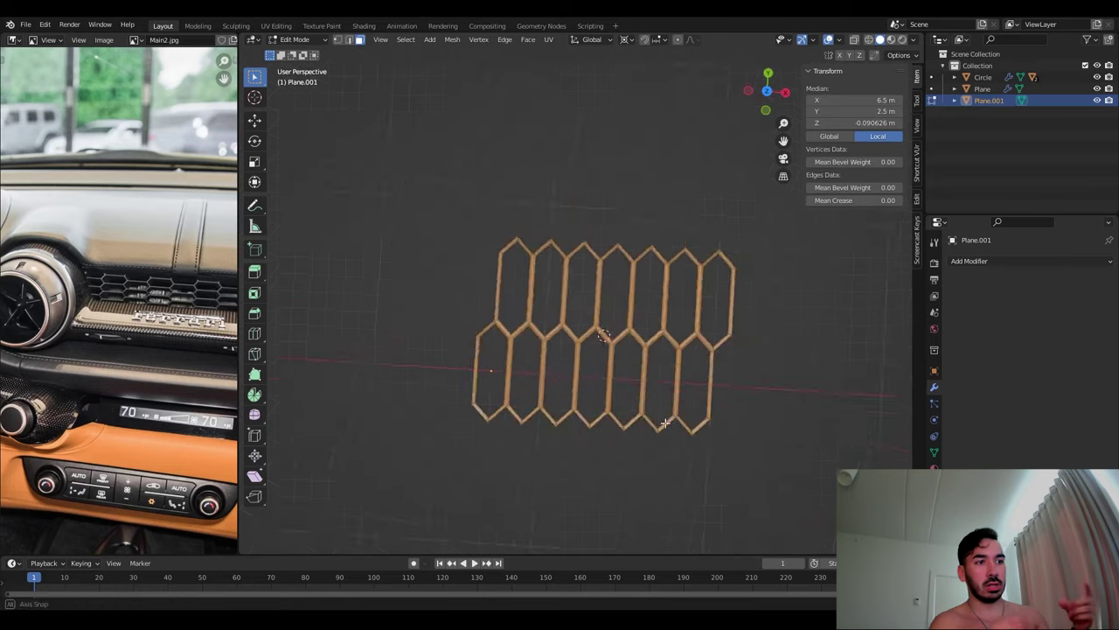
scroll(655, 403, up, 3)
key(shift+d)
key(y)
key(1)
key(0)
key(Return)
scroll(656, 403, up, 4)
scroll(676, 396, down, 8)
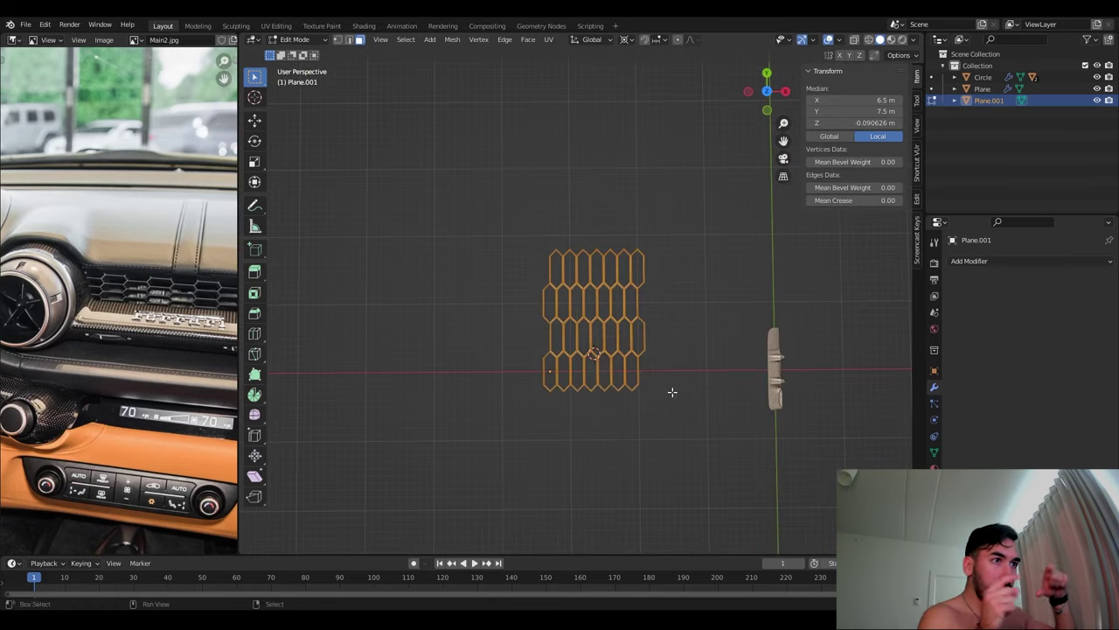
Extend the honeycomb further along Y with a copy offset 20 m and merge the overlapping vertices by distance
key(g)
key(y)
key(2)
key(0)
key(Return)
right_click(671, 391)
scroll(644, 367, up, 8)
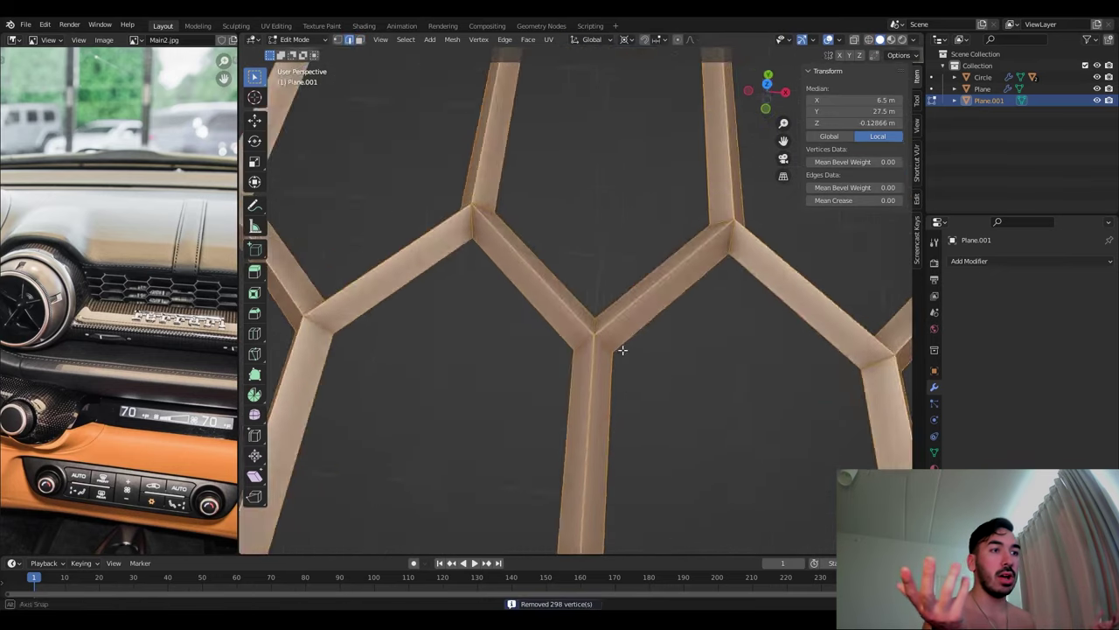
Bevel the honeycomb's edges and bring the grille to the front of the dashboard at 0.1 scale
middle_drag(621, 349, 662, 402)
key(ctrl+b)
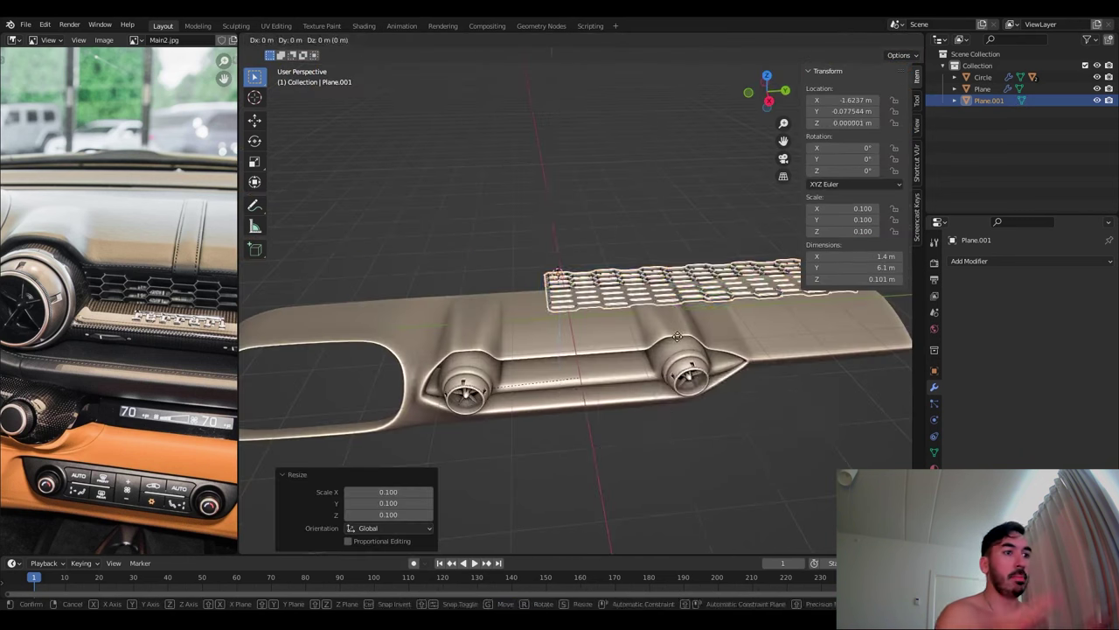
key(g)
click(594, 437)
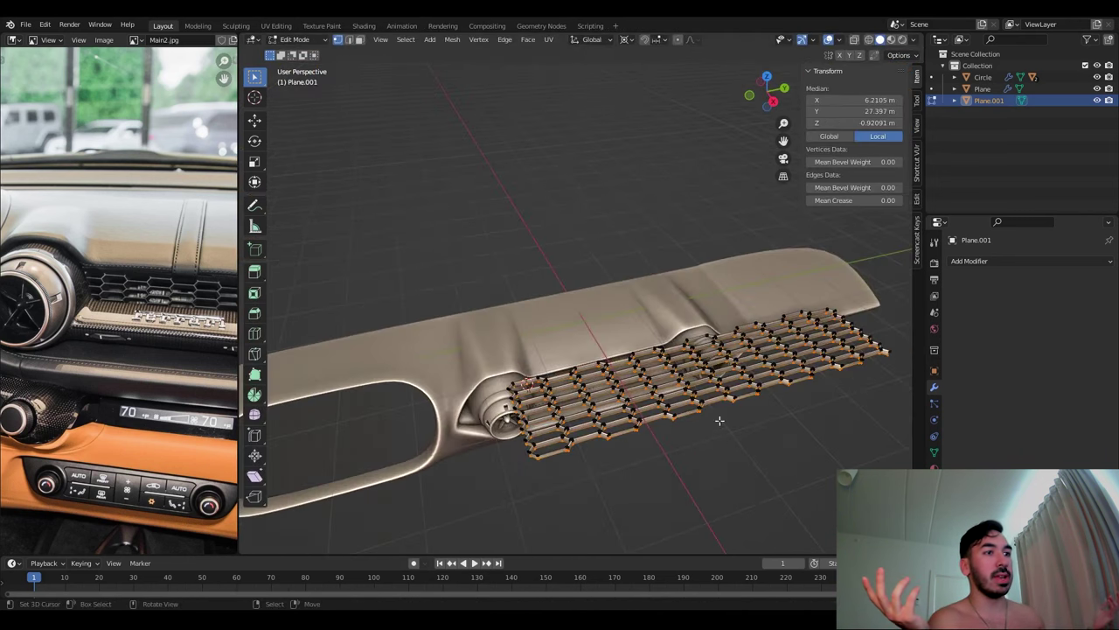
Stand the grille upright and scale its mesh to about 2.67 m wide between the two round vents
key(Tab)
middle_drag(612, 420, 740, 430)
key(s)
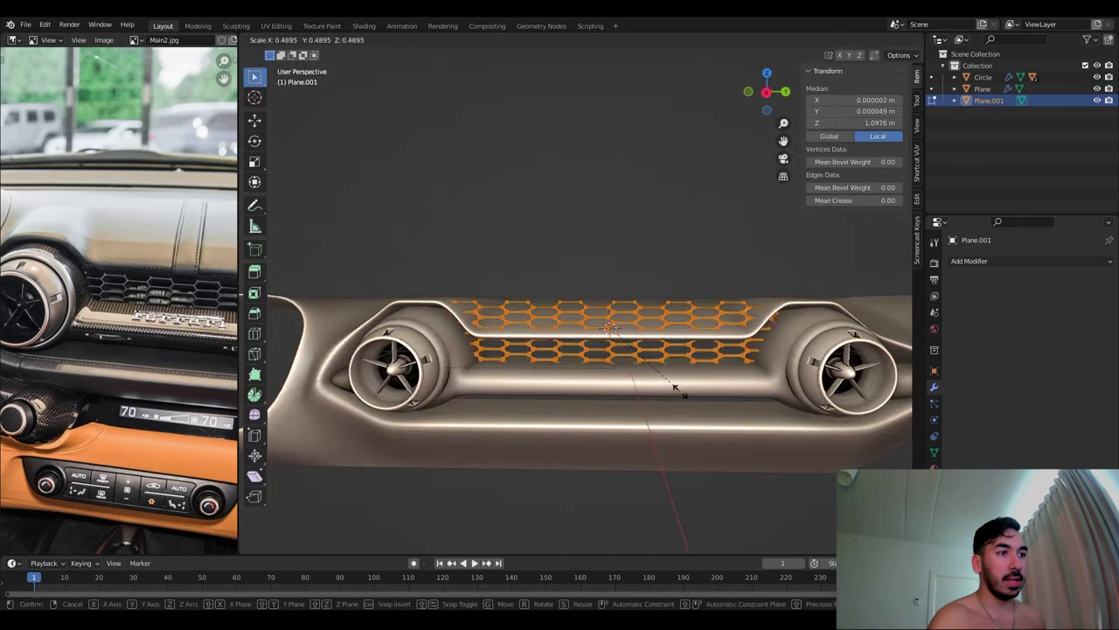
click(670, 385)
key(Tab)
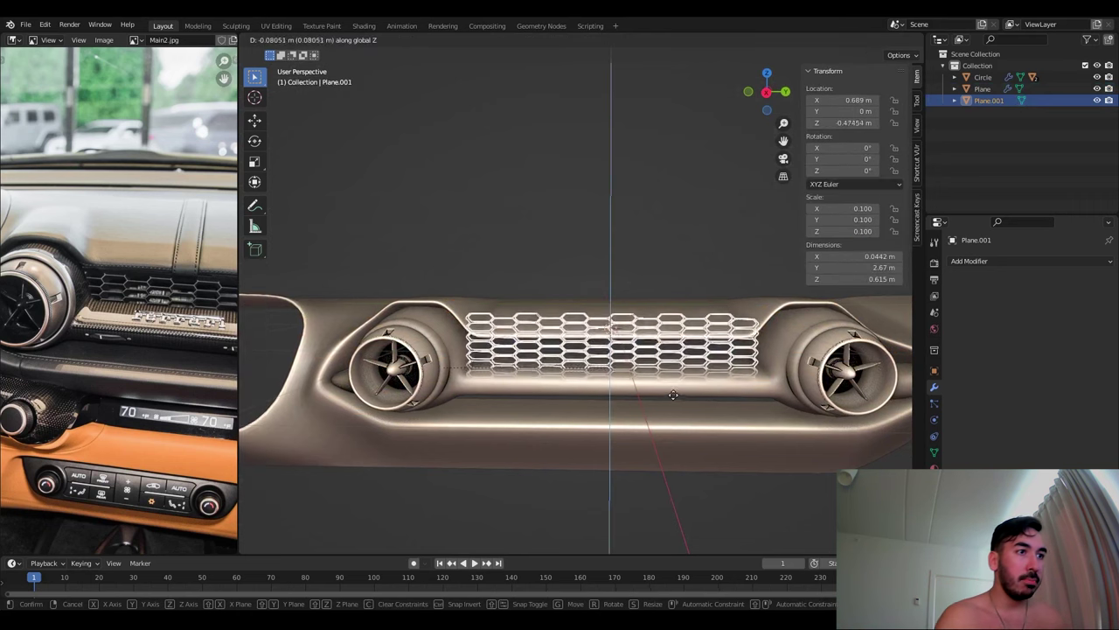
Lower the grille along Z to about -0.66 m so it sits in the opening between the vents
middle_drag(673, 401, 612, 358)
click(612, 354)
key(g)
key(z)
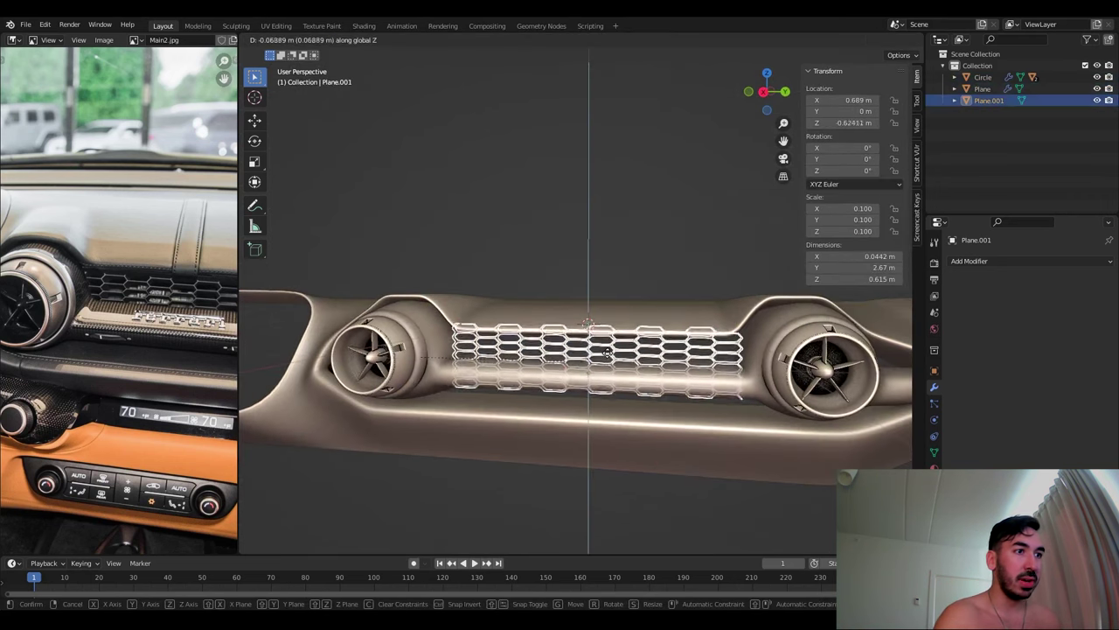
click(608, 357)
scroll(609, 362, up, 6)
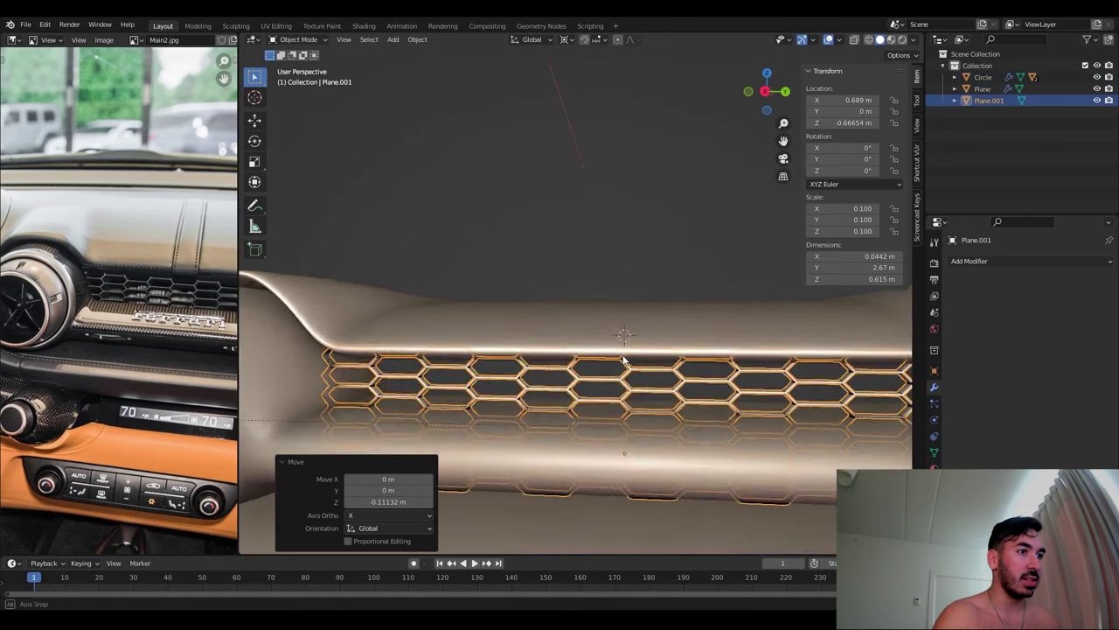
scroll(648, 368, down, 5)
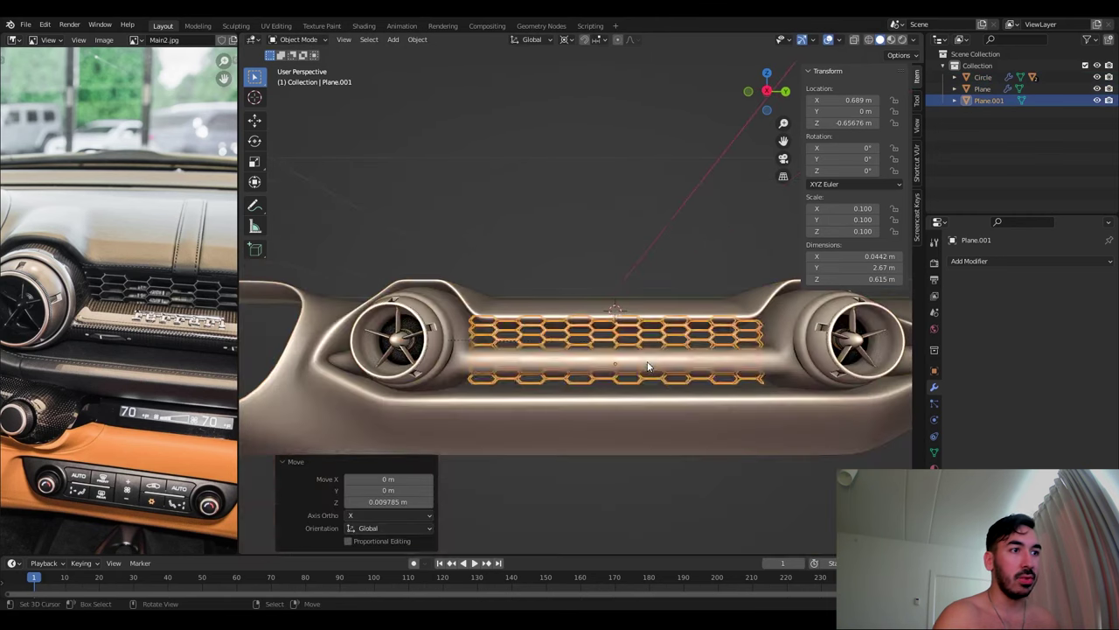
Save the file and separate a copy of the dashboard's centre edges above the grille into a new object
key(alt+a)
middle_drag(669, 377, 577, 314)
scroll(612, 341, up, 4)
click(620, 329)
key(ctrl+s)
key(Tab)
scroll(172, 317, down, 3)
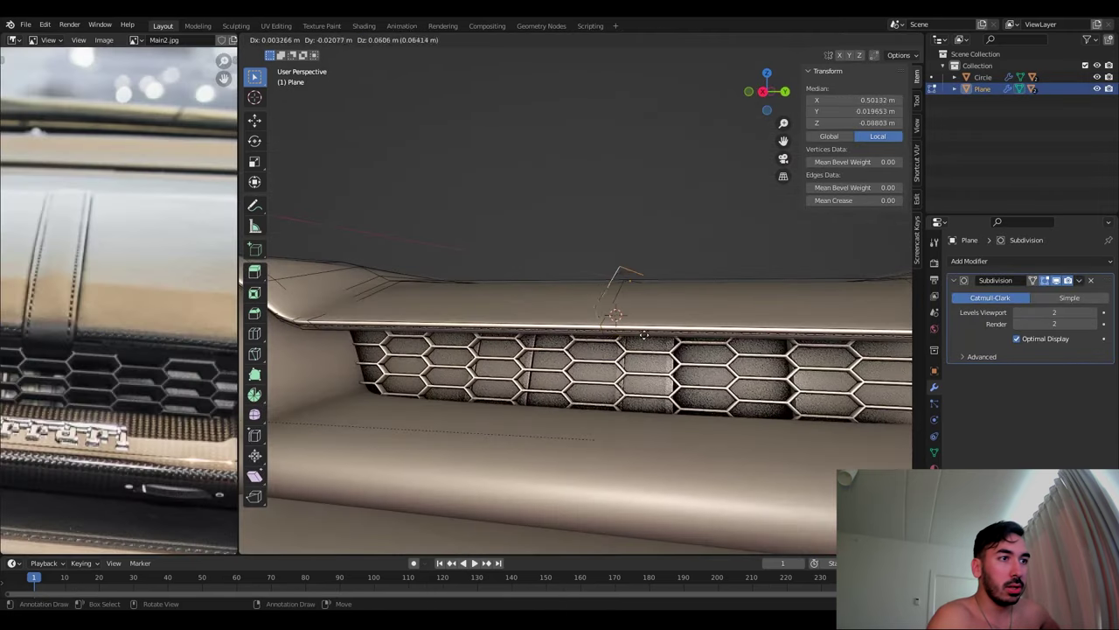
key(p)
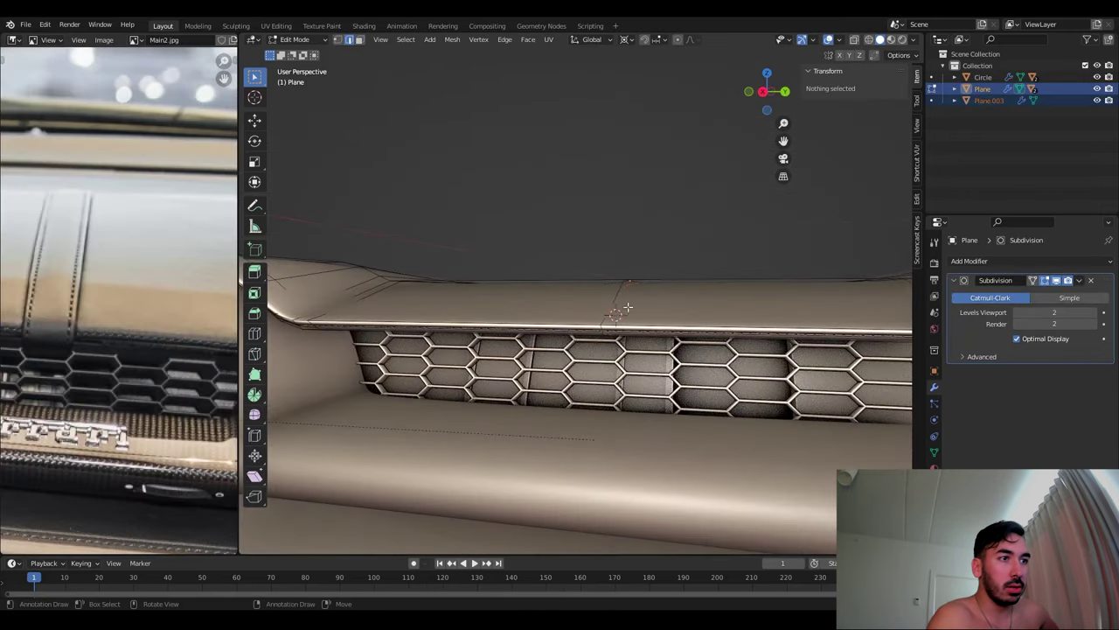
Extrude the separated edges along Y and scale them along Y into a narrow strap centred on the dashboard
click(618, 311)
key(e)
key(y)
key(f)
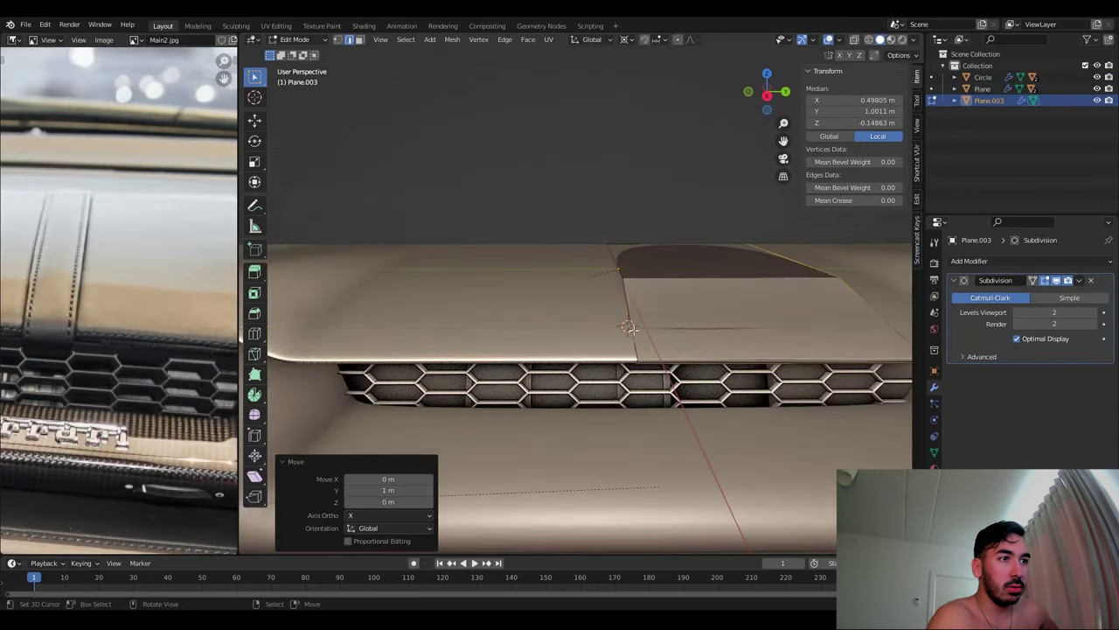
click(619, 312)
text(sy-1)
key(Return)
Recalculate the strap's normals and raise its Subdivision viewport level to 3
key(alt+z)
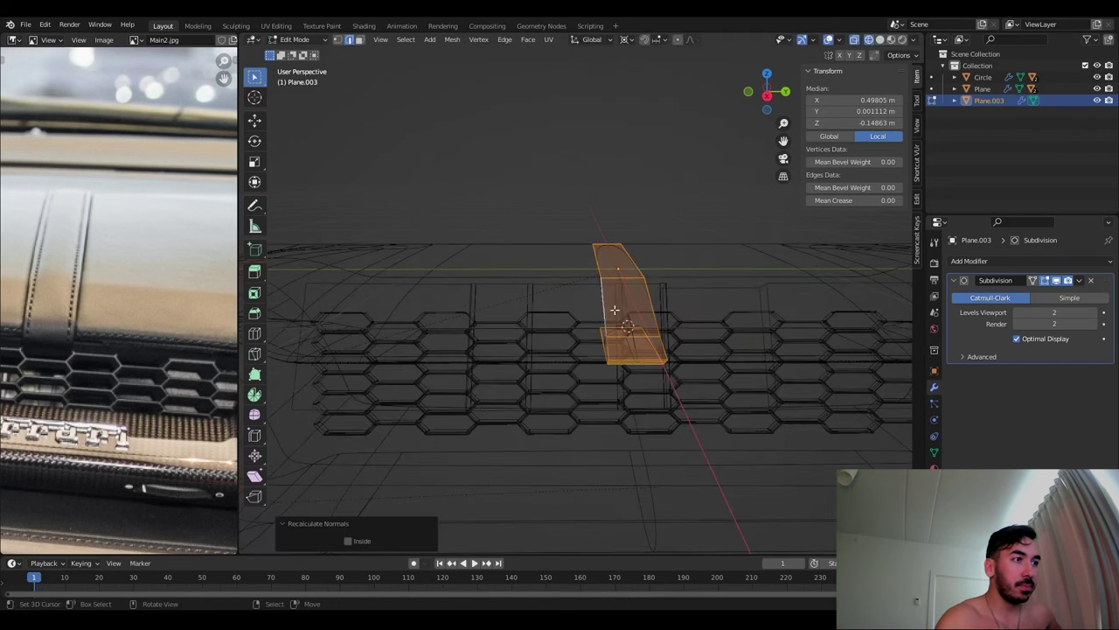
key(alt+z)
middle_drag(618, 316, 708, 363)
key(alt+z)
key(shift+n)
click(652, 395)
key(alt+z)
click(418, 355)
key(alt+z)
key(alt+z)
click(551, 397)
right_click(464, 292)
key(Escape)
key(Tab)
key(Tab)
click(671, 326)
click(685, 332)
Add a single centred loop cut to the strap with the slide factor left at 0
key(ctrl+r)
click(709, 364)
right_click(708, 364)
Try to bevel the strap's new edge loop
key(ctrl+b)
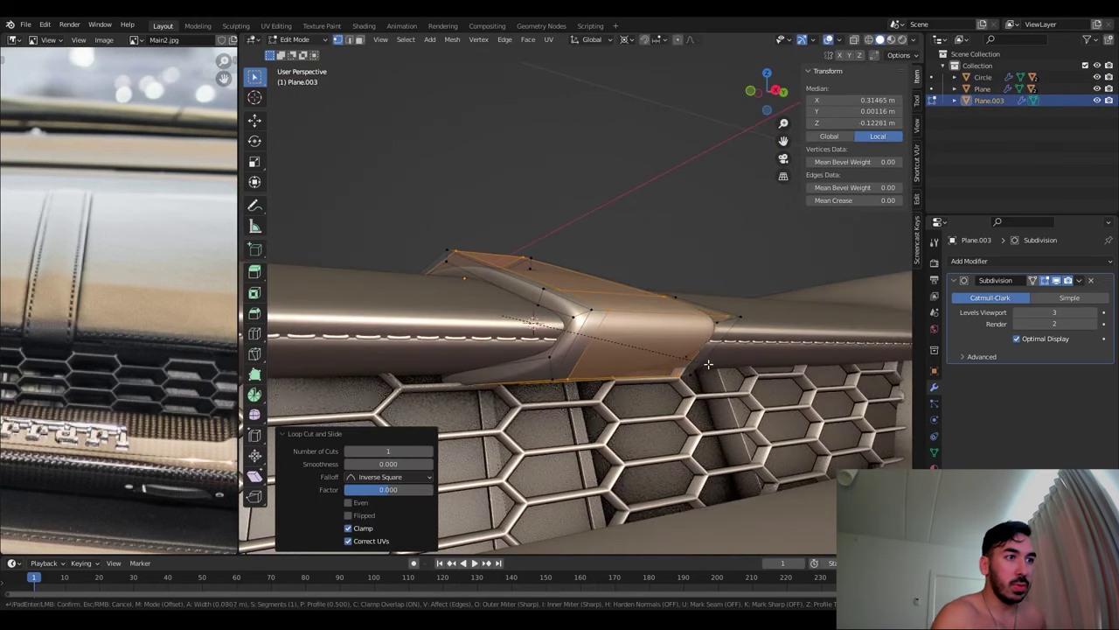
click(711, 367)
key(ctrl+z)
Add a lengthwise loop cut to the dashboard's outer end section and select the front faces for the instrument opening
middle_drag(711, 367, 452, 337)
key(Tab)
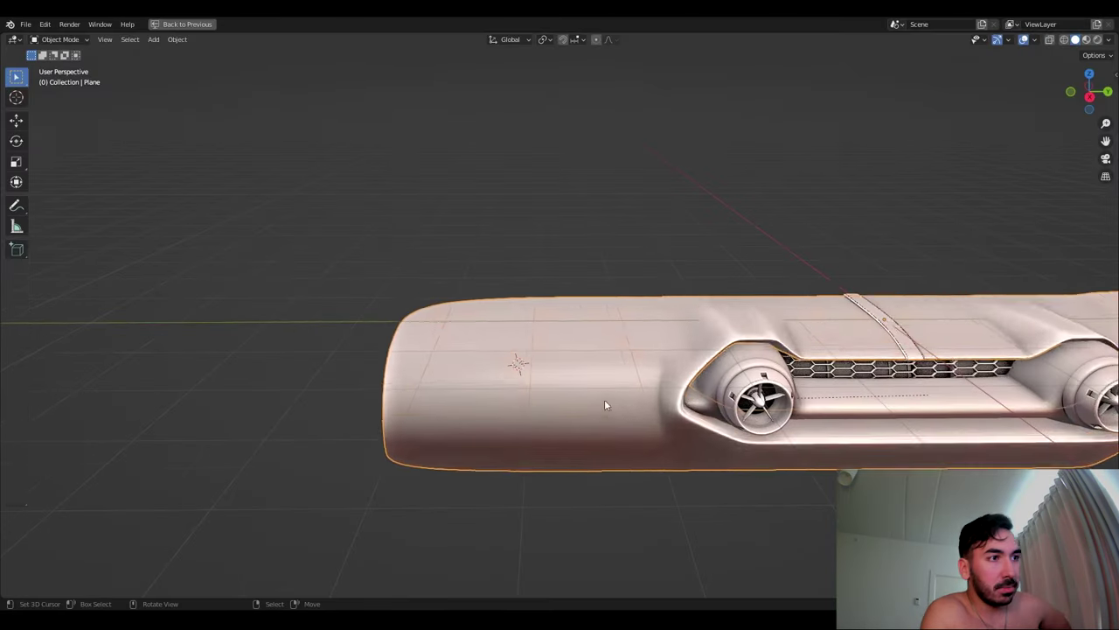
key(Tab)
key(ctrl+r)
click(532, 375)
right_click(532, 375)
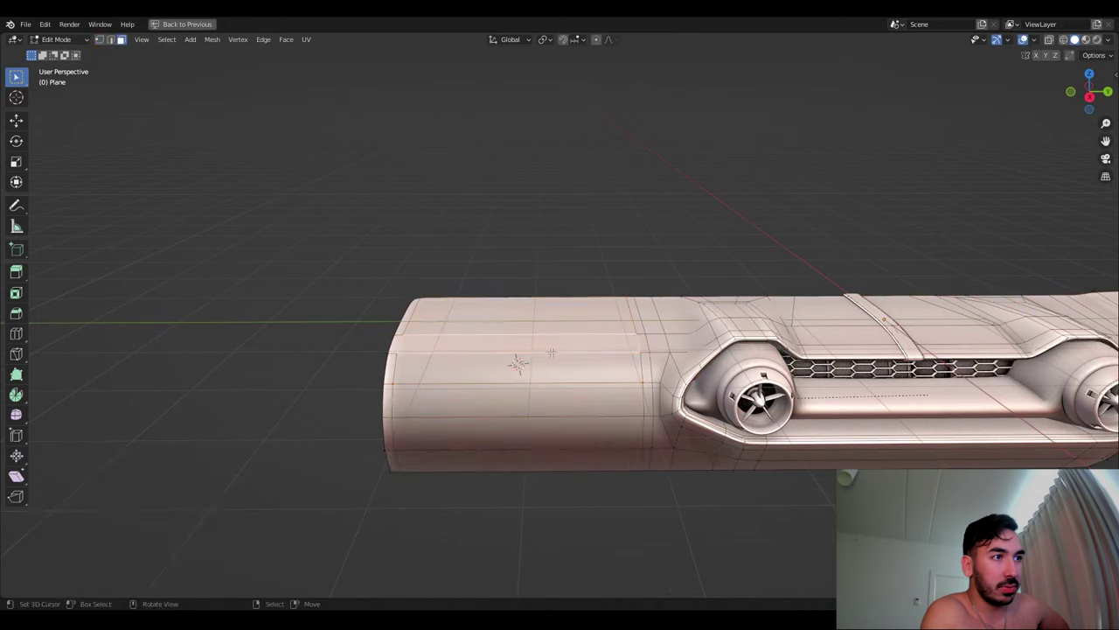
ctrl+click(646, 428)
middle_drag(646, 428, 544, 431)
click(500, 341)
mouse_move(499, 341)
middle_down()
mouse_move(499, 405)
mouse_move(482, 428)
mouse_move(517, 430)
mouse_move(525, 384)
mouse_move(550, 353)
mouse_move(519, 325)
mouse_move(571, 313)
mouse_move(732, 446)
mouse_move(712, 437)
mouse_move(742, 442)
middle_up()
Add another unslid loop cut beside the opening on the dashboard's outer end
key(ctrl+r)
scroll(482, 428, down, 3)
click(482, 428)
right_click(481, 428)
Flatten the opening's rim to 0 along X and pull it outward about 0.32 m along X
key(shift+z)
click(594, 372)
key(shift+z)
key(g)
key(x)
click(562, 303)
key(s)
right_click(732, 446)
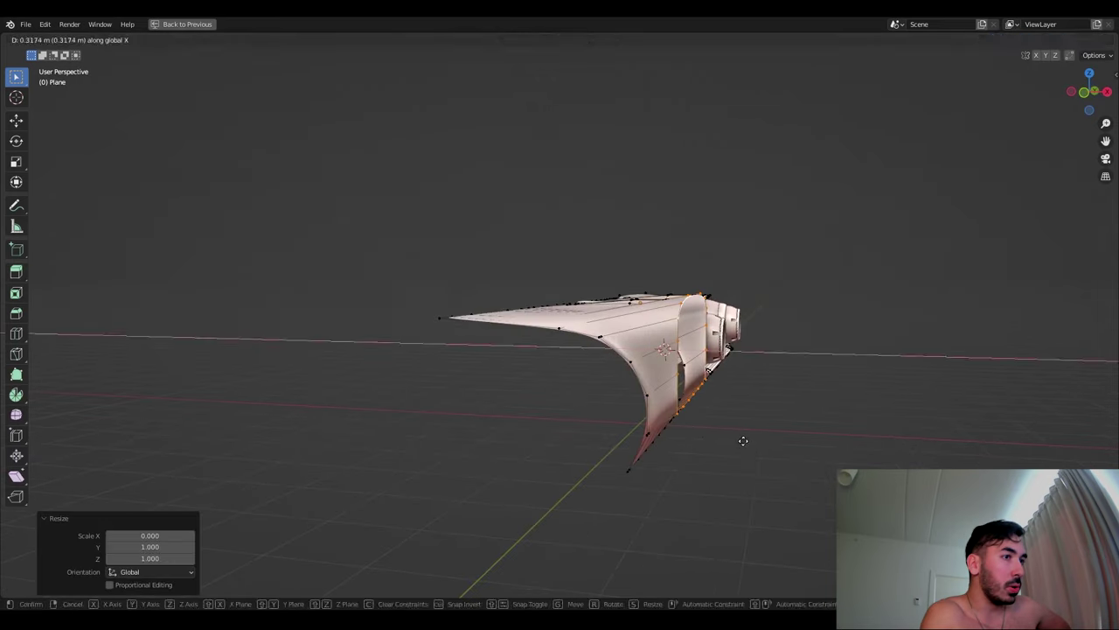
Rotate the rim's selected edges around Y and shift them in the XZ plane to tilt the opening
key(r)
key(y)
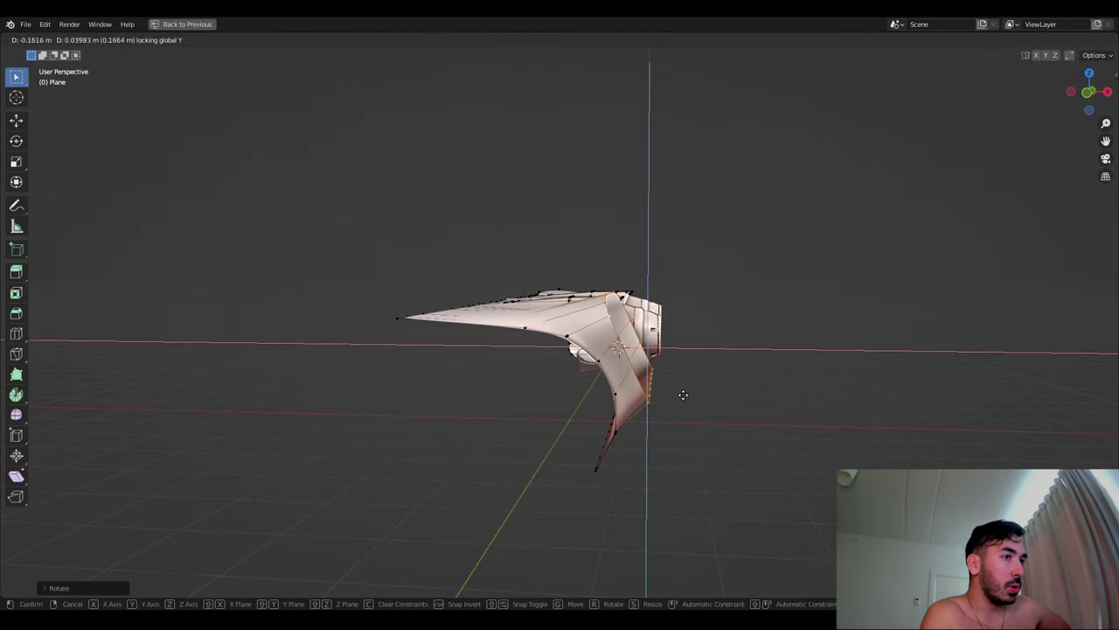
key(s)
click(719, 390)
Slide the rim vertices along their edges by about 0.35 to even out the opening's curve
middle_drag(720, 391, 643, 396)
key(g)
key(g)
key(shift+v)
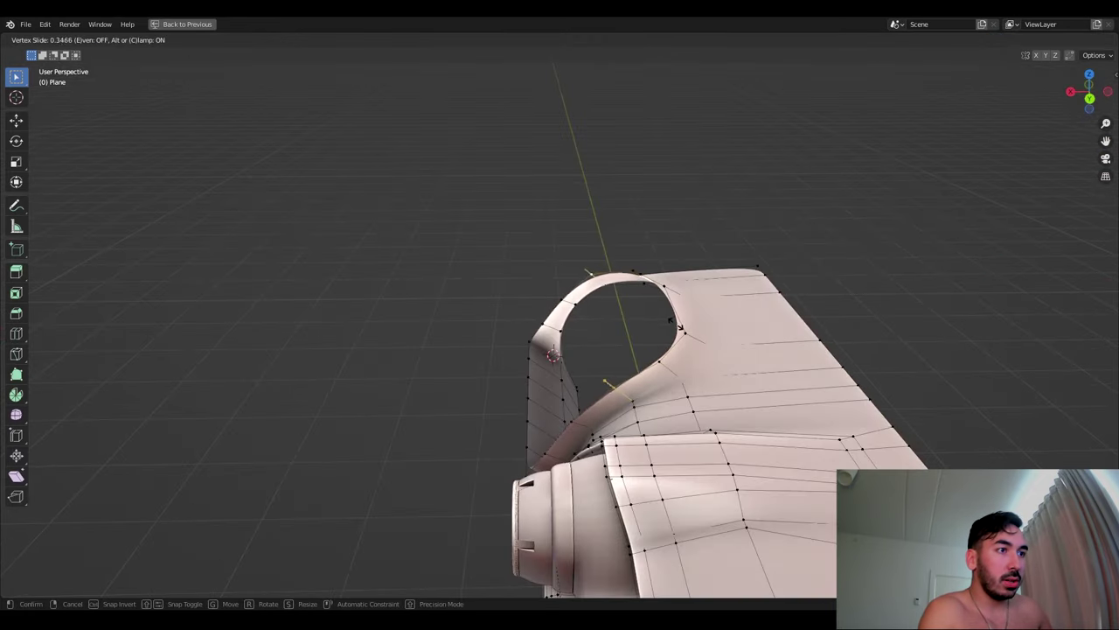
click(681, 329)
key(Tab)
middle_drag(680, 328, 625, 339)
Add an eight-vertex circle at the top of the dashboard's end opening
key(shift+a)
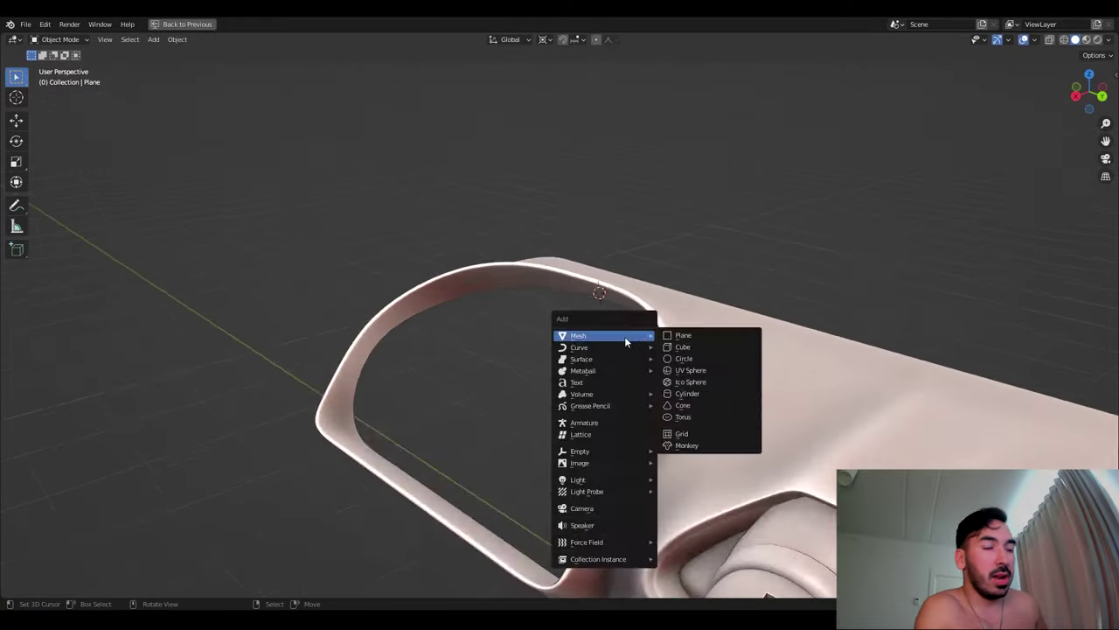
click(684, 358)
click(158, 460)
mouse_move(683, 359)
middle_down()
mouse_move(612, 367)
mouse_move(665, 363)
middle_up()
key(Tab)
Rotate the circle 90° around Y at about 0.35 scale and extrude it into a tube
key(r)
key(z)
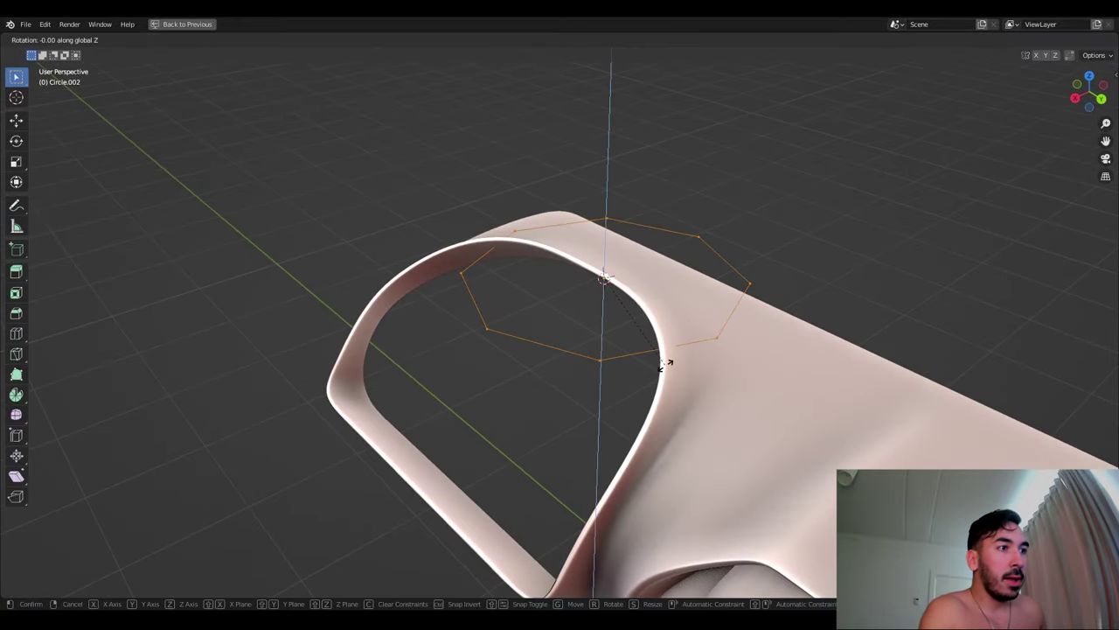
key(Return)
key(r)
key(x)
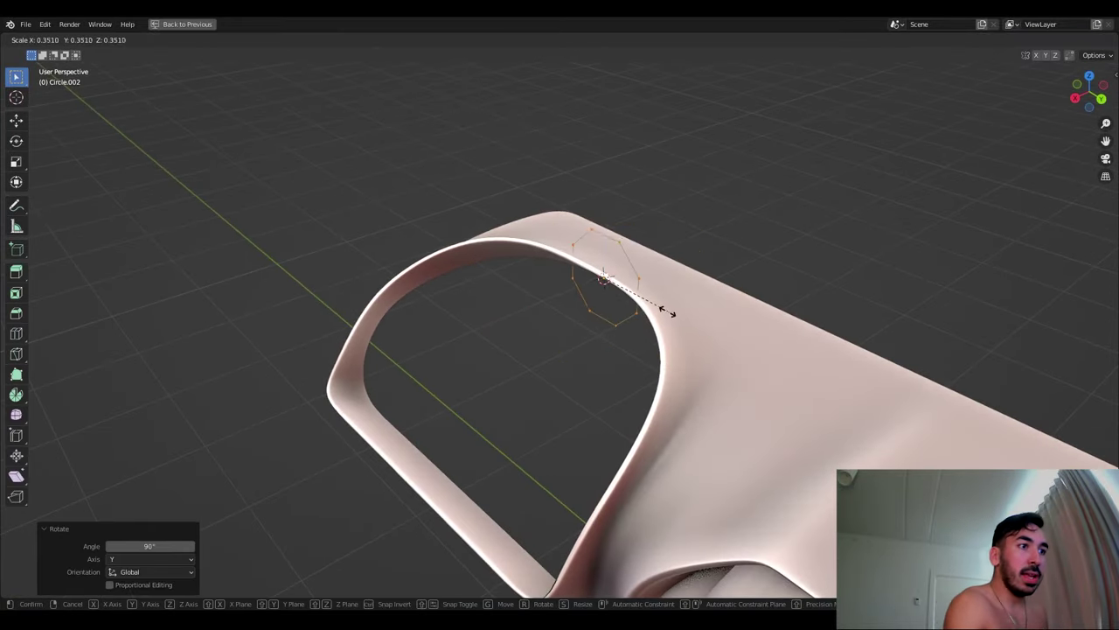
click(667, 311)
middle_drag(667, 311, 647, 315)
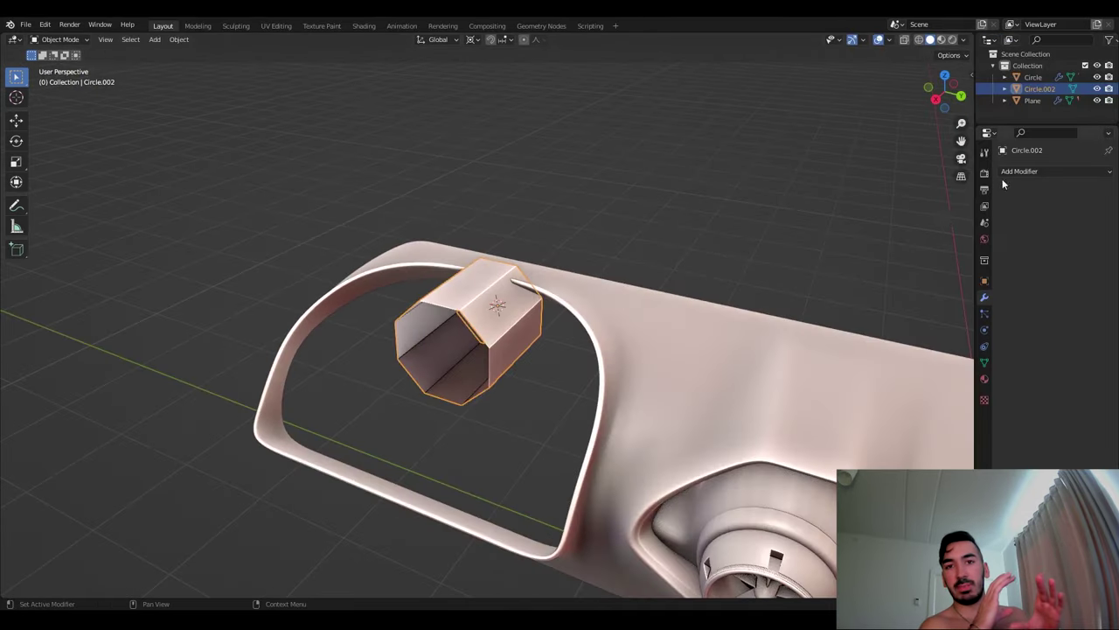
Add a Subdivision modifier with viewport level 3 to the tube and shade it smooth
click(1004, 172)
click(932, 380)
click(179, 39)
click(218, 265)
Scale the tube into a wide oval instrument hood and slide its vertices to refine the rim
key(Tab)
middle_drag(437, 306, 515, 322)
key(s)
click(560, 332)
click(556, 289)
key(shift+v)
click(566, 275)
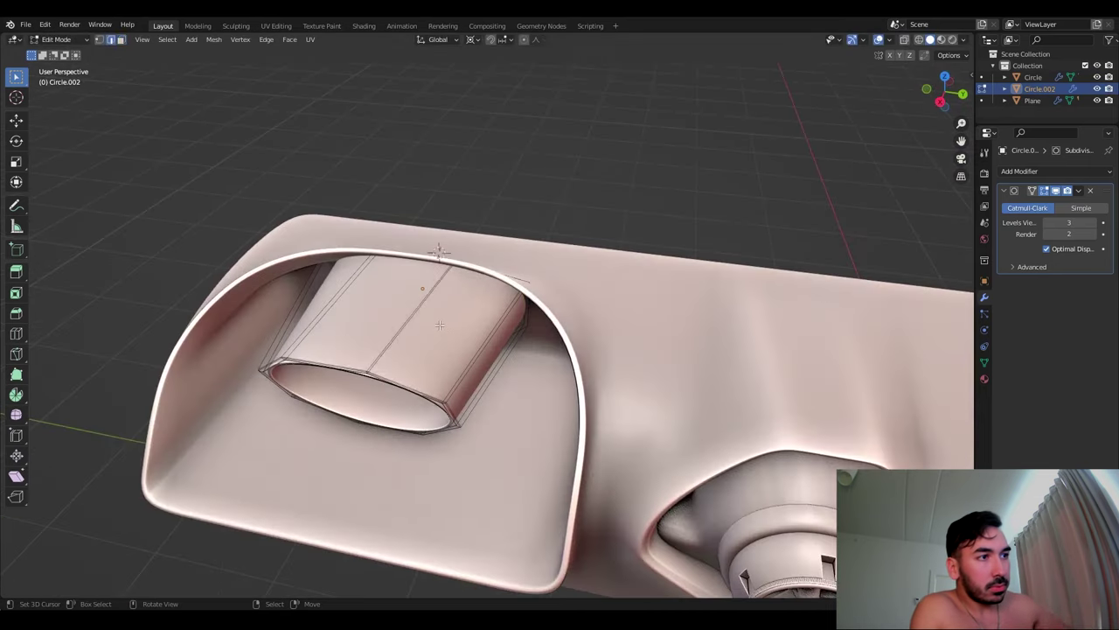
Snap the 3D cursor to the tube's selected top face and add a scaled-down plane there
key(shift+s)
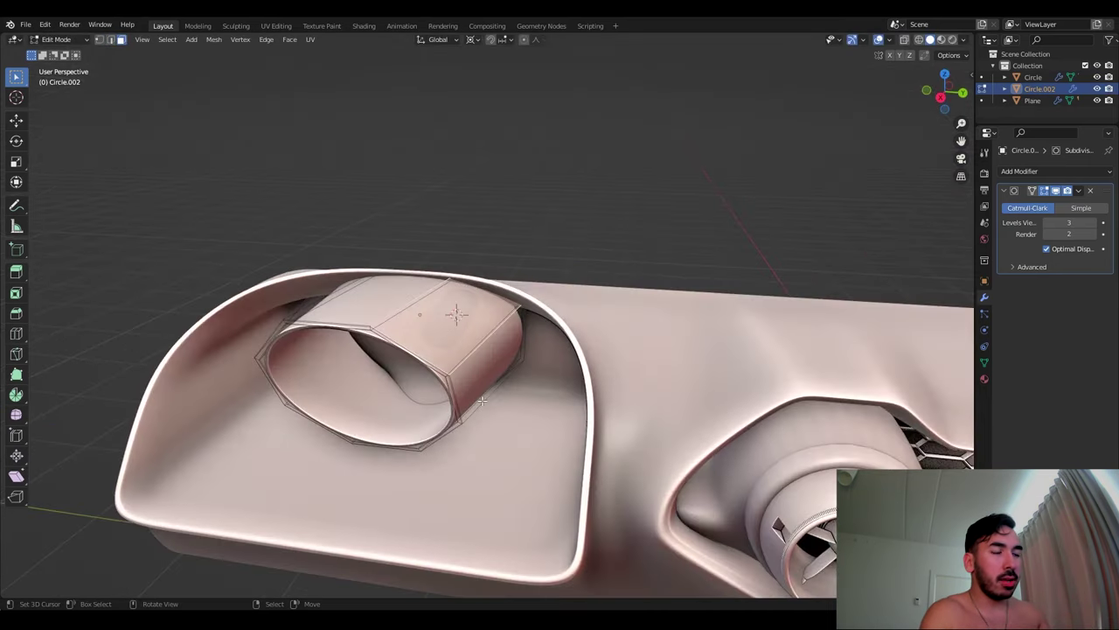
key(Tab)
key(shift+a)
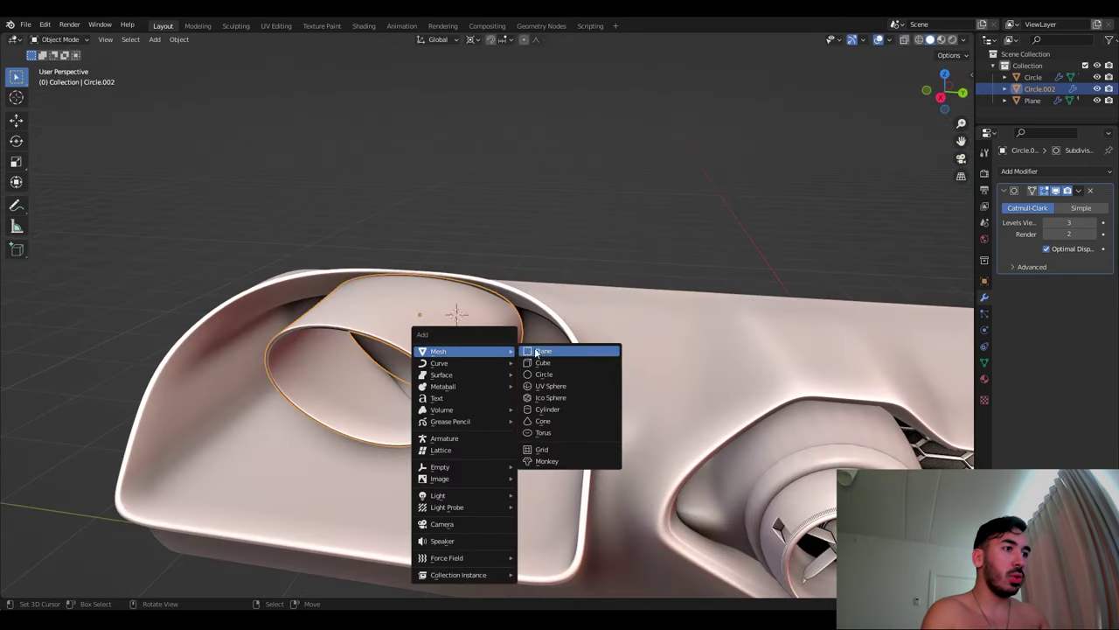
click(547, 350)
key(Tab)
key(s)
click(527, 385)
key(Tab)
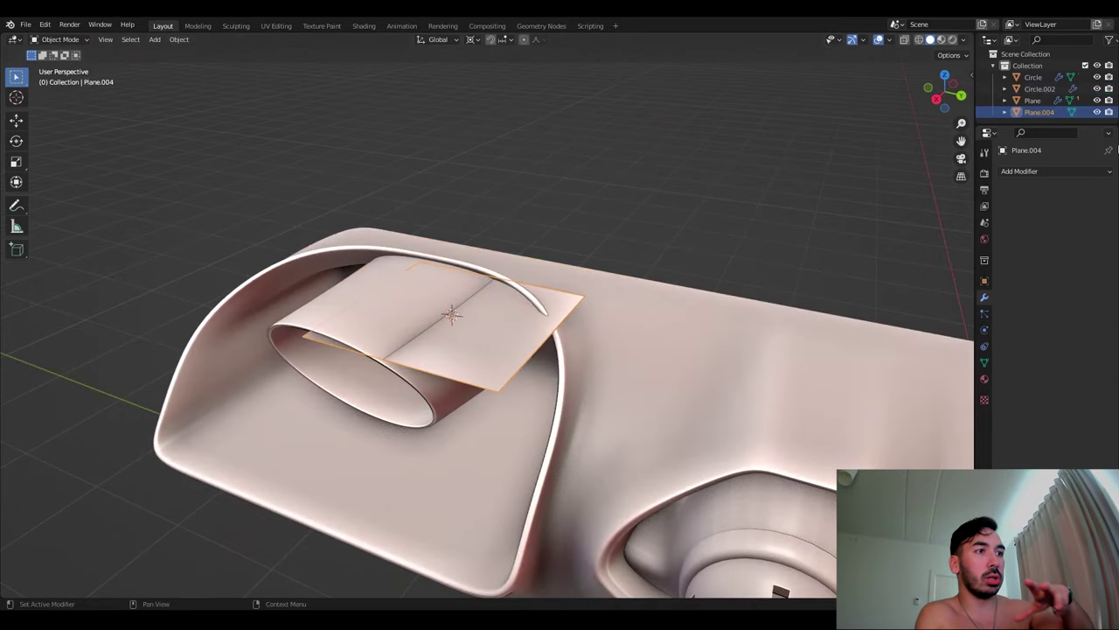
Add a Subdivision modifier to the plane and subdivide its mesh twice into a four-by-four grid
click(1047, 172)
click(901, 386)
key(Tab)
middle_drag(615, 370, 472, 333)
right_click(472, 333)
mouse_move(472, 333)
click(442, 363)
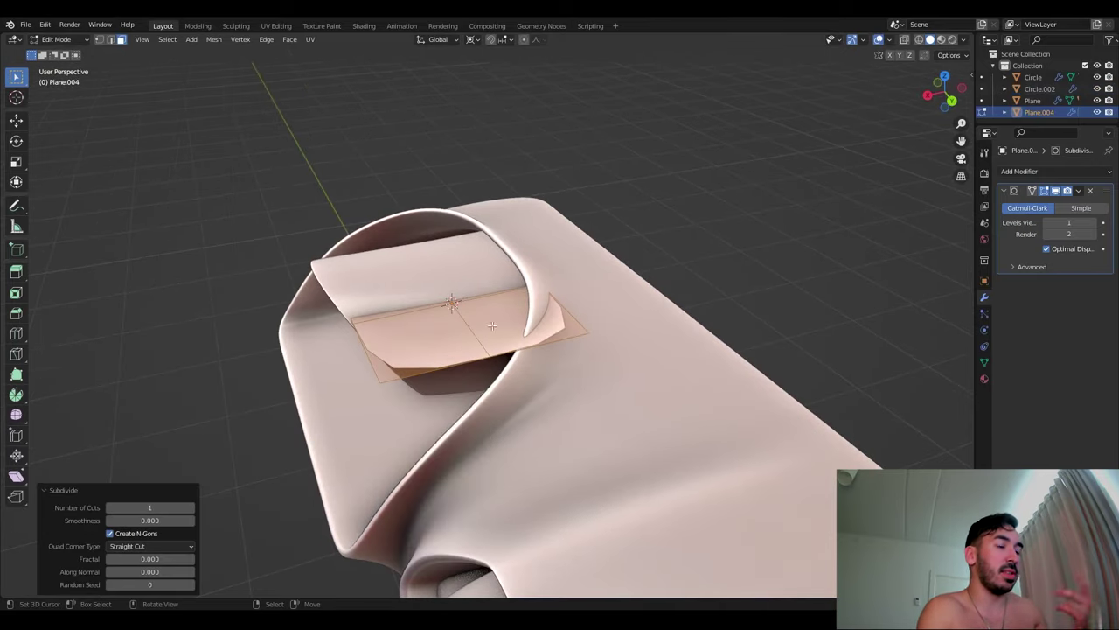
right_click(486, 319)
click(486, 320)
Scale the plane by 0.754 and raise it about 0.13 m along Z over the tube
middle_drag(486, 320, 525, 366)
key(s)
click(502, 369)
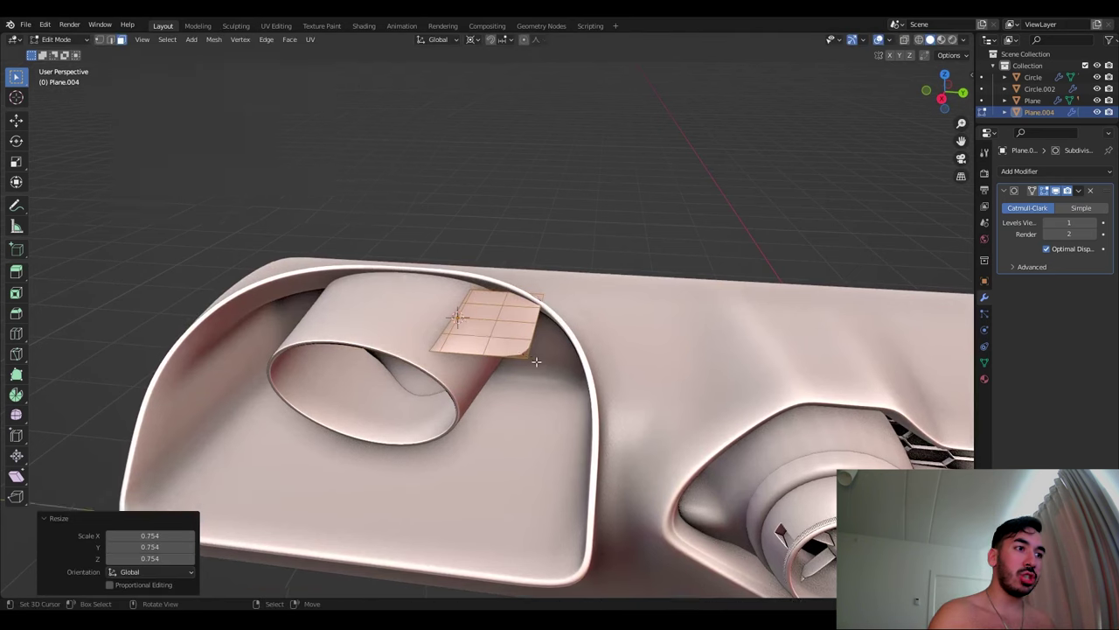
key(Tab)
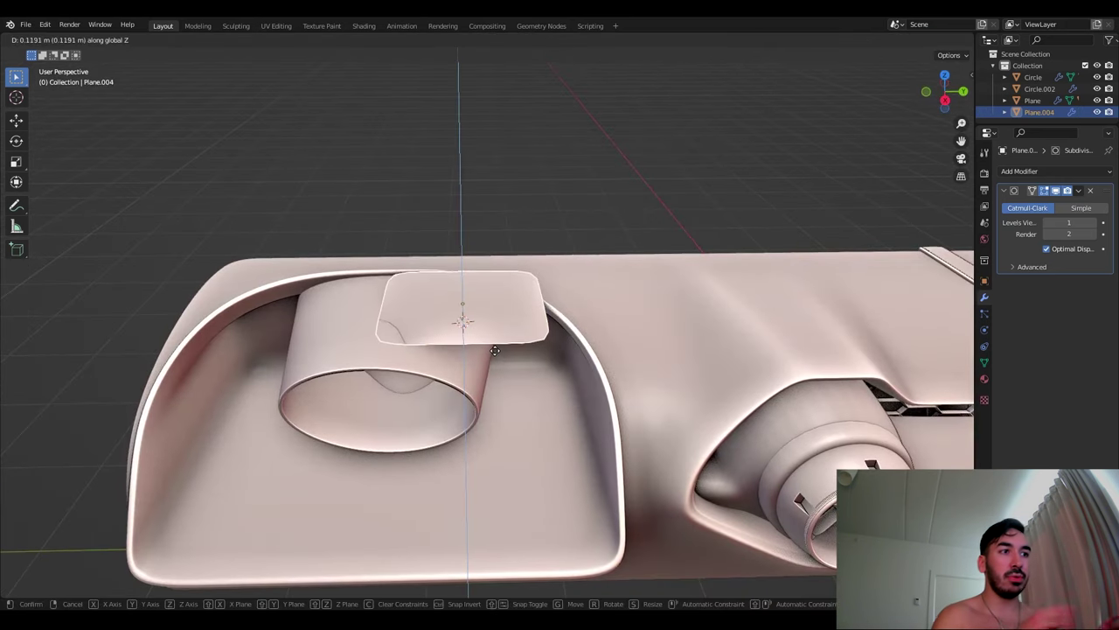
click(495, 349)
key(Tab)
key(Tab)
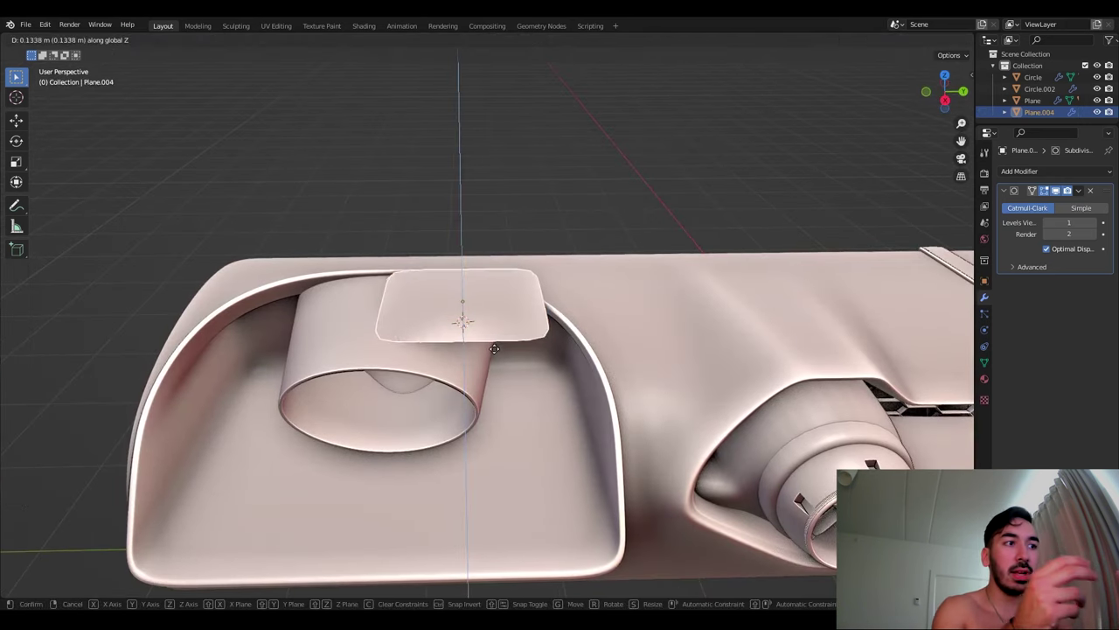
Bend the plane's side vertices along Z with proportional editing to follow the tube's curvature
key(Tab)
middle_drag(496, 359, 468, 358)
key(g)
key(z)
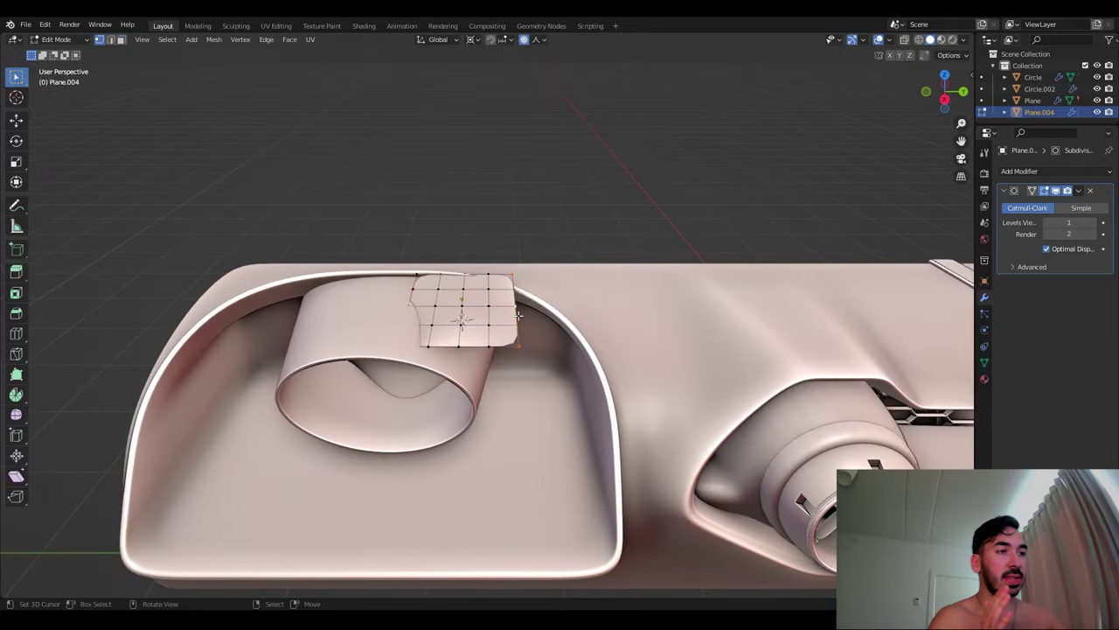
click(457, 318)
middle_drag(458, 318, 405, 327)
key(g)
key(z)
click(532, 298)
Move more of the plane's vertices along Z and reposition them to fit against the opening's rim
mouse_move(532, 298)
middle_down()
mouse_move(498, 335)
mouse_move(580, 342)
mouse_move(522, 382)
mouse_move(541, 318)
mouse_move(487, 407)
middle_up()
key(g)
key(z)
click(498, 335)
key(g)
click(580, 342)
Adjust another group of the pad's vertices along Z and set its Subdivision viewport level to 2
key(shift+z)
click(522, 385)
key(shift+z)
key(g)
key(z)
click(540, 316)
key(ctrl+2)
key(alt+a)
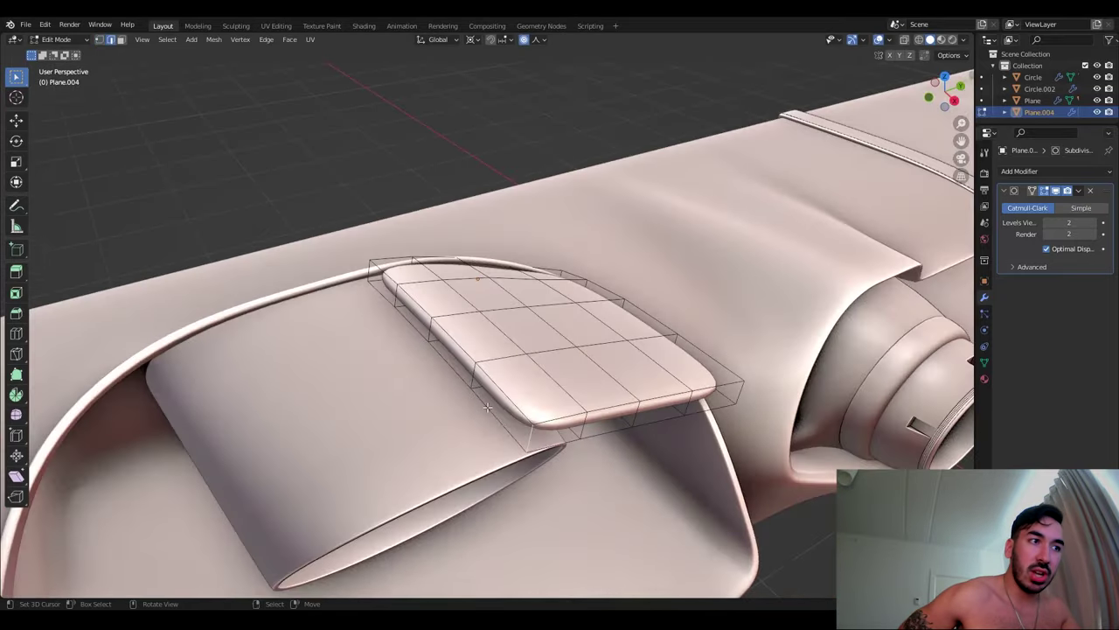
Reshape the pad's front corner by moving its faces along X with Sharp proportional falloff at size 0.198
click(583, 418)
key(g)
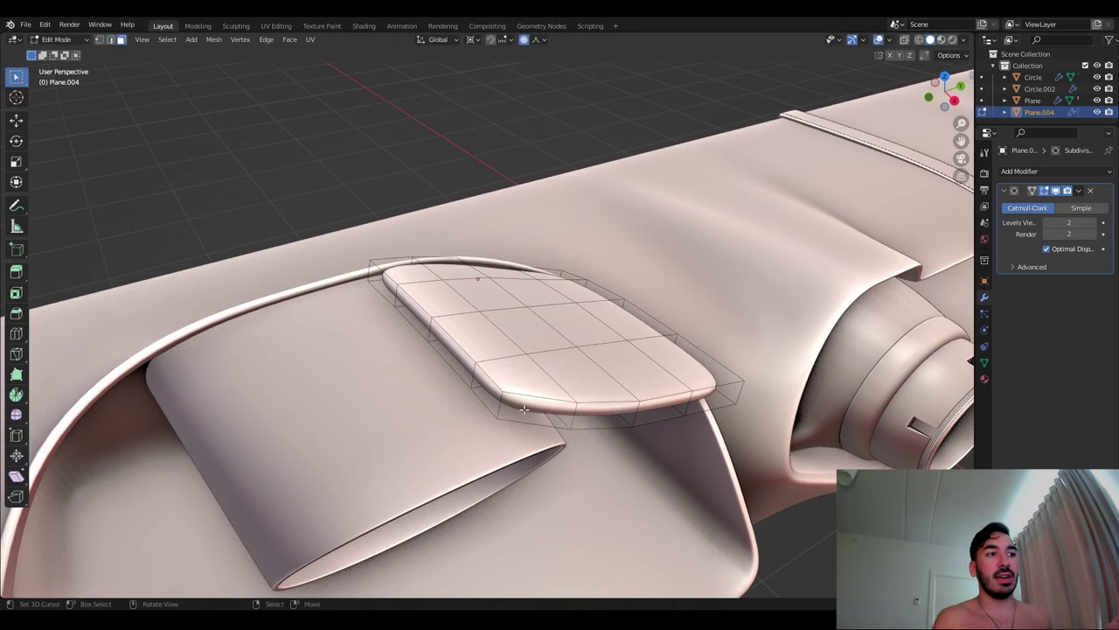
click(485, 380)
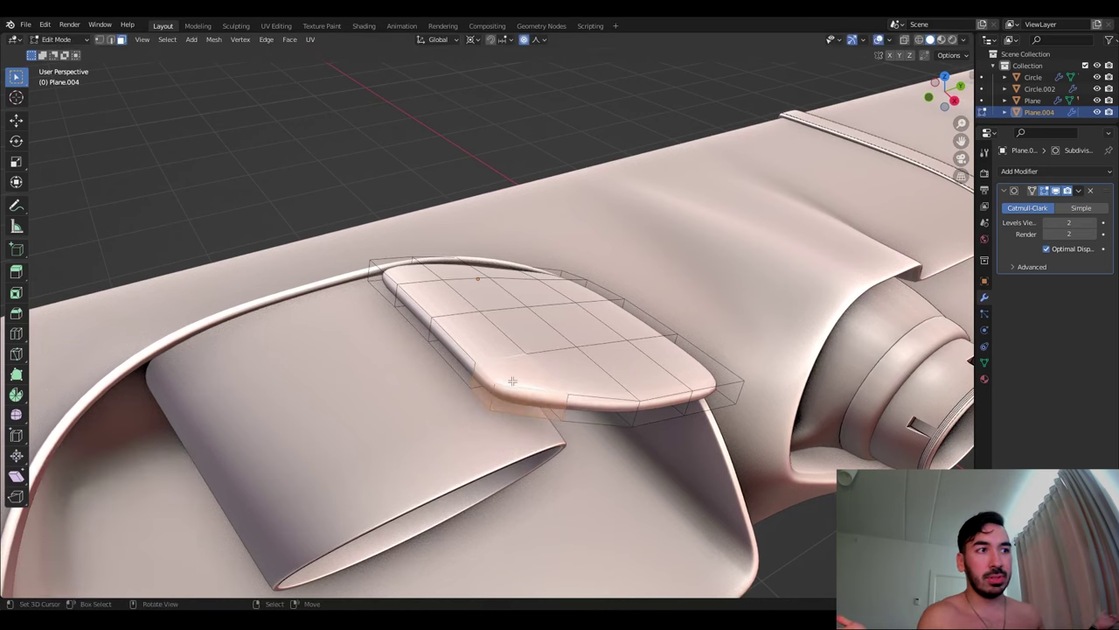
click(522, 401)
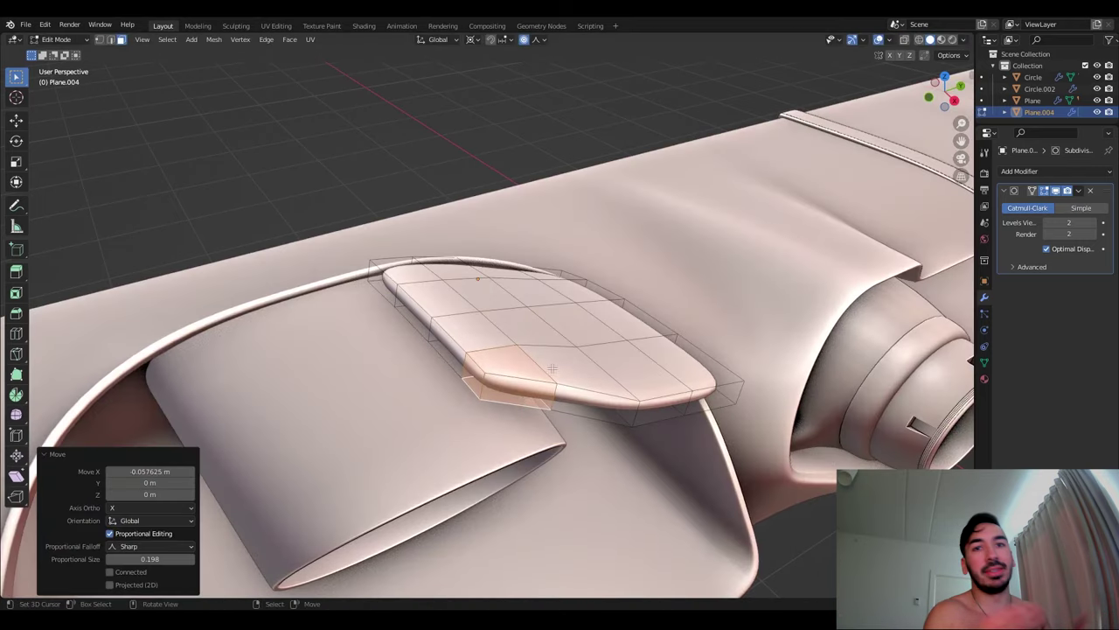
Raise the pad's middle vertices about 0.021 m along Z with Smooth proportional falloff at size 0.424
click(574, 365)
key(shift+z)
click(588, 381)
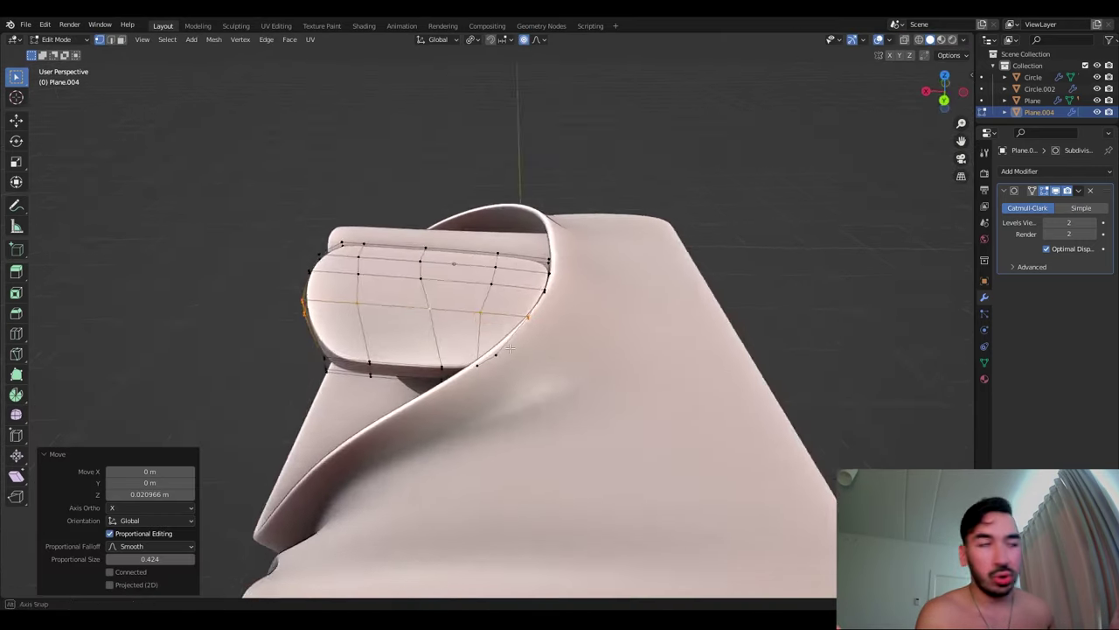
key(shift+z)
Move the pad's rear edge vertices about -0.014 m along X with Smooth proportional editing at size 0.350
middle_drag(532, 342, 538, 335)
middle_drag(512, 250, 577, 360)
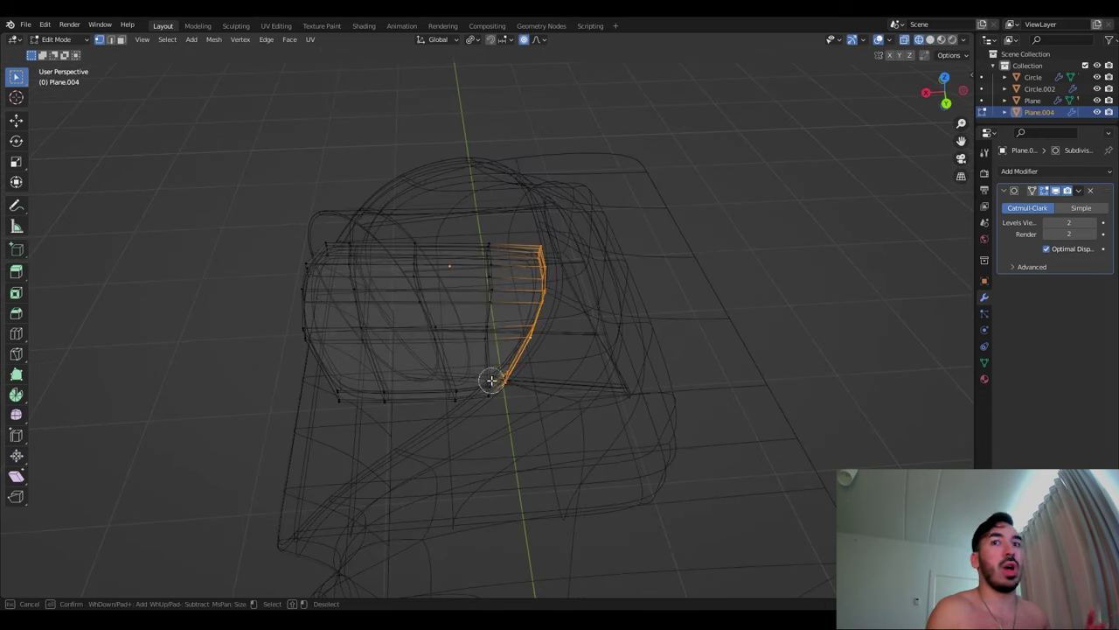
key(shift+z)
middle_drag(493, 395, 568, 402)
click(546, 401)
key(shift+z)
drag(512, 212, 604, 411)
key(g)
key(x)
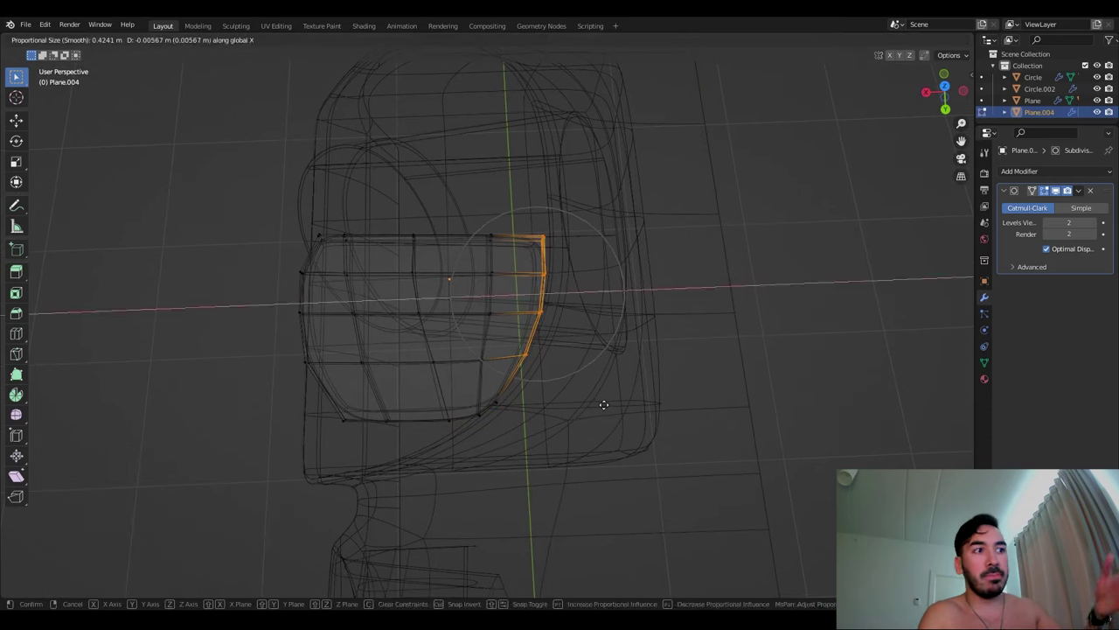
click(546, 372)
right_click(530, 359)
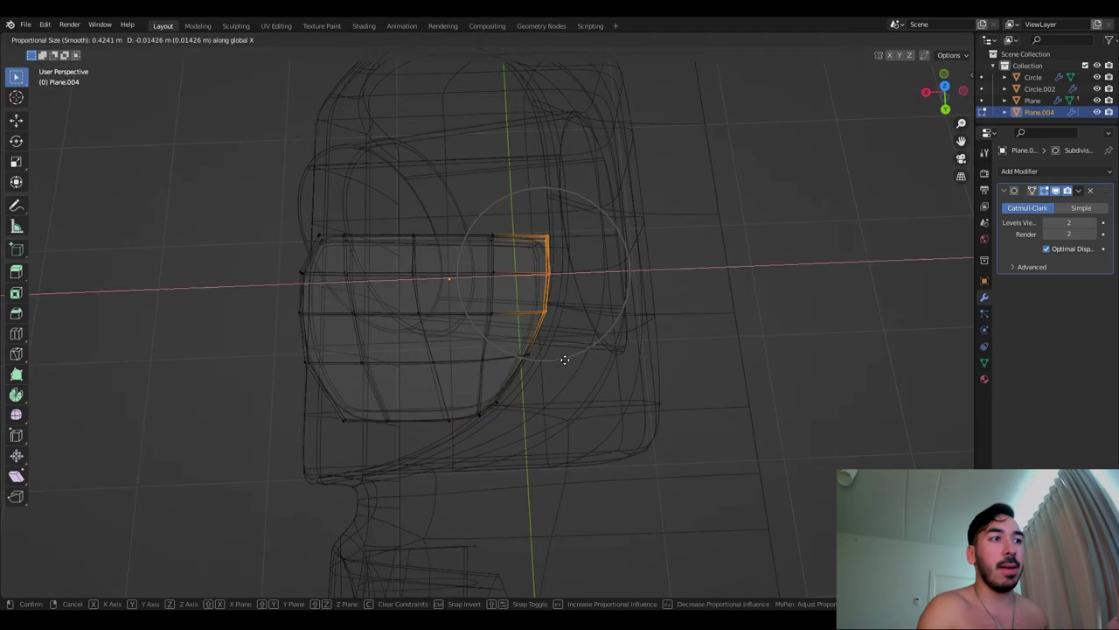
click(565, 359)
Deselect the lower rear vertices of the pad and shift the remaining rear edge vertices further along X
key(shift+z)
key(shift+z)
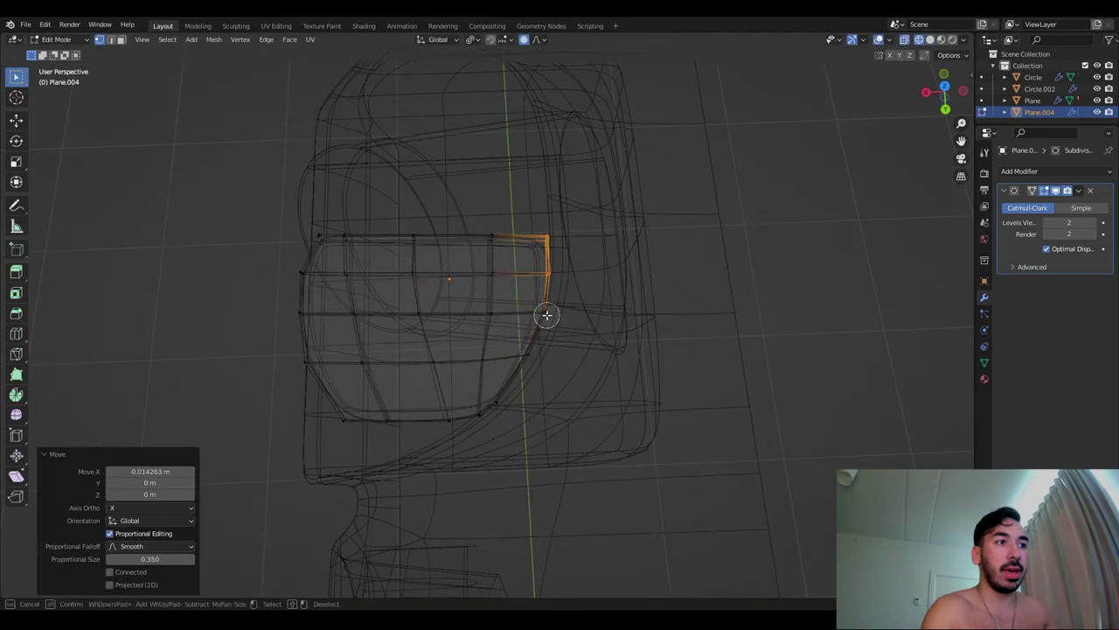
key(x)
click(571, 320)
middle_drag(572, 320, 474, 409)
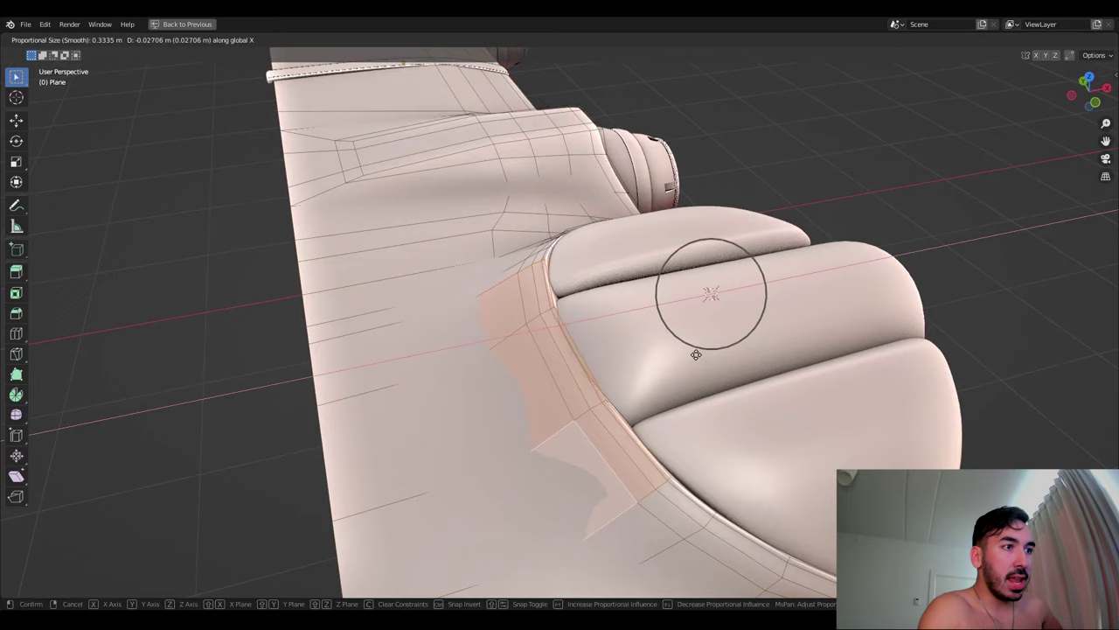
Move the dashboard's rim faces beside the pads along X and the other end opening's upper edge vertices along Z
middle_drag(696, 354, 645, 372)
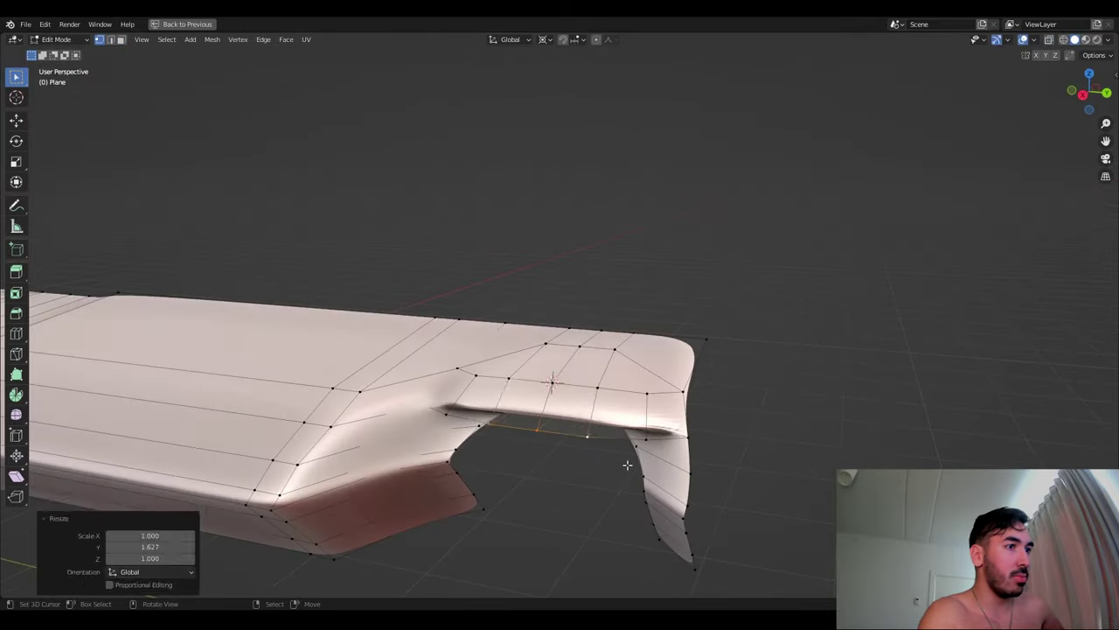
key(g)
key(z)
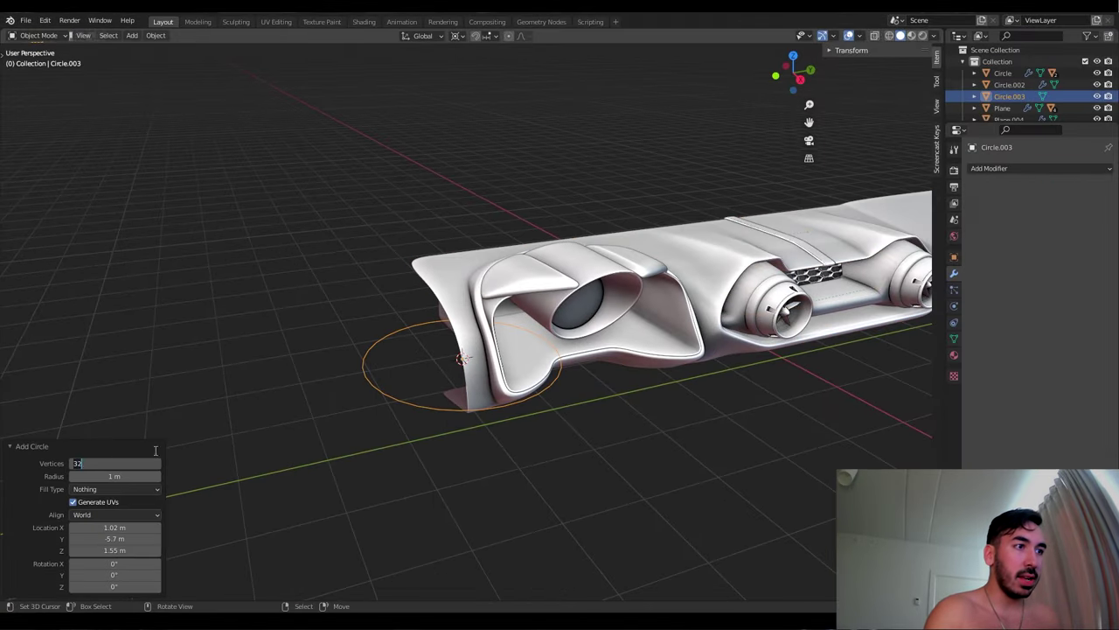
Set the new circle to 6 vertices and place the hexagon upright beside the dashboard's open end, scaled by 1.010
text(6)
key(Return)
key(Tab)
middle_drag(516, 368, 523, 365)
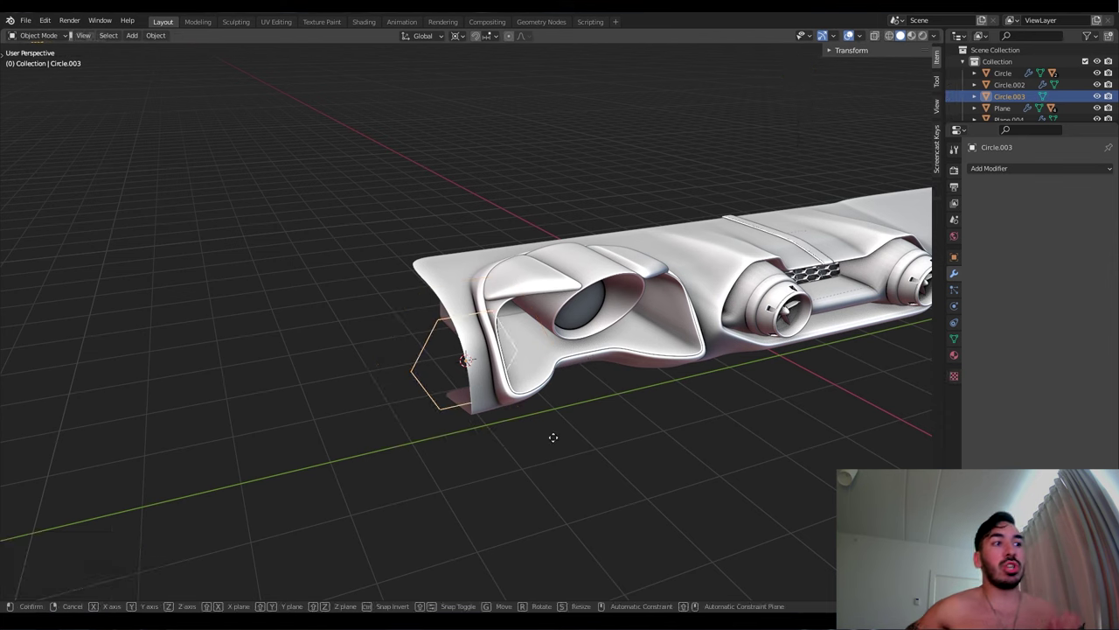
click(525, 451)
middle_drag(525, 450, 485, 478)
click(487, 474)
middle_drag(563, 450, 587, 449)
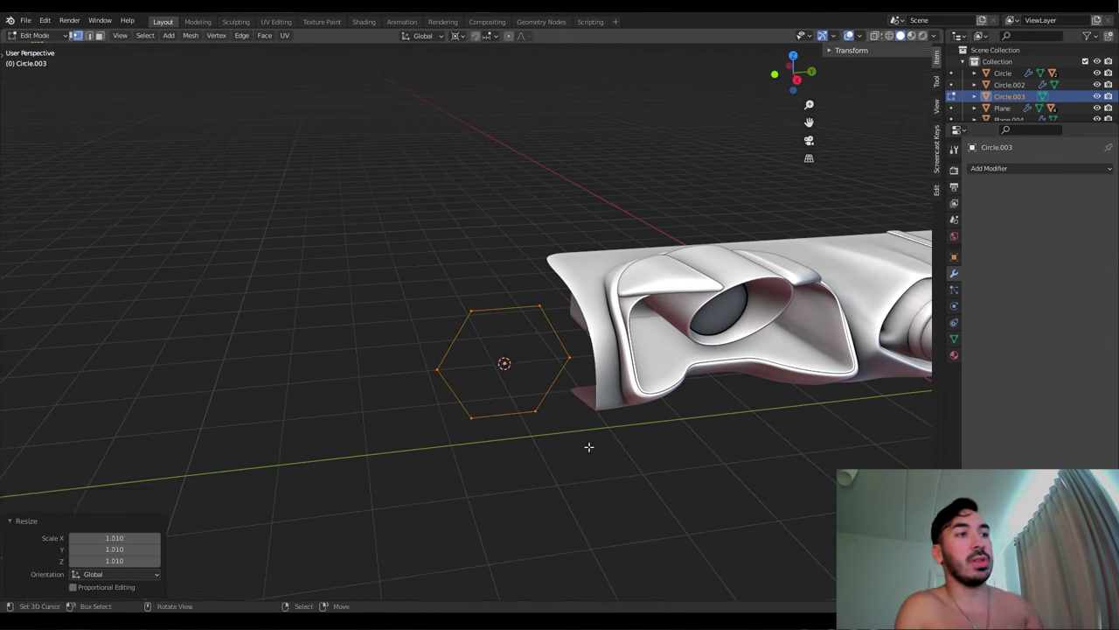
Extrude the hexagon along X into a tube, then extrude its front edge loop again and scale it inward
key(e)
click(550, 376)
middle_drag(550, 376, 617, 415)
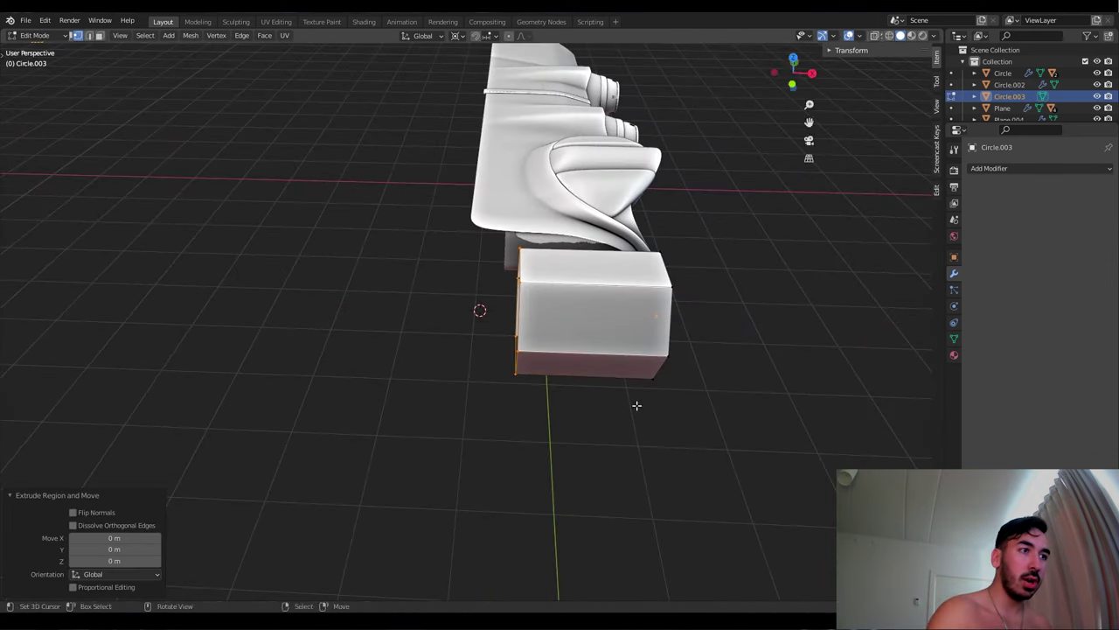
key(e)
click(585, 460)
key(s)
click(526, 406)
middle_drag(527, 406, 525, 300)
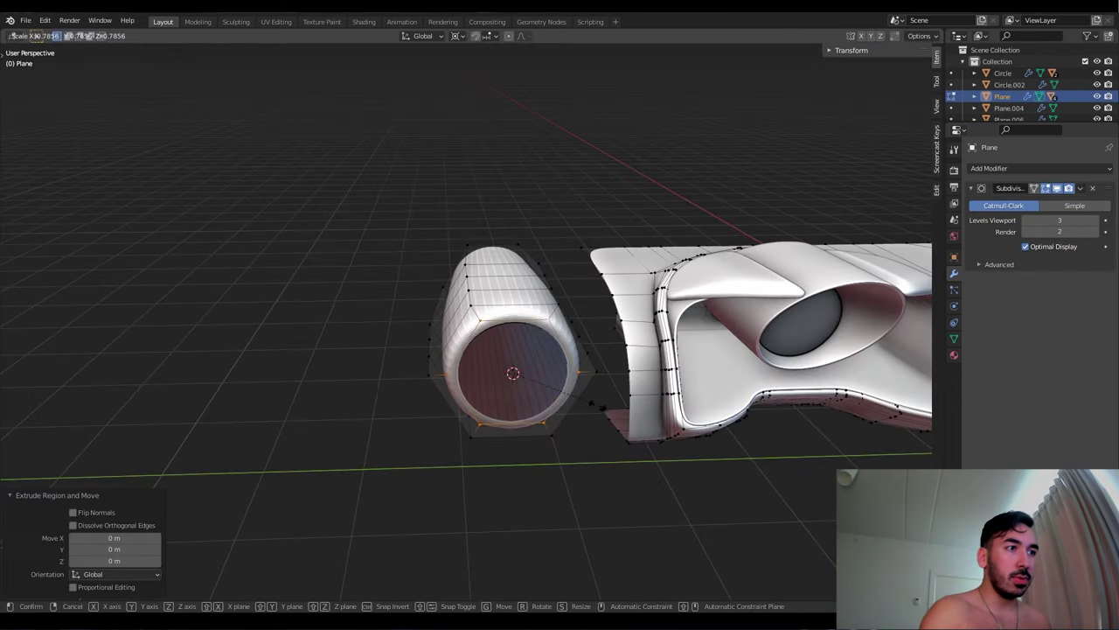
Scale the tube's extruded inner edge loop to refine the vent opening's rim and shade the object smooth
middle_drag(592, 399, 488, 342)
ctrl+shift+click(541, 335)
key(s)
click(529, 333)
key(Tab)
click(155, 35)
click(230, 292)
Add edge loops across the connection between vent tube and dashboard end and move its vertices about 0.052 m along Y
middle_drag(230, 293, 434, 378)
key(Tab)
key(ctrl+r)
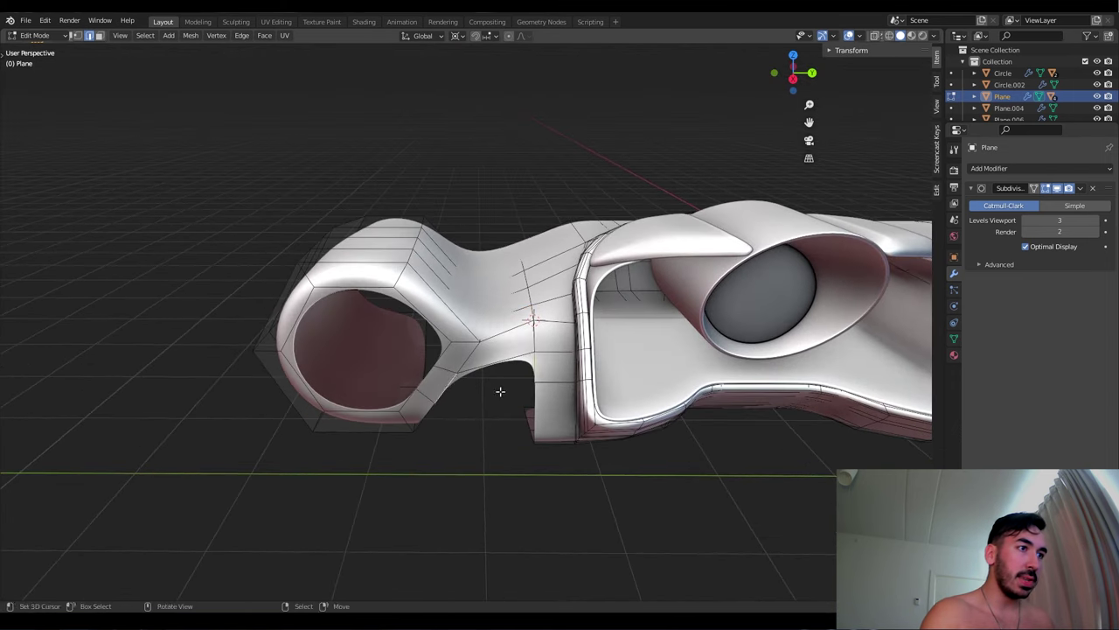
middle_drag(500, 391, 437, 367)
scroll(417, 338, up, 5)
mouse_move(530, 370)
middle_down()
mouse_move(364, 352)
mouse_move(536, 390)
middle_up()
scroll(443, 359, down, 5)
key(ctrl+l)
key(g)
key(y)
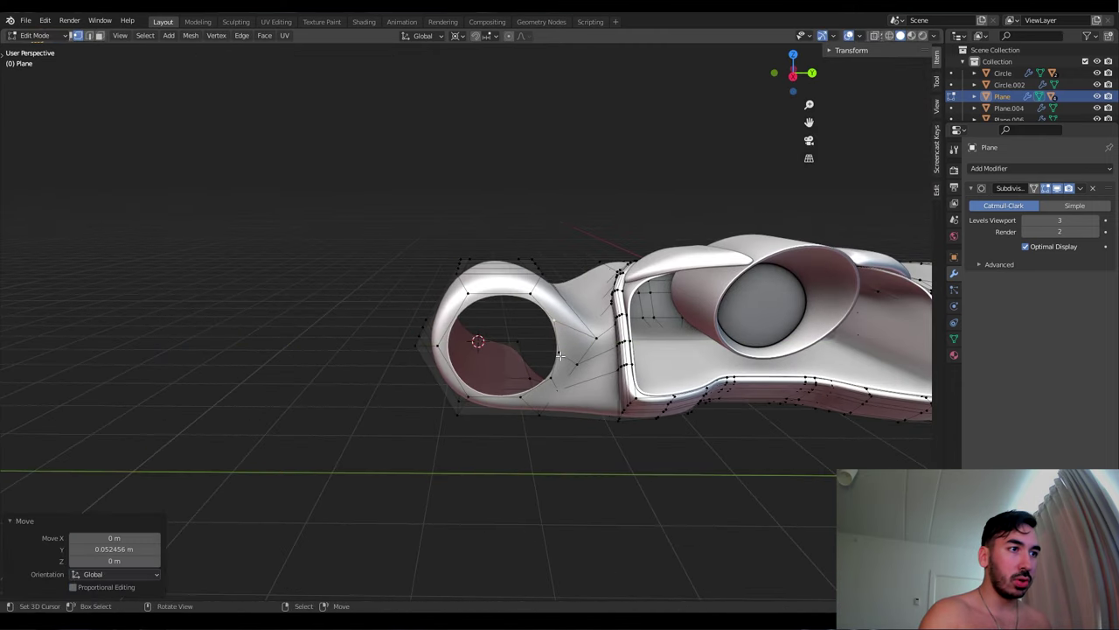
Adjust the vertices around the vent tube's opening along Z to round out its shape
middle_drag(560, 354, 528, 382)
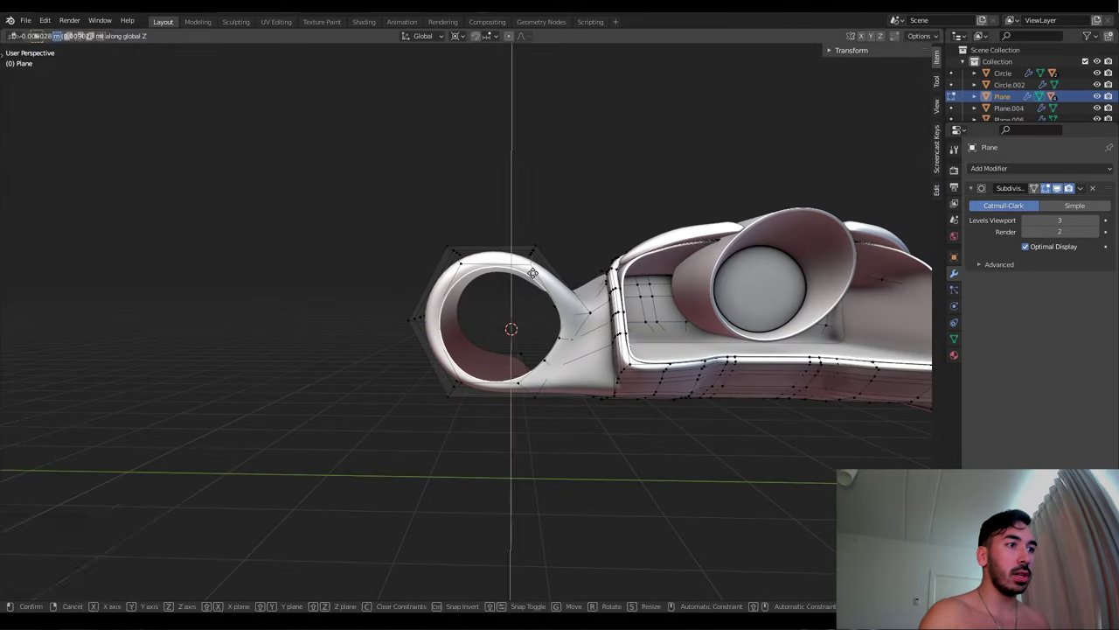
key(g)
click(555, 335)
middle_drag(555, 335, 560, 358)
Reposition the vent tube's outer side edge and bevel it with 2 segments
key(2)
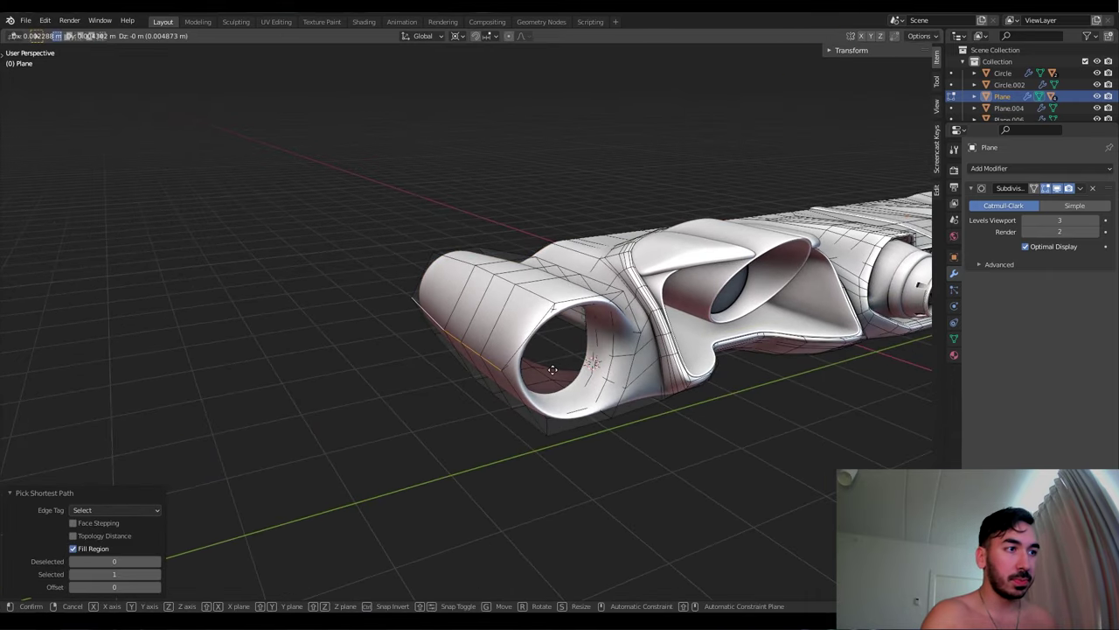
key(g)
key(y)
click(501, 350)
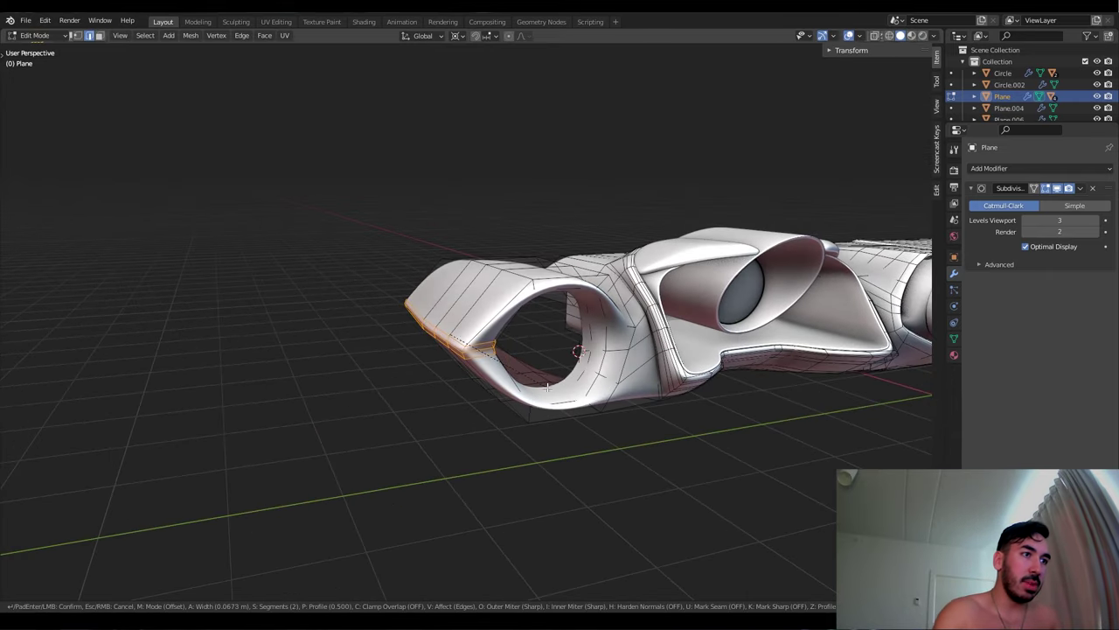
click(548, 385)
Move the vertices of the beveled outer side of the vent tube along Z
middle_drag(547, 386, 536, 372)
click(546, 289)
key(g)
key(z)
middle_drag(546, 290, 724, 435)
Move the separate vent ring along Y to seat it in the dashboard's end opening
key(Tab)
click(724, 434)
key(g)
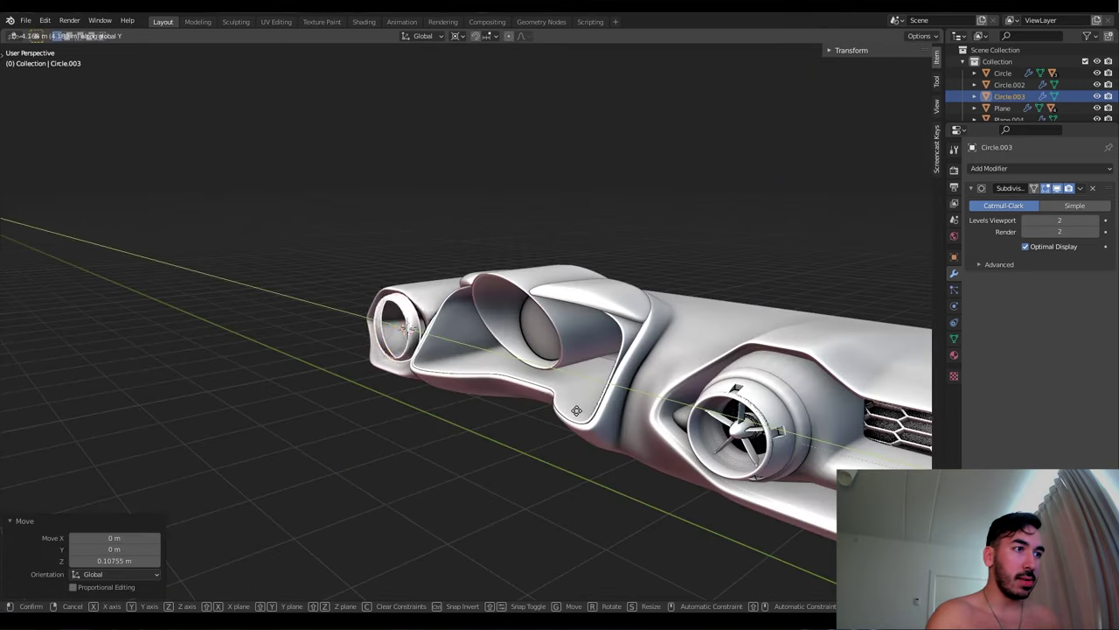
click(576, 410)
mouse_move(577, 410)
middle_down()
mouse_move(546, 385)
mouse_move(569, 403)
middle_up()
click(555, 406)
Extrude the vent ring's rear edge loop and move it along X into the opening
key(Tab)
scroll(554, 406, up, 6)
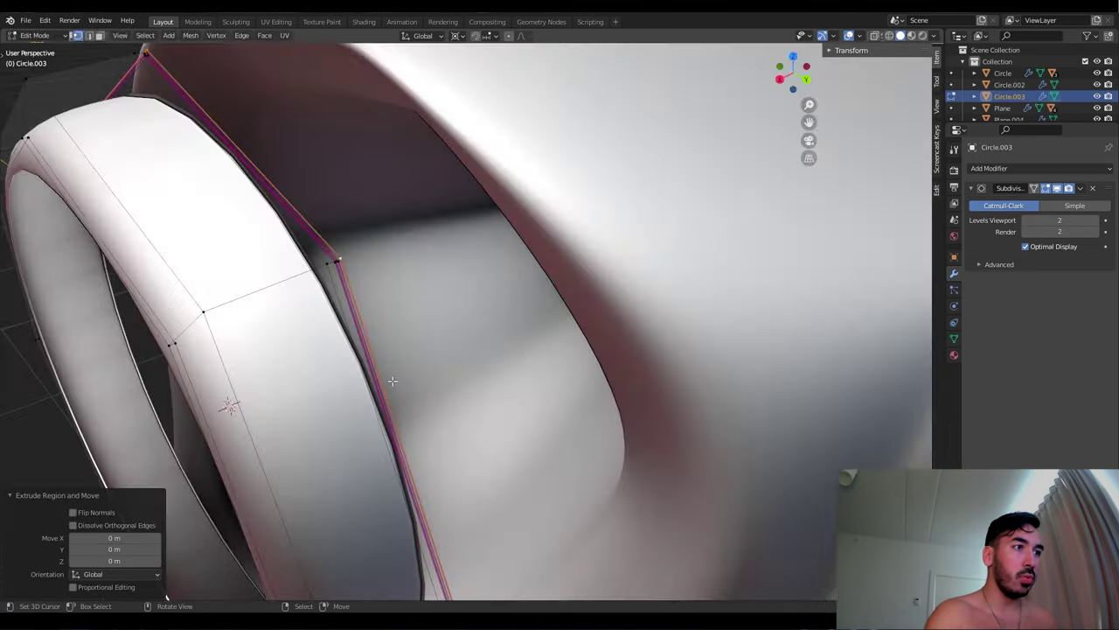
key(g)
key(x)
click(544, 338)
Snap a duplicate of the fan vent to the 3D cursor in the end opening and shift it along X
scroll(544, 338, down, 2)
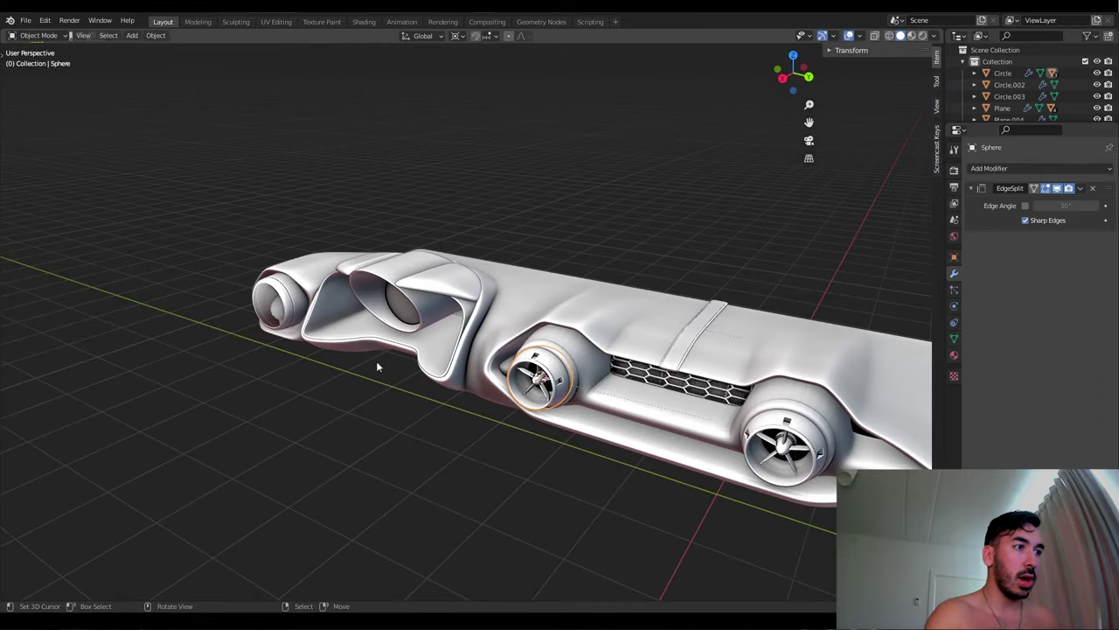
click(507, 317)
key(shift+s)
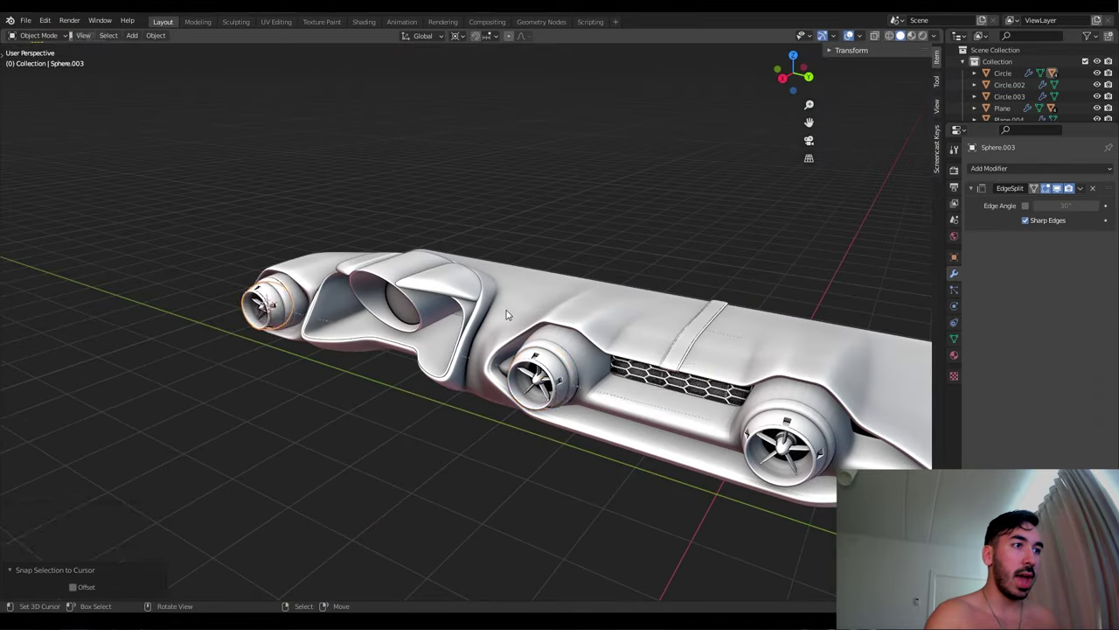
key(KP_Decimal)
middle_drag(396, 352, 543, 340)
key(g)
key(x)
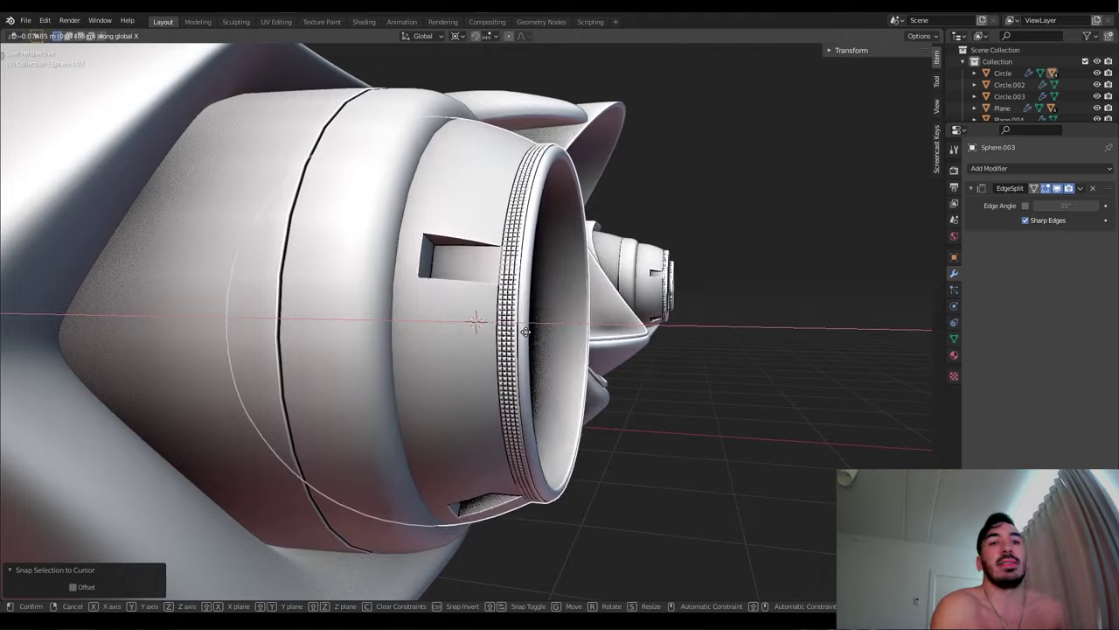
click(543, 339)
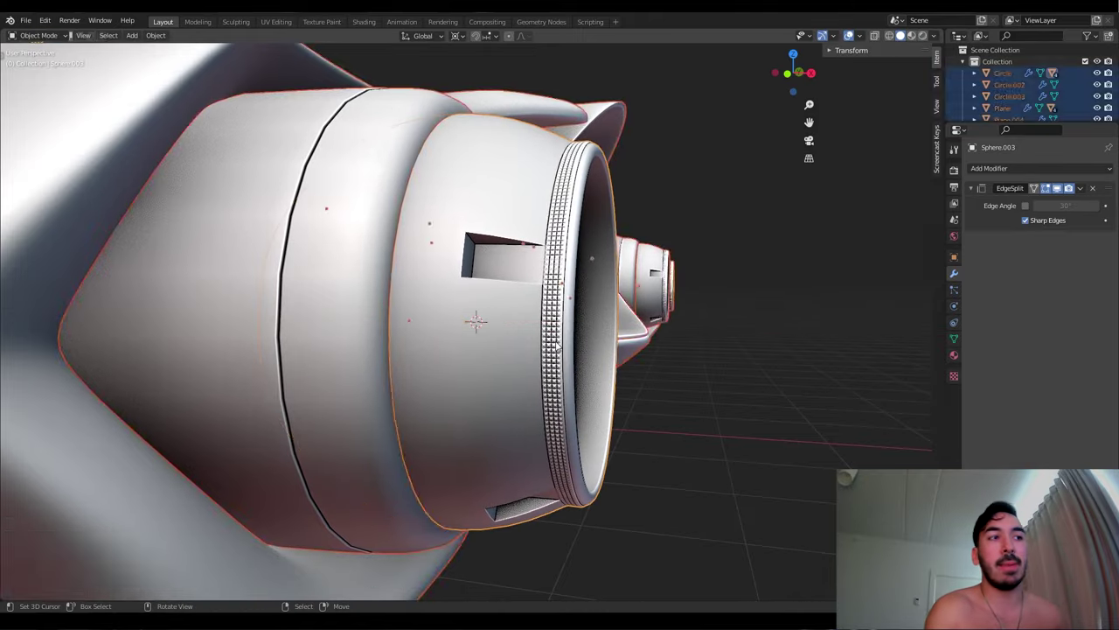
Add a plane at the 3D cursor in the instrument opening and rotate it 90° about Y
scroll(543, 340, down, 5)
scroll(435, 362, up, 5)
middle_drag(490, 333, 472, 367)
scroll(493, 370, down, 4)
key(shift+a)
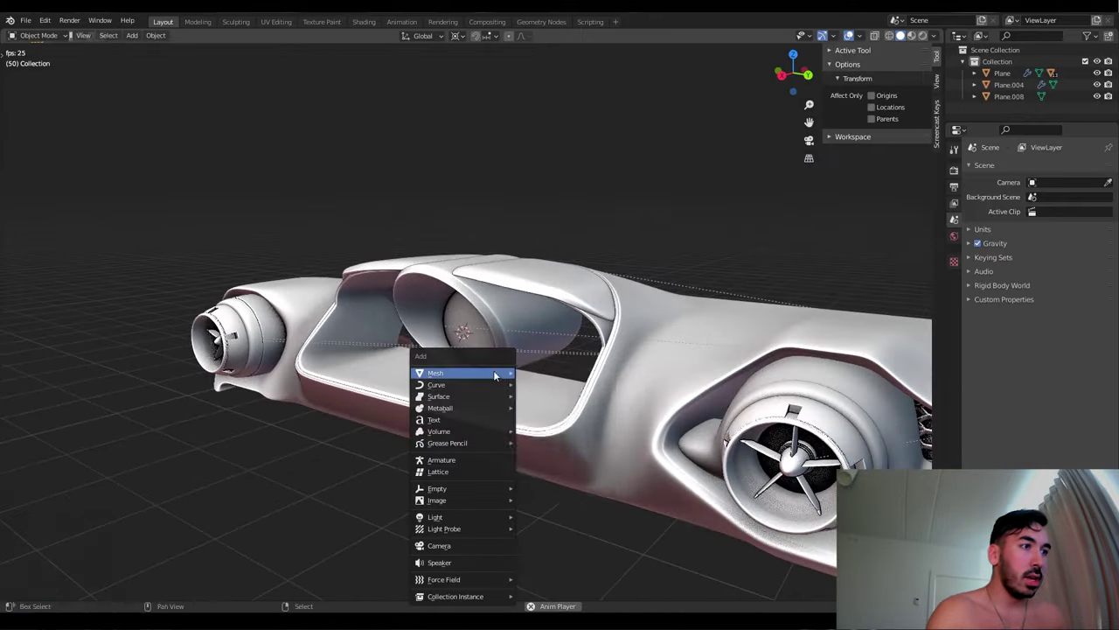
click(529, 395)
key(r)
key(y)
key(9)
key(0)
key(Return)
Move the plane along X behind the gauge tube and scale it to span the instrument opening, 0.464 along Z
middle_drag(529, 391, 489, 350)
key(g)
key(x)
click(517, 386)
key(s)
key(y)
click(490, 350)
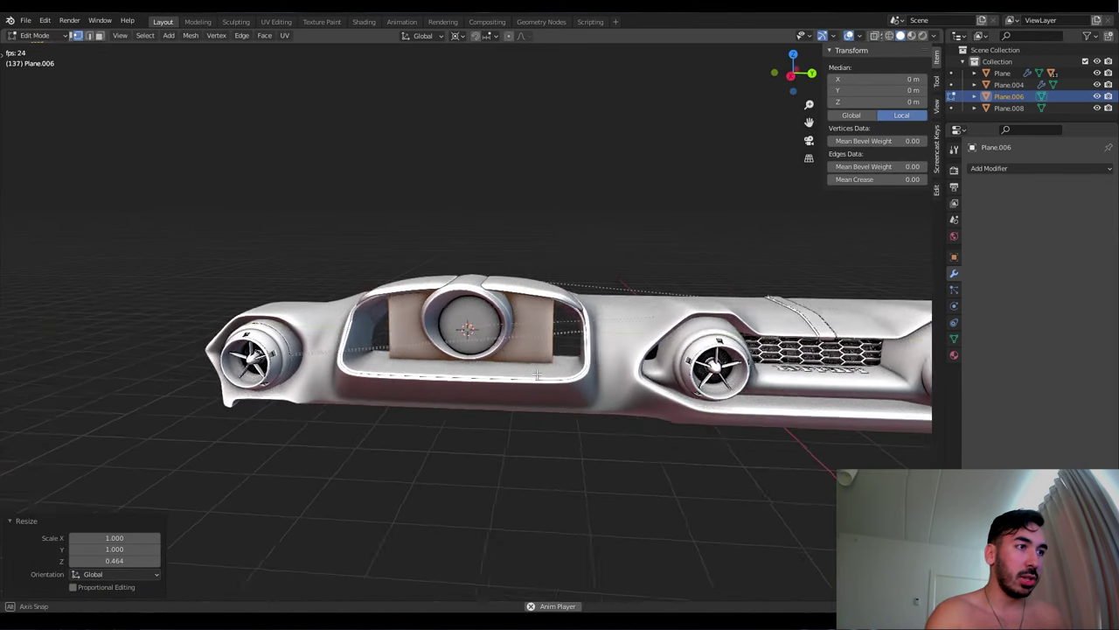
Cut an edge loop in the panel and fit its vertices to the instrument opening's outline, scaling it 0.956 along Y
key(Tab)
key(ctrl+r)
click(463, 297)
key(shift+z)
key(s)
key(z)
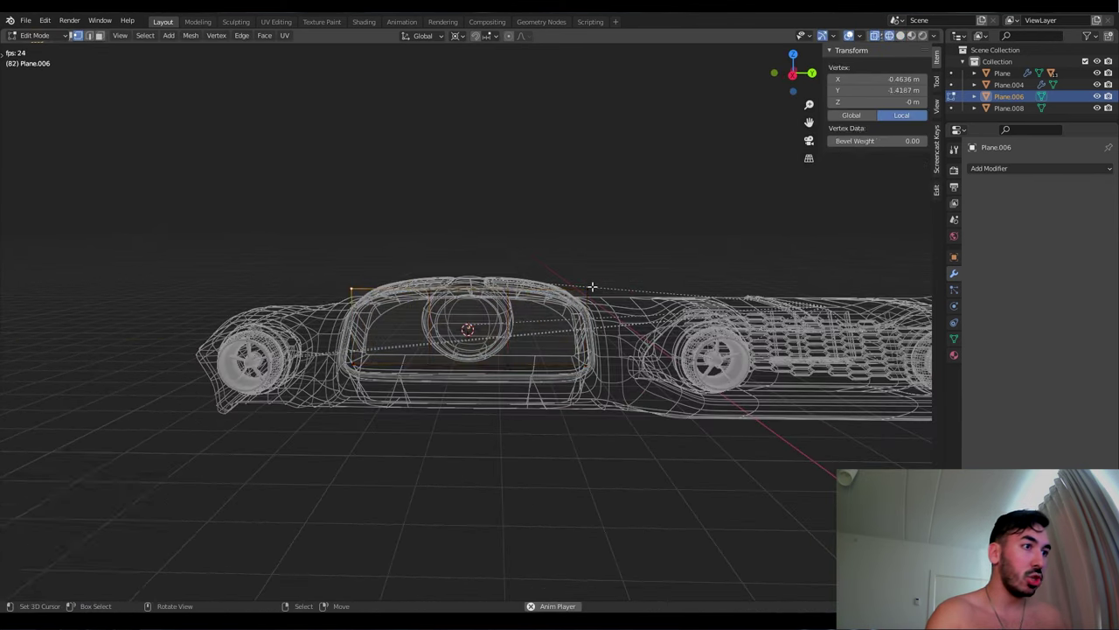
click(592, 283)
key(shift+z)
scroll(592, 283, up, 3)
key(shift+z)
key(shift+z)
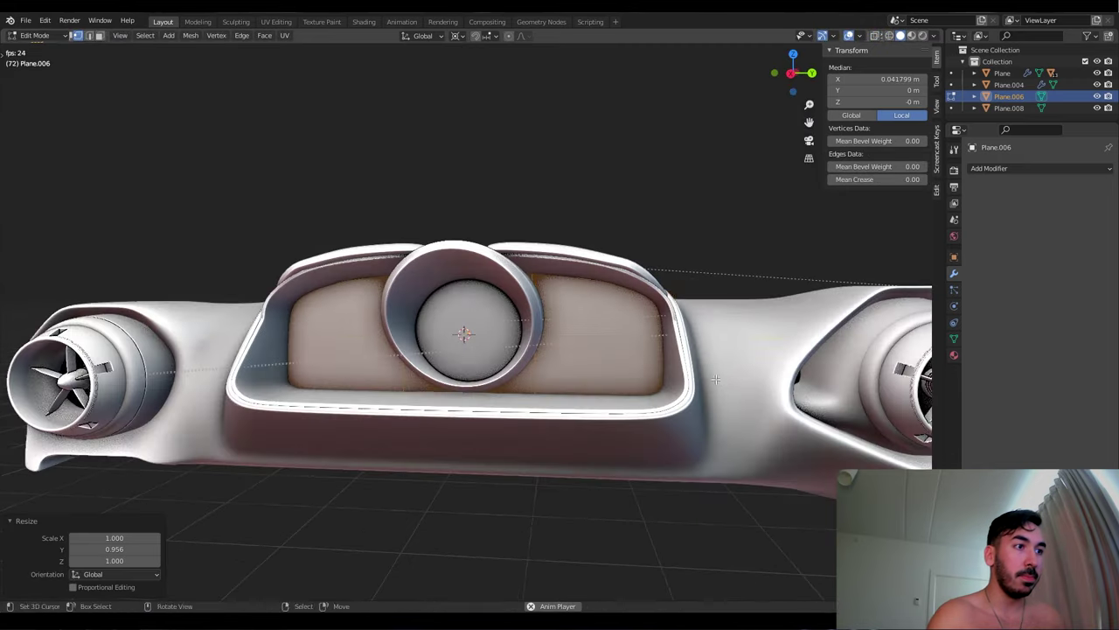
Adjust the instrument back panel's depth along X and leave mesh editing
middle_drag(718, 389, 592, 430)
click(505, 427)
key(g)
key(x)
click(505, 428)
click(510, 436)
key(Tab)
click(514, 436)
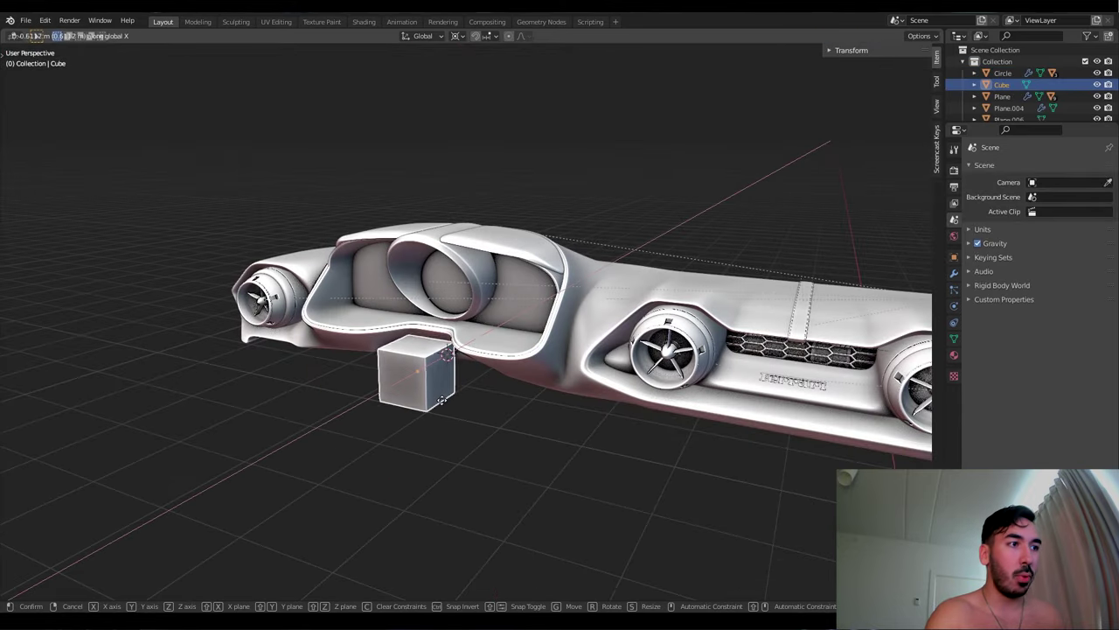
Raise the cube about 0.365 m along Z, in front of the instrument opening's lower edge
key(g)
key(z)
click(442, 357)
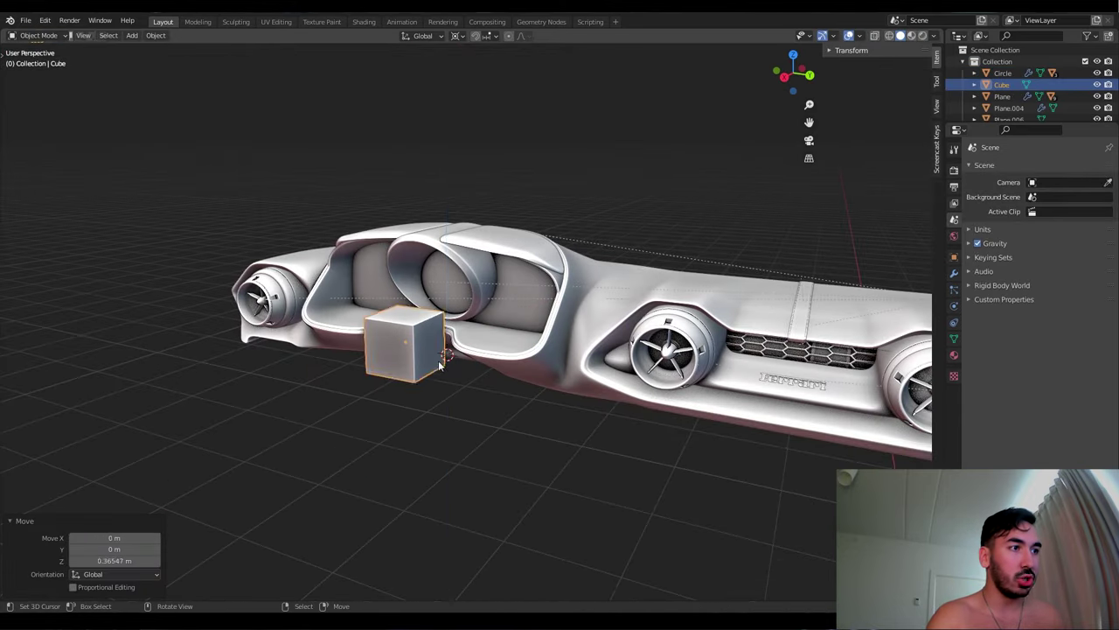
Taper the cube by sliding its lower rear vertices along their edges toward the front
middle_drag(438, 360, 336, 373)
key(Tab)
key(g)
key(g)
click(337, 374)
Add a Subdivision Surface modifier to the tapered cube
click(954, 273)
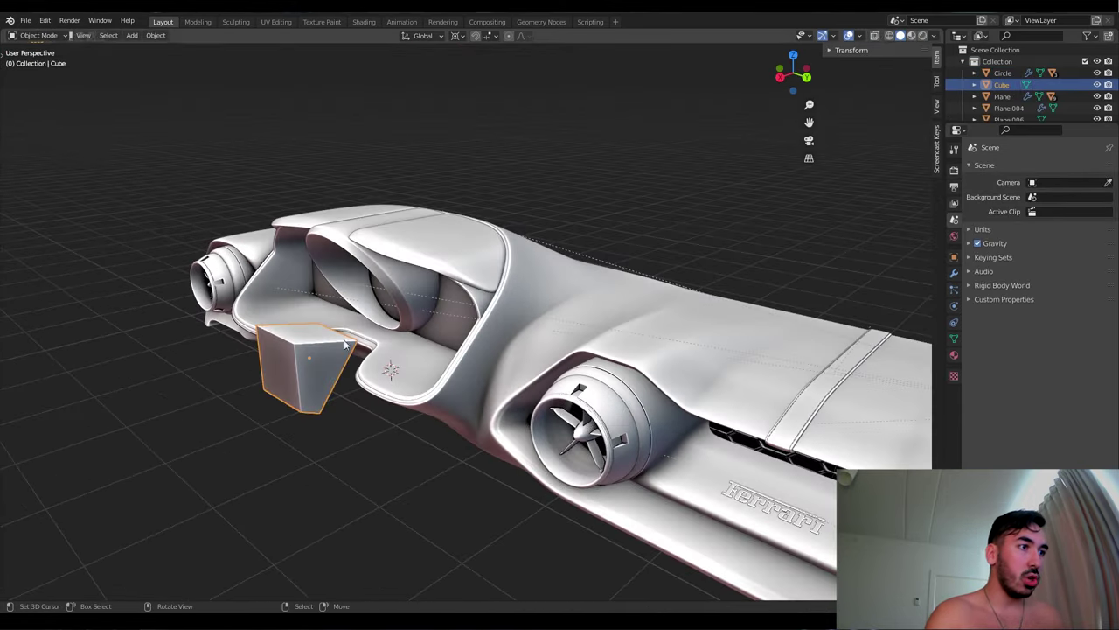
click(1041, 168)
click(864, 377)
key(shift+z)
key(shift+z)
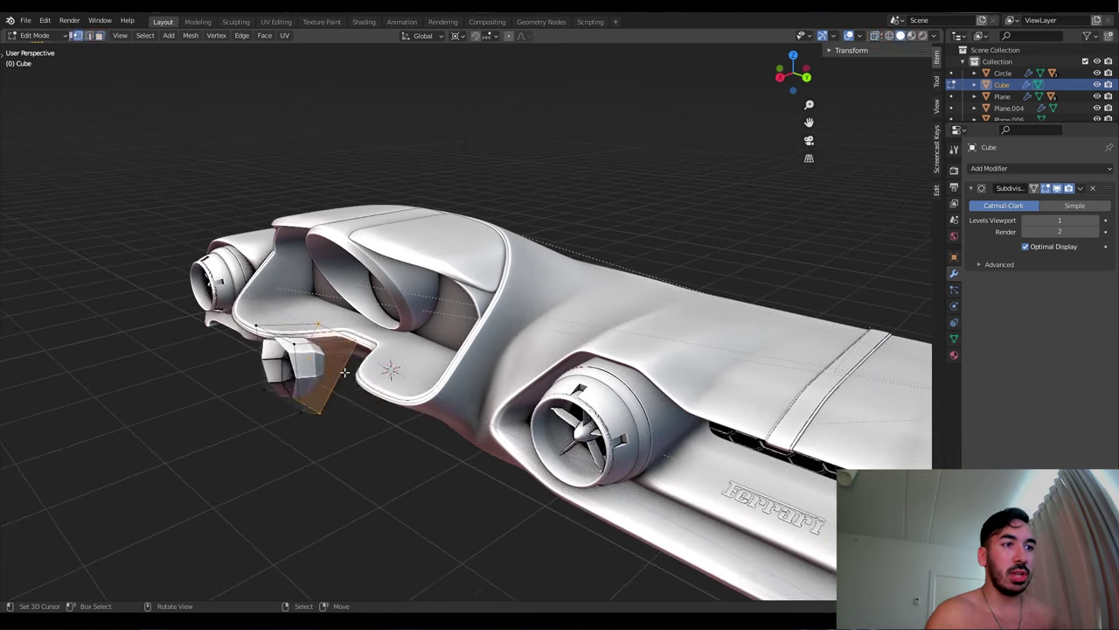
Add one centred edge loop around the steering column cube
key(1)
scroll(393, 376, up, 2)
key(ctrl+r)
click(374, 431)
right_click(374, 431)
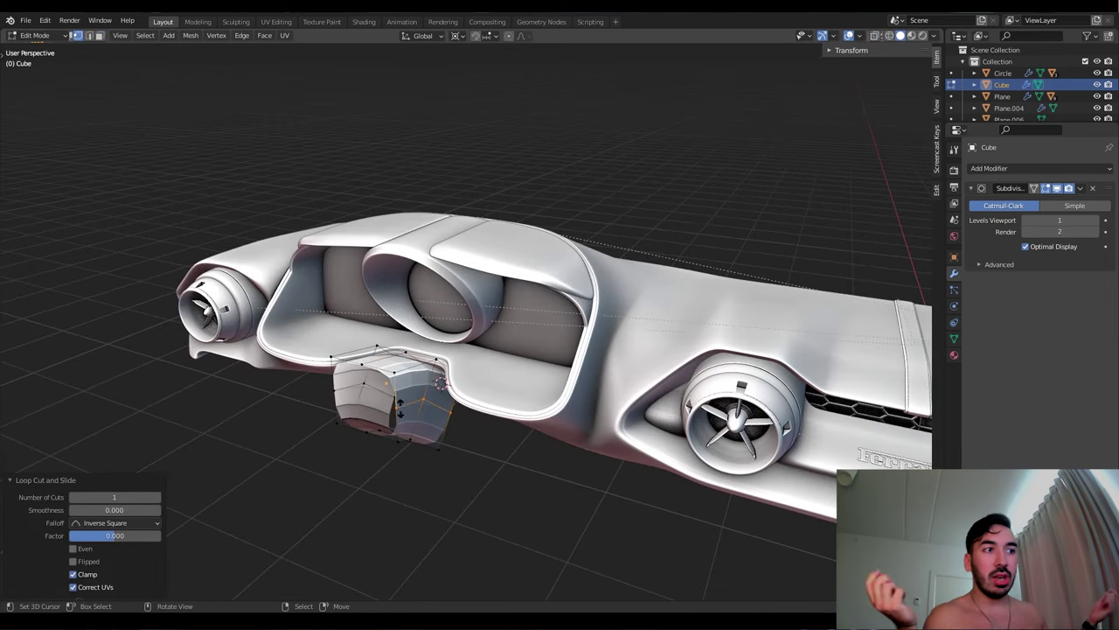
Shift selected vertices of the steering column housing along Z to refine its shape around the front opening
click(145, 35)
click(193, 280)
key(KP_Decimal)
key(g)
key(z)
key(g)
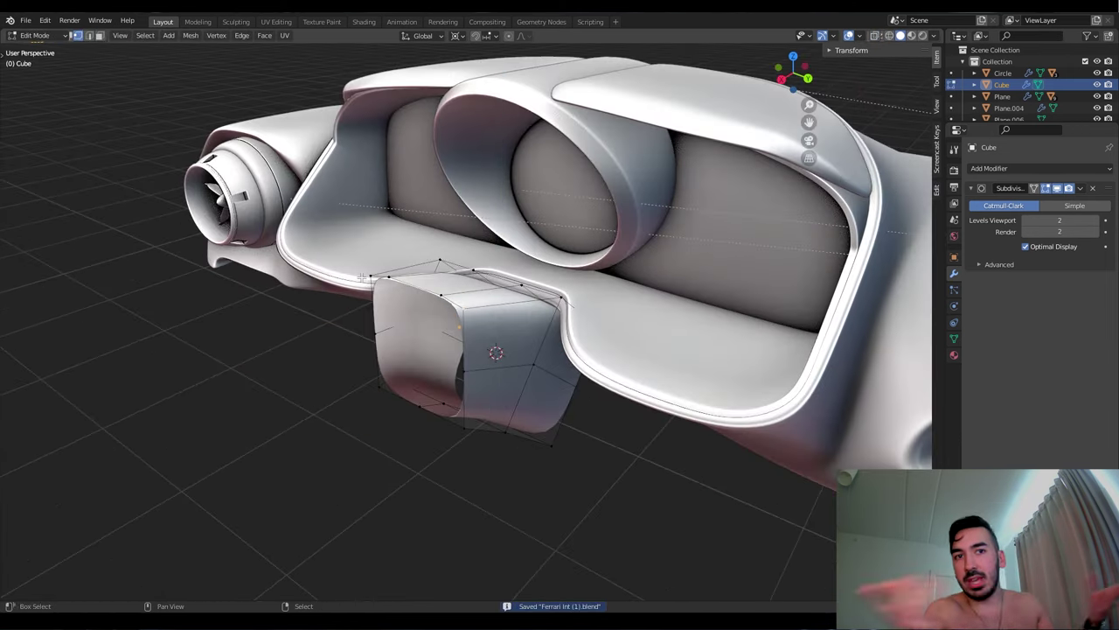
click(381, 291)
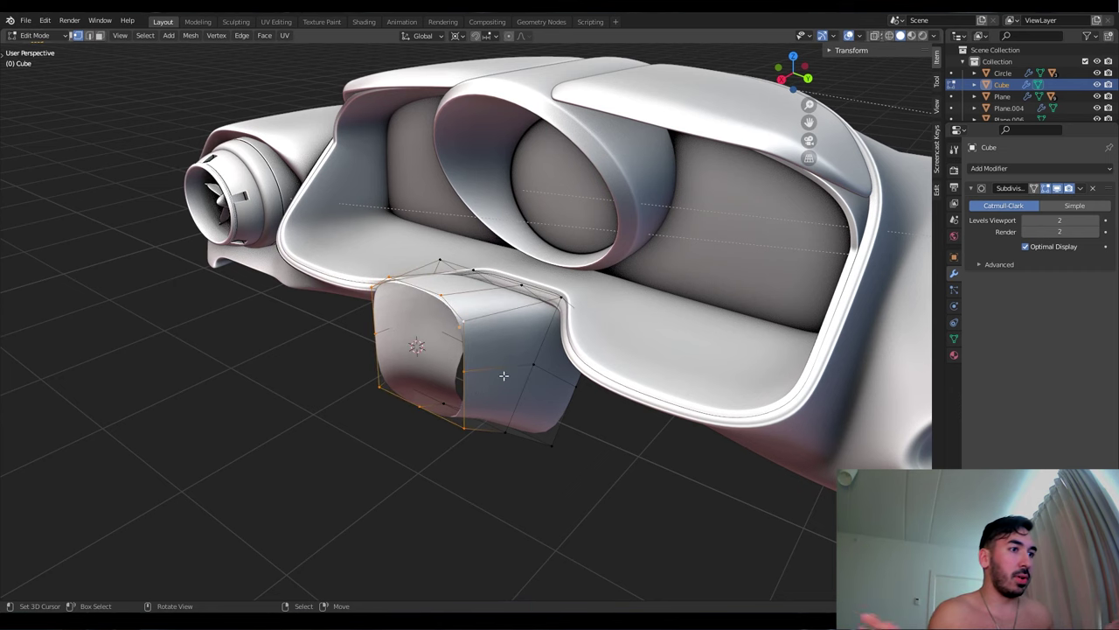
Add an Edge Split modifier to the column housing and duplicate its front face in place
click(1041, 168)
click(888, 253)
key(3)
key(shift+d)
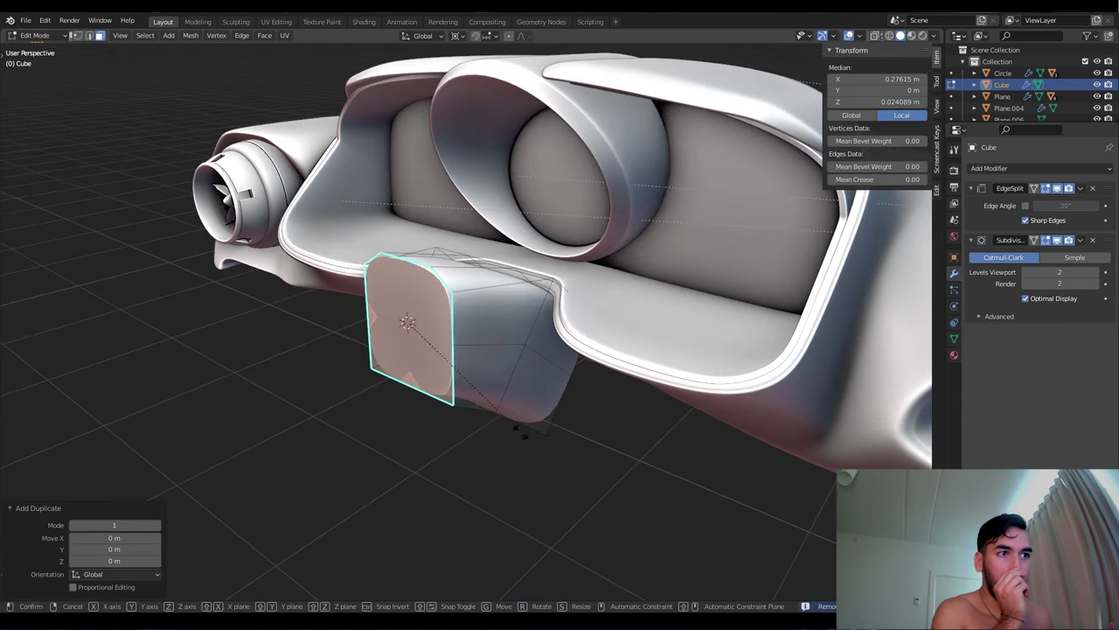
right_click(522, 433)
Scale the duplicated front face of the column housing along Y
key(s)
middle_drag(559, 419, 636, 389)
key(y)
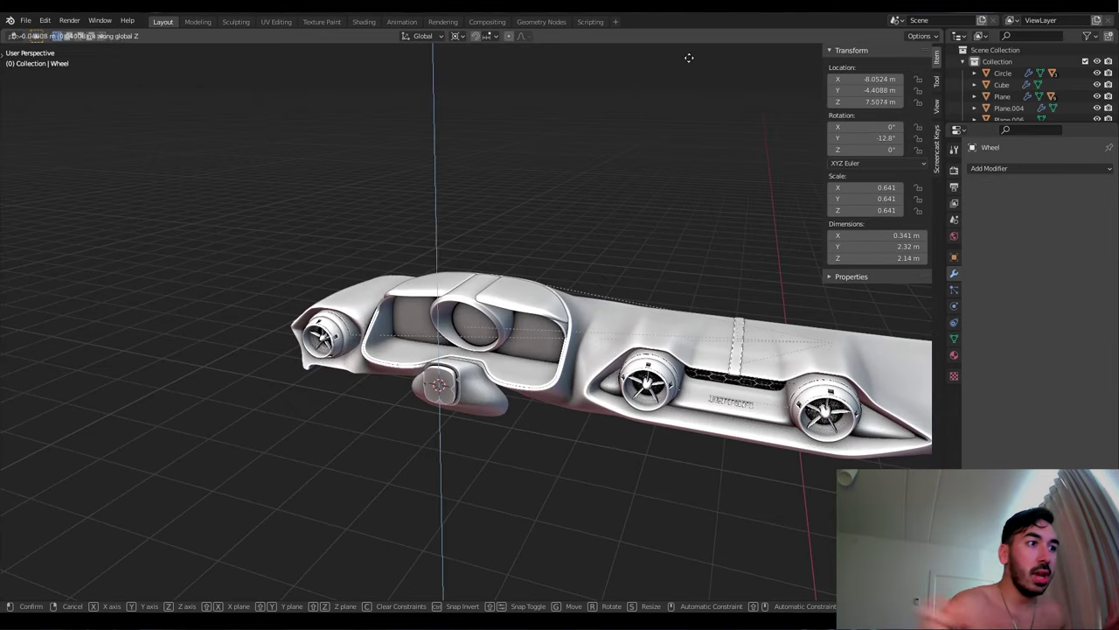
Move the steering wheel object along Z toward the dashboard's height
key(g)
key(z)
click(707, 107)
middle_drag(708, 108, 652, 398)
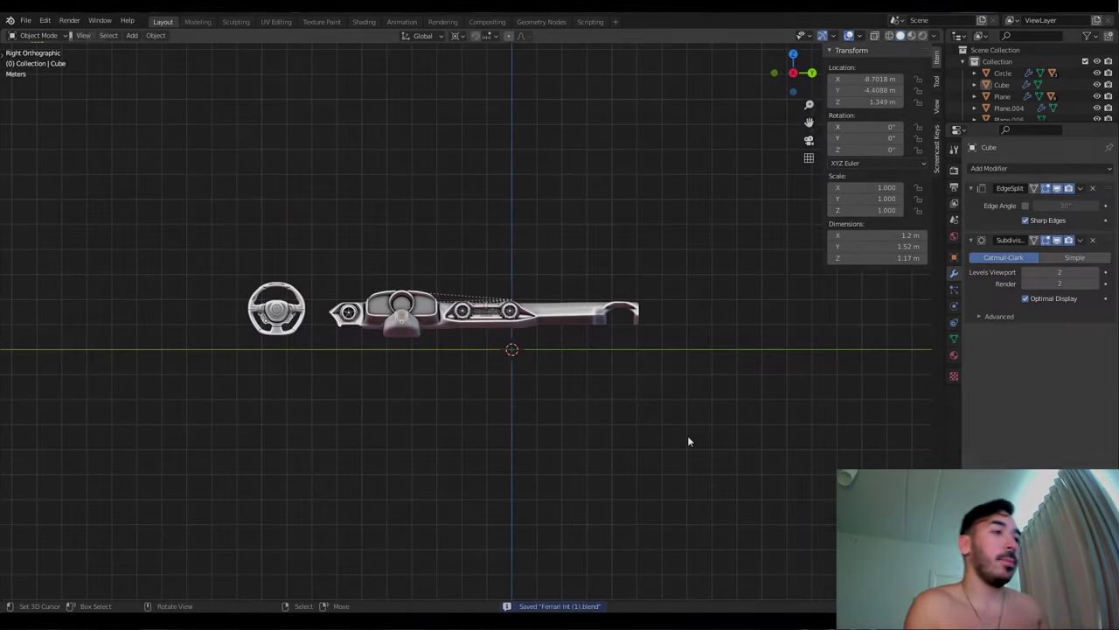
Add the steering wheel photo 4581_1044x.jpg as a reference image in the right orthographic view
key(shift+a)
mouse_move(495, 478)
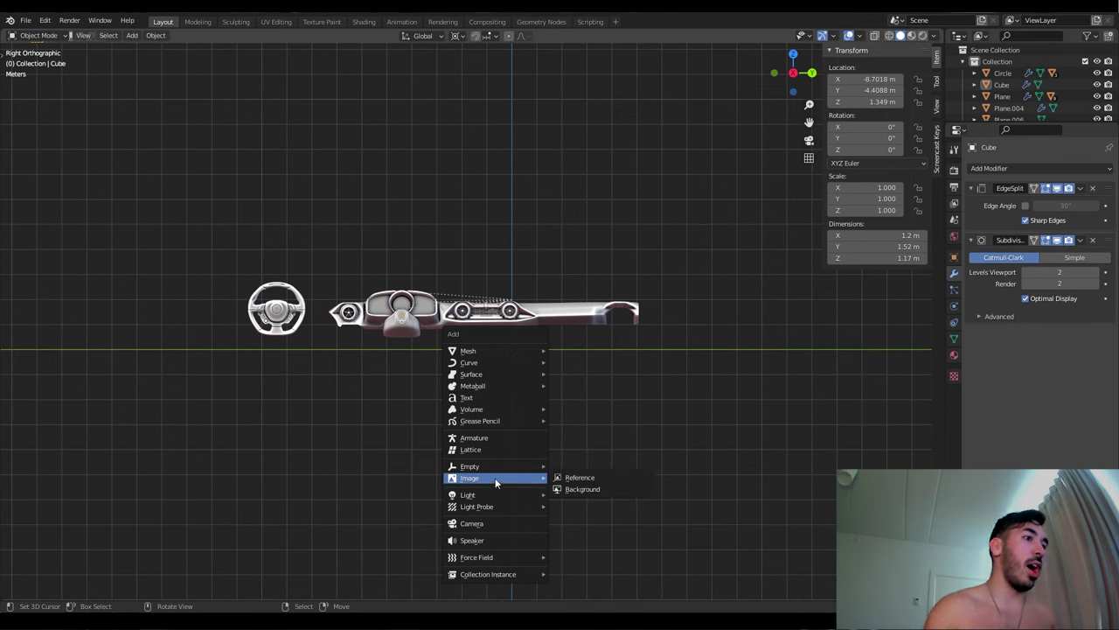
click(565, 480)
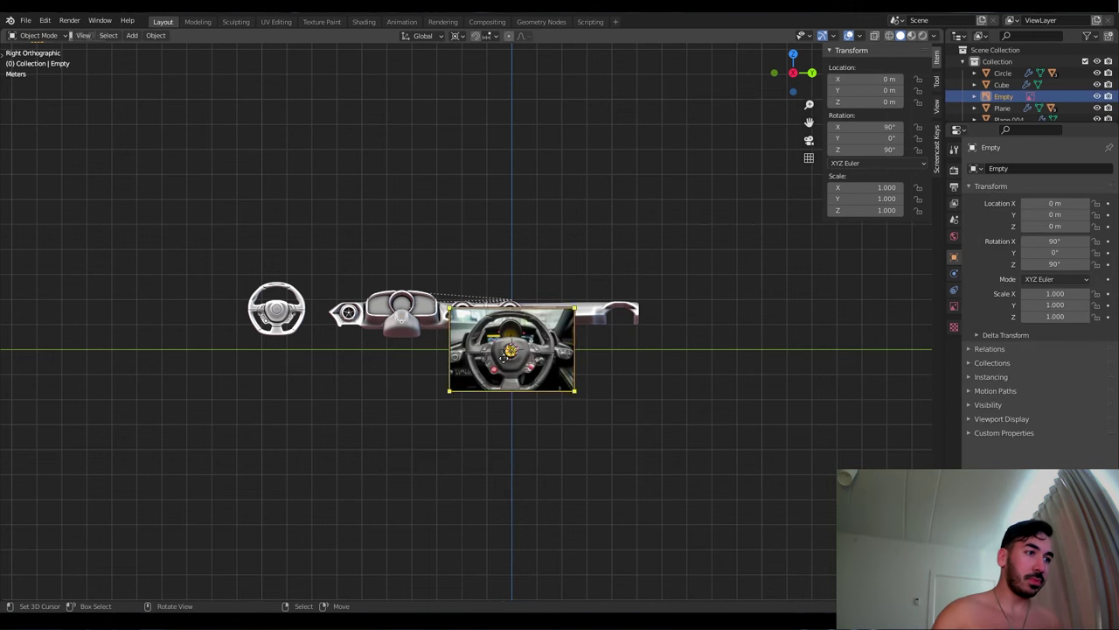
scroll(531, 376, up, 3)
scroll(531, 376, up, 2)
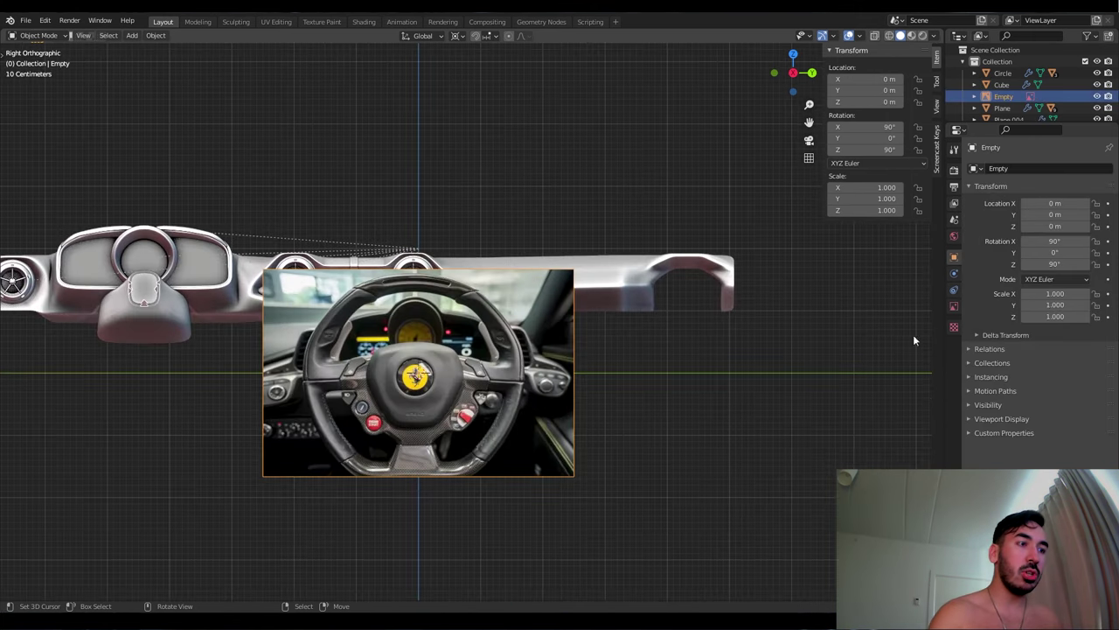
Enable transparency on the steering wheel reference image and set its opacity to 0.567
click(954, 306)
click(1025, 302)
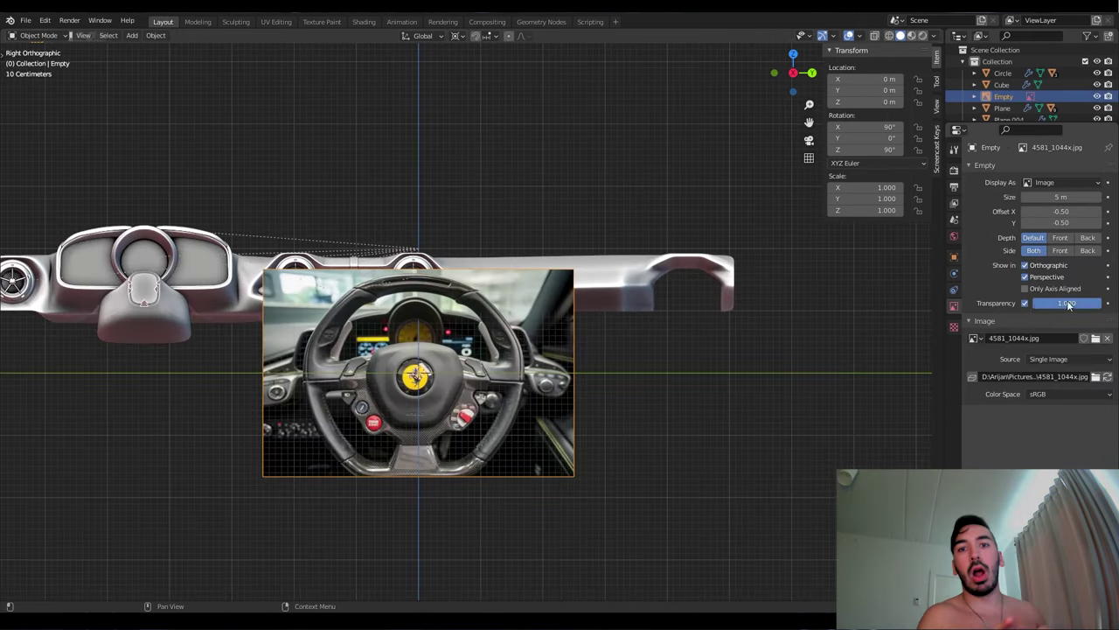
drag(1066, 302, 1048, 302)
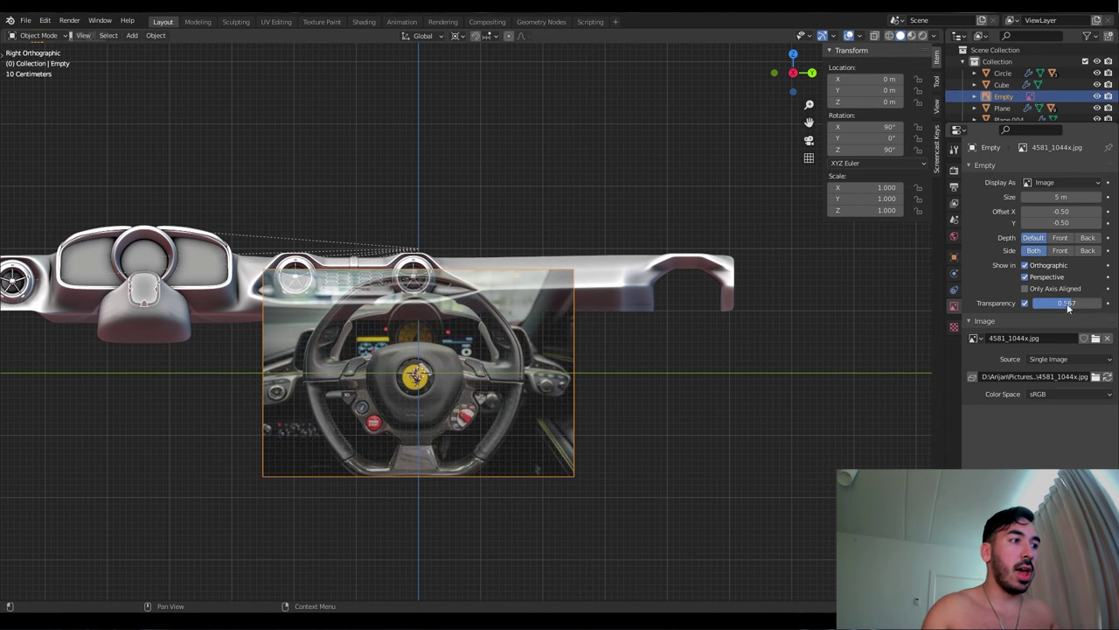
Move the steering wheel reference image back along X so it stands behind the dashboard and wheel
key(y)
key(g)
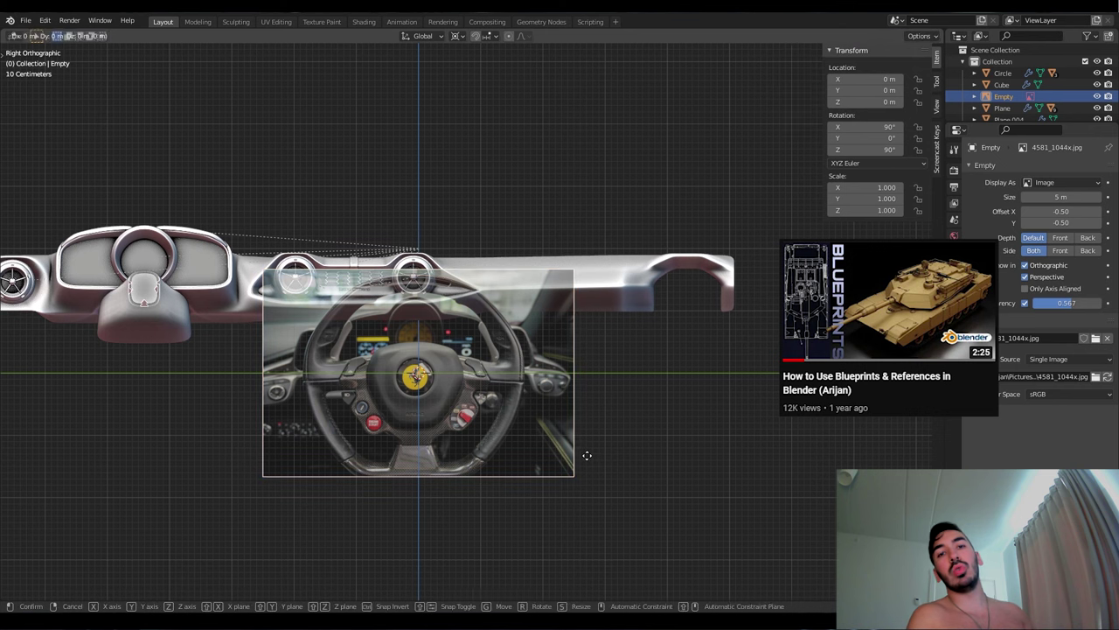
key(y)
key(BackSpace)
click(586, 454)
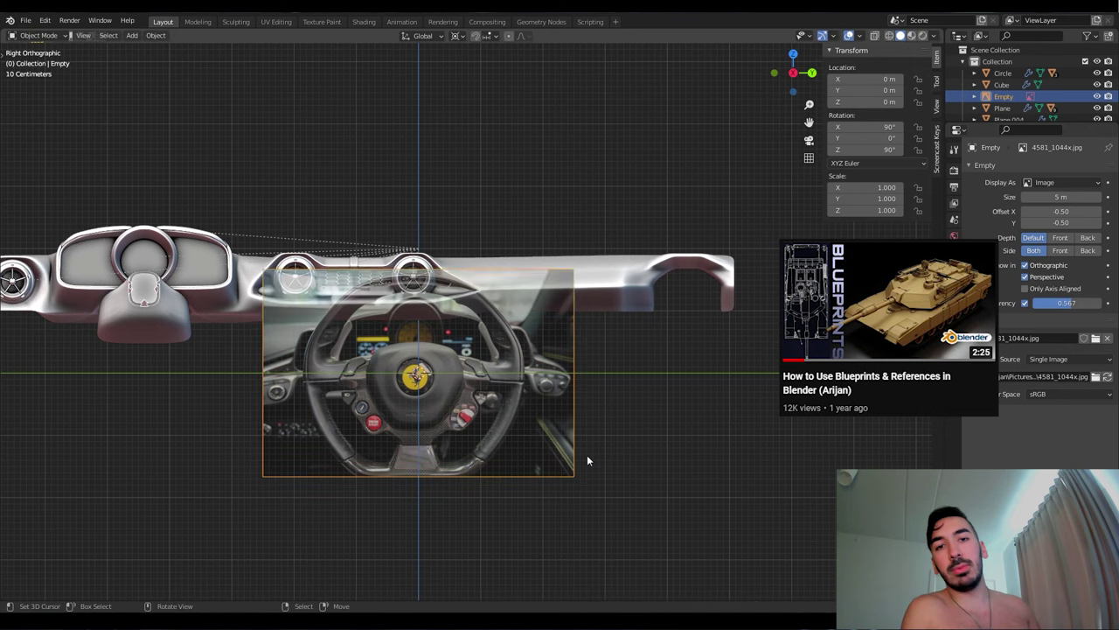
middle_drag(587, 455, 433, 440)
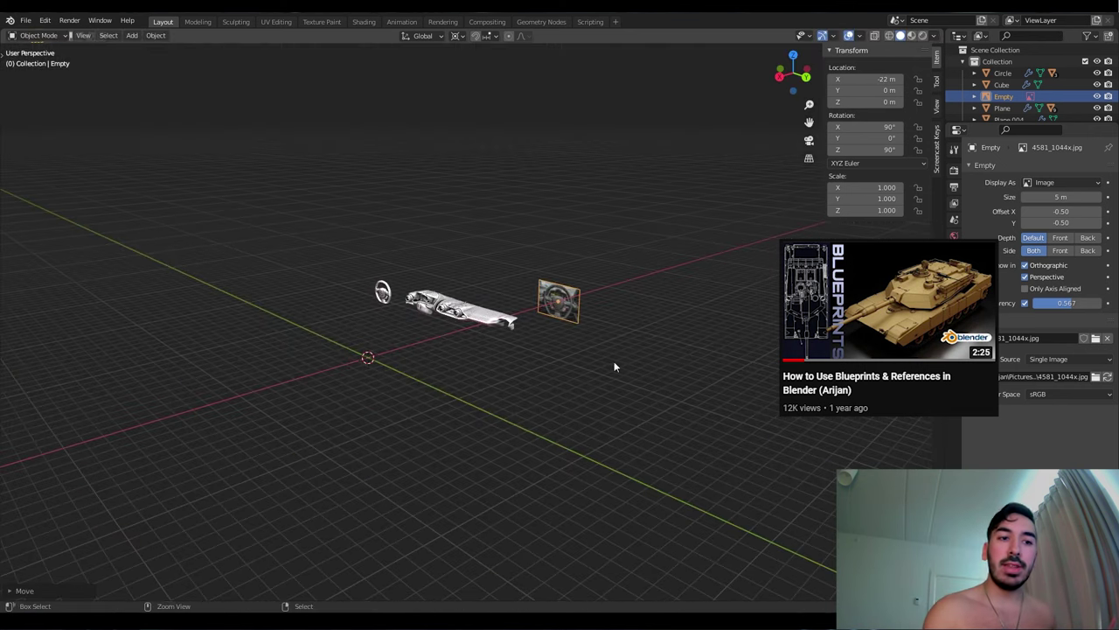
click(646, 339)
middle_drag(646, 339, 509, 321)
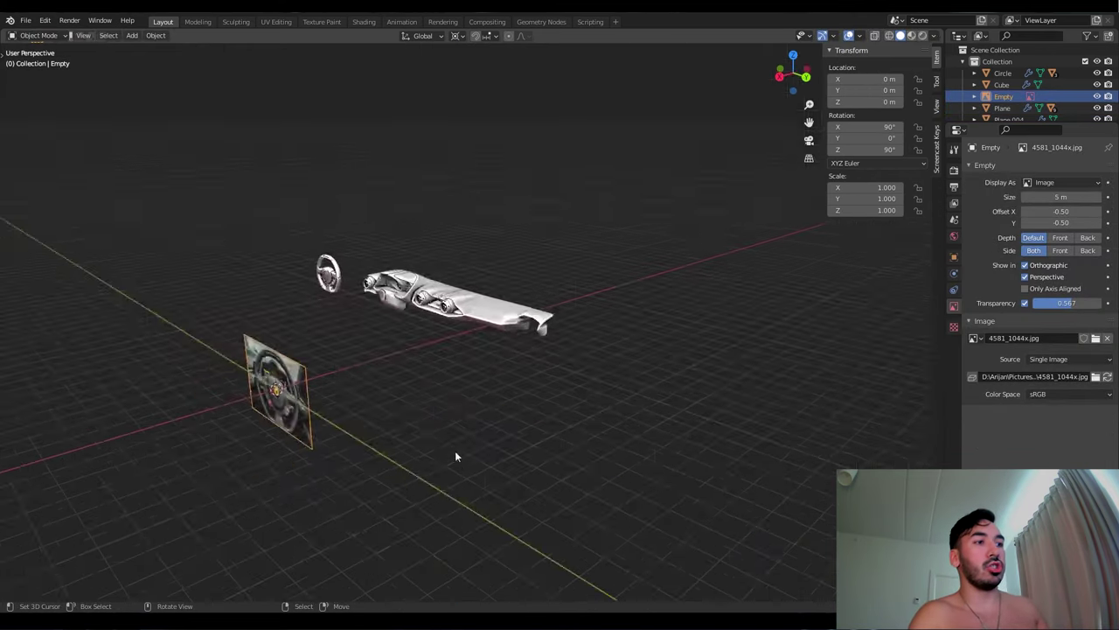
middle_drag(455, 450, 433, 440)
key(g)
key(g)
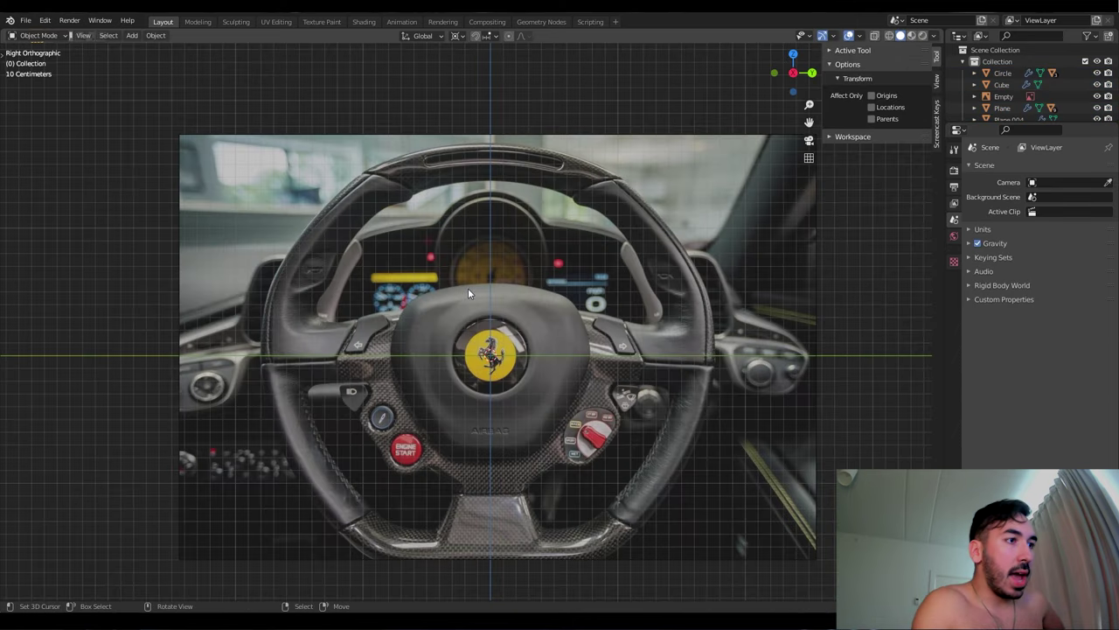
Add a mesh circle at the wheel hub, rotate it 90° about Y and scale it toward the airbag's size
key(shift+a)
mouse_move(516, 367)
click(558, 383)
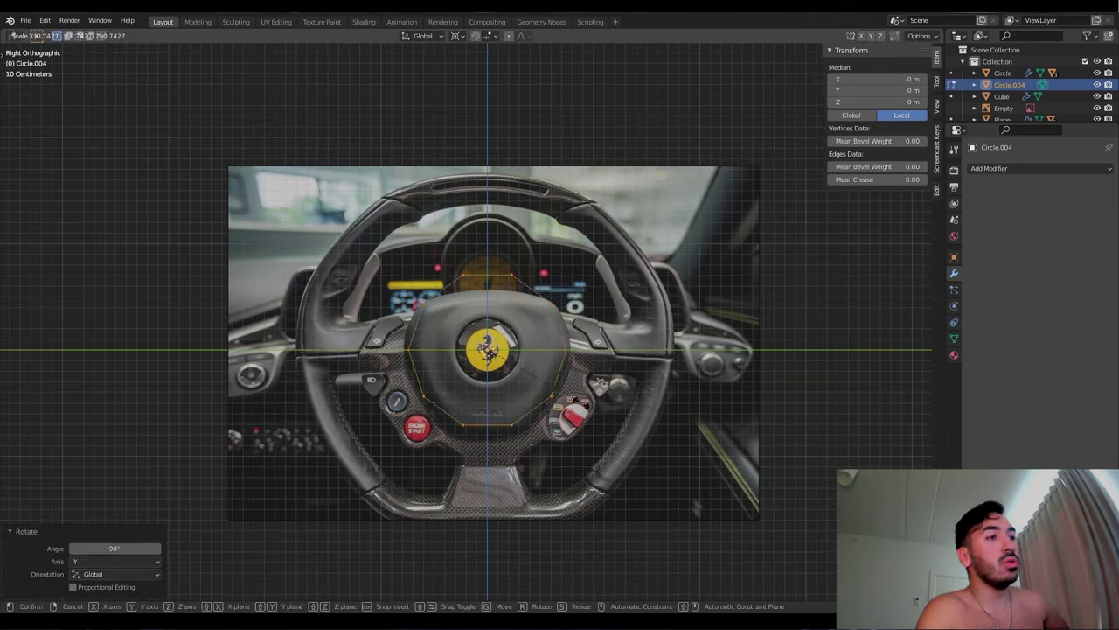
scroll(483, 410, up, 3)
Move the lower vertices of the airbag mesh's inner loop along Z to follow the photo
key(g)
key(z)
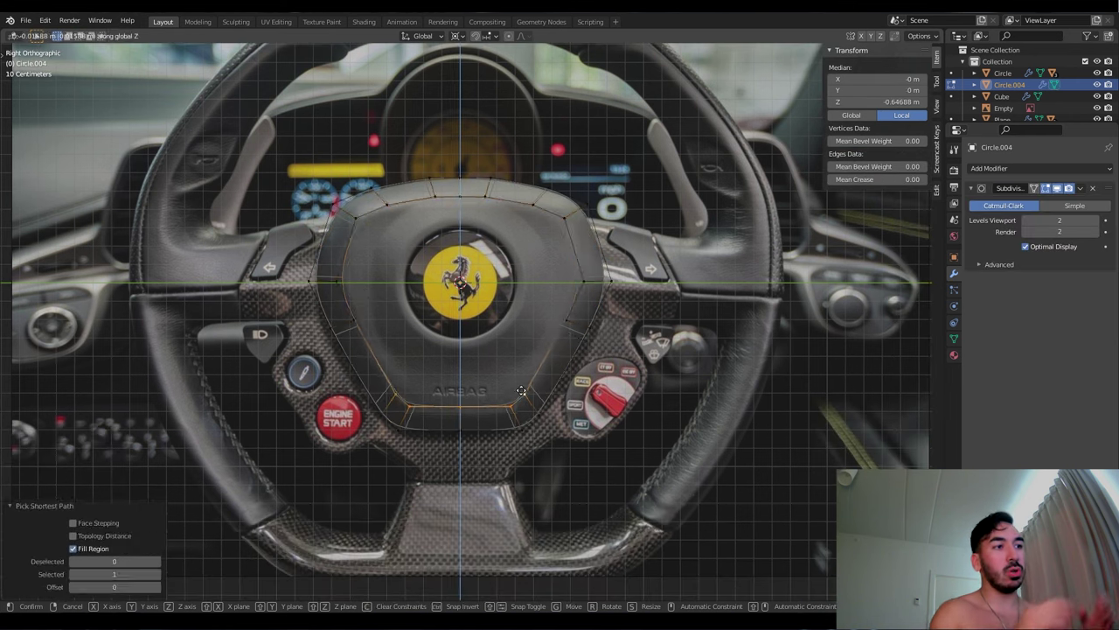
click(522, 391)
scroll(521, 390, up, 3)
Fit the airbag mesh's inner loop around the emblem ring and add a loop cut between it and the outer loop
key(s)
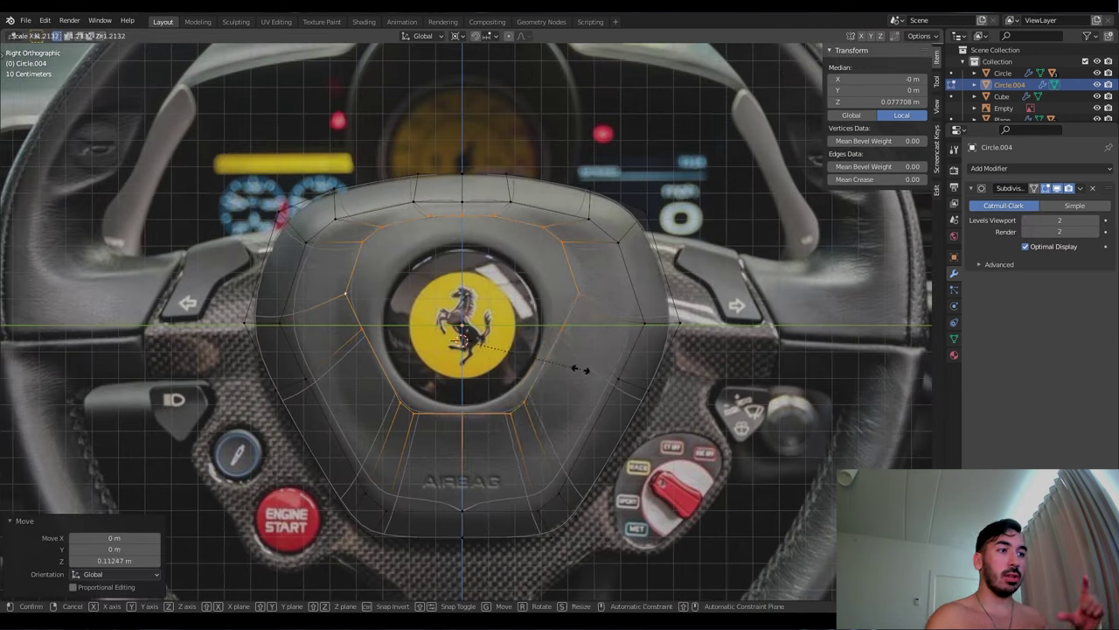
key(g)
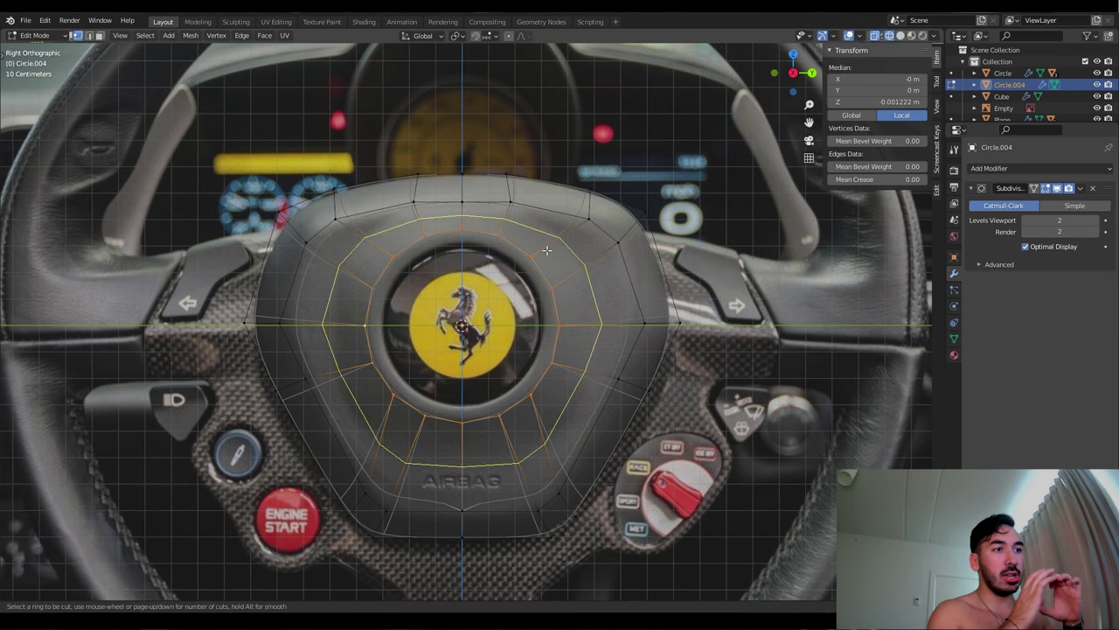
click(547, 250)
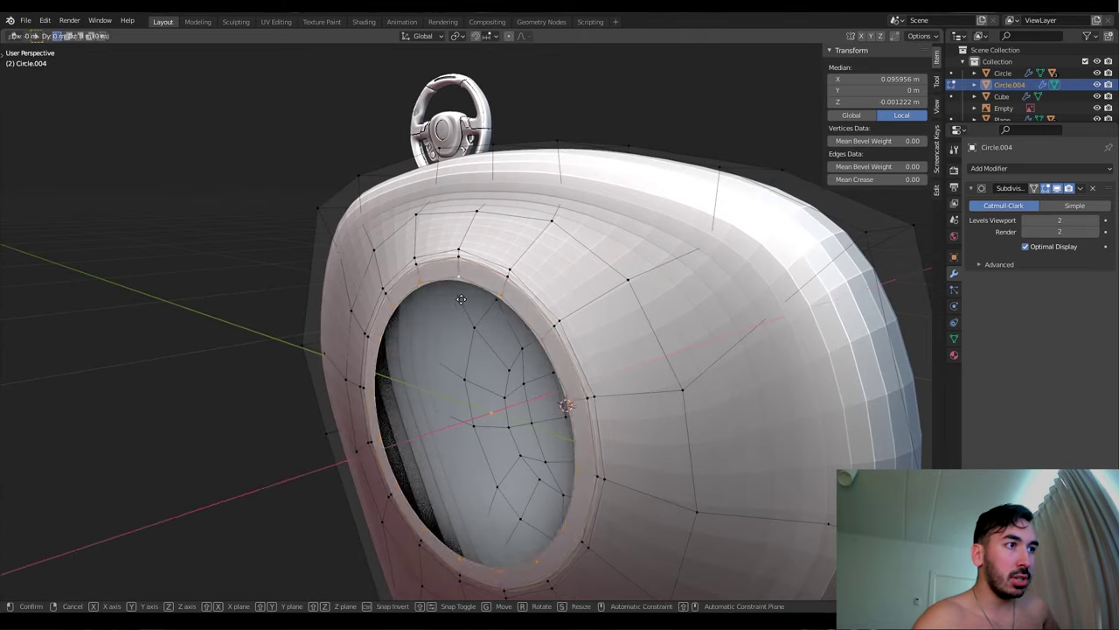
Push the emblem recess's inner loop back along X and bevel the edge loop at its base
click(459, 268)
key(g)
key(x)
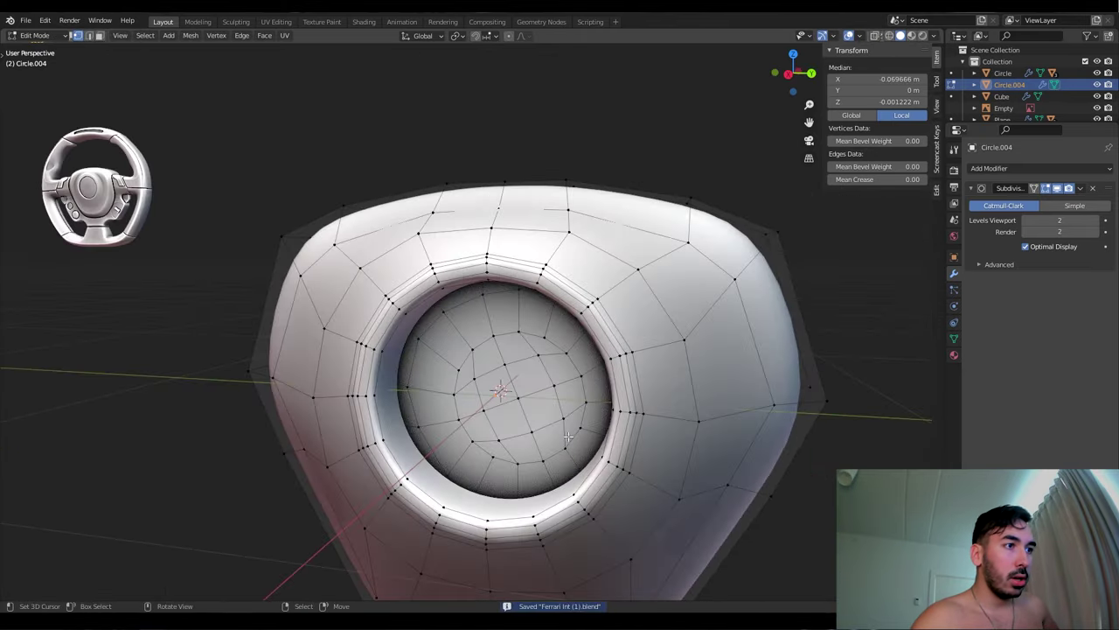
key(ctrl+b)
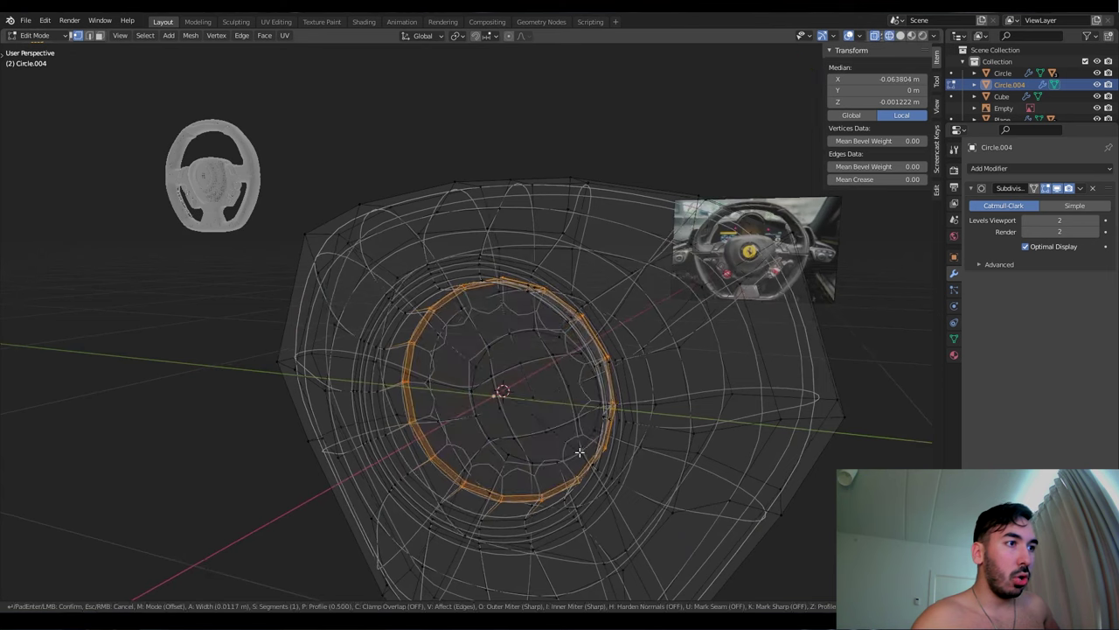
Fill the separate emblem disc and bulge its centre faces outward along X
key(f)
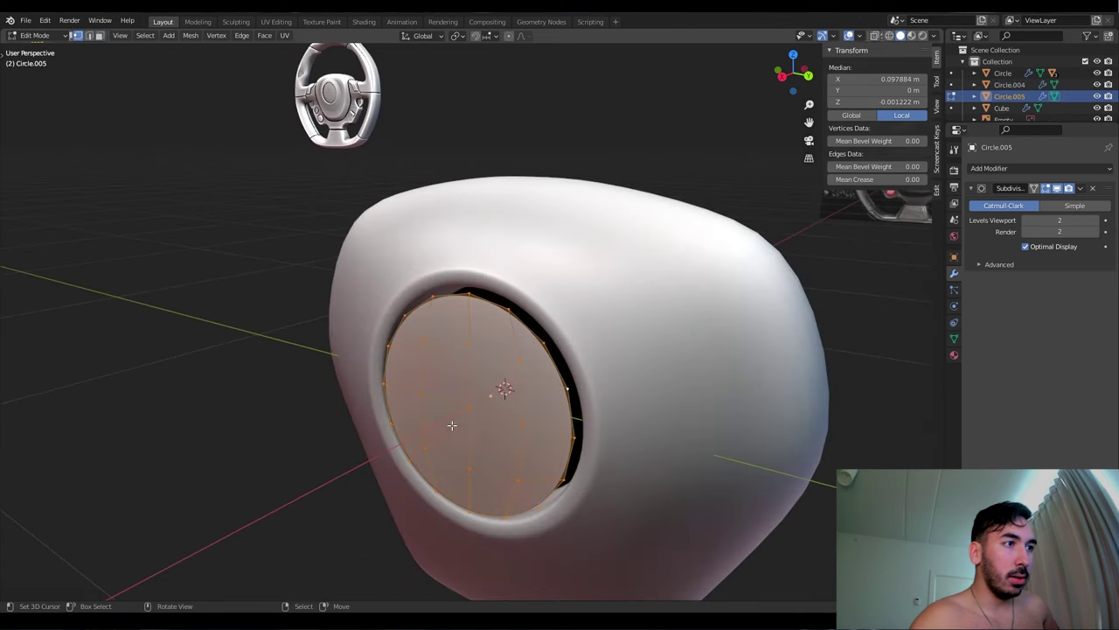
key(g)
key(g)
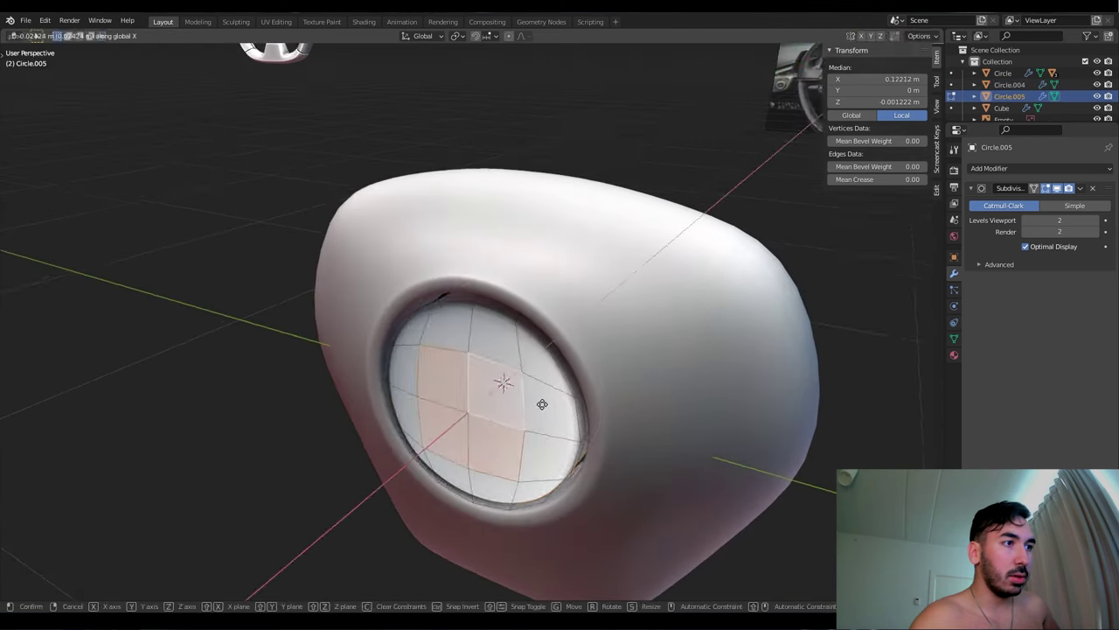
Stretch the new cube along Y across the wheel's horizontal spokes and reduce its height along Z
key(s)
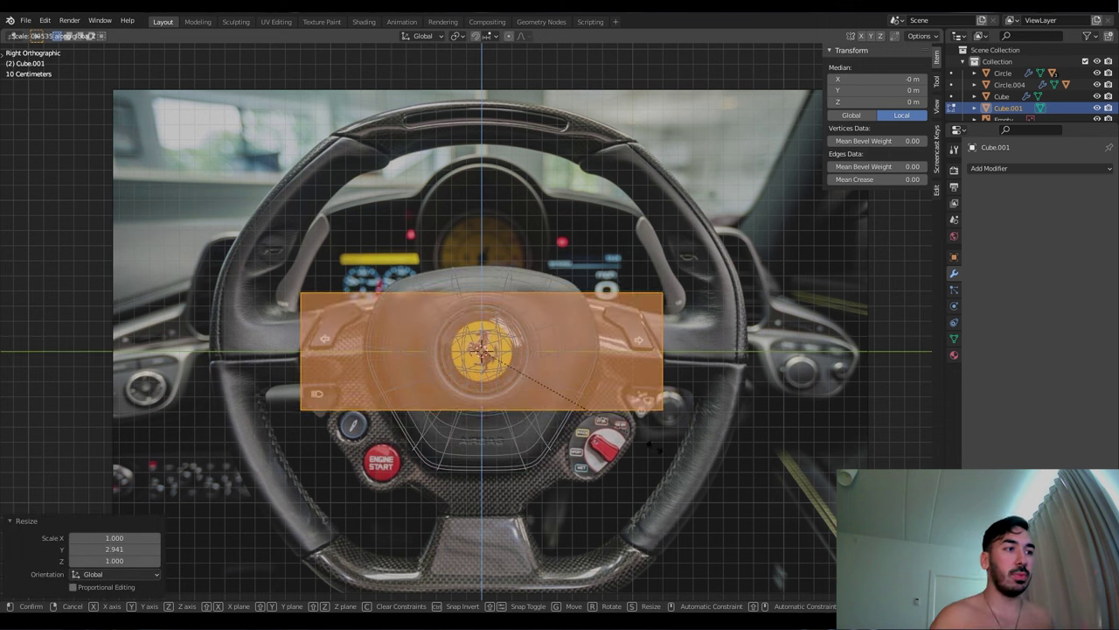
click(612, 424)
key(g)
key(g)
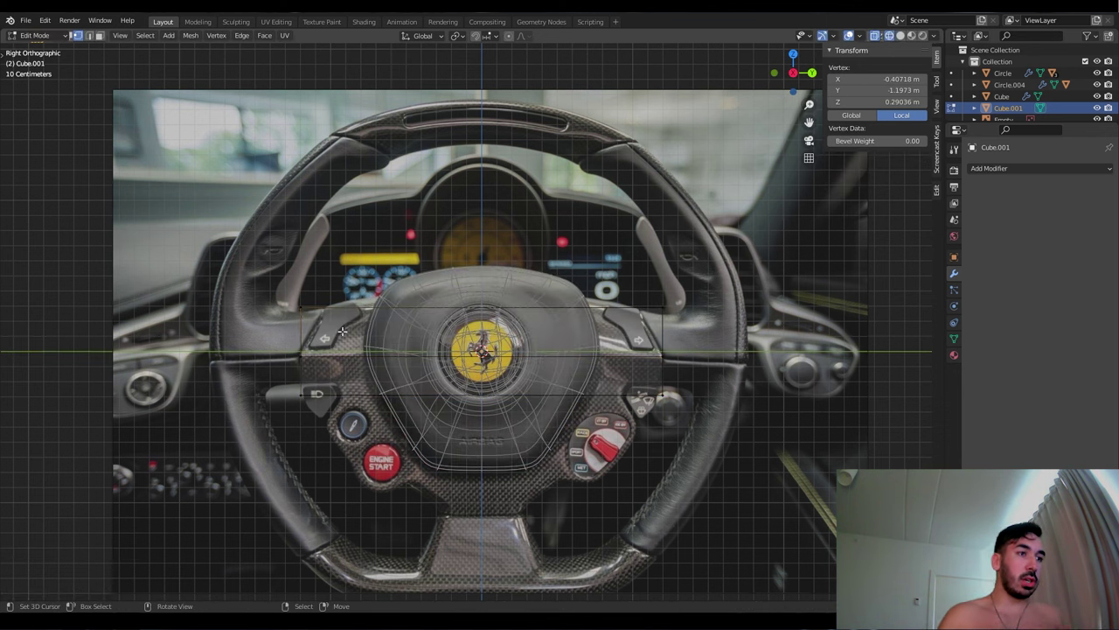
Reduce the spoke cube to its right half and add a Mirror modifier on the Y axis
right_click(409, 341)
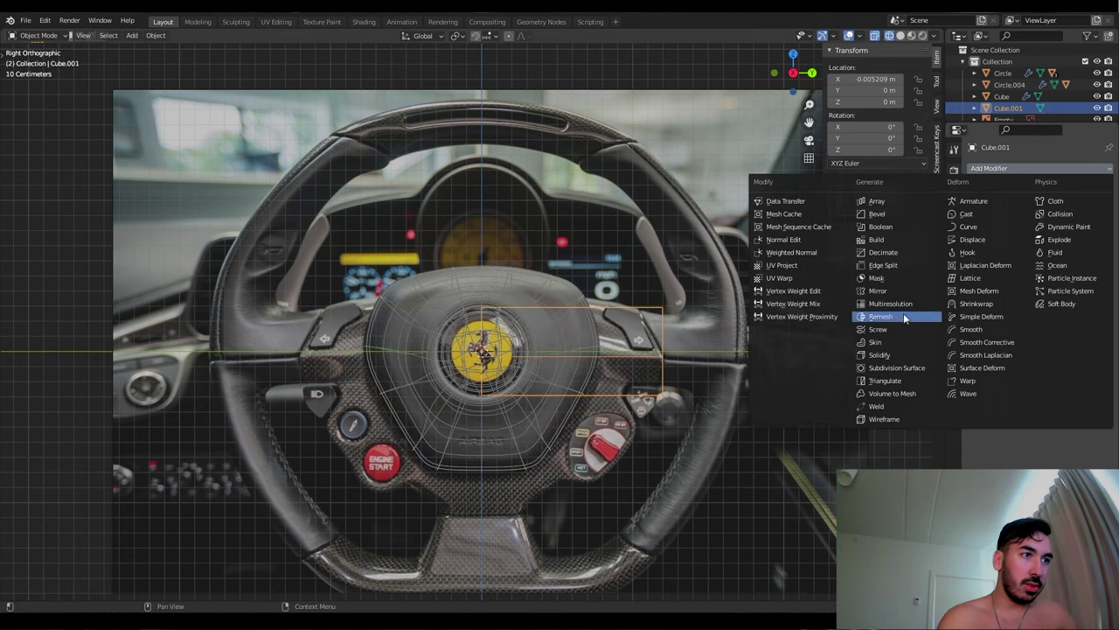
click(875, 315)
key(g)
key(g)
click(626, 329)
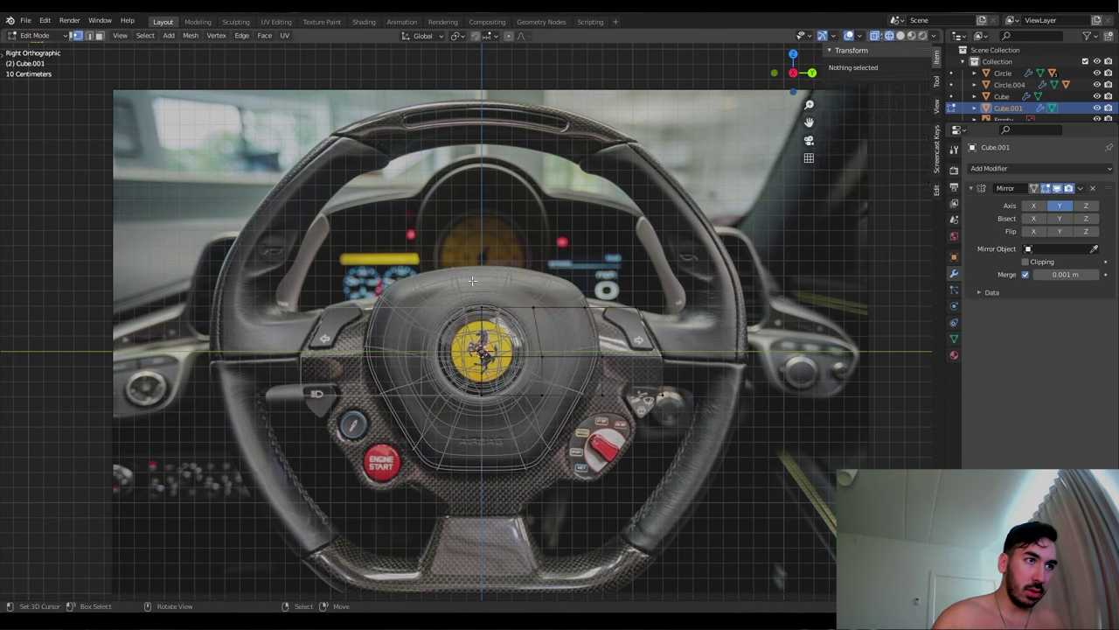
Move the outer vertices of the mirrored half to match the right spoke's outline in the photo
click(651, 396)
key(g)
key(g)
click(613, 413)
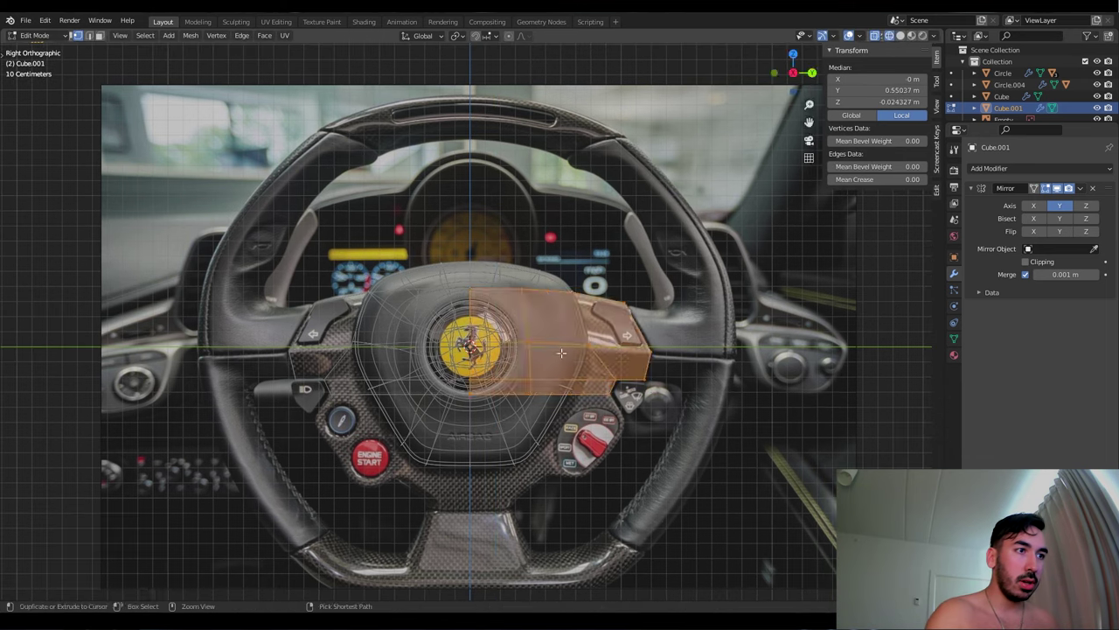
Extend the spoke mesh down around the drive-mode dial and toward the bottom centre of the hub
key(alt+a)
key(b)
shift+middle_drag(594, 377, 553, 357)
alt+click(609, 464)
key(g)
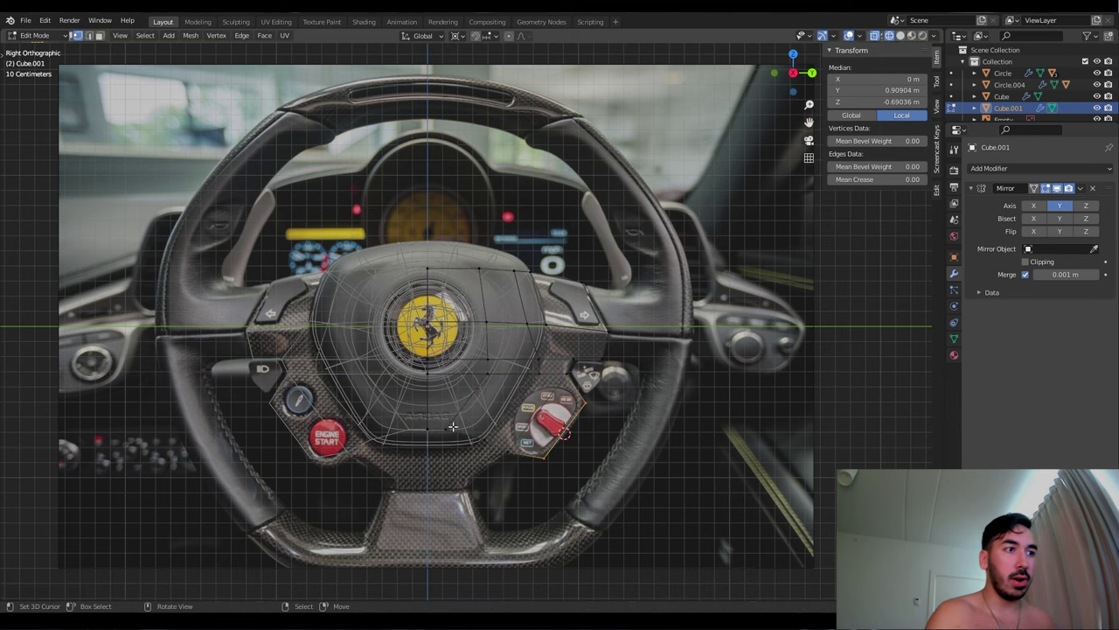
key(1)
click(428, 489)
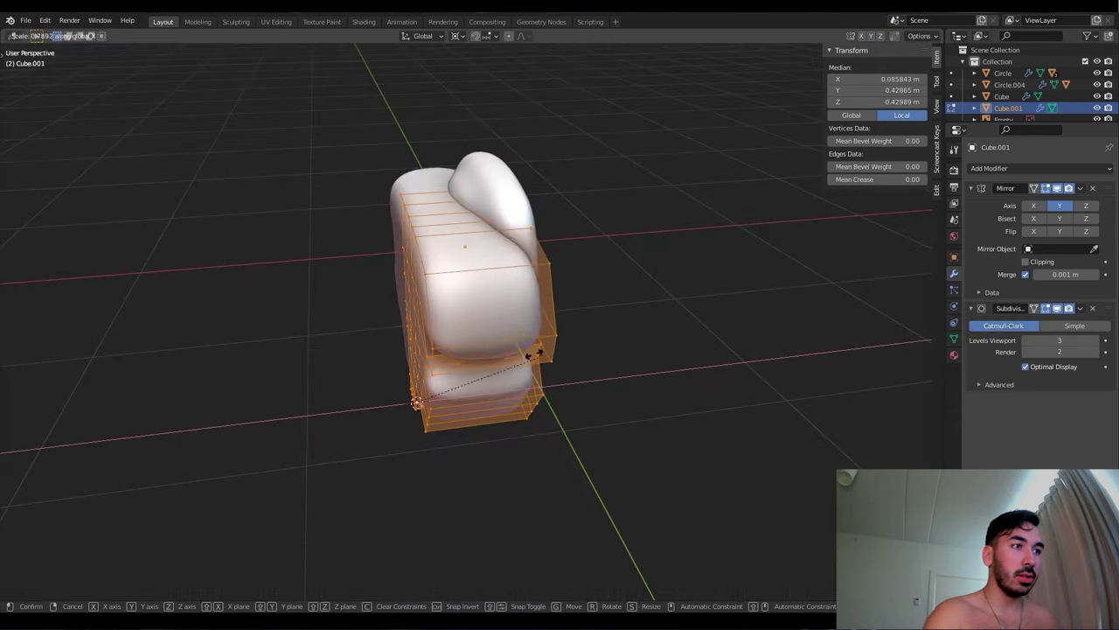
Scale the whole spoke mesh along X to adjust its depth behind the airbag
key(z)
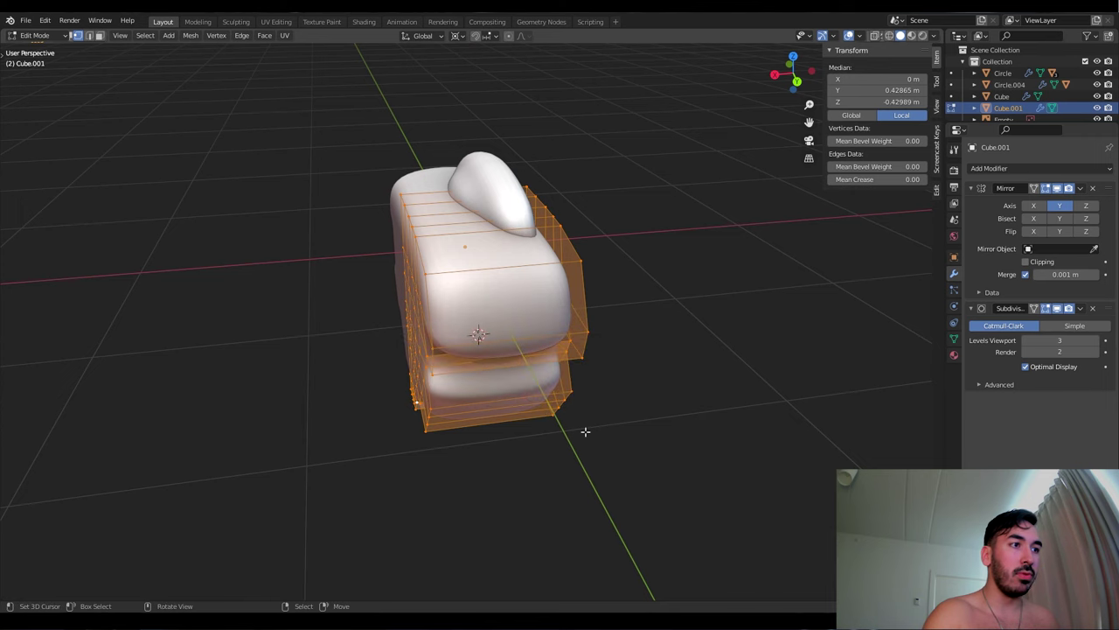
key(shift+z)
key(s)
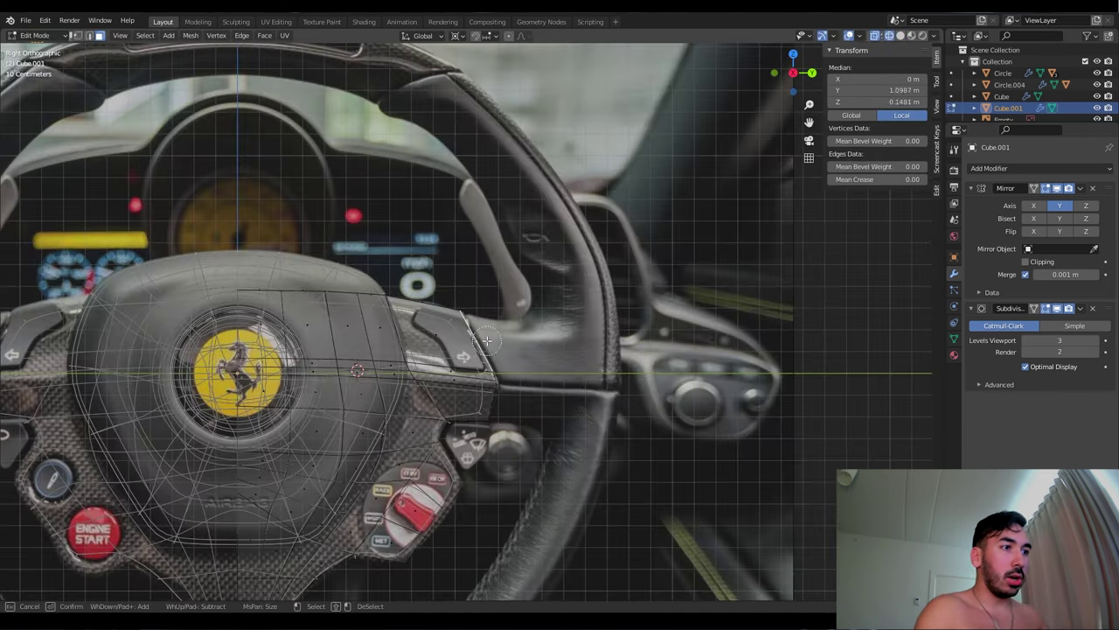
Delete the spoke's outer end faces and move the vertices around the drive-mode dial to its outline
key(x)
click(539, 413)
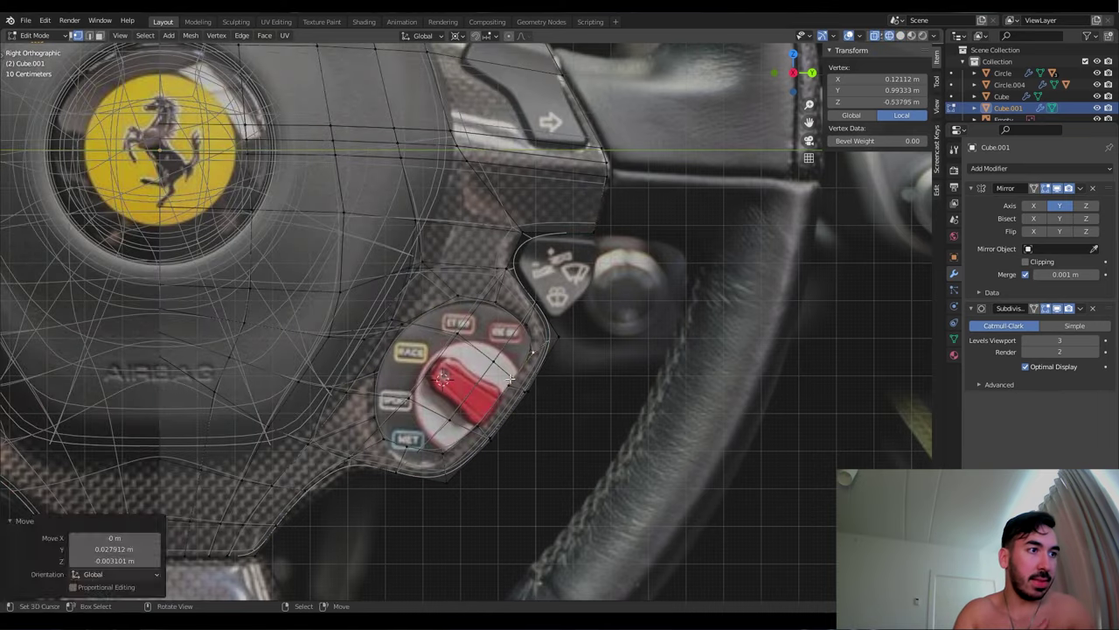
click(441, 456)
key(g)
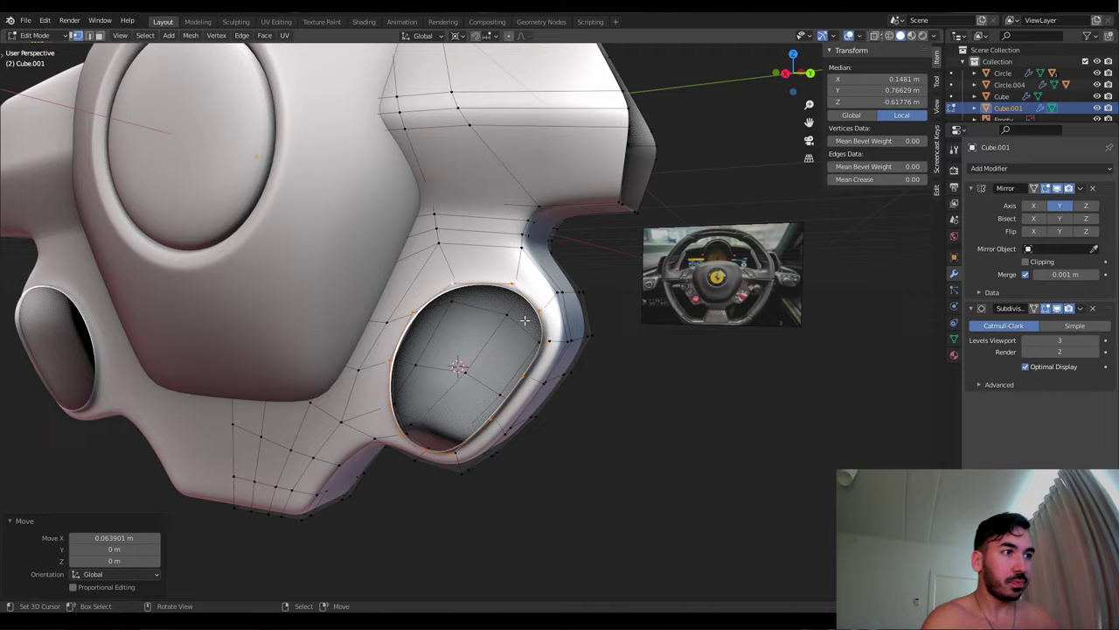
Close the drive-mode dial opening with a grid fill and bevel its rim loop by about 0.008 m
middle_drag(525, 320, 400, 242)
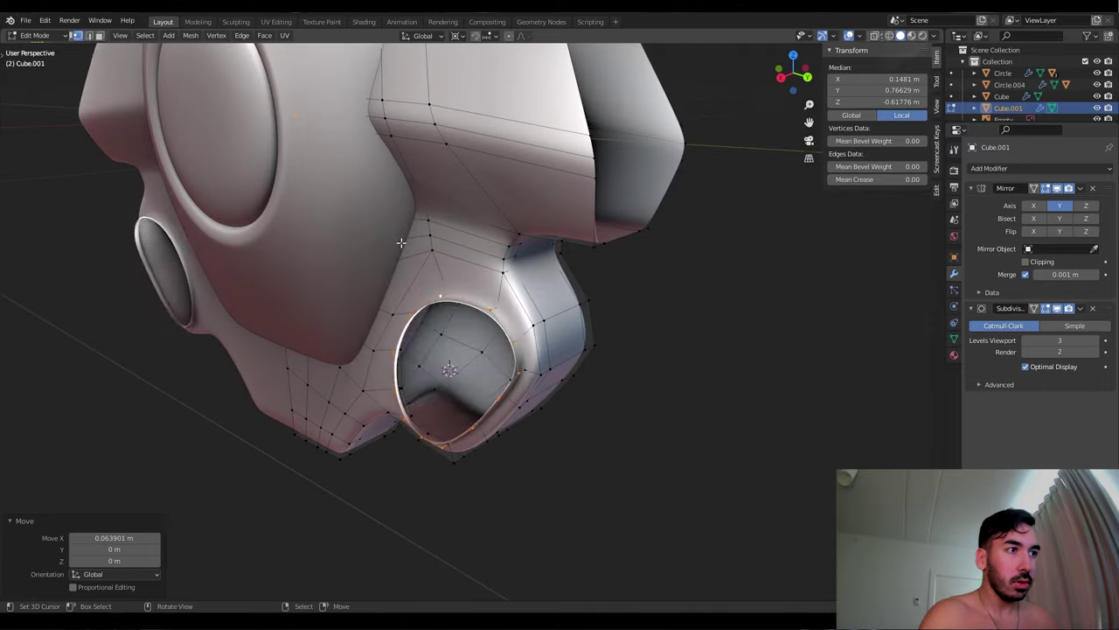
click(264, 35)
click(289, 179)
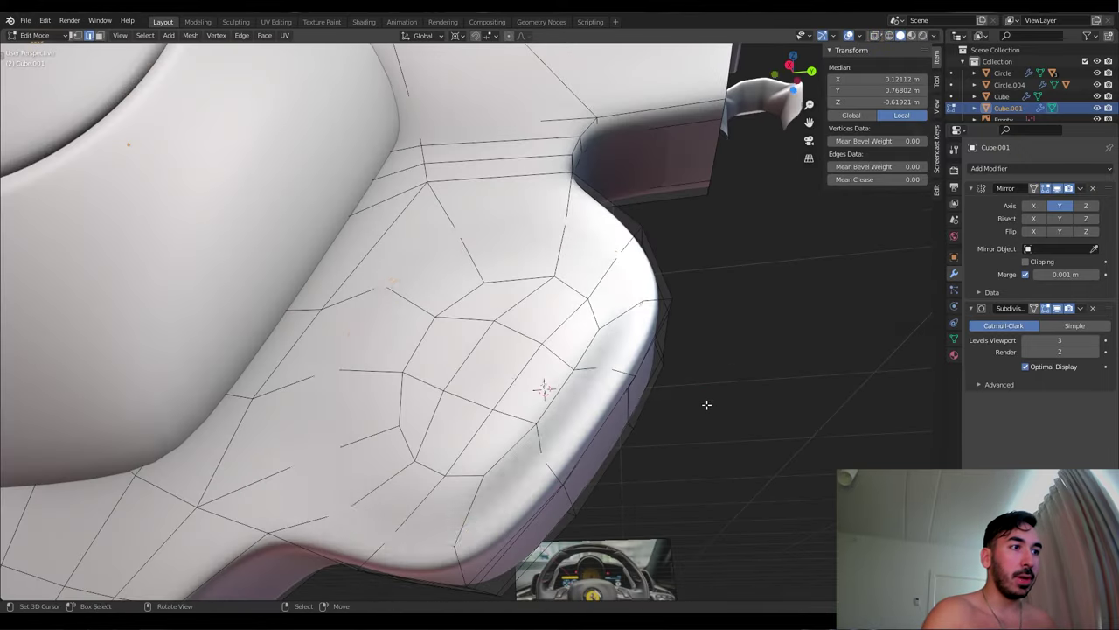
key(ctrl+b)
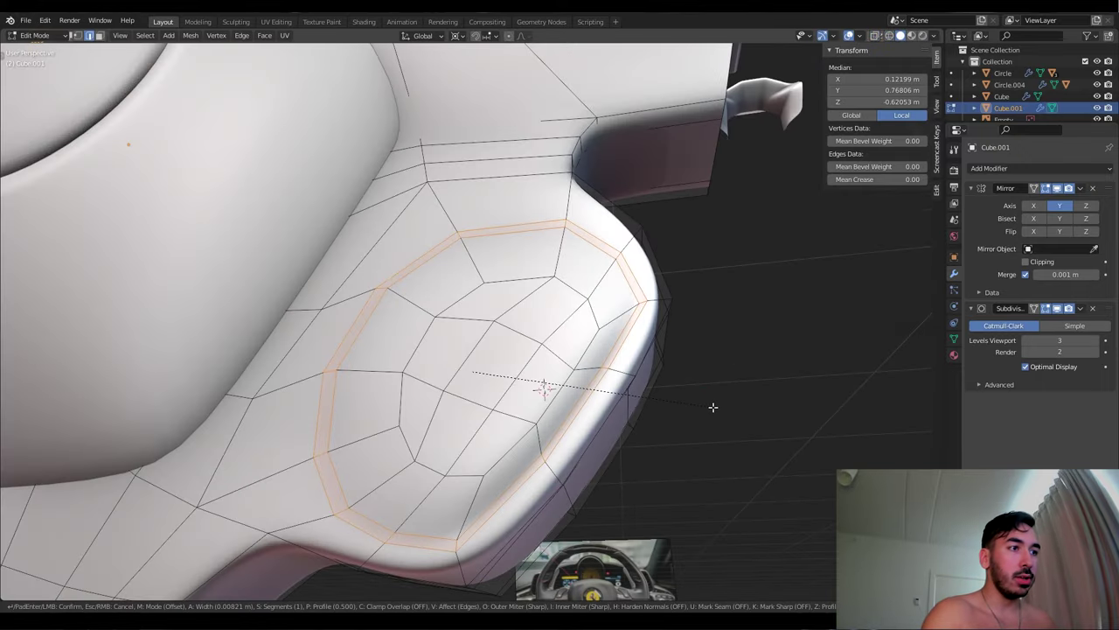
click(713, 406)
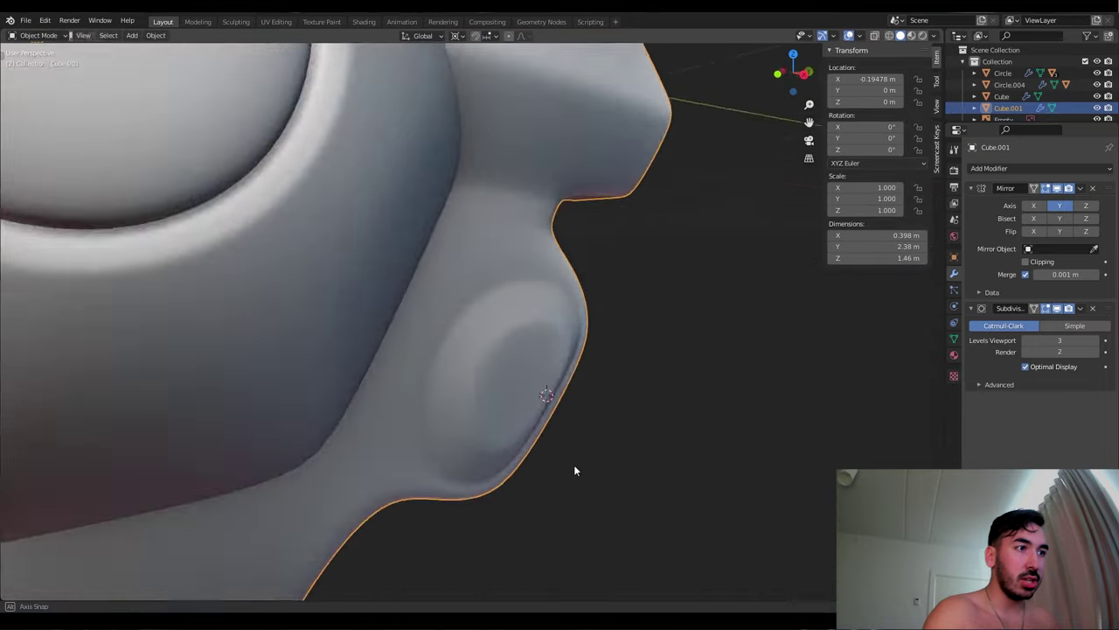
Apply the spoke mesh's Mirror modifier and reopen the mesh for editing at the left-hand dial recess
middle_drag(575, 468, 424, 353)
key(ctrl+a)
key(Tab)
scroll(419, 396, up, 4)
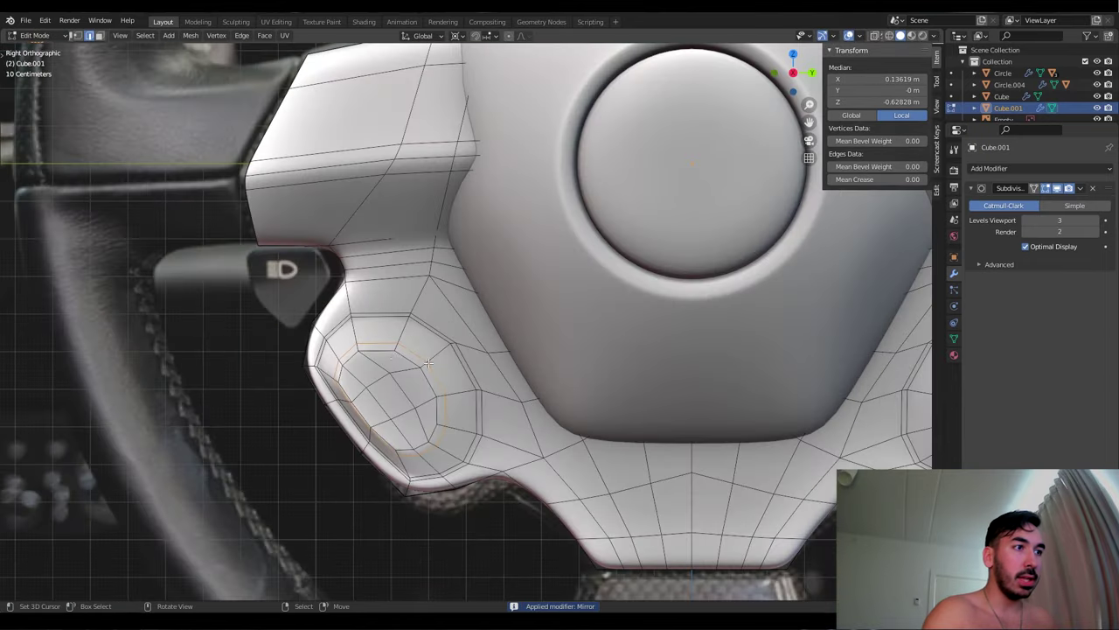
Delete the mirrored dial recess on the left spoke and close the opening with a grid fill of span 4
ctrl+shift+click(420, 396)
key(x)
click(387, 327)
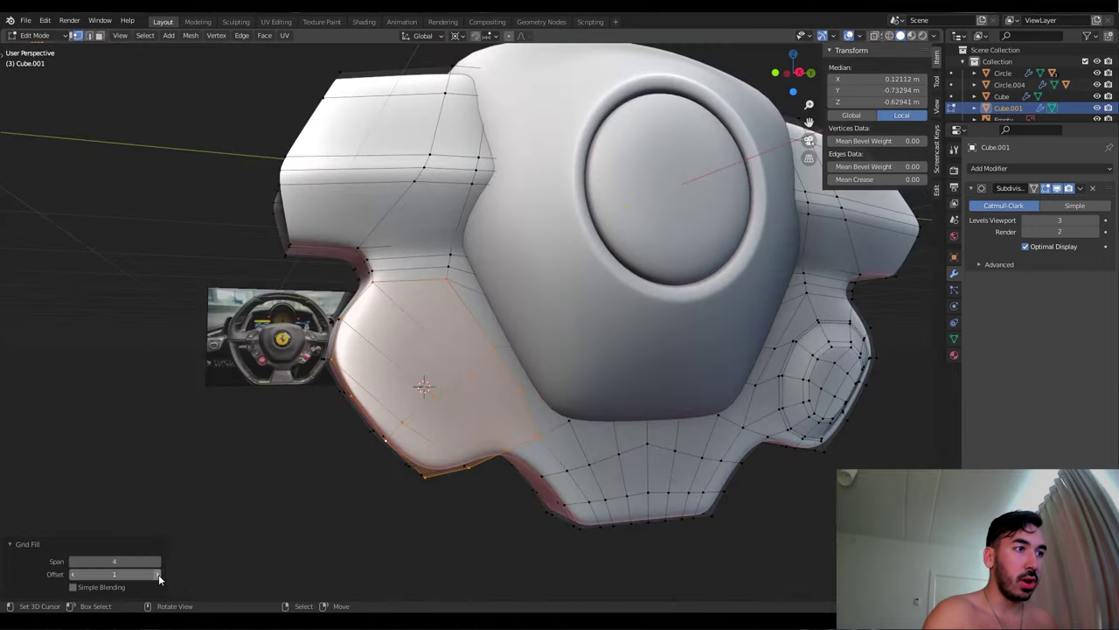
alt+middle_drag(500, 475, 437, 411)
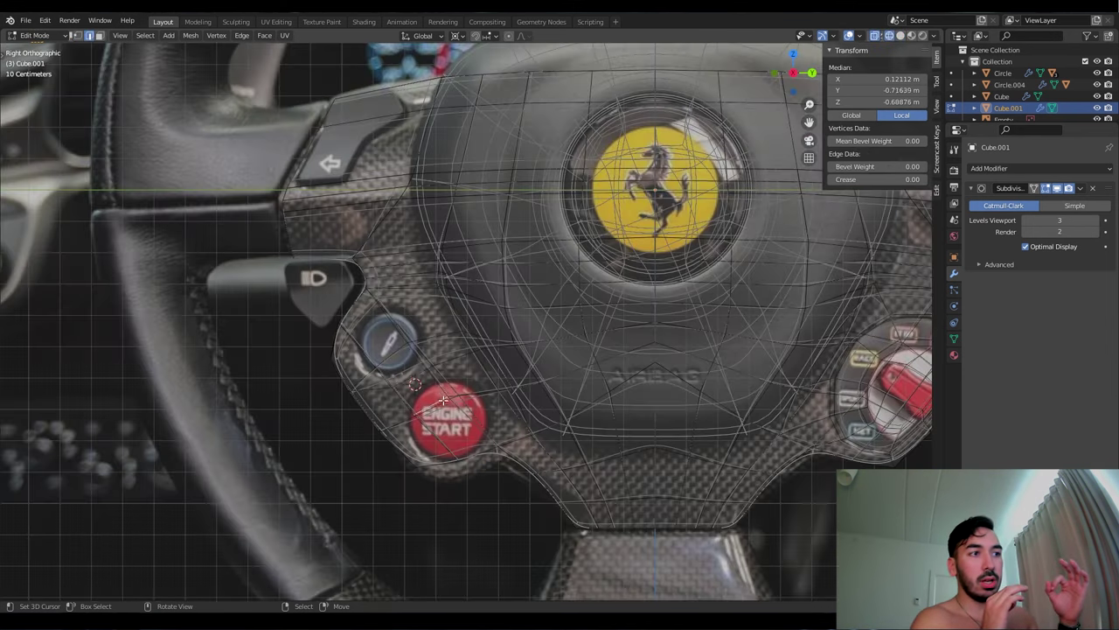
Inset the face groups over the blue button and the engine start button on the left spoke
key(2)
click(368, 365)
key(3)
ctrl+shift+click(411, 333)
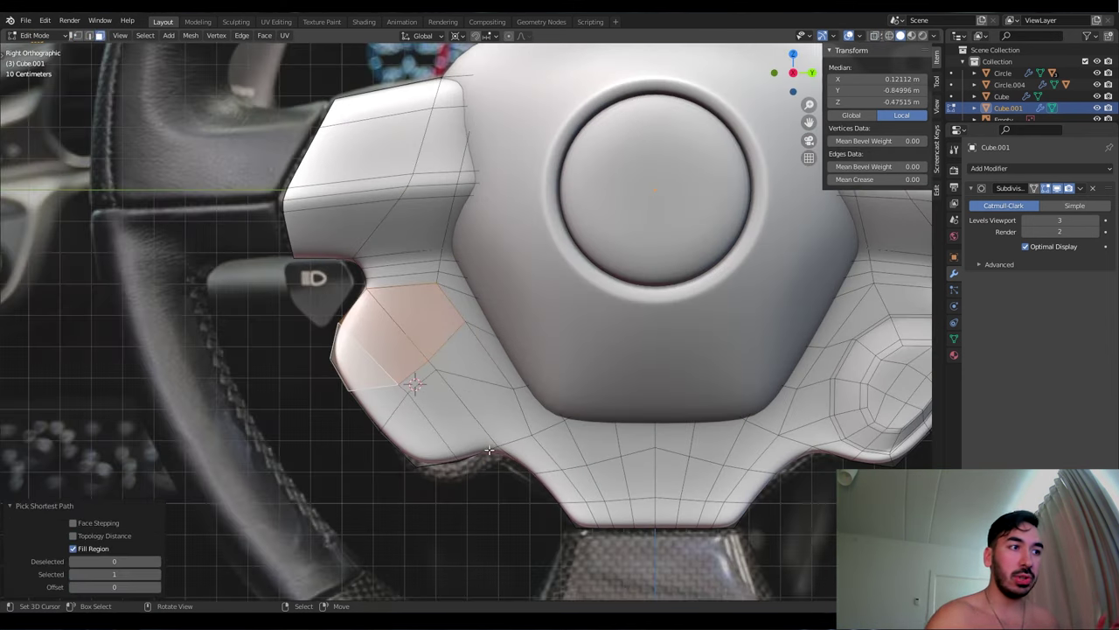
click(475, 436)
key(s)
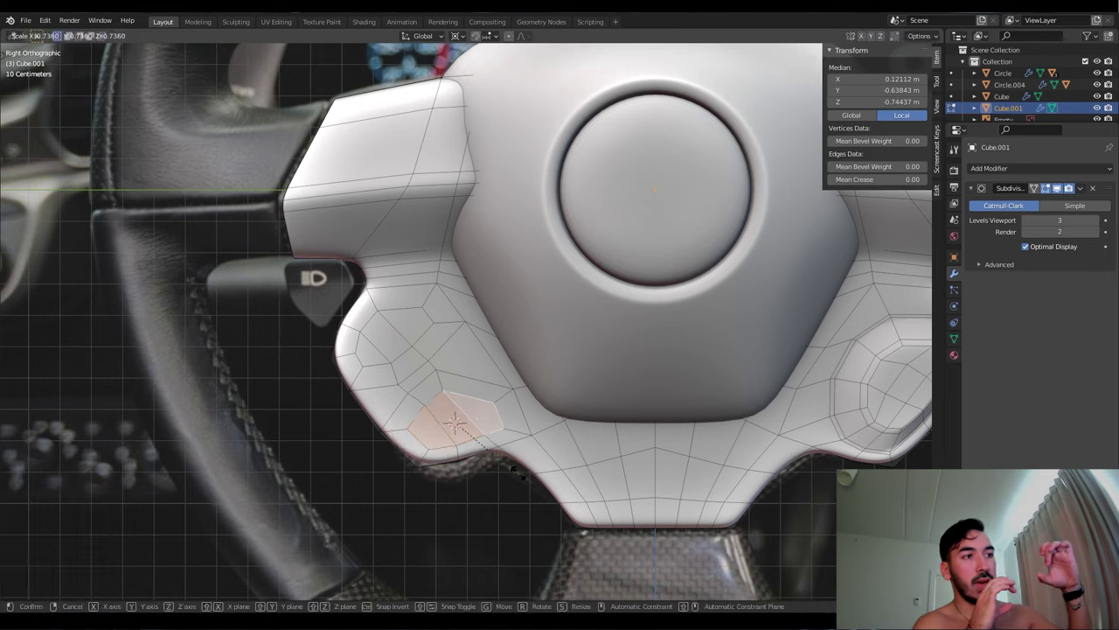
click(485, 437)
Delete the inner faces of both button areas to open two holes in the left spoke
scroll(484, 437, up, 2)
key(x)
click(446, 460)
click(383, 311)
key(x)
click(382, 308)
Round both button holes in the left spoke into circles with LoopTools Circle
right_click(385, 275)
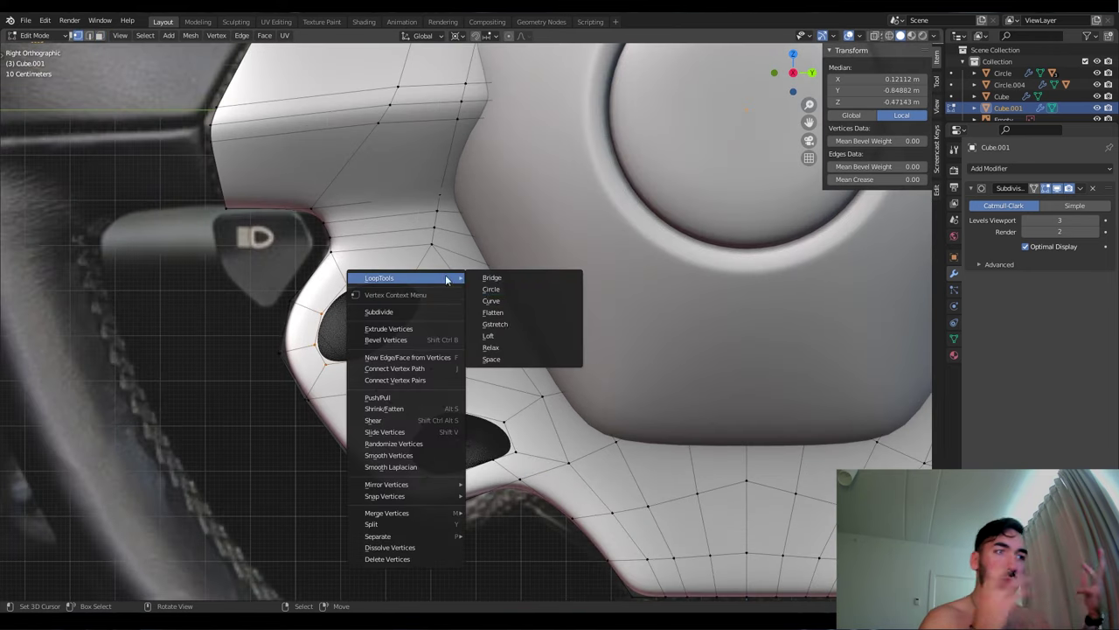
click(490, 291)
alt+click(446, 413)
right_click(434, 313)
mouse_move(434, 314)
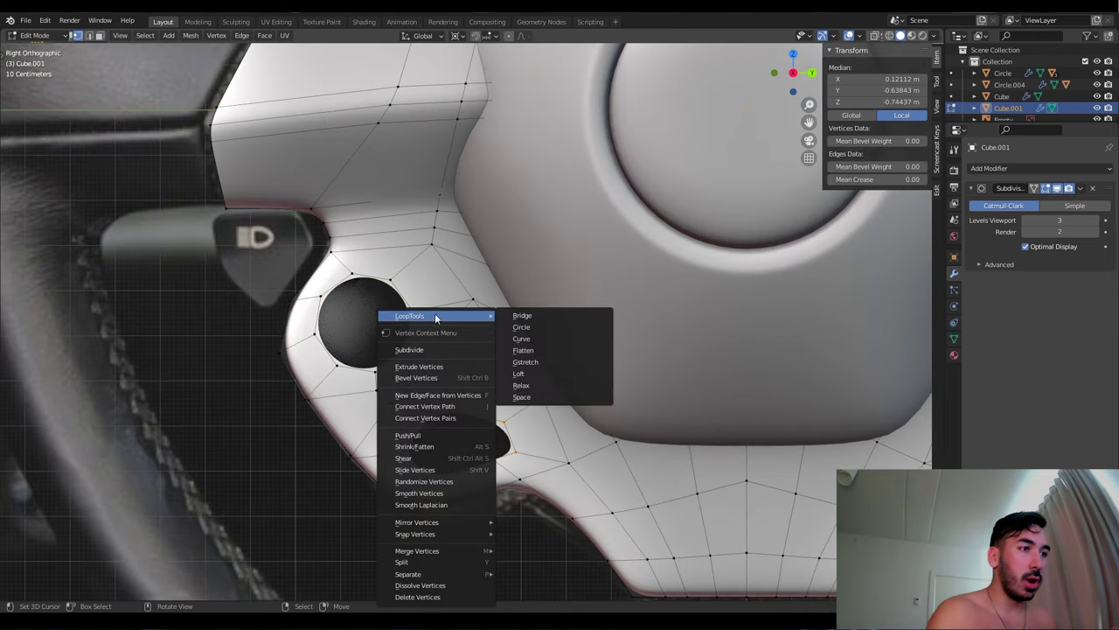
click(530, 328)
Push the inner faces of both round button areas inward along the X axis to form recesses
middle_drag(518, 350, 486, 466)
key(g)
key(x)
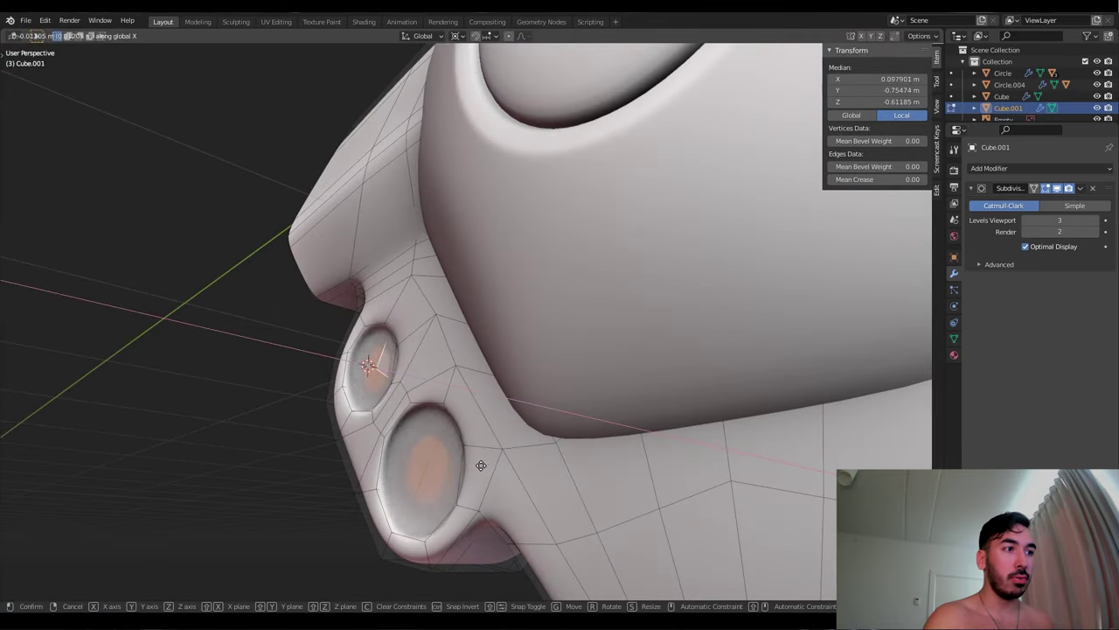
click(495, 469)
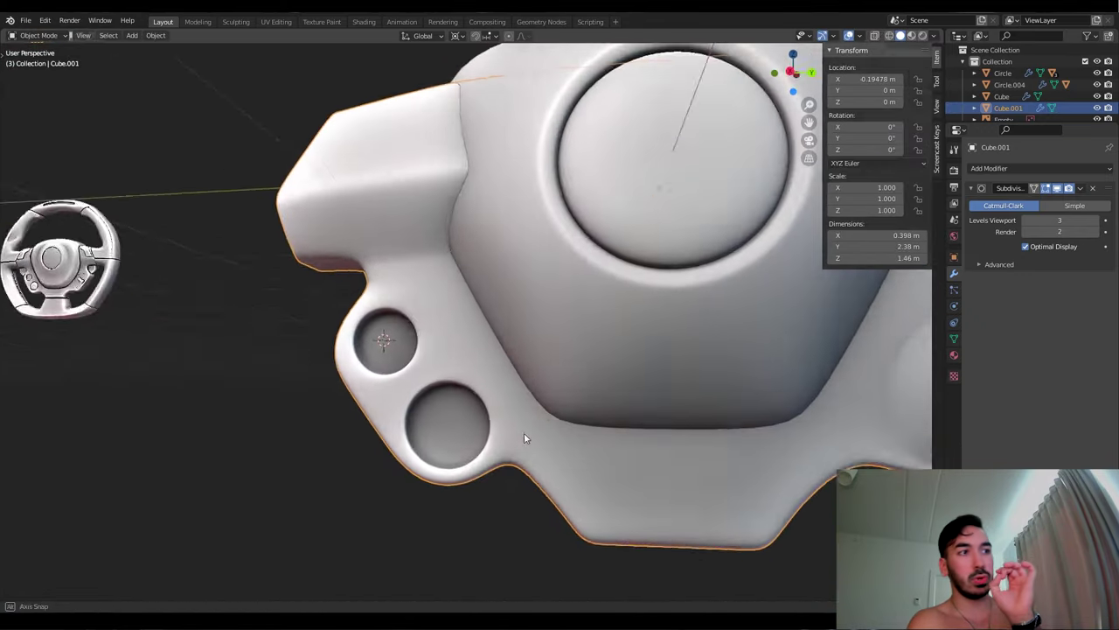
scroll(524, 432, down, 3)
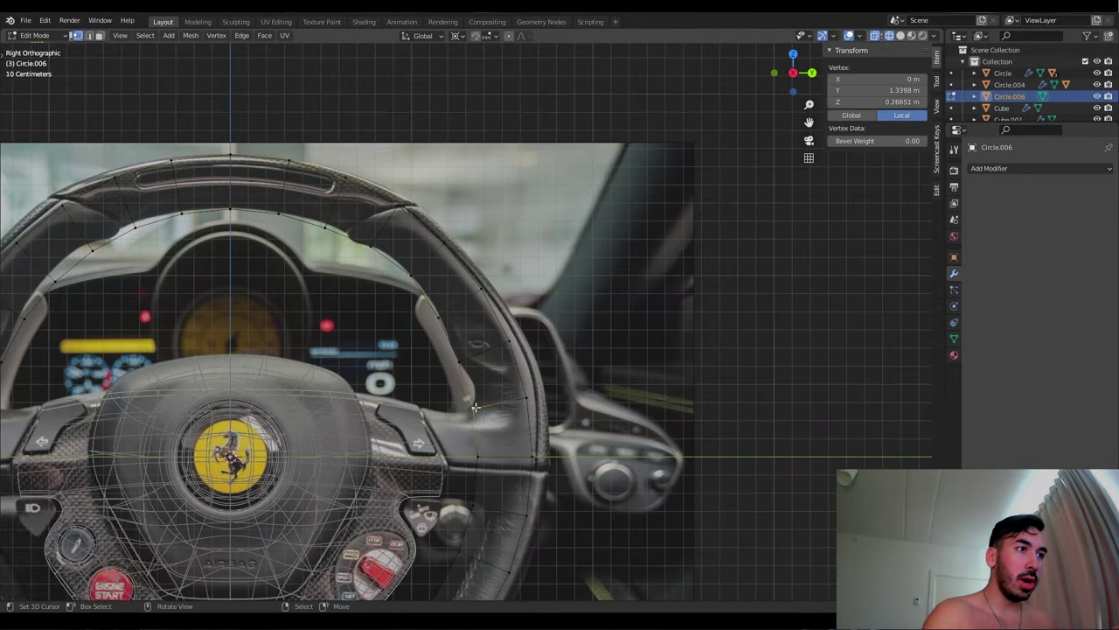
Fit the rim outline to the photo by scaling and moving individual vertices along its right side and around the spoke junction
click(405, 214)
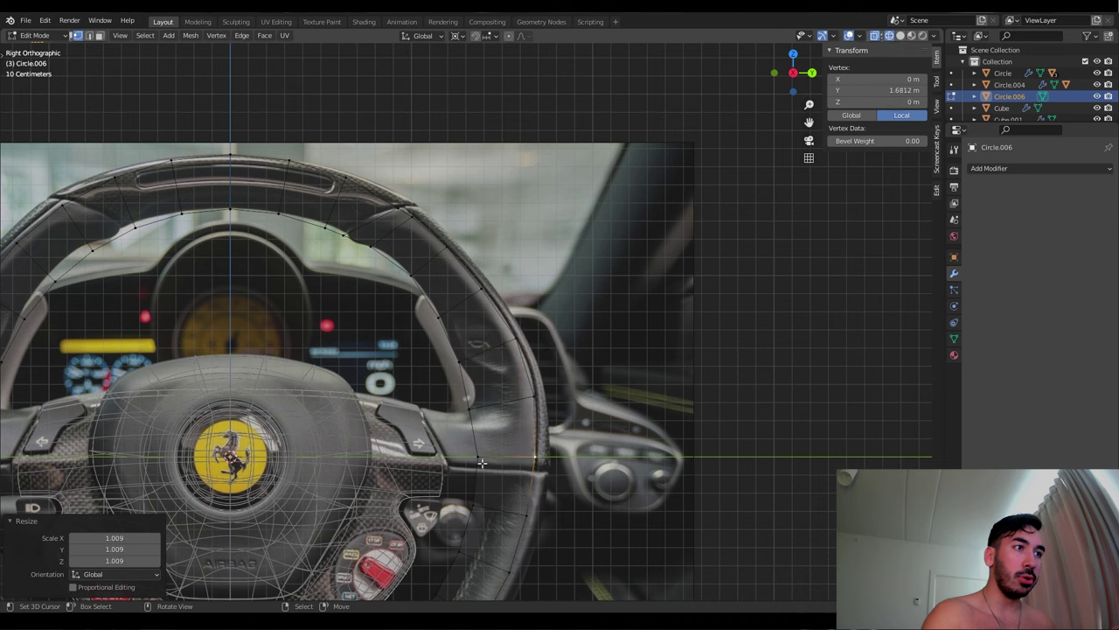
shift+middle_drag(528, 438, 508, 319)
key(s)
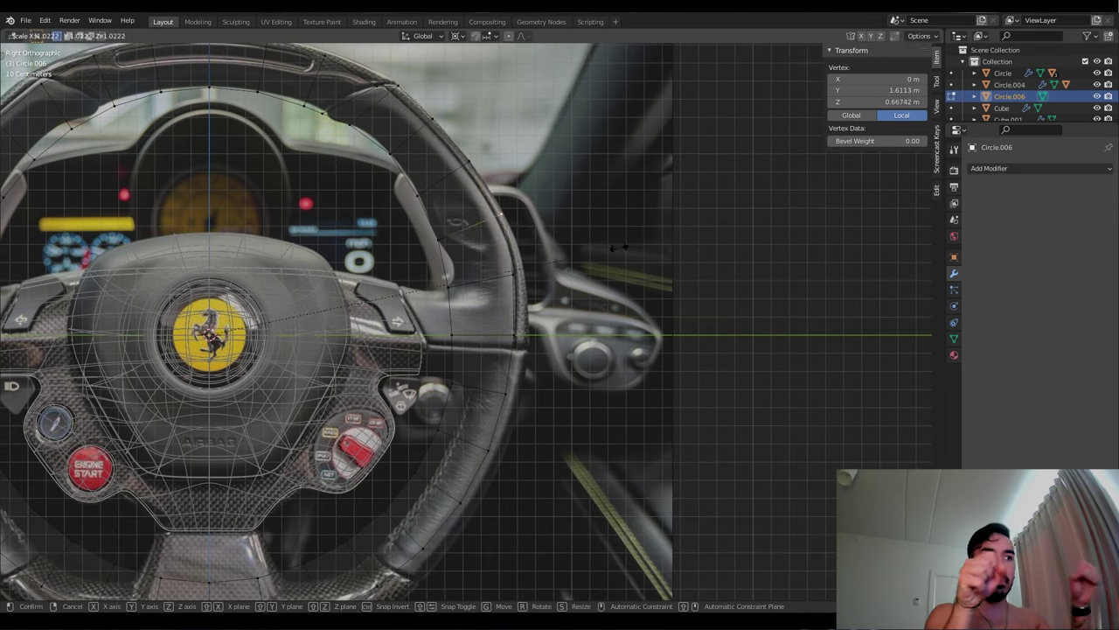
key(s)
click(463, 409)
shift+middle_drag(451, 499, 451, 375)
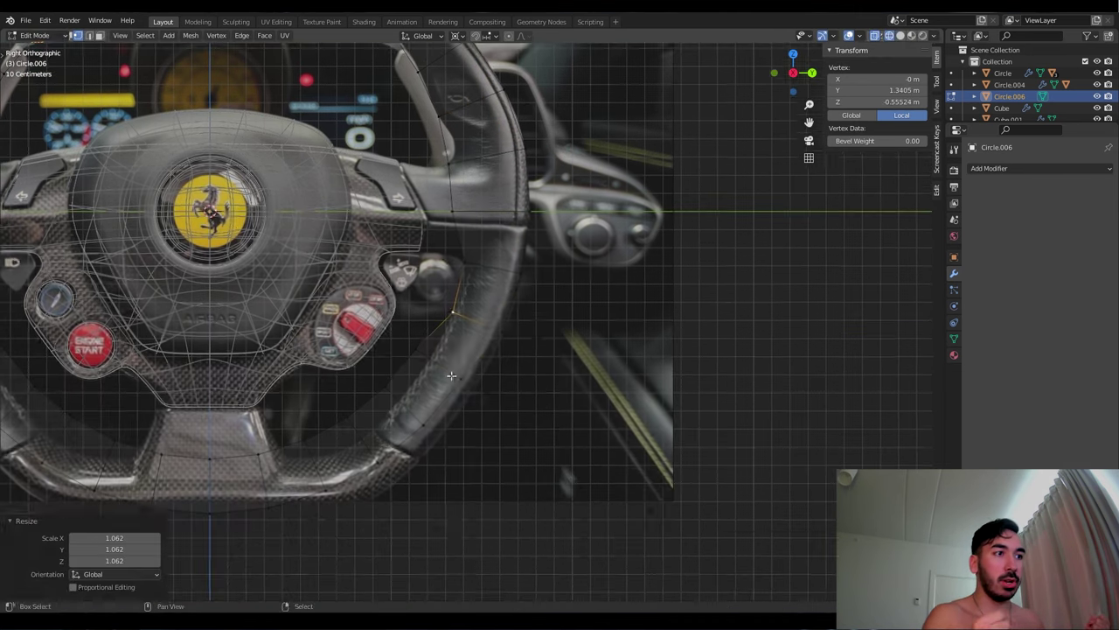
click(430, 425)
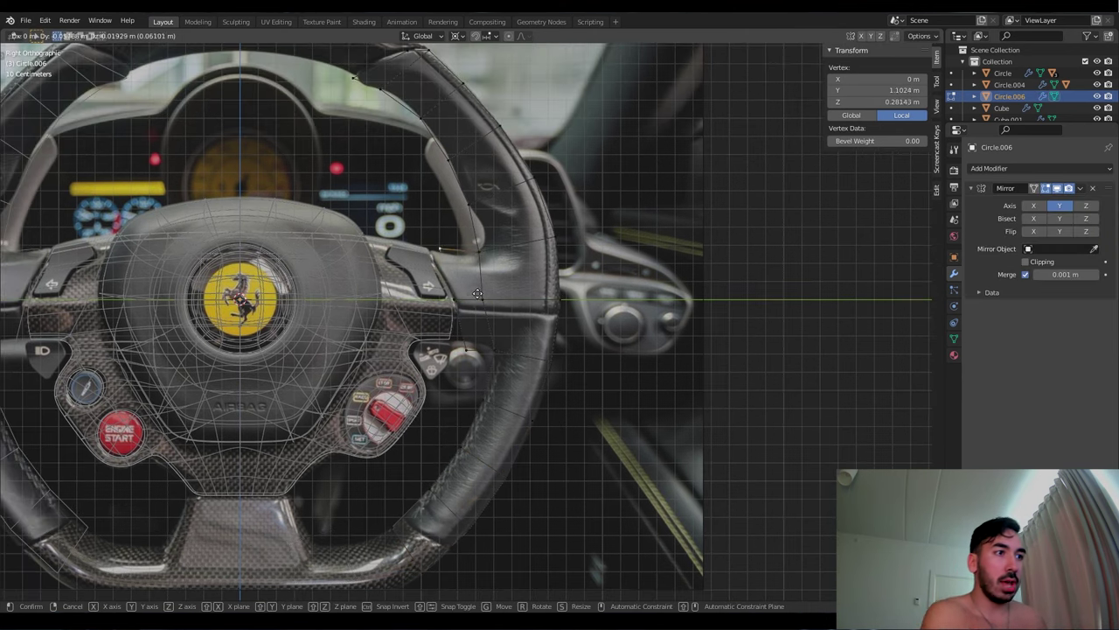
click(470, 359)
Add a Subdivision Surface modifier with 2 viewport levels to the thickened rim grips and shade them smooth
middle_drag(471, 359, 485, 214)
right_click(525, 454)
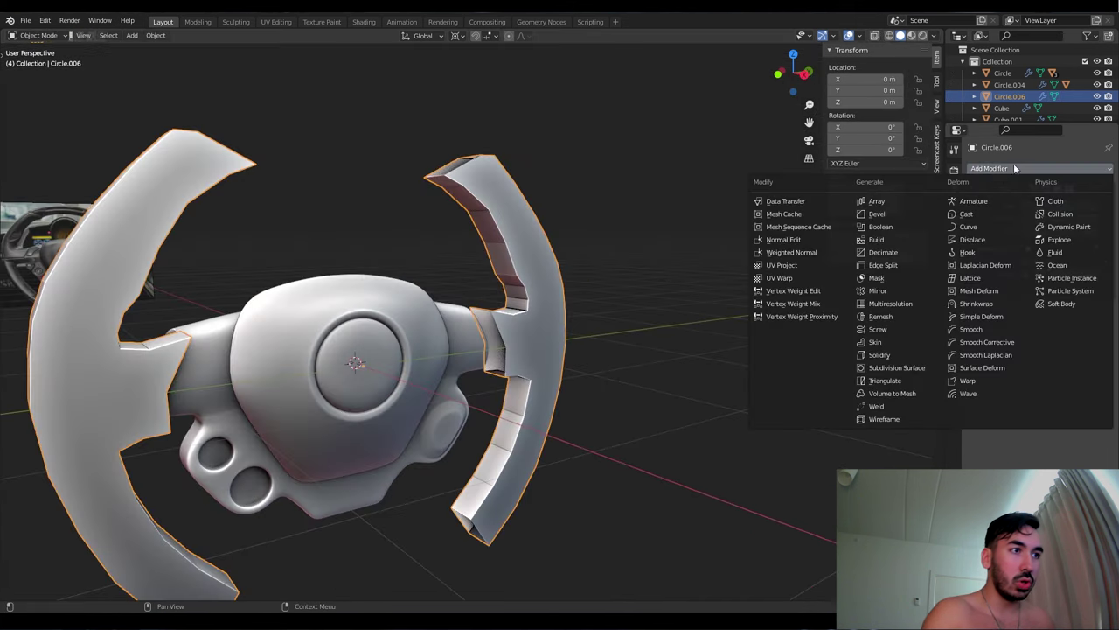
click(927, 365)
click(1095, 341)
click(156, 35)
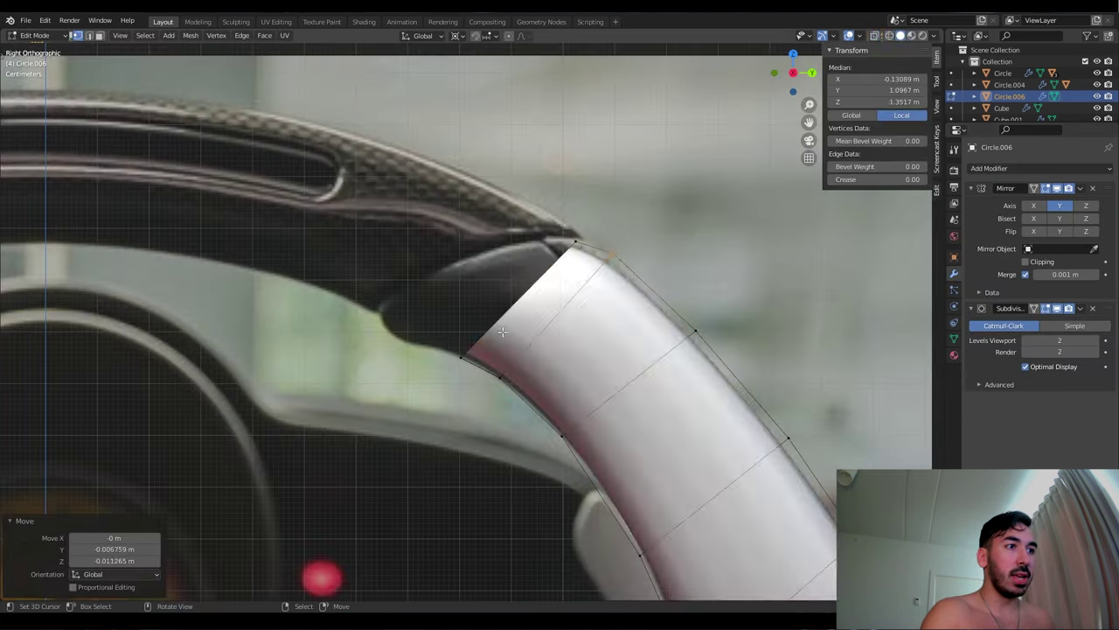
Reshape the upper end of the rim grip by moving its edges to the slanted thumb-rest outline in the photo
key(shift+z)
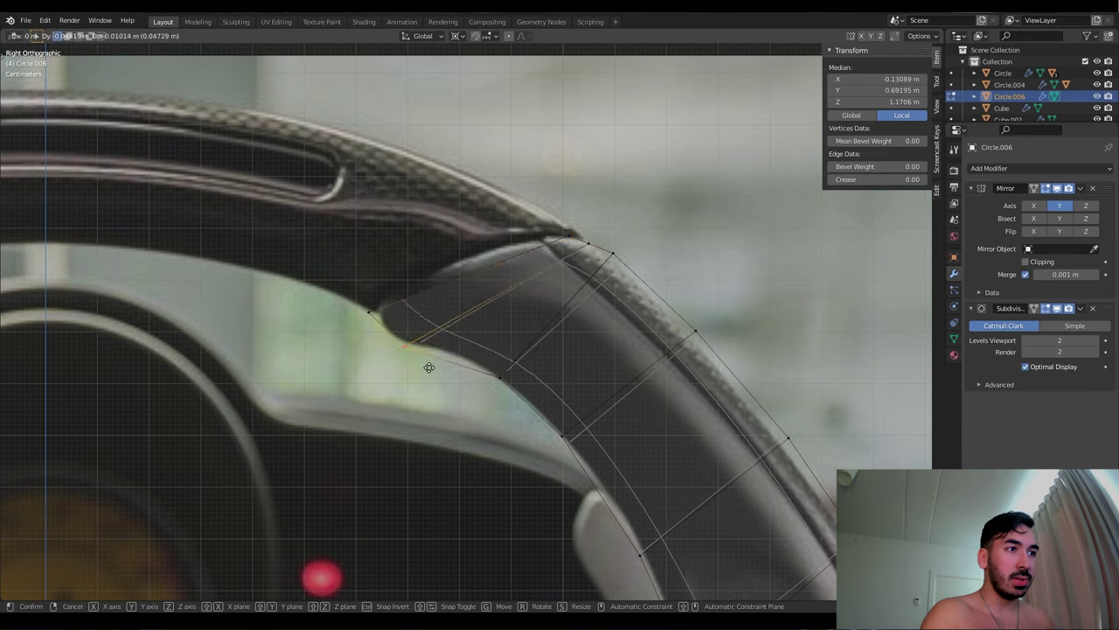
key(alt+a)
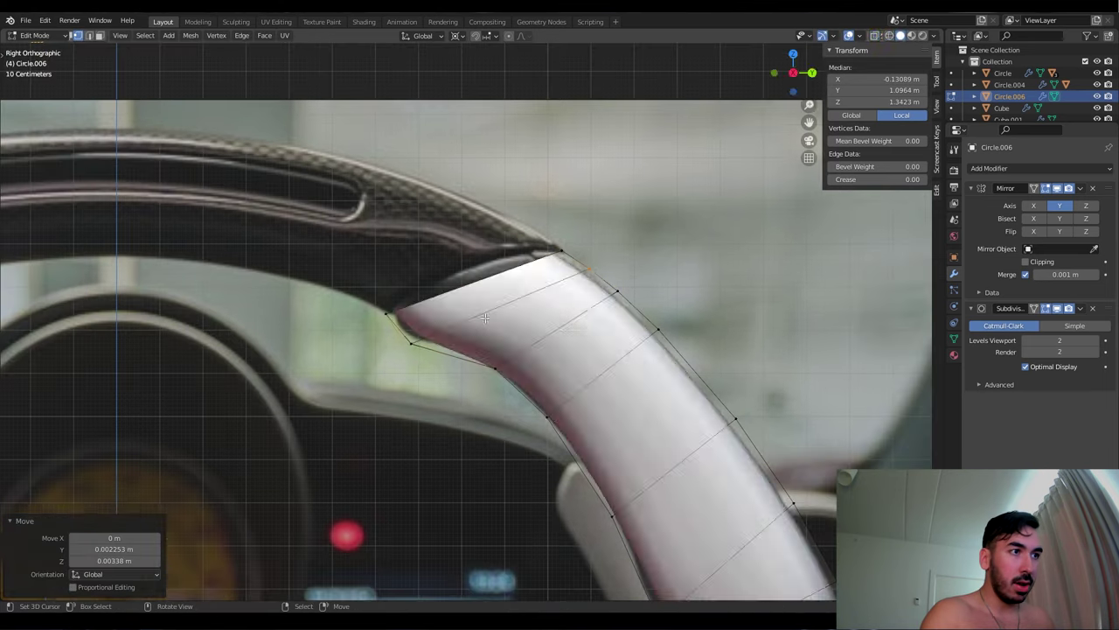
key(shift+z)
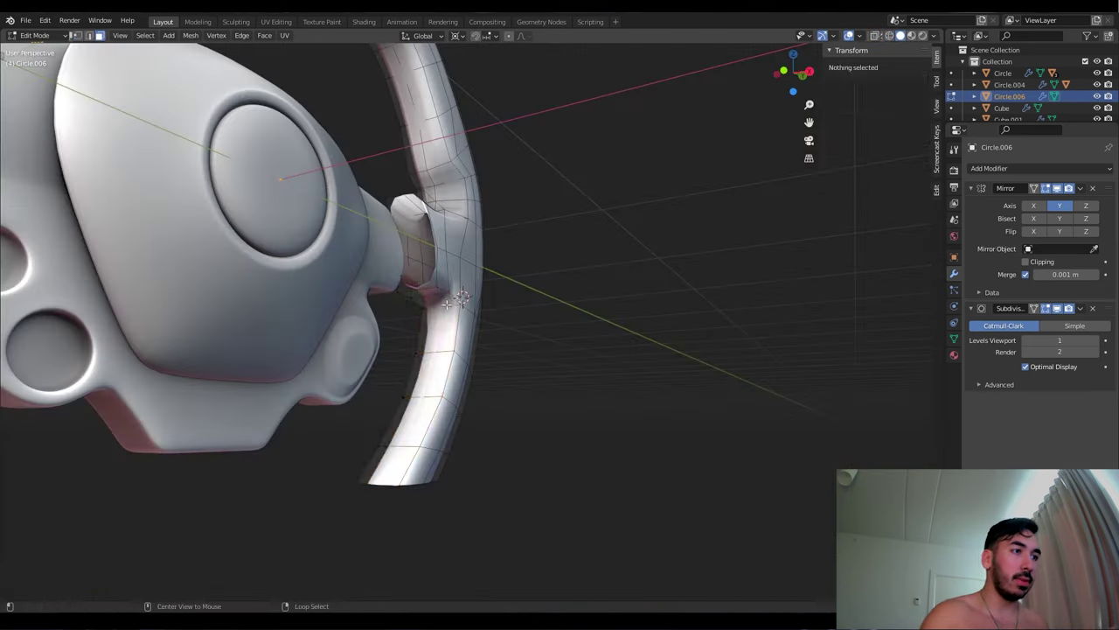
Select and scale face strips along the rim grip to refine its cross-section
key(s)
click(482, 378)
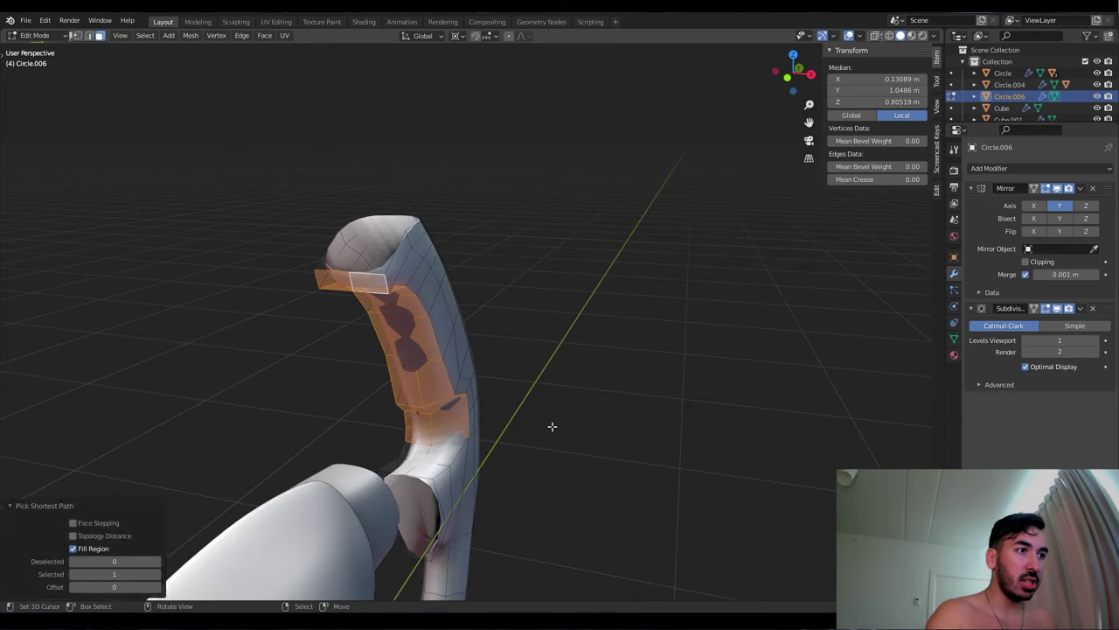
key(s)
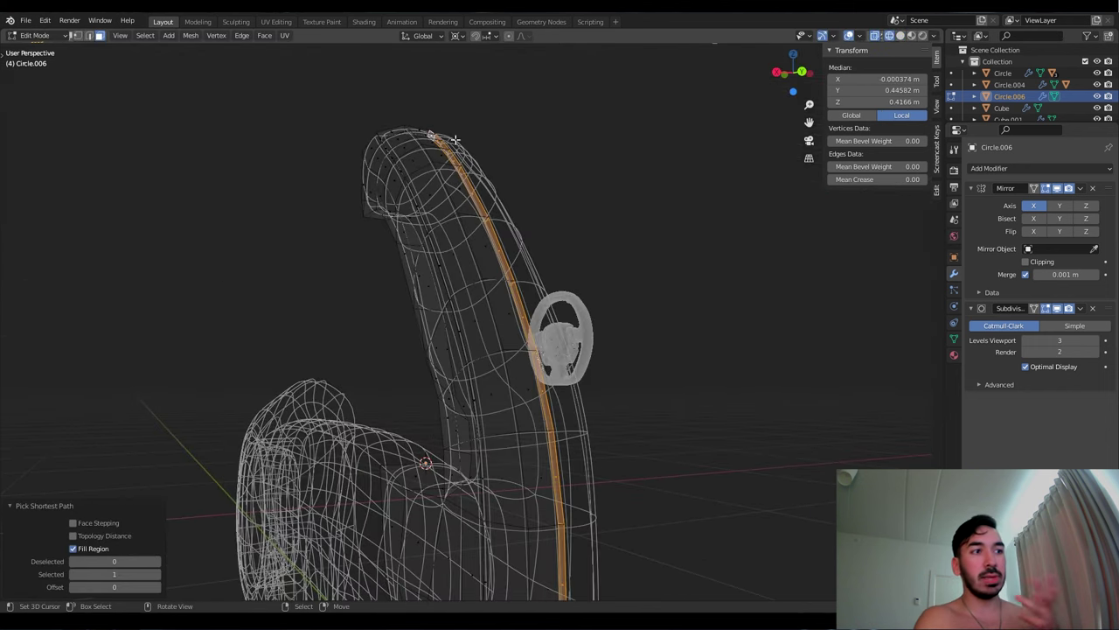
right_click(532, 282)
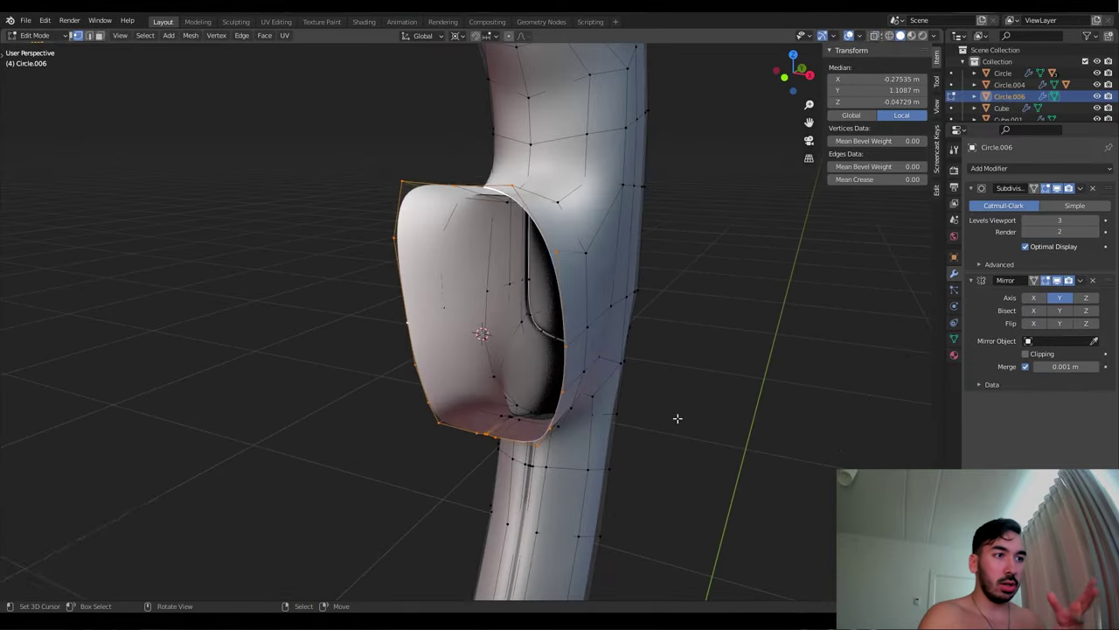
Extrude the open border of the rim grip's spoke socket and scale the new loop
key(e)
key(s)
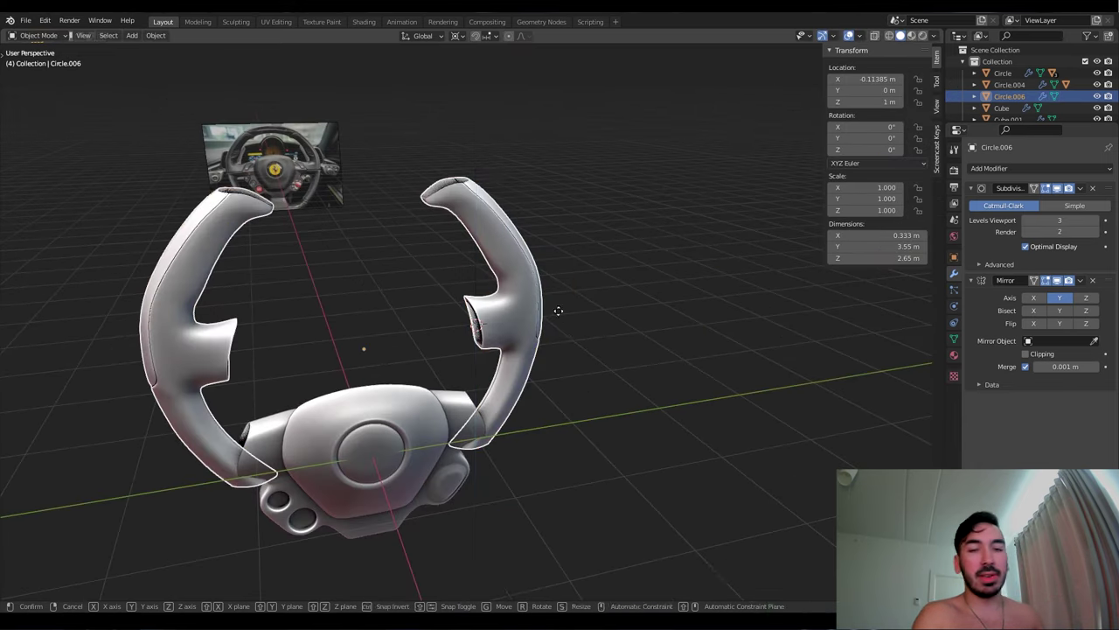
middle_drag(554, 309, 469, 408)
Add a cube below the center spoke, scale it down and move it along Z onto the bottom rim section in the photo
key(shift+a)
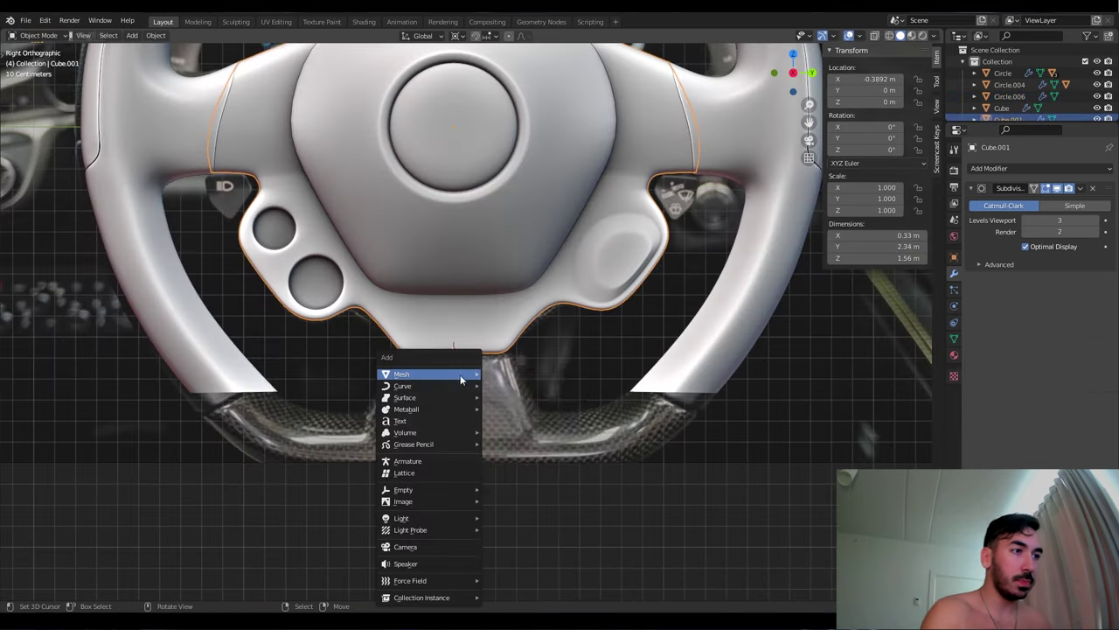
click(501, 386)
key(Tab)
key(s)
click(475, 368)
key(g)
key(z)
click(475, 457)
Stretch the bottom block along Y and extrude its right end along the photo's lower rim up to the grip
key(s)
key(y)
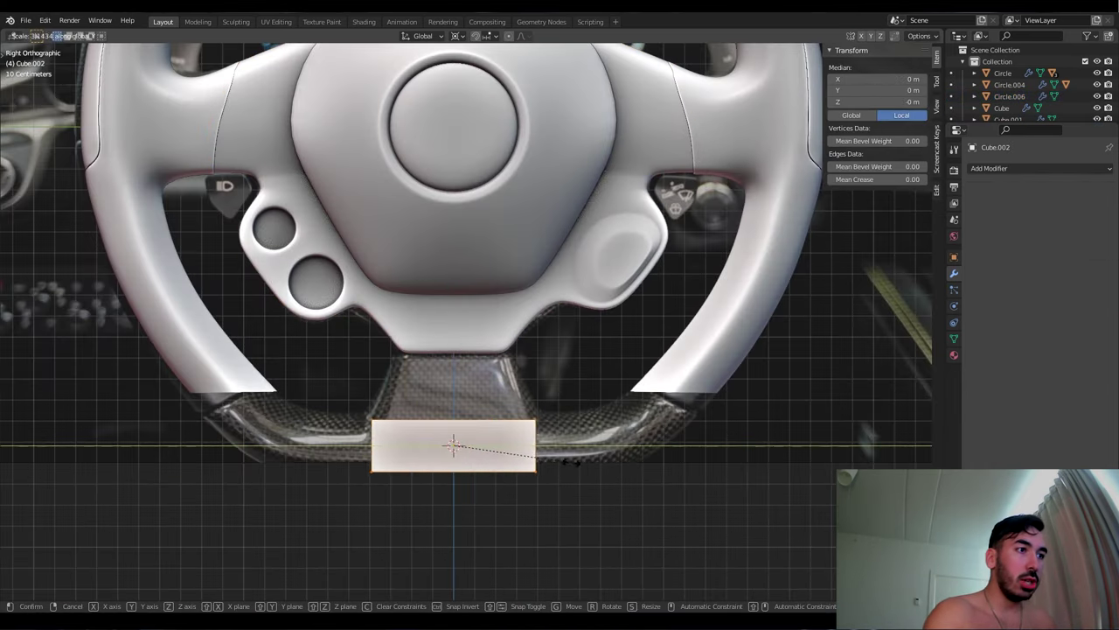
click(539, 456)
key(alt+z)
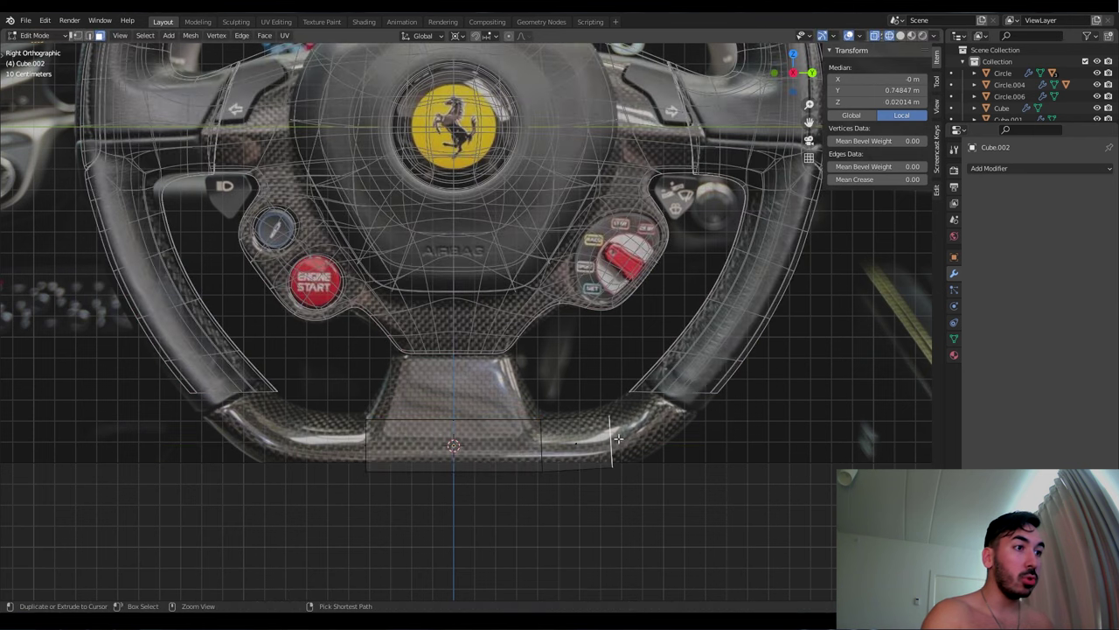
scroll(528, 412, down, 2)
scroll(669, 393, up, 2)
key(alt+z)
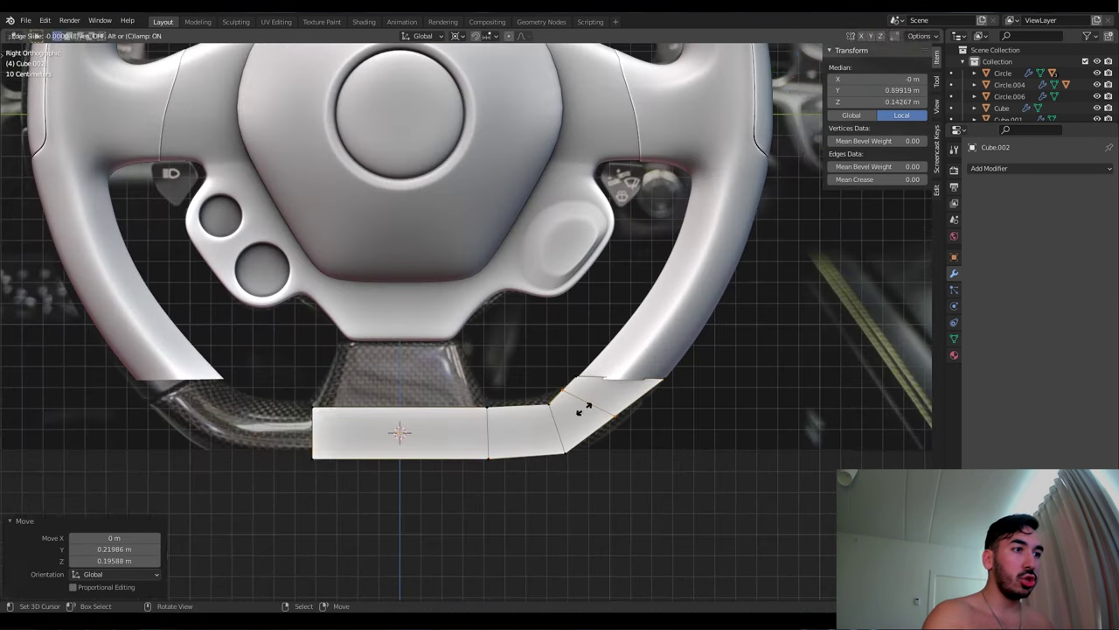
key(alt+z)
key(e)
click(598, 468)
key(ctrl+z)
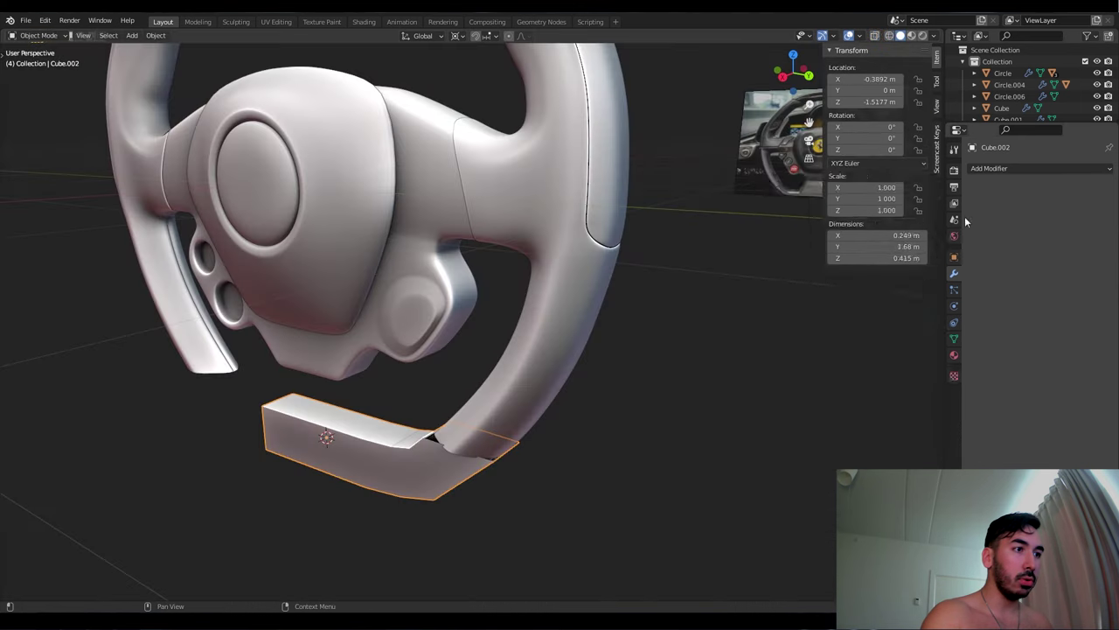
Add a level 1 Subdivision Surface modifier to the bottom rim piece and scale its mesh along X
key(ctrl+1)
key(s)
key(x)
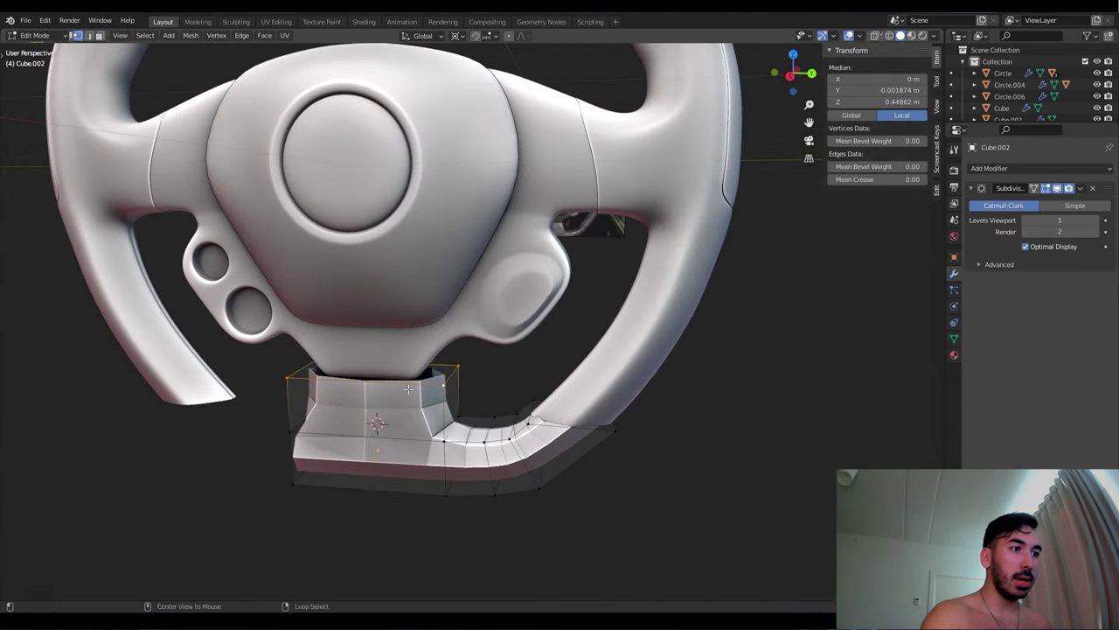
scroll(529, 463, up, 1)
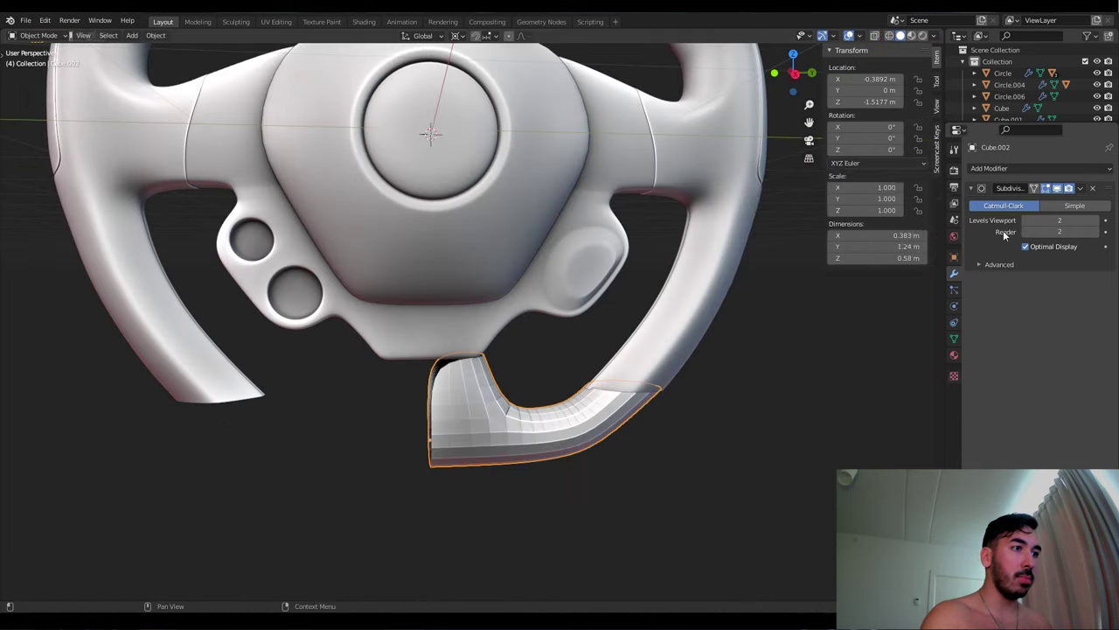
Add a Mirror modifier on the Y axis to the bottom rim piece and shade it smooth
click(997, 168)
click(873, 291)
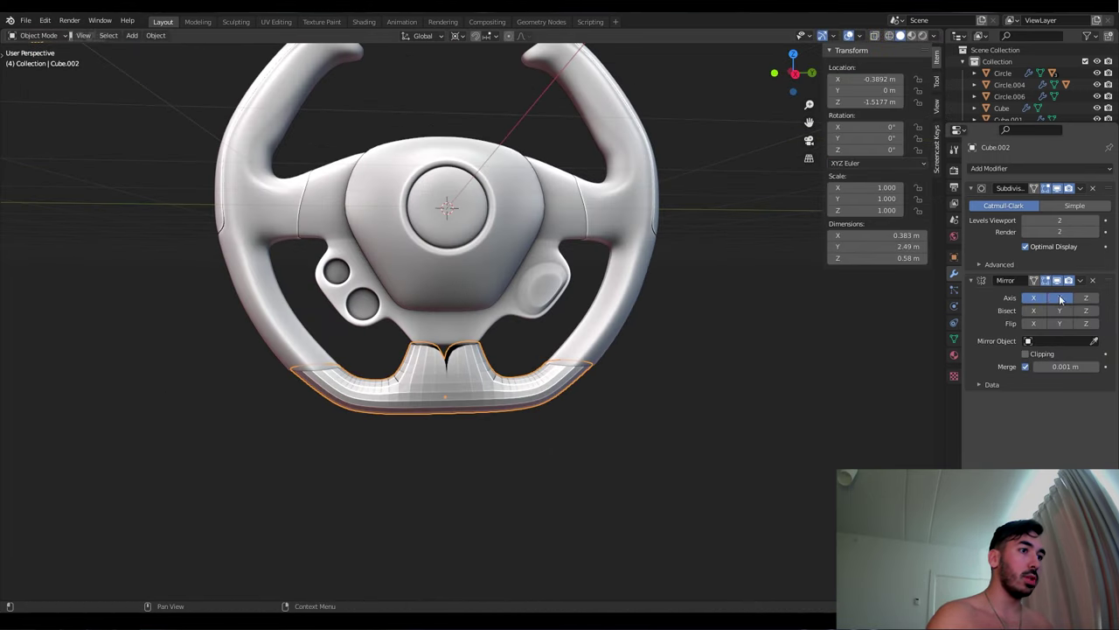
key(Tab)
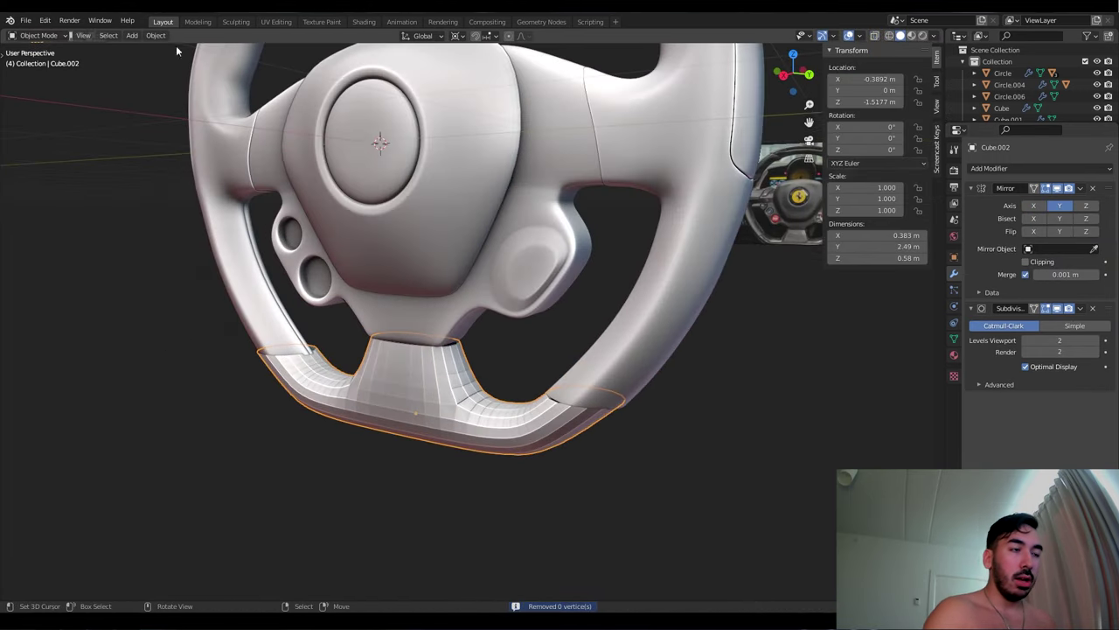
click(155, 35)
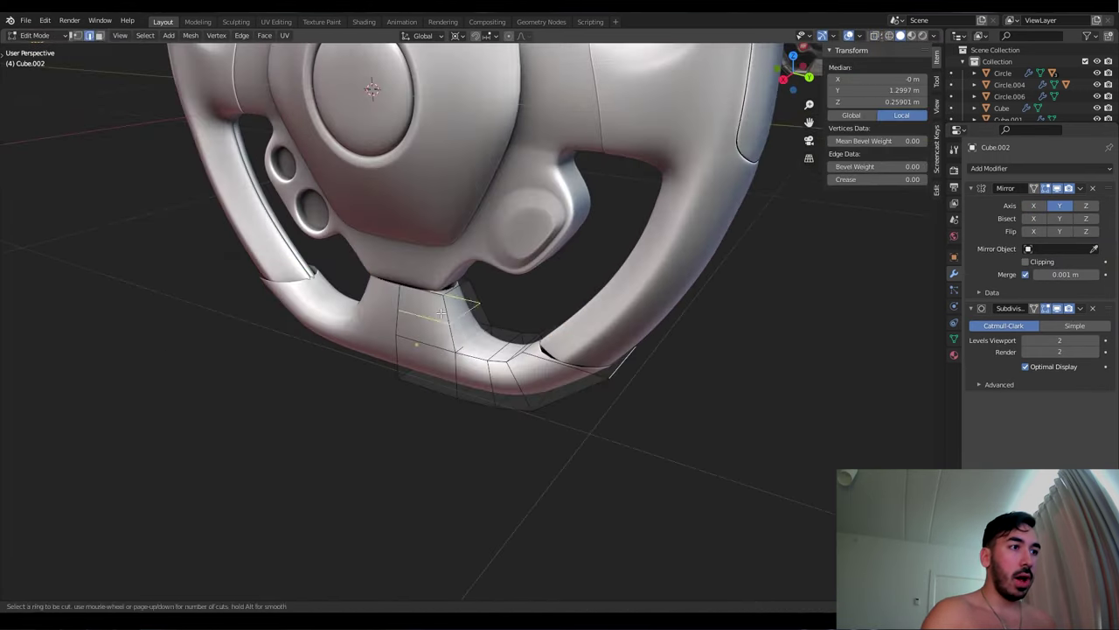
Sharpen the lower spoke's corners with an extra edge loop near its top and slide the edge path along the bottom rim's inner curve
click(434, 305)
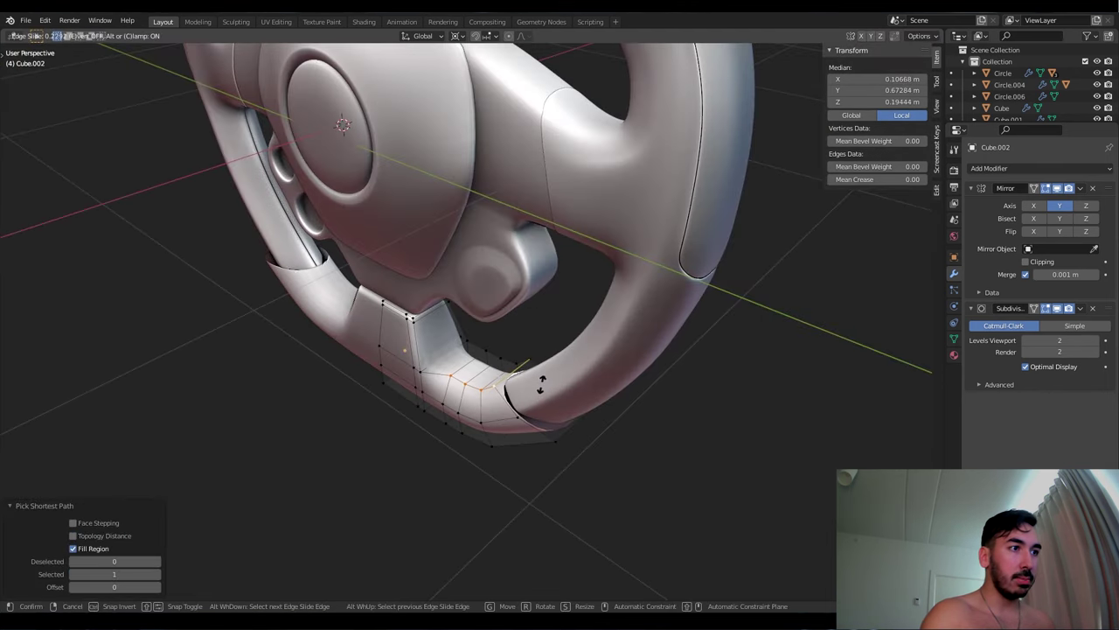
click(541, 385)
click(473, 339)
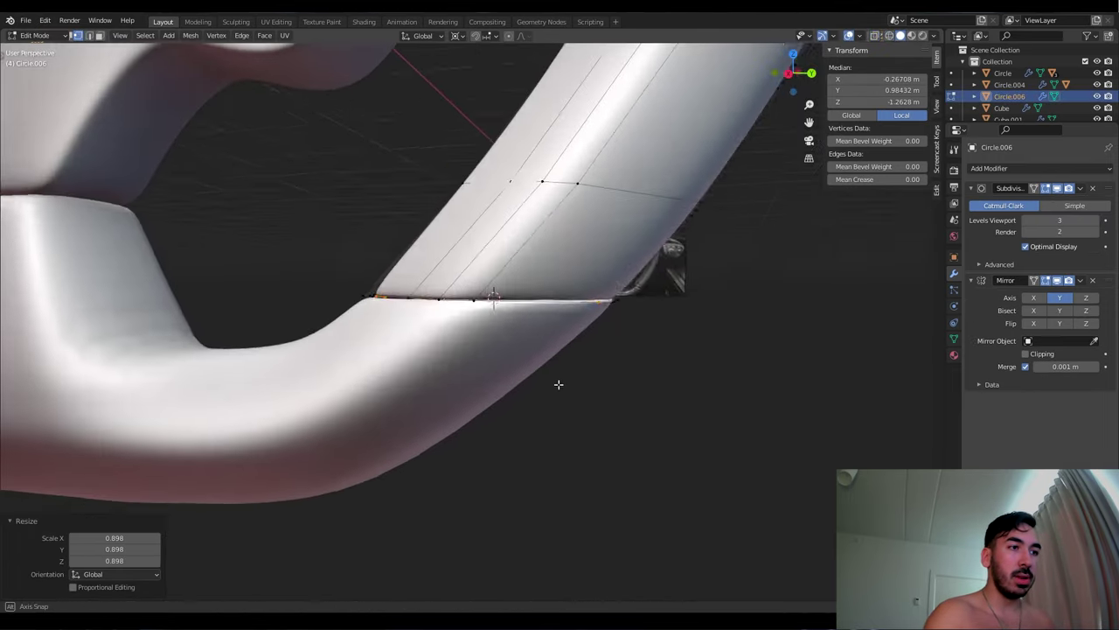
middle_drag(557, 382, 525, 348)
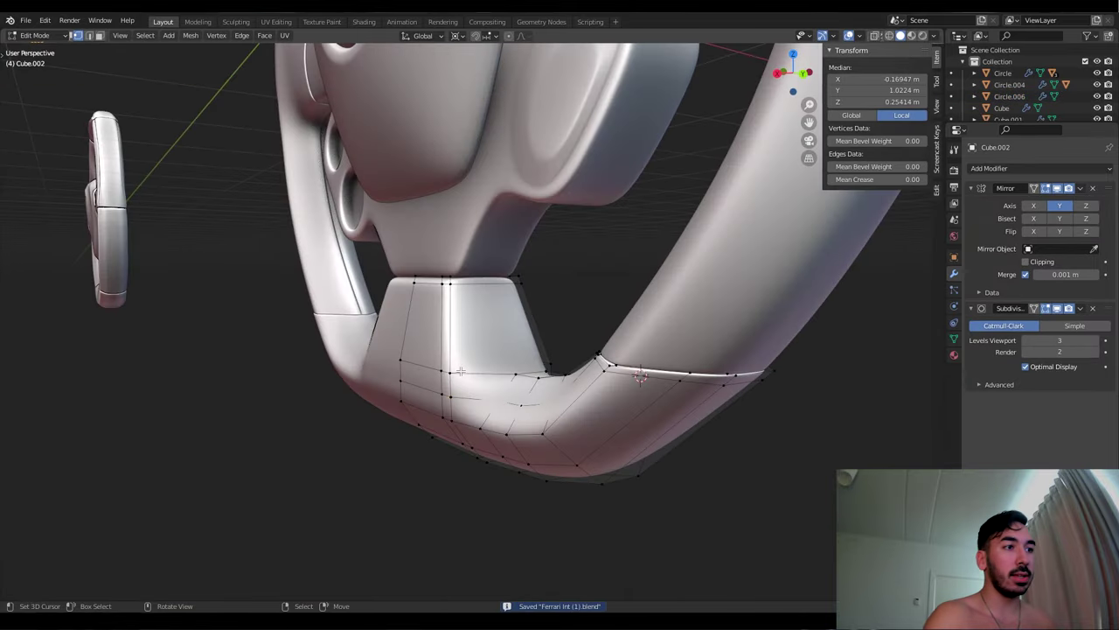
ctrl+shift+click(437, 376)
middle_drag(437, 376, 414, 350)
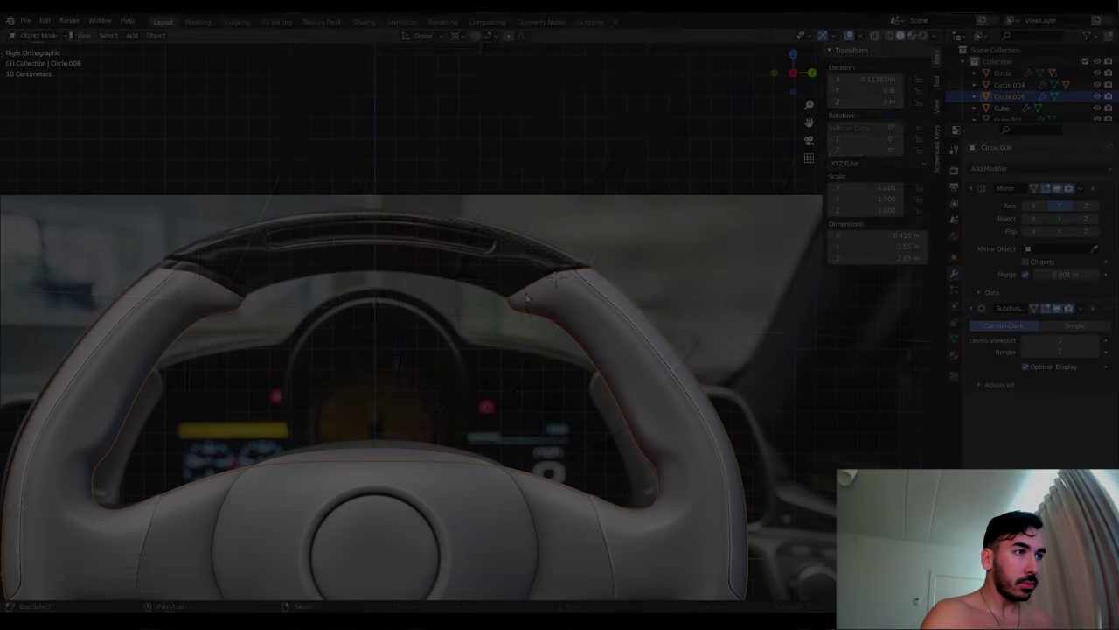
Add a cube, shrink it onto the rim's upper centre, split it along the centre line and delete its left half
key(shift+a)
click(600, 299)
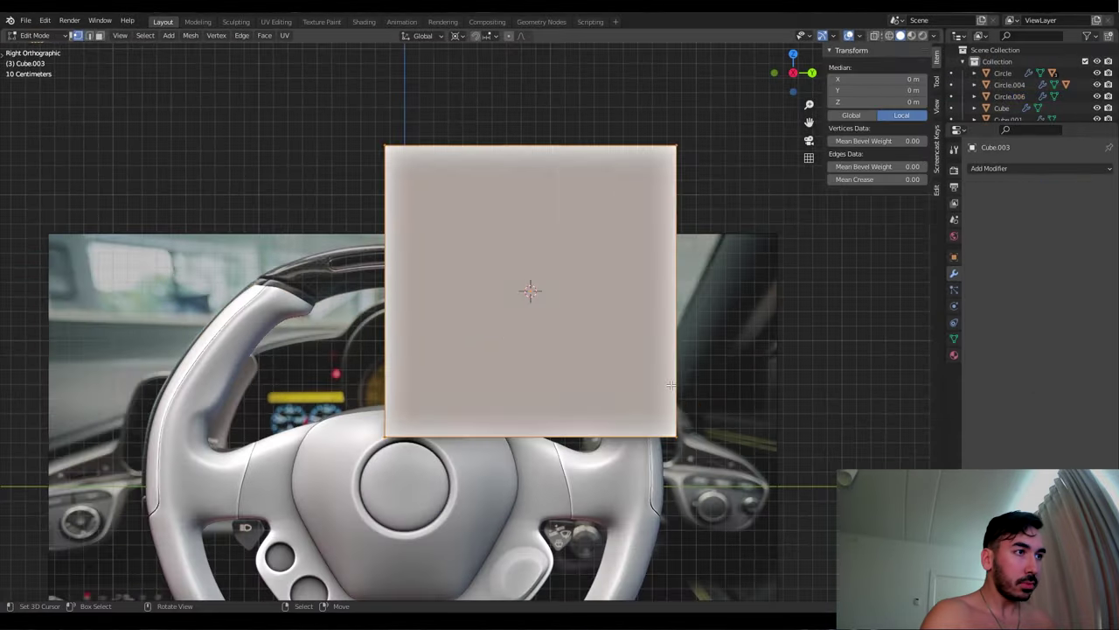
key(s)
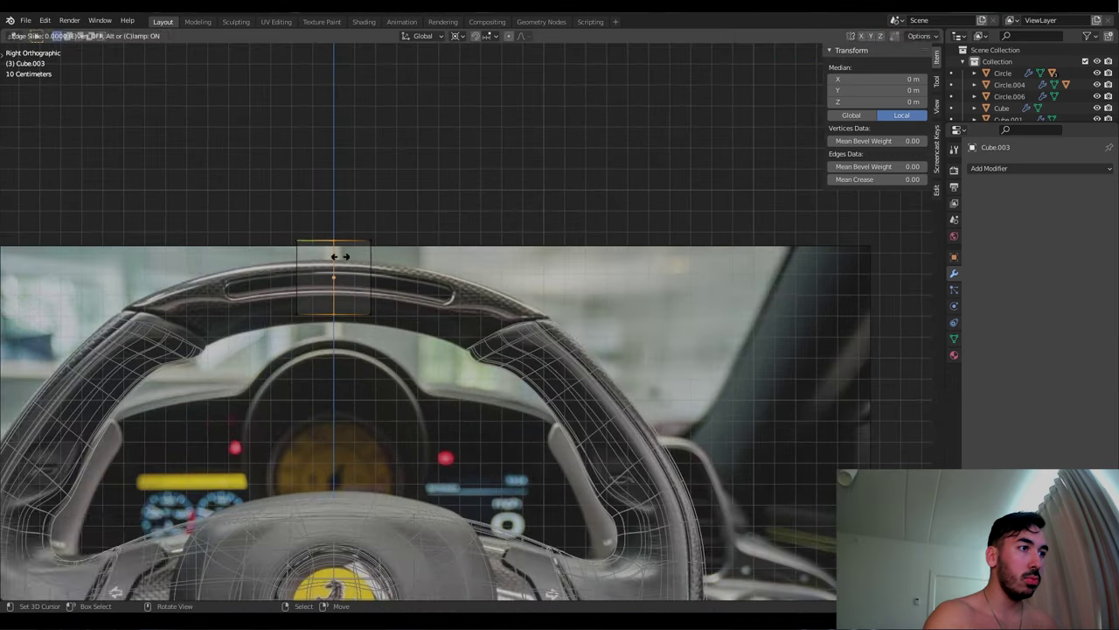
right_click(347, 286)
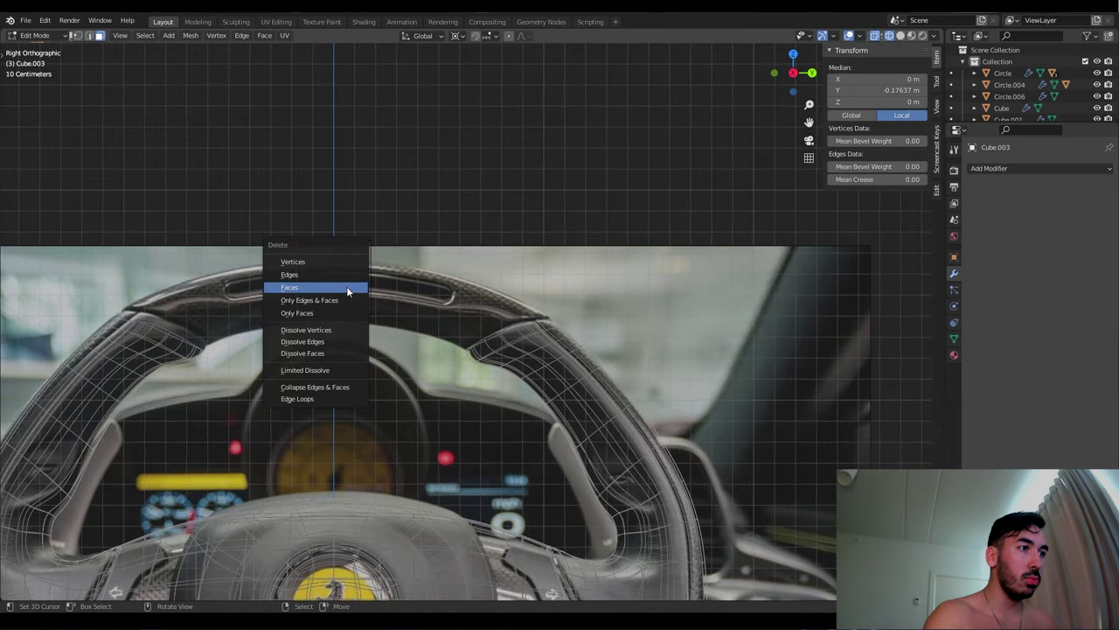
click(346, 286)
Scale the half cube's mesh along Z by 0.5
key(Tab)
key(s)
key(z)
key(0)
key(period)
key(5)
key(Return)
key(Tab)
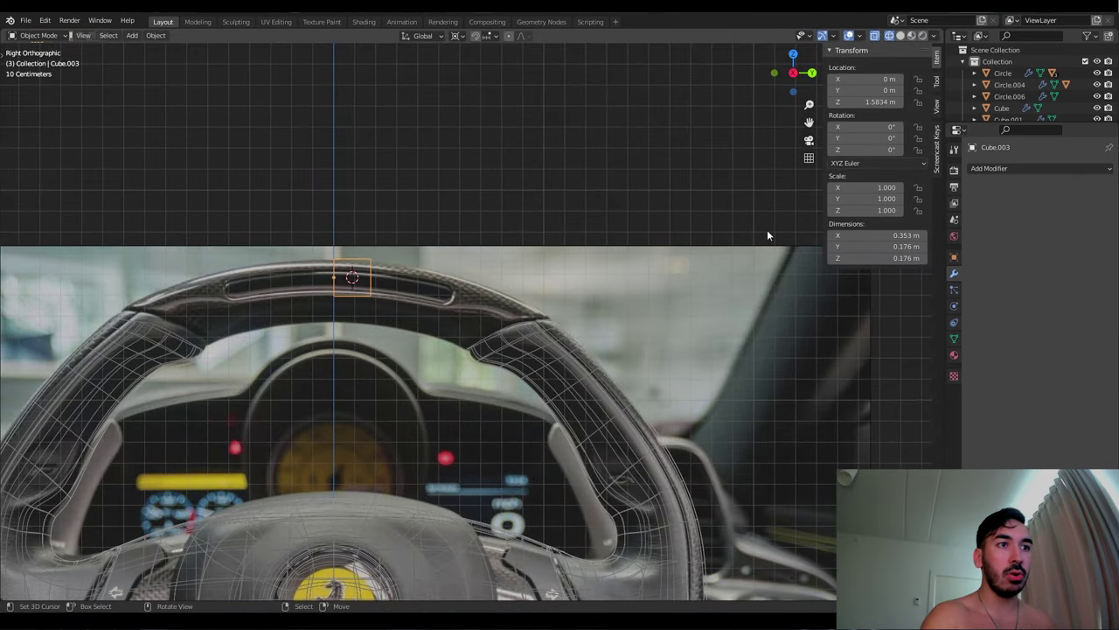
Add a Mirror modifier on the Y axis to the half cube and fit its mesh to the photo's upper rim
click(997, 168)
click(1041, 288)
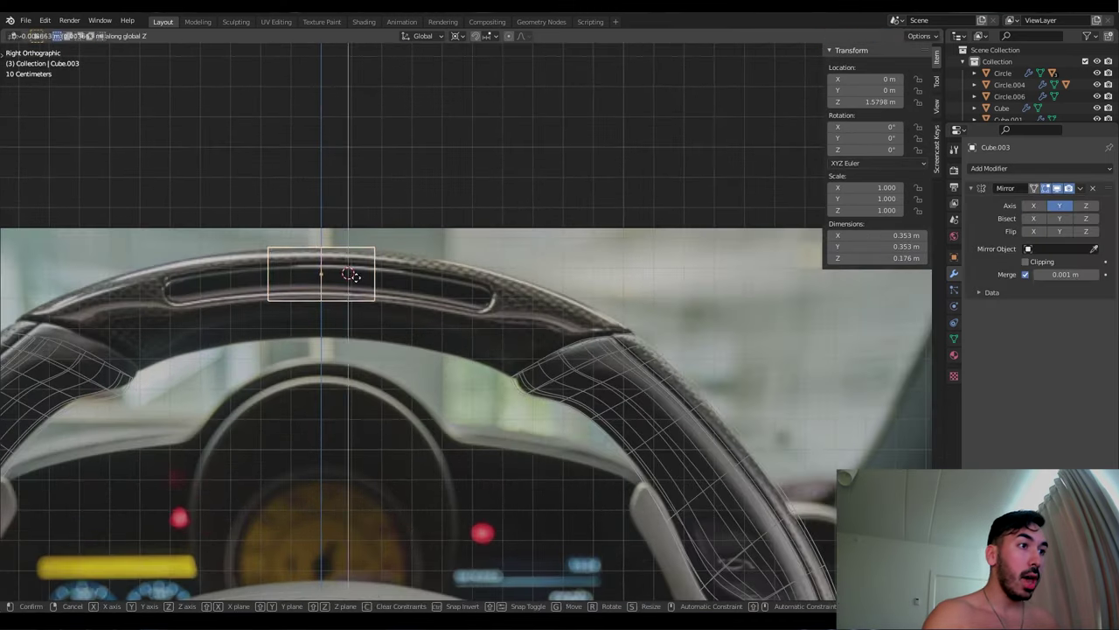
key(Tab)
key(g)
key(g)
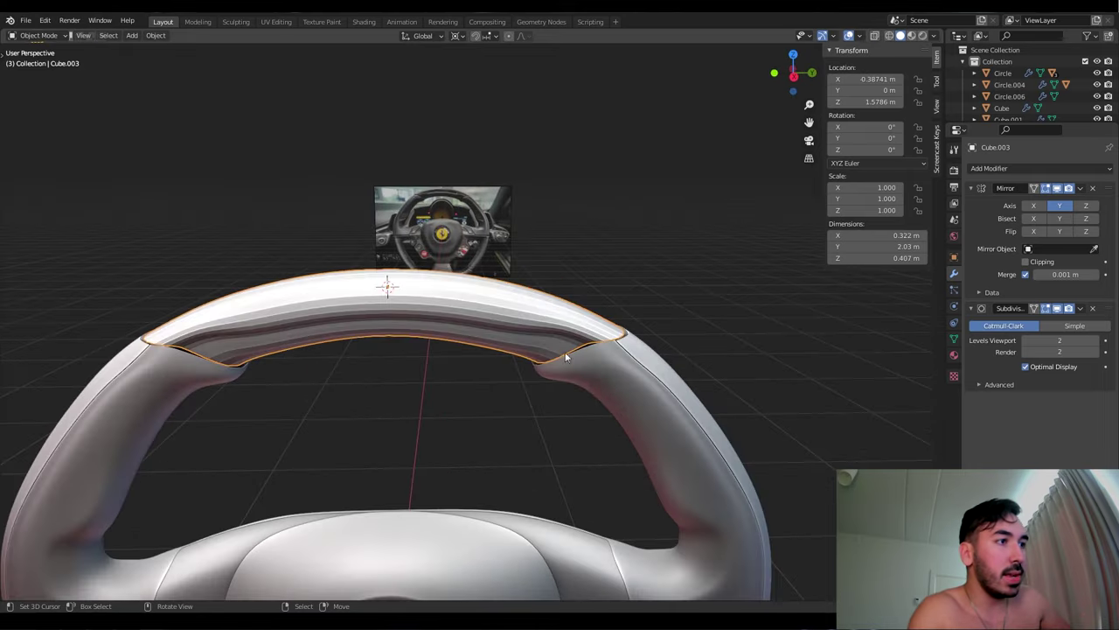
Inset the top section's upper front faces for the long slot and flatten the centre edge with a Y scale of 0
middle_drag(433, 308, 501, 298)
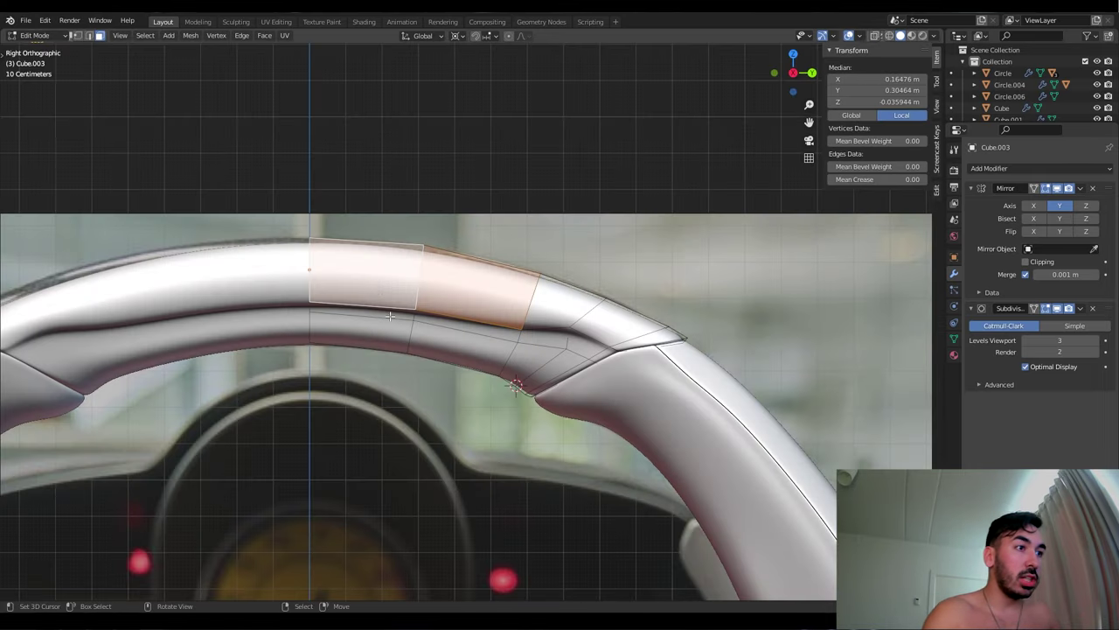
key(g)
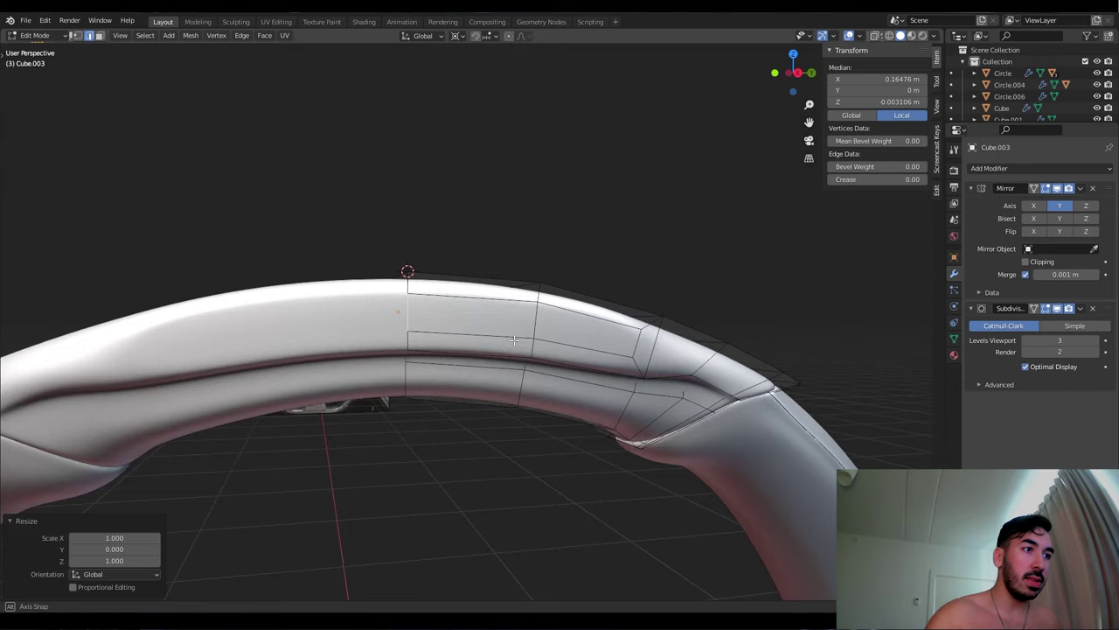
middle_drag(560, 350, 613, 368)
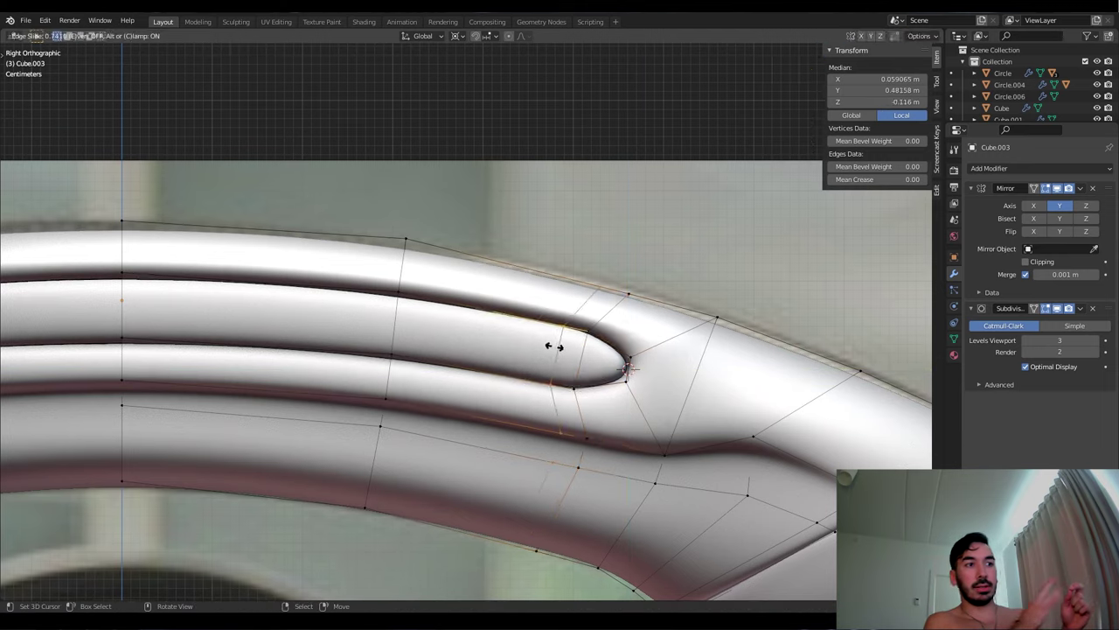
Slide the edge loops and vertices at the slot's right end to match its rounded outline in the photo
click(602, 359)
key(alt+z)
key(alt+z)
key(g)
click(592, 399)
key(g)
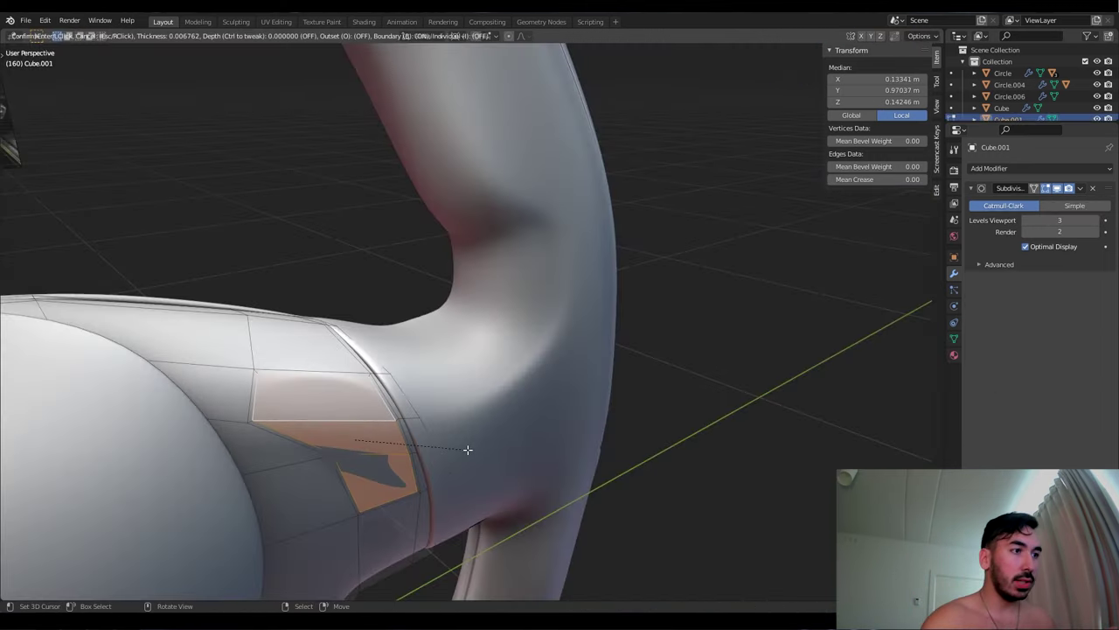
Inset the right spoke's faces as a button recess and replace the hub's upper left part with a mirrored copy of its upper right
click(467, 449)
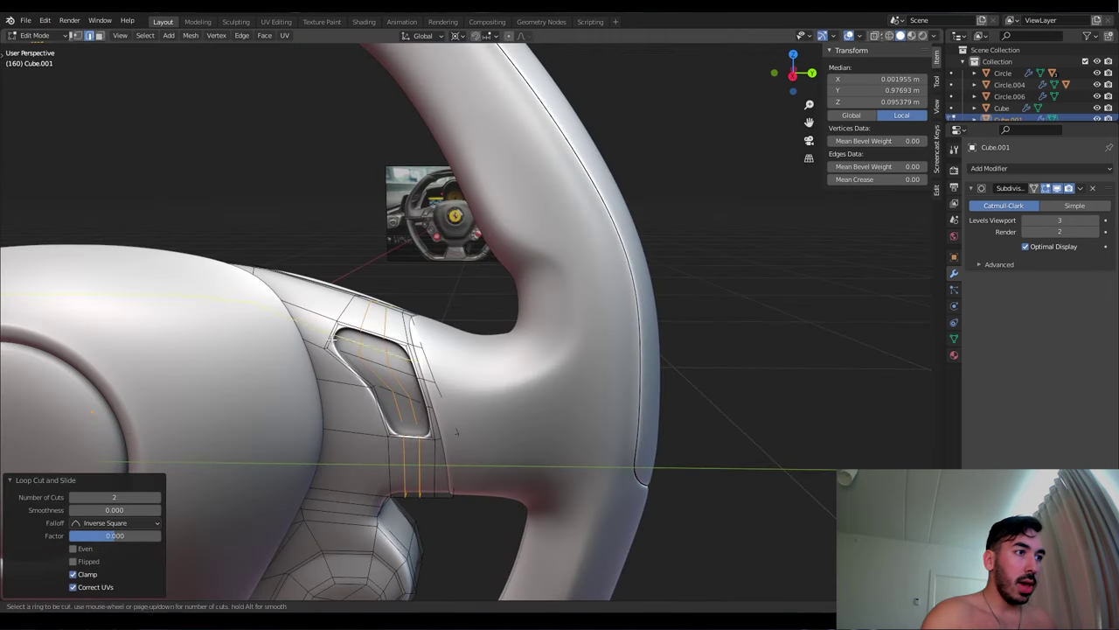
key(3)
key(KP_3)
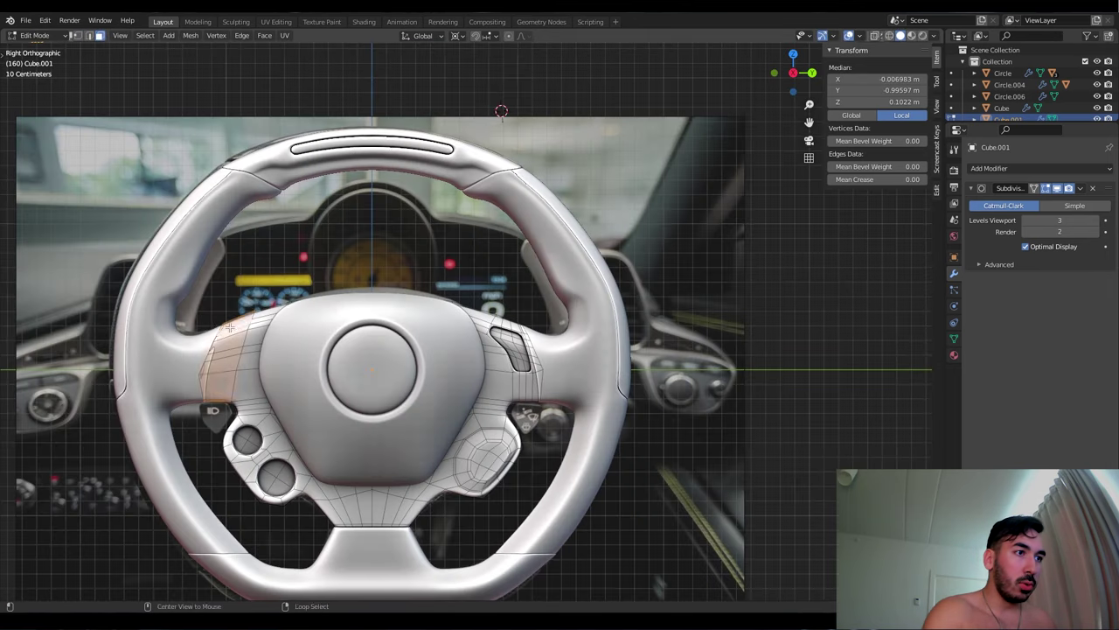
key(alt+z)
key(b)
drag(203, 280, 299, 395)
key(alt+a)
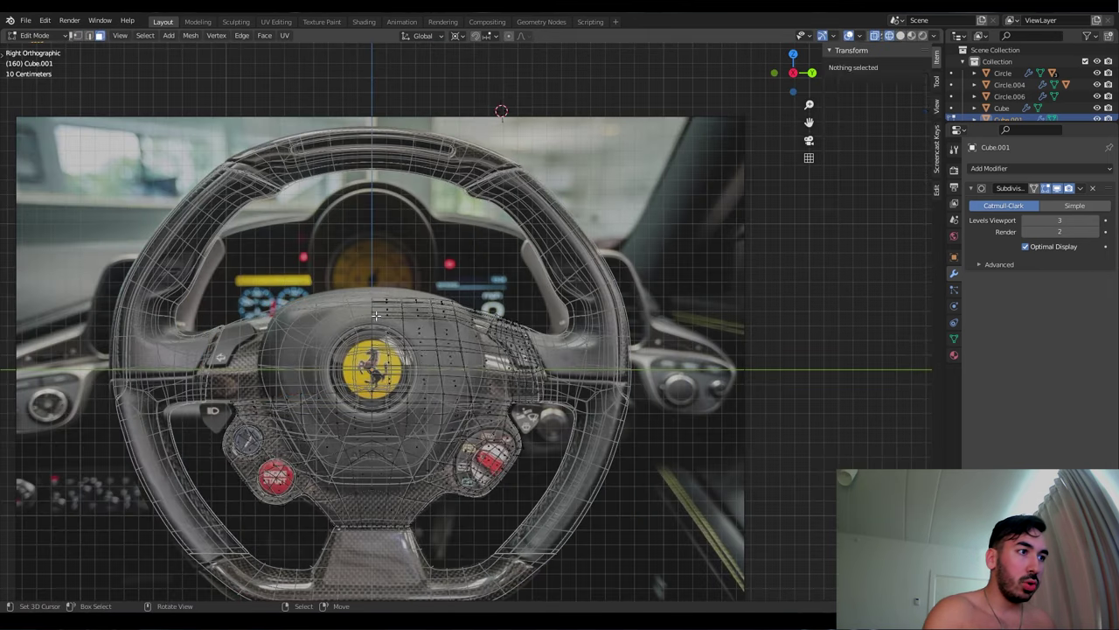
drag(581, 382, 581, 382)
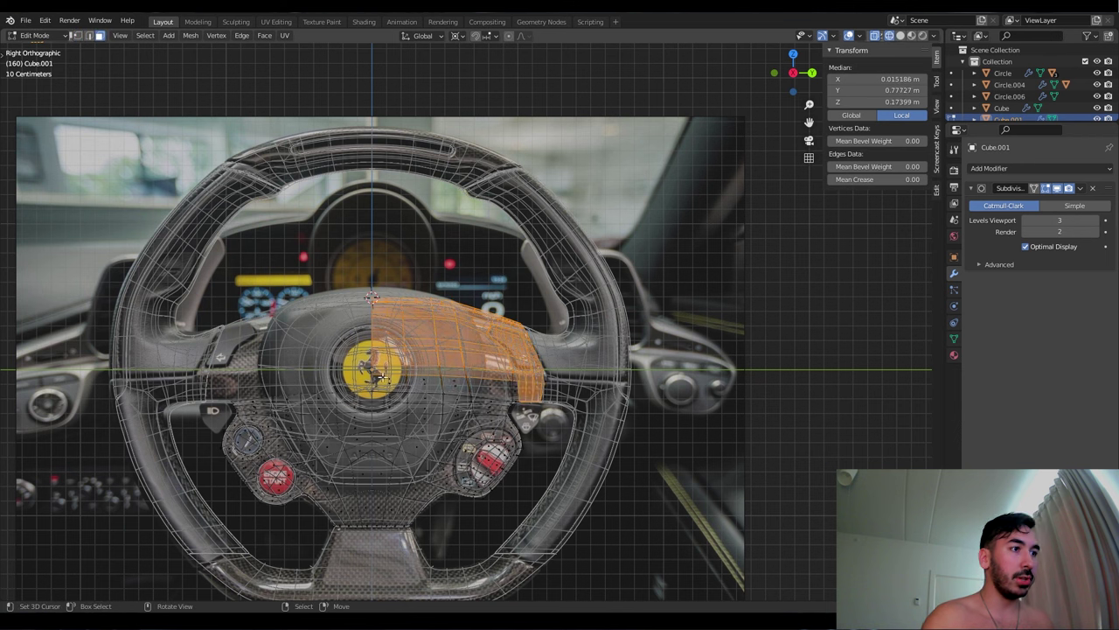
ctrl+shift+click(149, 333)
Separate the right spoke's recess faces into their own object and select it
key(alt+z)
scroll(437, 376, up, 4)
middle_drag(350, 350, 496, 398)
key(alt+z)
key(alt+z)
key(p)
click(461, 378)
key(Tab)
click(454, 371)
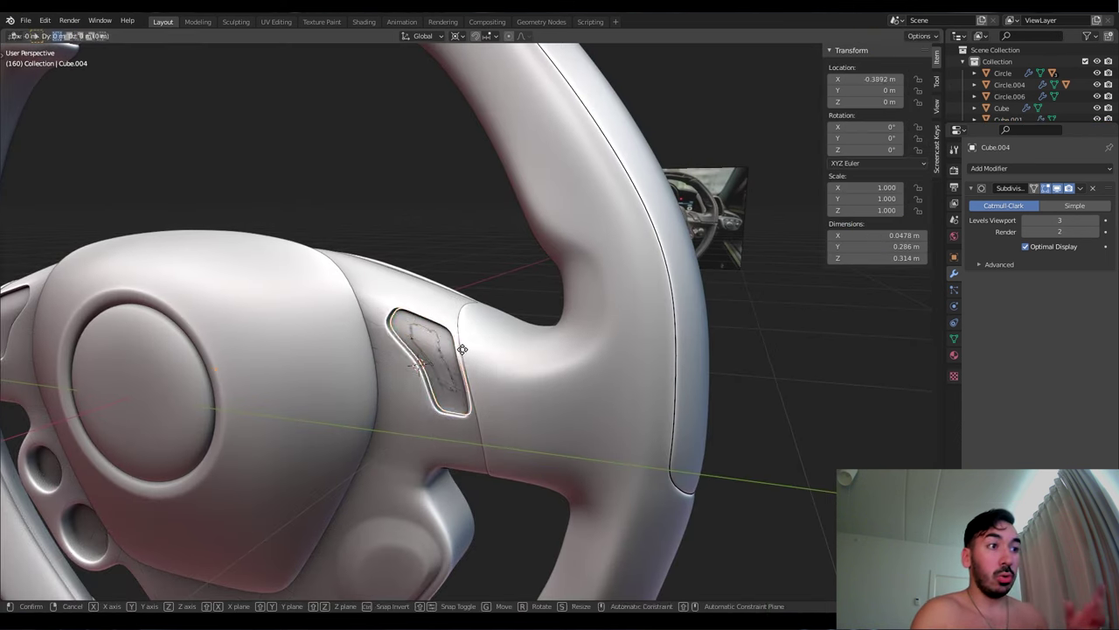
Move the separated spoke button along X and extrude its faces by 0.02423 m to give it thickness
key(g)
key(x)
click(462, 355)
key(Tab)
middle_drag(461, 355, 449, 357)
click(445, 349)
scroll(445, 349, up, 3)
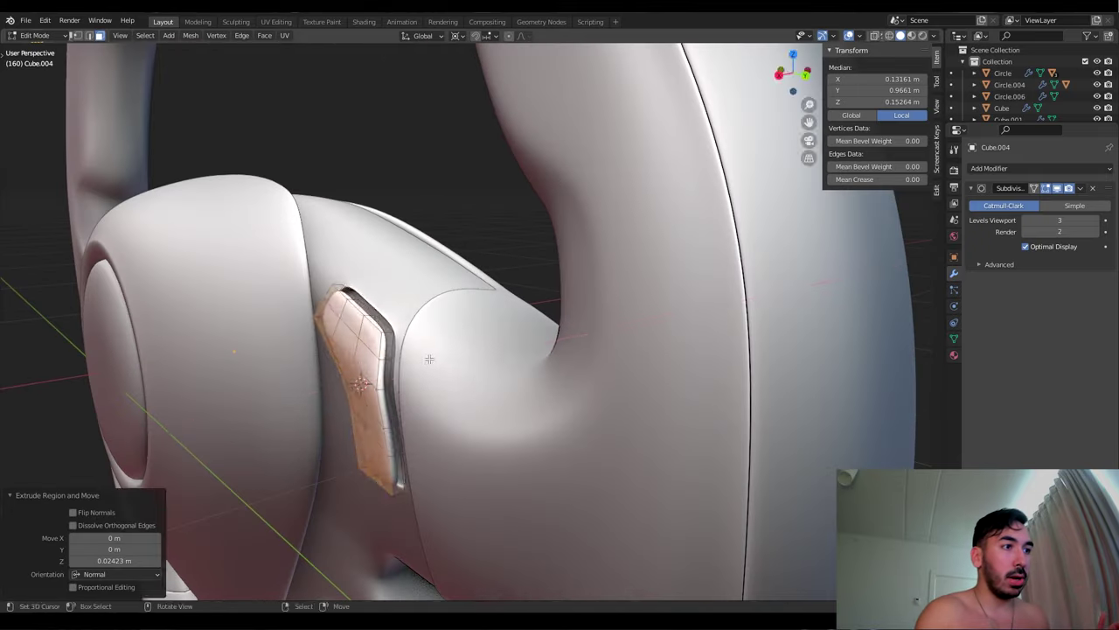
right_click(435, 362)
click(436, 362)
key(Tab)
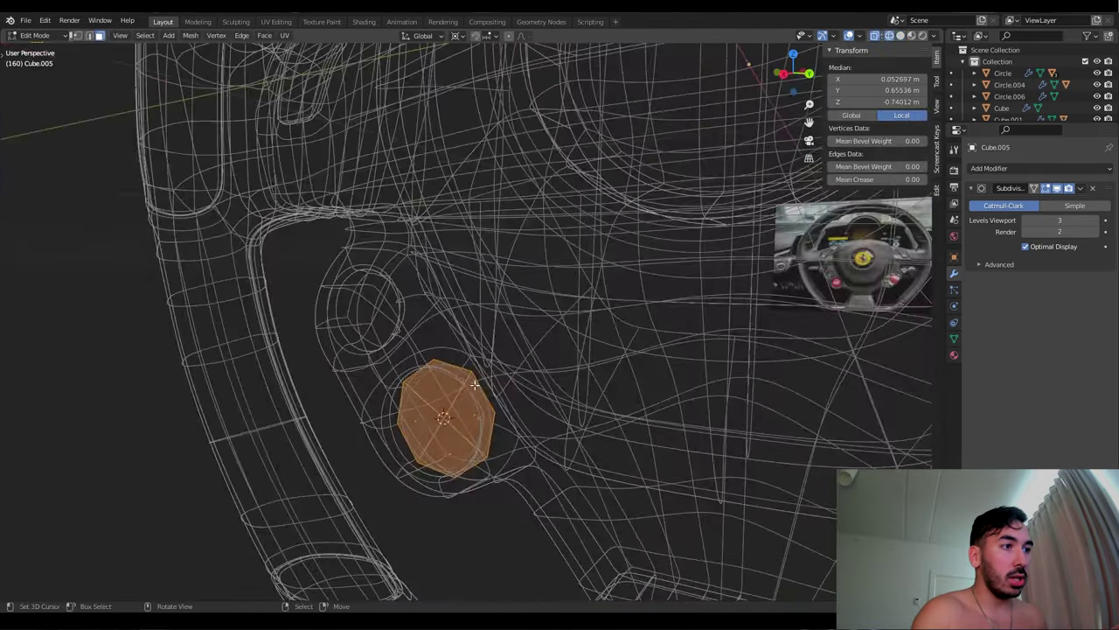
Move the lower round button's face along X and snap the 3D cursor to the upper round button's centre face
right_click(446, 407)
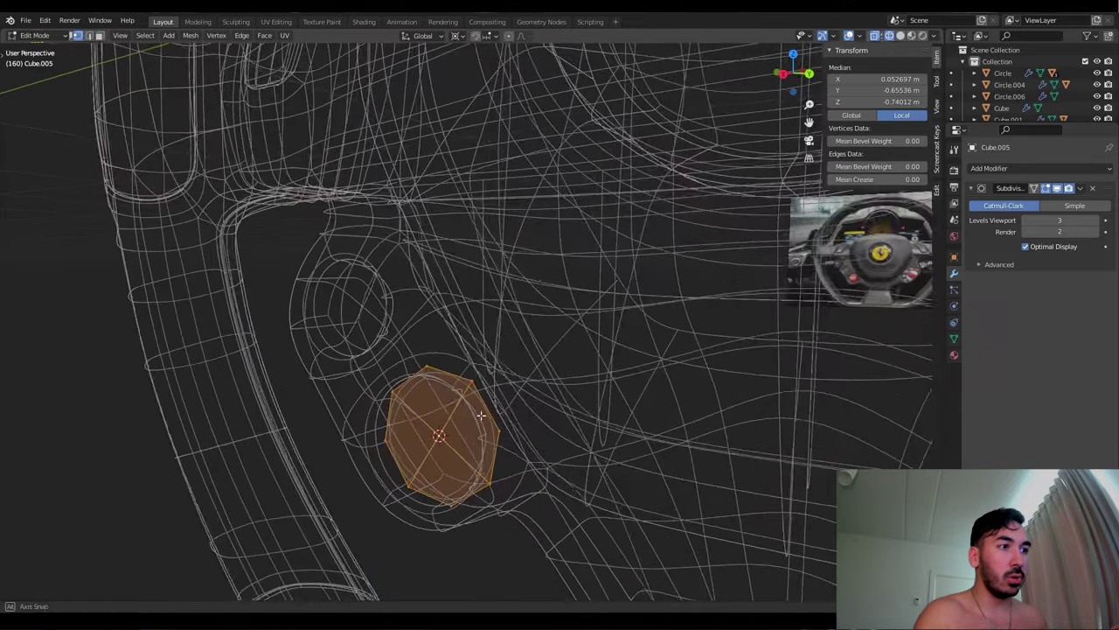
key(shift+z)
key(g)
key(x)
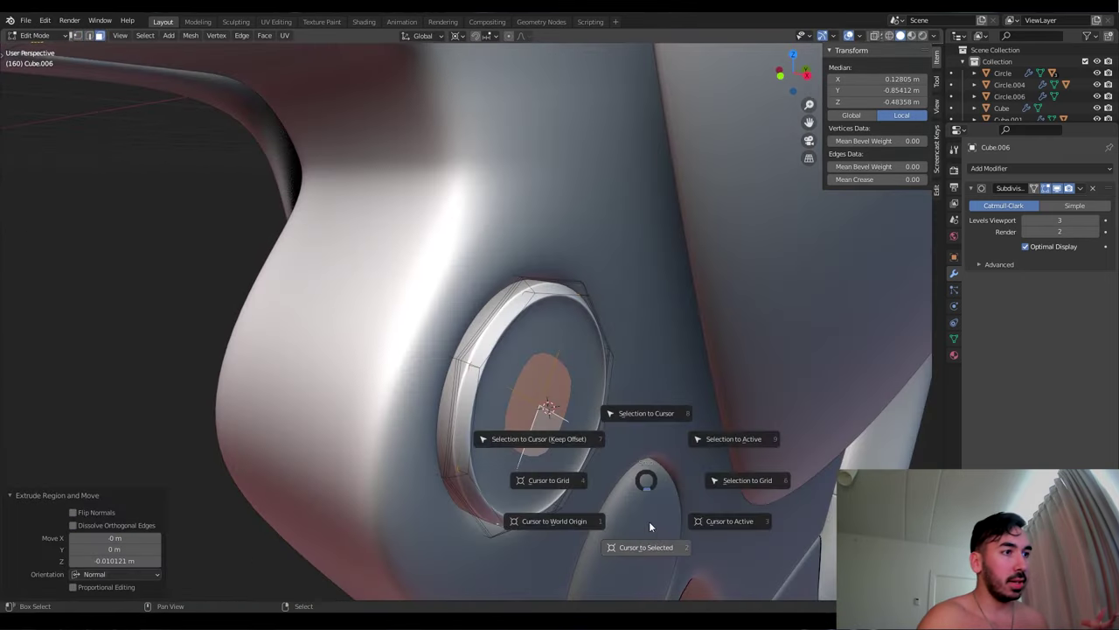
click(648, 521)
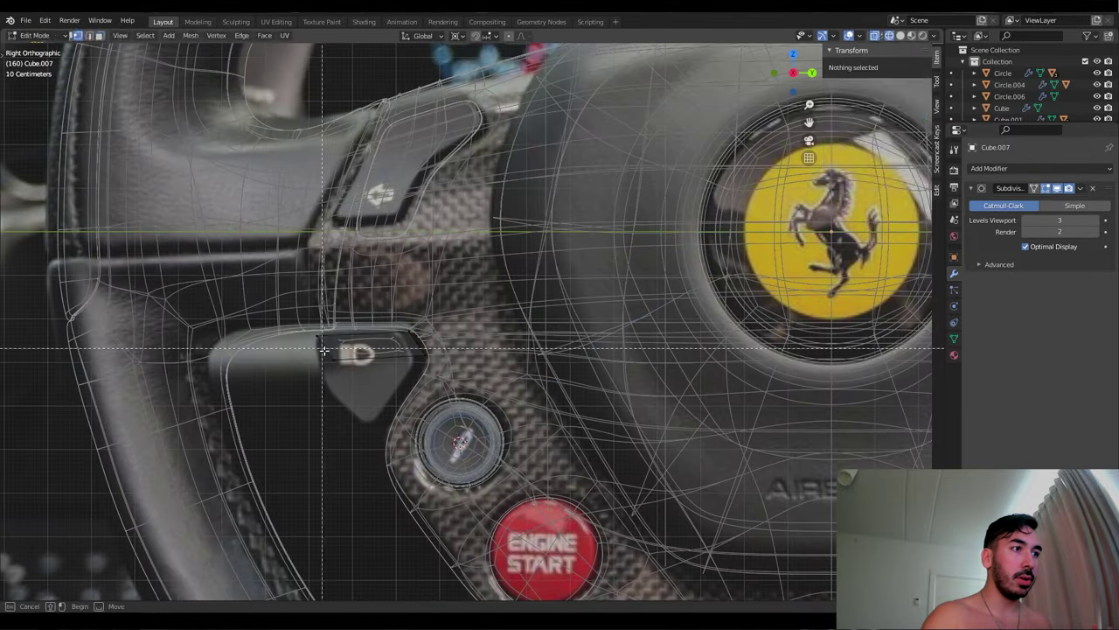
Bevel and move the headlight button's corner vertices to match the photo, and duplicate the button for the opposite spoke
drag(324, 349, 388, 424)
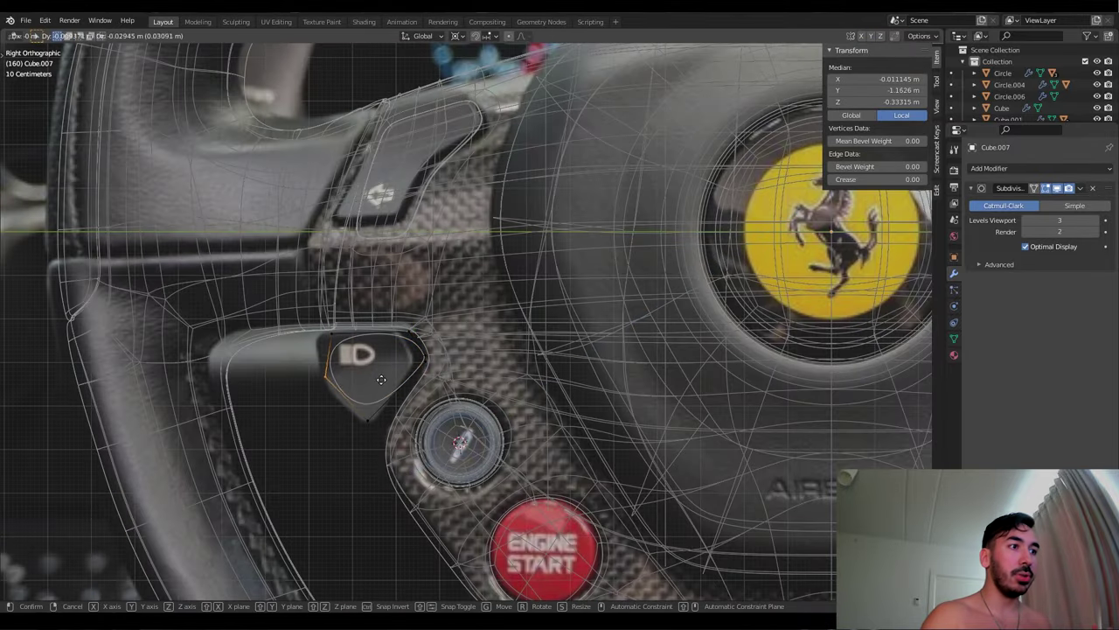
key(ctrl+b)
click(391, 420)
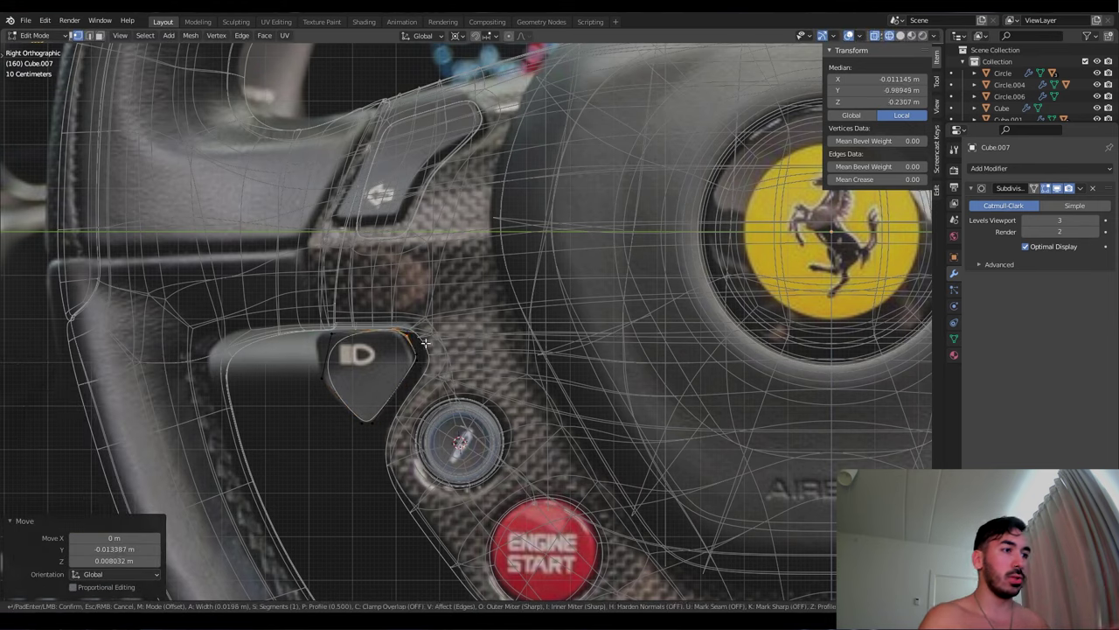
key(ctrl+b)
right_click(393, 429)
right_click(430, 271)
middle_drag(392, 429, 483, 352)
key(Escape)
scroll(504, 322, down, 4)
key(shift+d)
key(s)
Add a plane on the right control pod, rotate it 90° about Y, shrink it and scale its mesh by 0.482 along Y
scroll(488, 343, down, 3)
key(shift+a)
key(r)
key(y)
key(9)
key(0)
key(Return)
key(s)
click(442, 332)
key(Tab)
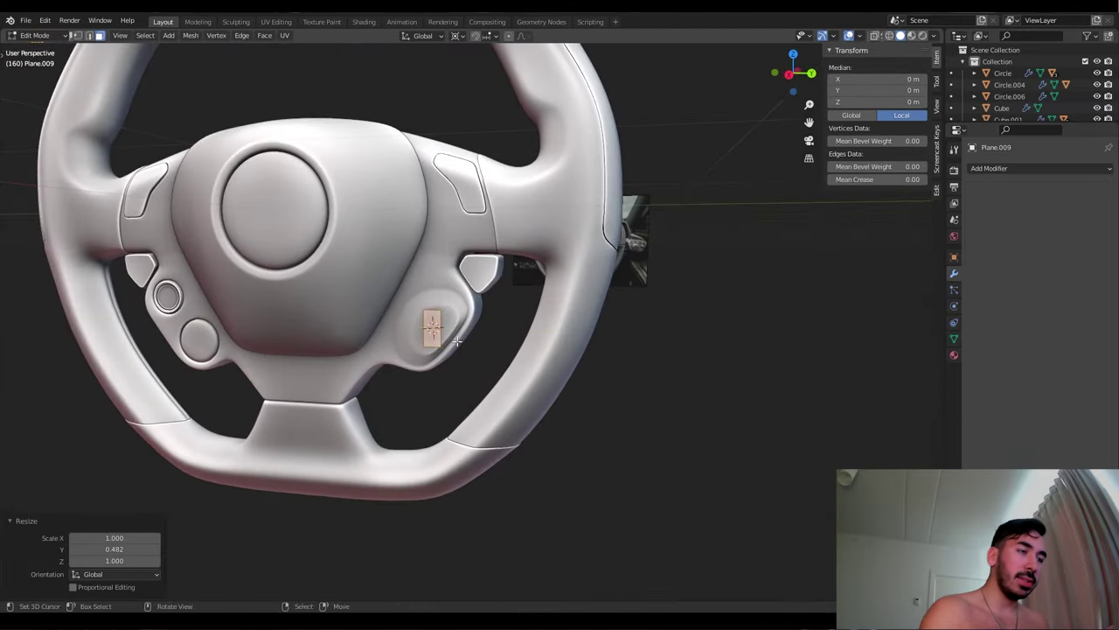
Shape the plane into a tall narrow strip below an octagonal hole outline, levelling the selected vertices with a Z scale of 0
scroll(457, 341, up, 5)
key(g)
key(z)
click(410, 374)
right_click(410, 374)
middle_drag(410, 374, 407, 320)
click(451, 342)
key(s)
key(z)
key(0)
key(Return)
scroll(407, 320, up, 2)
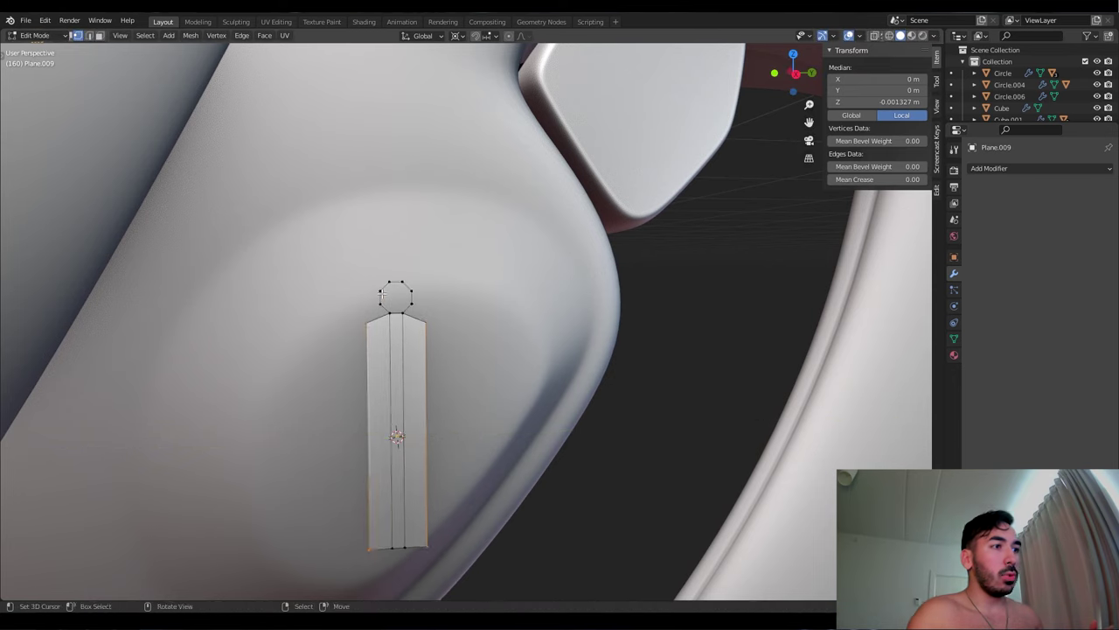
Extrude the octagon's edges outward into a ring and connect it to the widened strip below
key(e)
right_click(436, 367)
right_click(559, 433)
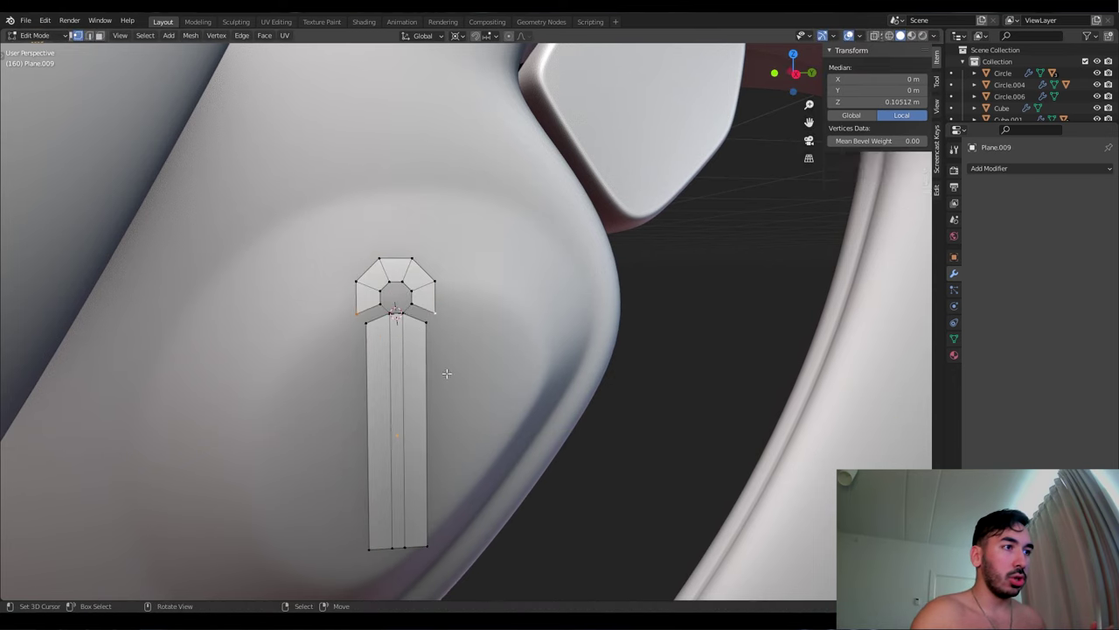
key(a)
key(s)
key(x)
click(475, 345)
key(shift+s)
click(416, 357)
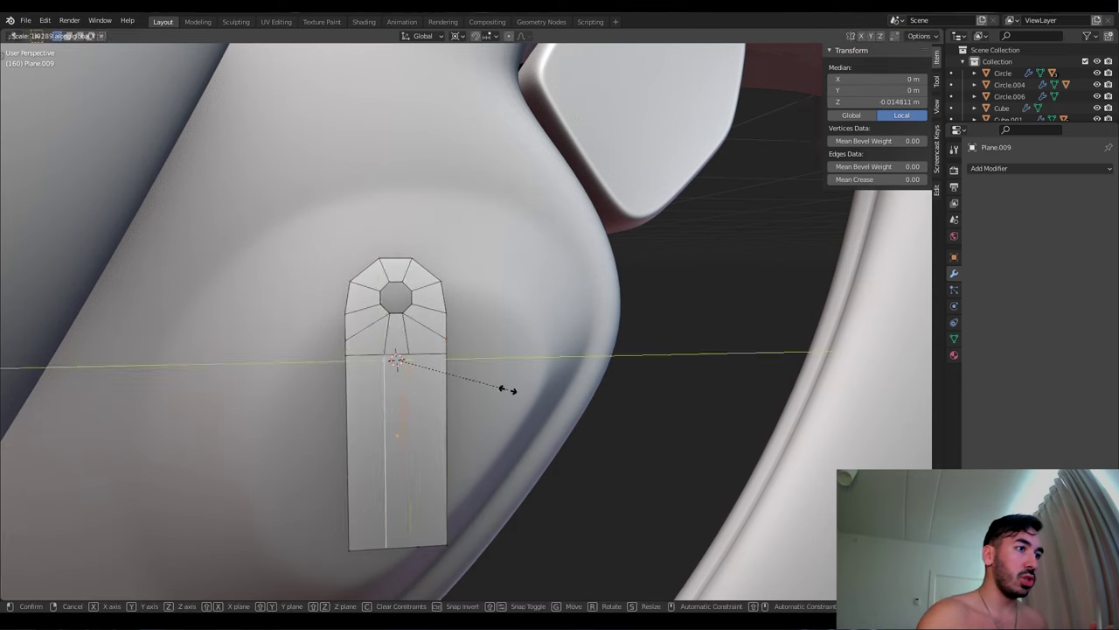
Open the knob's central slit and extrude the front faces to give the knob thickness
middle_drag(513, 388, 412, 362)
key(e)
click(350, 383)
key(e)
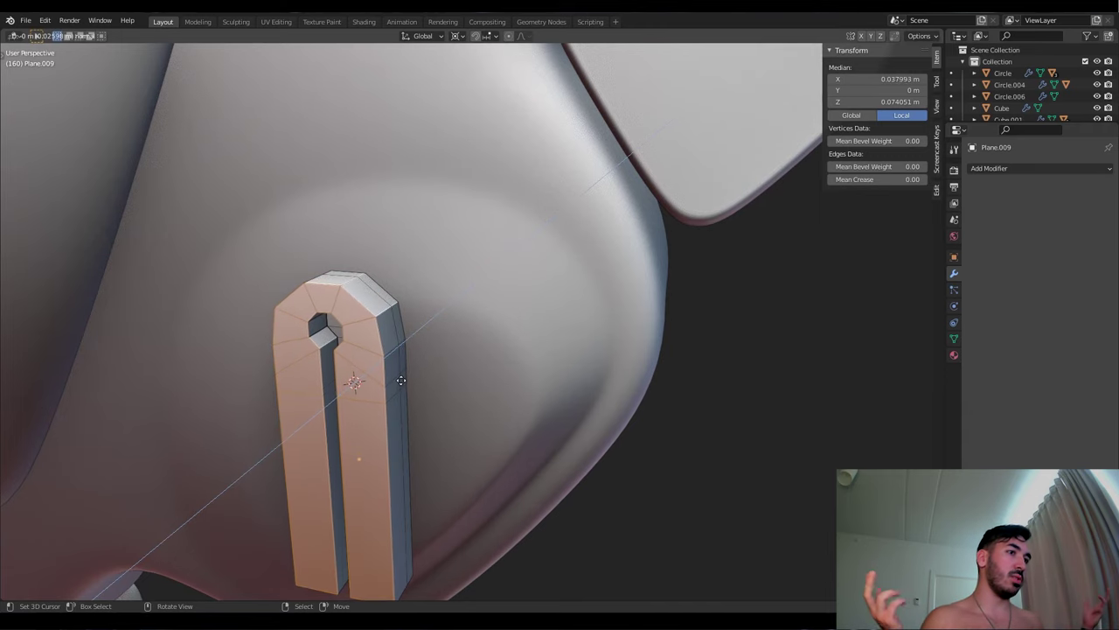
click(401, 379)
Taper the knob by rotating its left side edges -5° and its right side edges 5° in the right view
key(KP_3)
key(s)
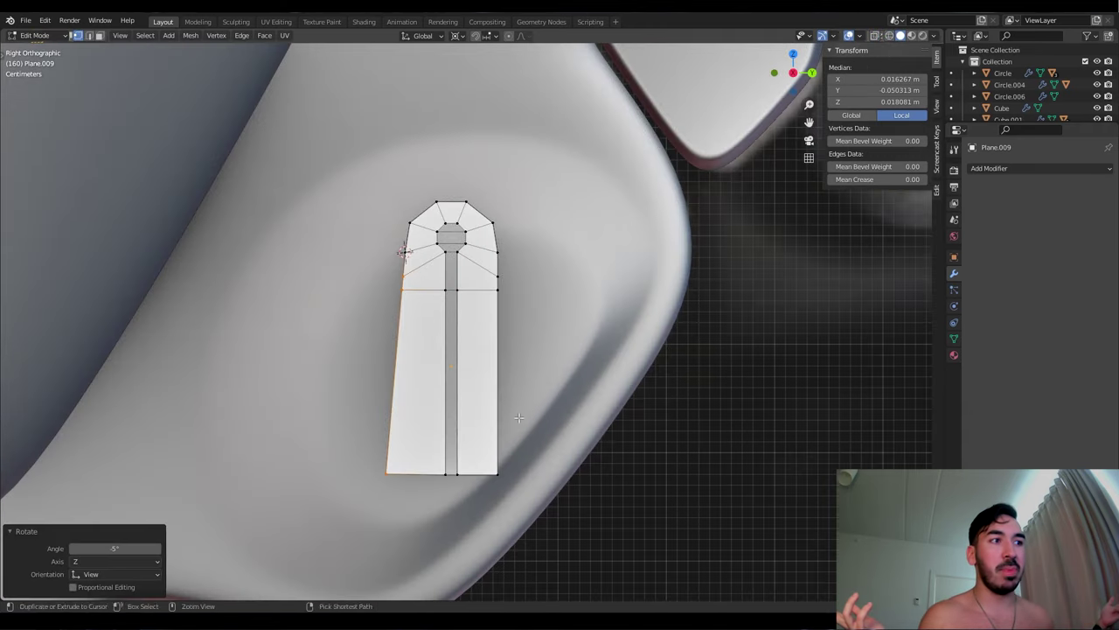
click(494, 254)
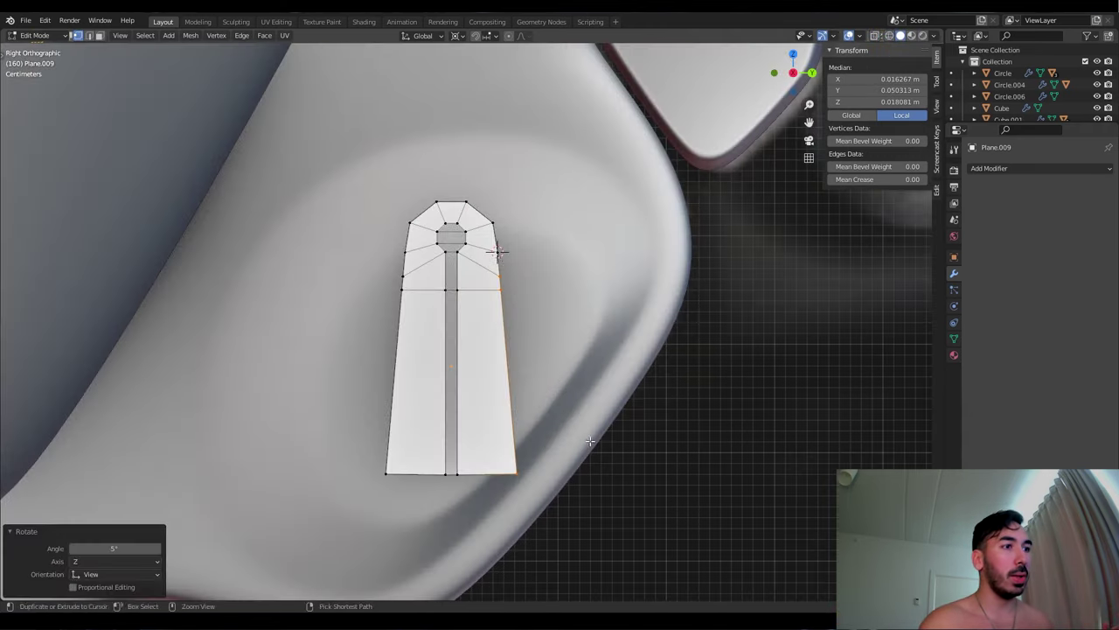
Shade the knob smooth, add a level 3 Subdivision Surface modifier and slide an edge loop close to its front edge
key(Tab)
middle_drag(490, 350, 524, 332)
click(156, 35)
click(196, 268)
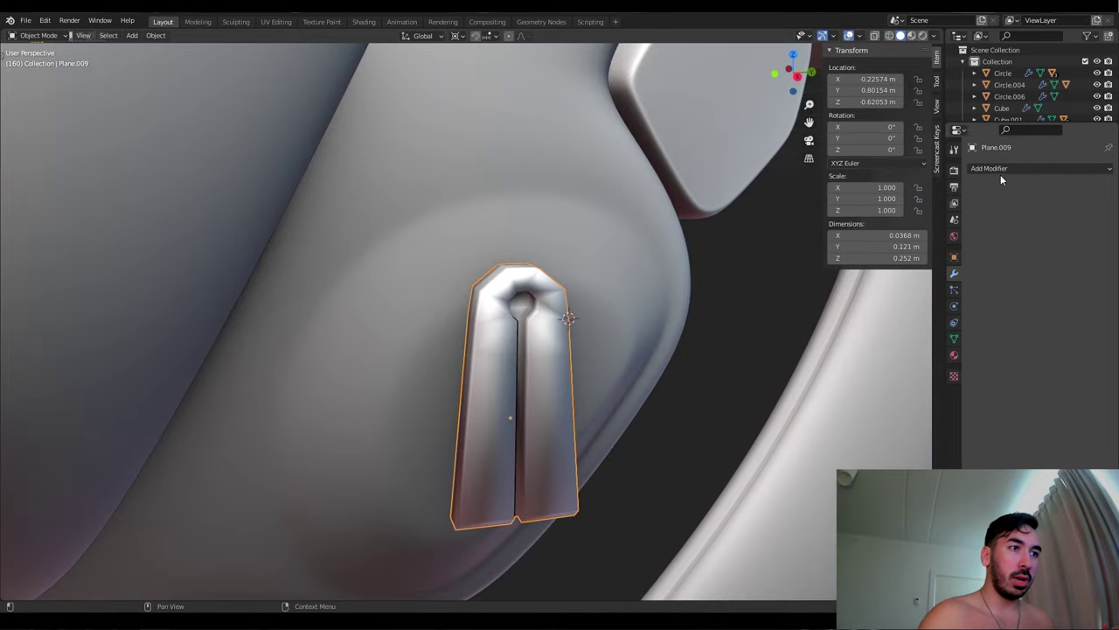
click(997, 169)
click(898, 367)
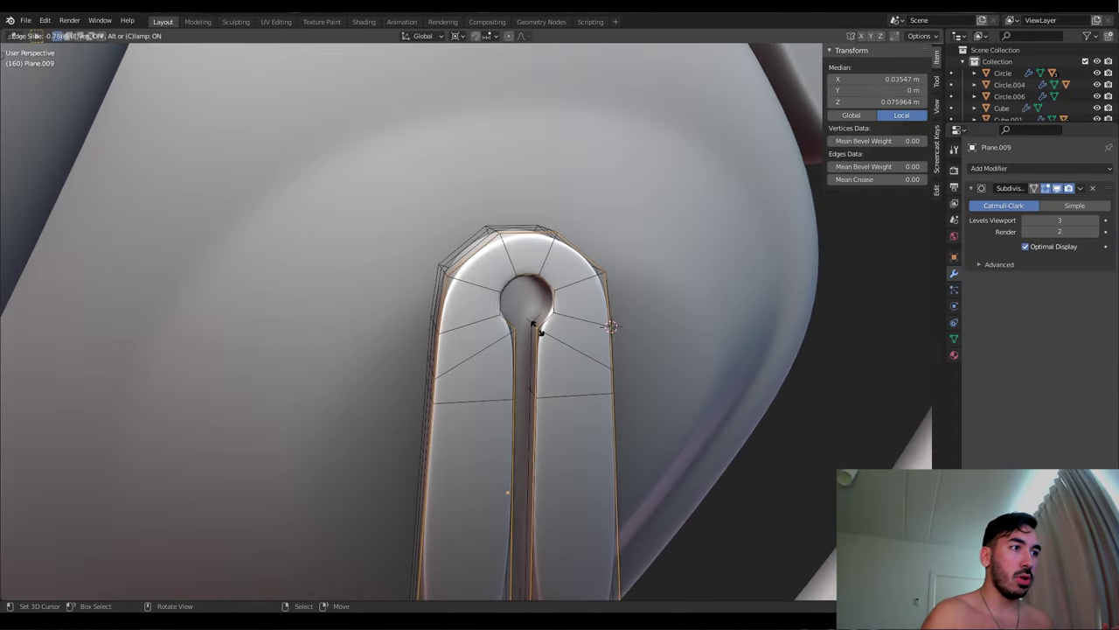
click(533, 327)
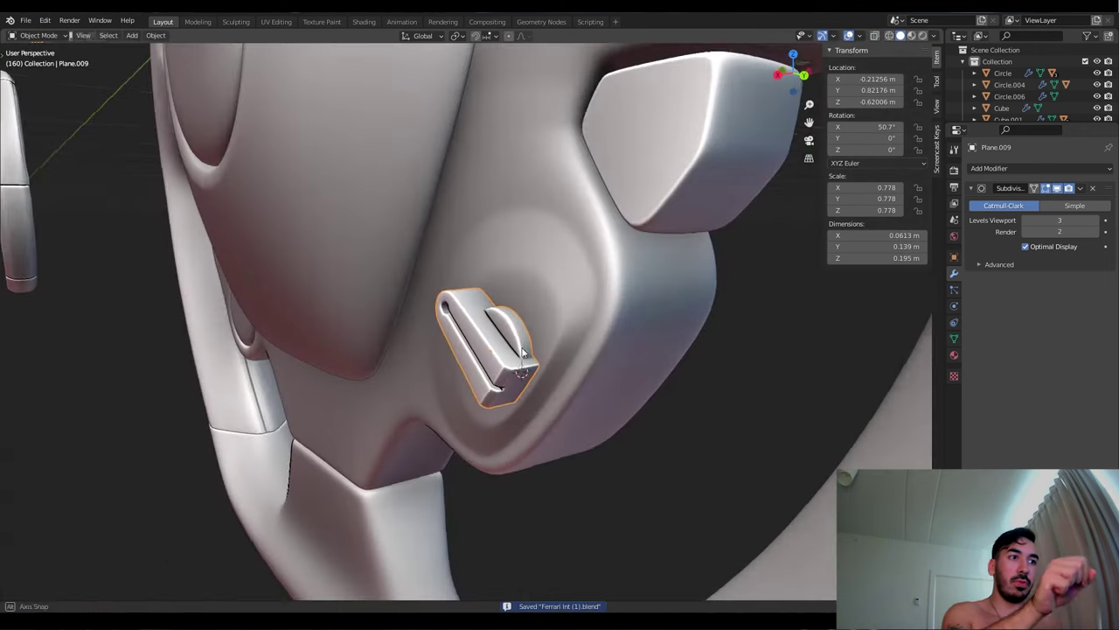
Parent the control knob and the headlight buttons to the steering wheel
scroll(584, 312, up, 3)
key(ctrl+p)
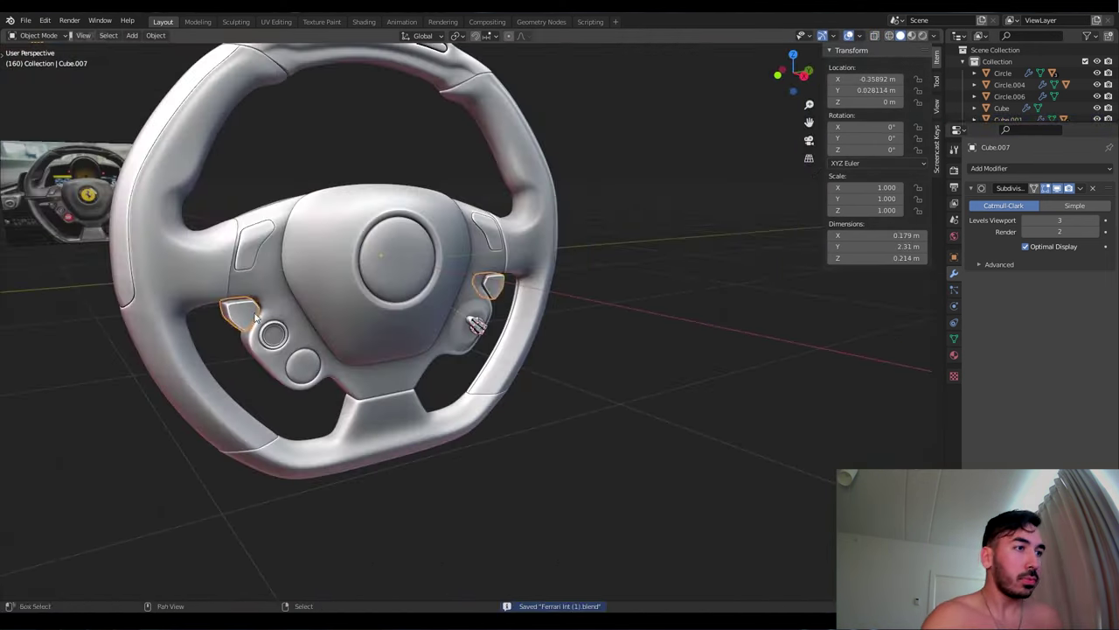
key(ctrl+p)
click(262, 282)
middle_drag(263, 282, 416, 312)
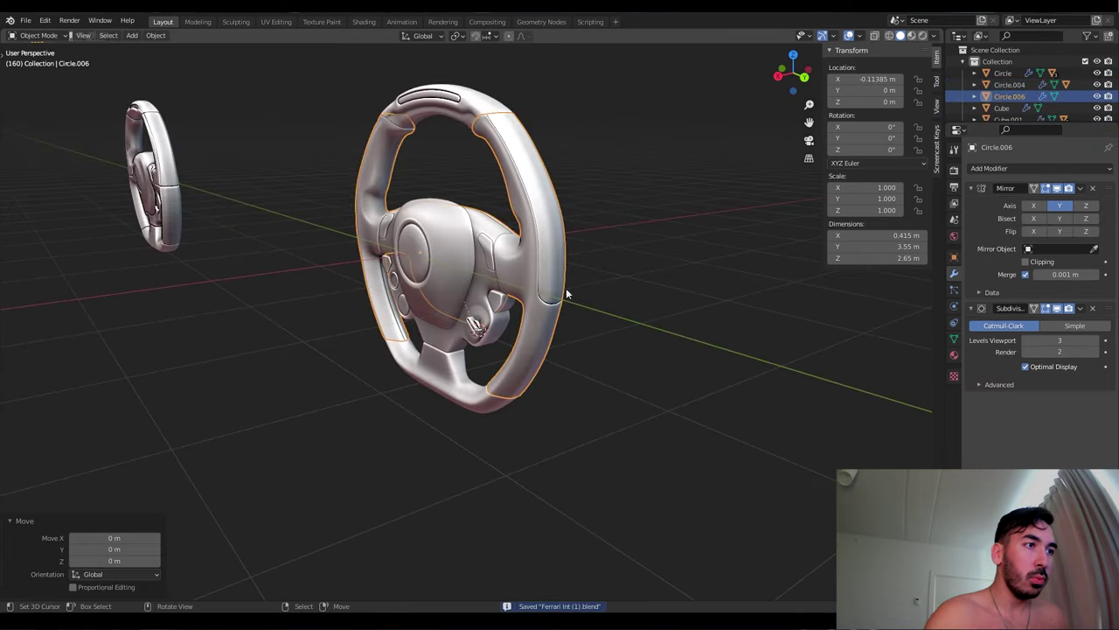
click(479, 275)
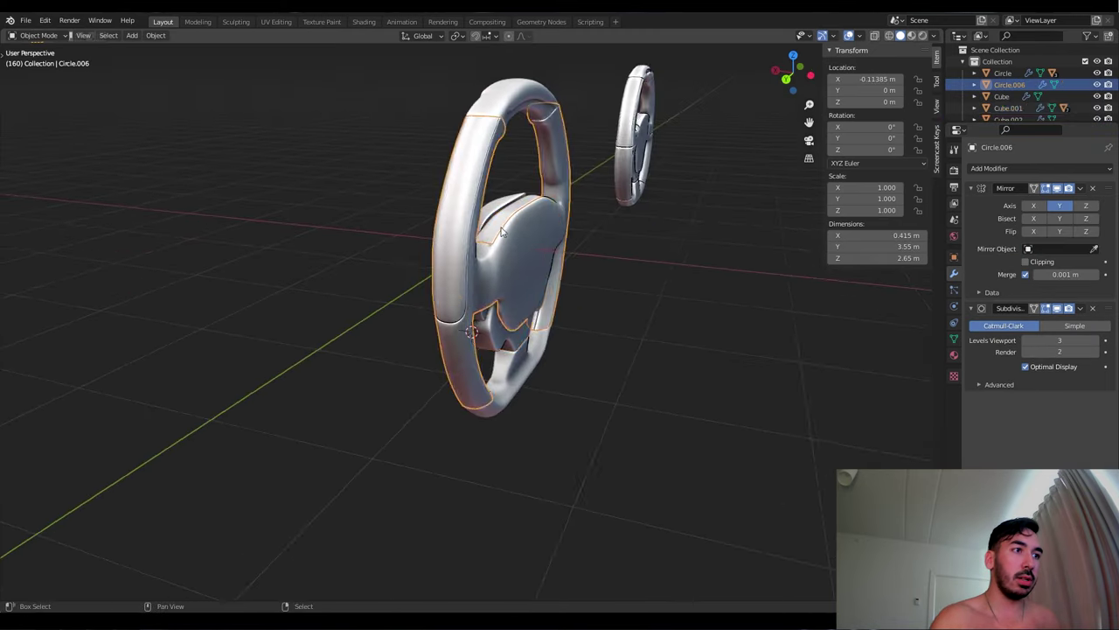
Add a circle empty at the steering wheel's centre, rotated 90° about Z, and parent the wheel to it with Object (Keep Transform)
key(shift+a)
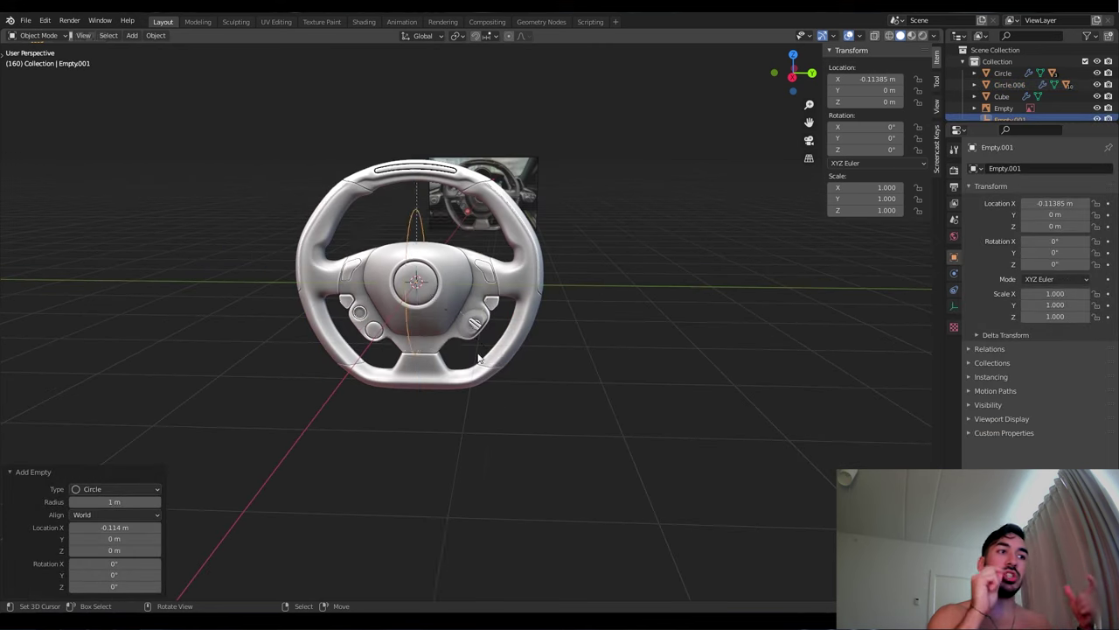
key(r)
key(z)
key(9)
key(0)
key(Return)
click(508, 358)
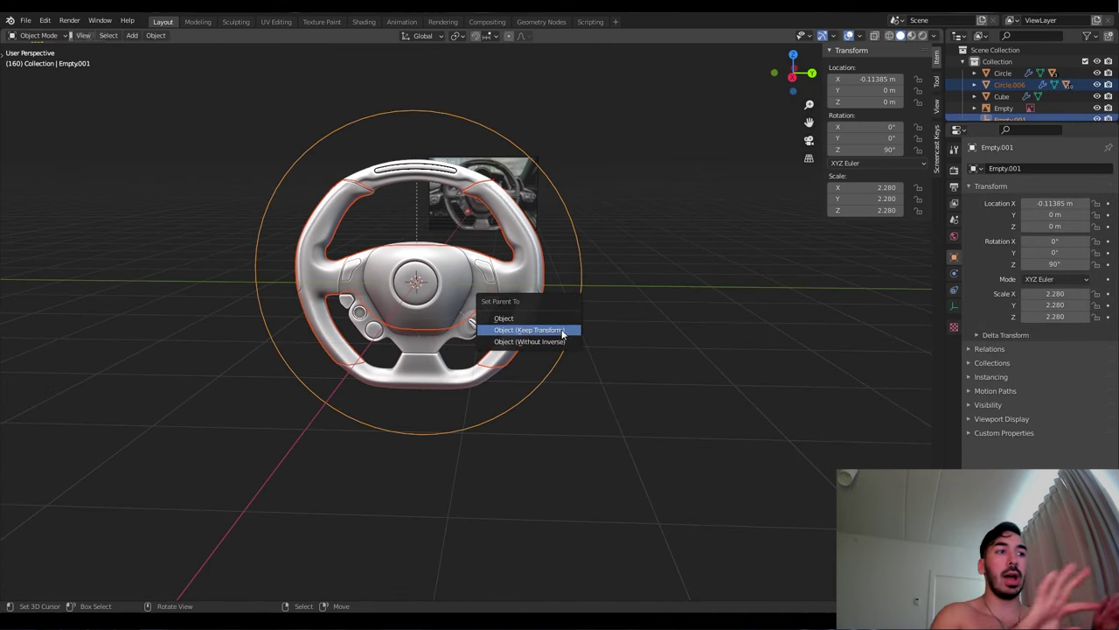
click(529, 330)
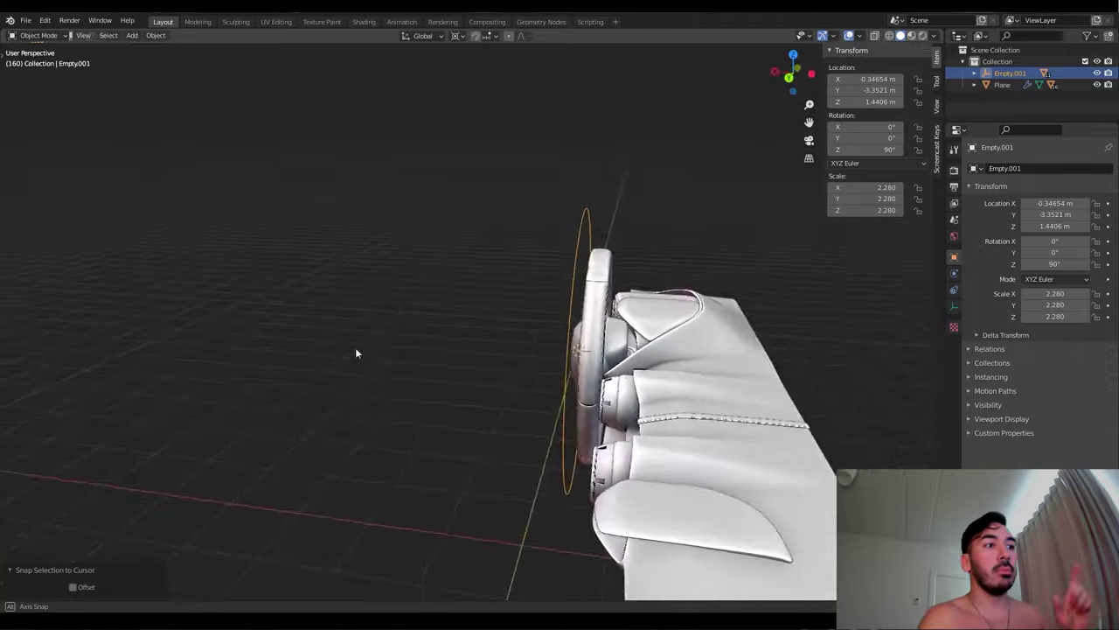
Place the steering wheel's empty in front of the instrument cluster, scaled to about 1.756 and tilted about -14.3° around X
key(g)
key(x)
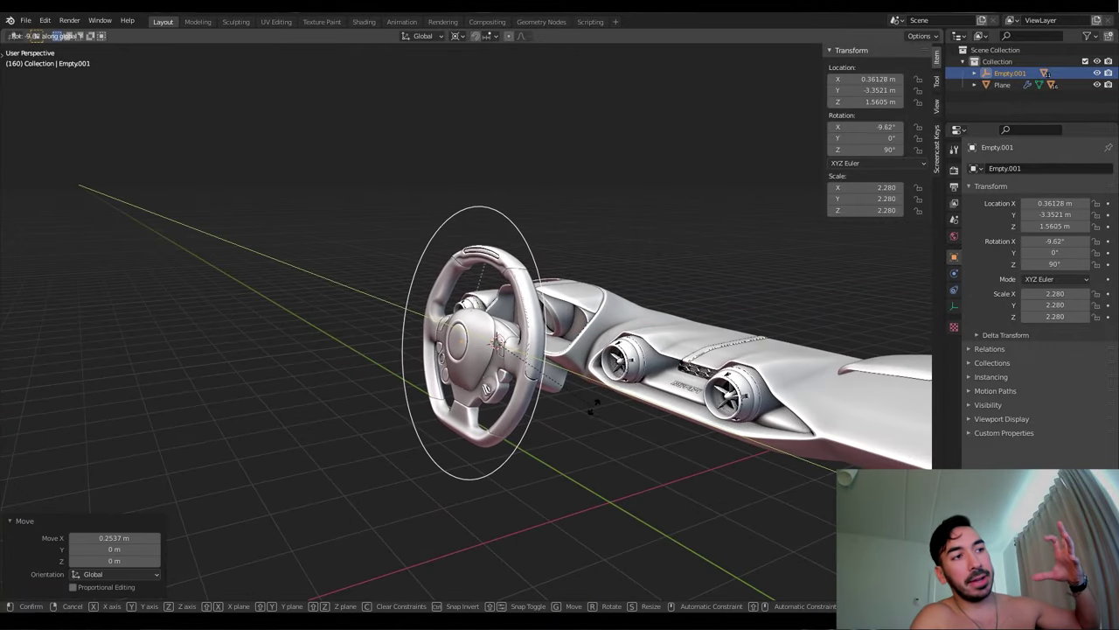
key(s)
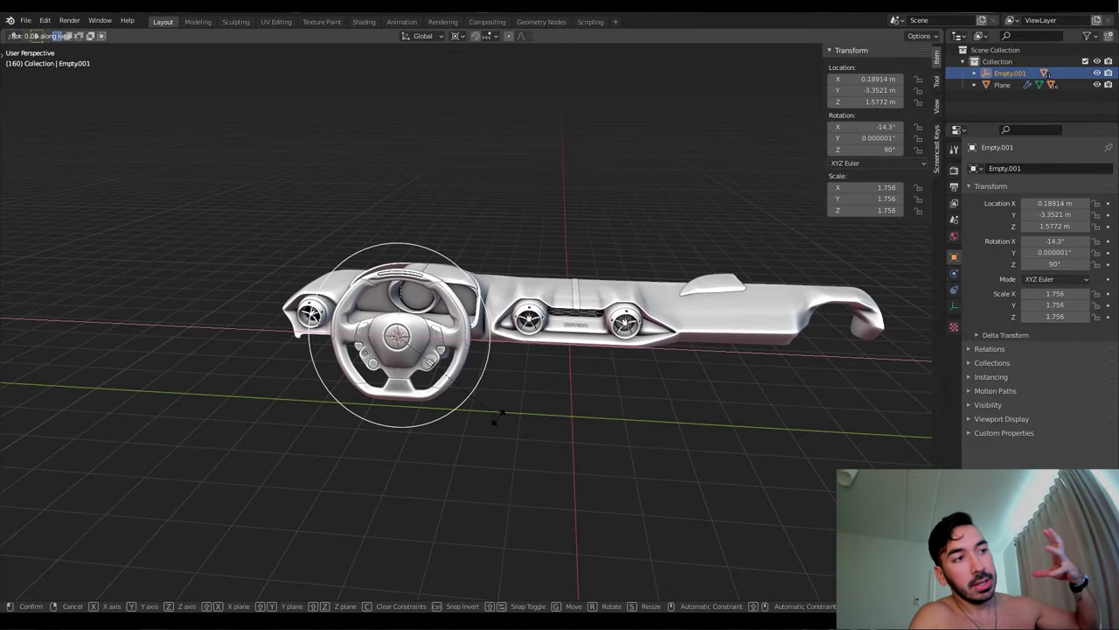
key(r)
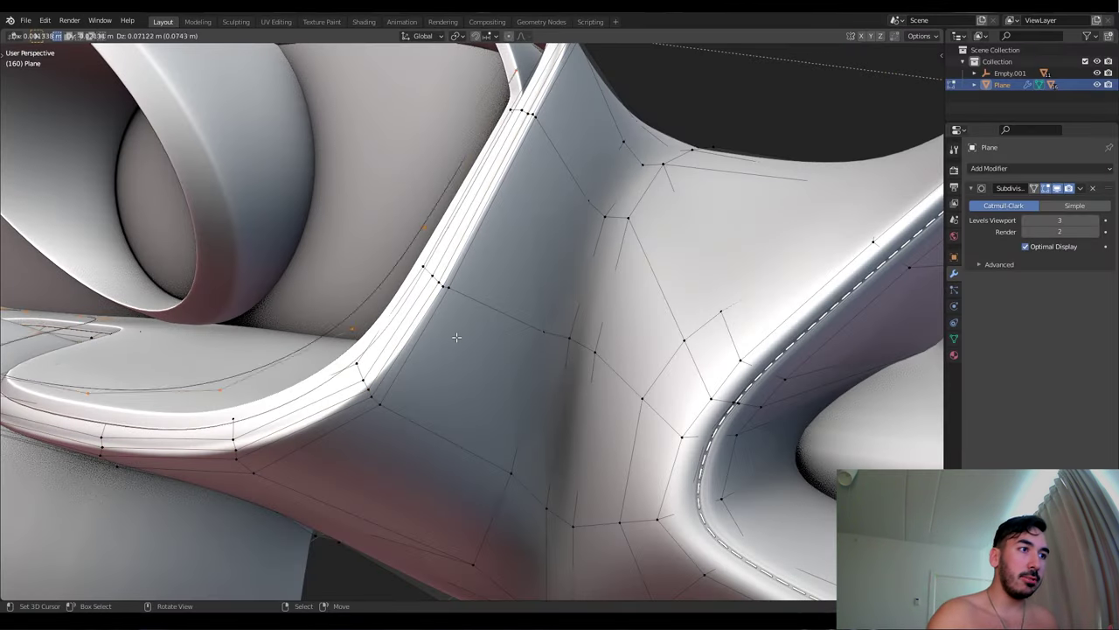
Convert the edge path separated from the dashboard's instrument cluster surround to a curve
click(457, 336)
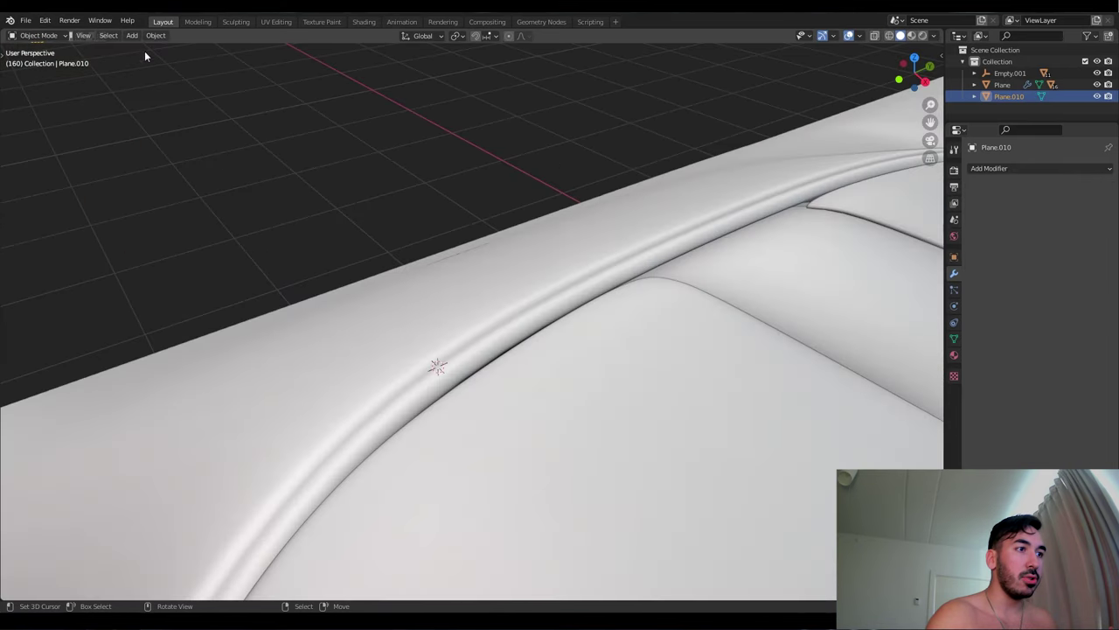
click(155, 35)
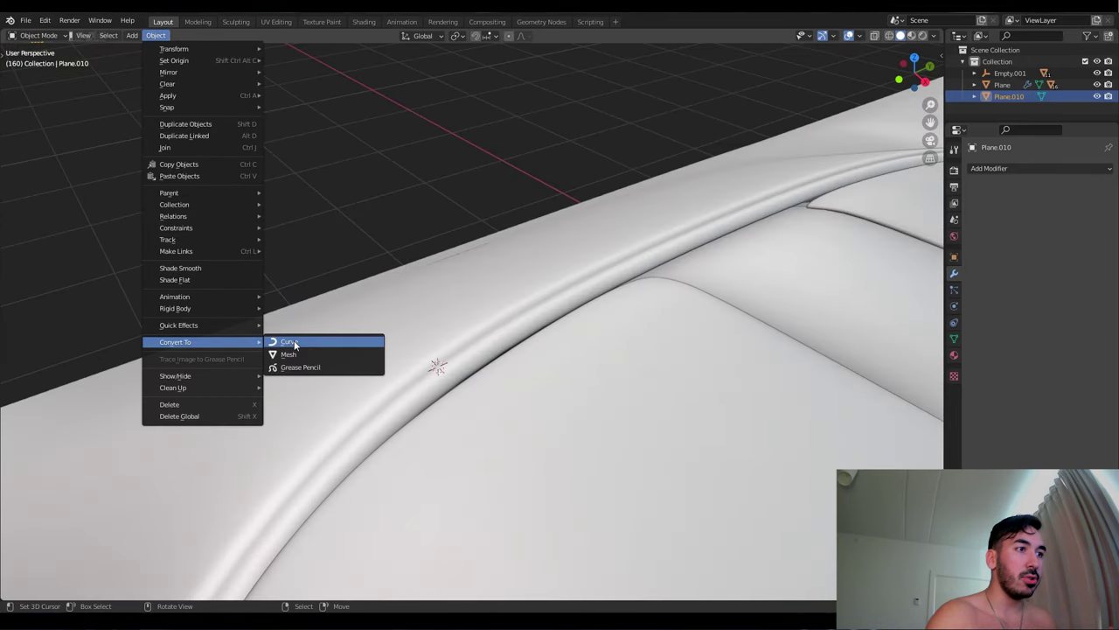
click(288, 341)
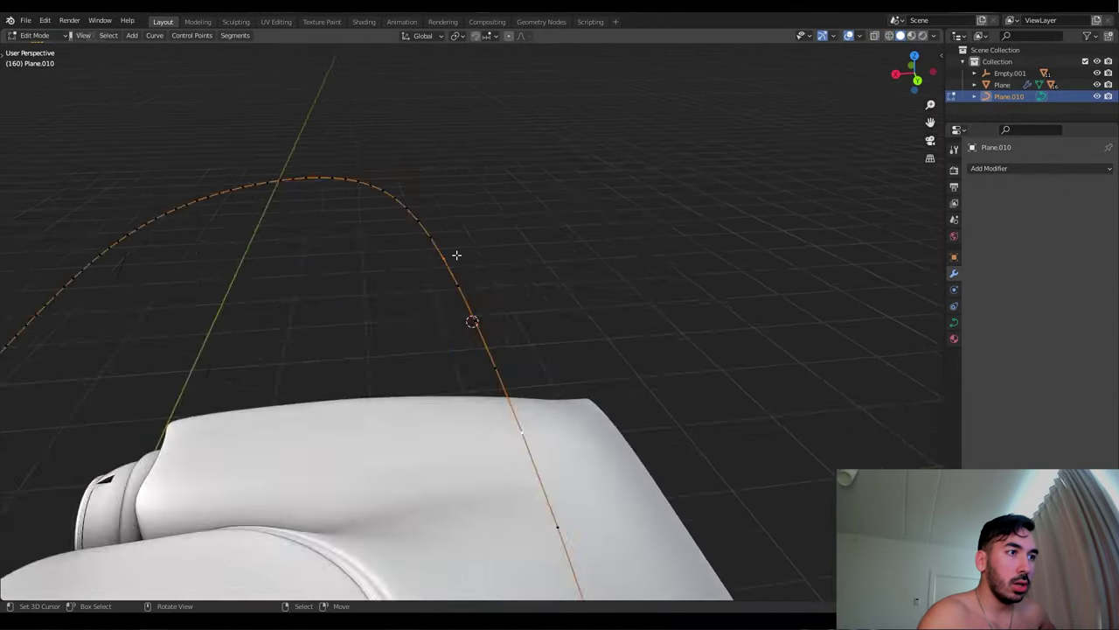
middle_drag(455, 253, 237, 245)
key(Tab)
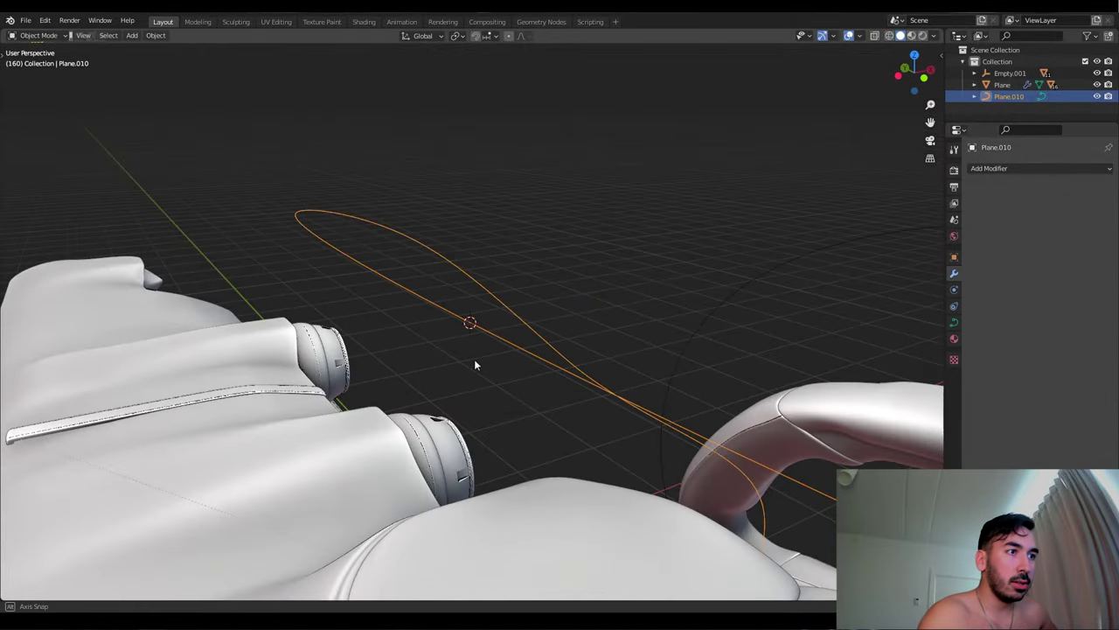
Add a small cube near the curve, scale it down and stretch it along Y into a stitch shape
key(shift+a)
mouse_move(411, 351)
click(512, 363)
key(KP_Decimal)
key(s)
key(Return)
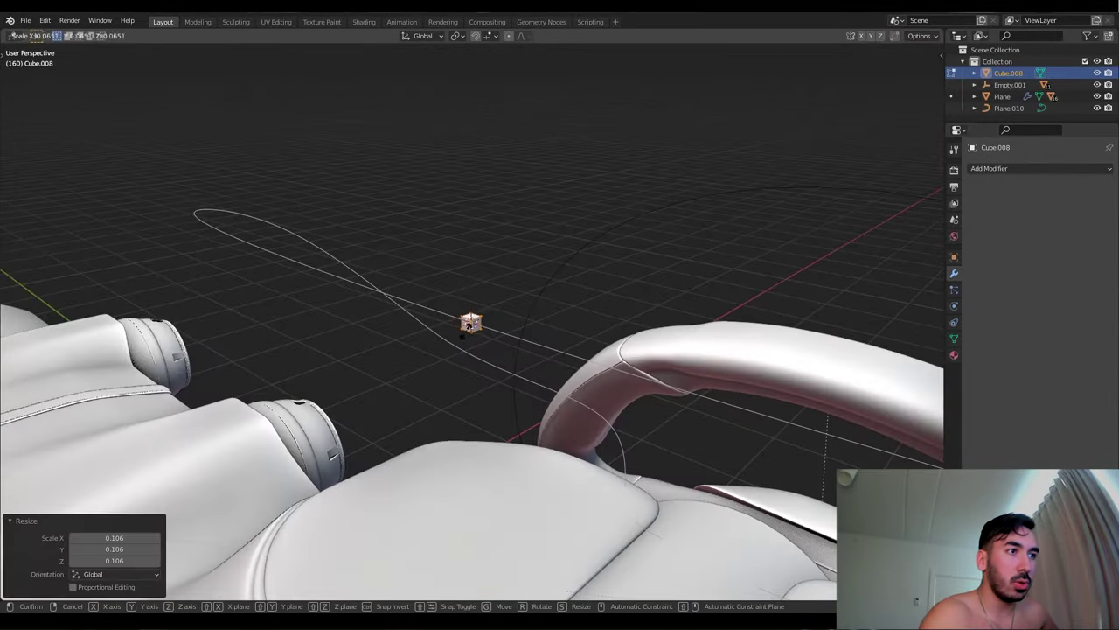
key(s)
key(y)
key(Return)
Bevel all the stitch's edges with 2 segments and a width of about 0.0019 m
key(Tab)
key(ctrl+b)
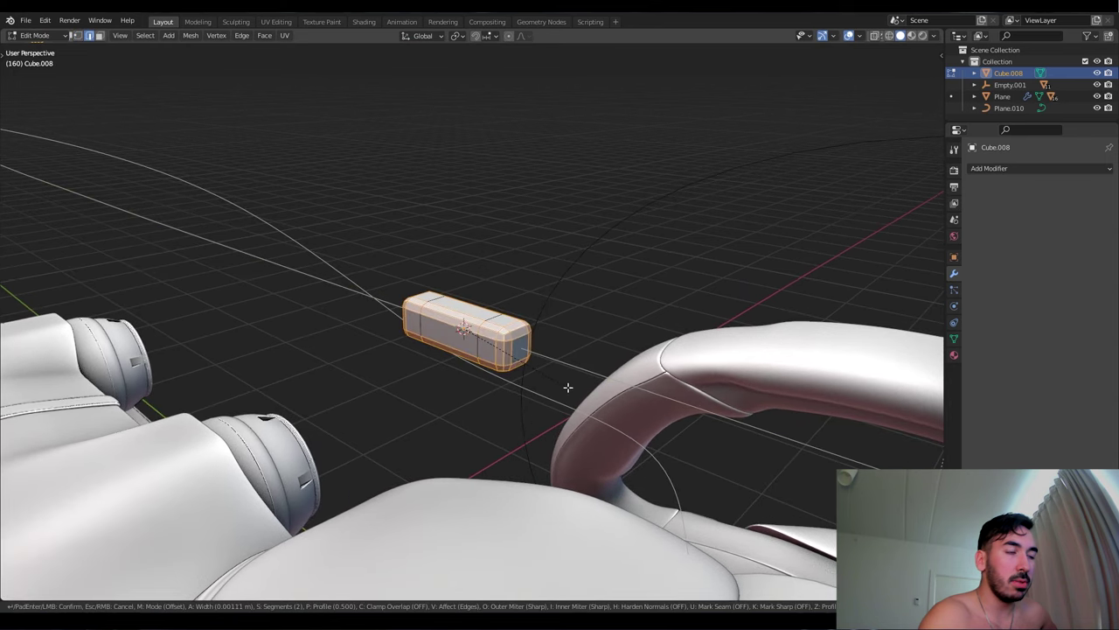
click(569, 389)
scroll(427, 375, up, 3)
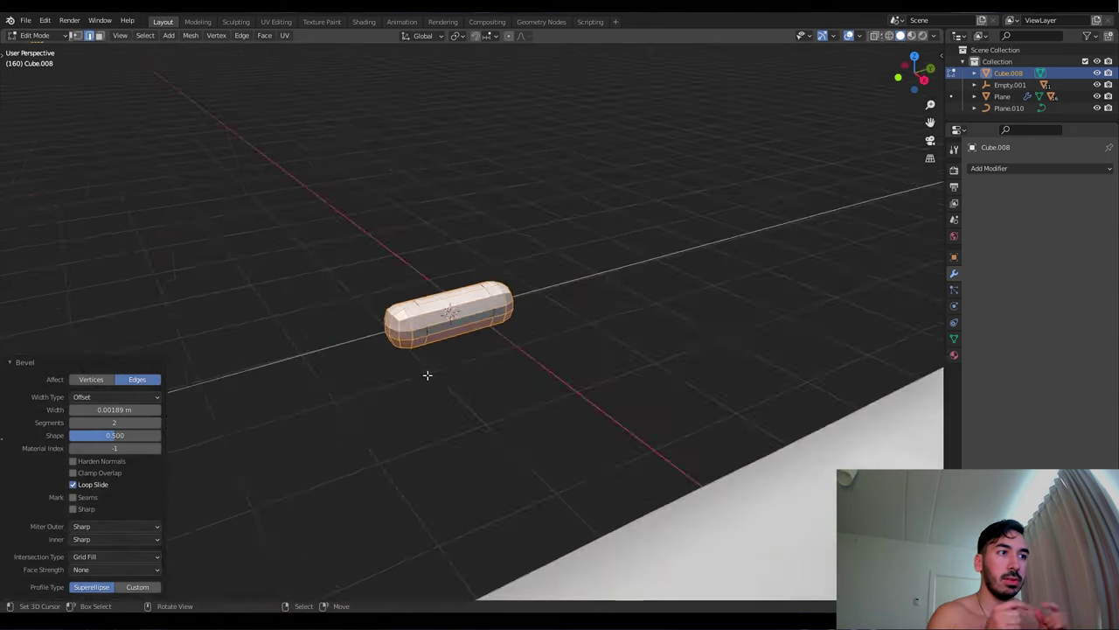
key(Tab)
middle_drag(482, 370, 530, 353)
Shade the stitch smooth and add an Array modifier with a count of 32 and a relative Y offset of 1.5
click(156, 35)
click(180, 267)
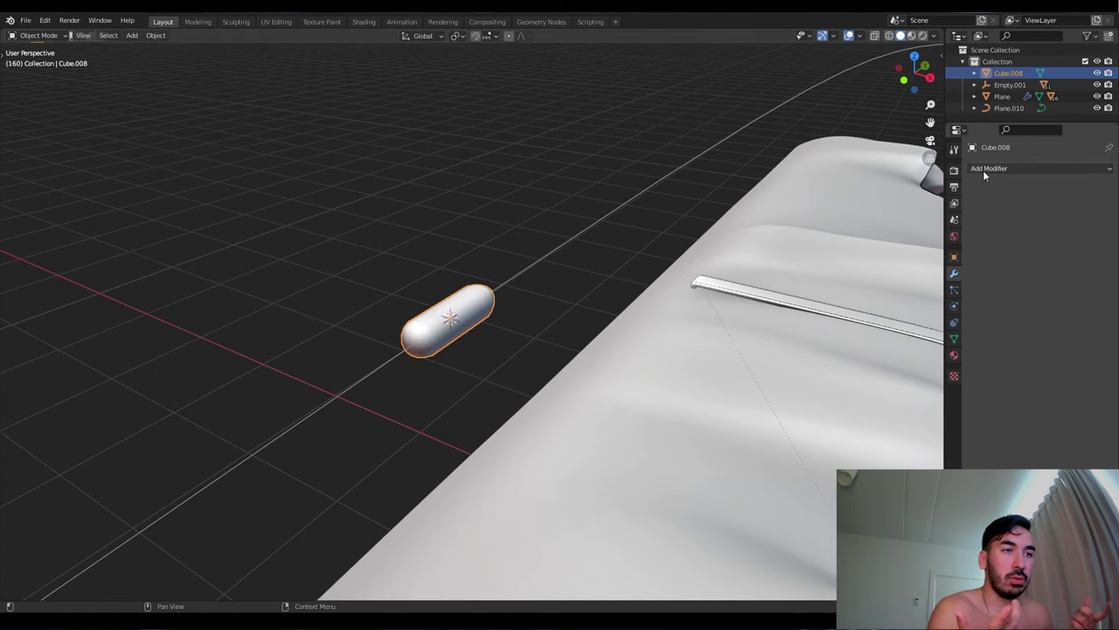
click(989, 168)
click(874, 200)
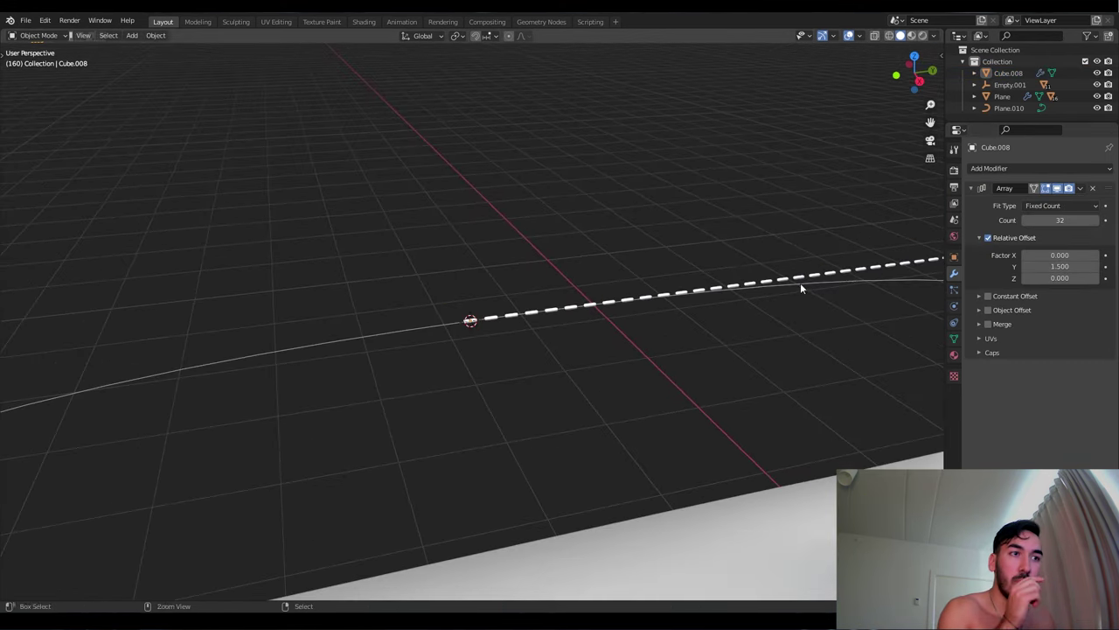
Rename the seam path to Curve and deform the stitch array along it with a Curve modifier on the Y axis
click(870, 282)
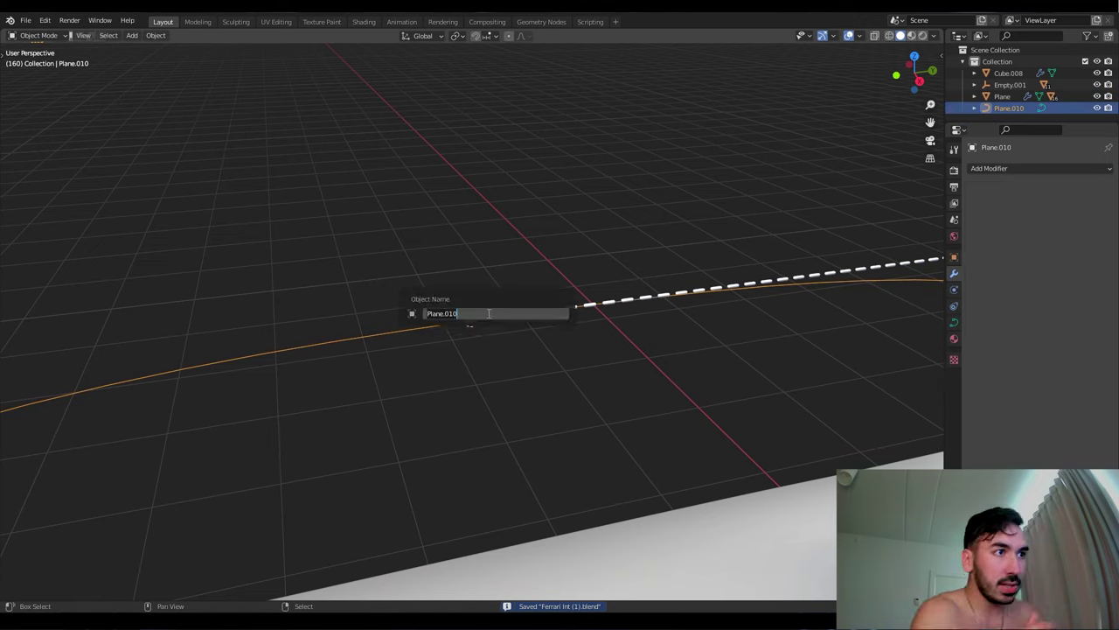
click(496, 317)
click(1036, 168)
click(975, 233)
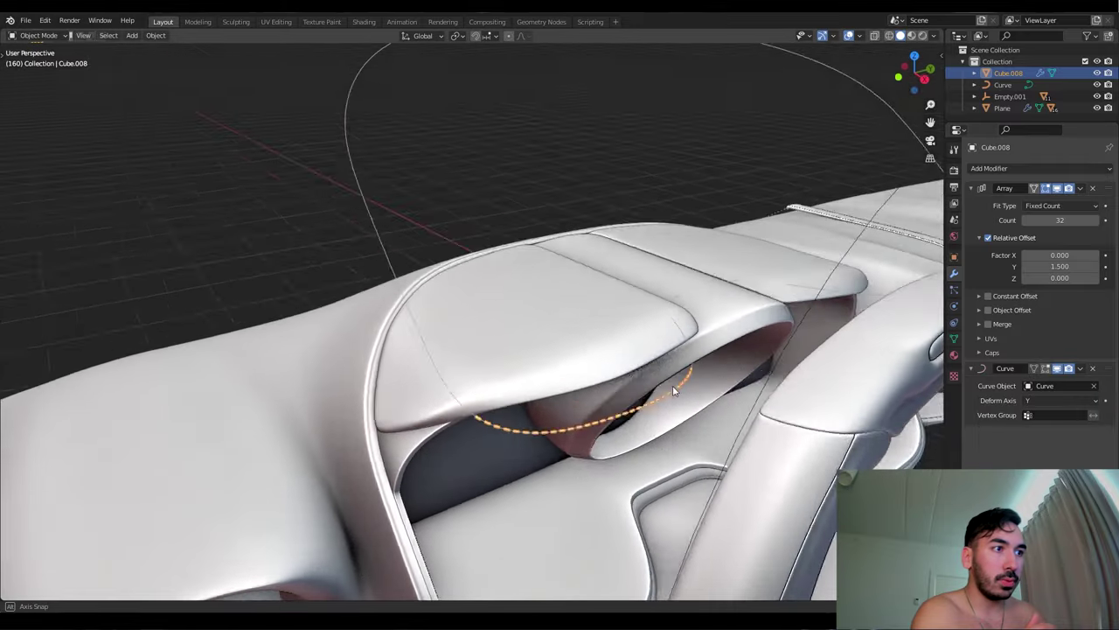
scroll(700, 390, up, 3)
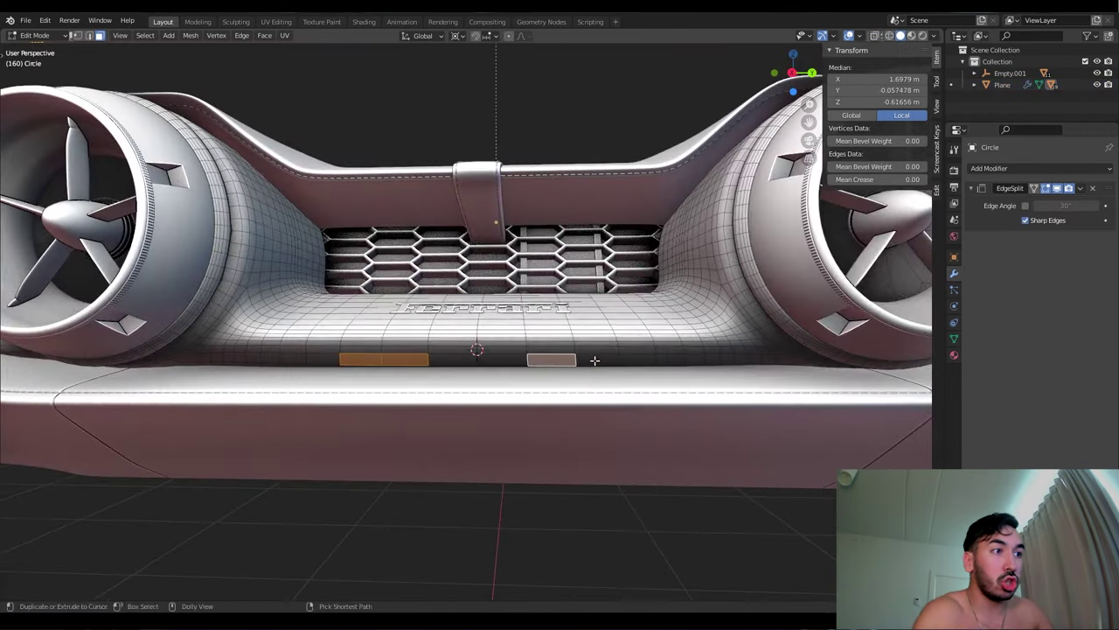
Extrude the two selected face groups below the Ferrari lettering inward along X to form two slots
key(e)
key(x)
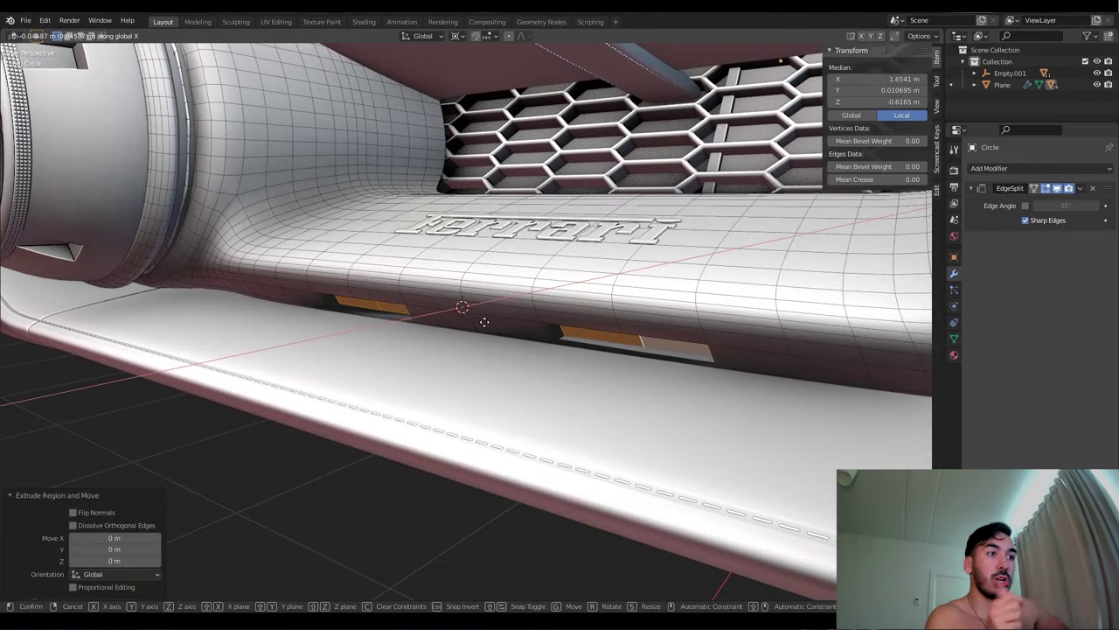
click(445, 324)
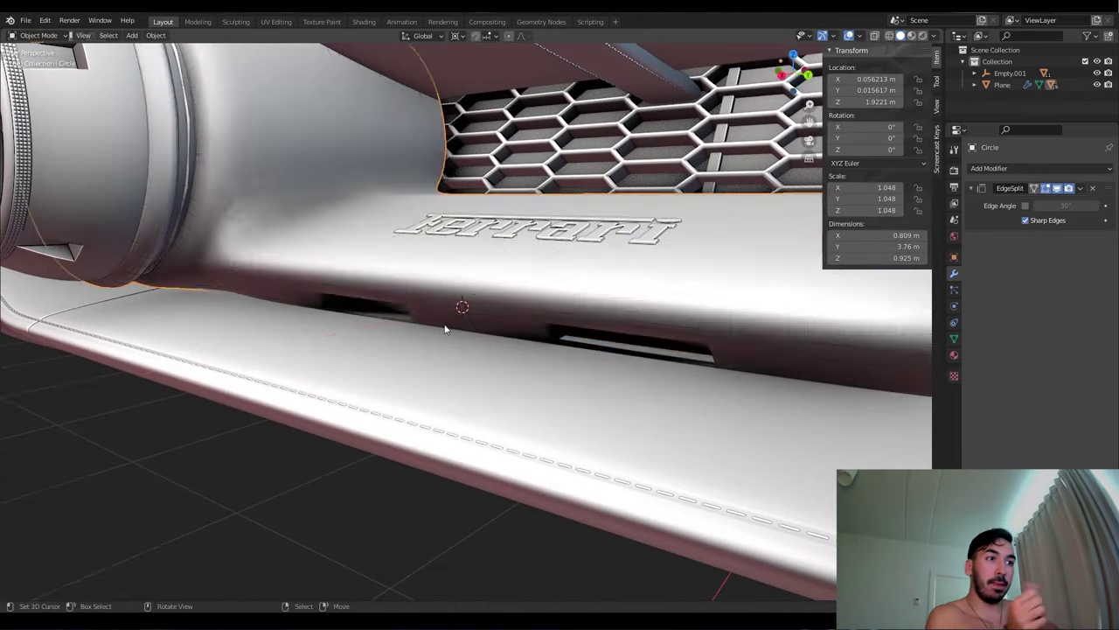
Mark the edges of the two recessed slots as sharp
middle_drag(445, 324, 539, 330)
right_click(580, 316)
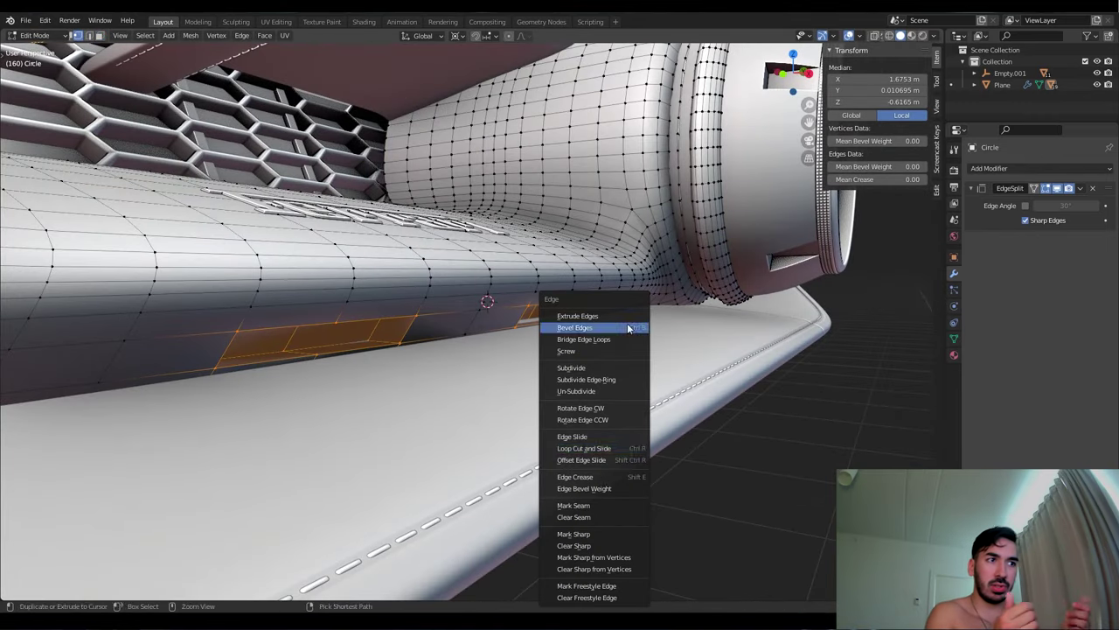
click(595, 525)
key(Tab)
middle_drag(594, 530, 542, 427)
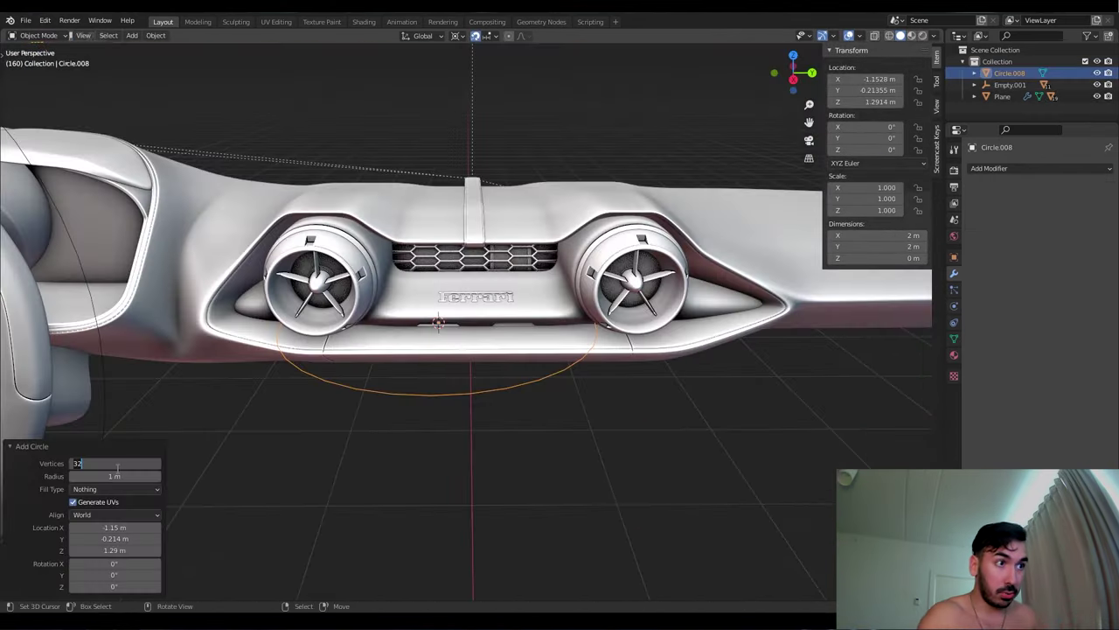
Extrude the circle in front of the vent panel along Z into a thin vertical band
key(Tab)
key(e)
right_click(415, 368)
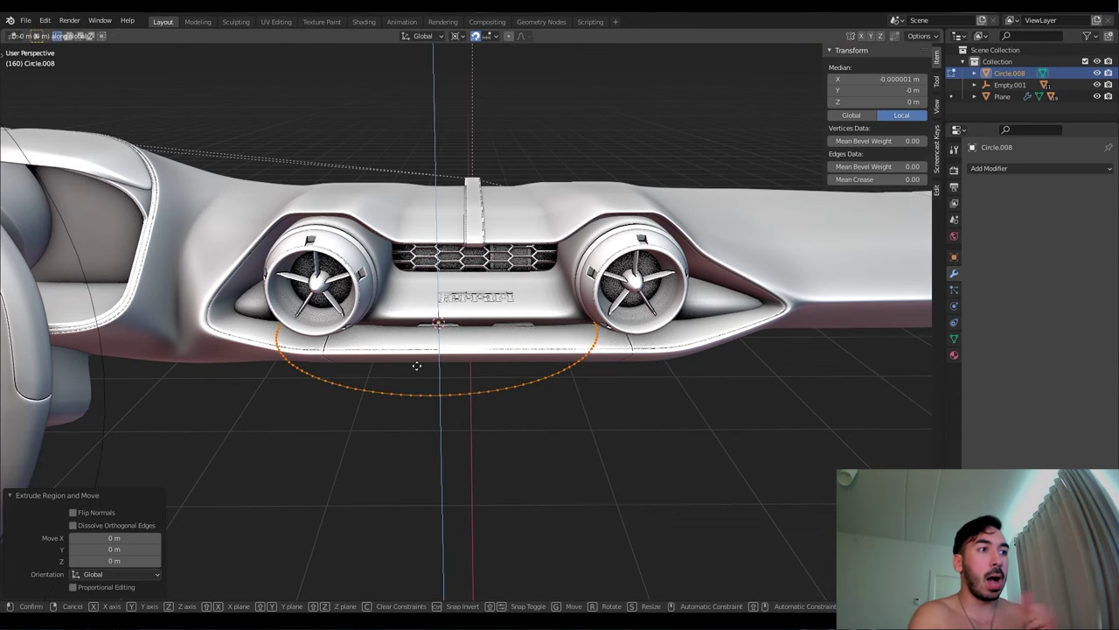
key(e)
key(z)
middle_drag(376, 385, 402, 403)
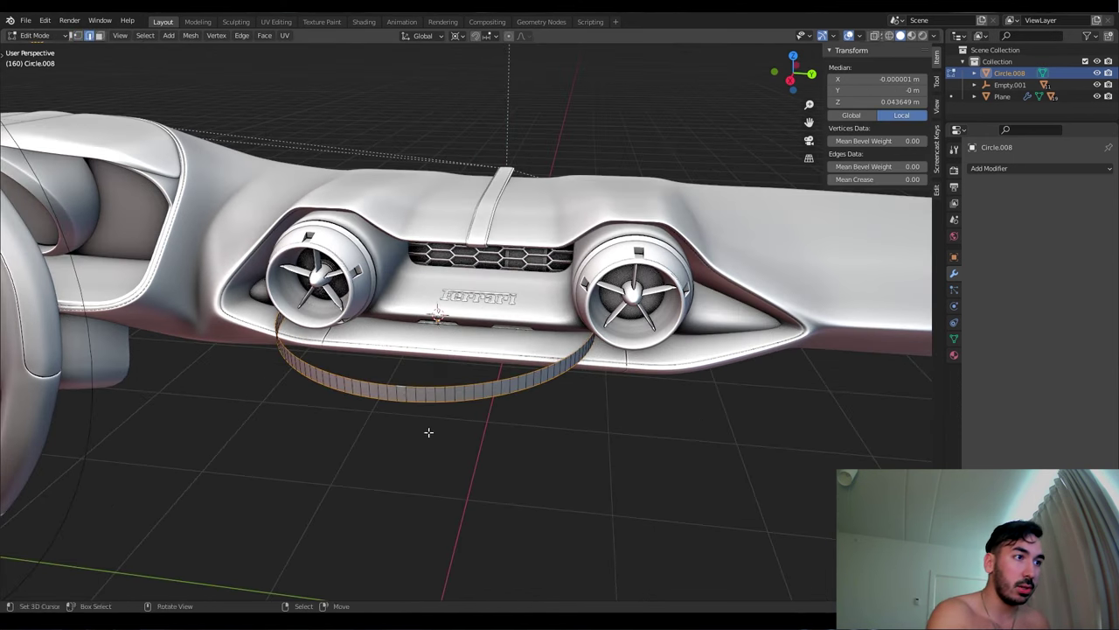
click(519, 435)
key(s)
key(Escape)
Extrude the band's faces outward along their normals in face select mode
key(KP_Decimal)
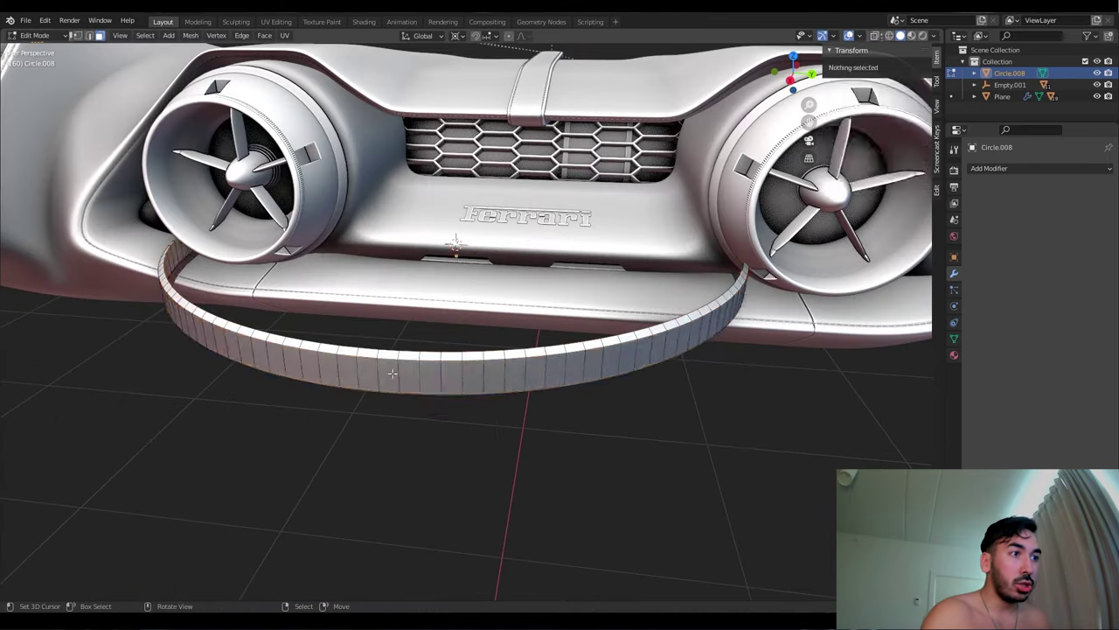
key(3)
click(267, 36)
click(306, 58)
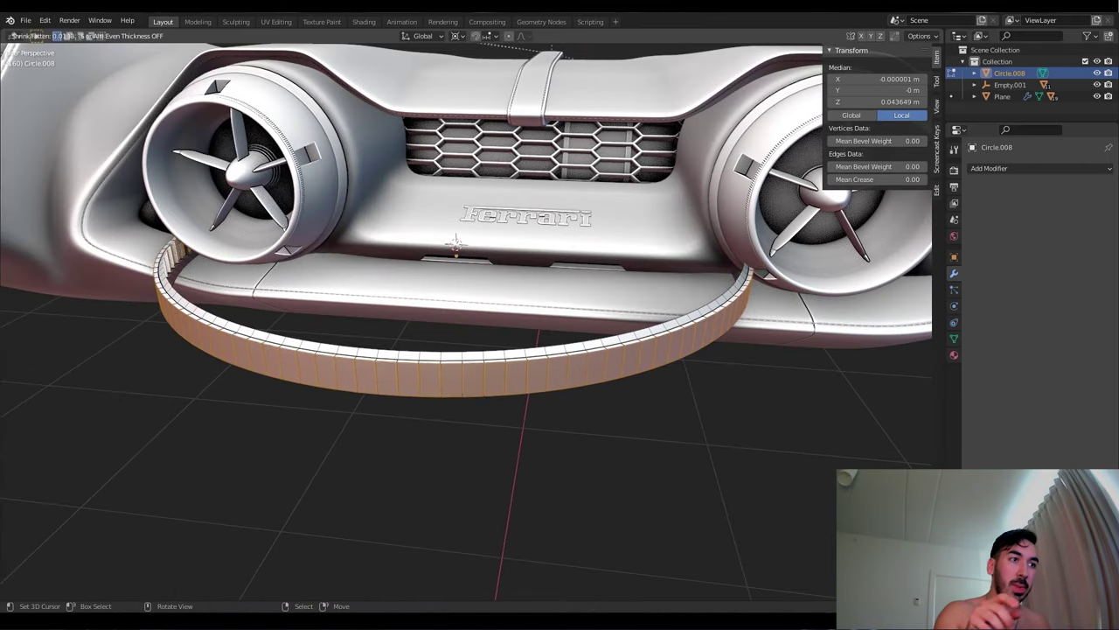
Scale the ridged dial down to roughly the width of the slot below the Ferrari lettering
key(s)
click(575, 301)
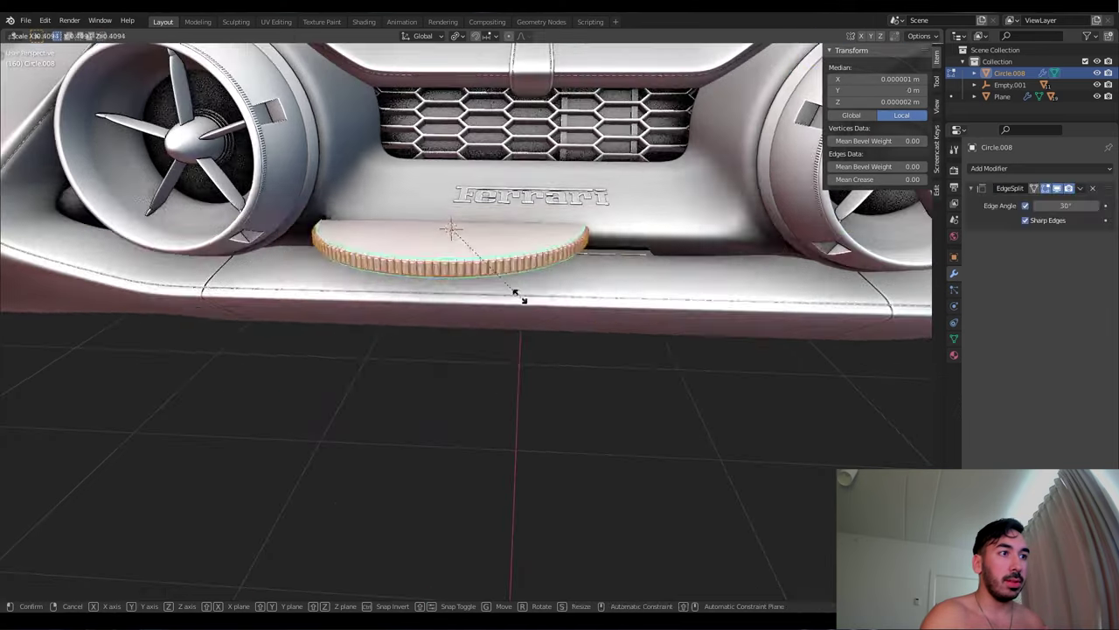
click(476, 253)
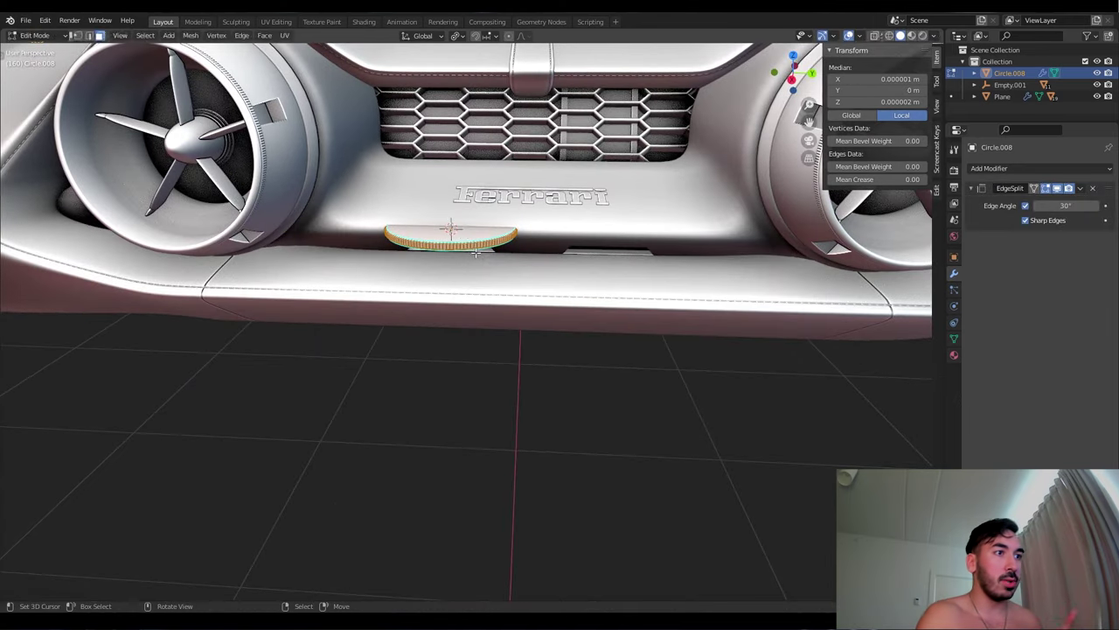
key(KP_Decimal)
key(s)
click(554, 367)
Move the ridged dial along X into the first slot so only its front edge protrudes
middle_drag(555, 367, 590, 376)
key(Tab)
key(g)
key(x)
key(Tab)
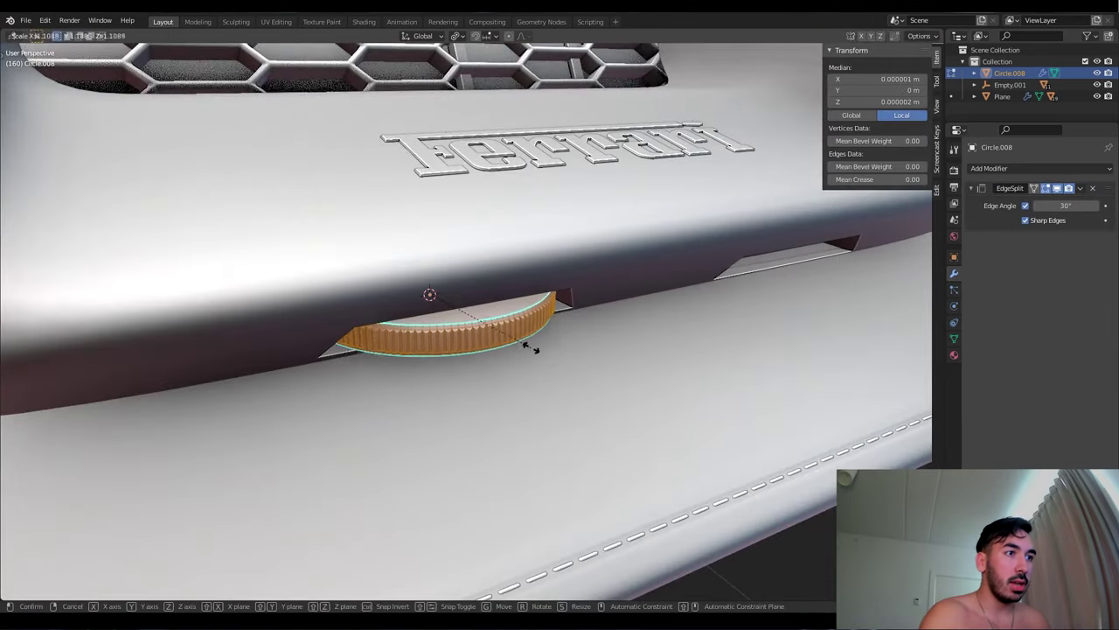
Rescale the dial's mesh to about 0.25 m in diameter to fit the slot opening
key(alt+z)
middle_drag(530, 345, 508, 389)
key(alt+z)
key(s)
click(562, 359)
key(Tab)
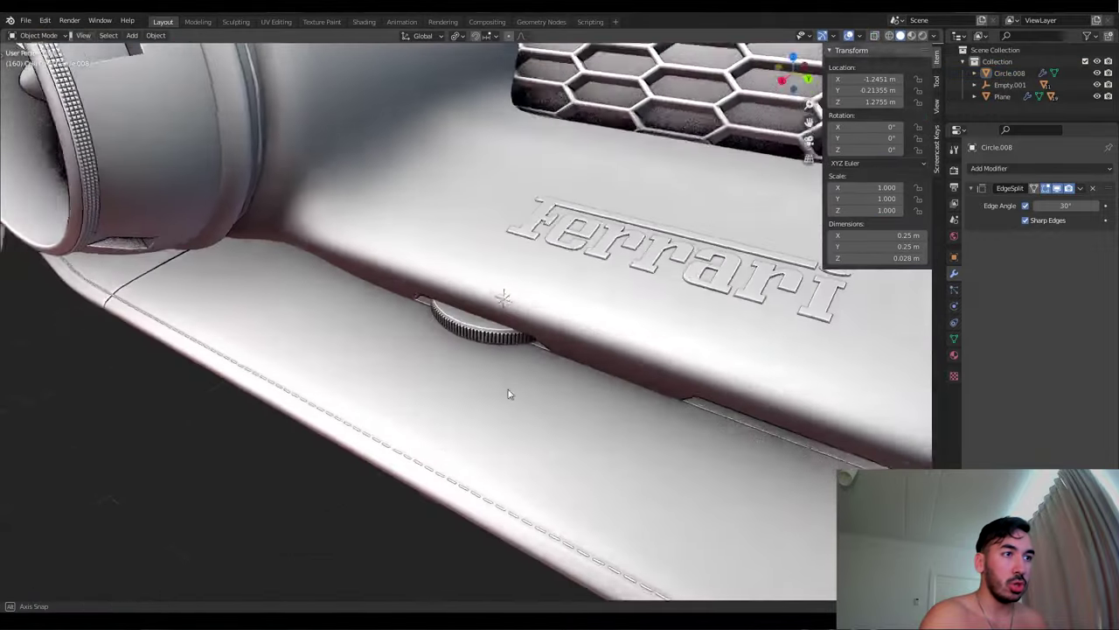
Duplicate the dial into the second slot and parent both dials to the vent panel with Object (Keep Transform)
scroll(508, 389, down, 4)
key(shift+d)
key(x)
click(700, 337)
shift+click(476, 325)
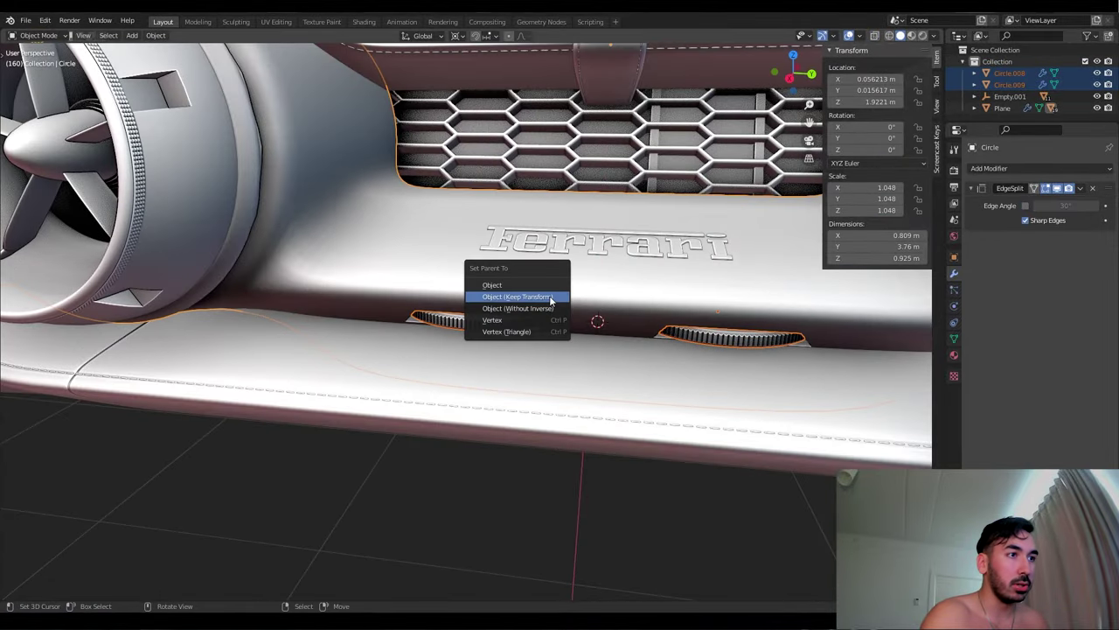
click(552, 300)
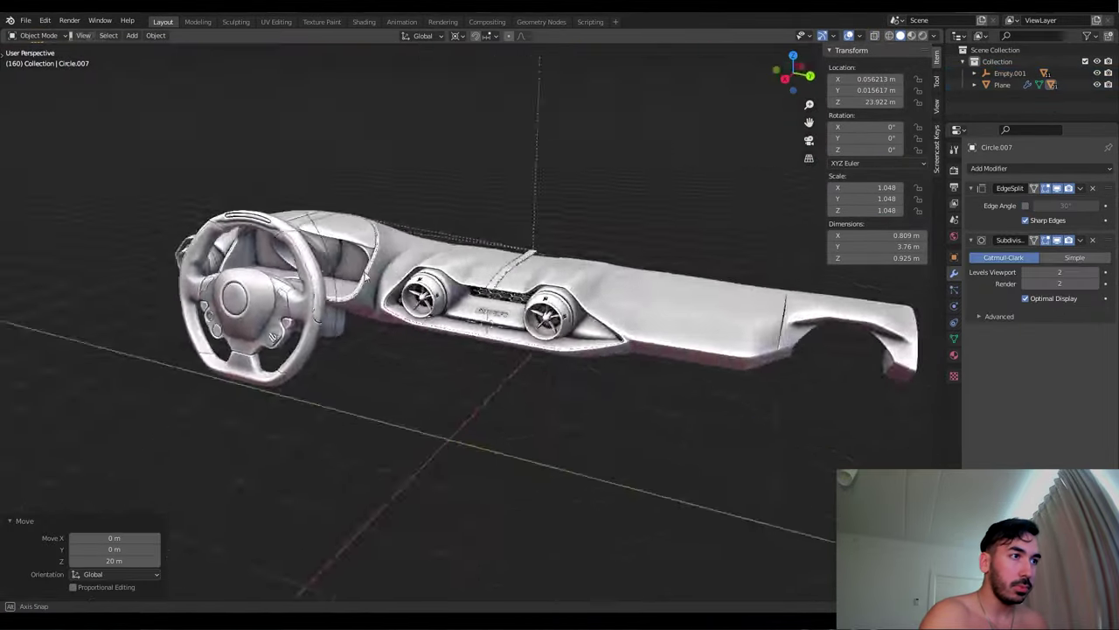
Add a circle rotated 90° about Y beneath the driver's side air vent, scale it down and move it along Y under the dashboard
mouse_move(420, 263)
middle_down()
mouse_move(303, 262)
mouse_move(424, 260)
middle_up()
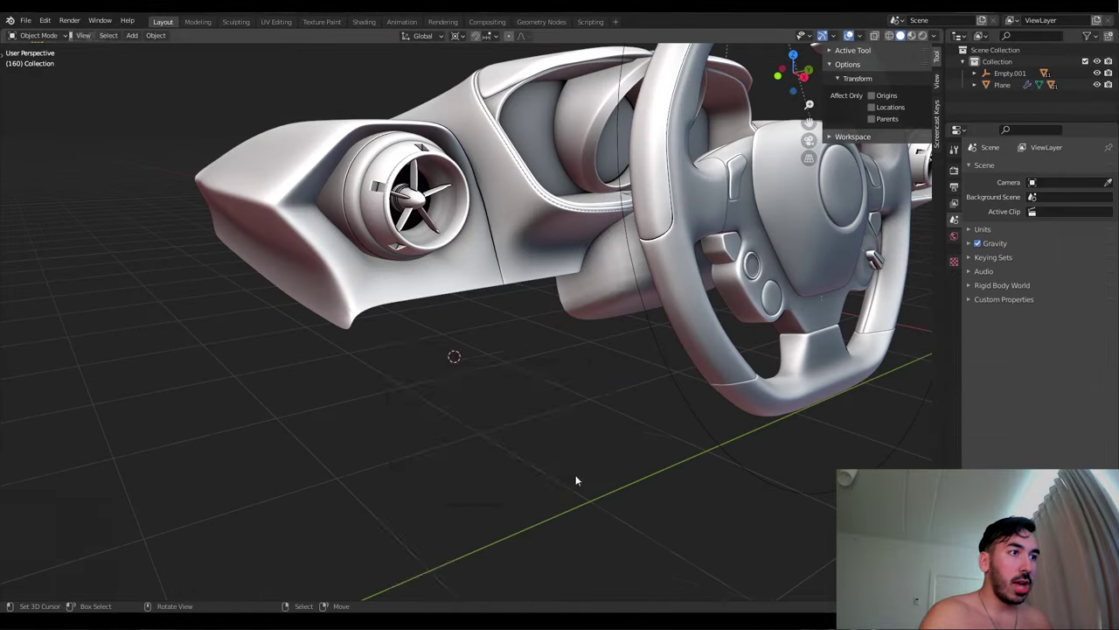
key(shift+a)
click(462, 401)
key(Tab)
key(s)
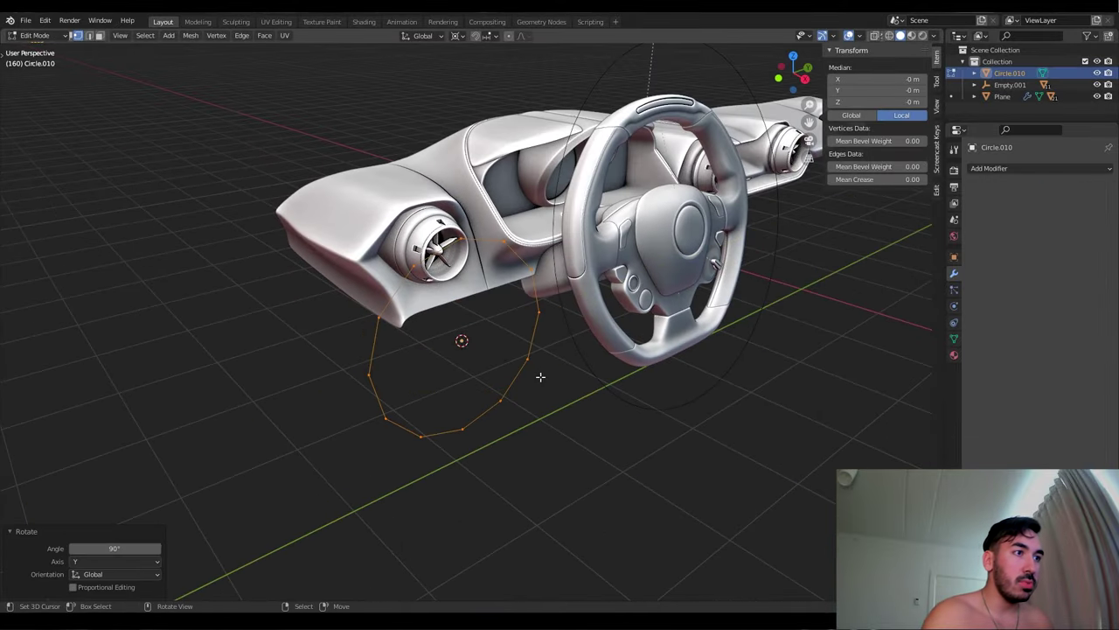
mouse_move(541, 376)
middle_down()
mouse_move(490, 385)
mouse_move(542, 381)
middle_up()
key(Tab)
key(g)
key(y)
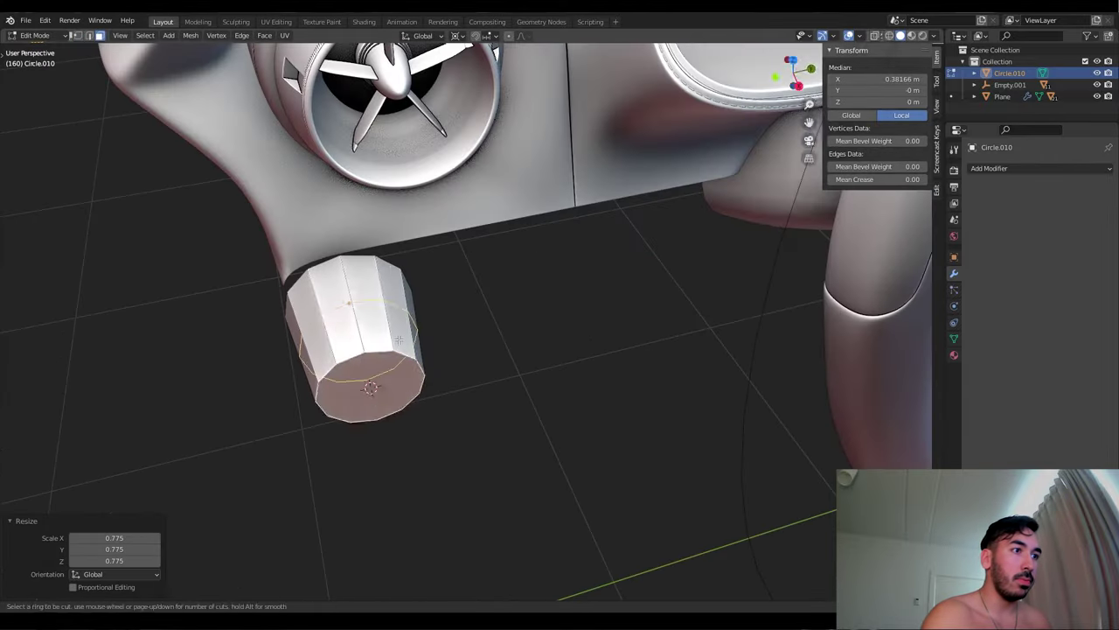
Delete the cylinder's side faces facing the second cylinder and adjust the edges of the section connecting the two
ctrl+shift+click(413, 317)
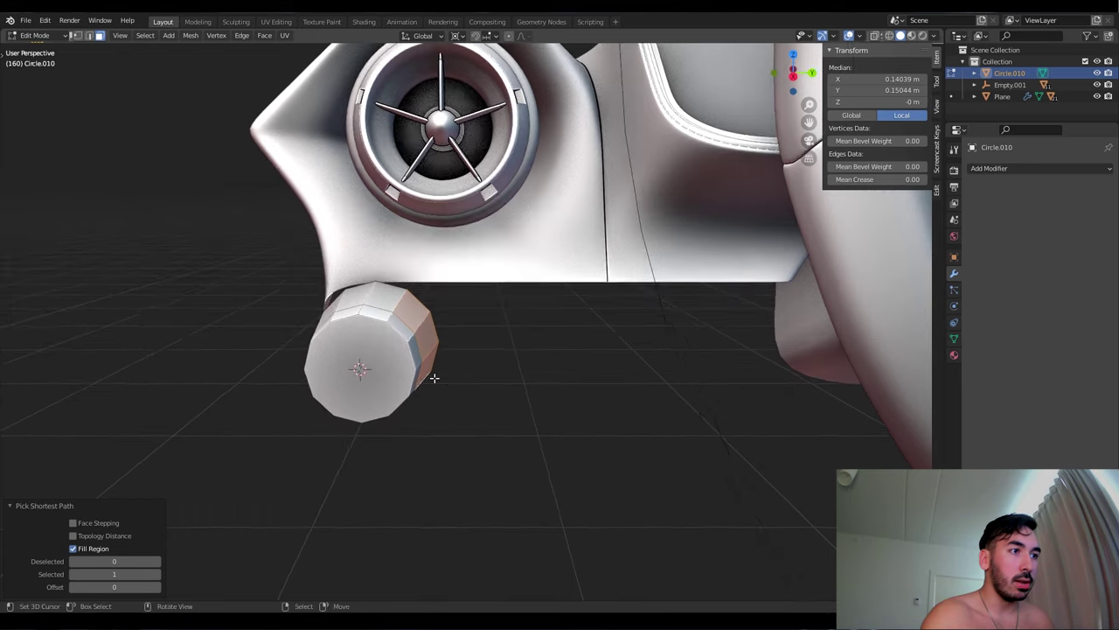
key(x)
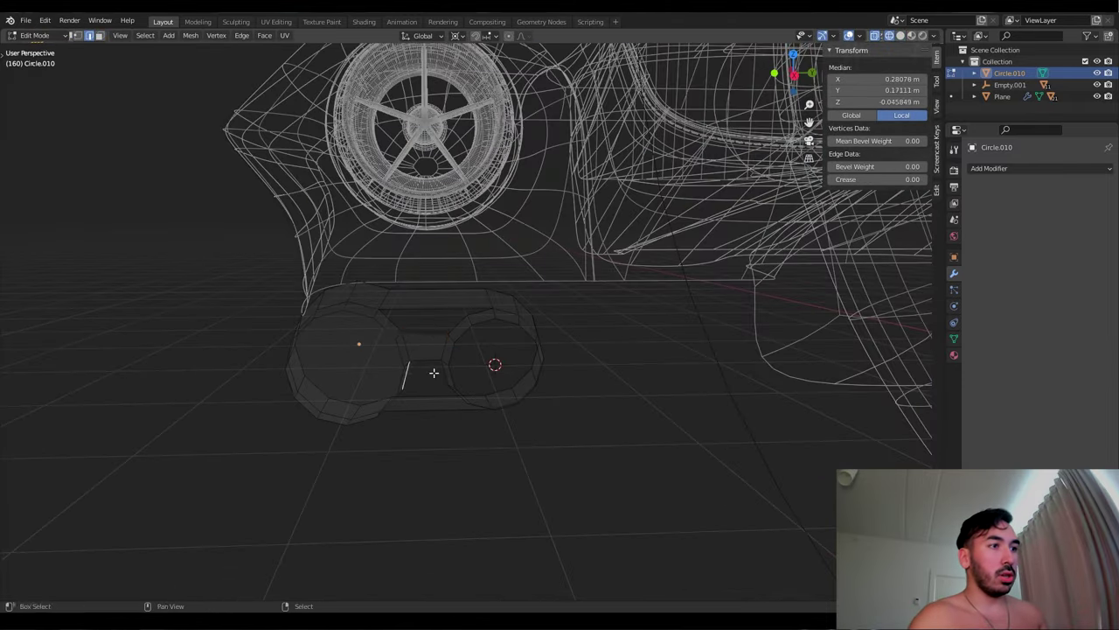
key(a)
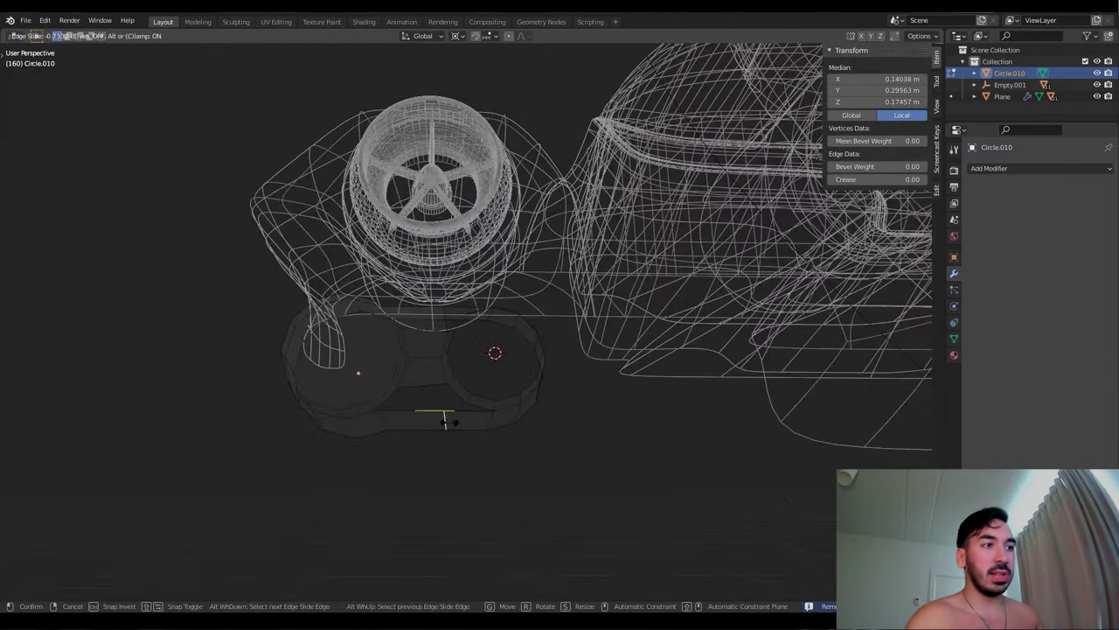
middle_drag(449, 417, 465, 368)
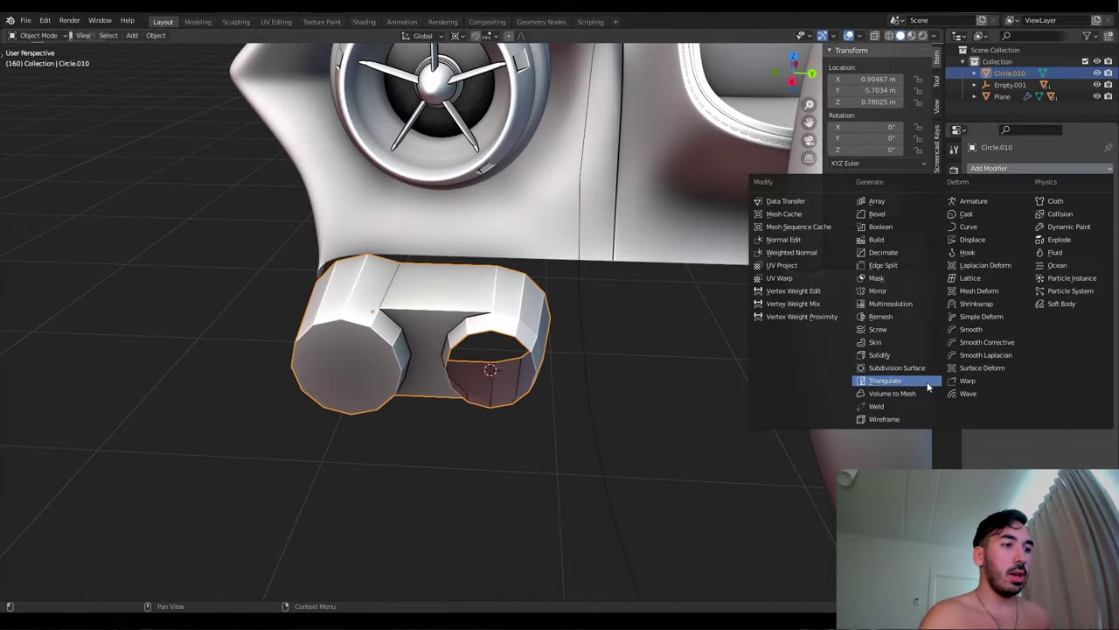
Add a Subdivision Surface modifier to the twin-cylinder housing and shade it smooth
click(849, 382)
click(156, 35)
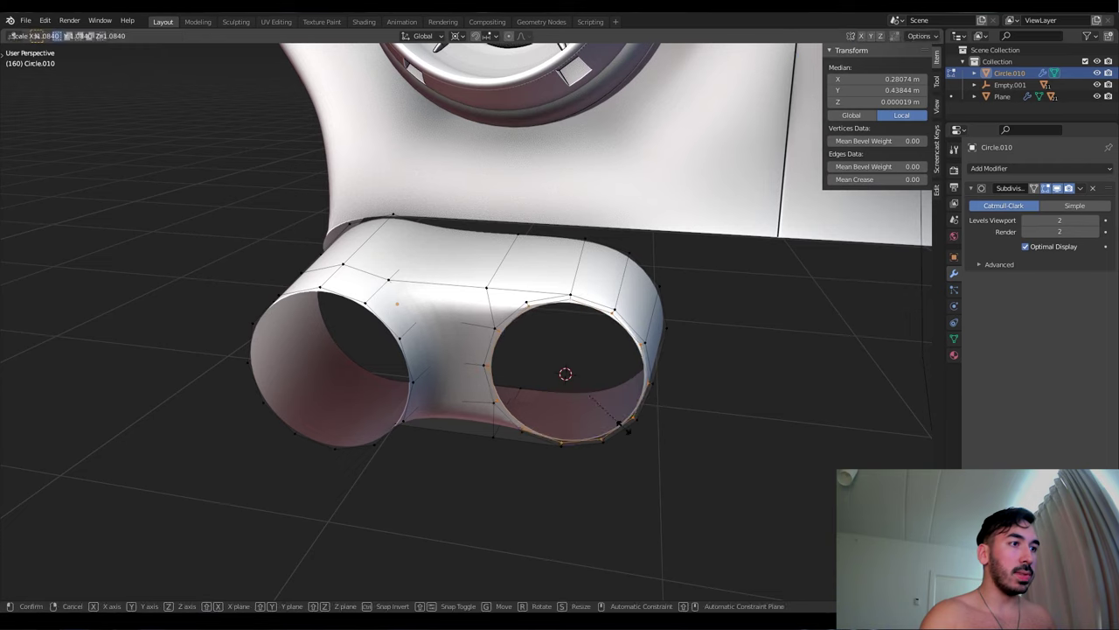
Enlarge the edge loop of the housing's second opening slightly, extrude it and scale the new loop inward as a rim
click(620, 423)
middle_drag(620, 423, 614, 451)
right_click(610, 421)
key(s)
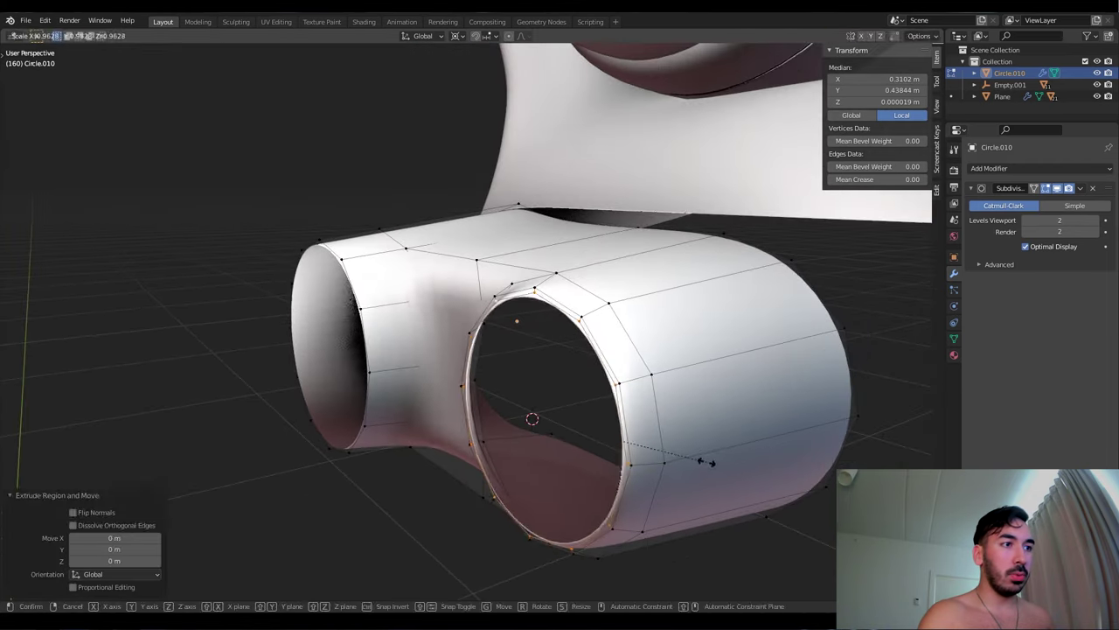
key(s)
click(531, 417)
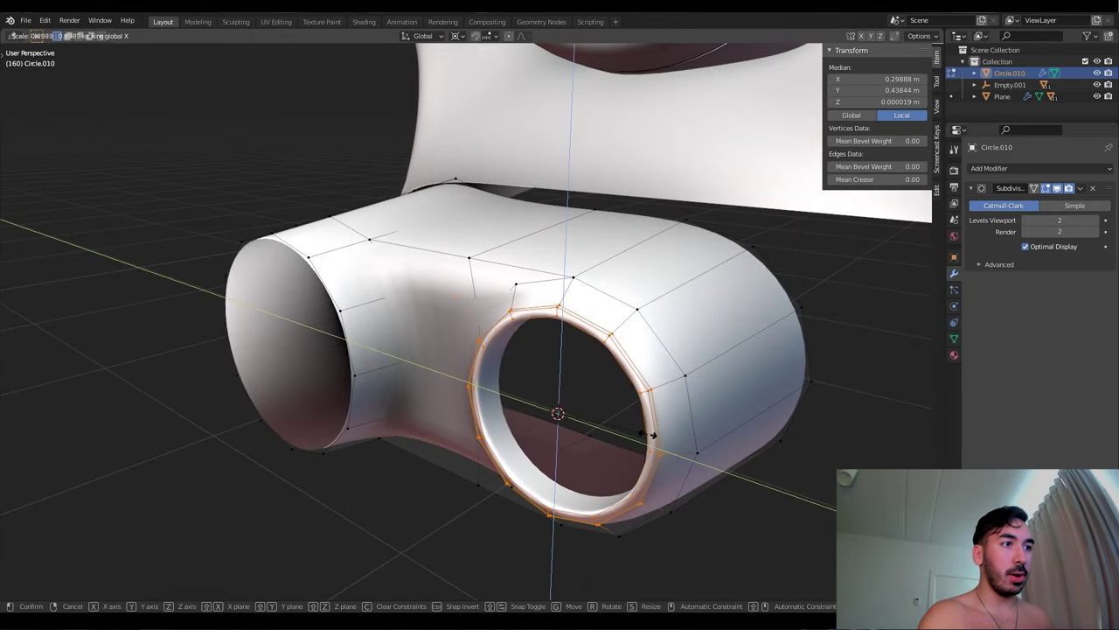
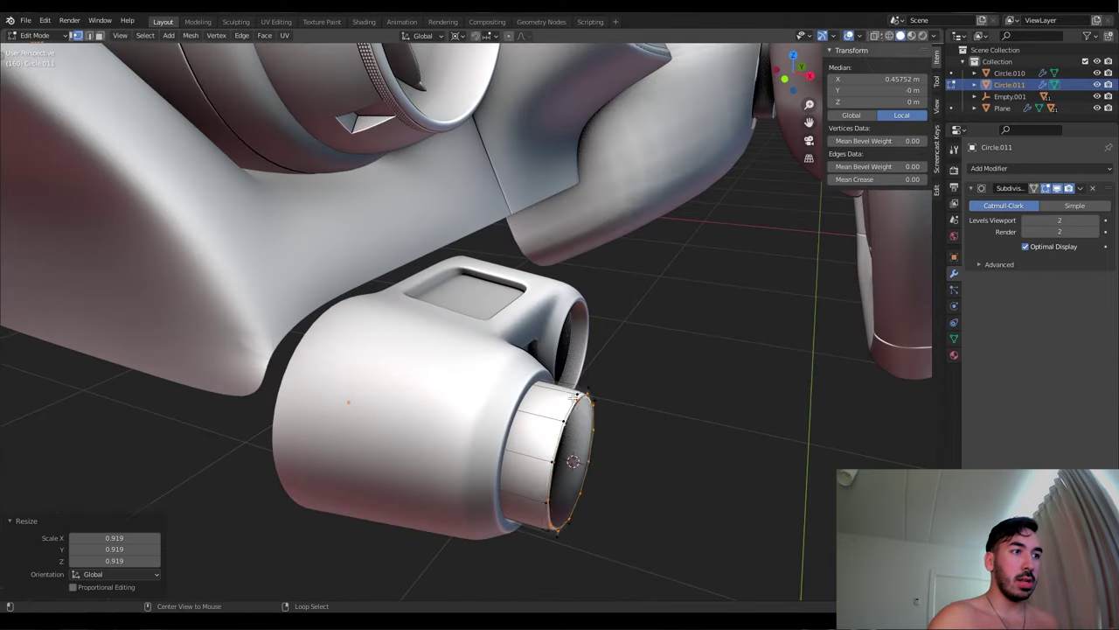
Bevel the knob's edge loop near its front end, extrude the loop in place and scale it to form a stepped front
alt+click(574, 396)
middle_drag(575, 396, 374, 449)
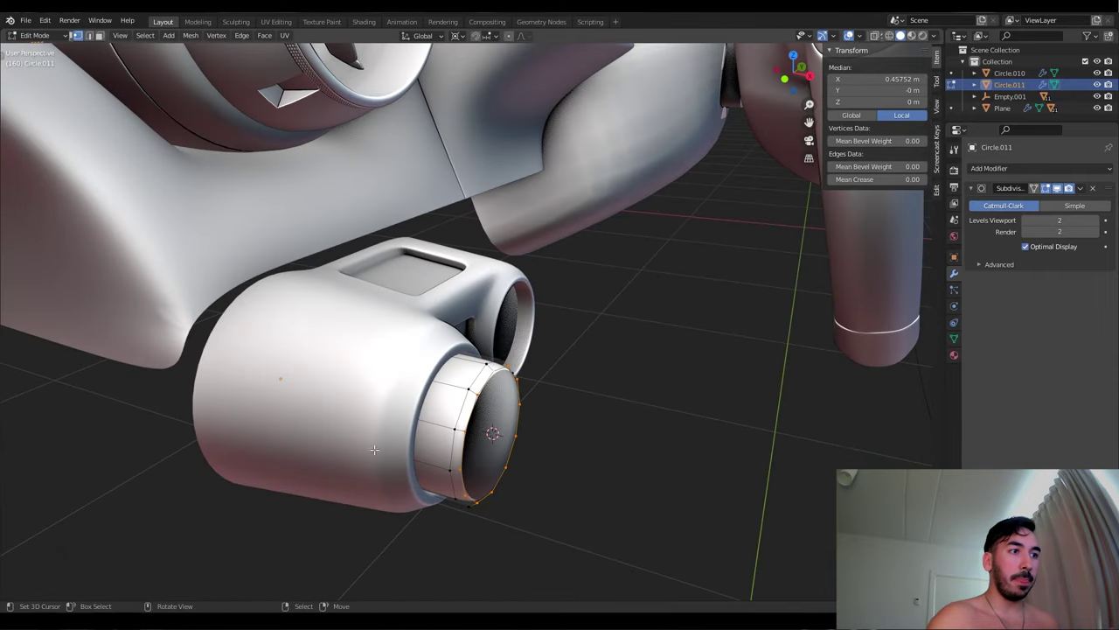
middle_drag(213, 488, 411, 394)
alt+click(490, 420)
key(ctrl+b)
click(524, 393)
key(e)
key(Escape)
key(s)
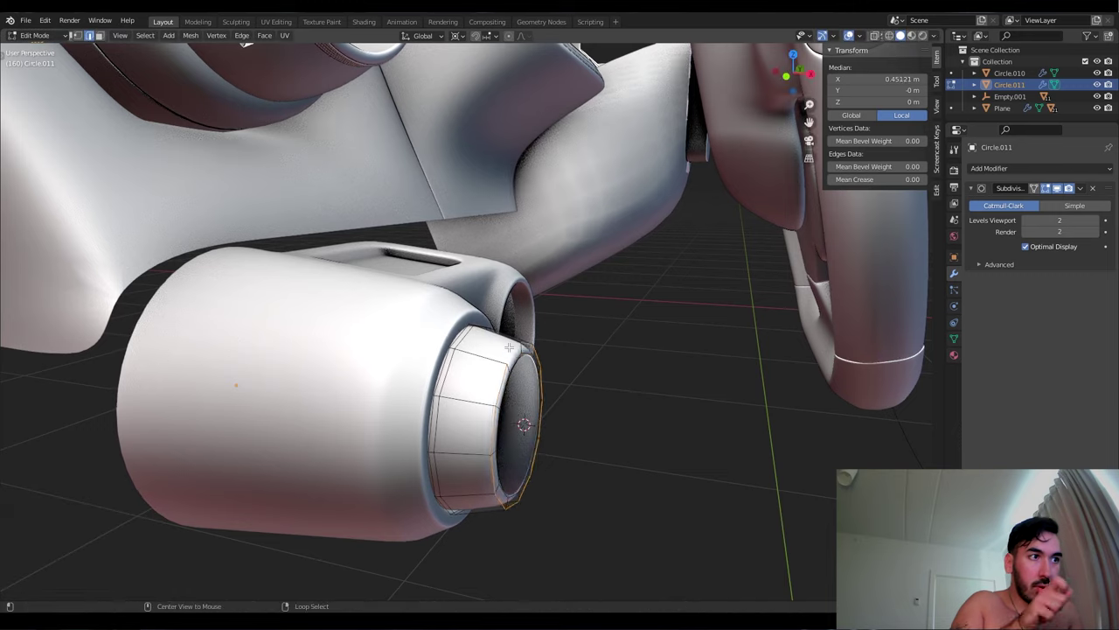
click(620, 402)
Recalculate the normals of the whole knob mesh and shade the knob smooth
middle_drag(560, 387, 497, 515)
key(l)
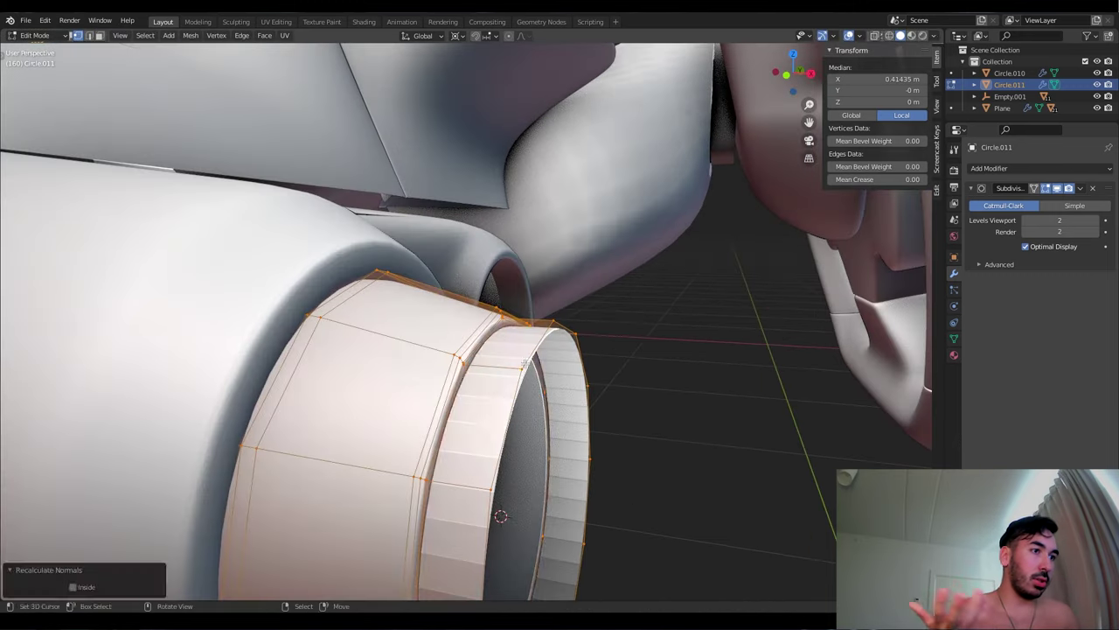
key(Tab)
click(156, 35)
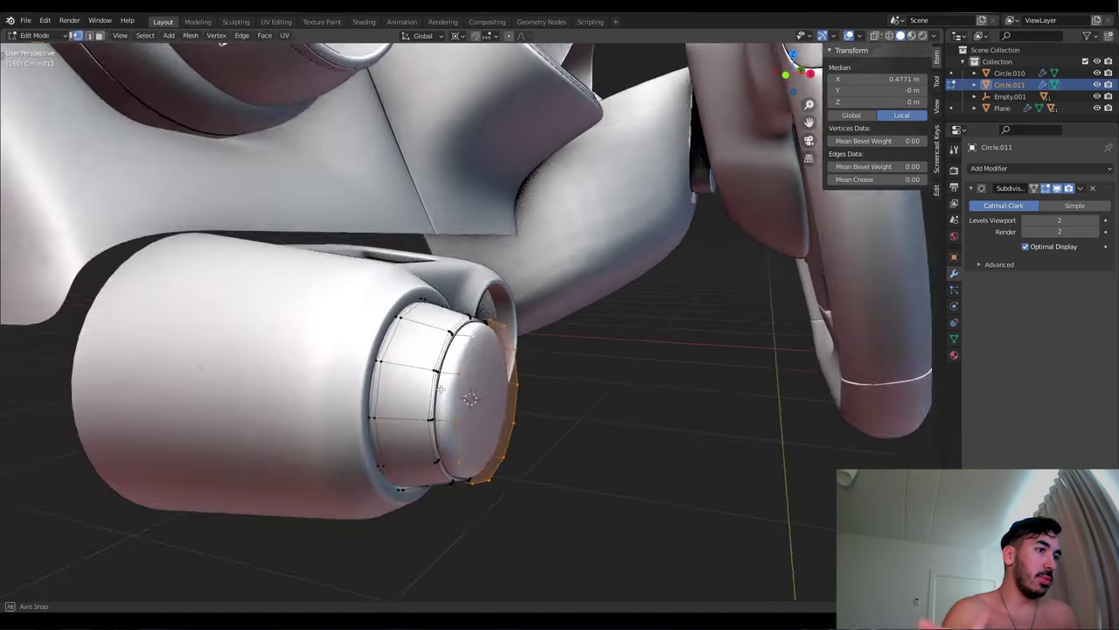
Extrude the knob's front loop in place and scale it inward, then extrude and scale again to build an inset cap
scroll(570, 508, up, 2)
key(e)
key(Escape)
key(s)
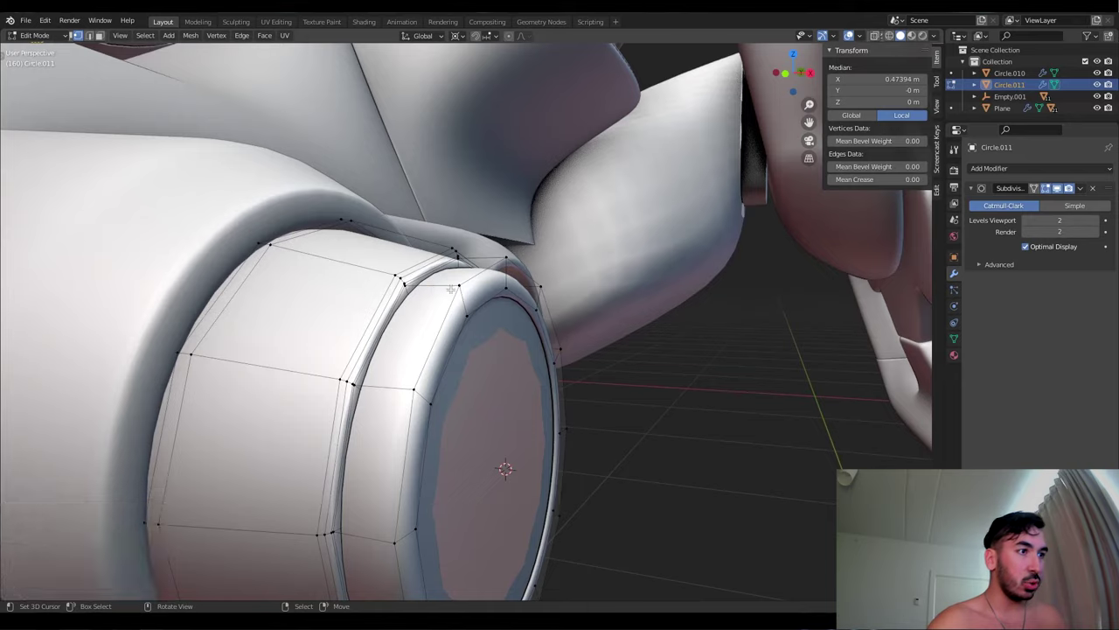
key(alt+e)
click(565, 445)
key(s)
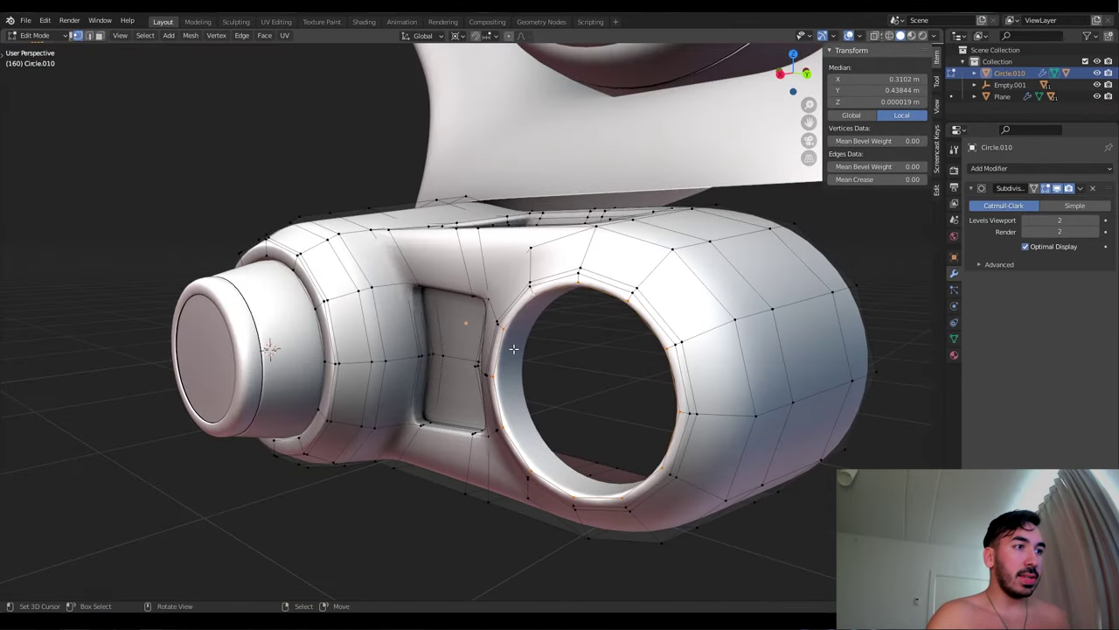
Extrude the insert panel between the two knobs by about 0.026 m and scale the extruded faces
key(Tab)
click(475, 343)
key(Tab)
middle_drag(476, 342, 730, 425)
key(s)
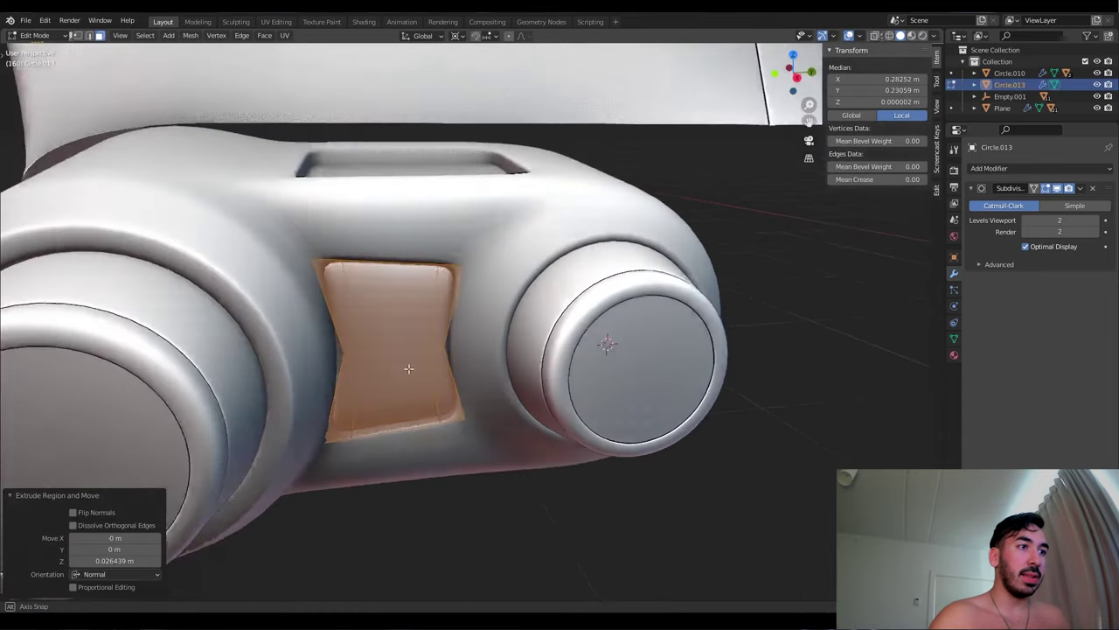
Bevel the insert panel's horizontal centre edge and move the middle edge inward to form a fold between its halves
scroll(515, 397, up, 3)
key(ctrl+b)
right_click(513, 397)
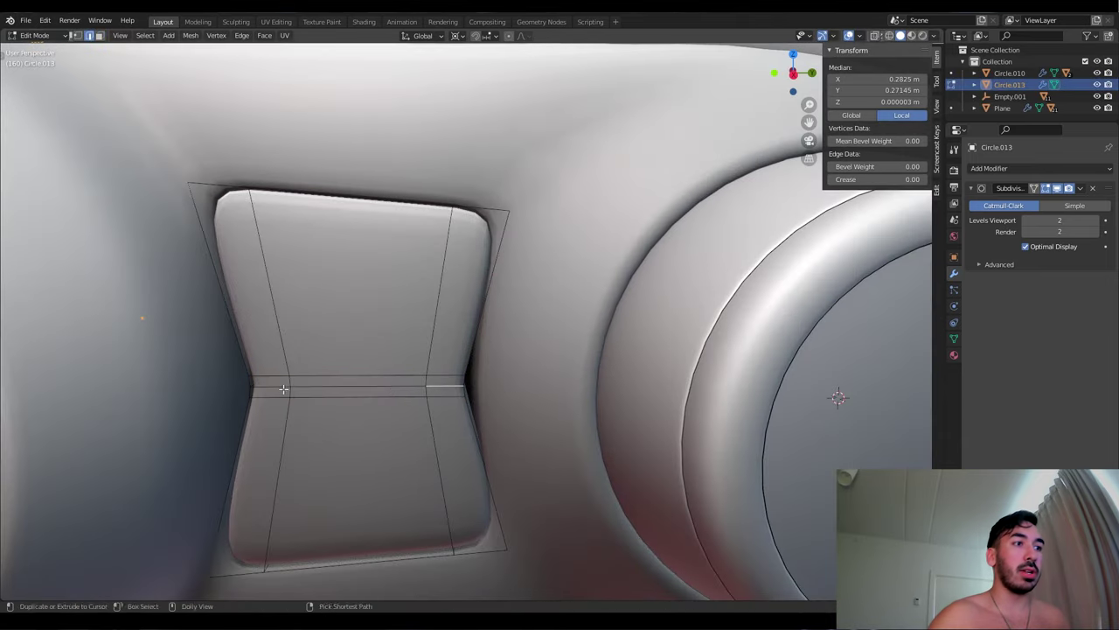
middle_drag(513, 397, 520, 443)
key(g)
click(508, 439)
key(shift+z)
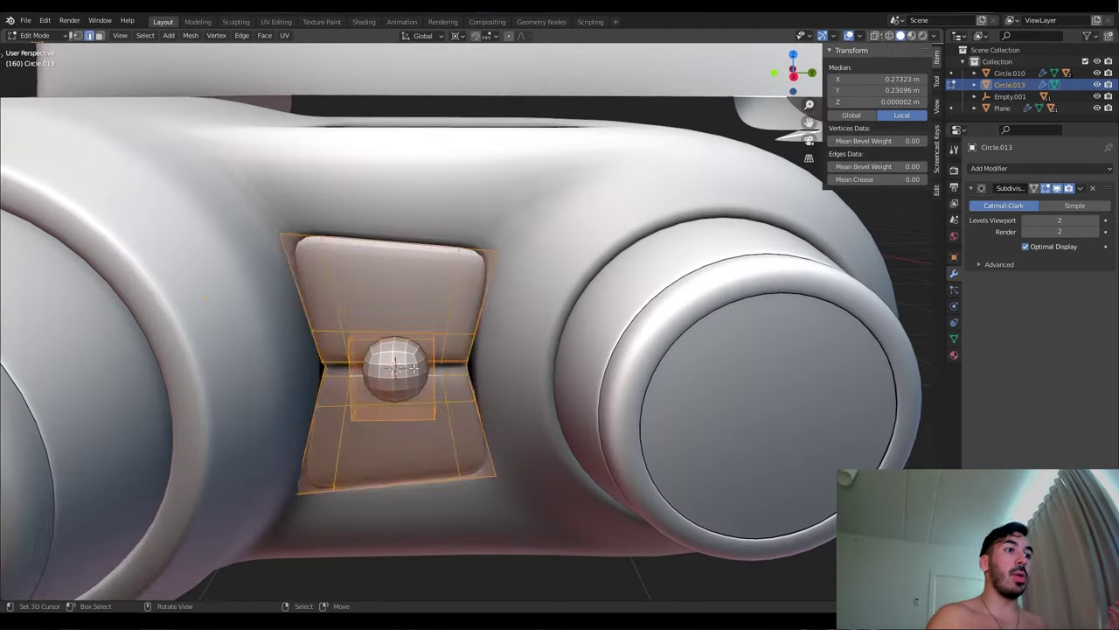
Scale the small rounded block at the panel's fold to about 0.314 and stretch it along Y into a thin bar
key(s)
click(533, 393)
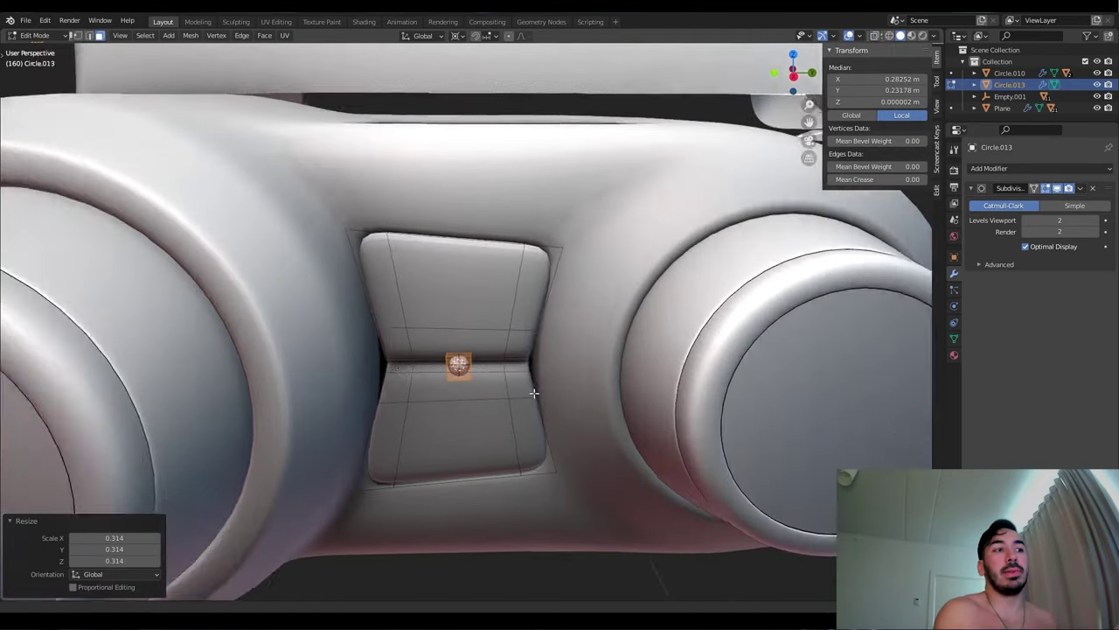
scroll(533, 394, up, 2)
key(s)
key(y)
click(487, 389)
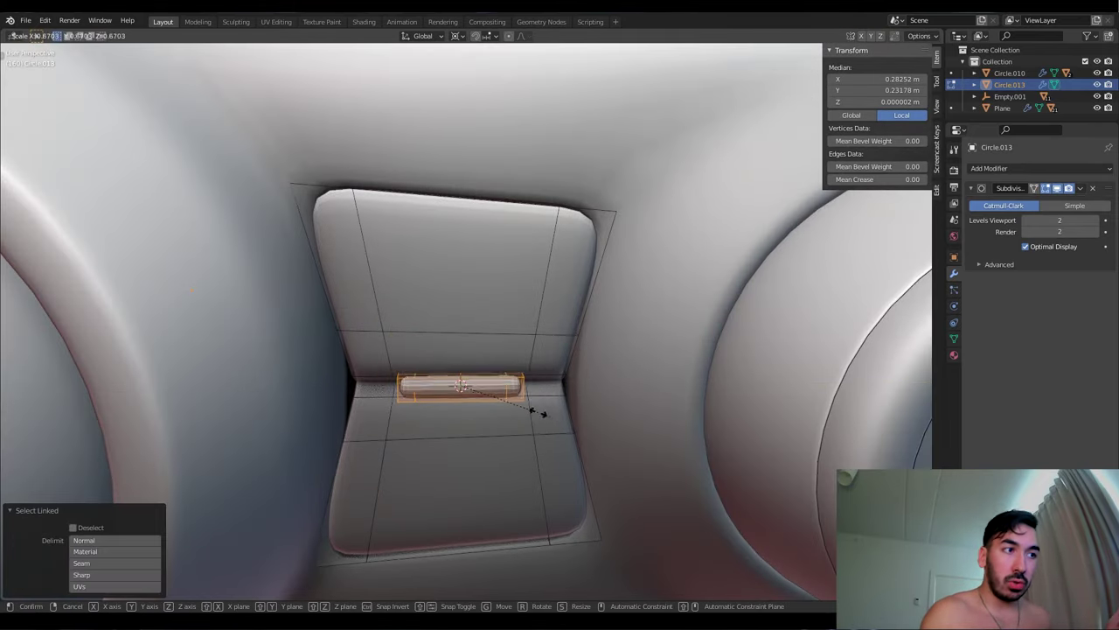
key(x)
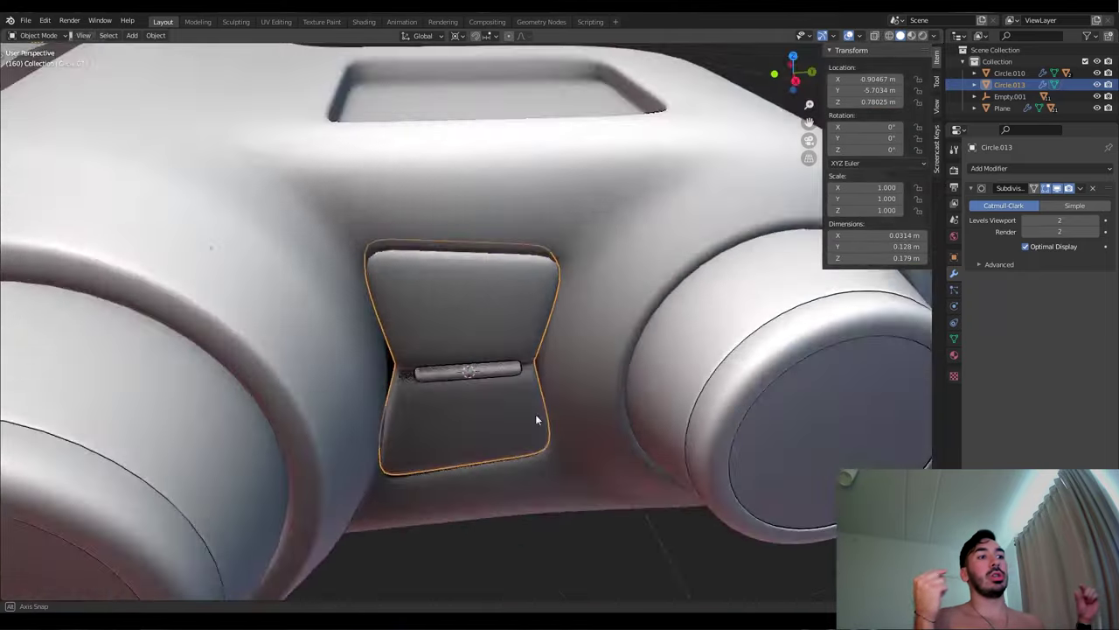
Scale the edges of the knob housing's top recess floor along Y and select the faces of its rear wall
middle_drag(536, 413, 481, 382)
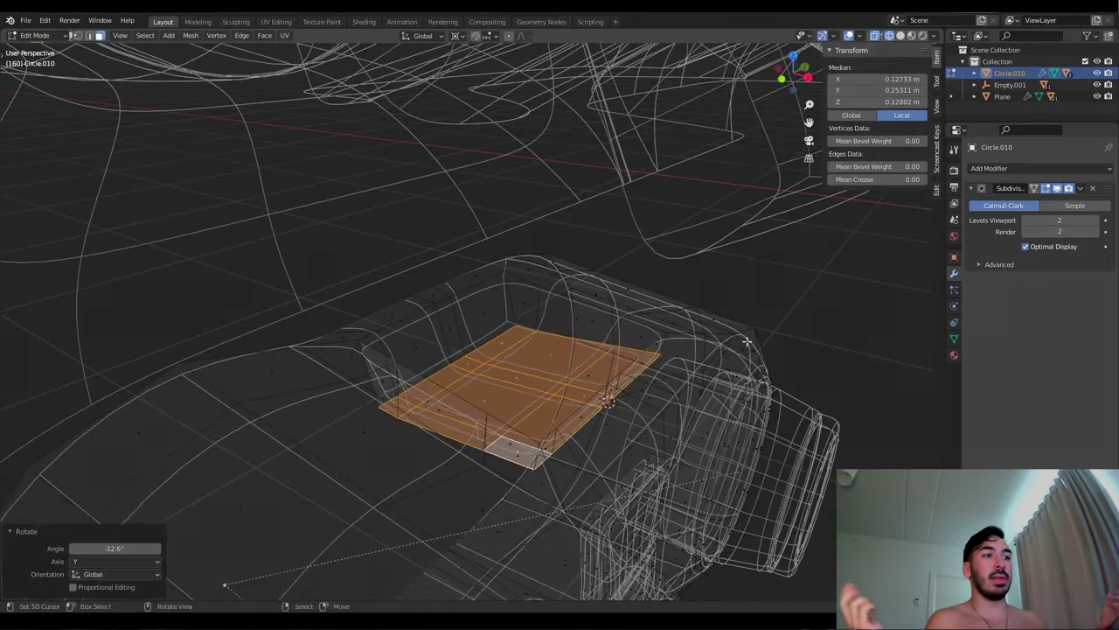
middle_drag(746, 341, 780, 384)
key(s)
key(y)
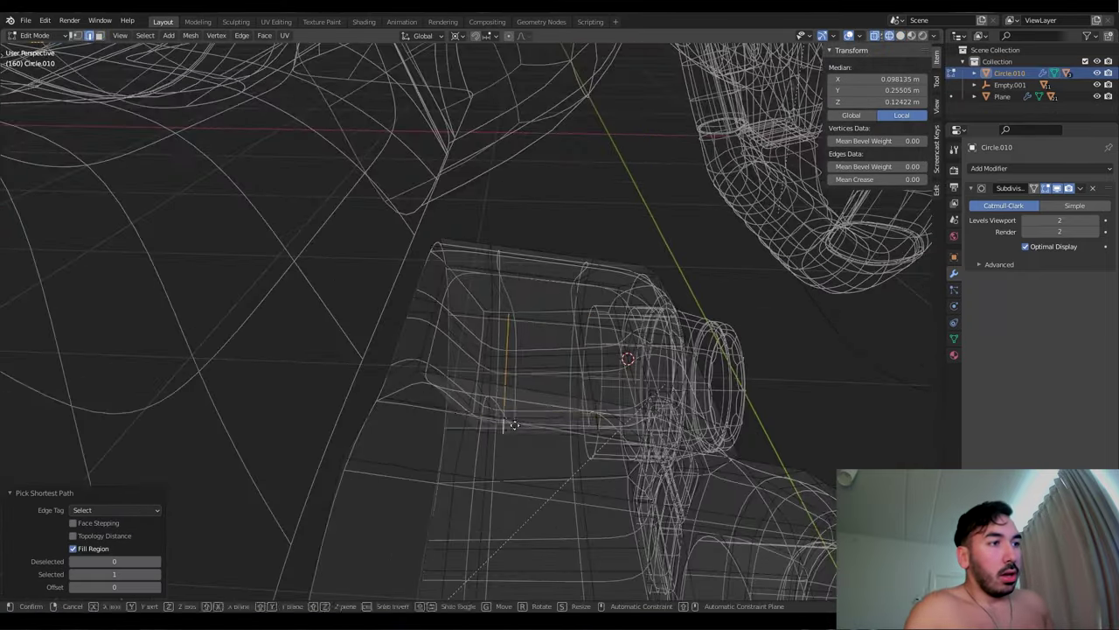
click(516, 329)
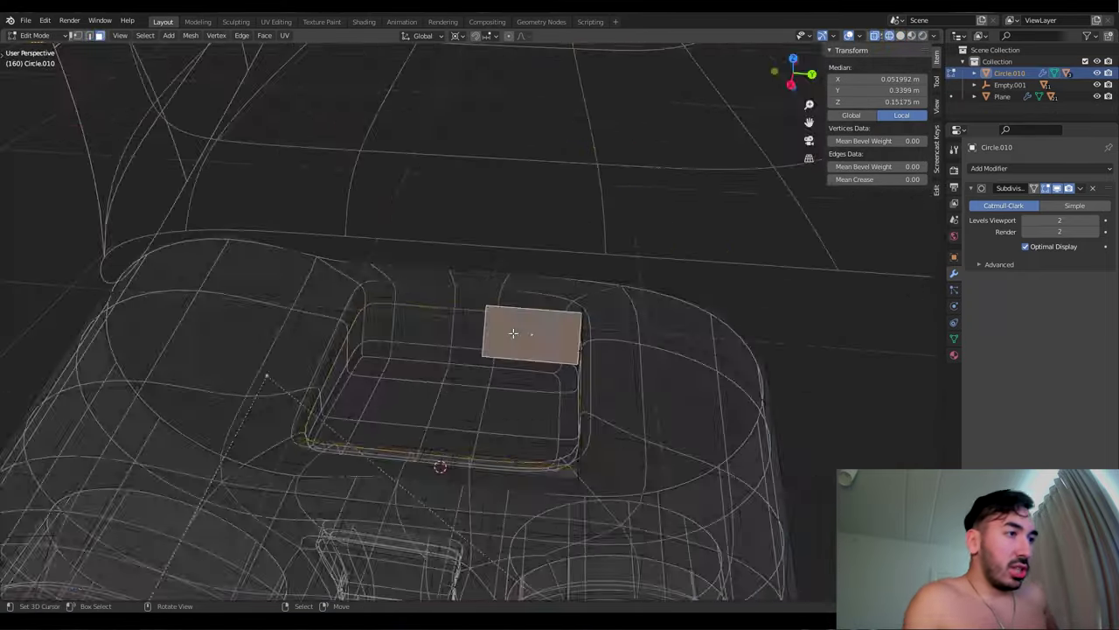
ctrl+shift+click(367, 333)
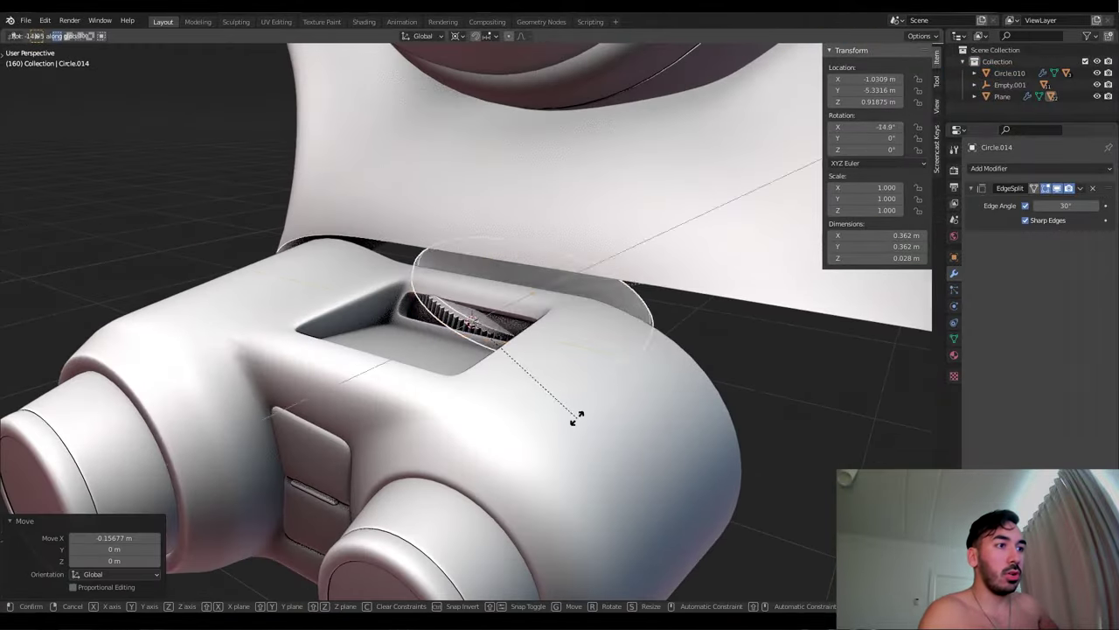
Tilt the ribbed scroll wheel in the housing's top recess about the X axis by about -15°
middle_drag(411, 411, 330, 394)
click(454, 361)
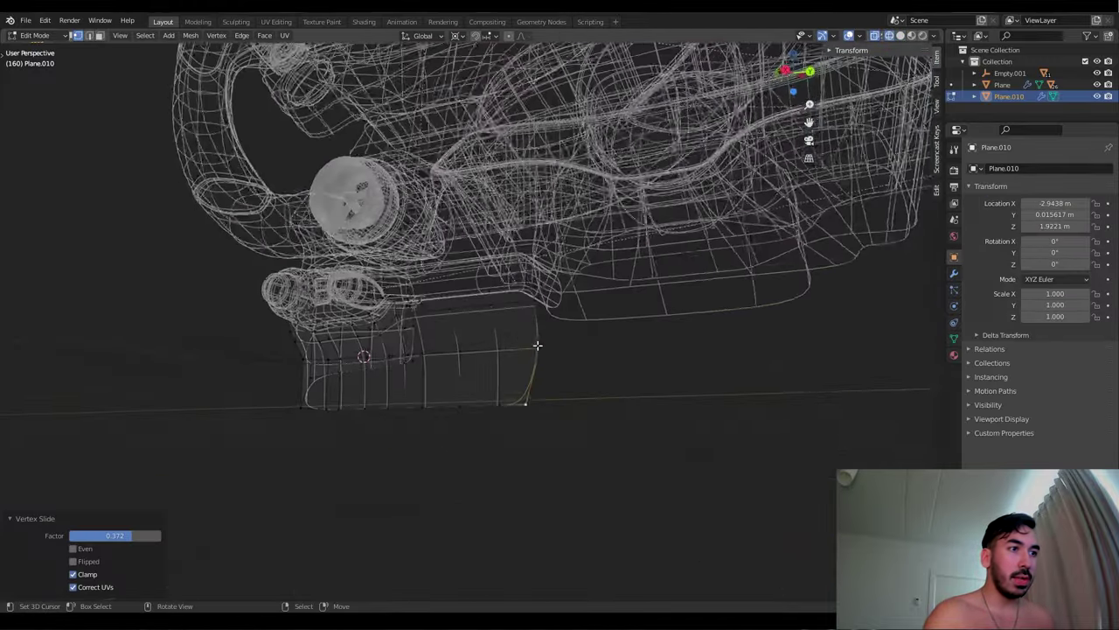
Slide the vertices at the lower dash panel's corner along their edges to refine its outline
key(g)
key(g)
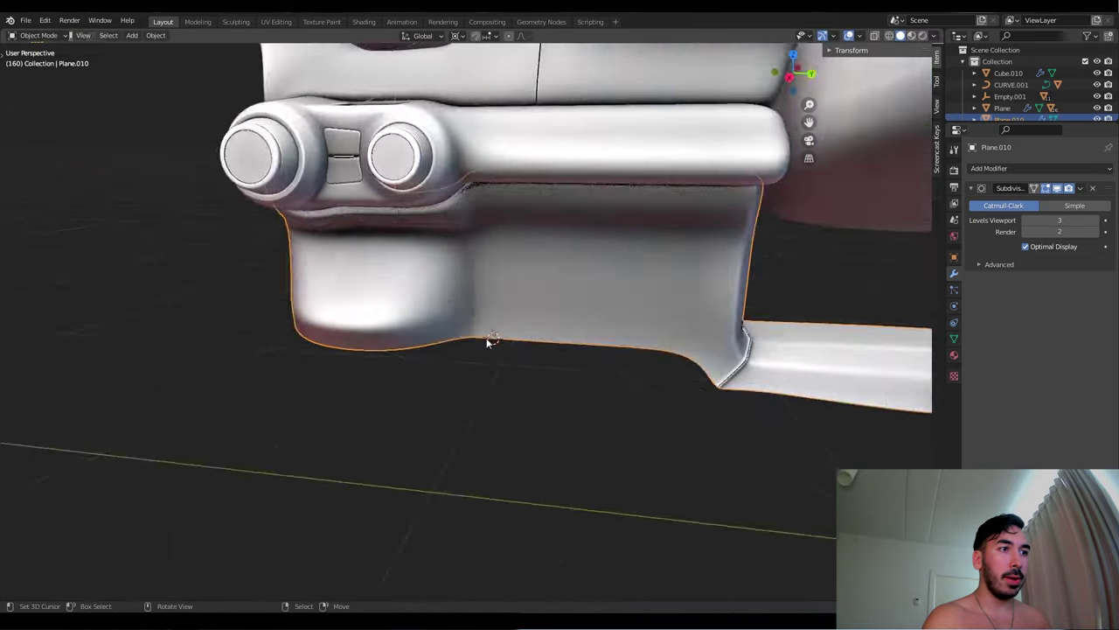
middle_drag(487, 342, 447, 430)
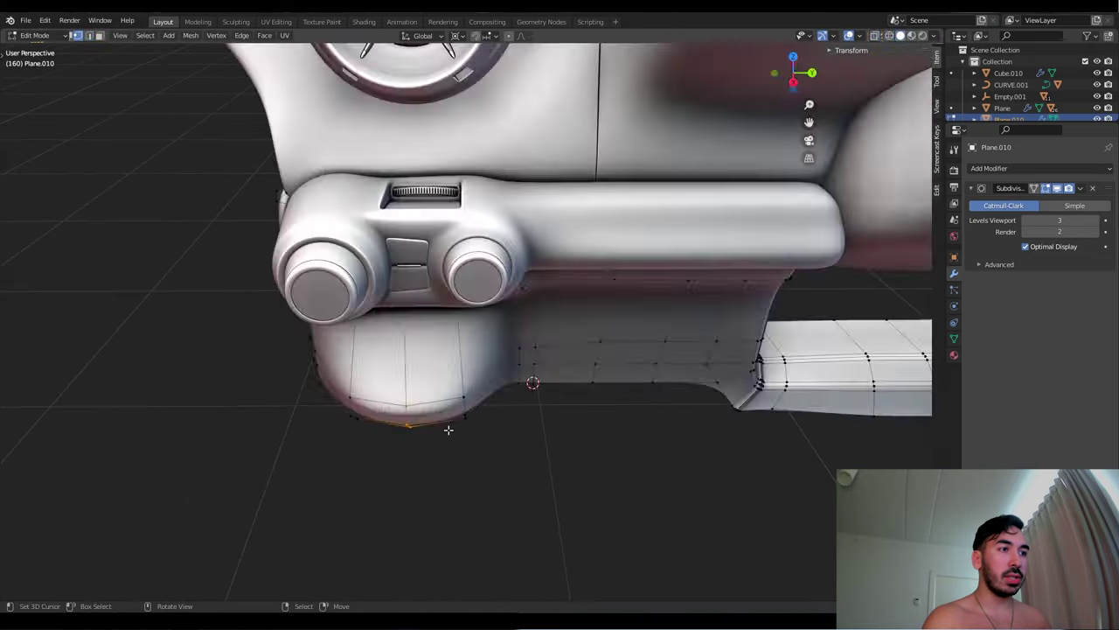
key(Tab)
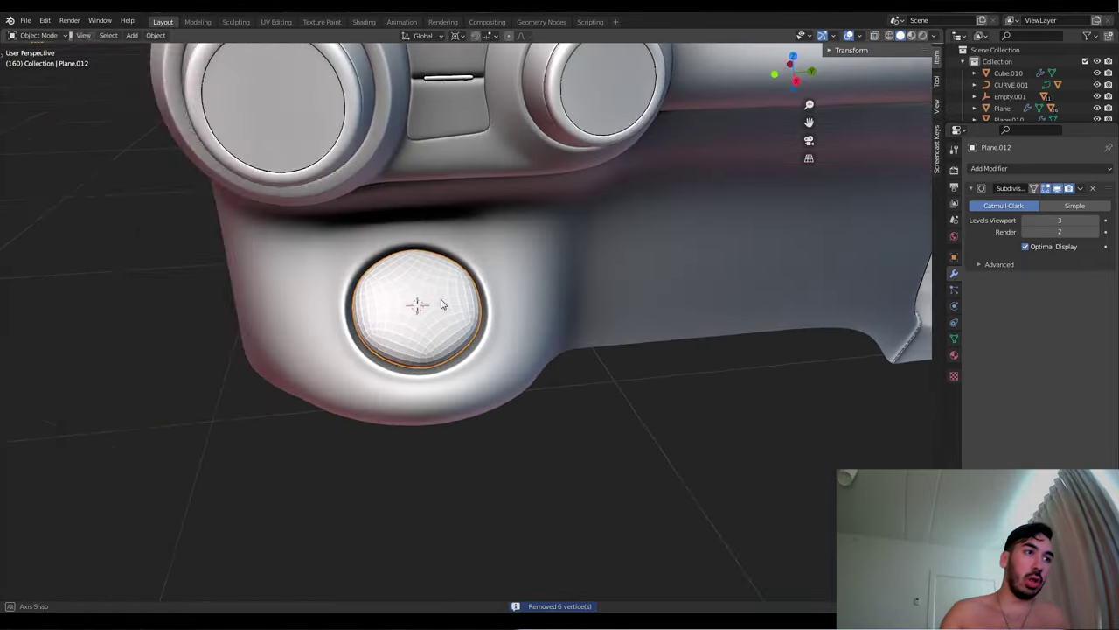
Extrude the round knob's side faces individually with an offset of 0.00152 m to create narrow ribs
middle_drag(440, 305, 410, 317)
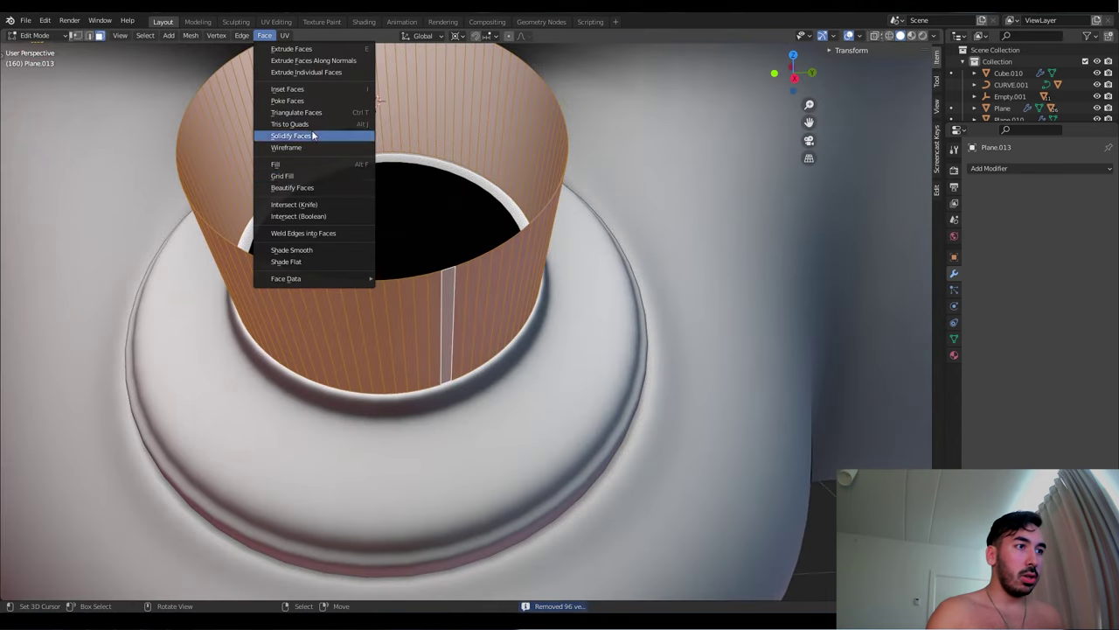
click(293, 136)
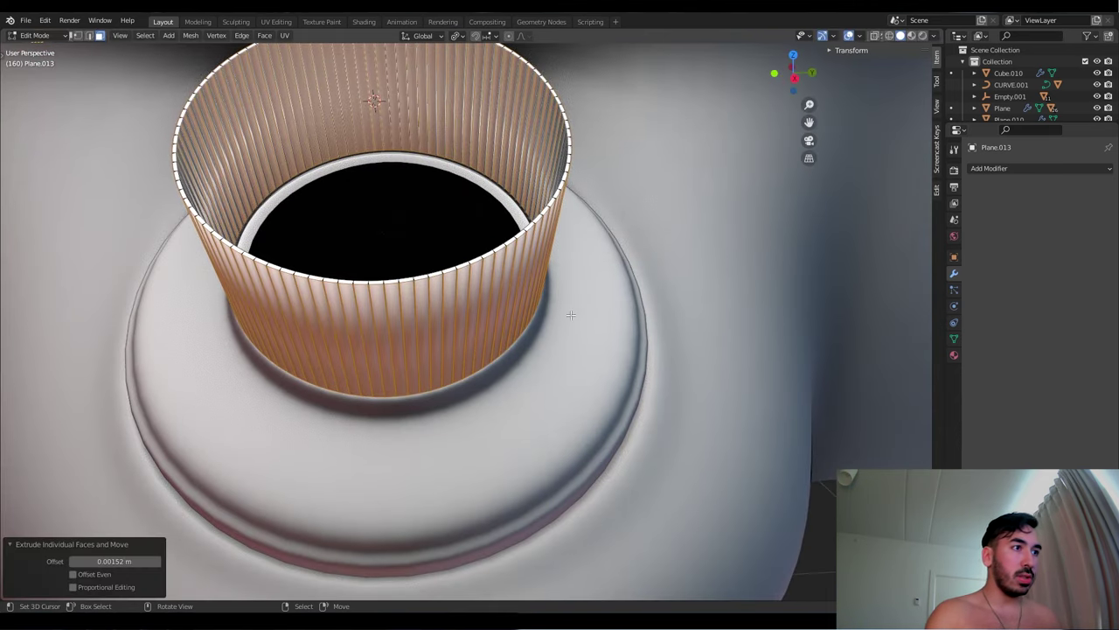
key(s)
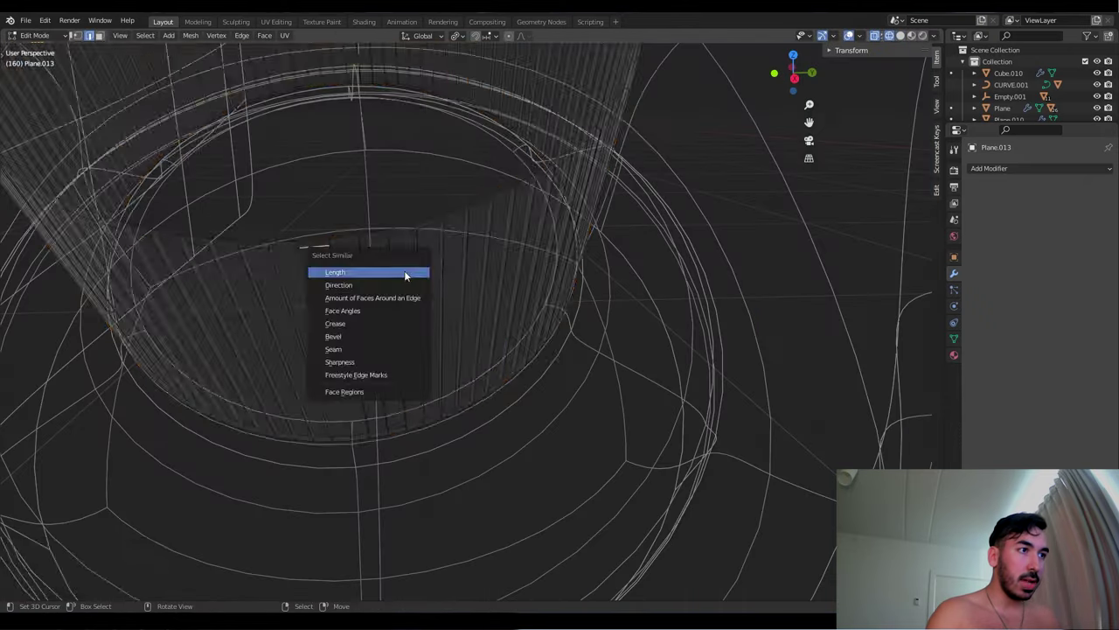
Select the rib end edges by similar length with threshold 0.00000 and scale them to taper the ribs
click(406, 271)
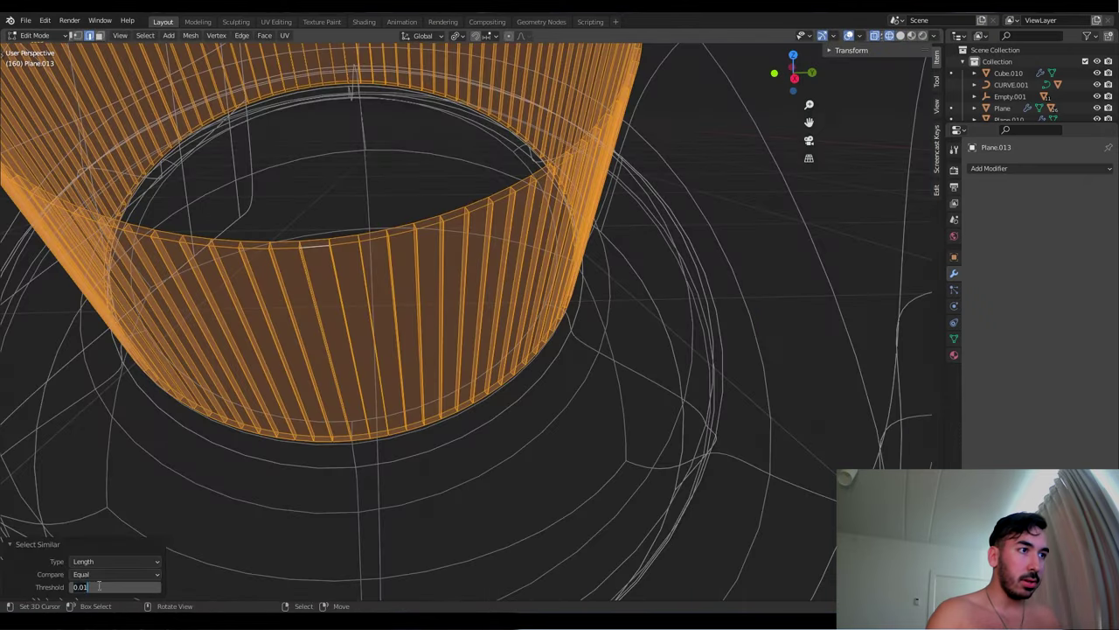
drag(83, 586, 98, 584)
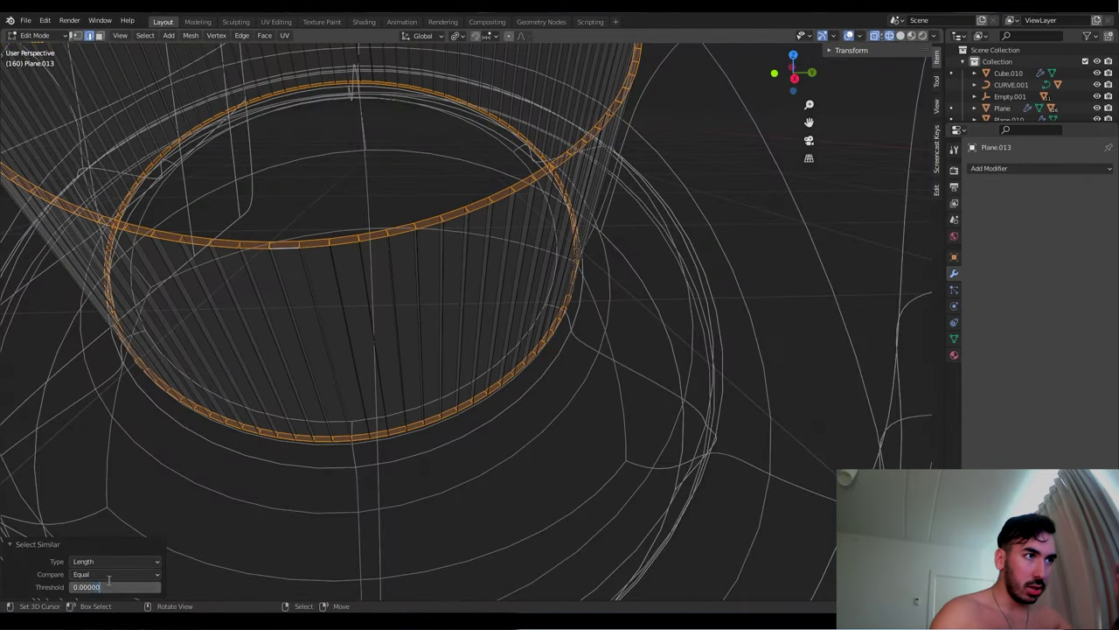
key(shift+z)
key(s)
click(436, 313)
middle_drag(436, 313, 367, 411)
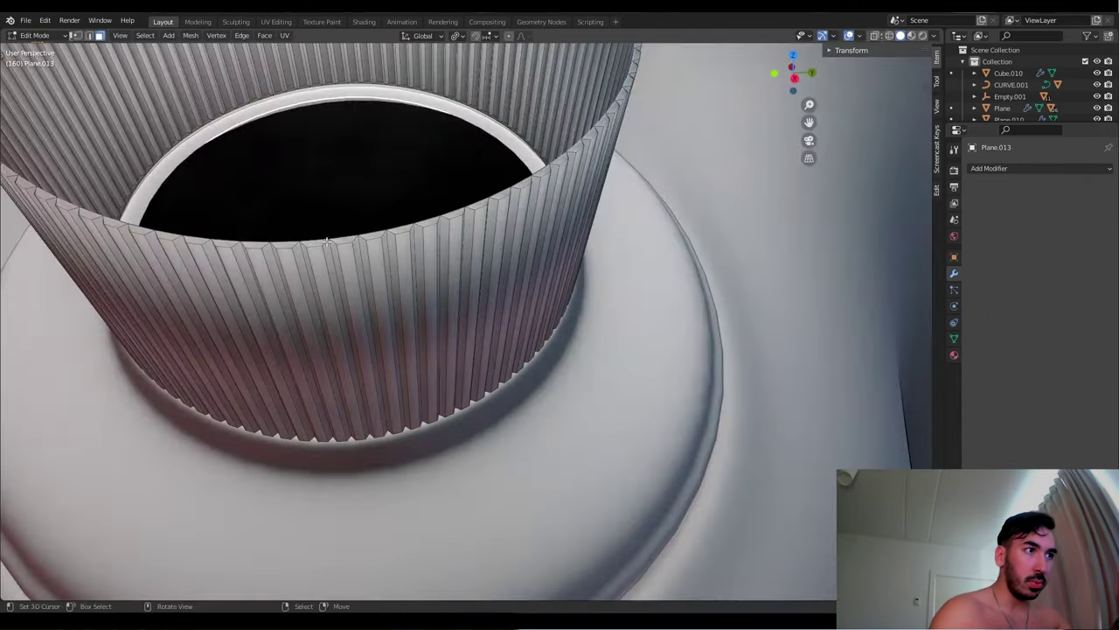
Mark all edges of the ribbed knob cylinder as sharp
scroll(367, 411, up, 2)
key(a)
scroll(504, 274, down, 3)
key(ctrl+e)
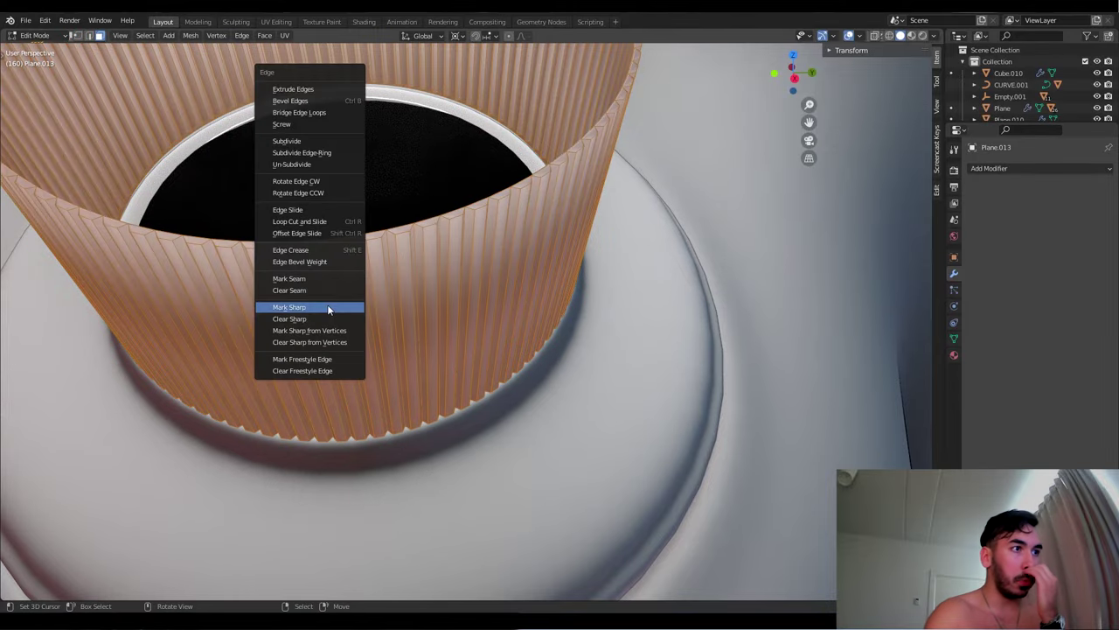
click(327, 304)
scroll(327, 304, down, 3)
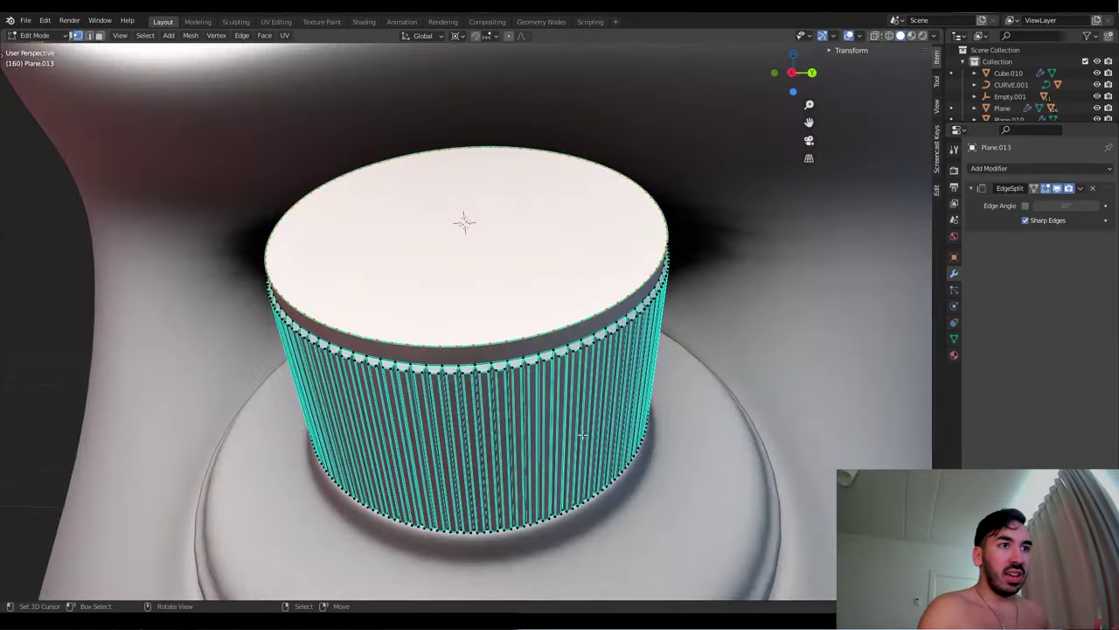
Slide the knob cap's rim edges and offset the rim strip along its normal to shape the cap border
middle_drag(490, 332, 507, 348)
key(g)
key(g)
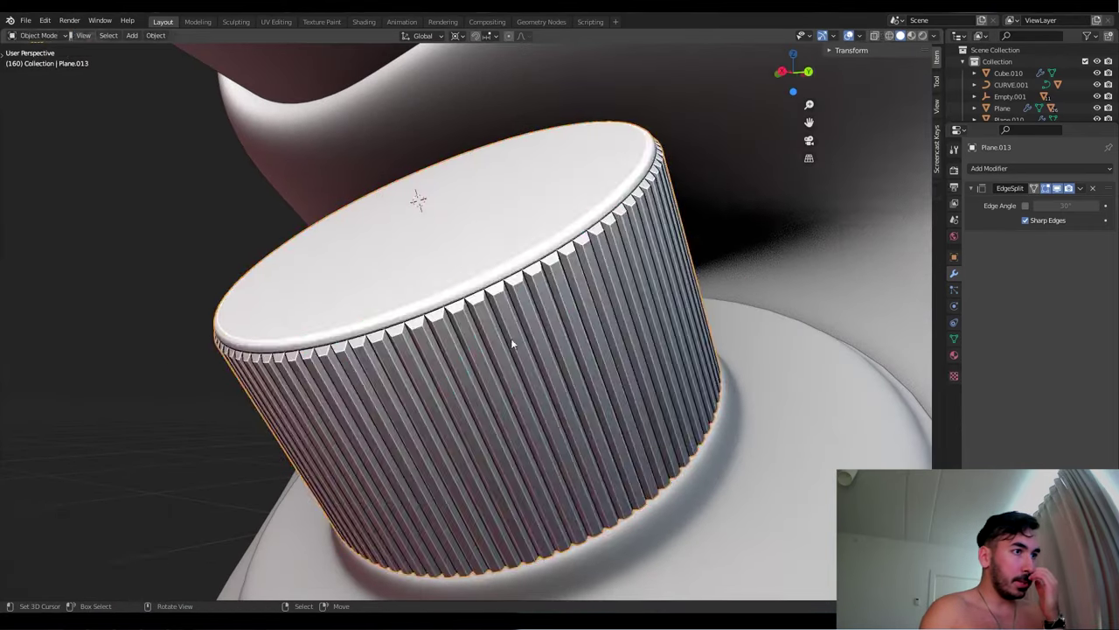
key(Tab)
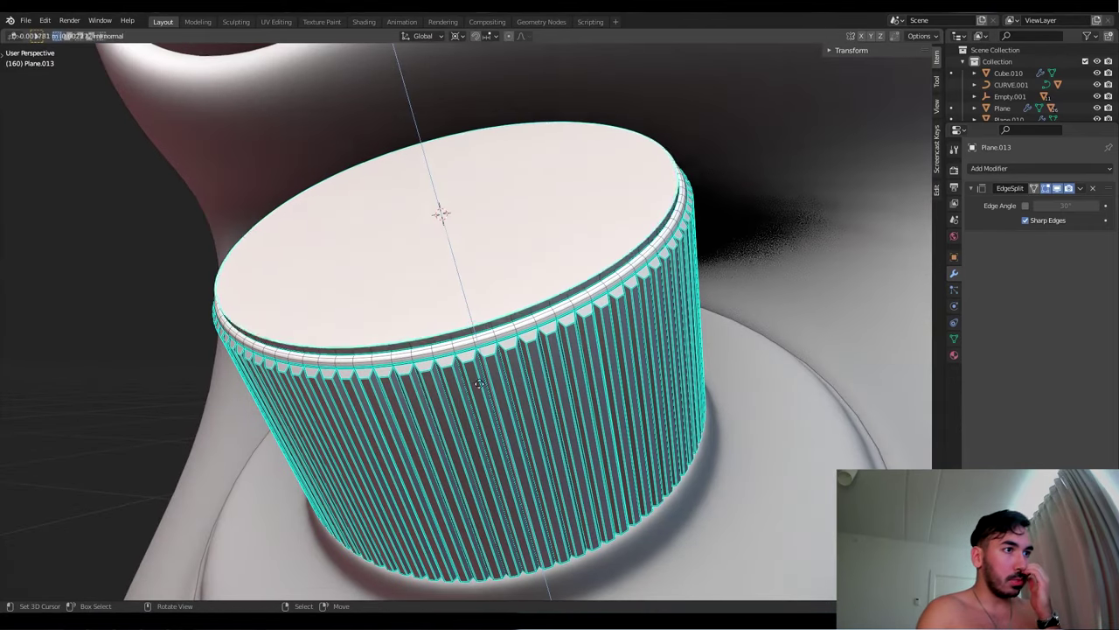
key(Return)
key(g)
key(g)
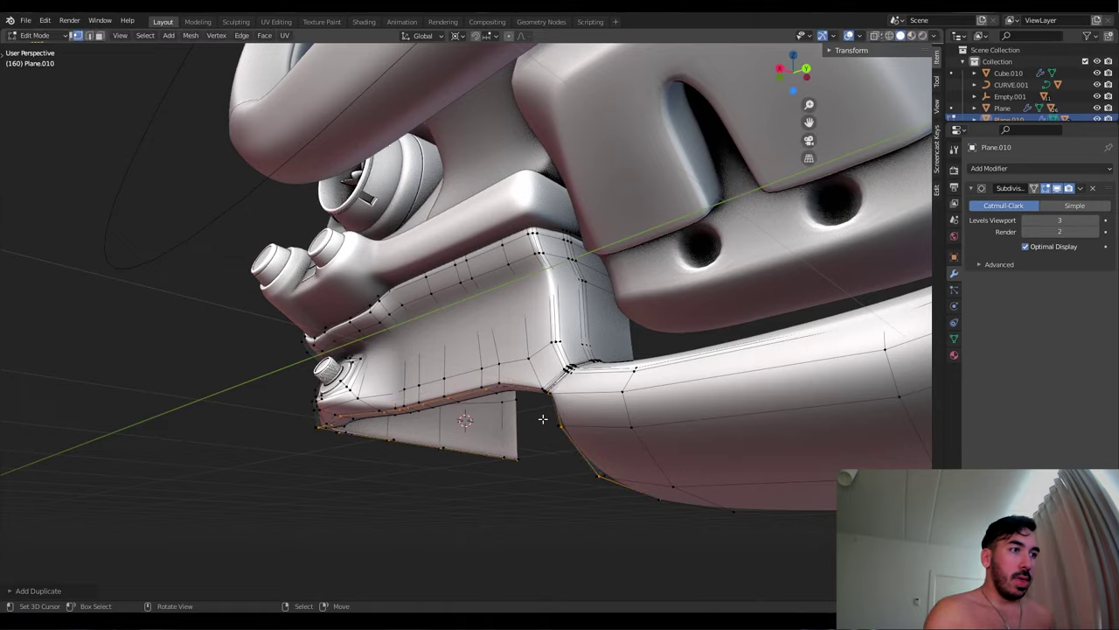
Extrude the bottom edge of the trim strip under the dash panel to extend it downward
drag(513, 367, 611, 432)
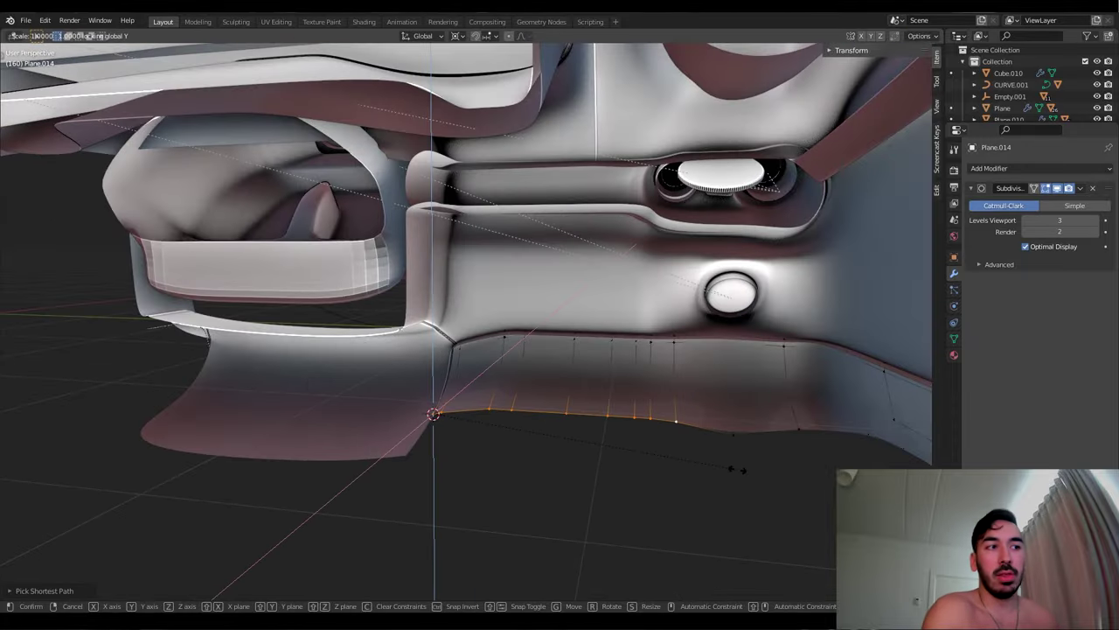
key(e)
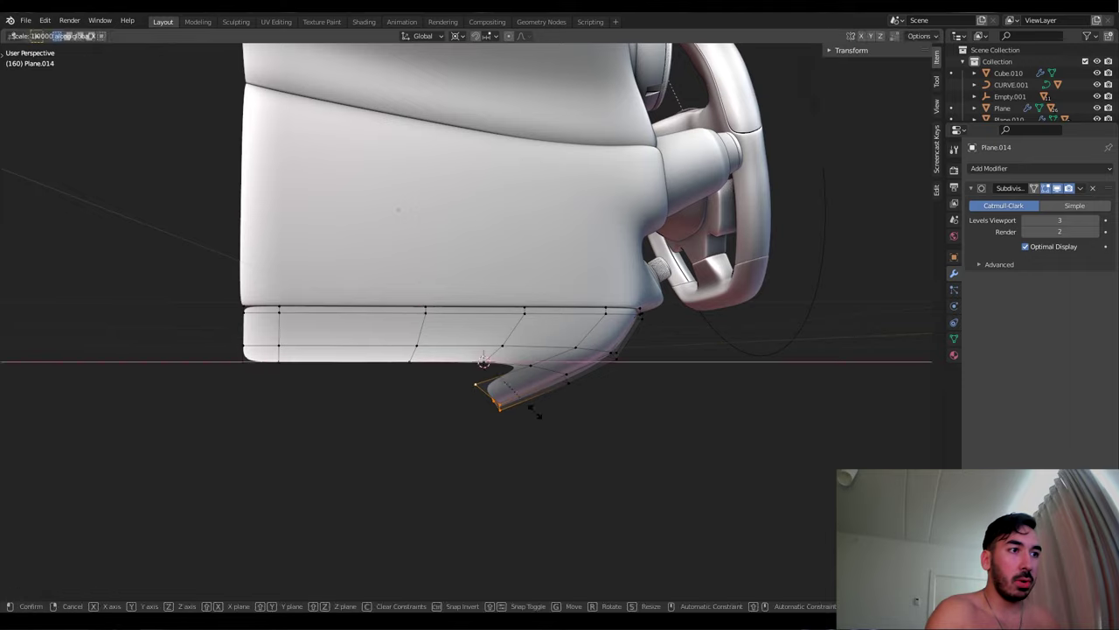
click(492, 371)
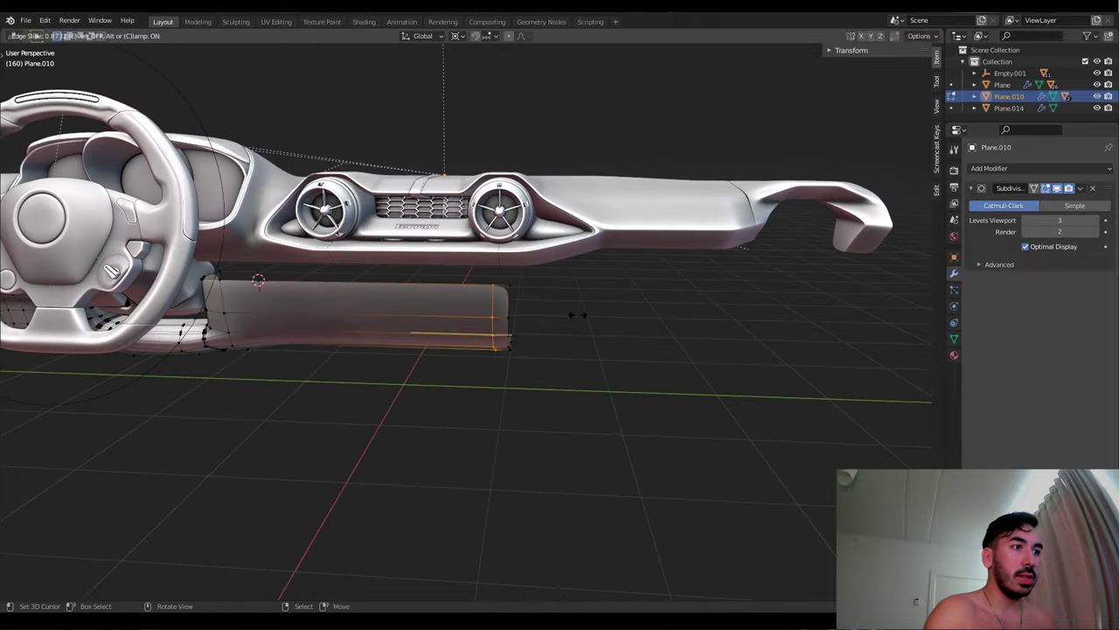
Add a vertical loop cut across the extended lower dash panel beneath the centre air vents
middle_drag(460, 306, 563, 317)
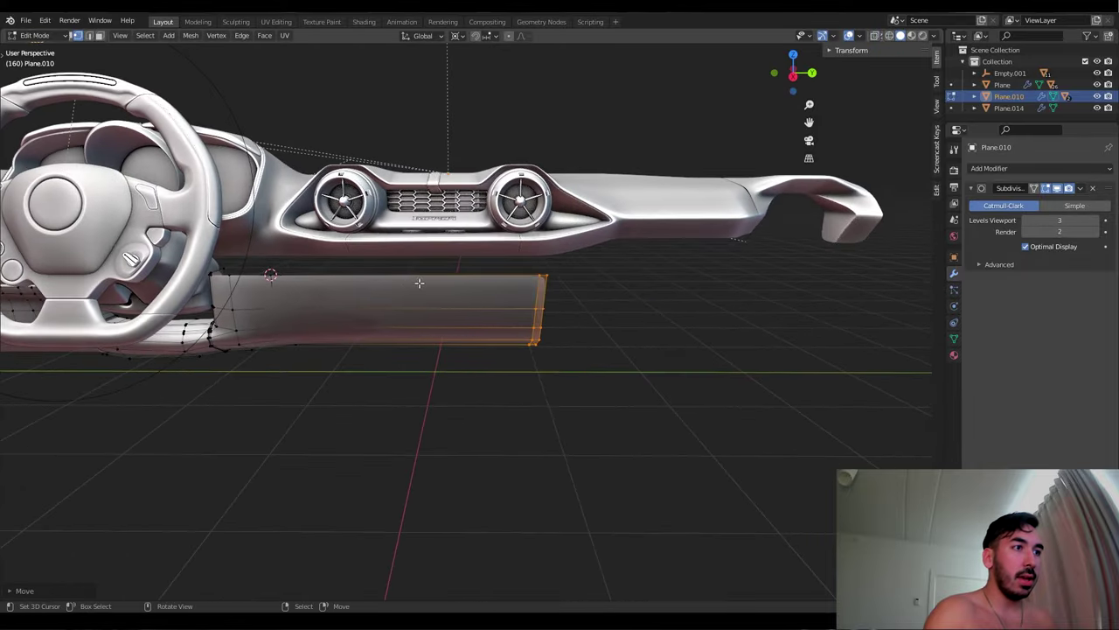
key(ctrl+r)
click(476, 305)
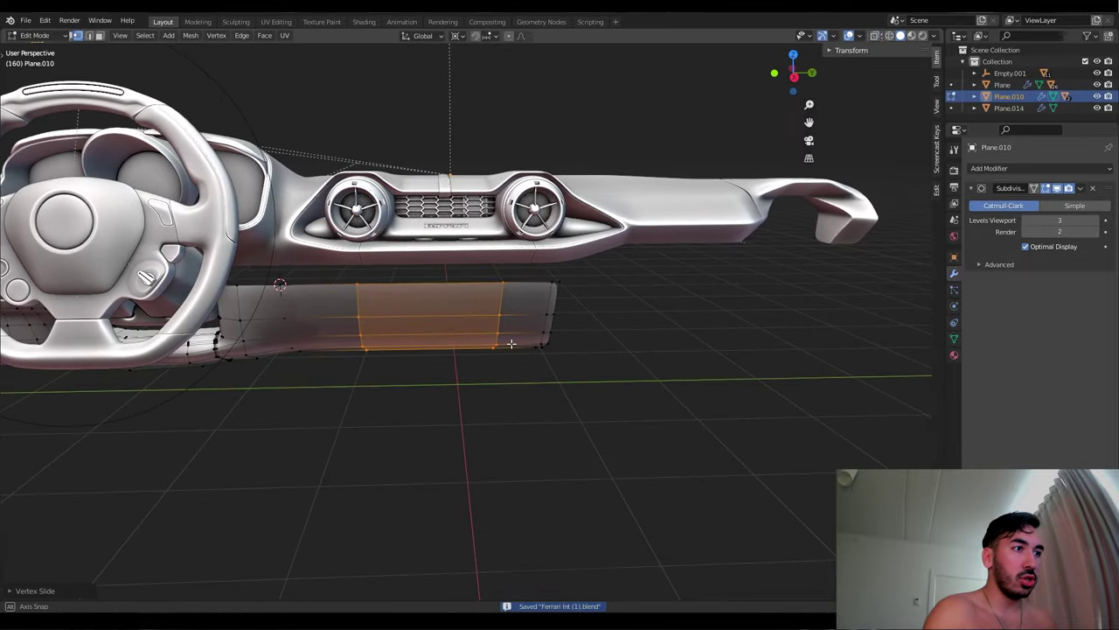
Recess the central faces of the lower dash panel to form a wide pocket open toward its lower edge
key(3)
middle_drag(512, 343, 484, 327)
ctrl+click(421, 324)
key(2)
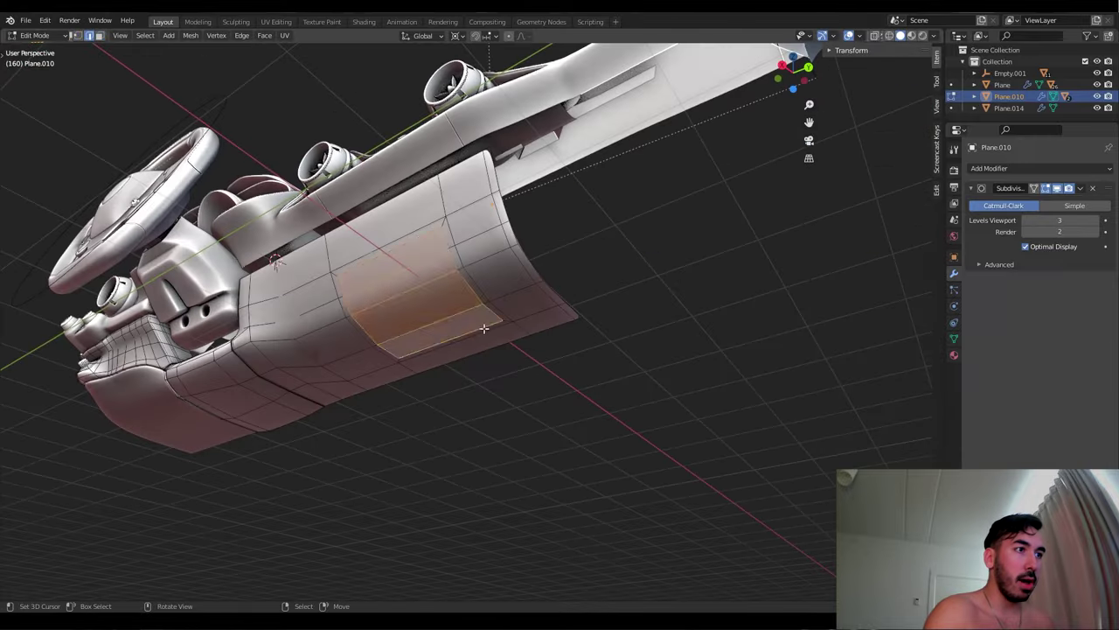
middle_drag(394, 263, 490, 350)
key(3)
key(alt+z)
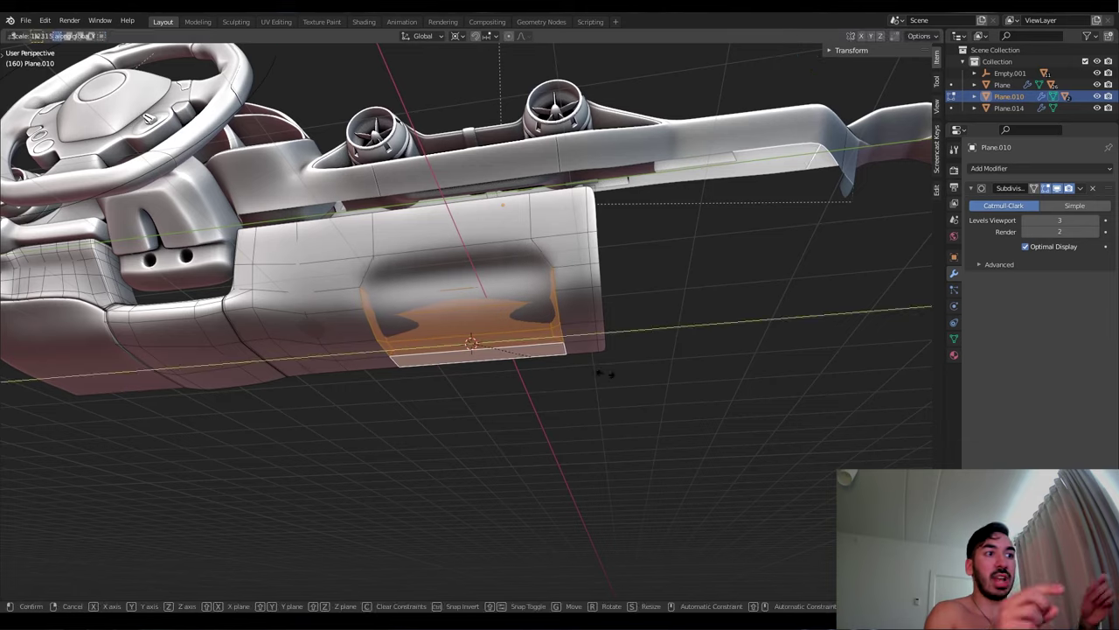
Undo the last scaling of the pocket and slide its selected geometry along the adjoining edges
key(ctrl+z)
middle_drag(456, 324, 608, 342)
key(g)
key(g)
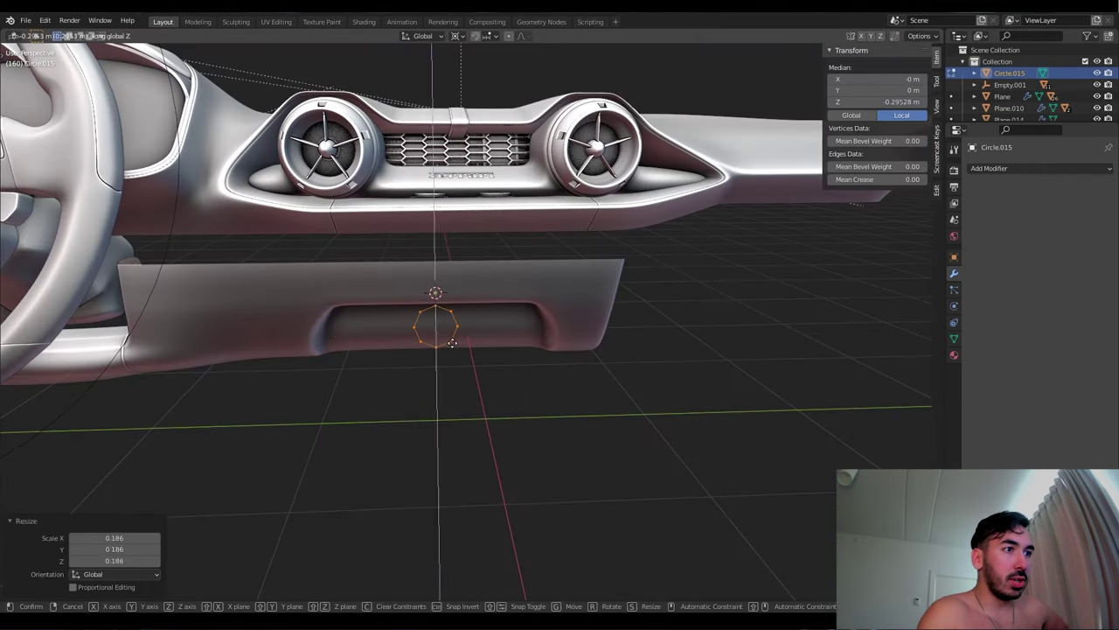
Move the small circle down along Z into the dash pocket and add a Mirror modifier on the Y axis
click(452, 342)
click(989, 167)
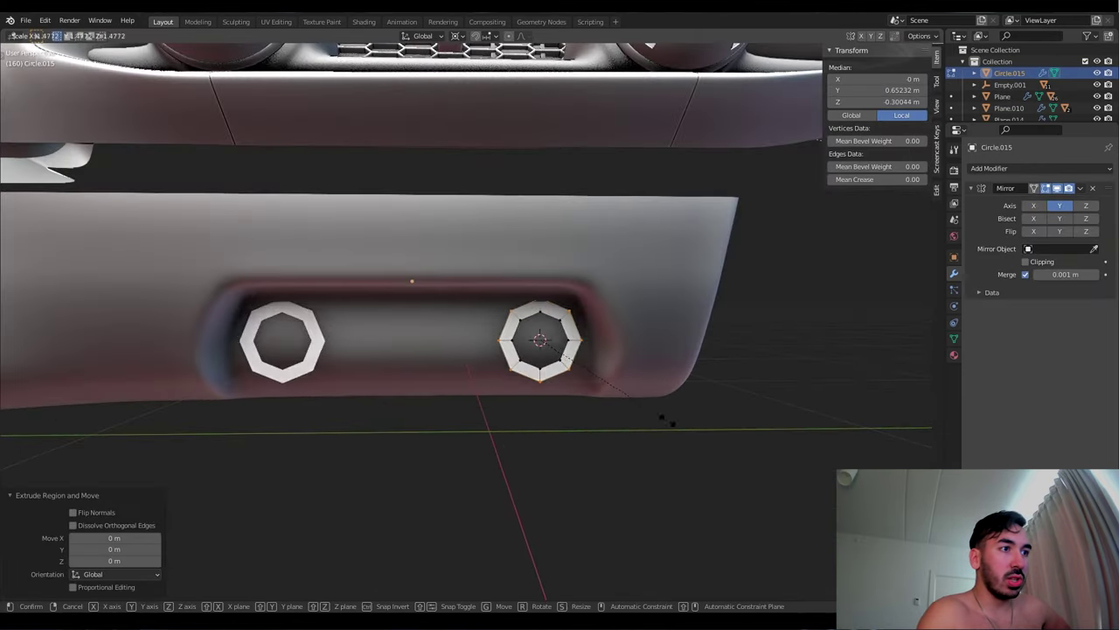
Flatten the selected geometry of the mirrored ring mesh by scaling it to 0 along Y
text(y0)
key(Return)
key(shift+z)
key(shift+z)
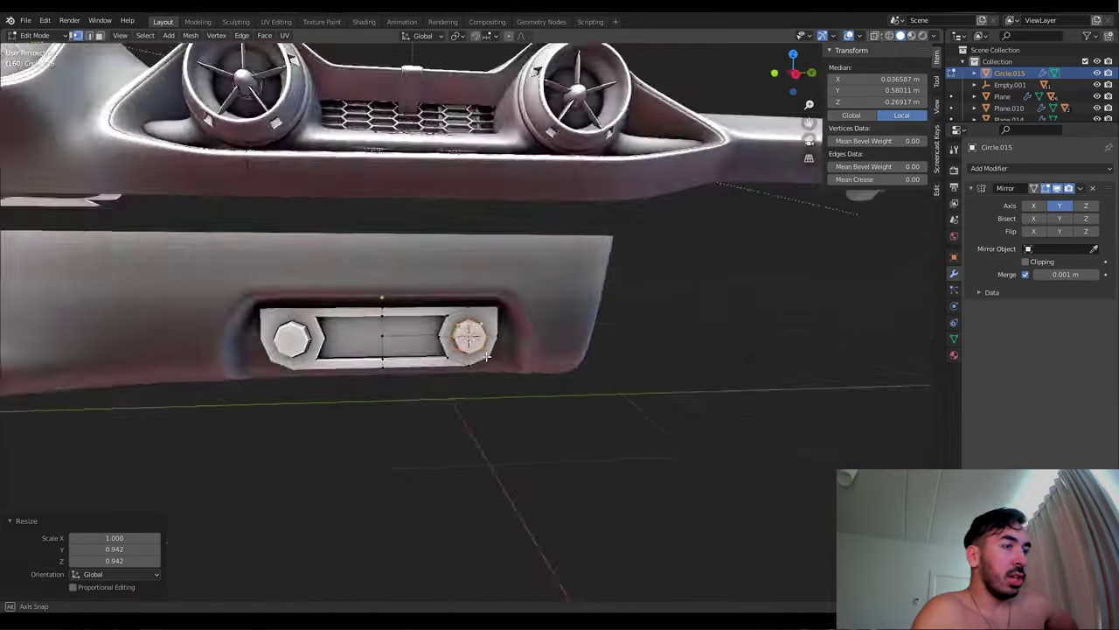
Add a supporting edge loop to the mirrored control frame and adjust the duplicated edges of its central opening
key(g)
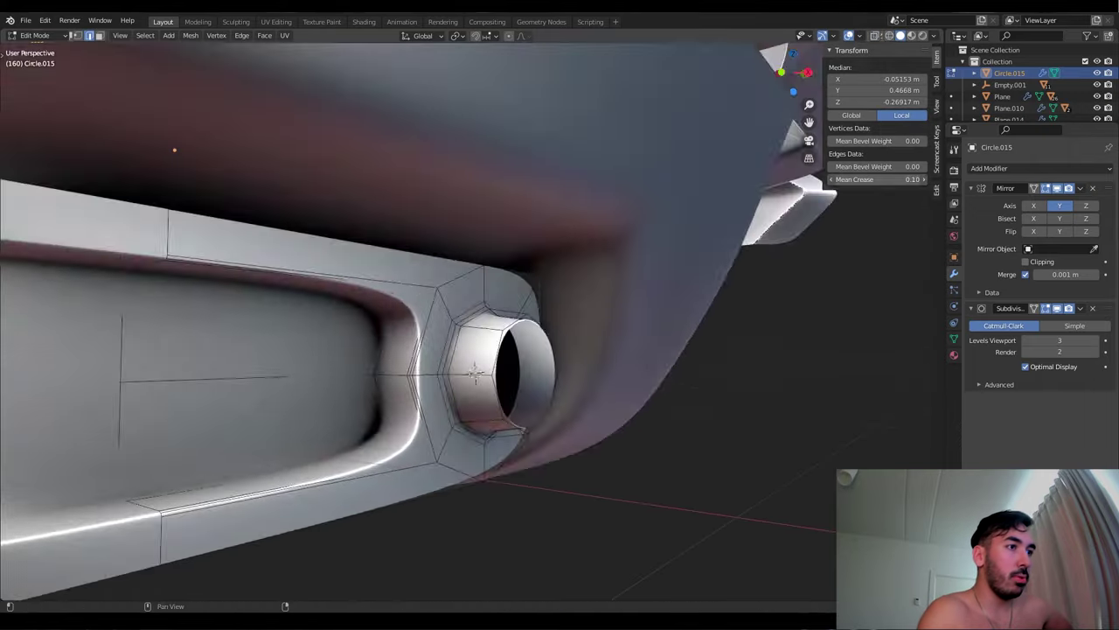
key(ctrl+r)
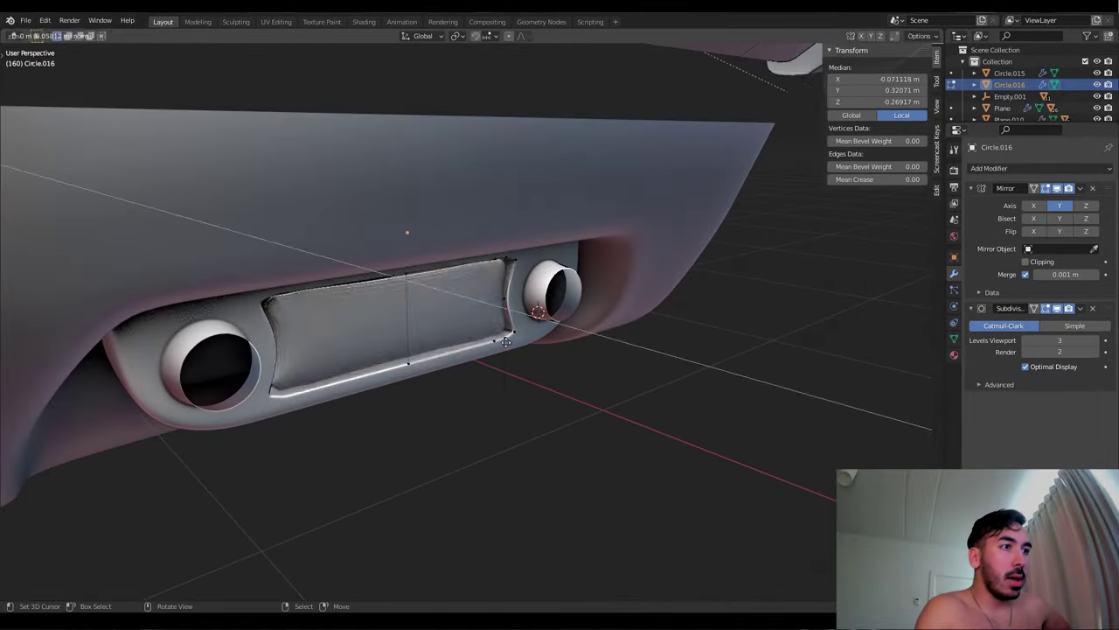
key(ctrl+e)
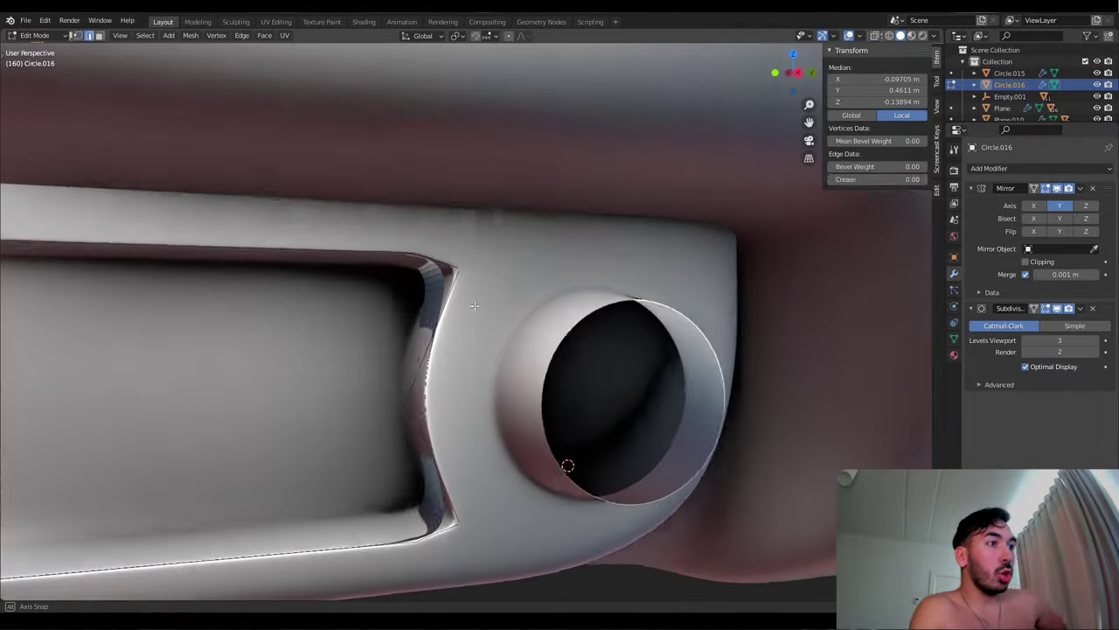
shift+middle_drag(559, 367, 559, 312)
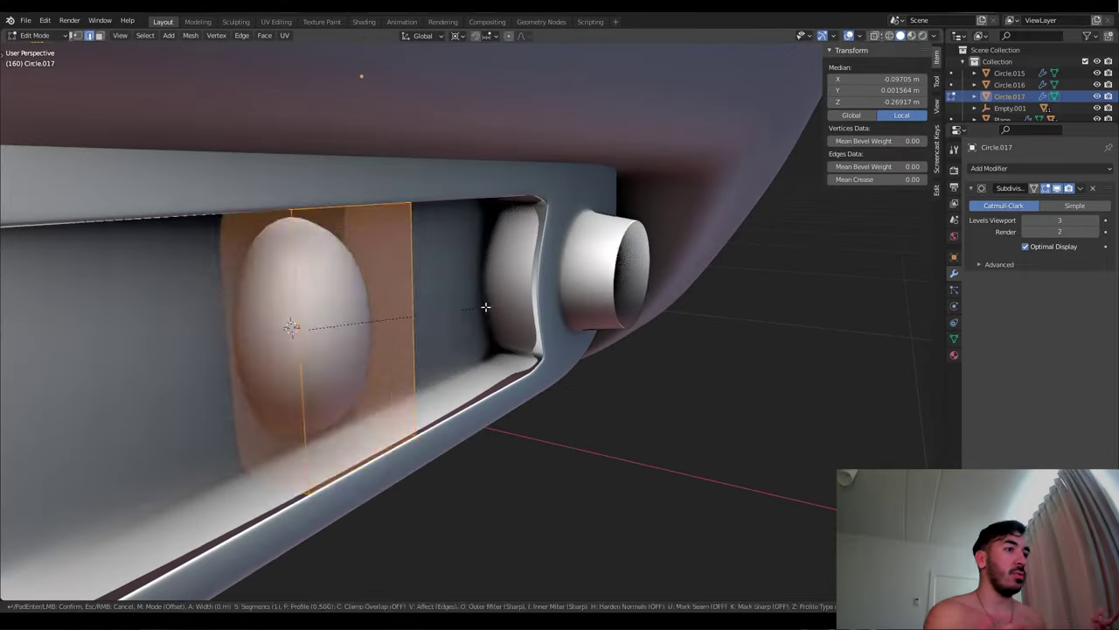
Shape the button blocks inside the control frame's opening with a bevel, trimmed geometry and supporting loop cuts
click(485, 306)
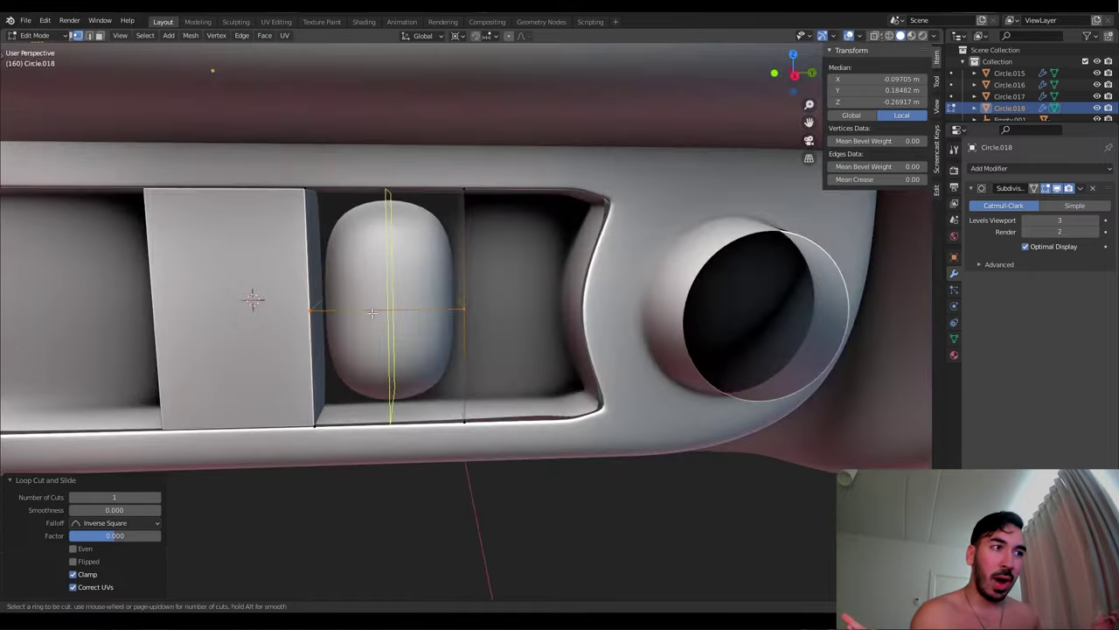
key(x)
click(382, 338)
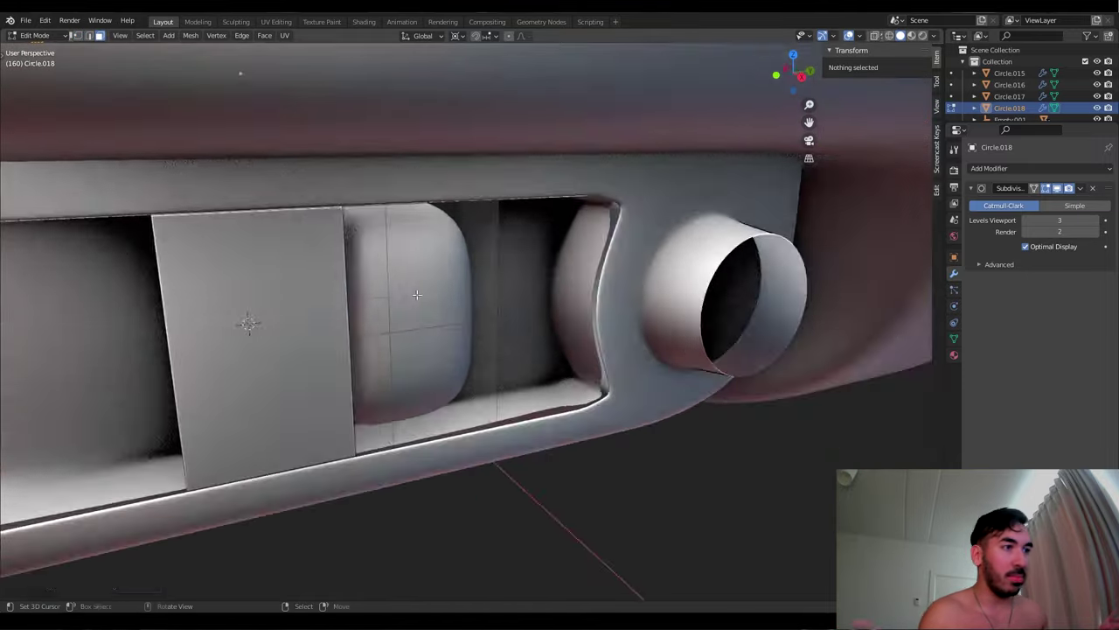
click(551, 381)
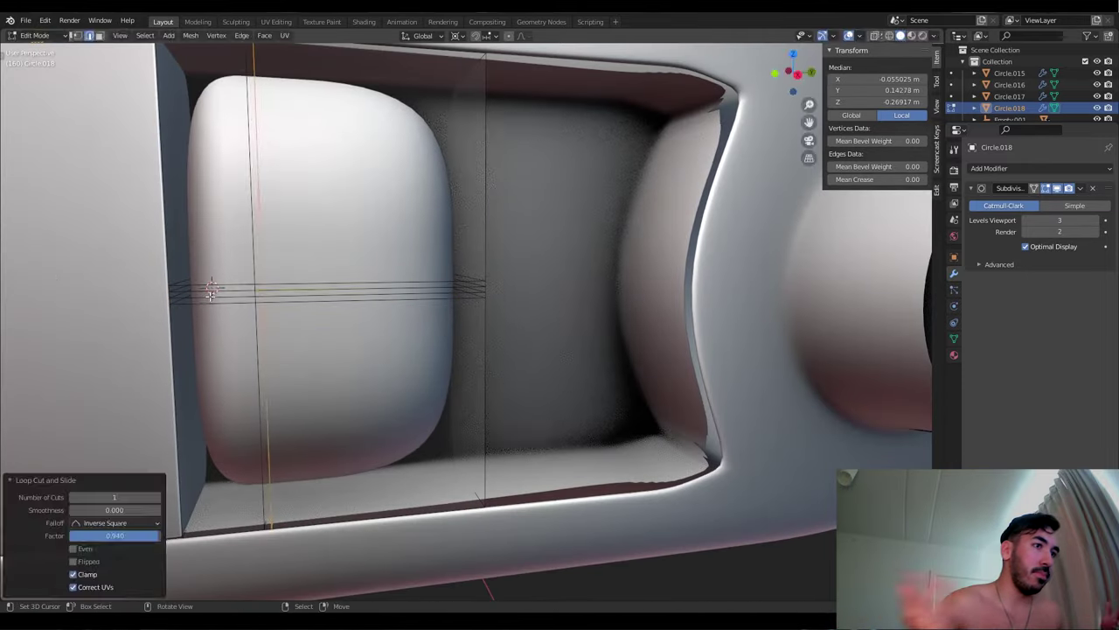
key(s)
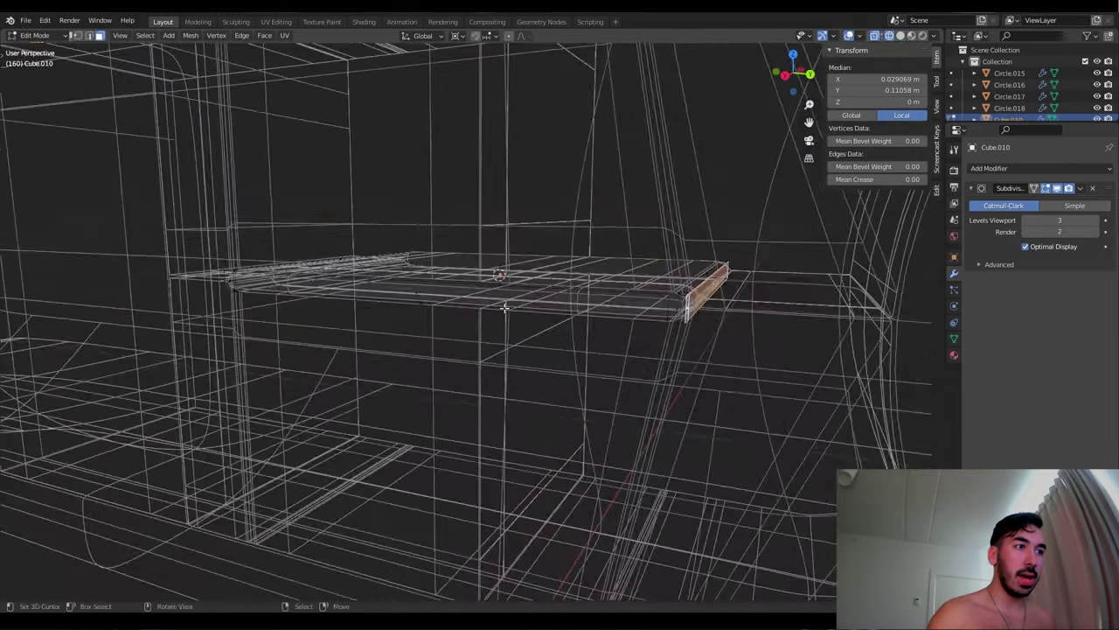
Finish the thin bars across the control buttons and fit a rounded knob into the control frame's round socket
click(441, 358)
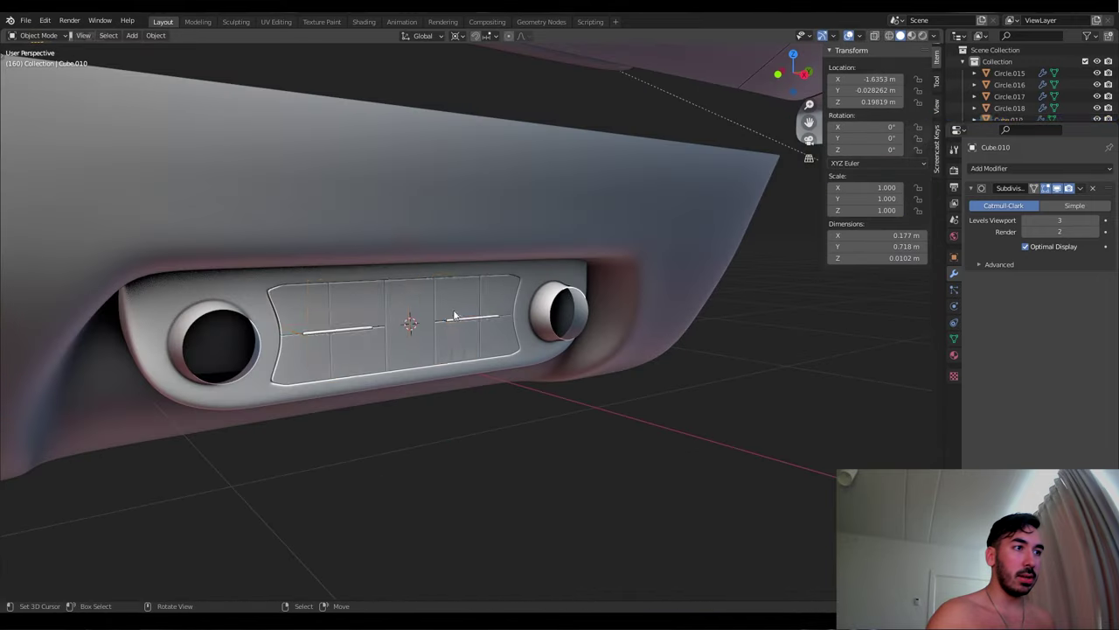
click(473, 297)
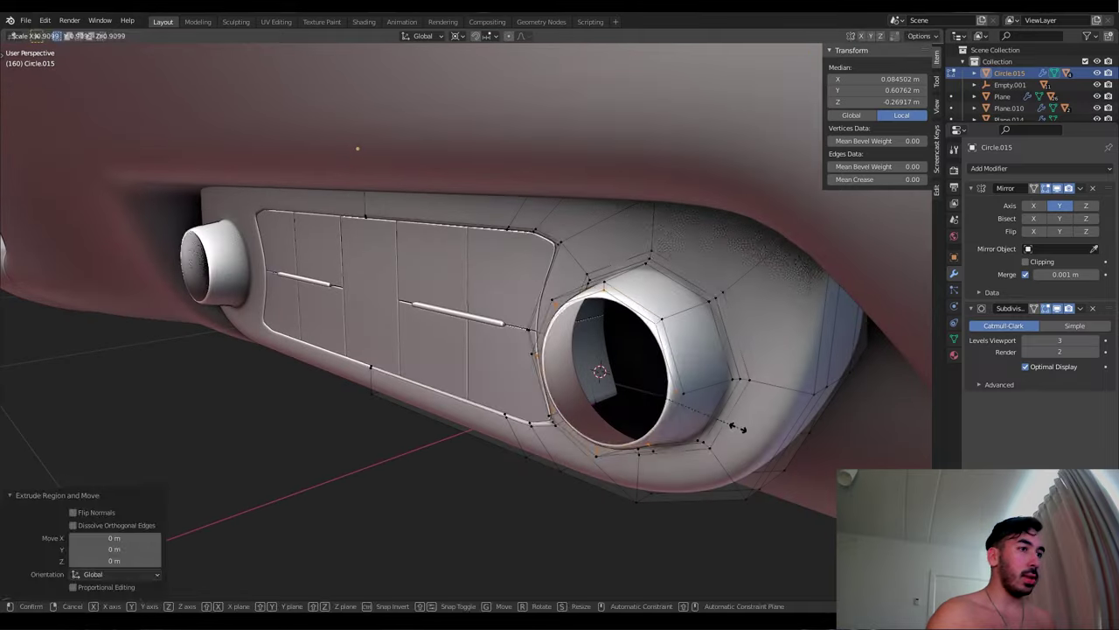
key(shift+s)
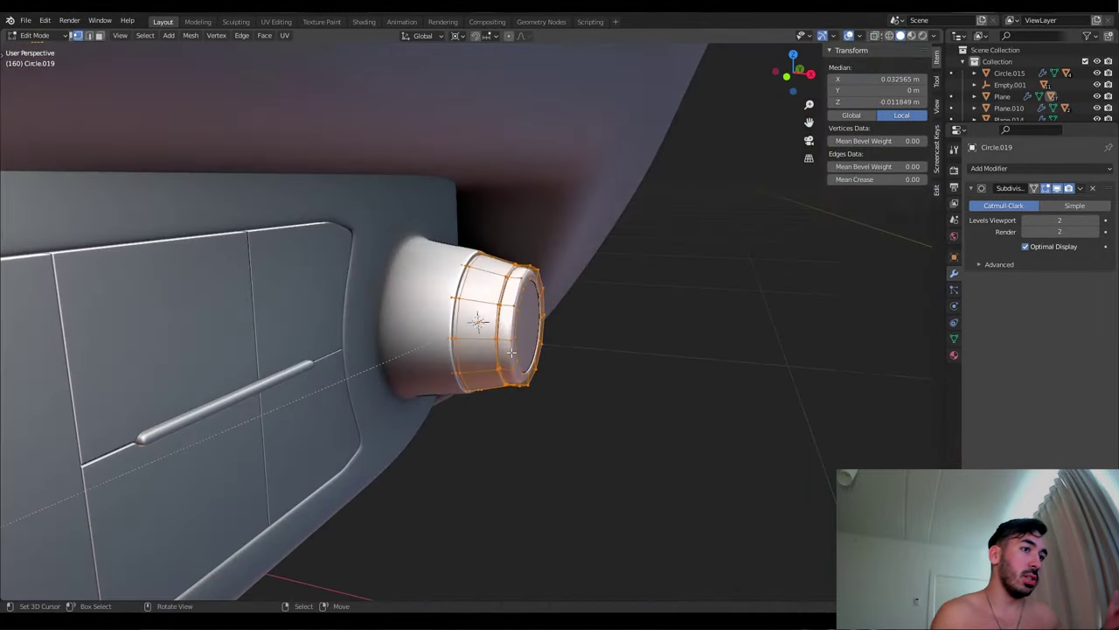
key(x)
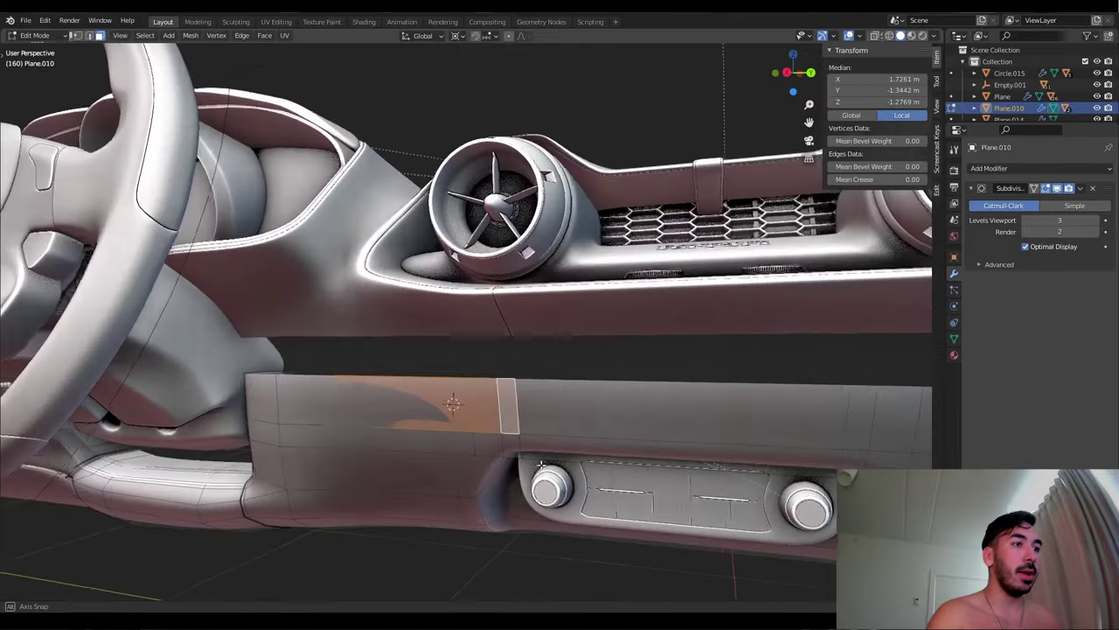
Inset the upper faces of the lower dash panel beside the steering wheel and slide the inset's corner vertices along their edges
key(i)
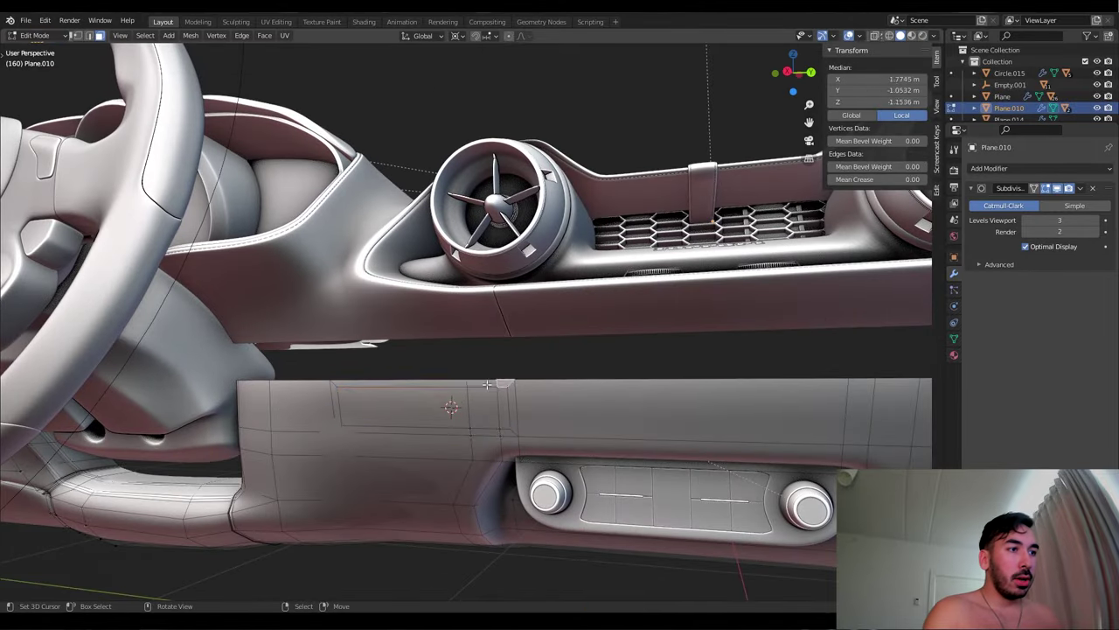
key(1)
click(340, 384)
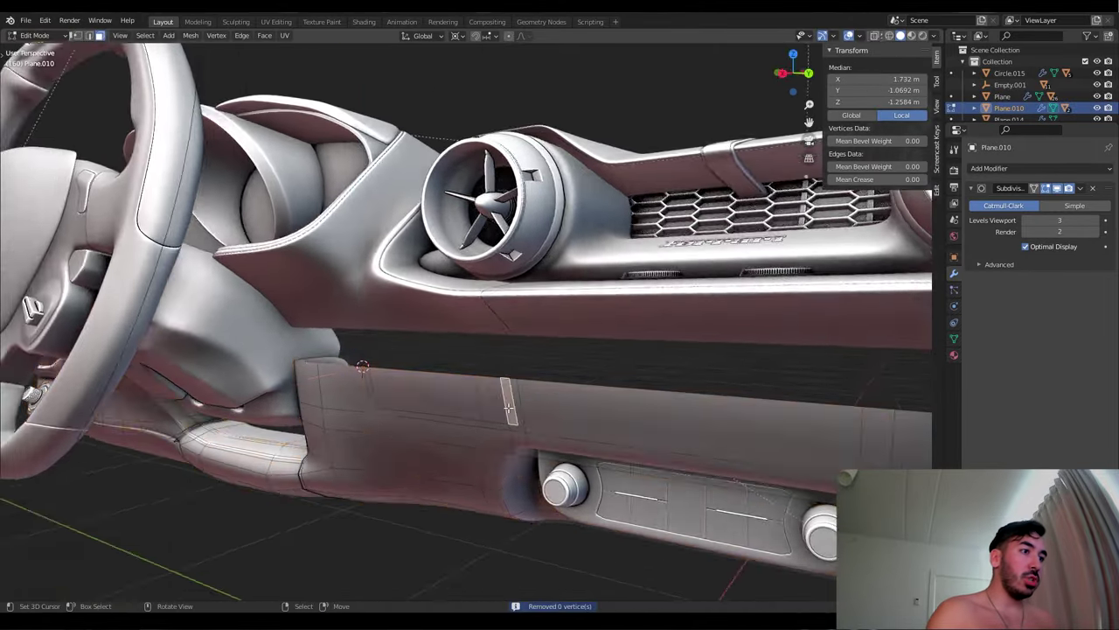
key(g)
key(g)
click(511, 395)
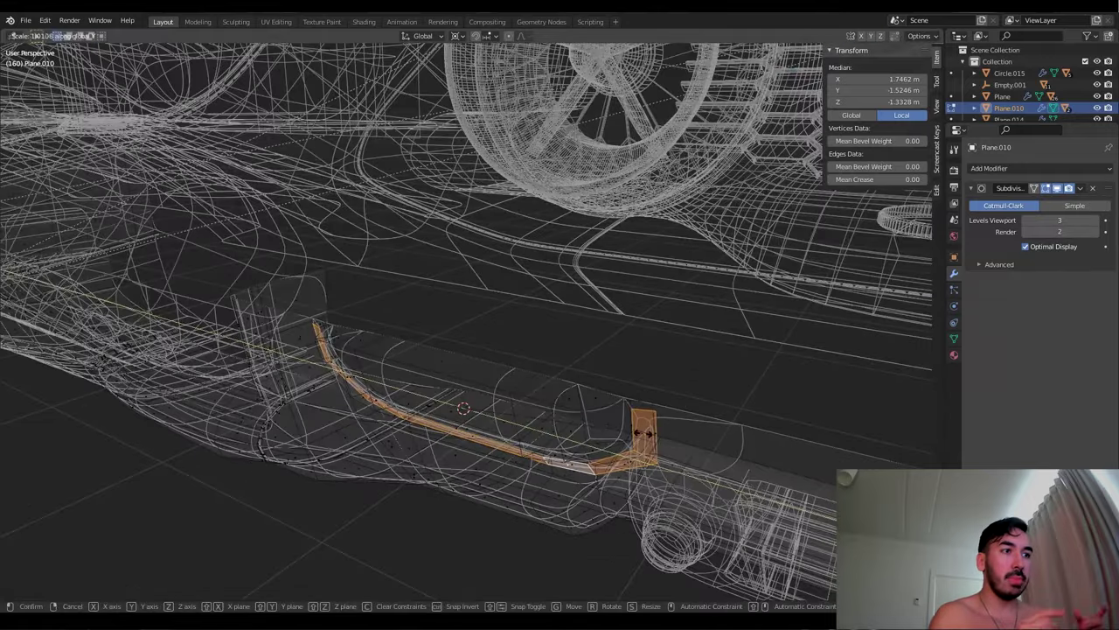
Extrude the edge loop around the upper dash pocket in place and shrink it inward to form a narrow seam
key(shift+z)
key(alt+a)
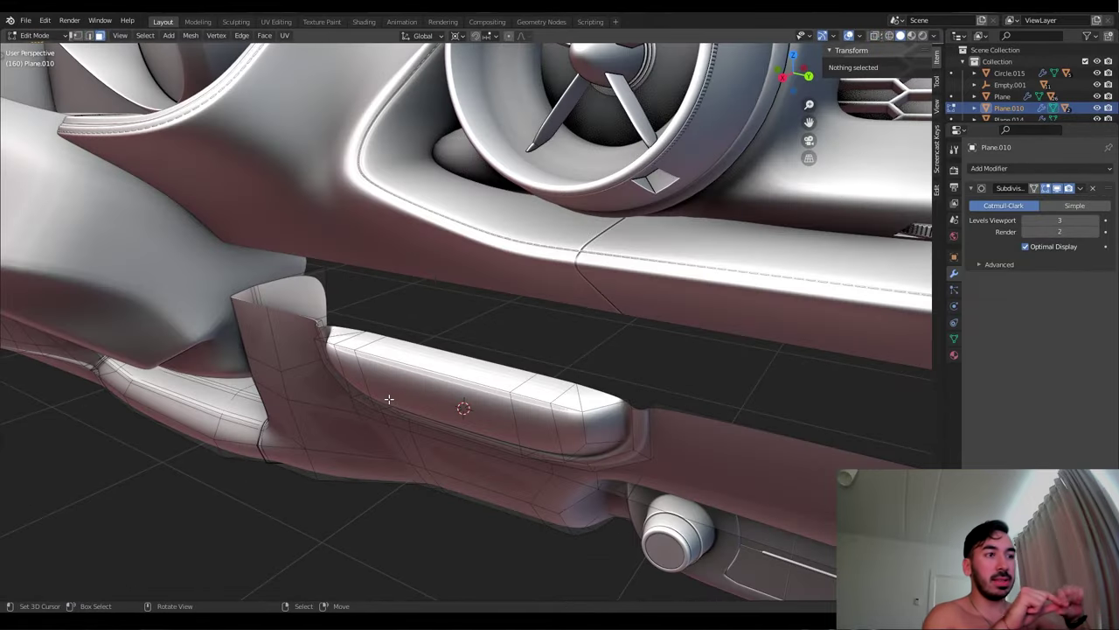
middle_drag(389, 399, 376, 367)
scroll(373, 374, up, 3)
key(2)
alt+click(373, 375)
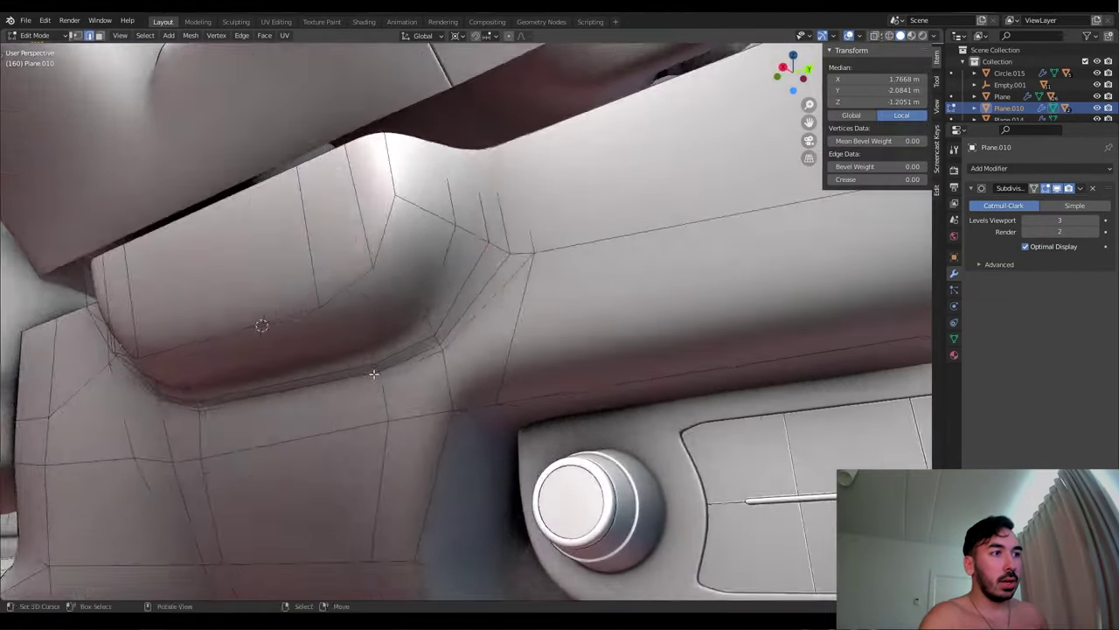
key(e)
key(Escape)
scroll(507, 359, up, 5)
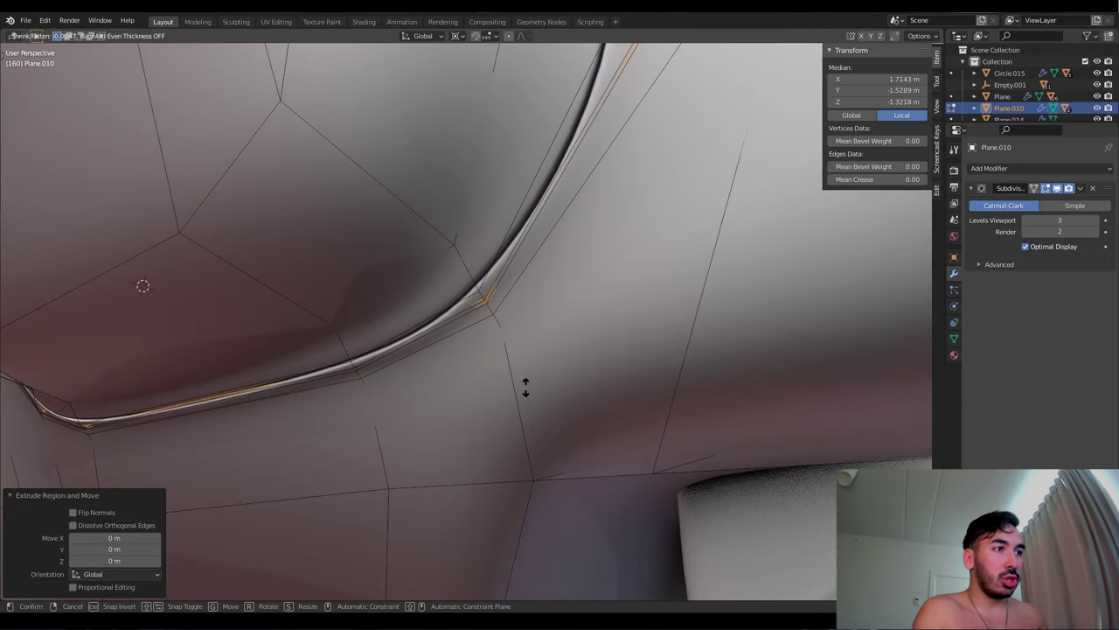
key(Escape)
Move vertices of the upper pocket's lower edge along Z to give it a wavy contour
scroll(460, 324, down, 8)
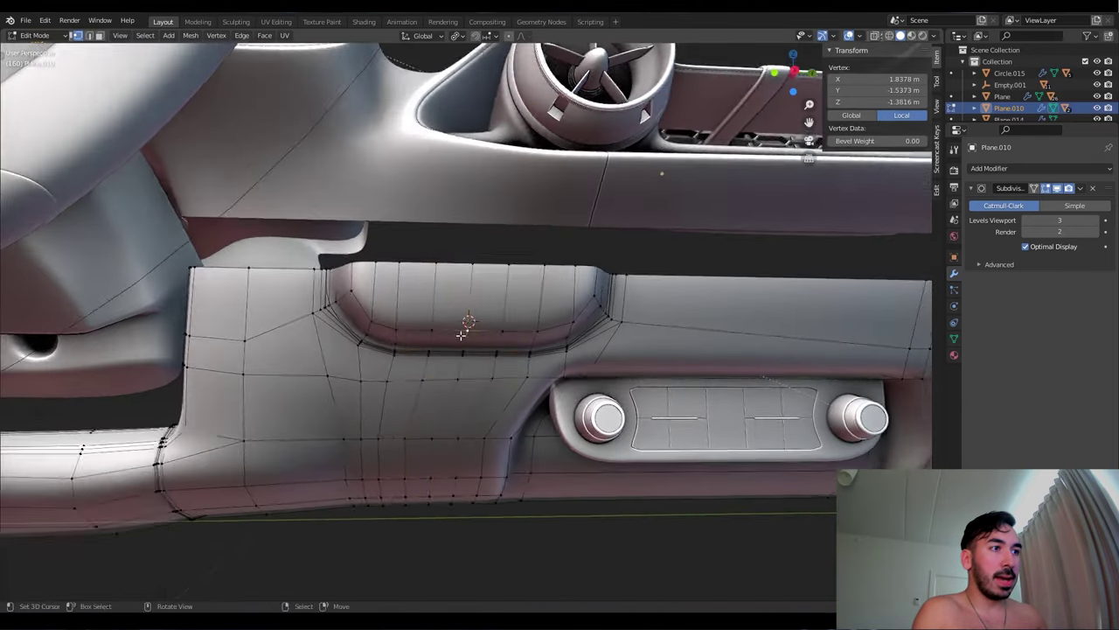
key(shift+z)
key(shift+z)
key(g)
key(z)
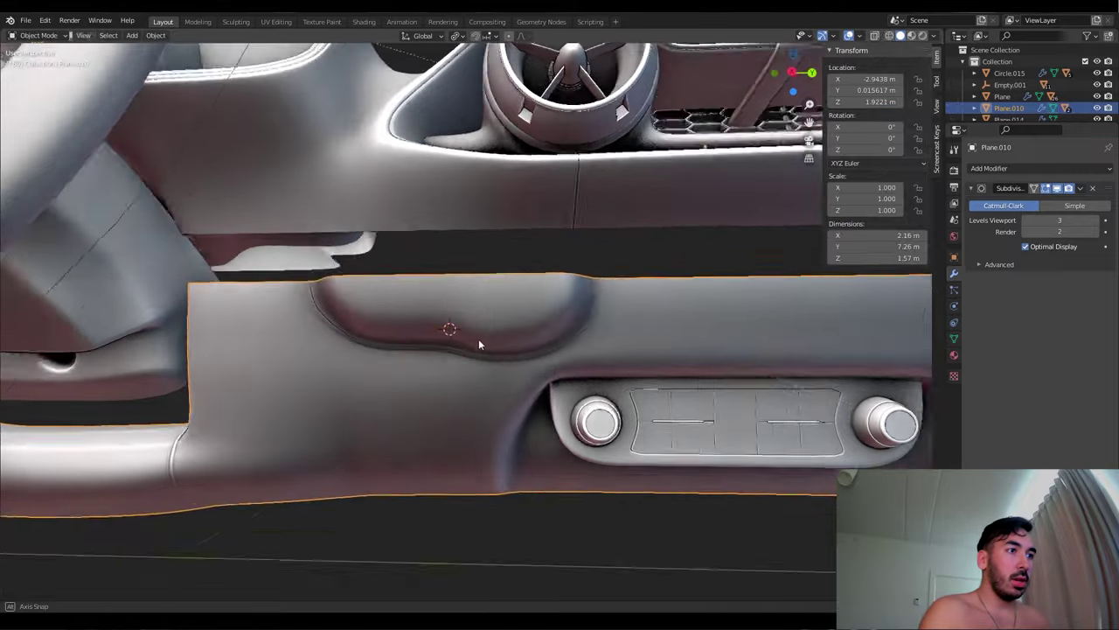
Refine the wavy pocket outline along Y, open the pocket into a notch and save the file
mouse_move(478, 339)
middle_down()
mouse_move(407, 350)
mouse_move(528, 445)
mouse_move(598, 262)
middle_up()
key(shift+z)
key(shift+z)
key(y)
click(417, 359)
key(ctrl+s)
click(519, 425)
key(shift+z)
key(shift+z)
click(689, 273)
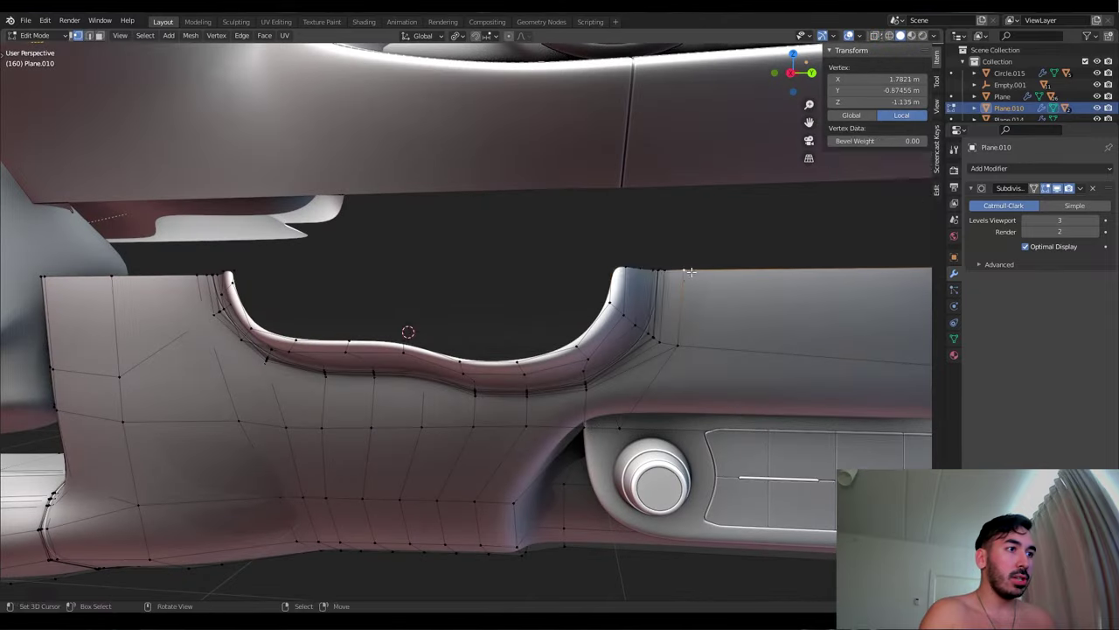
Select the inner rim loop of the wavy dash notch and scale it along X and Z
alt+click(259, 267)
key(s)
key(x)
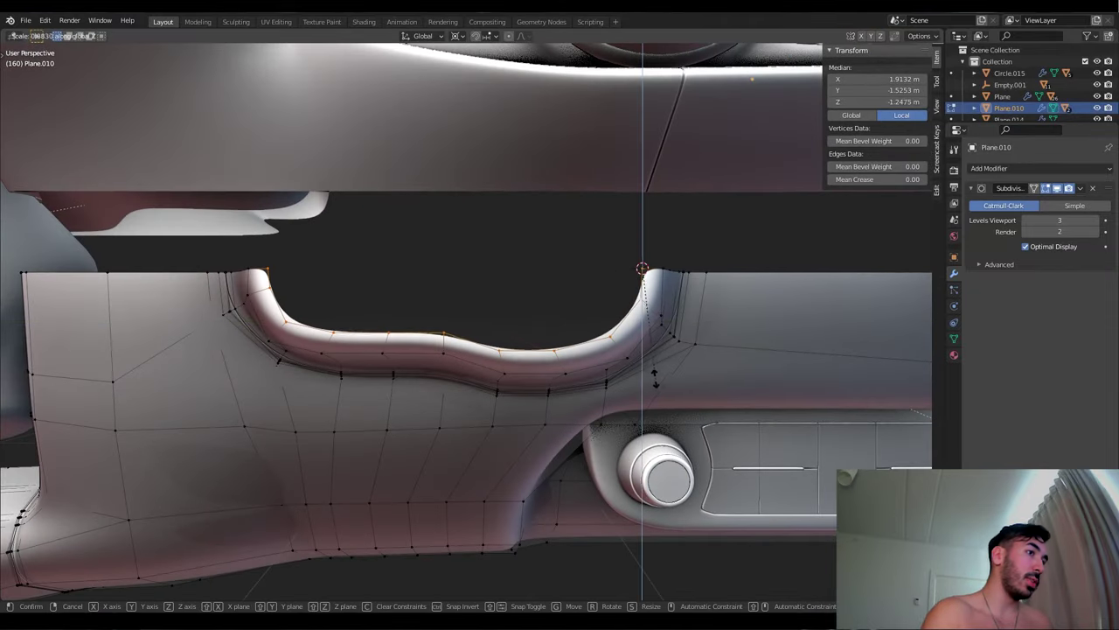
click(654, 376)
scroll(607, 372, down, 5)
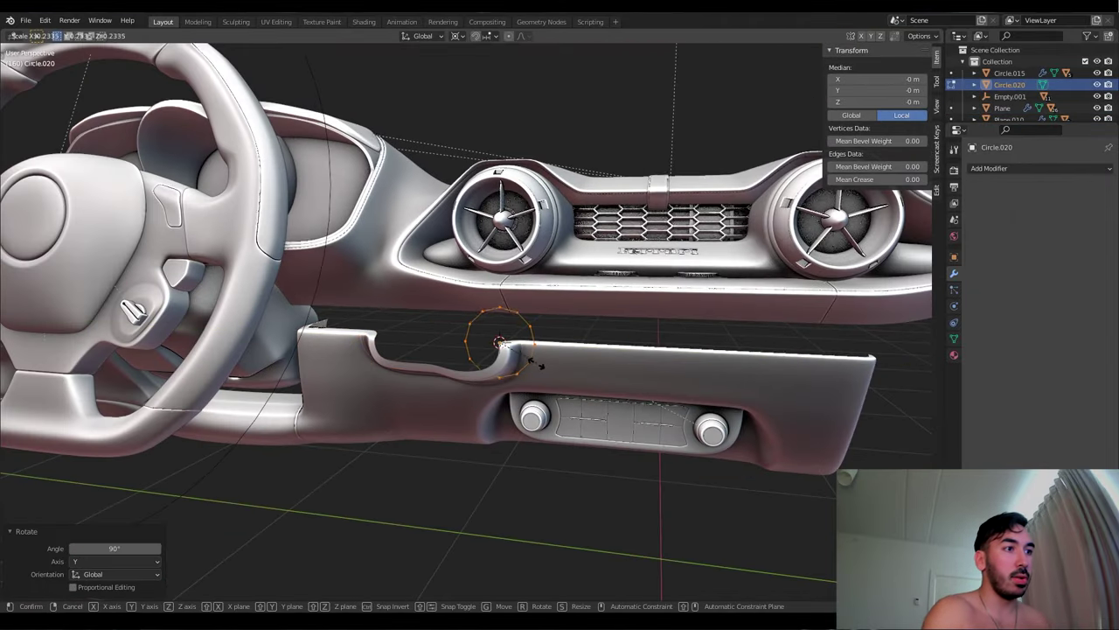
Scale the upright circle down to about 0.23 at the notch and extrude it along X into a short capped cylinder
click(531, 360)
key(Tab)
middle_drag(531, 360, 546, 362)
key(g)
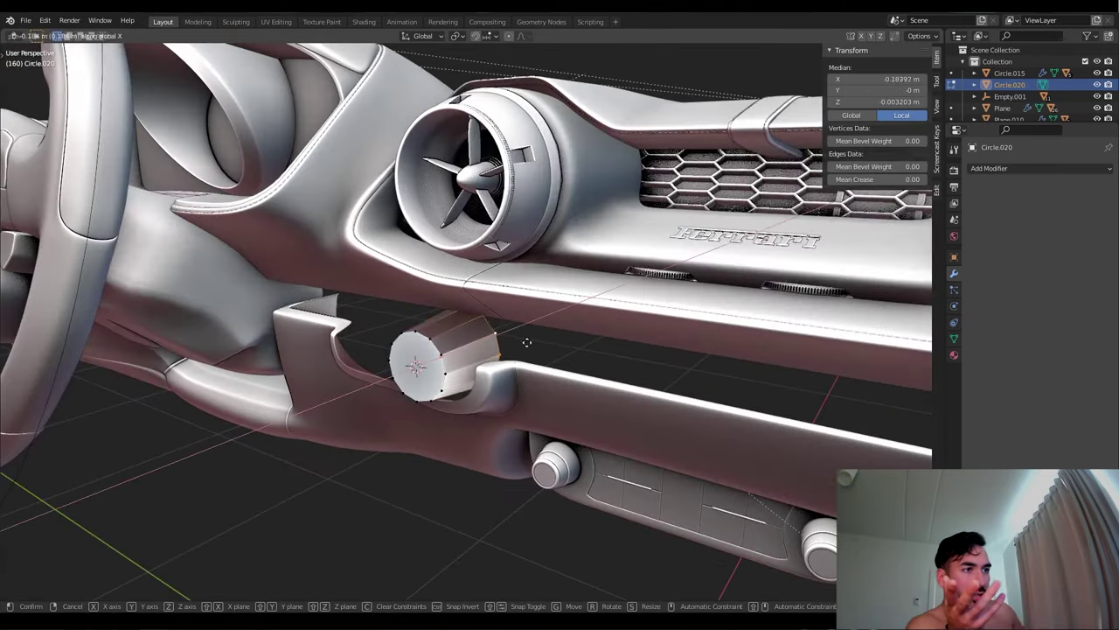
middle_drag(525, 342, 519, 372)
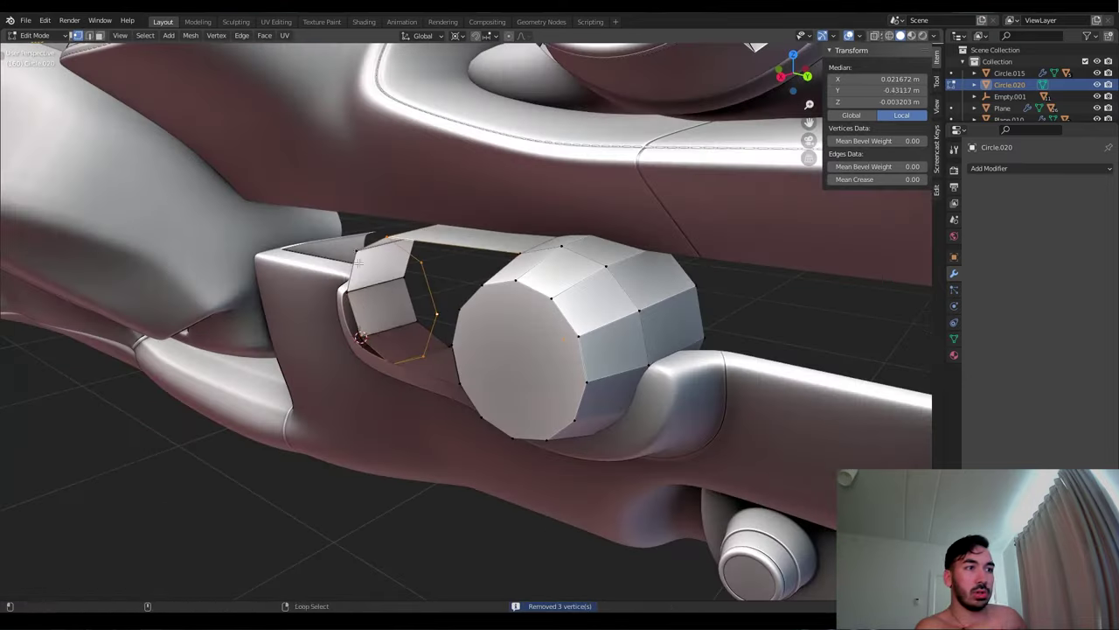
Extrude the open rim of the two-cylinder knob housing and smooth the housing with a Subdivision Surface modifier
middle_drag(428, 315, 472, 341)
key(e)
click(455, 306)
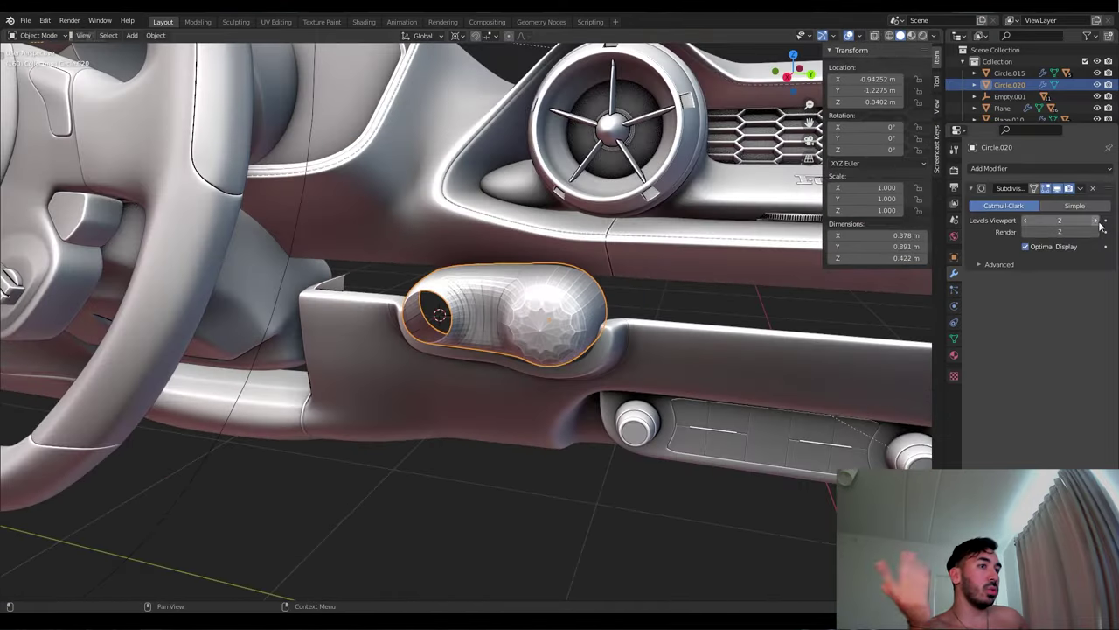
middle_drag(463, 345, 468, 357)
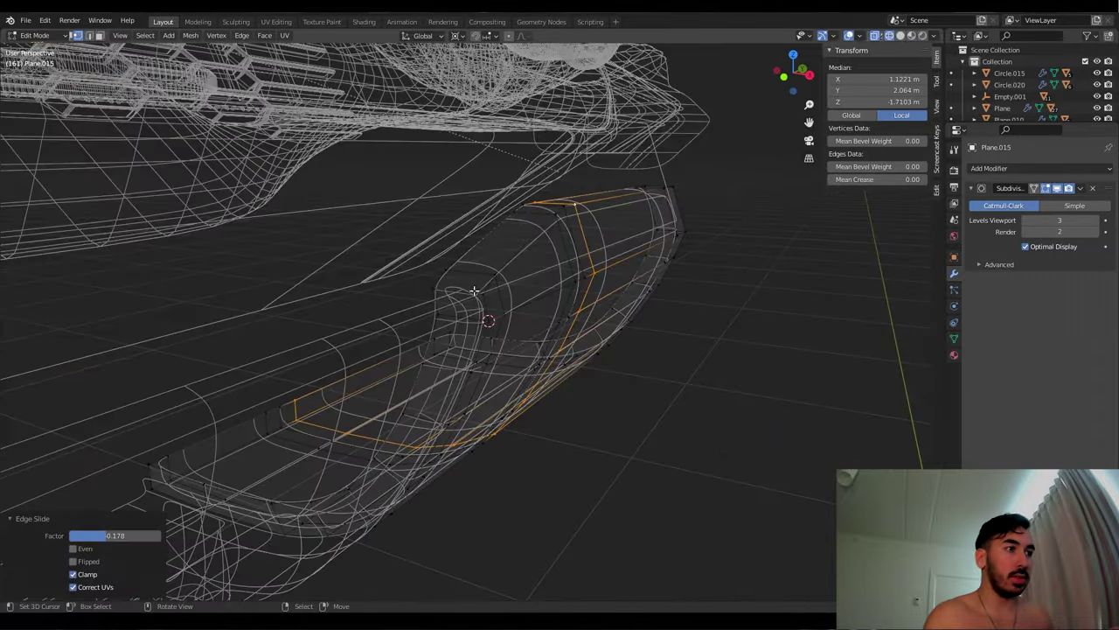
Move the hooked end of the upper dashboard about 1.07 m along Y and slide a supporting loop toward the lower panel's end
click(472, 298)
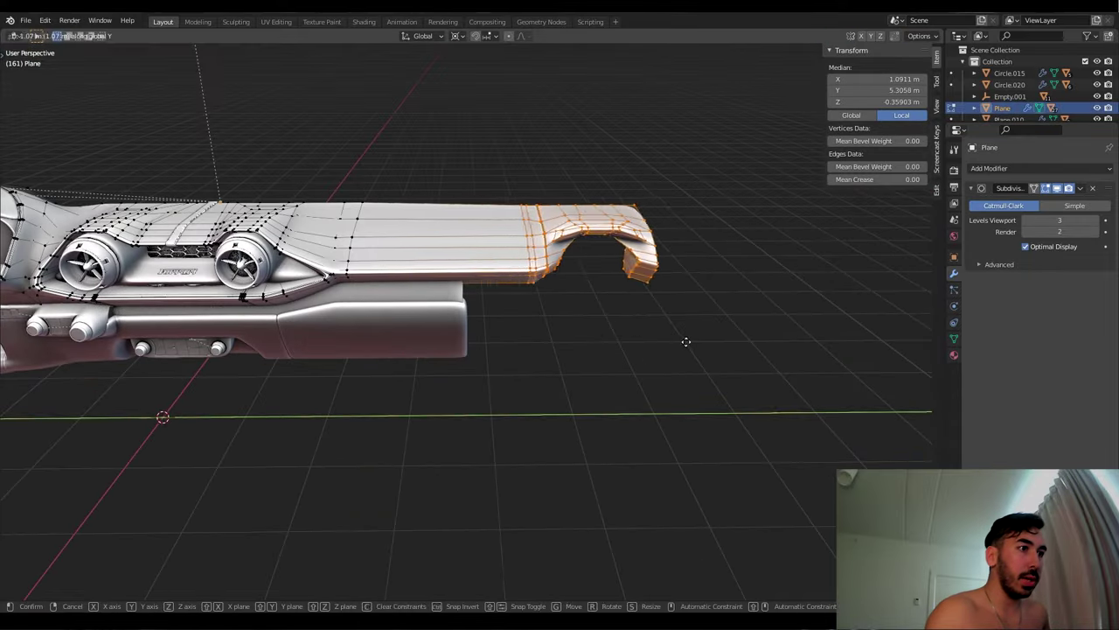
key(g)
key(y)
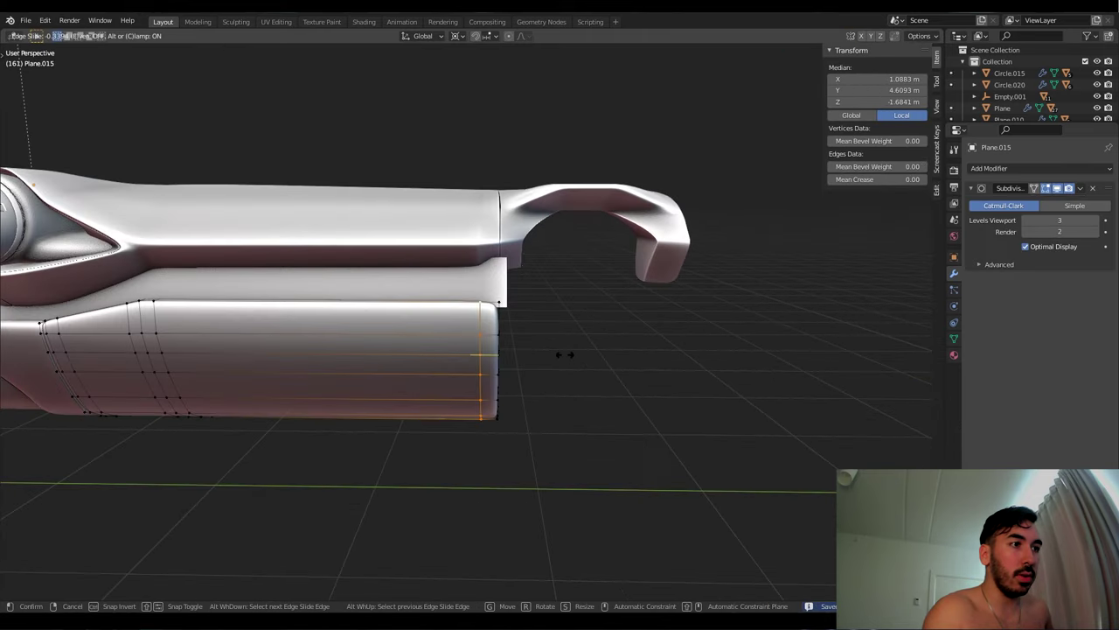
key(shift+z)
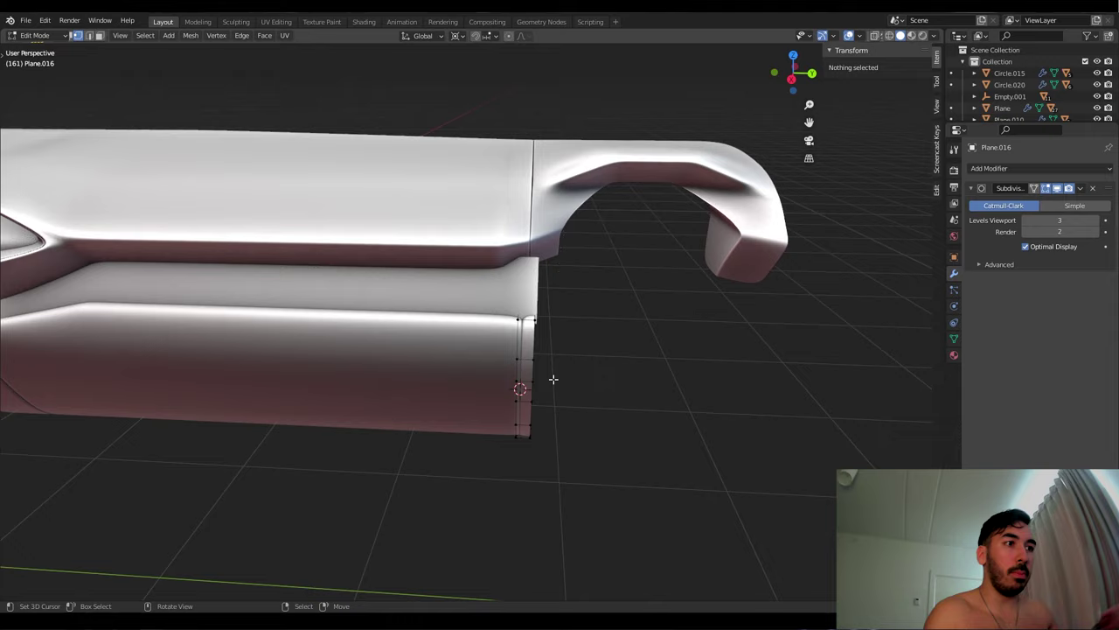
Save the file, then extend the lower dash end piece along Y and rotate its extruded end about 42° around Z
key(ctrl+s)
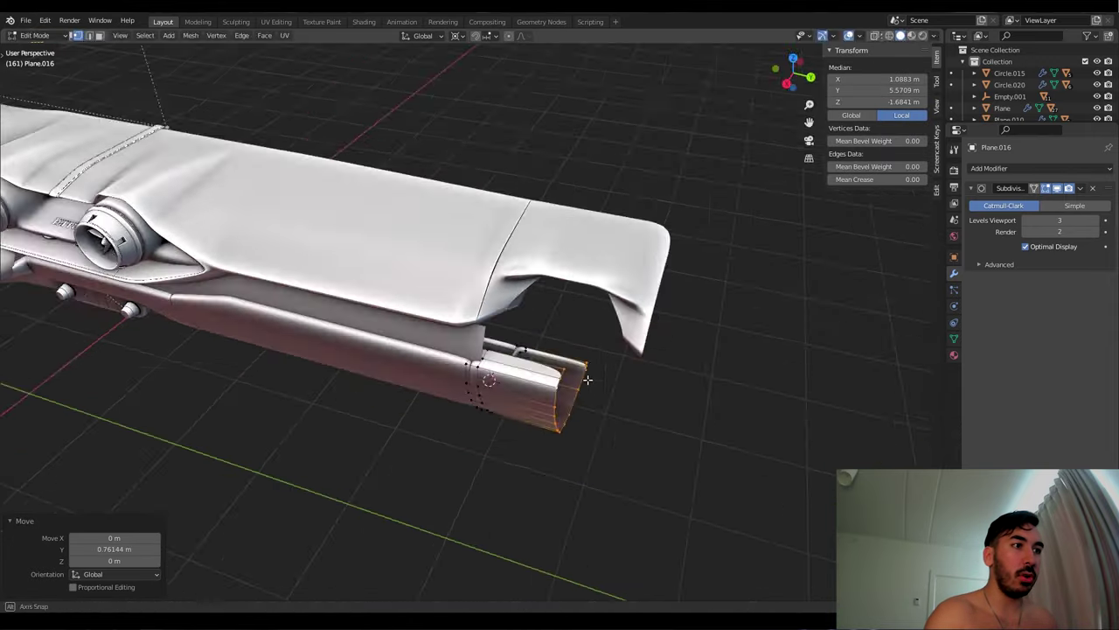
key(shift+z)
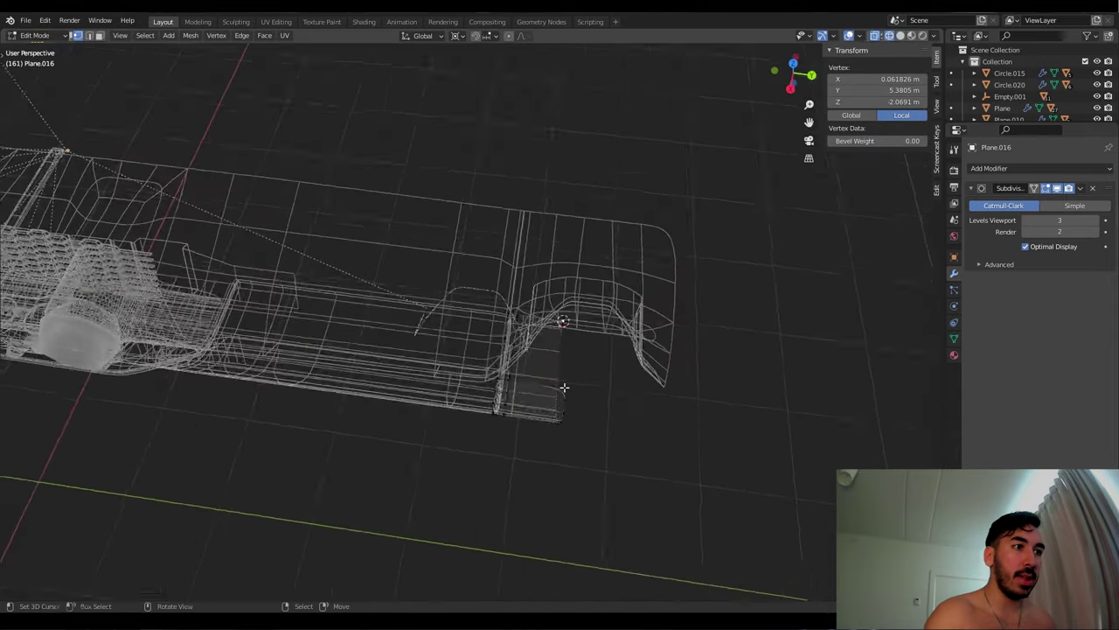
ctrl+click(560, 378)
key(e)
middle_drag(564, 349, 639, 231)
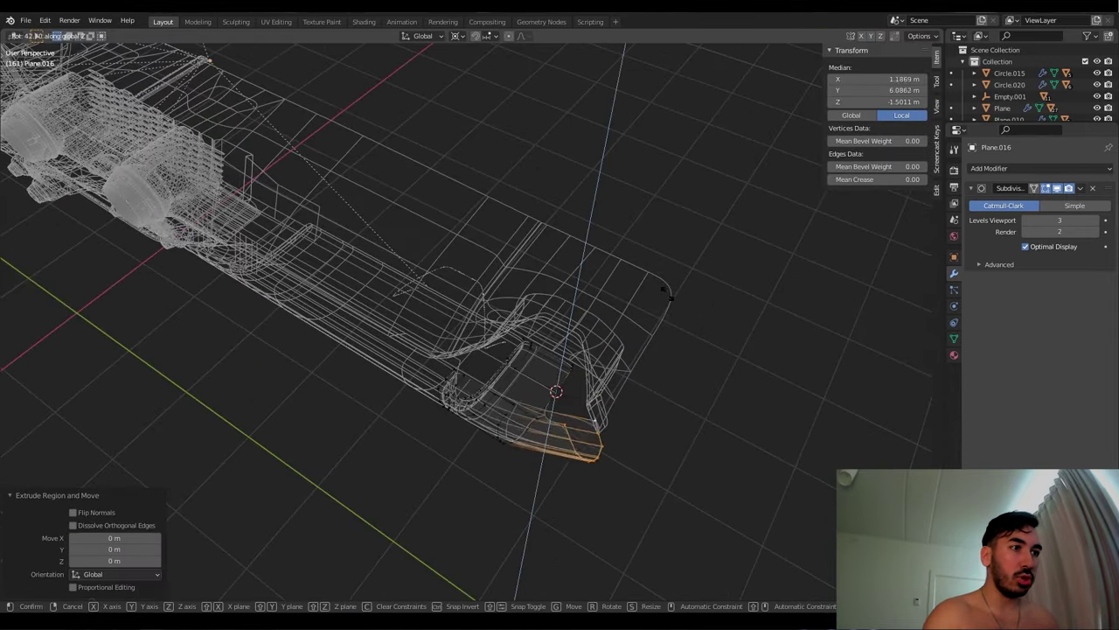
Round the end piece's outer corner by moving its selected vertices 0.11146 m along X and 0.17244 m along Y
key(Escape)
middle_drag(557, 391, 516, 437)
key(c)
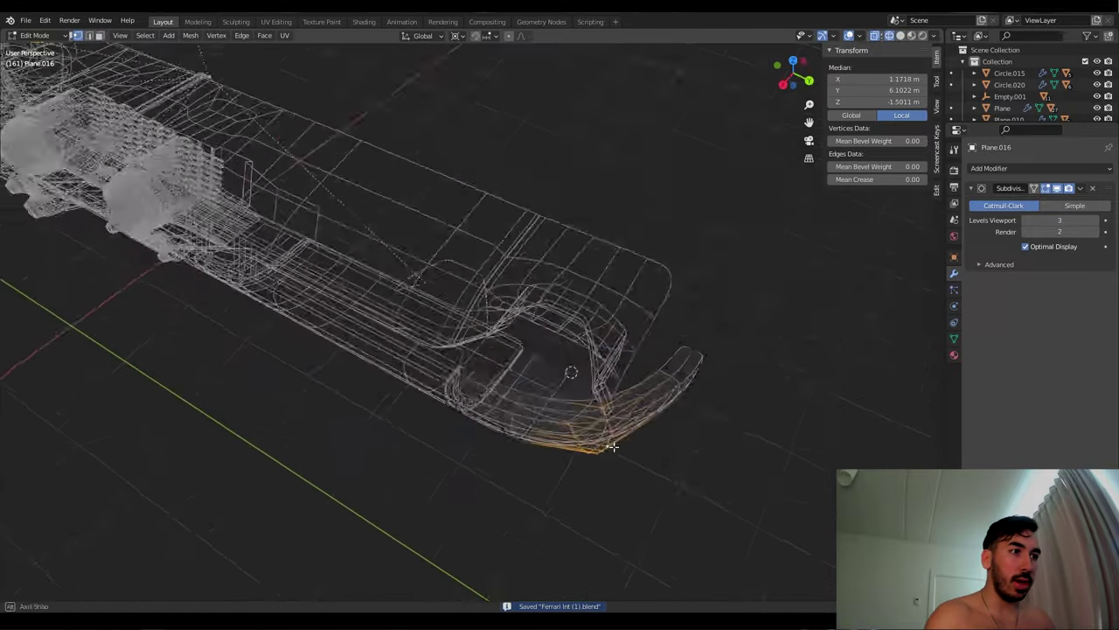
key(g)
click(595, 454)
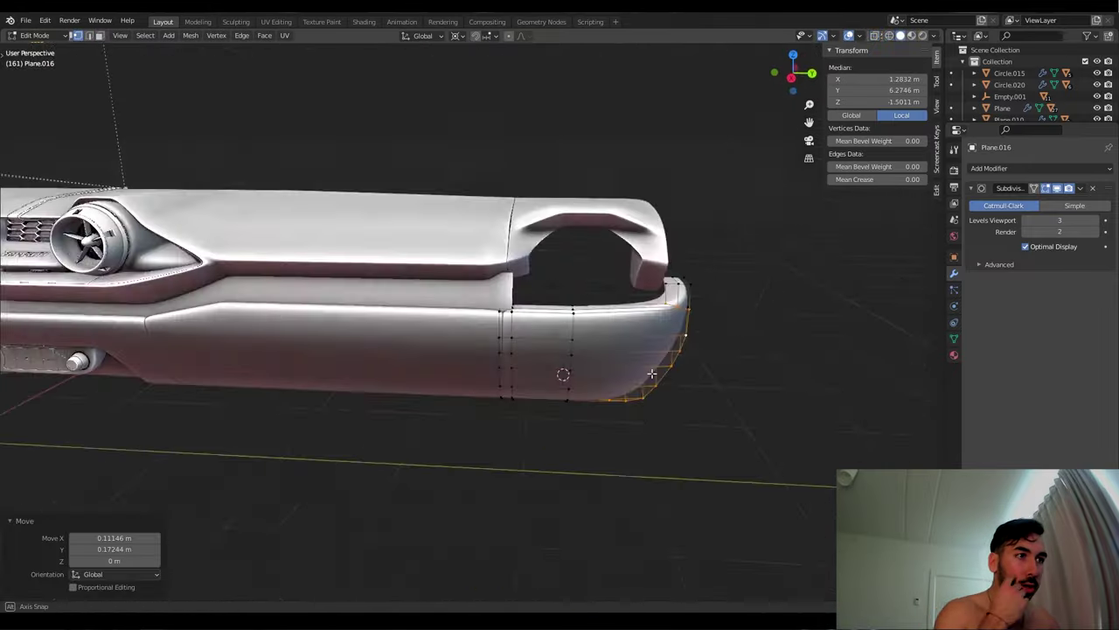
Move the lower dash end piece's outer corner vertices in the top view and scale them to shape the bend
mouse_move(612, 376)
middle_down()
mouse_move(648, 383)
mouse_move(675, 425)
mouse_move(630, 402)
middle_up()
key(shift+z)
key(KP_7)
key(g)
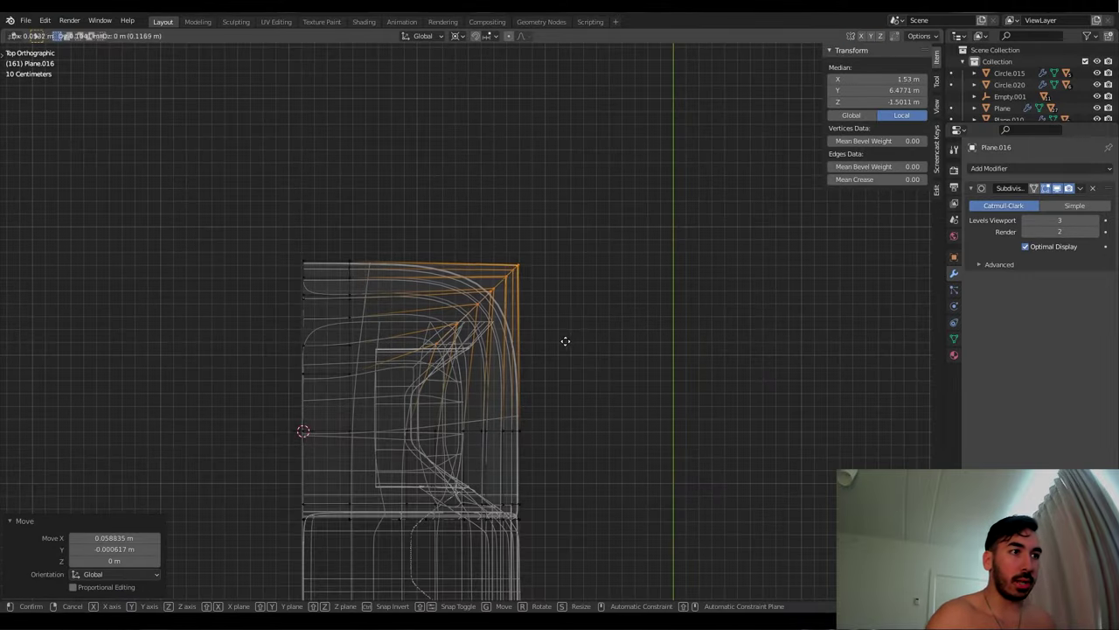
key(s)
key(shift+z)
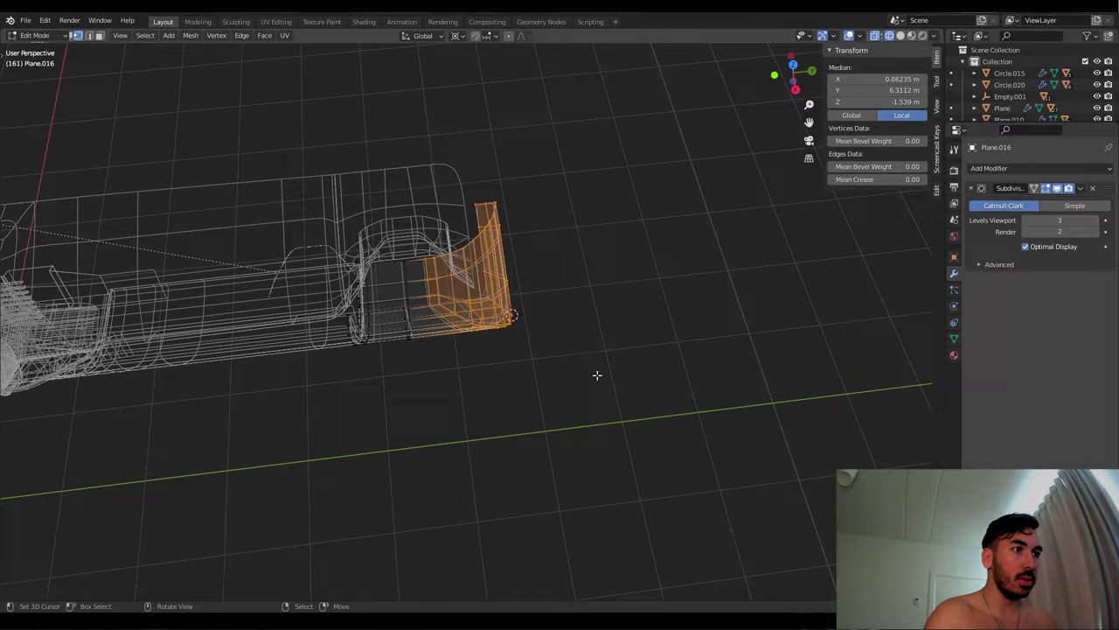
middle_drag(594, 469, 562, 376)
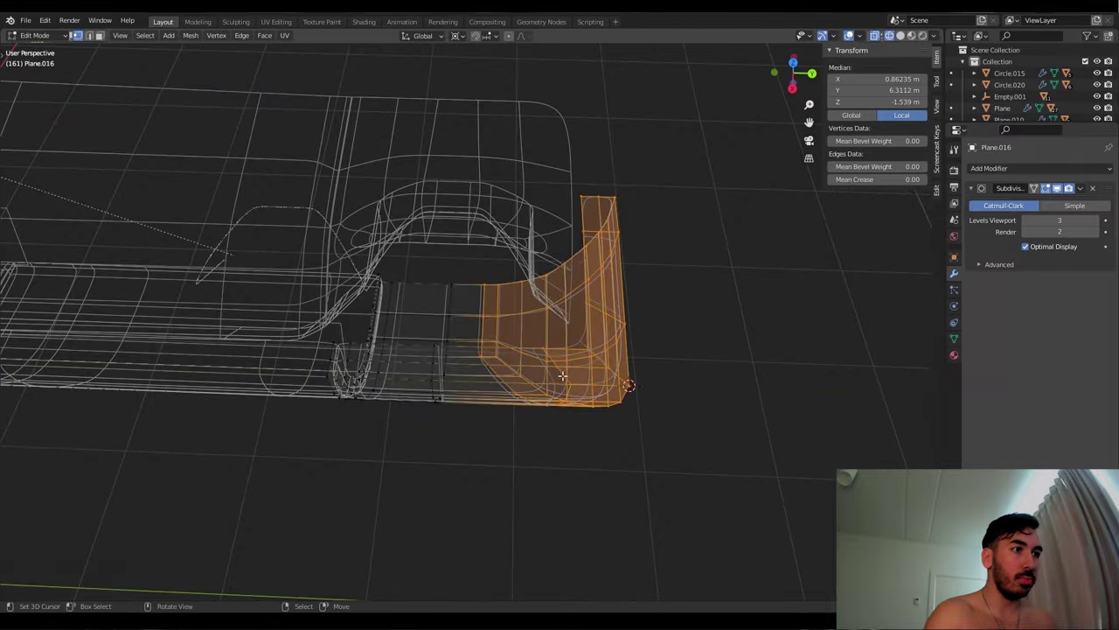
key(shift+z)
alt+click(571, 361)
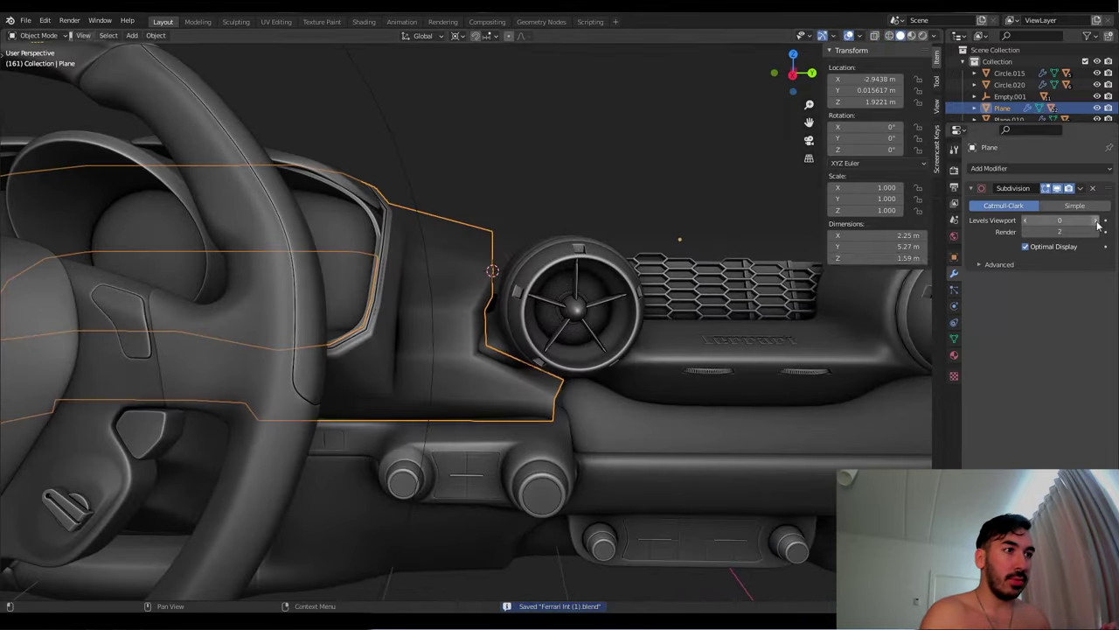
Add an edge loop to the upper dashboard beside the centre vent and move the lip's end vertices past the right centre vent
key(ctrl+r)
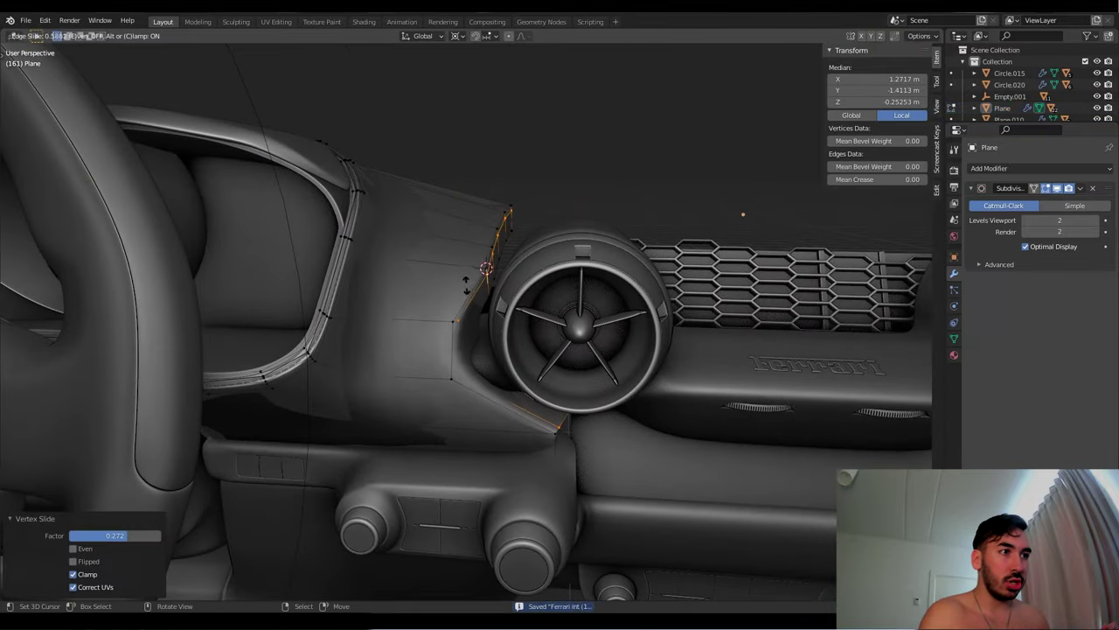
key(shift+z)
middle_drag(450, 261, 473, 396)
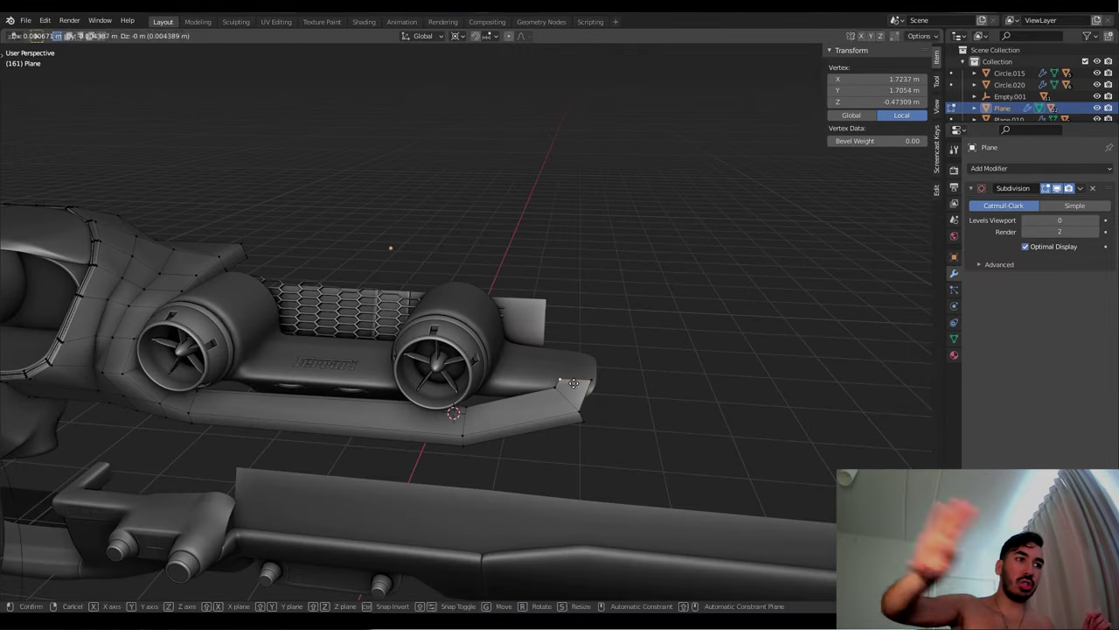
middle_drag(576, 390, 519, 361)
key(alt+a)
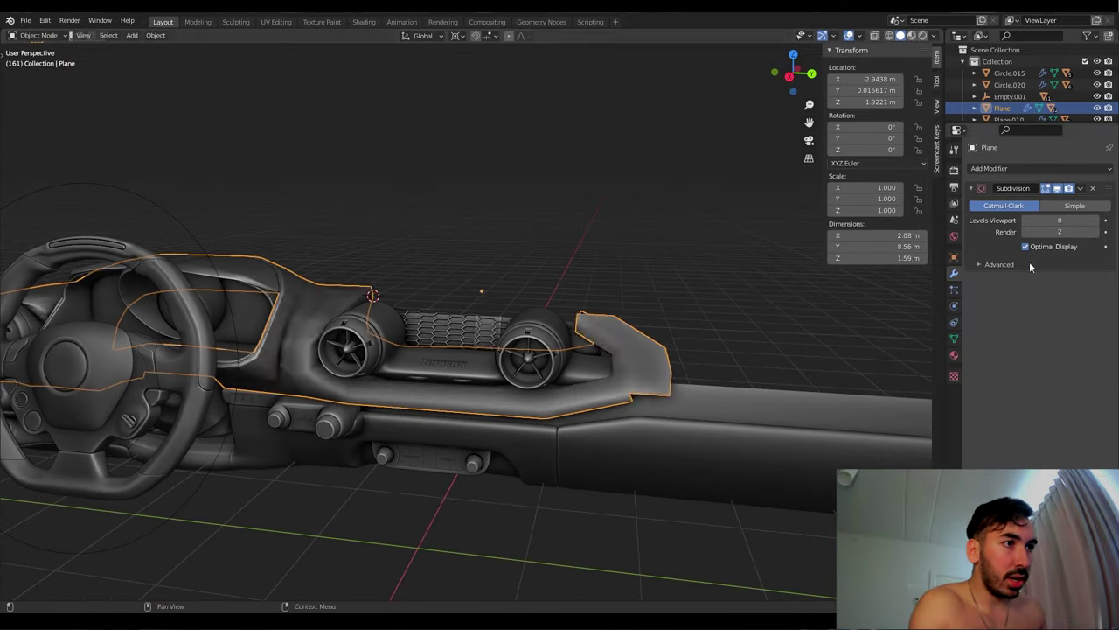
Flatten the upper dashboard's end edge along Y and extend it along Y over the lower dash panel
middle_drag(612, 332, 655, 390)
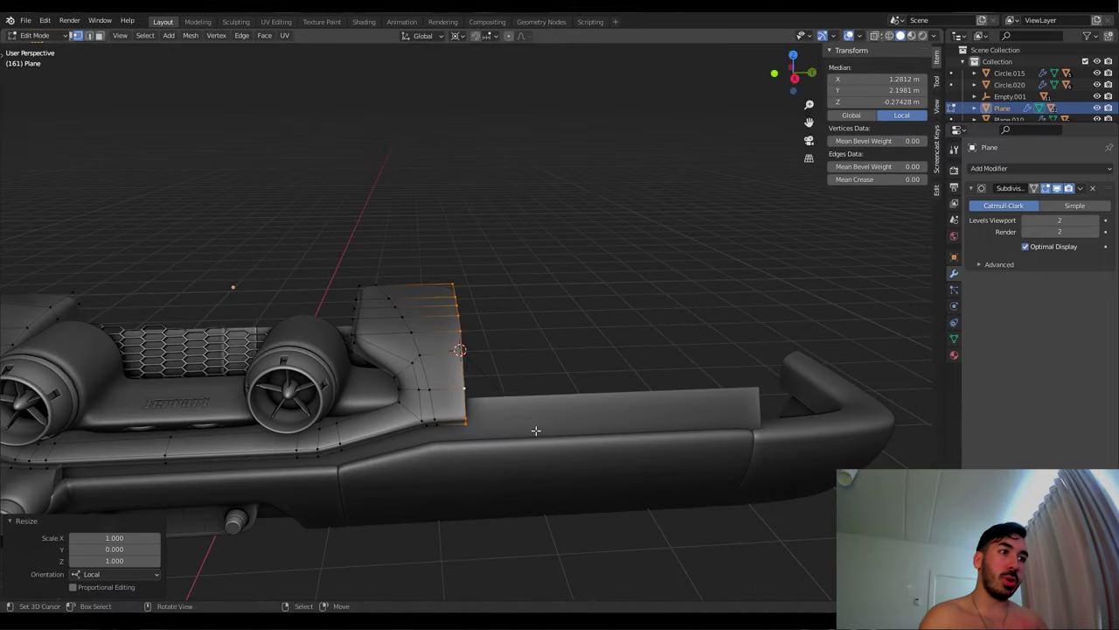
middle_drag(536, 431, 524, 420)
scroll(524, 419, up, 4)
key(g)
key(z)
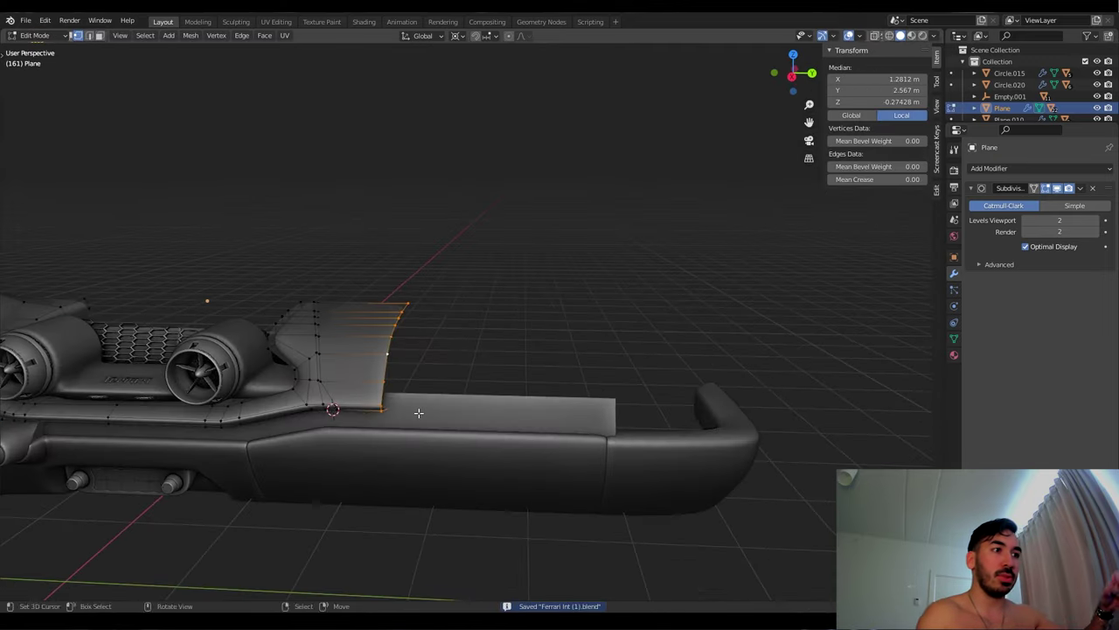
mouse_move(419, 413)
middle_down()
mouse_move(438, 399)
mouse_move(412, 408)
middle_up()
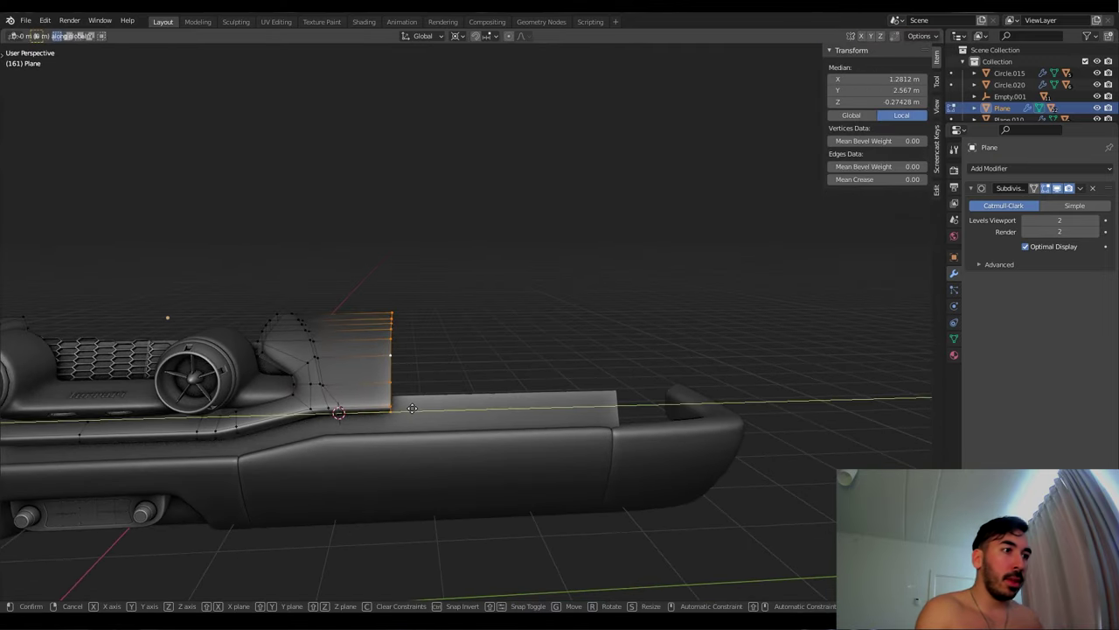
middle_drag(642, 407, 507, 392)
click(370, 382)
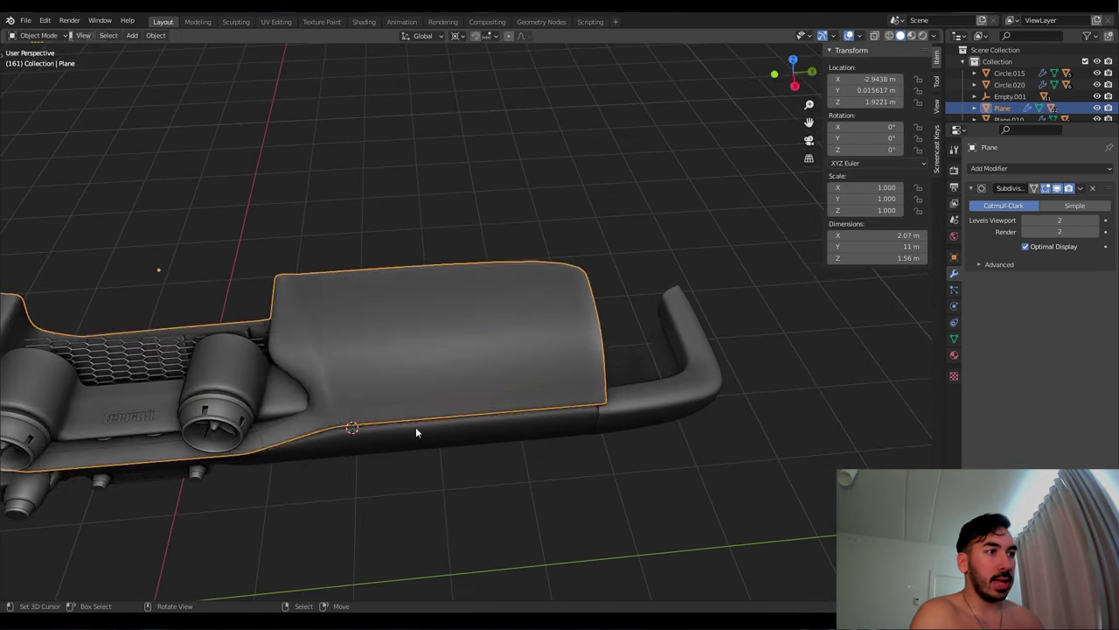
Move the inner strip's corner vertices to follow the curved dash end piece and smooth it with a Subdivision Surface modifier
middle_drag(416, 426, 373, 379)
key(g)
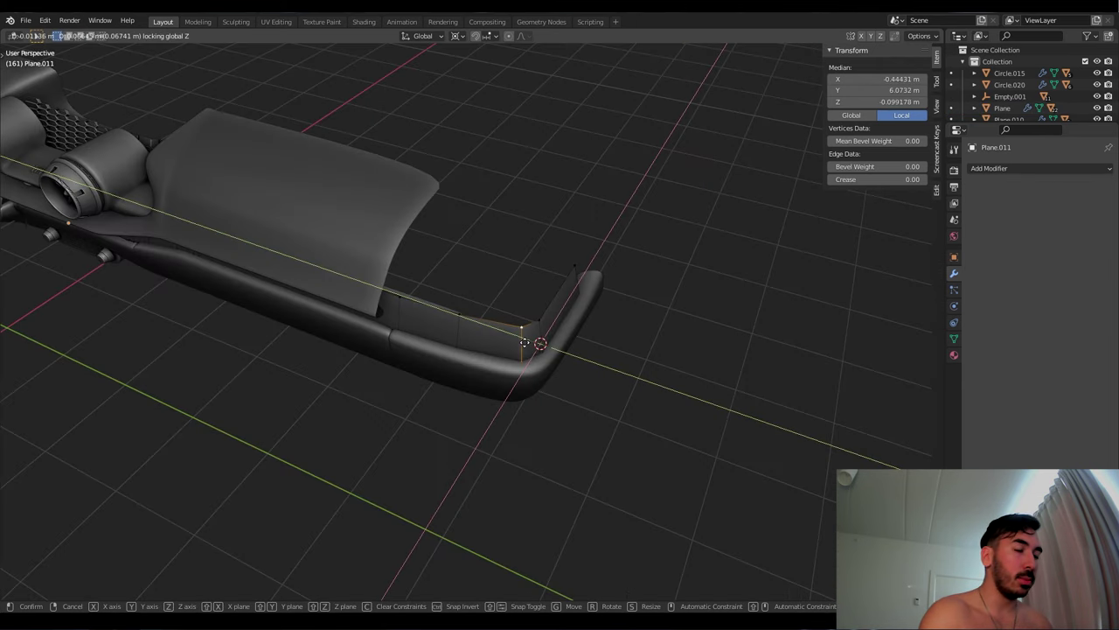
click(989, 168)
click(879, 376)
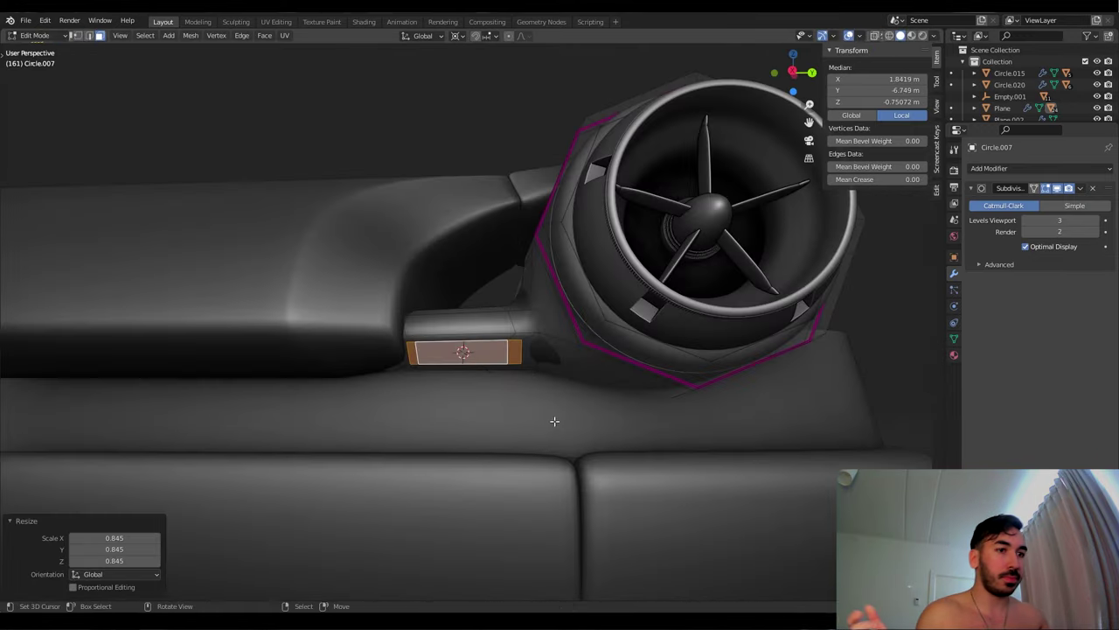
Fit the ridged thumbwheel into the slot beside the outer vent, adjusting it along X and Z
middle_drag(554, 421, 512, 386)
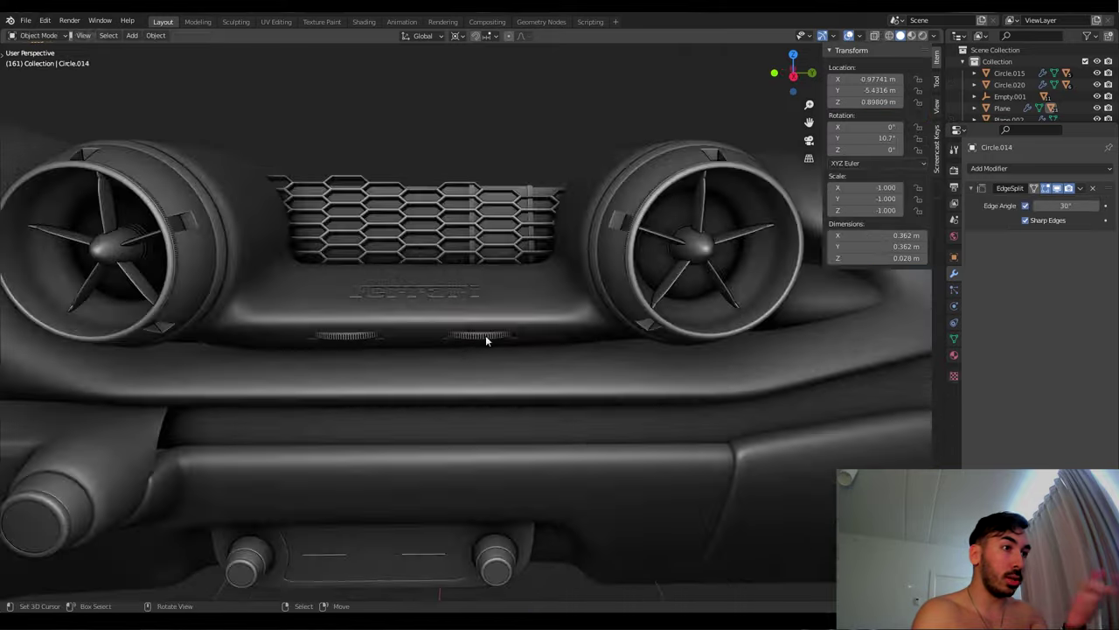
scroll(486, 335, down, 6)
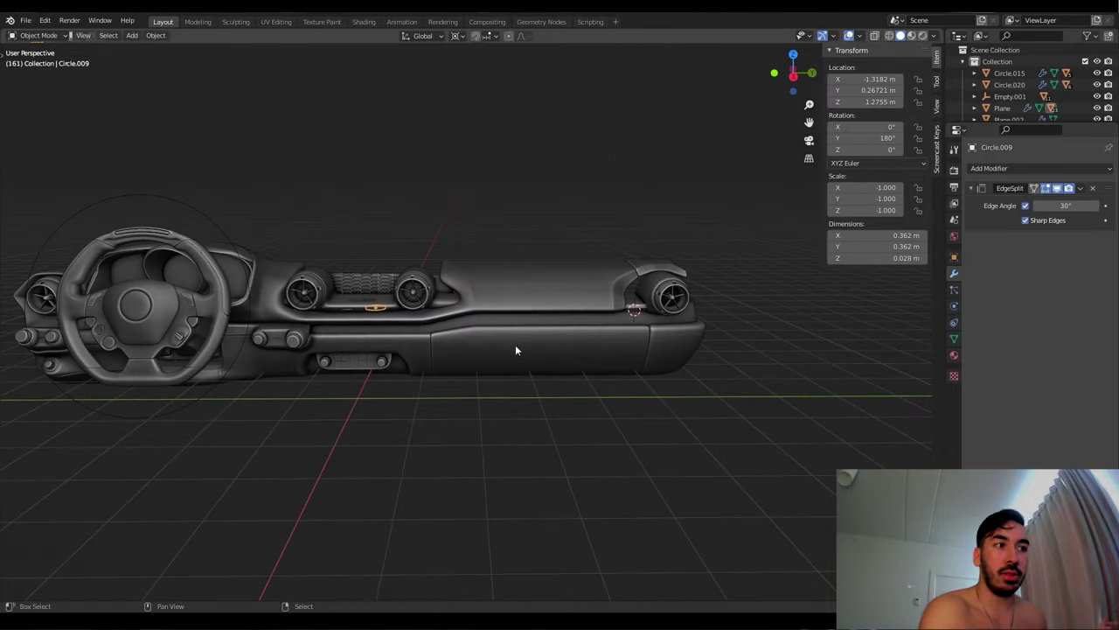
click(634, 311)
key(KP_Decimal)
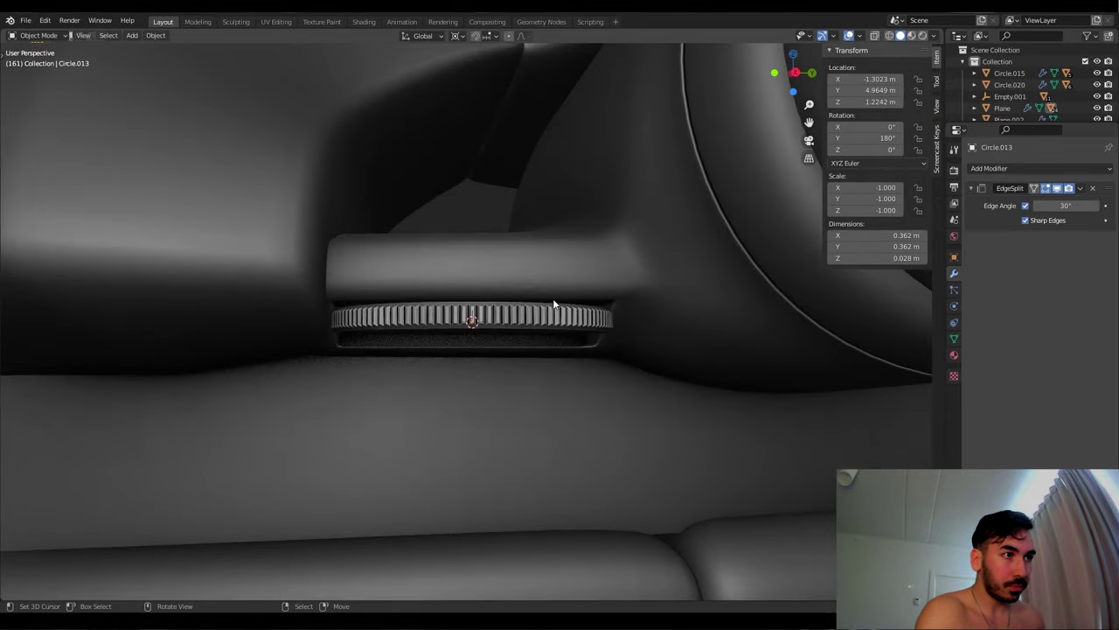
middle_drag(552, 298, 510, 325)
key(g)
key(x)
click(524, 315)
key(g)
key(z)
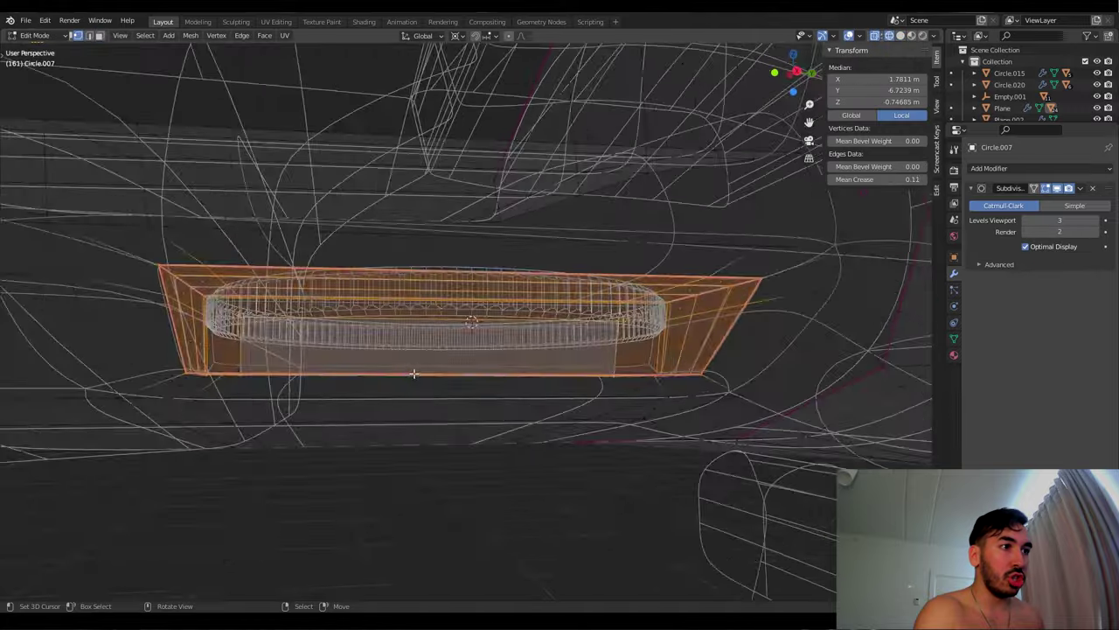
Resize the slot recess in the outer vent housing around the thumbwheel, scaling it without X and along Y
key(alt+z)
key(alt+z)
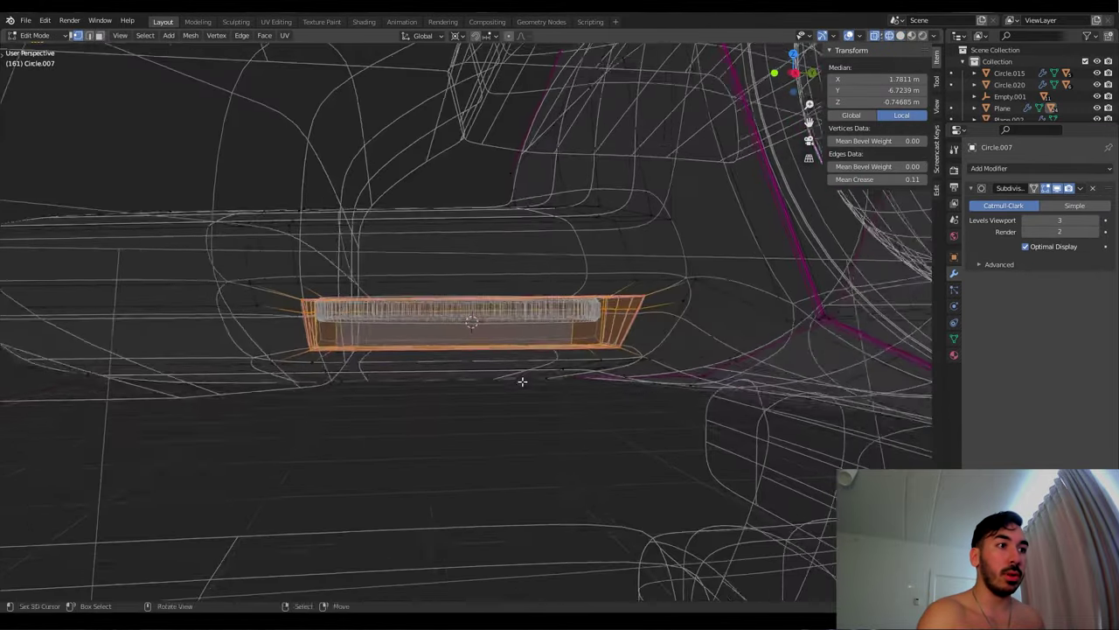
key(alt+z)
middle_drag(522, 382, 653, 345)
key(alt+z)
key(s)
key(shift+x)
click(644, 370)
key(s)
key(y)
click(471, 323)
key(alt+z)
Select the upper dashboard's inner edge beside the right centre vent and move it along Y
scroll(471, 322, down, 5)
key(alt+q)
key(alt+z)
ctrl+click(584, 348)
key(alt+z)
scroll(612, 341, up, 2)
key(g)
key(y)
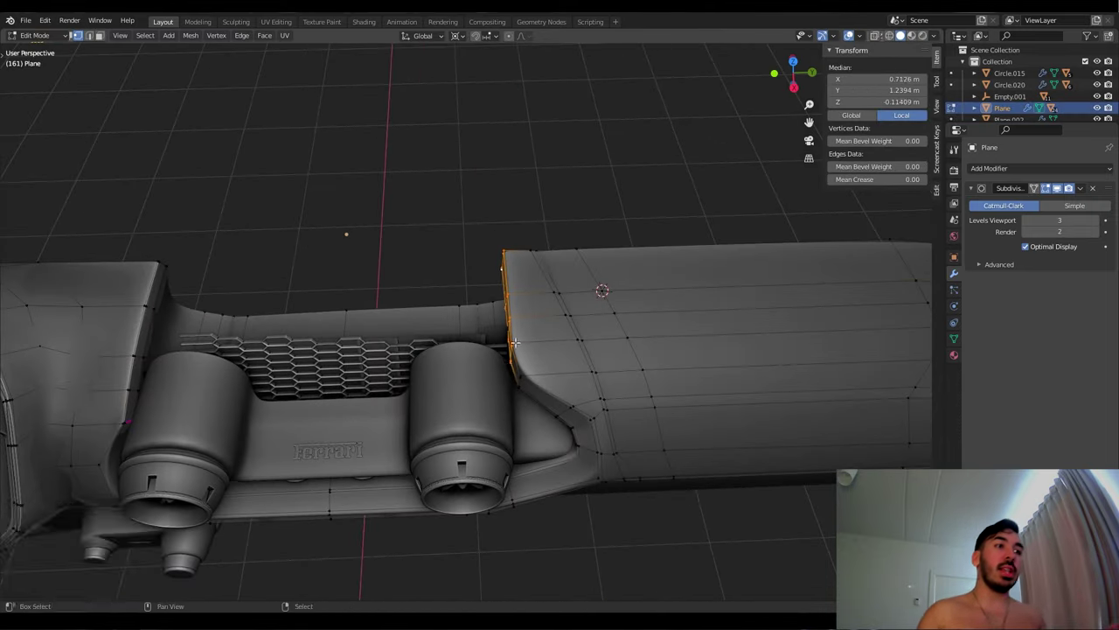
middle_drag(516, 344, 386, 328)
click(533, 341)
Select further vertices of the dashboard opening above the centre vents and move them along Y
key(alt+z)
key(alt+z)
click(401, 278)
key(alt+z)
key(alt+z)
key(alt+z)
key(alt+z)
scroll(444, 317, up, 2)
key(g)
key(y)
click(420, 306)
Select the tip vertices of the dashboard edge above the left centre vent and scale them
key(alt+z)
key(alt+z)
key(alt+z)
key(alt+z)
key(alt+z)
key(c)
click(446, 313)
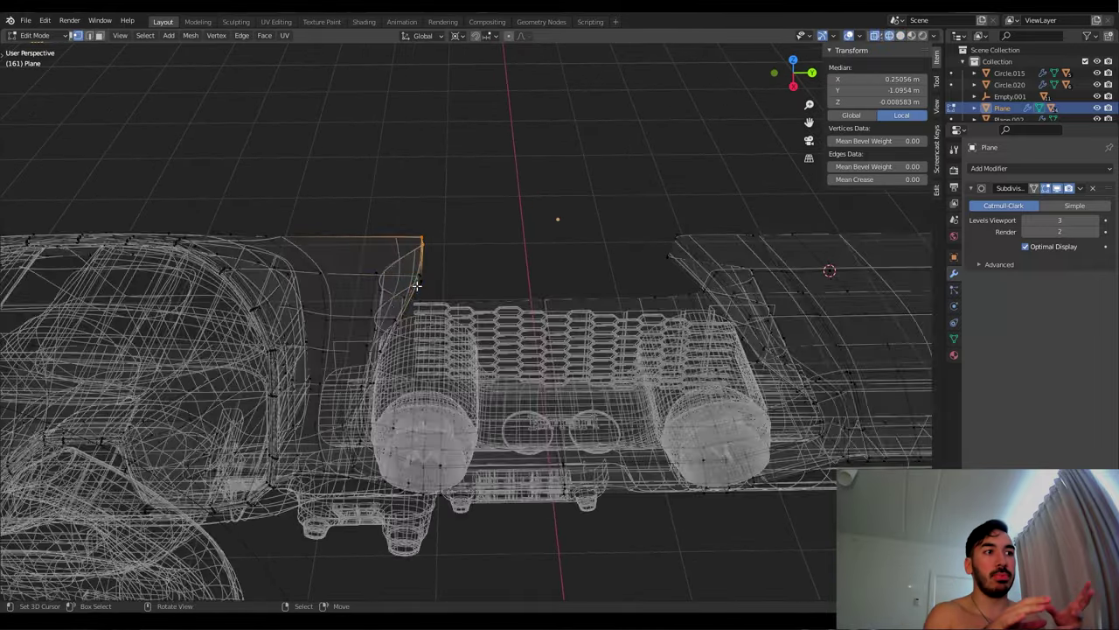
key(alt+z)
key(s)
key(s)
Extrude and scale a new plane into a cover over the left centre vent, and save the file
middle_drag(437, 365, 375, 335)
click(492, 403)
key(e)
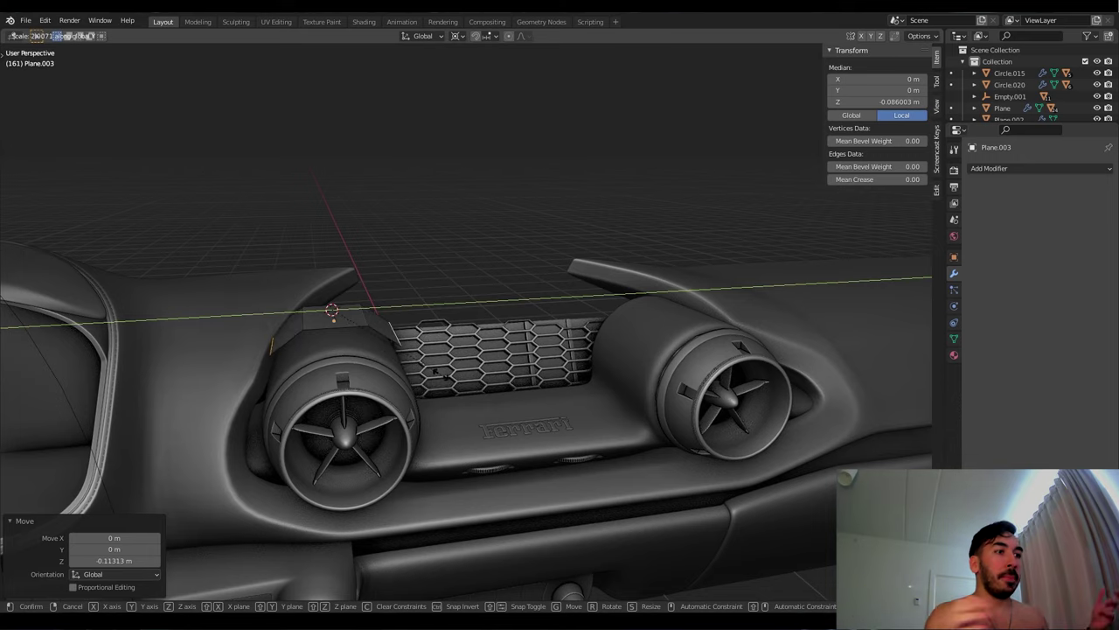
click(437, 374)
middle_drag(437, 373, 525, 343)
key(e)
key(g)
key(Tab)
click(530, 342)
key(Tab)
scroll(505, 263, up, 4)
key(ctrl+s)
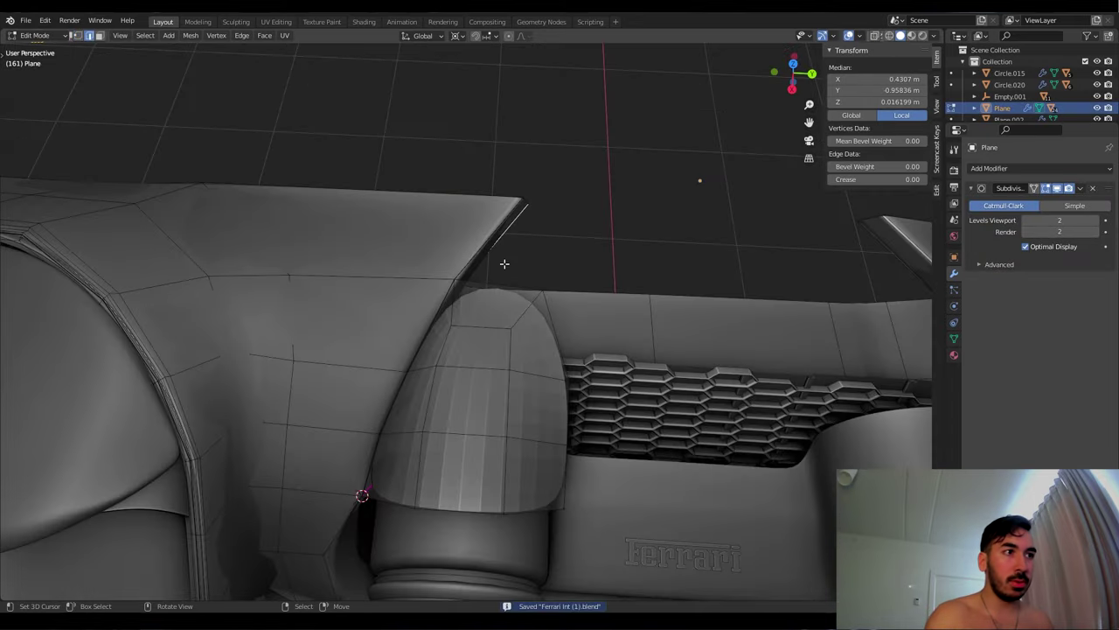
Snap at the dashboard's pointed tip vertex above the left centre vent using the 3D cursor
click(527, 190)
middle_drag(528, 191, 513, 272)
scroll(514, 272, up, 3)
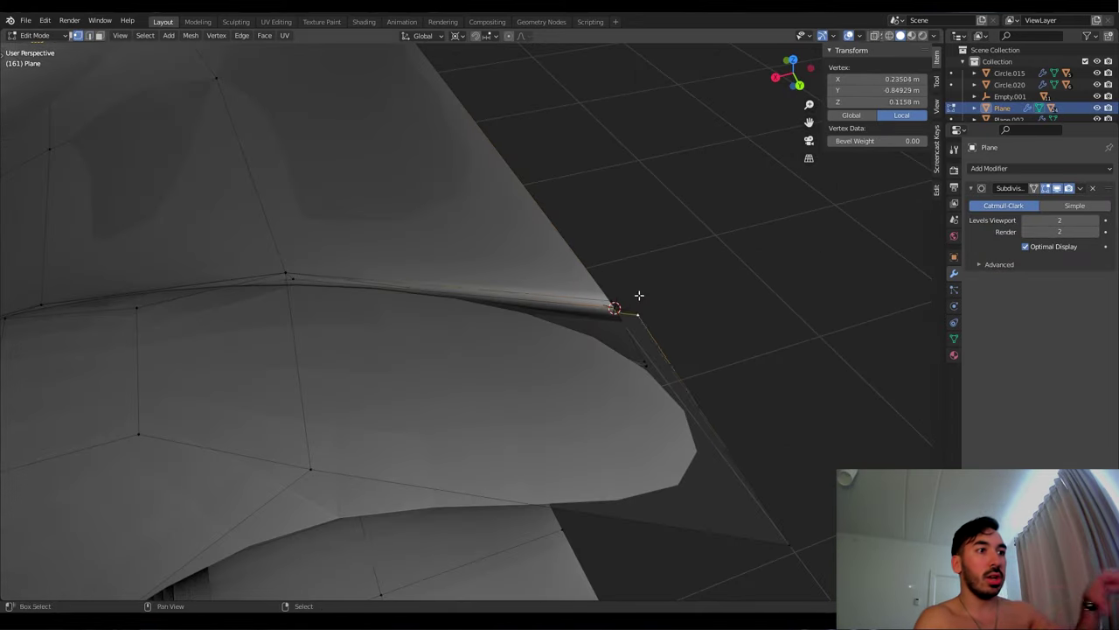
key(shift+s)
click(530, 266)
Connect the facing edges of the two centre vent covers across the grille and move the geometry along Z
scroll(529, 265, down, 4)
click(562, 388)
middle_drag(561, 388, 492, 342)
key(Tab)
click(532, 362)
key(Tab)
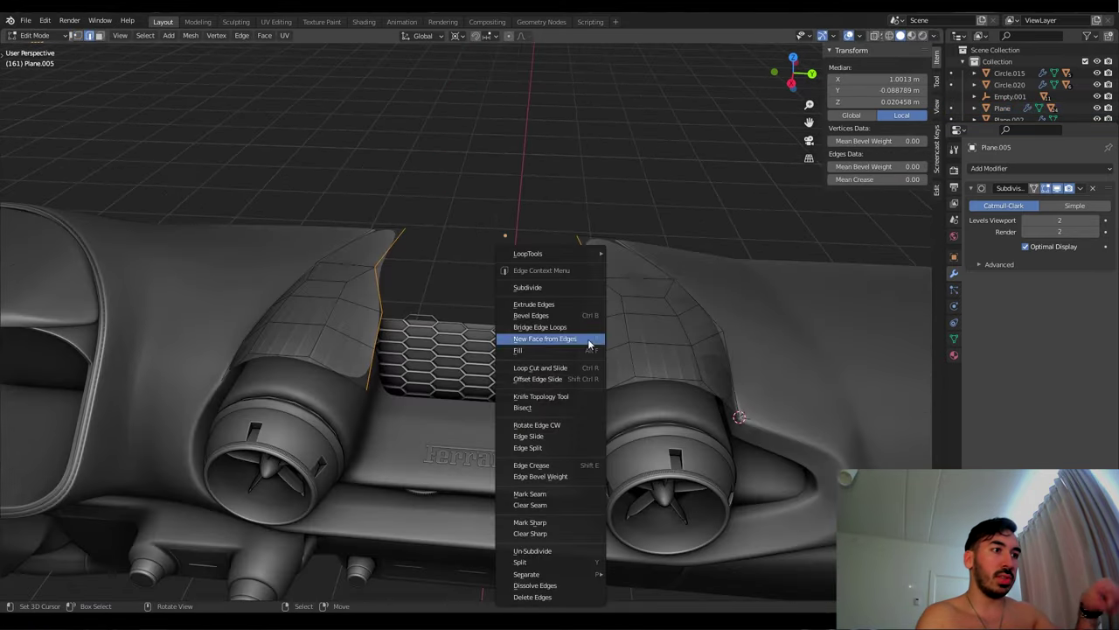
click(550, 342)
middle_drag(513, 337, 501, 315)
key(g)
key(z)
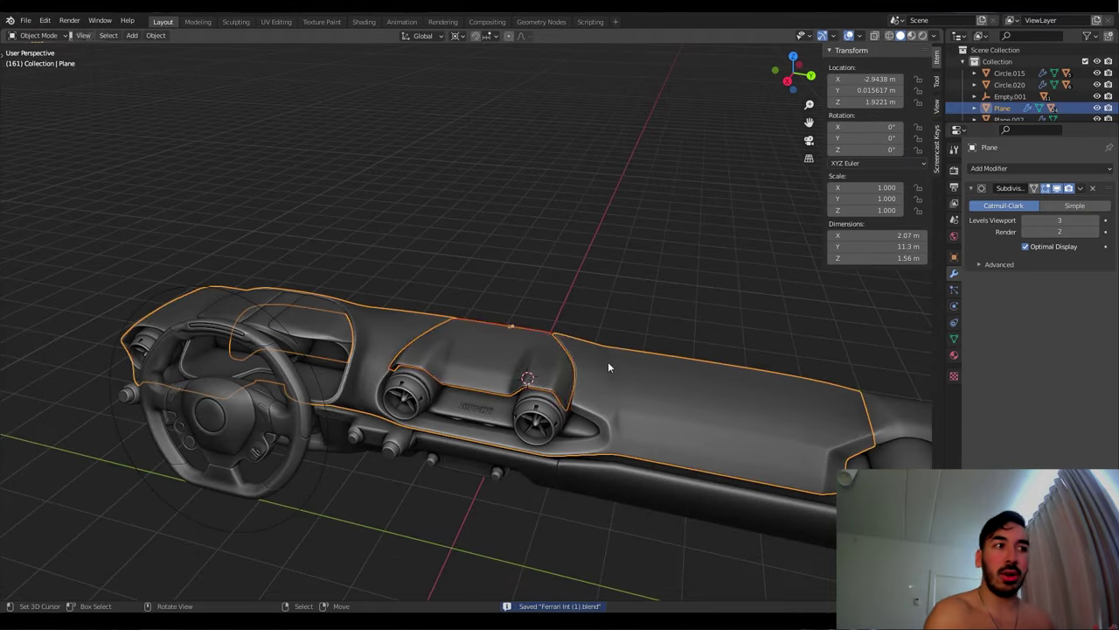
Parent the selected centre cover to the upper dashboard with Object (Keep Transform)
shift+click(607, 362)
shift+click(588, 363)
key(ctrl+p)
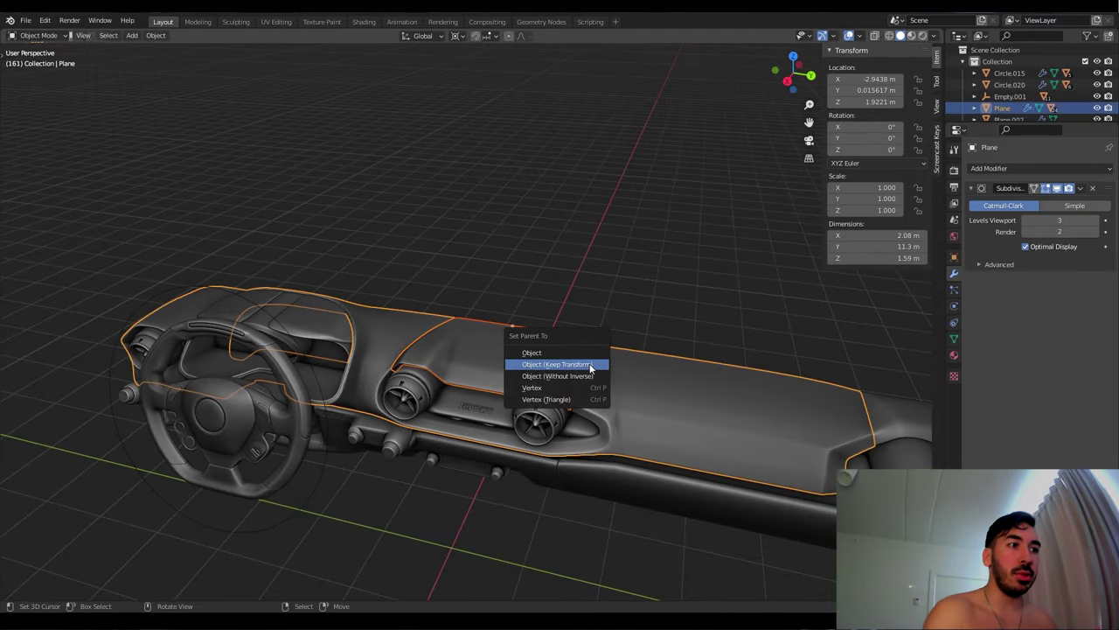
click(590, 364)
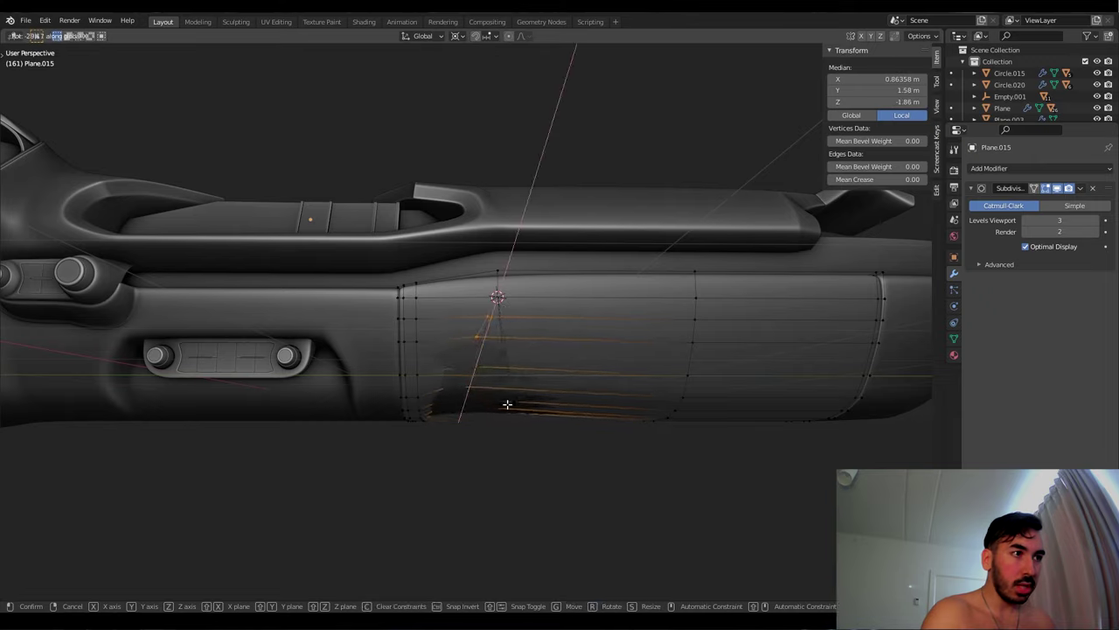
Rotate the lower dash panel's vertical edge vertices in the right view and scale them along X
click(507, 404)
key(KP_3)
key(shift+z)
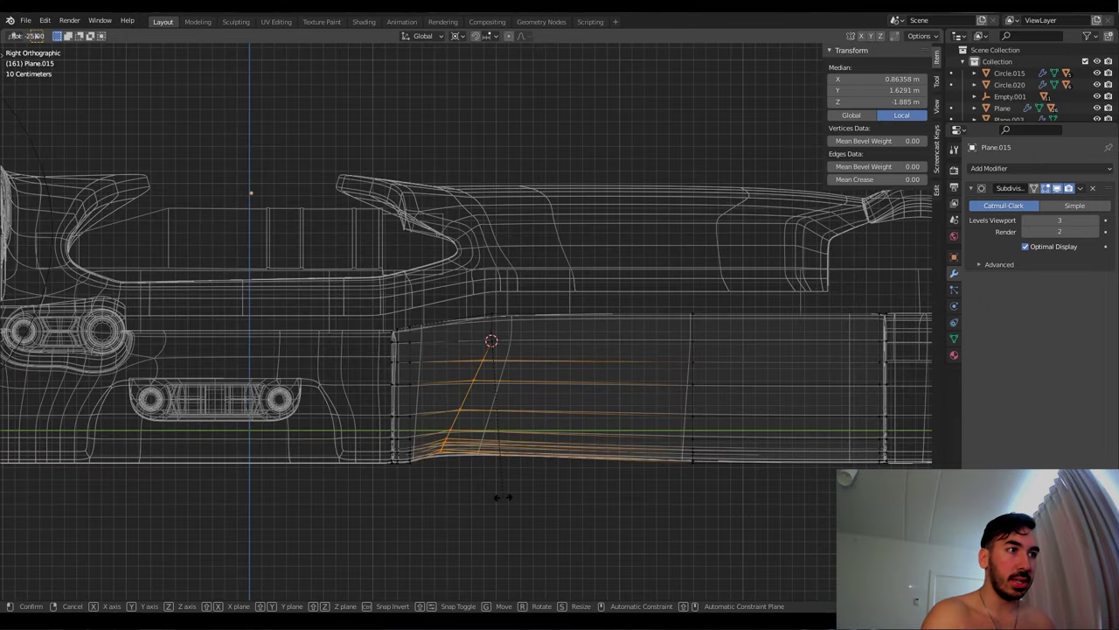
key(r)
click(624, 437)
scroll(624, 437, up, 4)
key(s)
key(x)
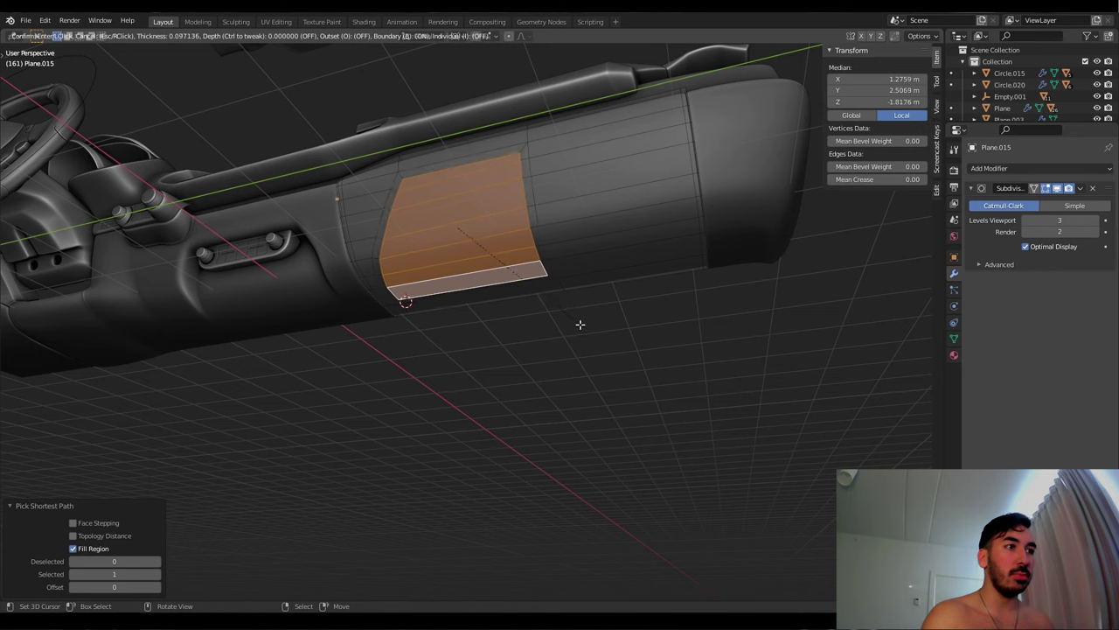
Inset the selected lower front faces of the dash panel by about 0.097 m and scale them along Z
click(582, 325)
mouse_move(581, 324)
middle_down()
mouse_move(612, 335)
mouse_move(663, 258)
mouse_move(596, 320)
middle_up()
key(s)
key(z)
click(664, 258)
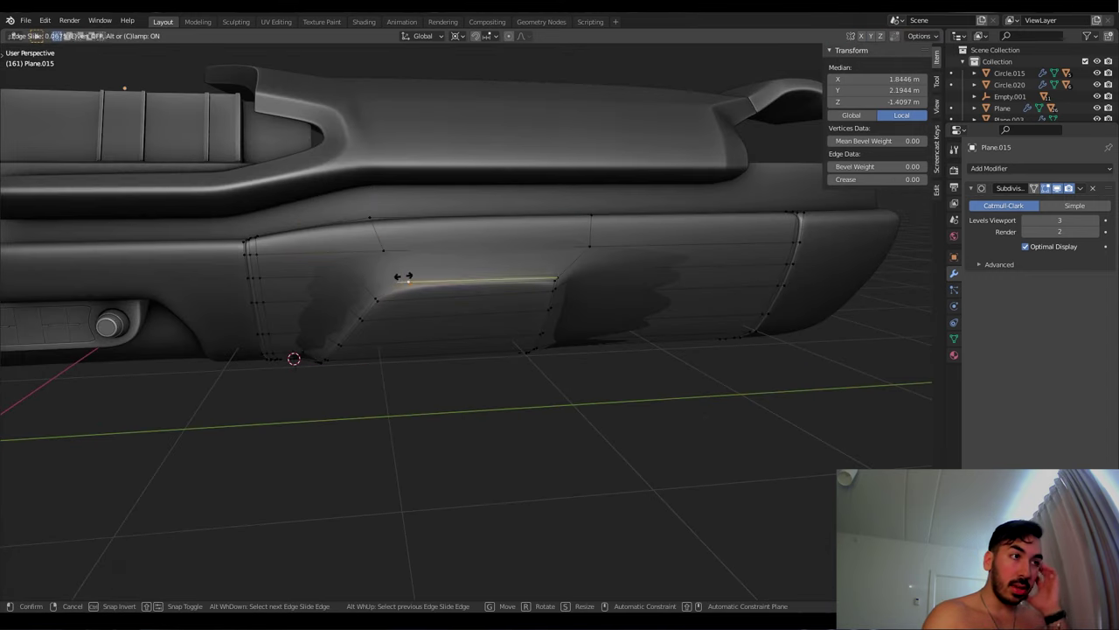
Slide the upper edge of the lower panel's recess to shape its rounded corner
click(404, 277)
middle_drag(404, 277, 487, 266)
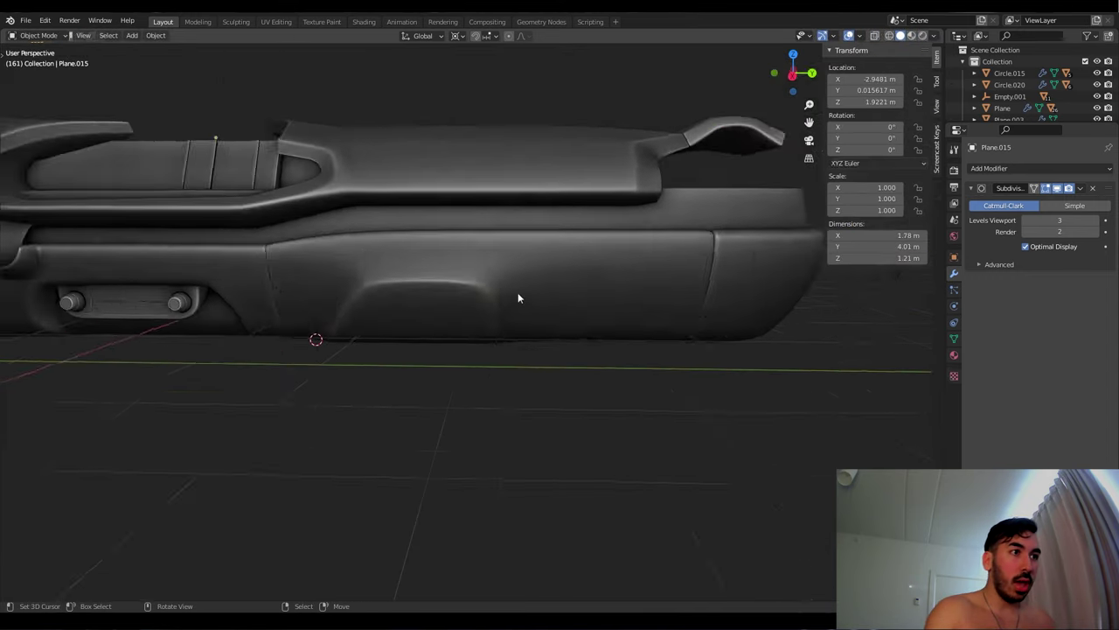
middle_drag(518, 292, 508, 283)
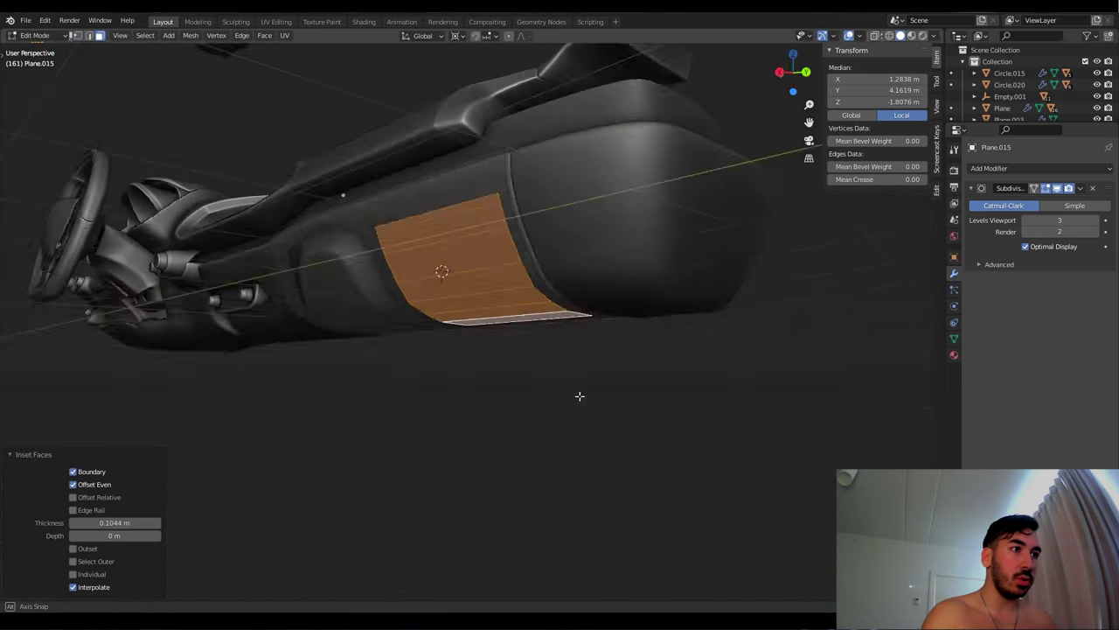
Shape the second recess of the lower dash panel beside the end piece and move its bordering edge loop along Y
middle_drag(580, 393, 495, 309)
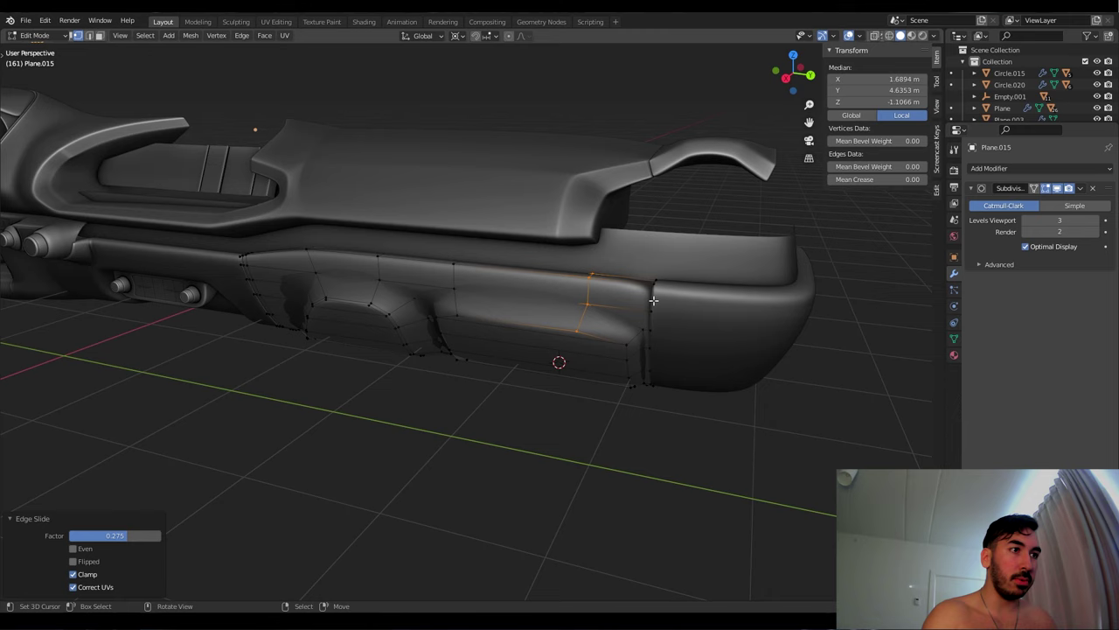
alt+click(653, 300)
middle_drag(653, 300, 530, 298)
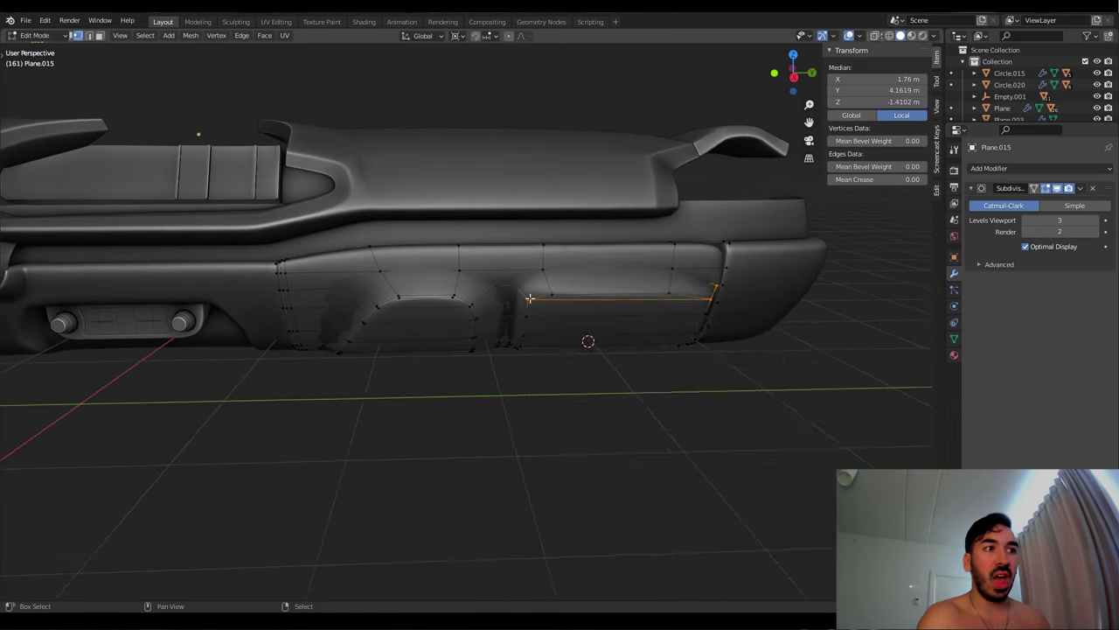
click(653, 420)
middle_drag(653, 420, 672, 272)
alt+click(673, 272)
key(g)
key(y)
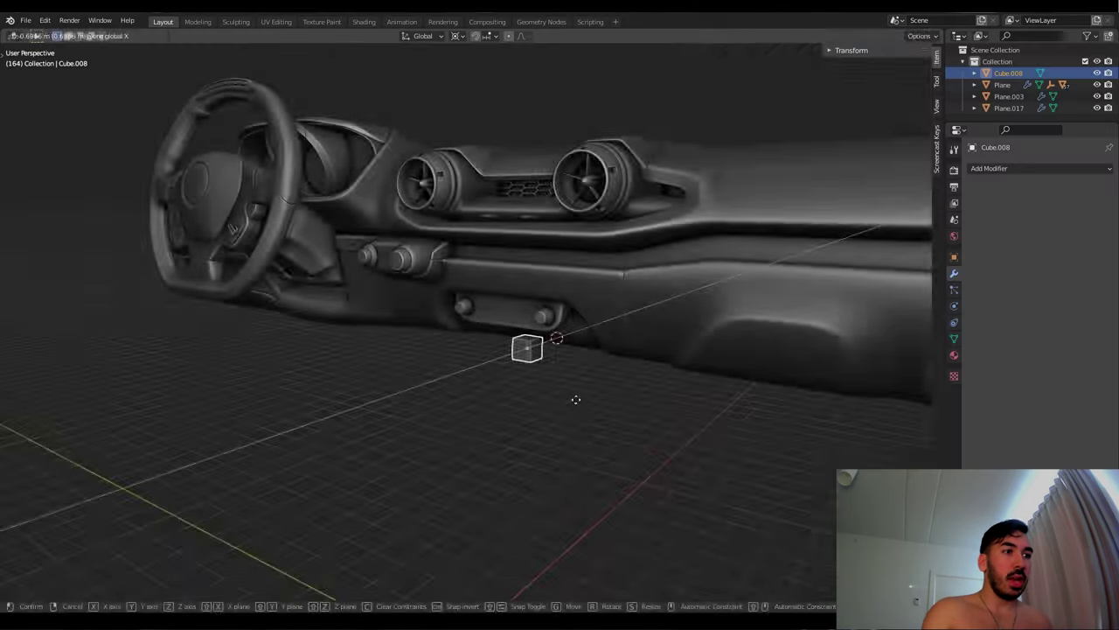
Extrude the small cube below the dash into a downward-bent console arm, scale it by 1.901 along Y, and save the file
middle_drag(577, 393, 629, 427)
key(g)
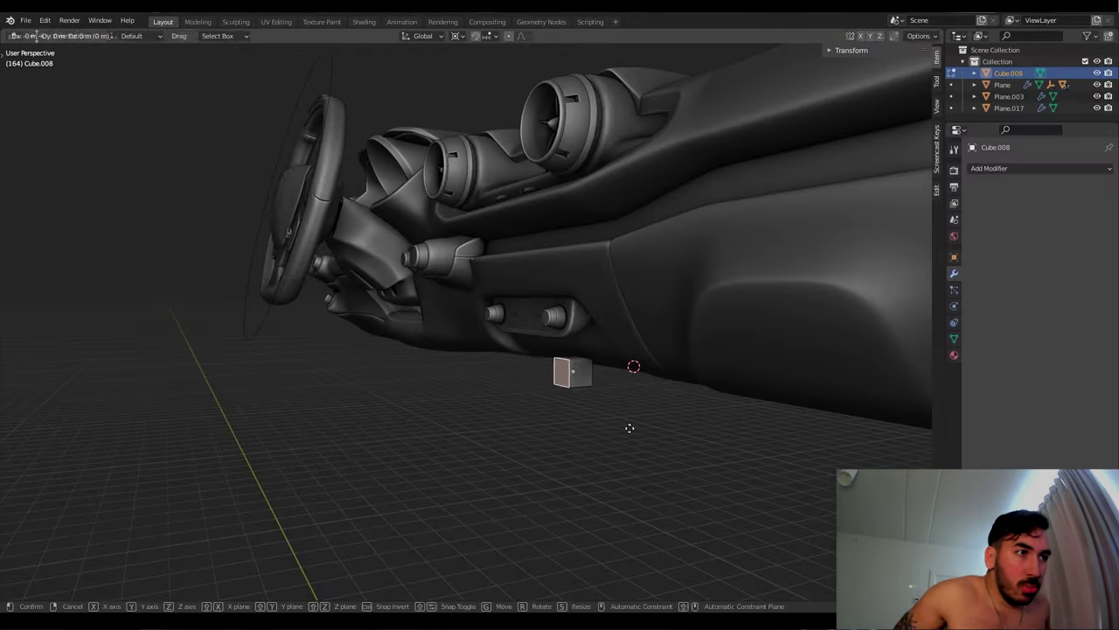
key(KP_1)
key(alt+z)
key(e)
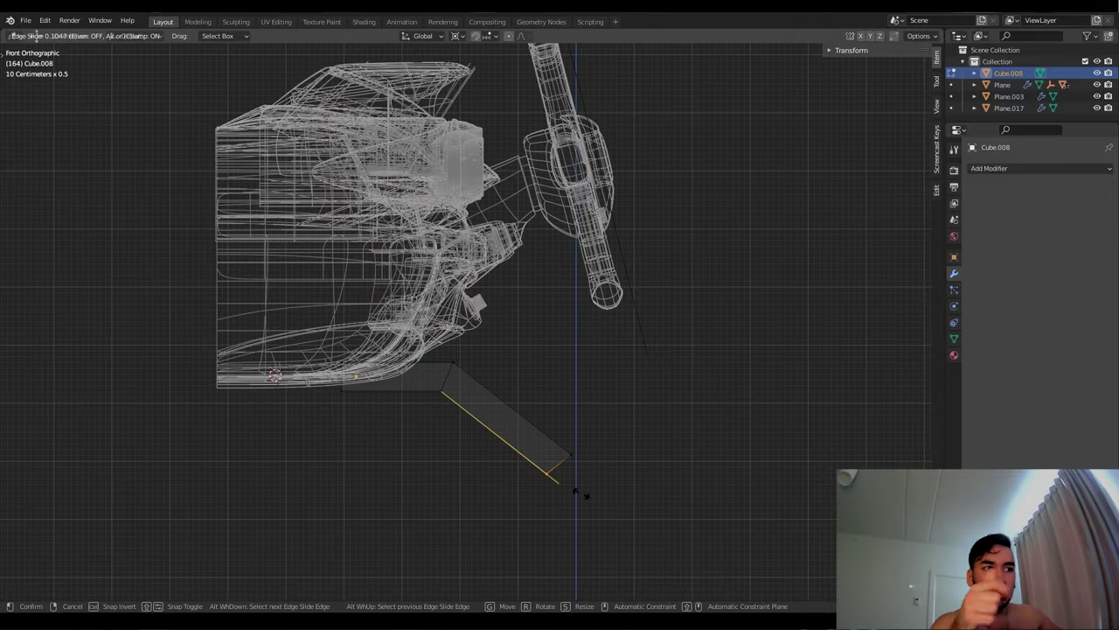
click(577, 492)
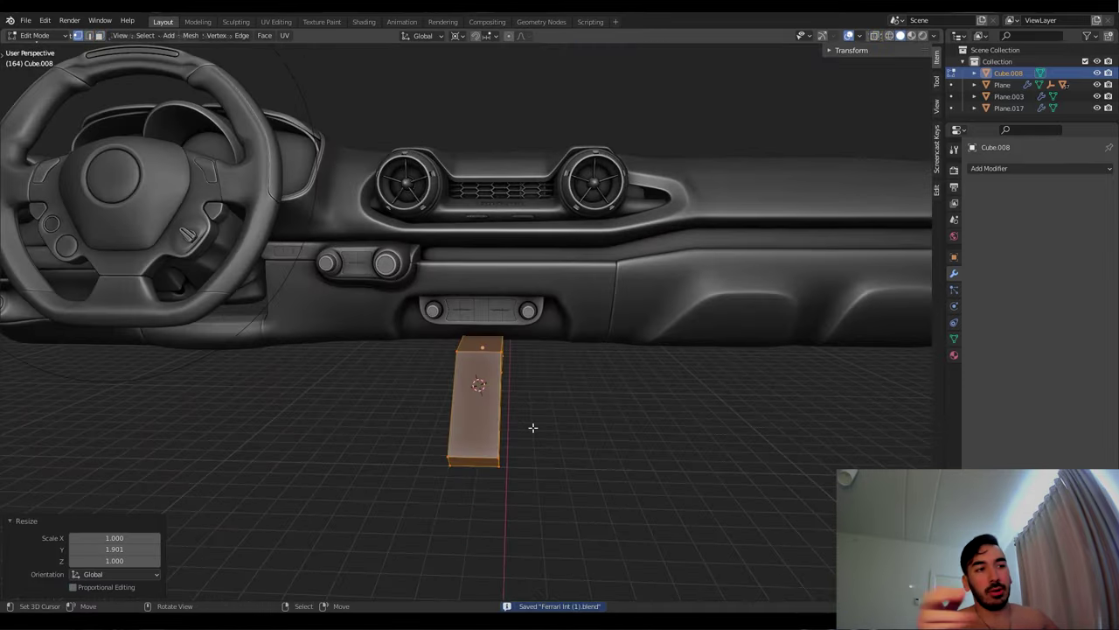
key(ctrl+s)
mouse_move(531, 428)
middle_down()
mouse_move(438, 405)
mouse_move(517, 397)
middle_up()
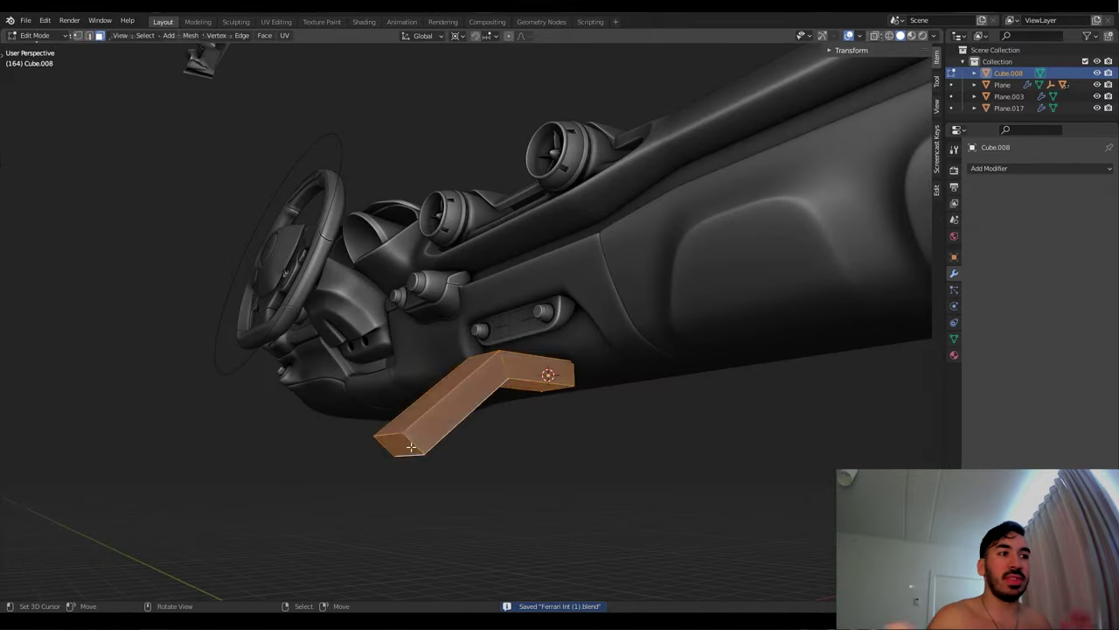
Add a Subdivision Surface modifier to the console arm and scale its geometry along Y
middle_drag(490, 394, 480, 419)
key(Tab)
click(988, 168)
click(913, 369)
key(Tab)
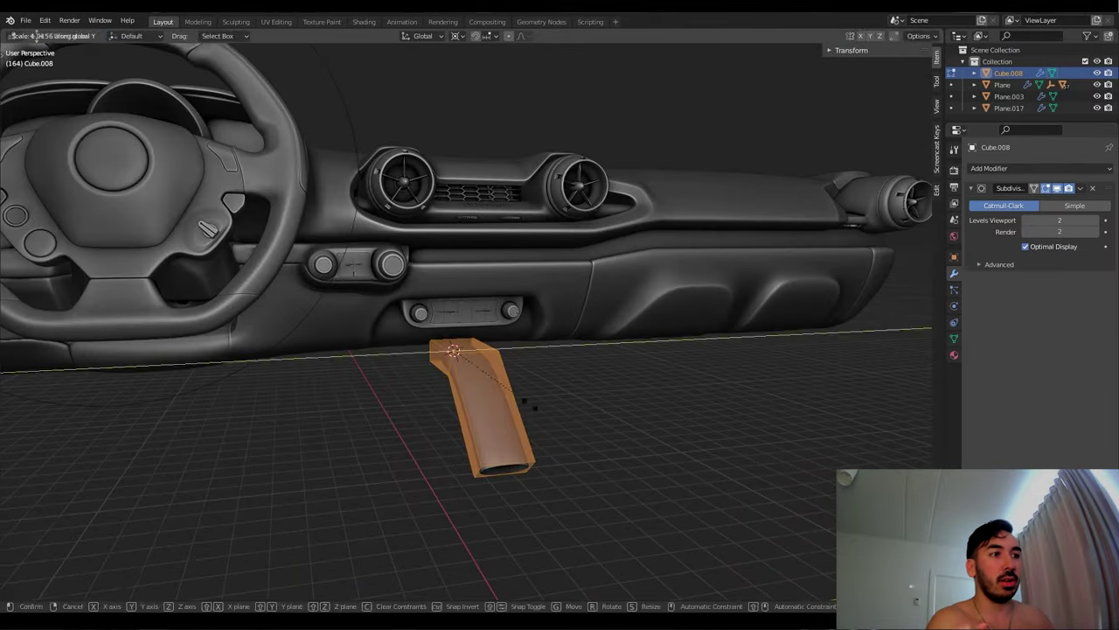
middle_drag(532, 407, 480, 419)
key(s)
key(y)
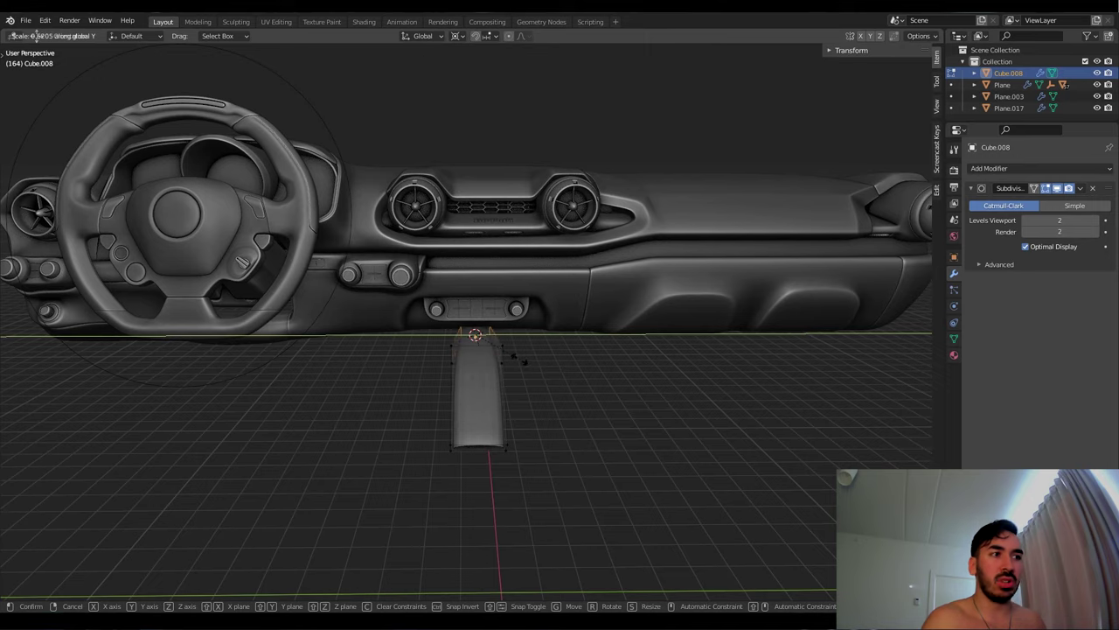
Taper the console arm by narrowing its upper and lower ends along Y
click(507, 353)
middle_drag(507, 352, 507, 380)
scroll(508, 379, up, 3)
key(s)
key(y)
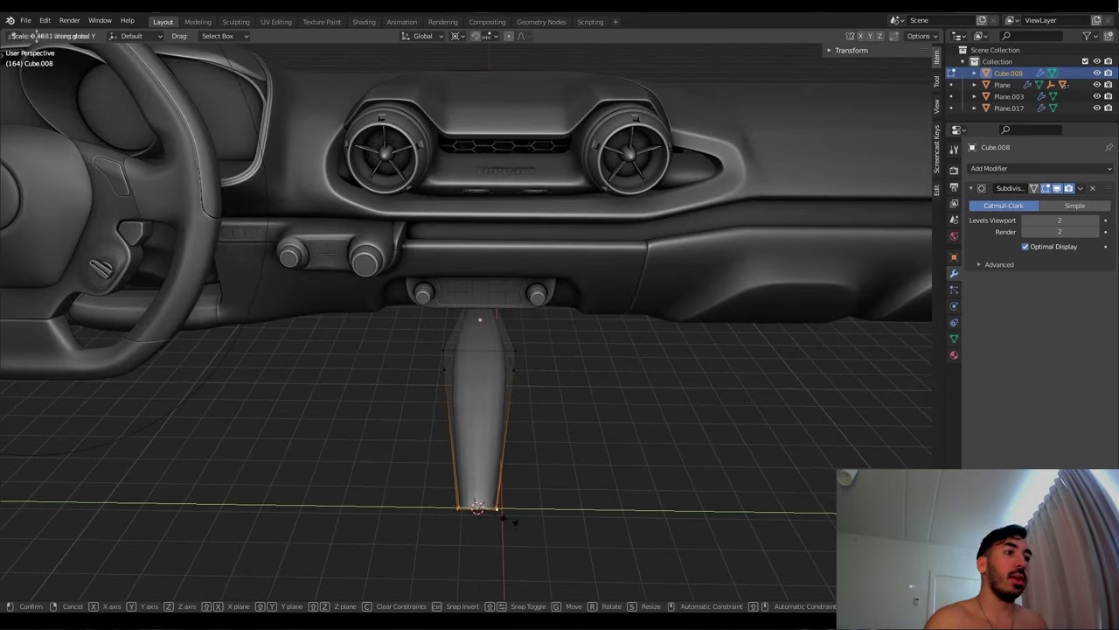
Inset the arm's upper face, extrude it about -0.208 m into an opening, and raise the viewport subdivision to 3
key(i)
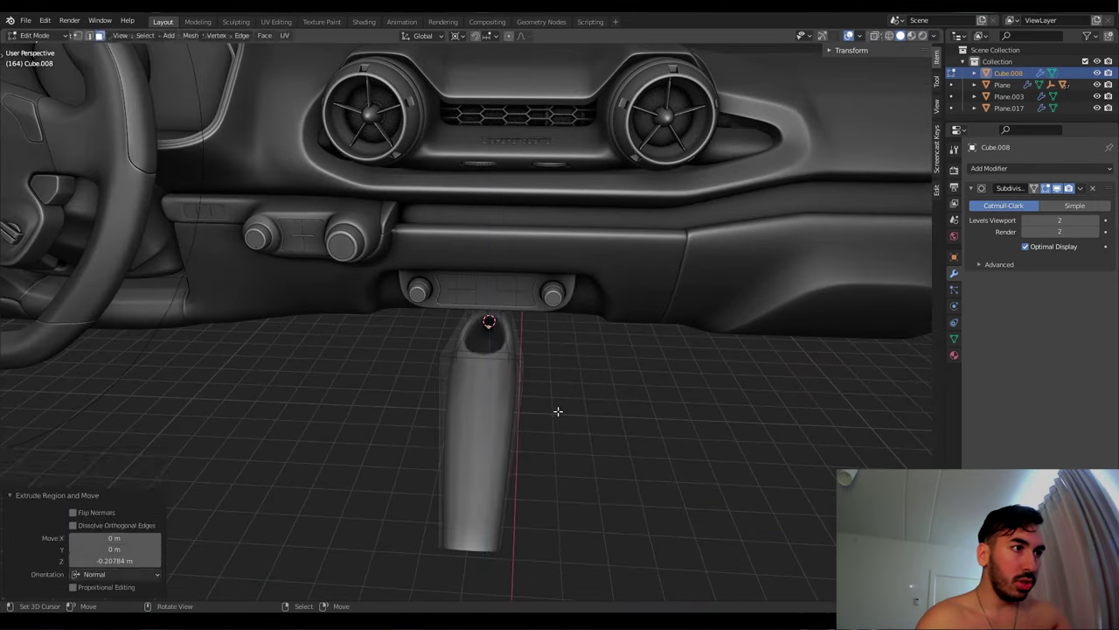
middle_drag(557, 411, 507, 410)
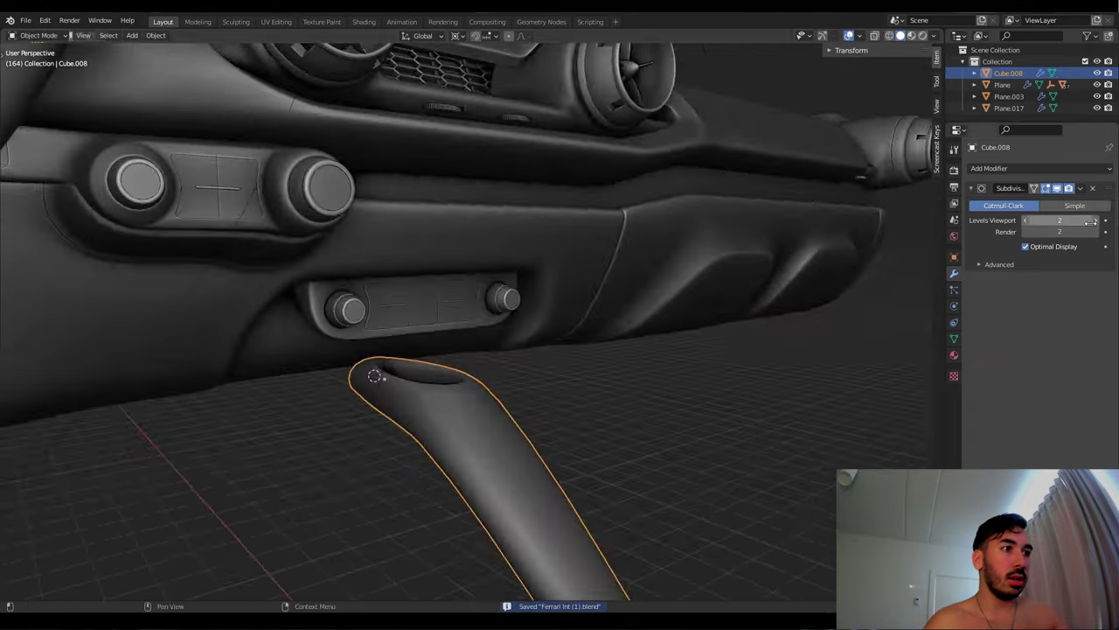
key(ctrl+r)
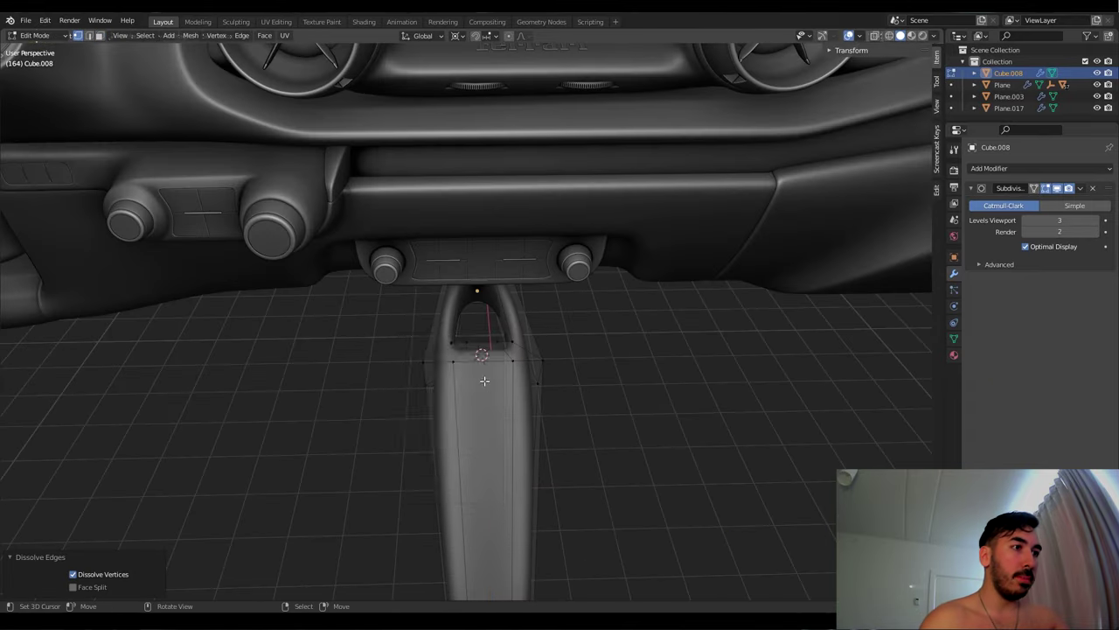
alt+click(525, 362)
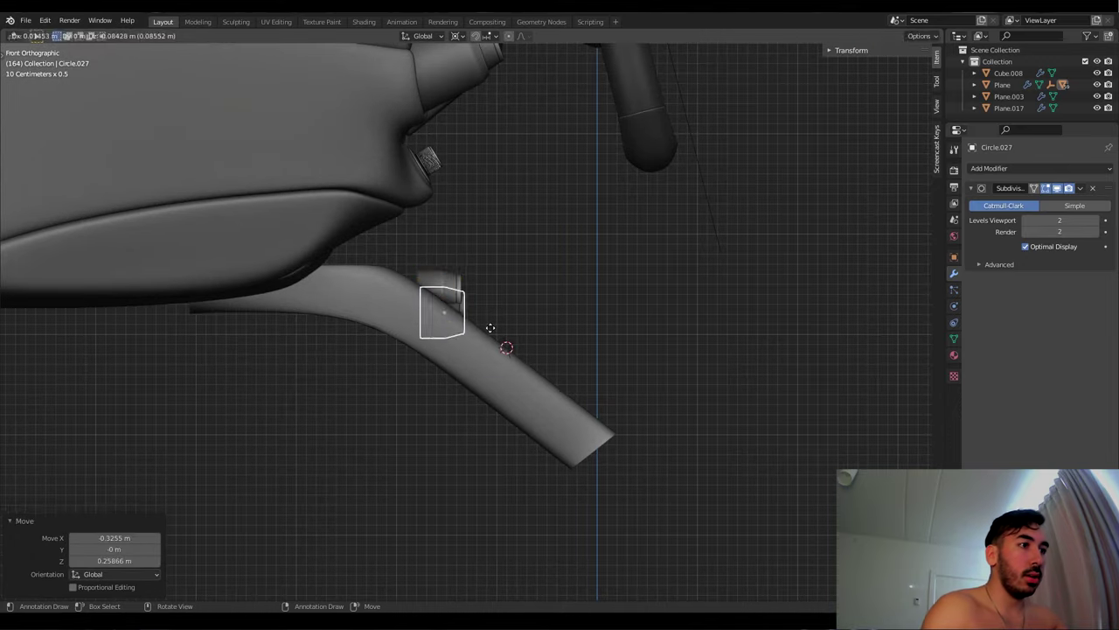
Place a round knob on the arm's slope and duplicate it to form a row of three
click(491, 328)
key(shift+z)
key(shift+d)
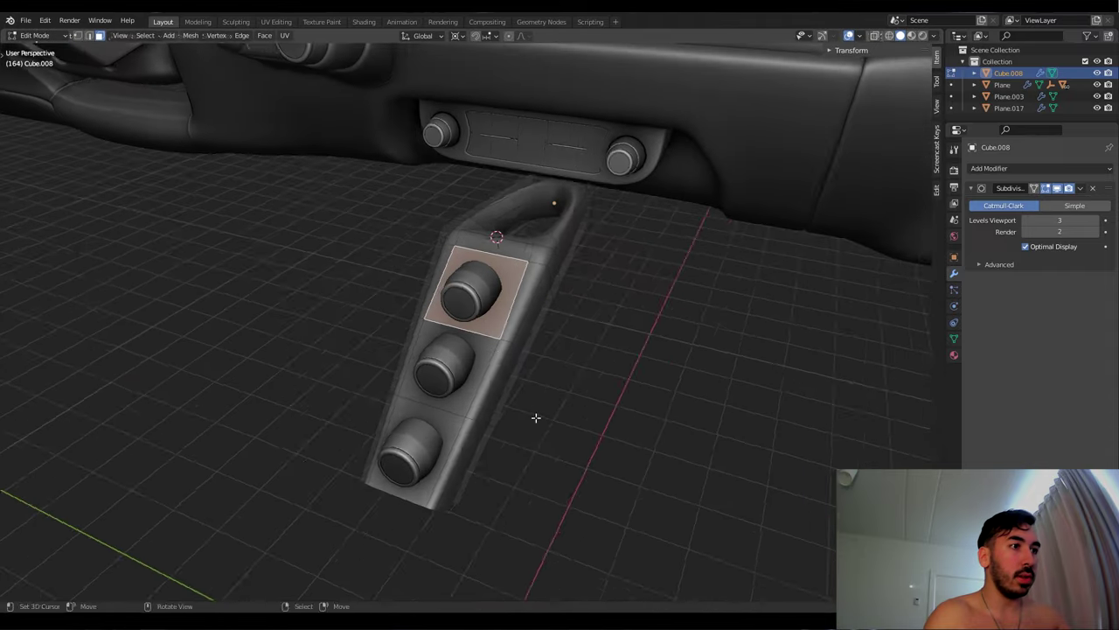
Raise collars around the knobs by moving the surrounding vertices about 0.094 m along X and adjusting them along Z
mouse_move(534, 417)
middle_down()
mouse_move(519, 347)
mouse_move(548, 430)
middle_up()
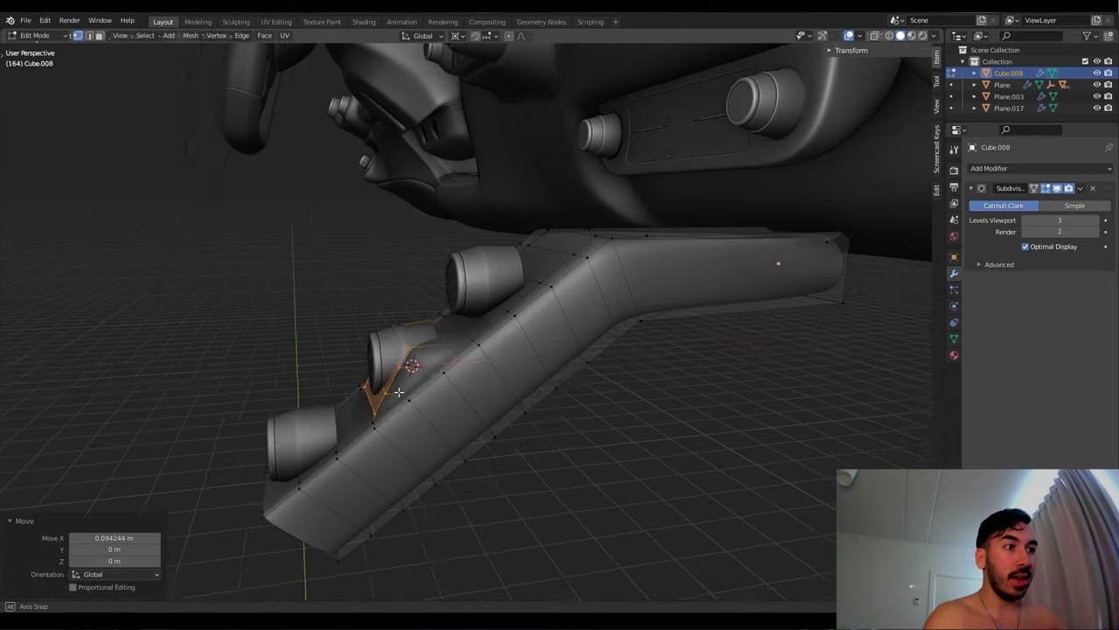
middle_drag(398, 391, 595, 396)
key(g)
key(z)
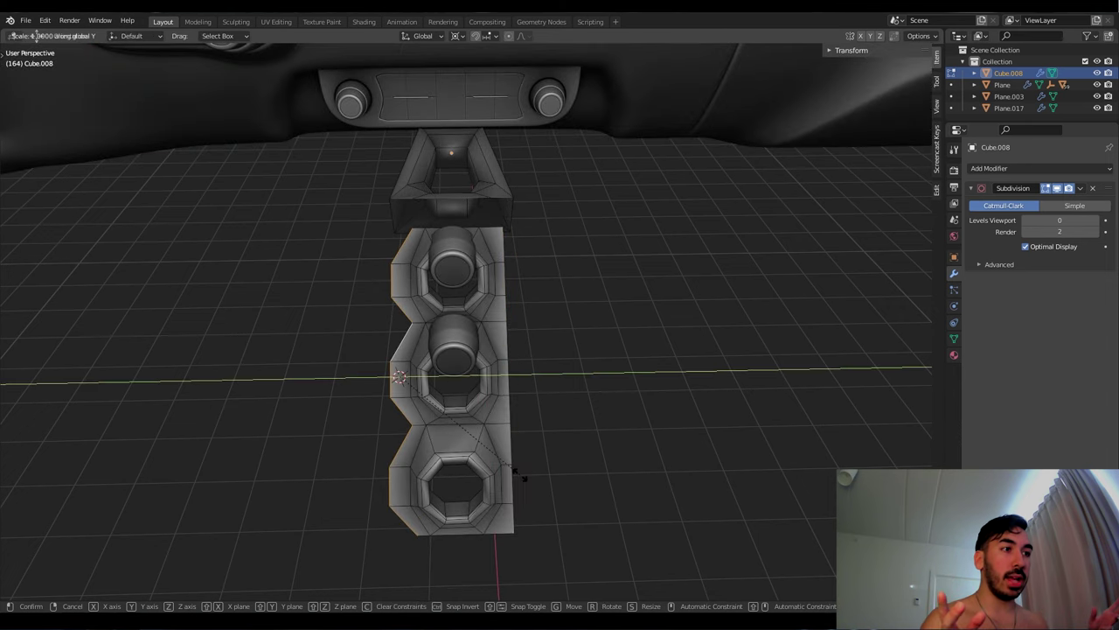
Scale the scalloped side edges beside the knob collars along Y to straighten the arm's side
click(518, 475)
middle_drag(519, 475, 517, 351)
middle_drag(515, 402, 480, 282)
click(479, 282)
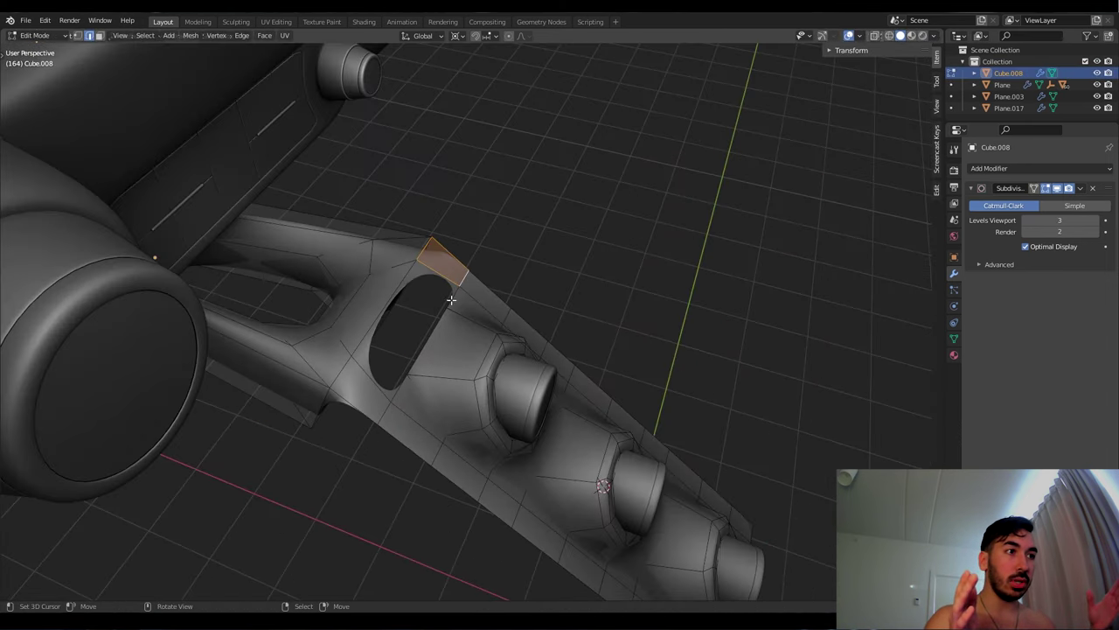
Select the linked geometry at the arm's upper section and move it along Z
middle_drag(450, 300, 472, 367)
key(l)
key(g)
key(z)
click(618, 349)
click(570, 383)
key(Tab)
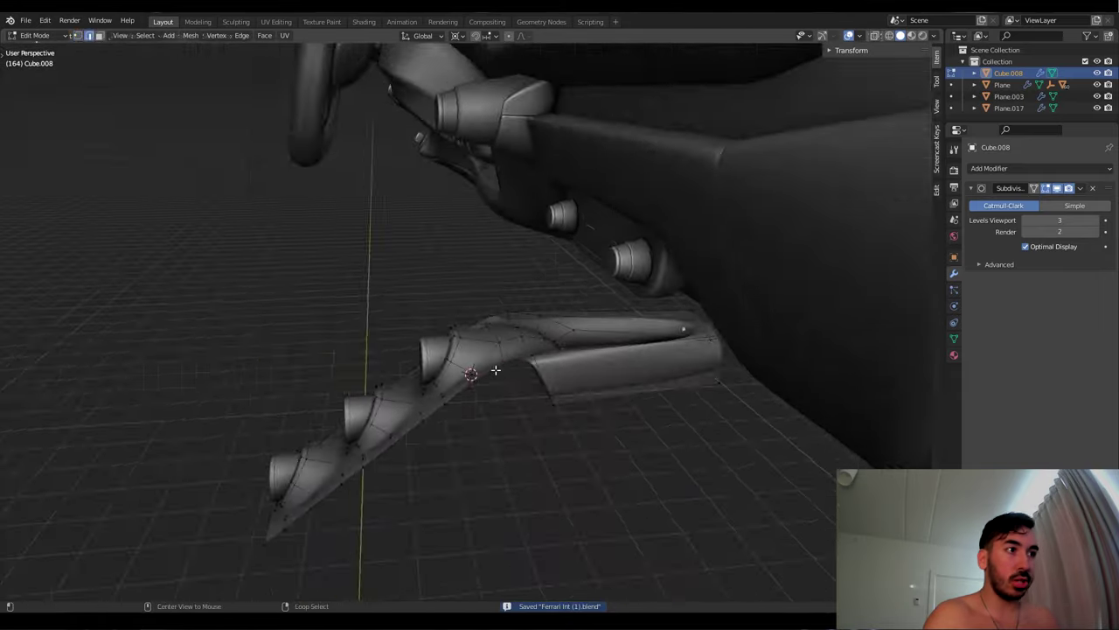
Reposition the arm's selected edge vertices in the front view
key(Tab)
key(g)
click(464, 397)
key(KP_1)
scroll(430, 412, up, 5)
key(g)
click(430, 413)
Extrude the arm's open border edges downward to rebuild its side walls
middle_drag(430, 413, 500, 325)
key(shift+s)
key(Escape)
key(e)
key(Escape)
right_click(503, 329)
right_click(487, 320)
key(Escape)
key(Tab)
key(Tab)
key(KP_3)
key(alt+z)
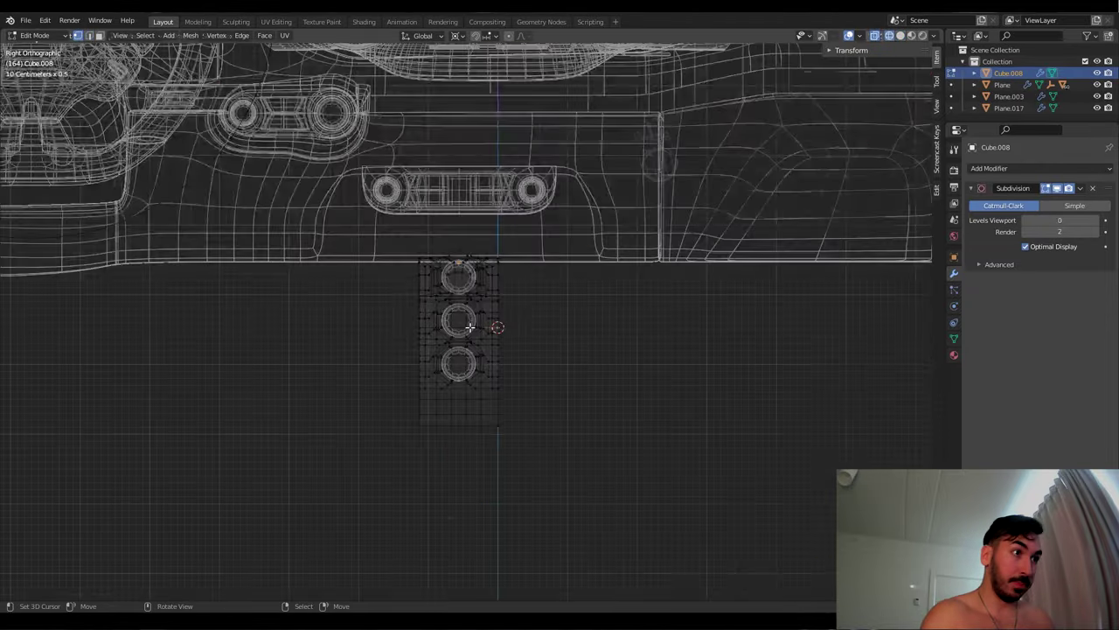
Move the arm's underside vertices along Z in the front view and set its subdivision back to level 3
key(KP_1)
key(alt+z)
key(g)
key(z)
click(470, 320)
key(alt+z)
key(b)
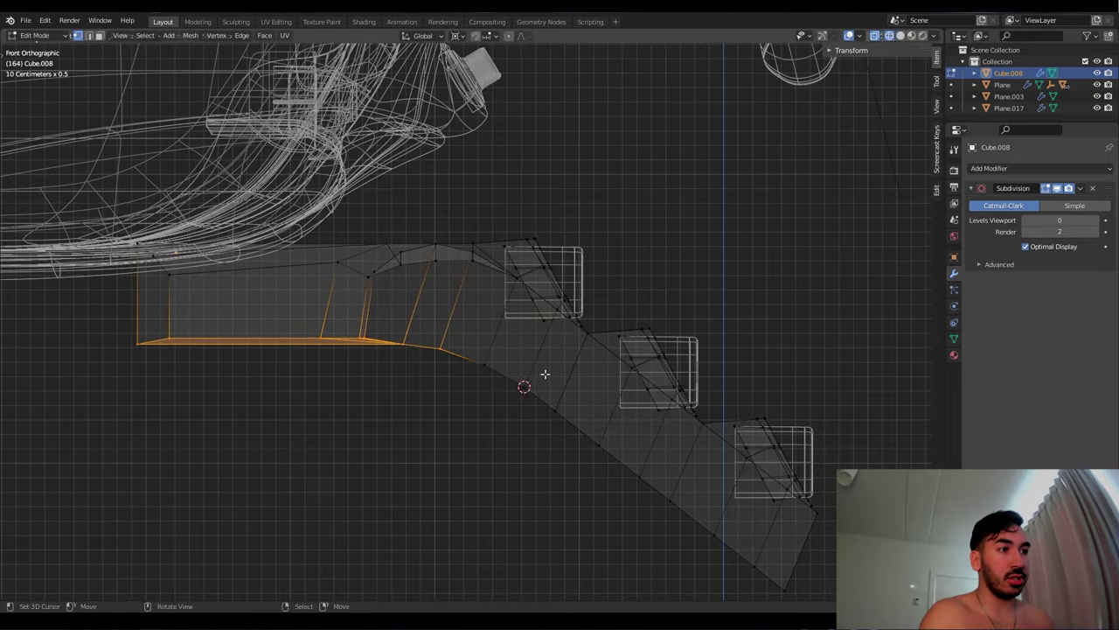
key(Return)
key(Tab)
key(alt+z)
key(ctrl+3)
Extrude the arm's lower end further down its slope and shift the end vertices -0.01245 m along Z
middle_drag(566, 411, 651, 293)
key(Tab)
key(KP_1)
scroll(507, 428, up, 5)
key(e)
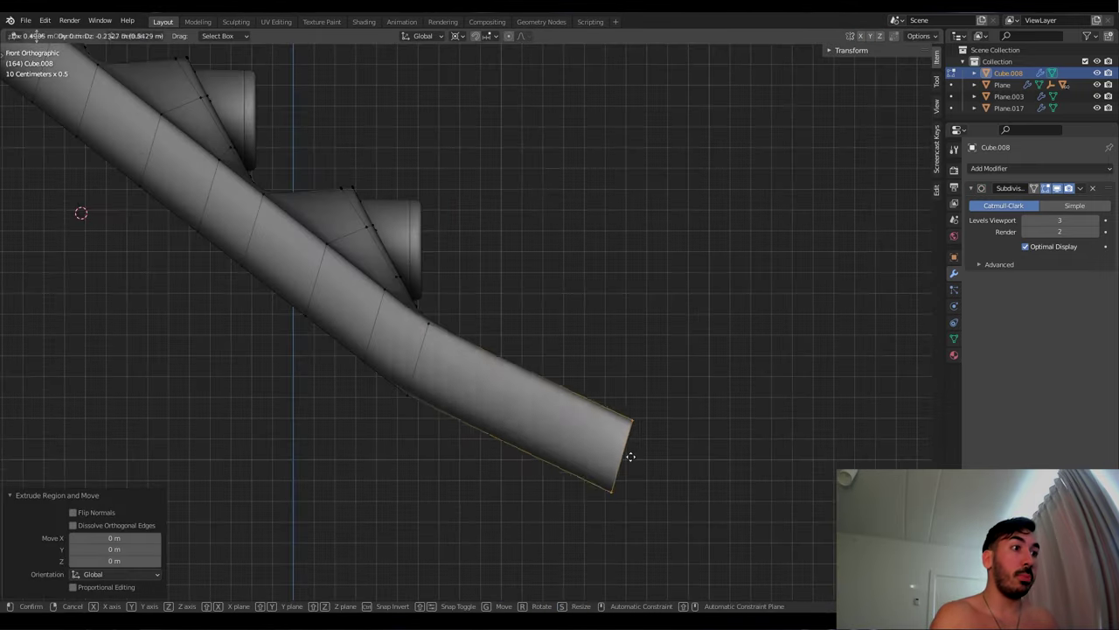
click(661, 531)
scroll(556, 366, up, 5)
click(452, 408)
scroll(629, 365, down, 5)
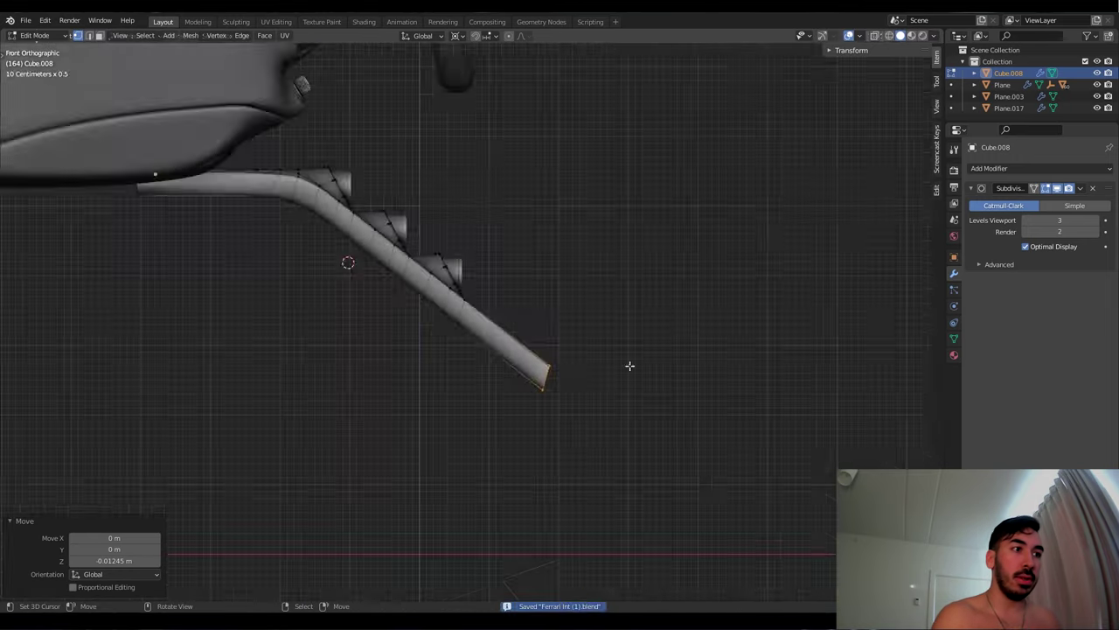
Move the arm's side face strips 1 m and another 2 m along Y, clear of the arm
key(Tab)
middle_drag(630, 365, 531, 315)
middle_drag(517, 354, 507, 370)
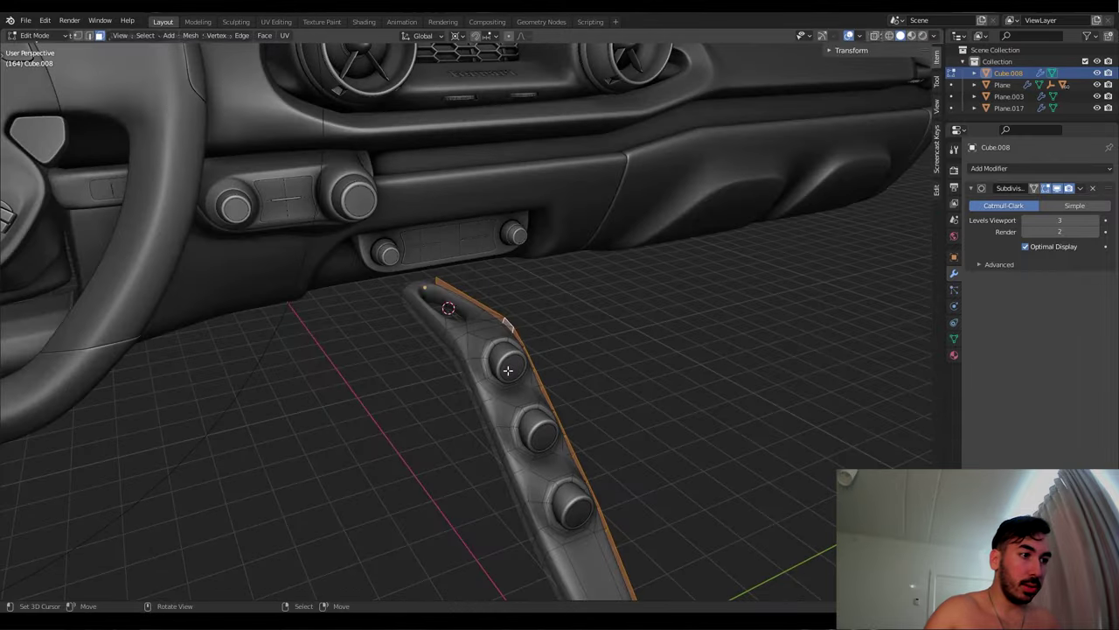
middle_drag(445, 339, 502, 374)
right_click(531, 367)
scroll(524, 365, down, 3)
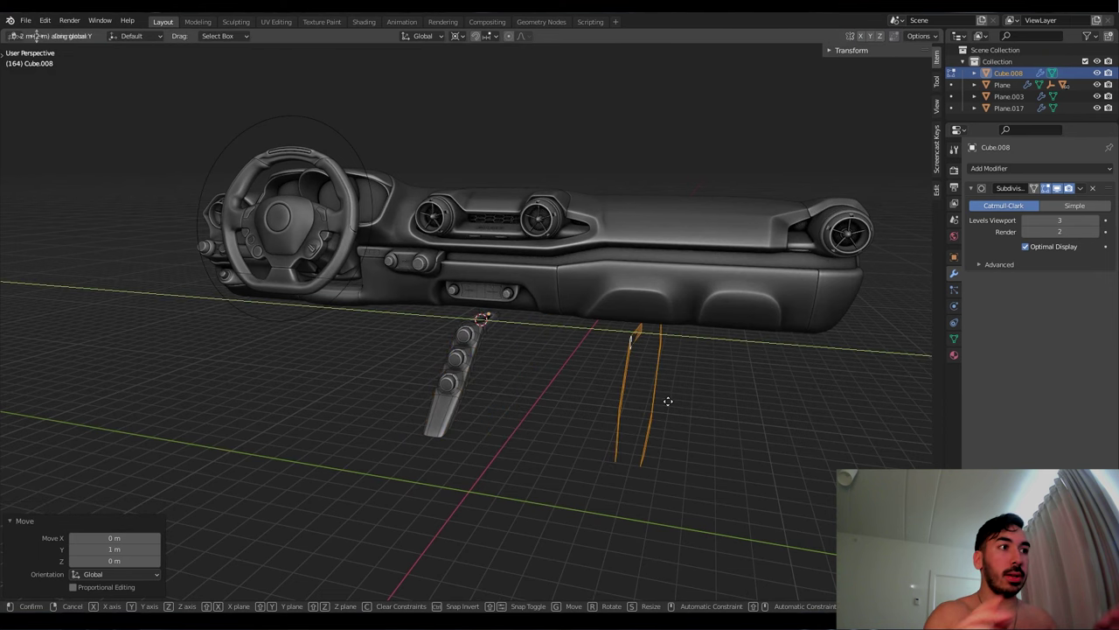
key(Return)
Scale the faces at the bend of the side strips along Y with smooth proportional editing to bow them outward
scroll(642, 379, up, 3)
middle_drag(642, 379, 558, 325)
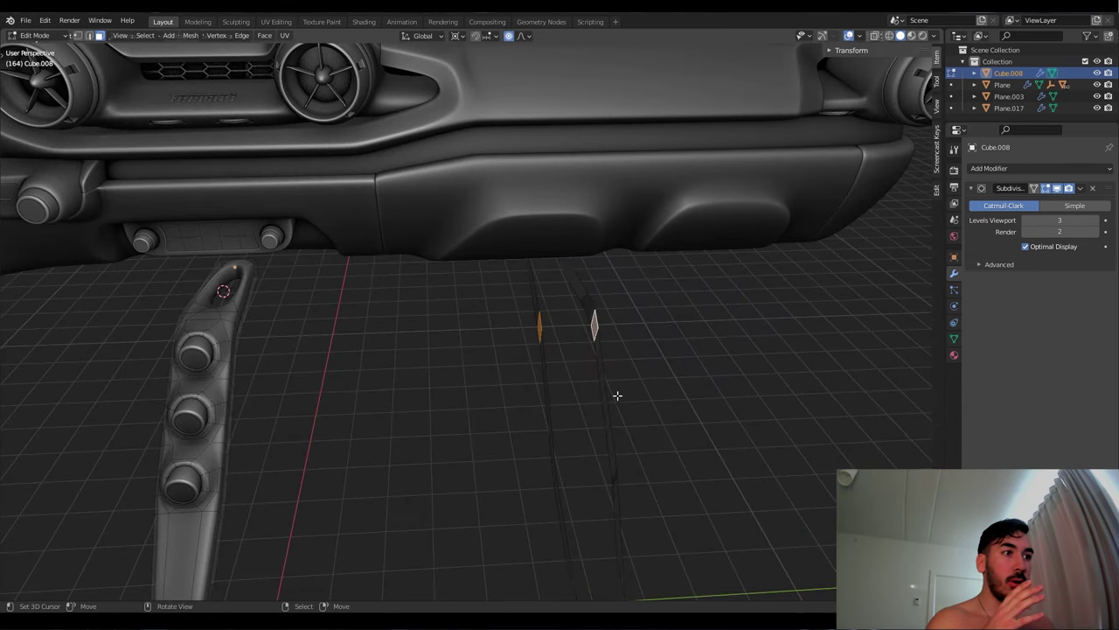
key(shift+s)
middle_drag(617, 395, 572, 422)
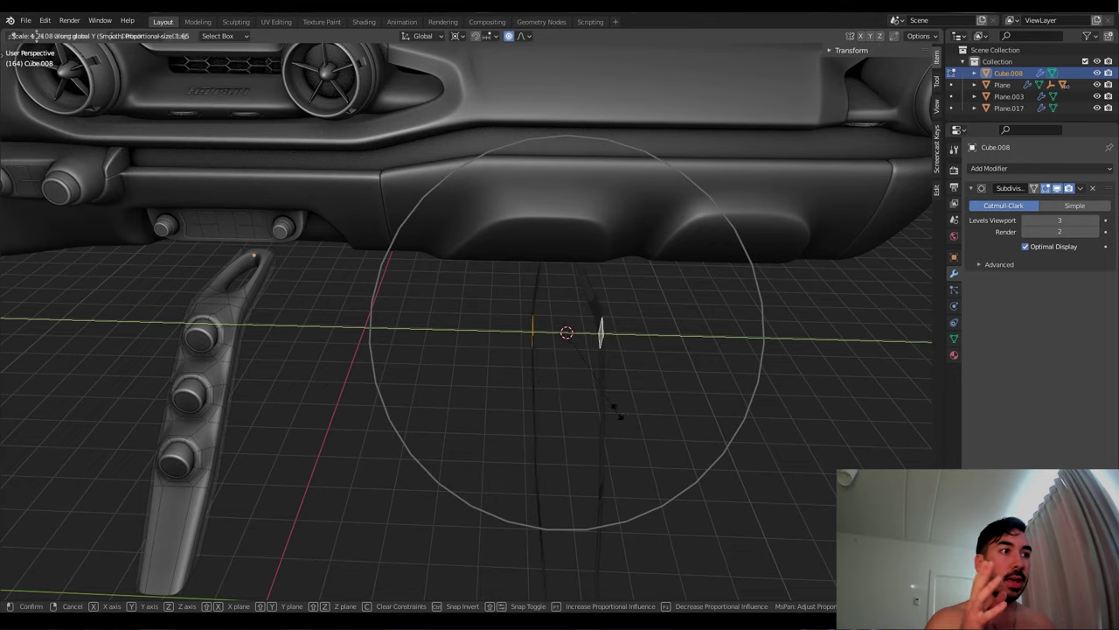
key(Return)
middle_drag(589, 353, 508, 148)
key(s)
key(Return)
Move the side strips -3 m along Y back to the console arm
key(KP_7)
key(g)
key(y)
key(minus)
key(3)
key(Return)
Adjust the position of the side strip's edge vertices along the arm
scroll(604, 362, up, 3)
key(2)
scroll(508, 148, down, 5)
key(alt+z)
key(alt+z)
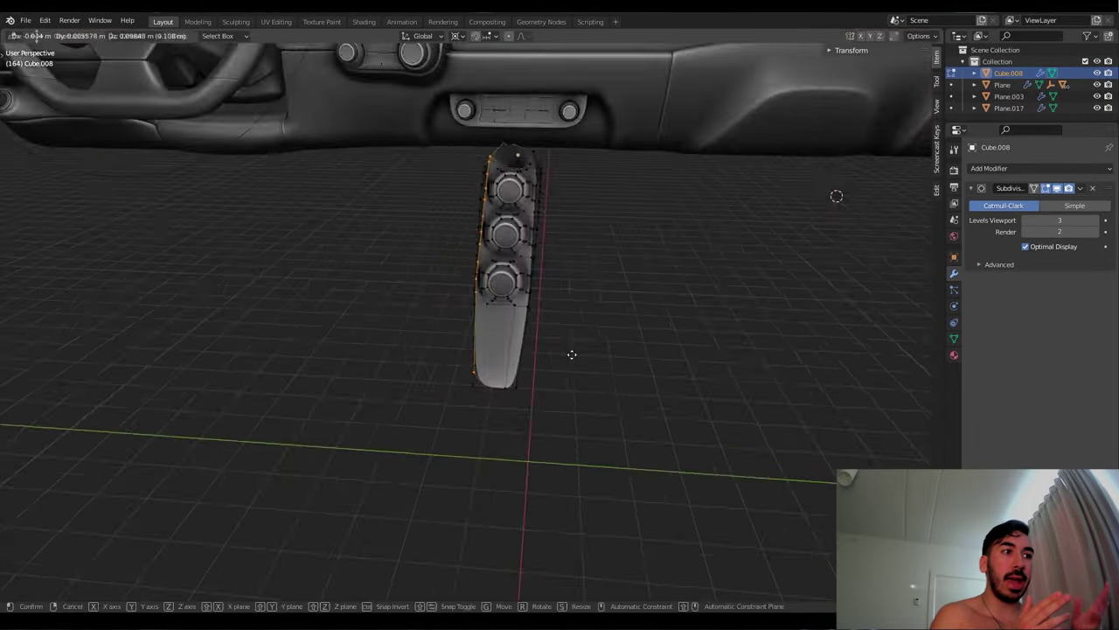
scroll(572, 355, up, 5)
shift+middle_drag(572, 355, 709, 125)
scroll(709, 124, down, 5)
key(1)
right_click(516, 200)
click(525, 200)
Bridge the edge loops between the arm's top surface and its side strip
middle_drag(525, 200, 529, 463)
key(alt+z)
key(alt+z)
key(alt+z)
key(alt+z)
key(2)
alt+click(586, 262)
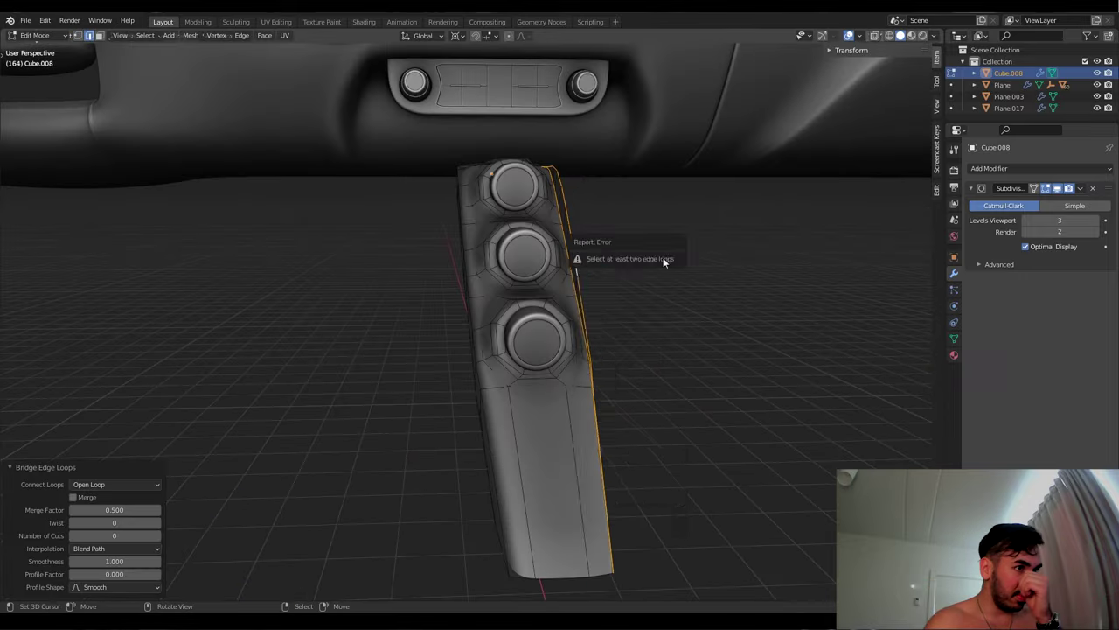
key(alt+z)
mouse_move(663, 257)
middle_down()
mouse_move(564, 170)
mouse_move(549, 242)
mouse_move(452, 261)
mouse_move(481, 288)
mouse_move(507, 342)
mouse_move(462, 280)
mouse_move(476, 322)
mouse_move(490, 245)
mouse_move(535, 271)
mouse_move(813, 110)
mouse_move(642, 412)
mouse_move(519, 381)
mouse_move(483, 425)
mouse_move(657, 305)
middle_up()
key(alt+z)
right_click(567, 255)
key(Escape)
key(alt+z)
key(c)
key(Escape)
key(alt+z)
key(alt+z)
key(alt+z)
key(Tab)
key(Tab)
key(alt+z)
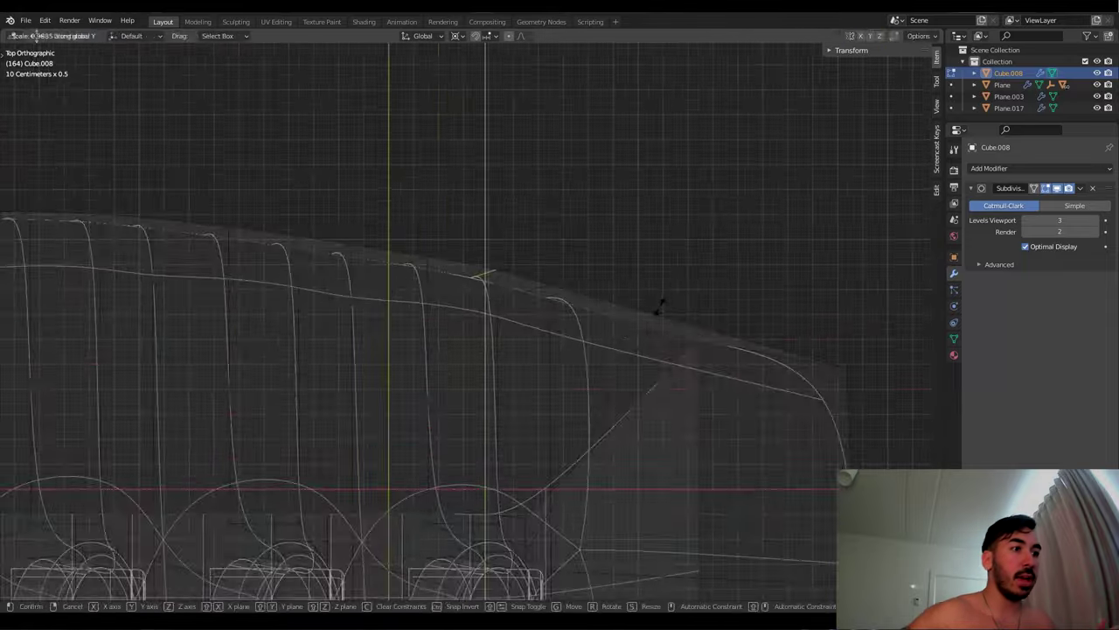
Scale the side edges along Y and slide the cross edge loops on the arm's lower section
key(alt+z)
key(g)
key(g)
middle_drag(443, 441, 441, 385)
key(s)
key(g)
key(g)
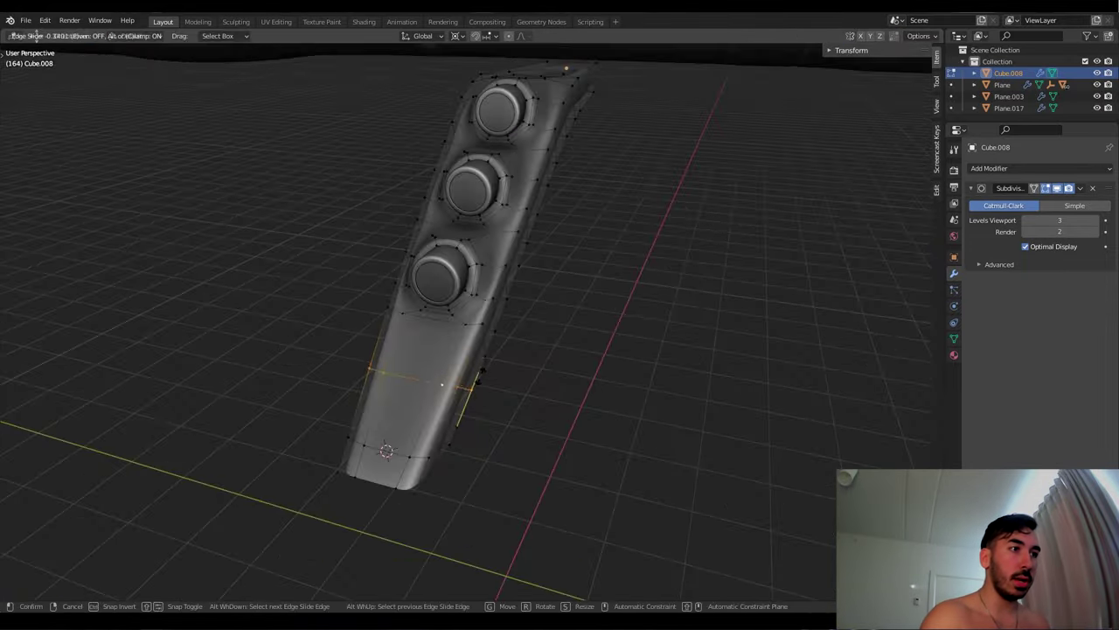
Inset the face below the last knob by 0.02773 m and extrude it -0.080881 m into a recess
middle_drag(510, 457, 524, 408)
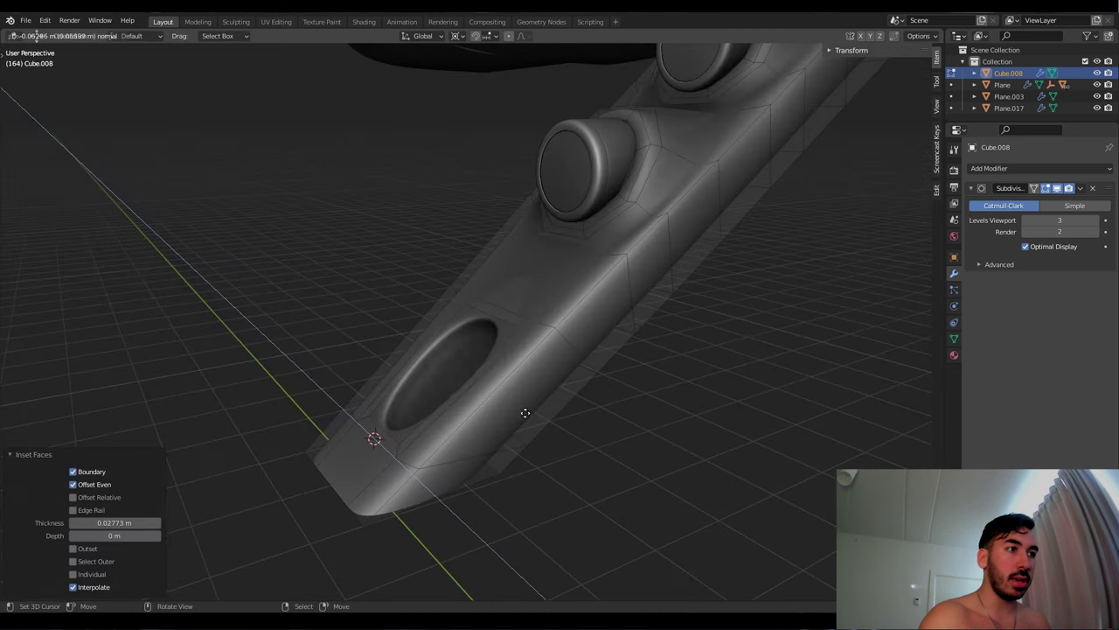
key(alt+z)
click(518, 403)
key(alt+z)
scroll(455, 420, up, 4)
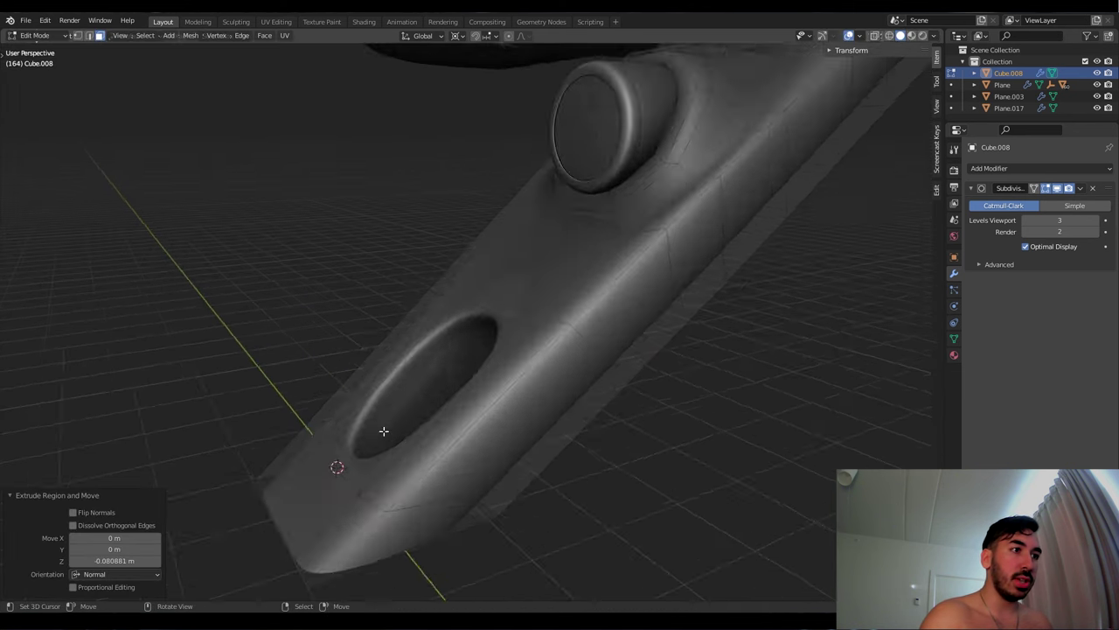
Slide the border edges of the lower recess and merge its overlapping vertices
key(alt+z)
key(g)
key(g)
key(alt+z)
click(405, 466)
key(alt+z)
key(alt+z)
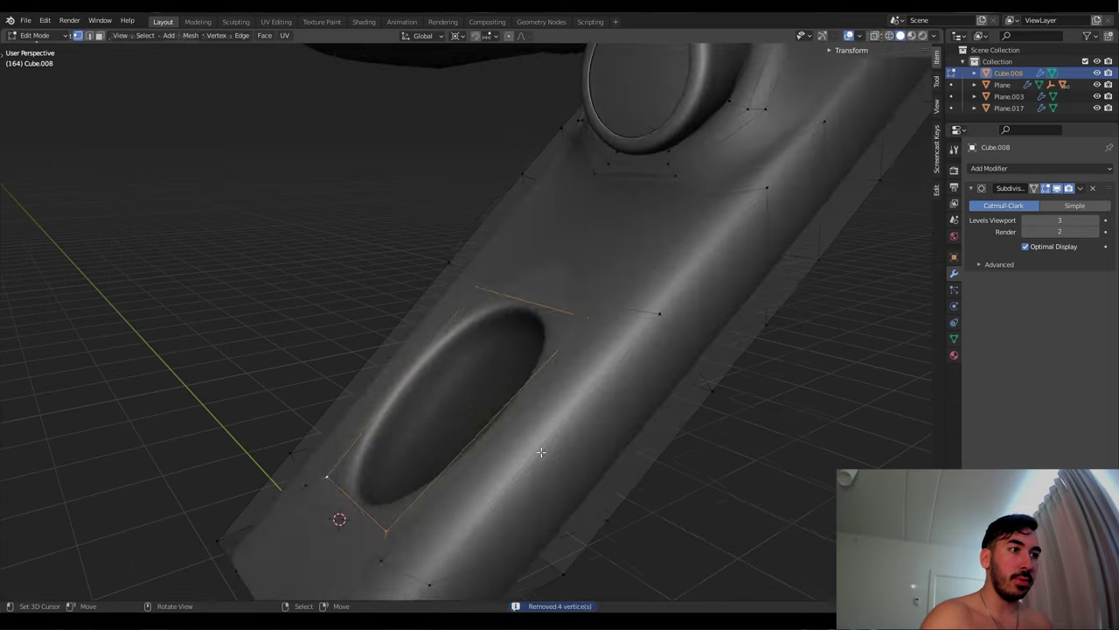
Bevel the rim edges of the lower recess to sharpen its outline
key(alt+z)
key(ctrl+b)
key(alt+z)
middle_drag(609, 450, 528, 430)
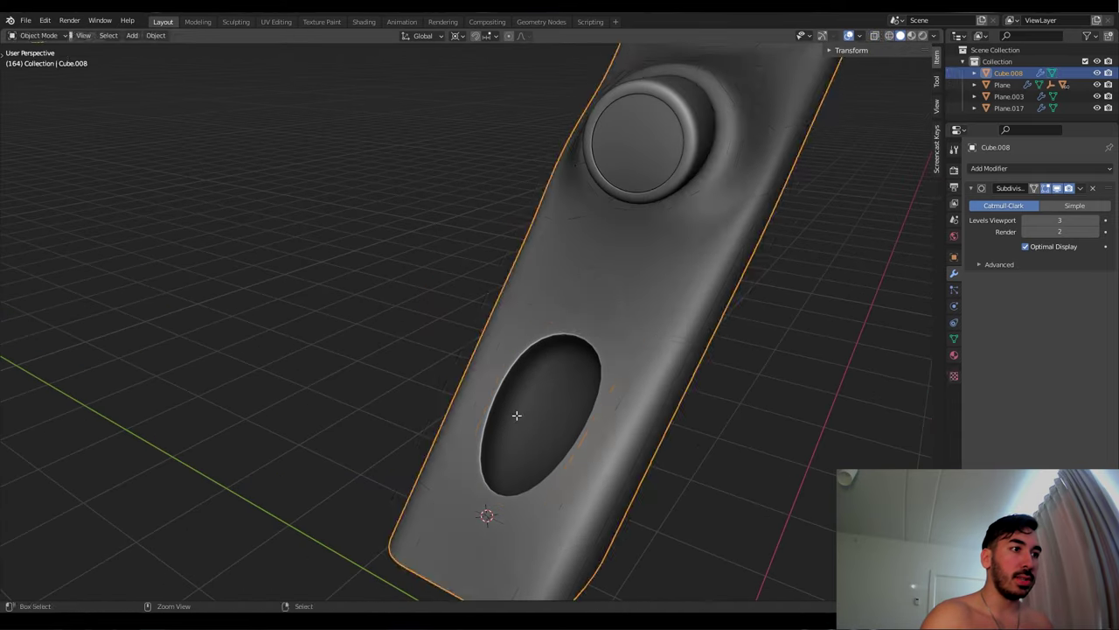
Add an edge loop across the arm near the recess's lower end and slide it to square the recess outline
key(Tab)
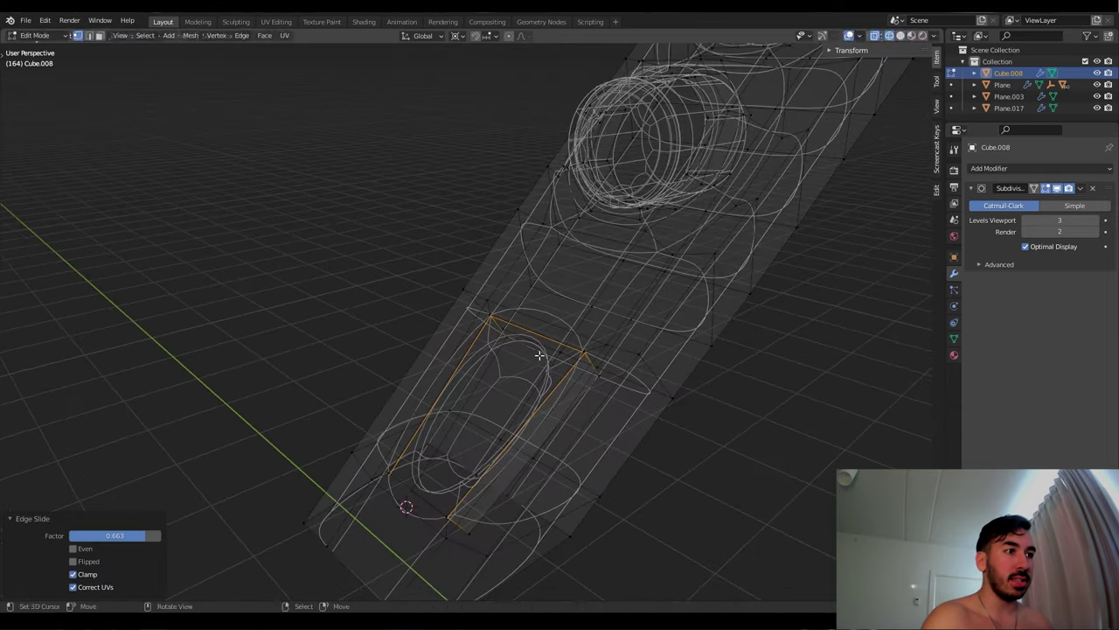
key(alt+z)
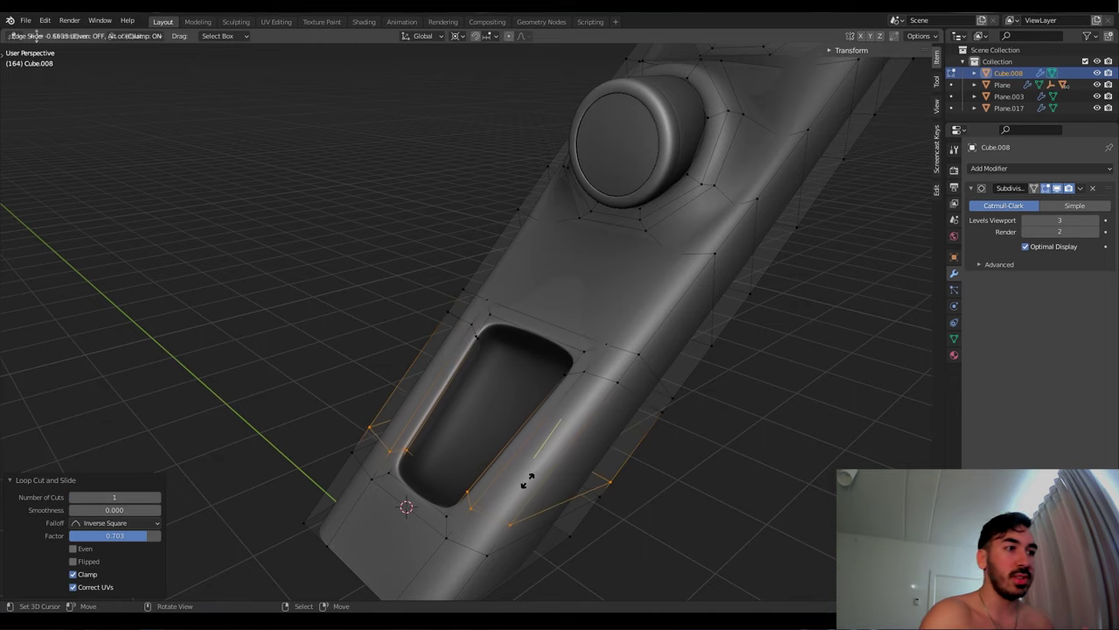
click(522, 487)
middle_drag(522, 487, 555, 450)
key(alt+z)
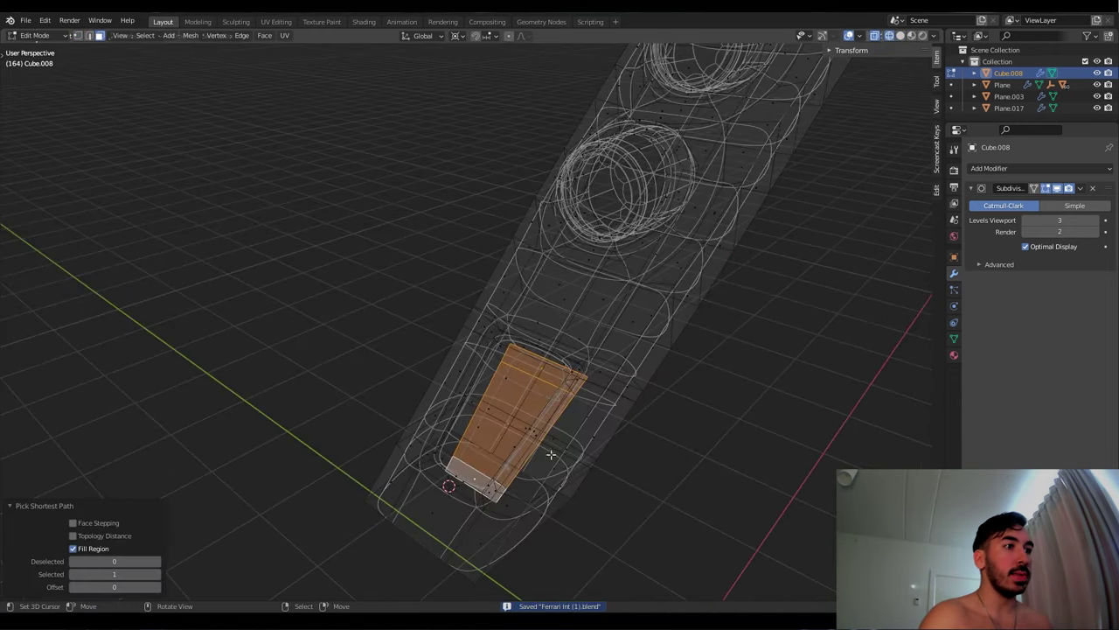
Duplicate the selected faces of the lower recess and separate them into a new object
key(shift+d)
right_click(617, 444)
key(p)
click(578, 400)
key(alt+z)
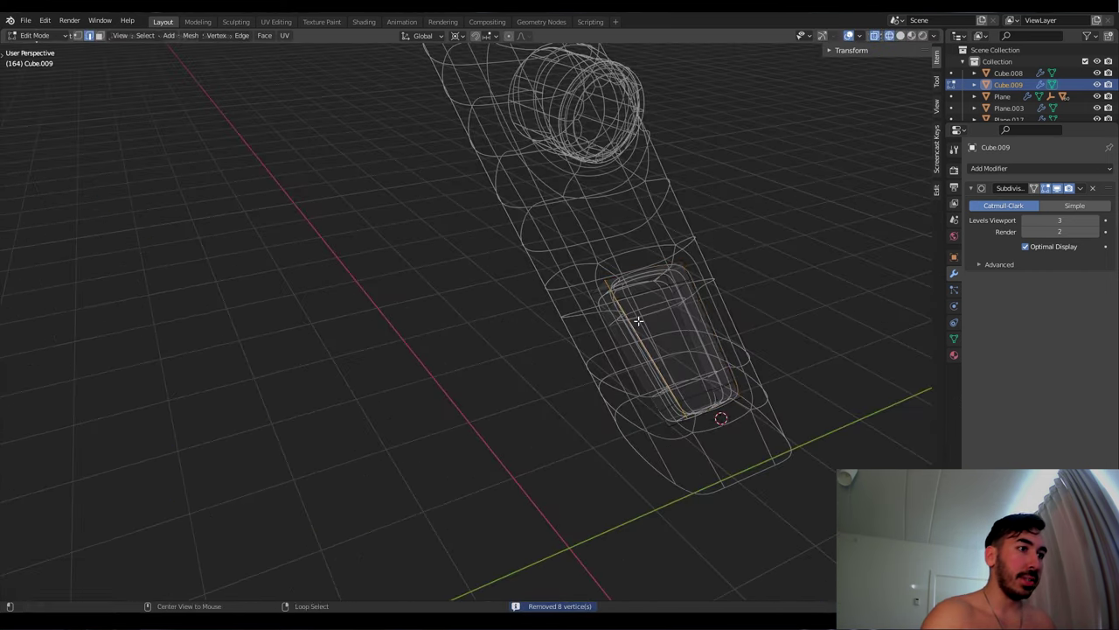
Scale and bevel the border edges of the separated recess piece to fit it inside the recess
middle_drag(638, 321, 705, 377)
key(alt+z)
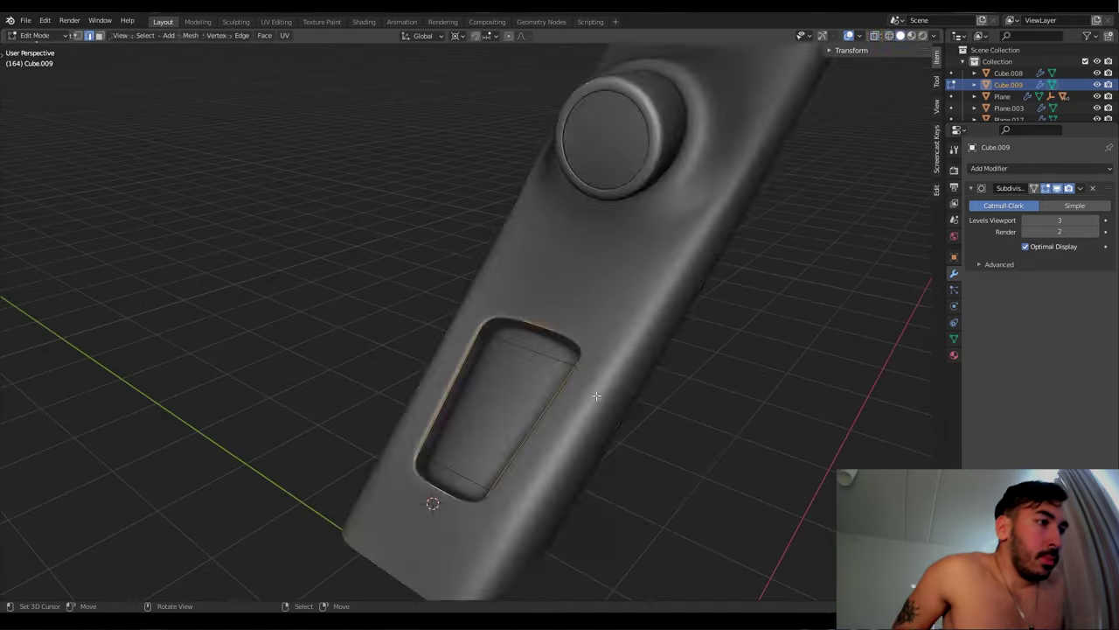
key(s)
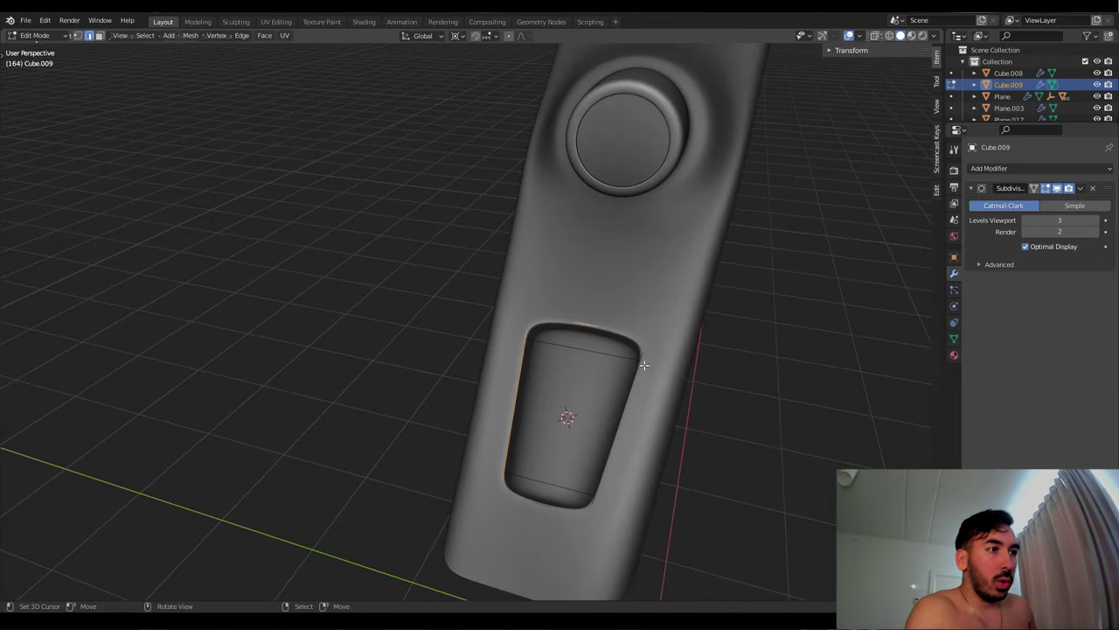
key(ctrl+b)
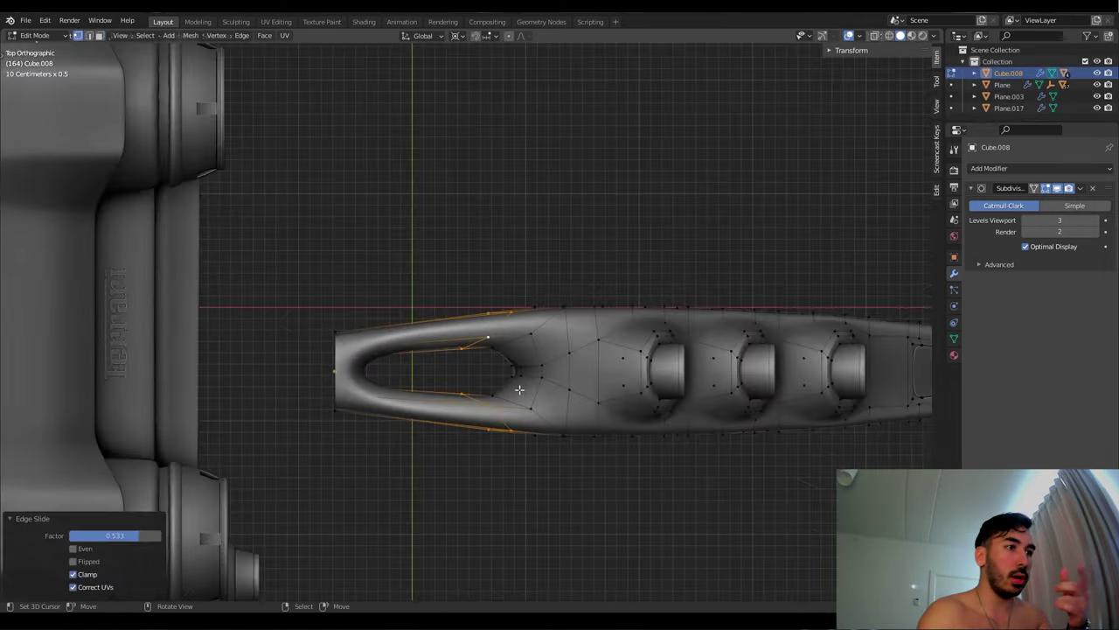
Move the cross edge loop beside the arm's upper opening along X
key(g)
key(x)
key(a)
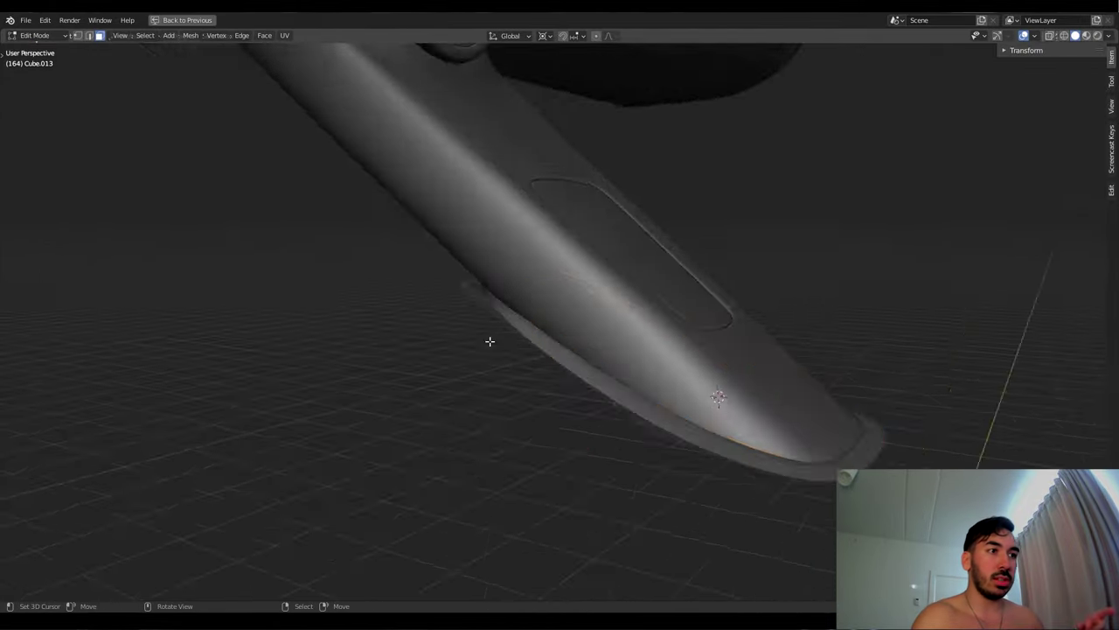
Extrude the outer border of the trim around the arm's lower end and move its rear vertices -0.047547 m along Z
middle_drag(490, 342, 664, 367)
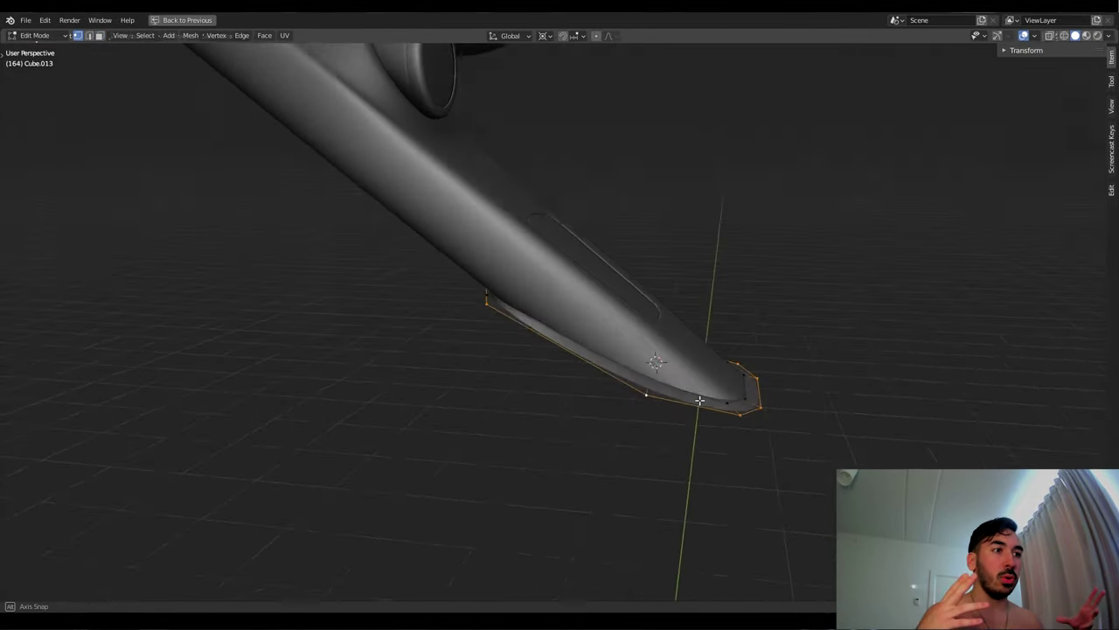
ctrl+shift+click(676, 340)
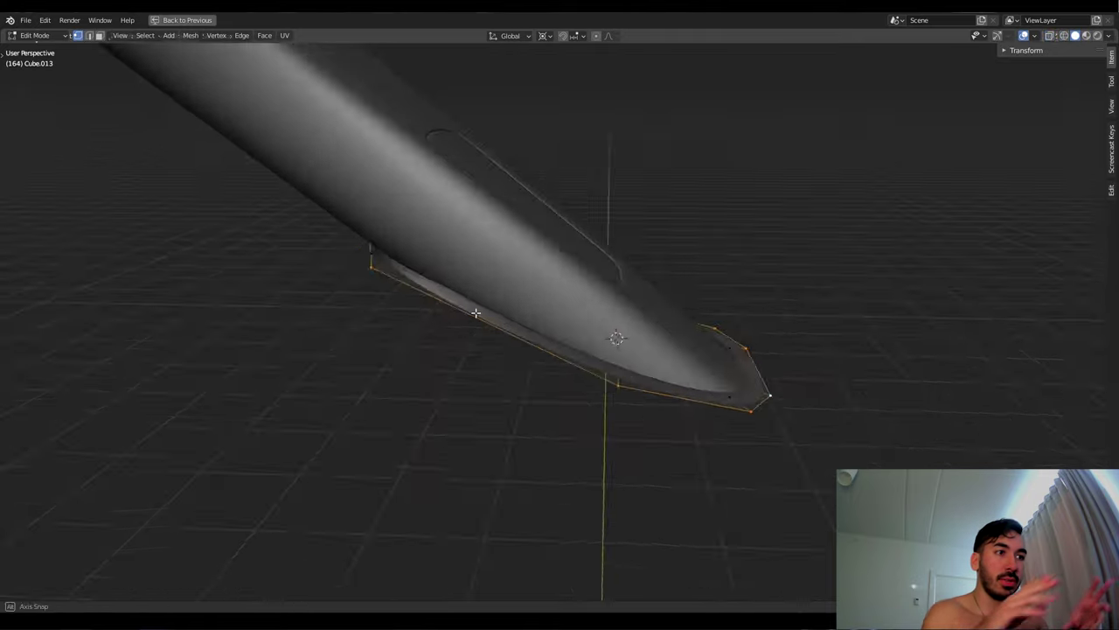
key(e)
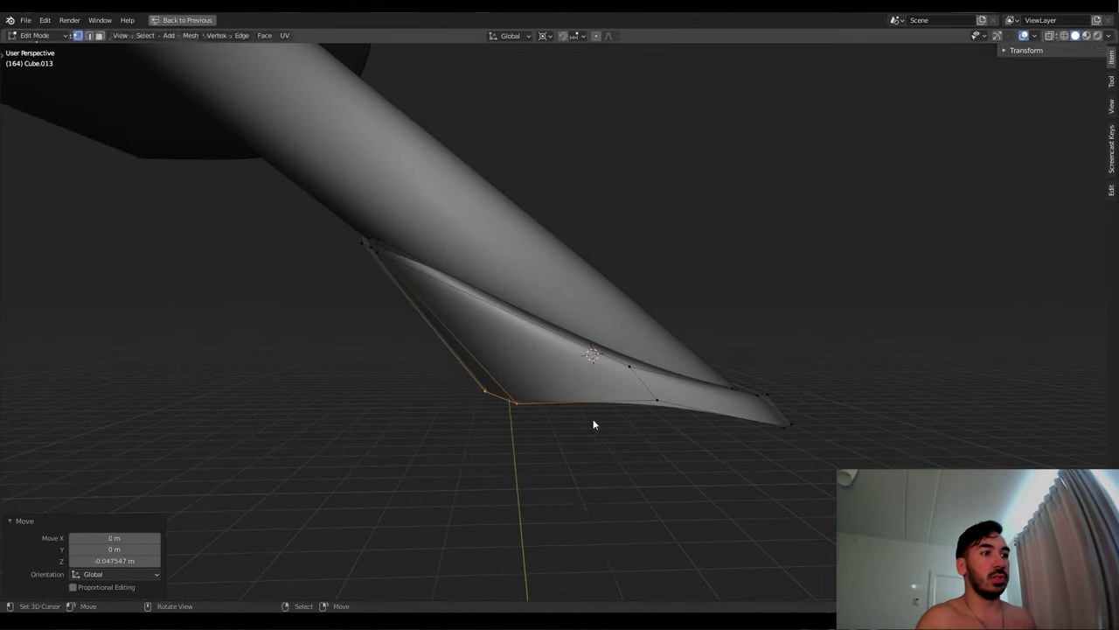
Add edge loops to the console base around the arm and scale its extruded outer border along Y
middle_drag(593, 424, 580, 300)
key(ctrl+r)
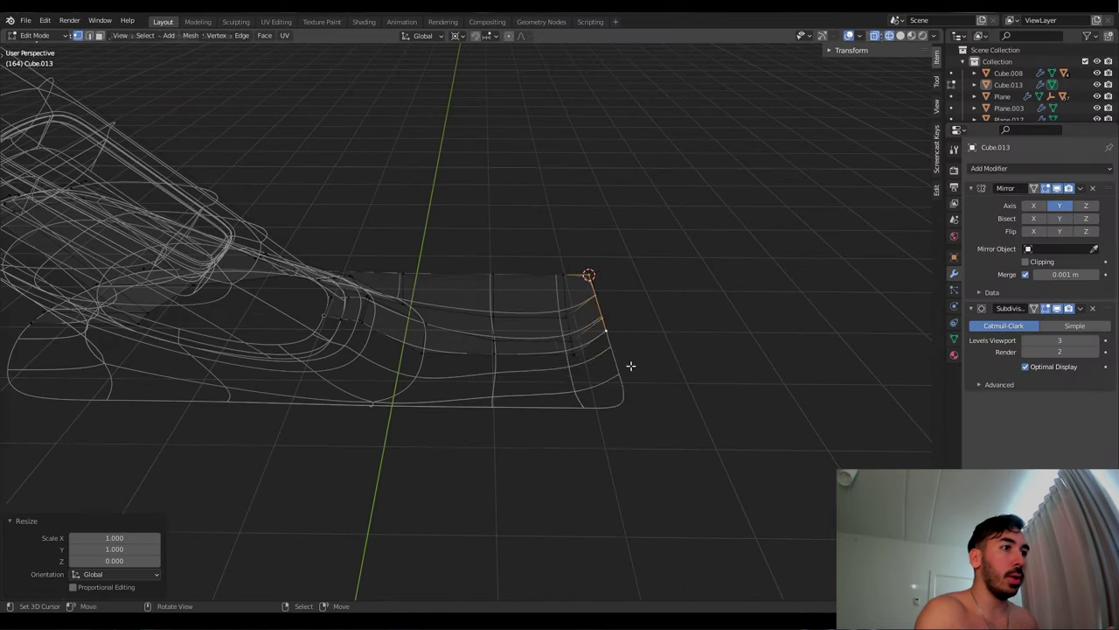
middle_drag(629, 368, 590, 321)
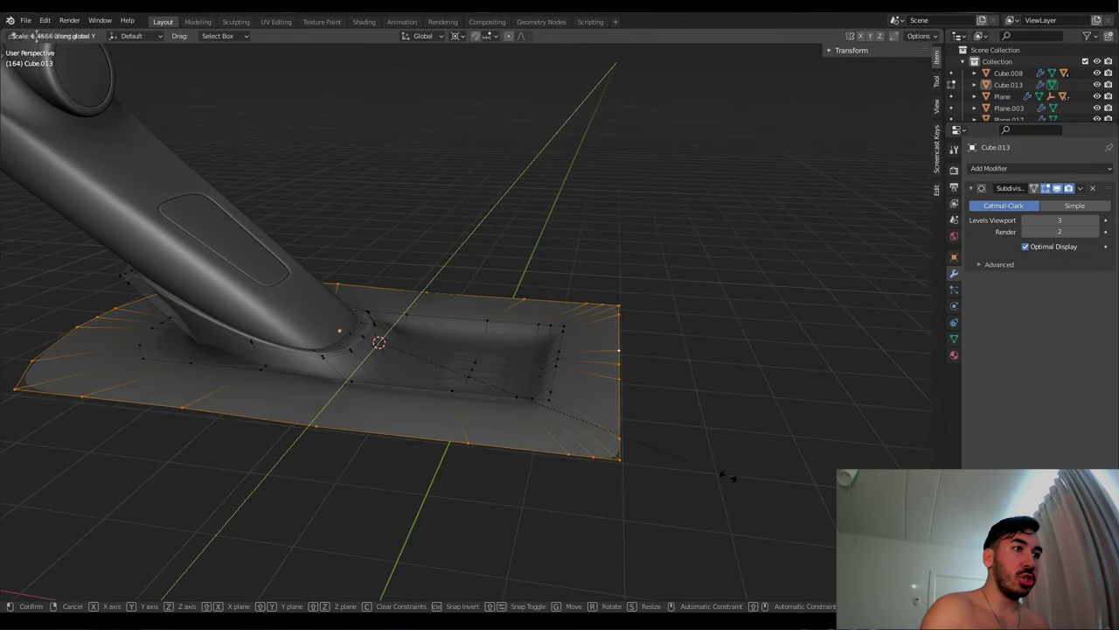
key(ctrl+r)
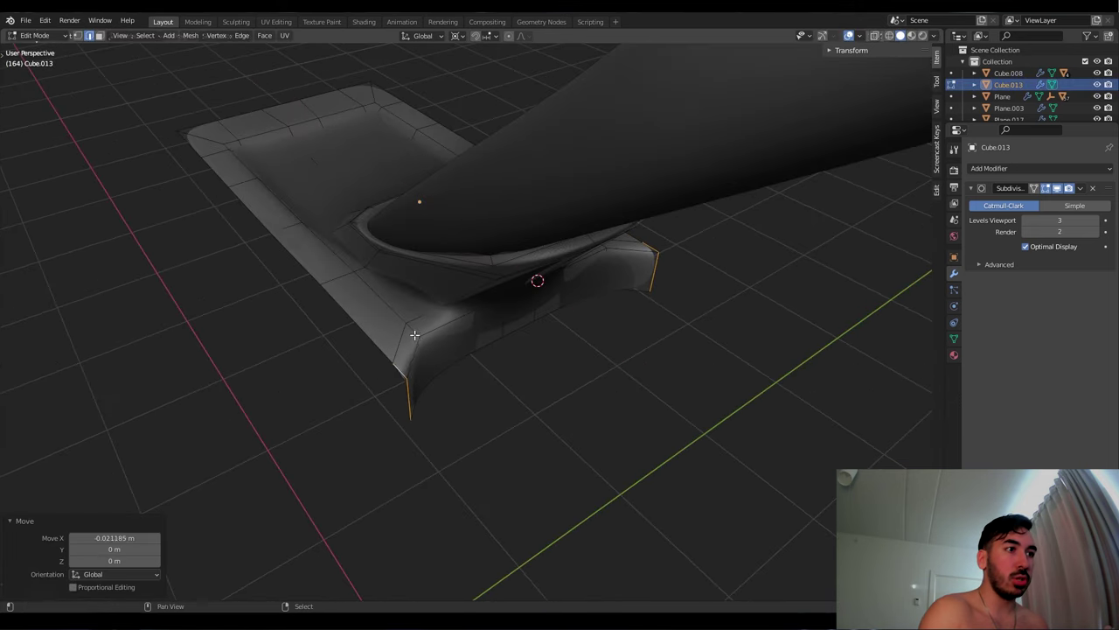
Scale the paired rear edges of the console base along Y behind the arm
middle_drag(414, 335, 559, 367)
key(alt+z)
key(alt+z)
key(s)
key(y)
click(657, 443)
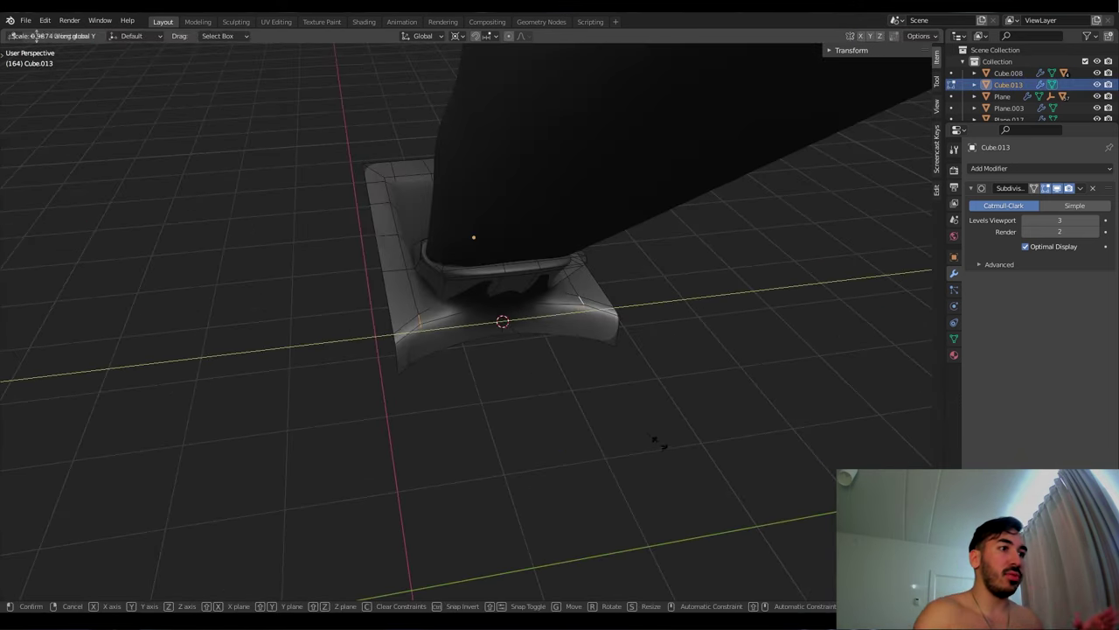
Widen the console base beside the arm by scaling its opposite side vertices by 1.323 and along Y
key(alt+z)
middle_drag(657, 443, 551, 410)
key(alt+z)
key(s)
key(y)
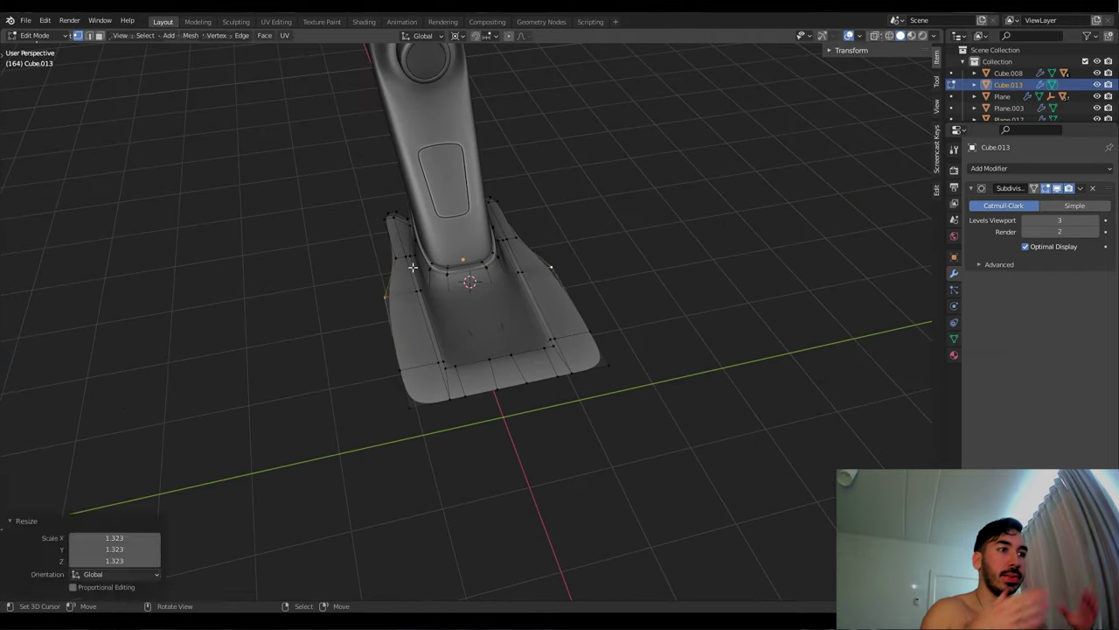
key(s)
key(y)
Extrude the console base's front edge along X and scale the front section along Y into a flared shape
middle_drag(437, 359, 671, 350)
key(e)
key(x)
key(alt+z)
drag(612, 177, 715, 430)
key(alt+z)
key(s)
key(y)
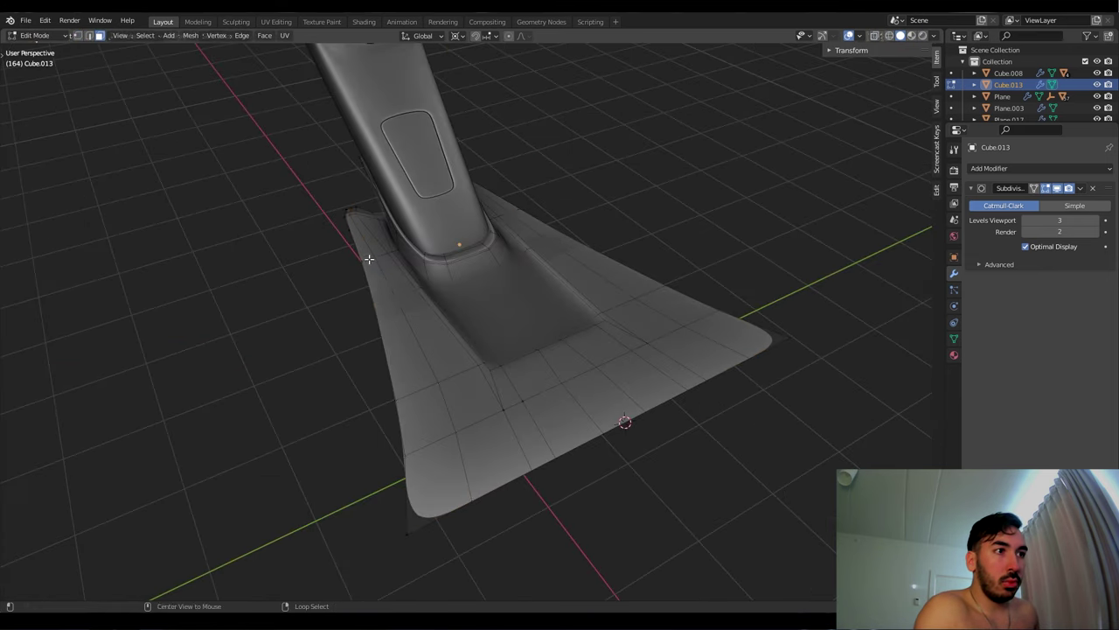
Select only the outer side faces at the front corners of the console base
middle_drag(369, 258, 720, 259)
key(alt+z)
key(c)
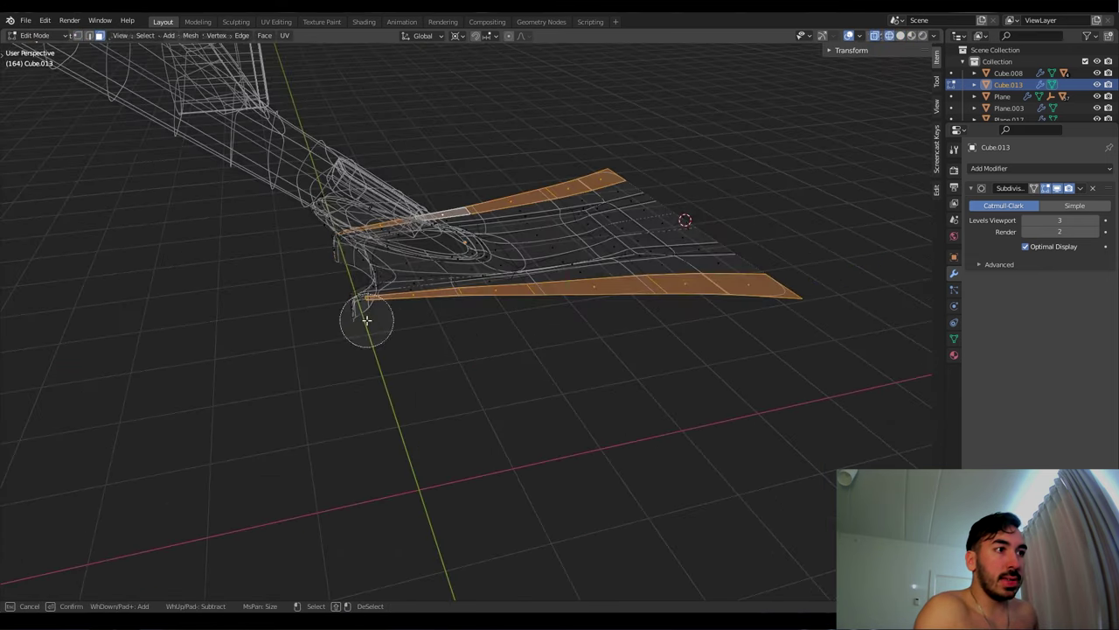
key(Escape)
key(alt+z)
key(alt+z)
key(c)
key(alt+z)
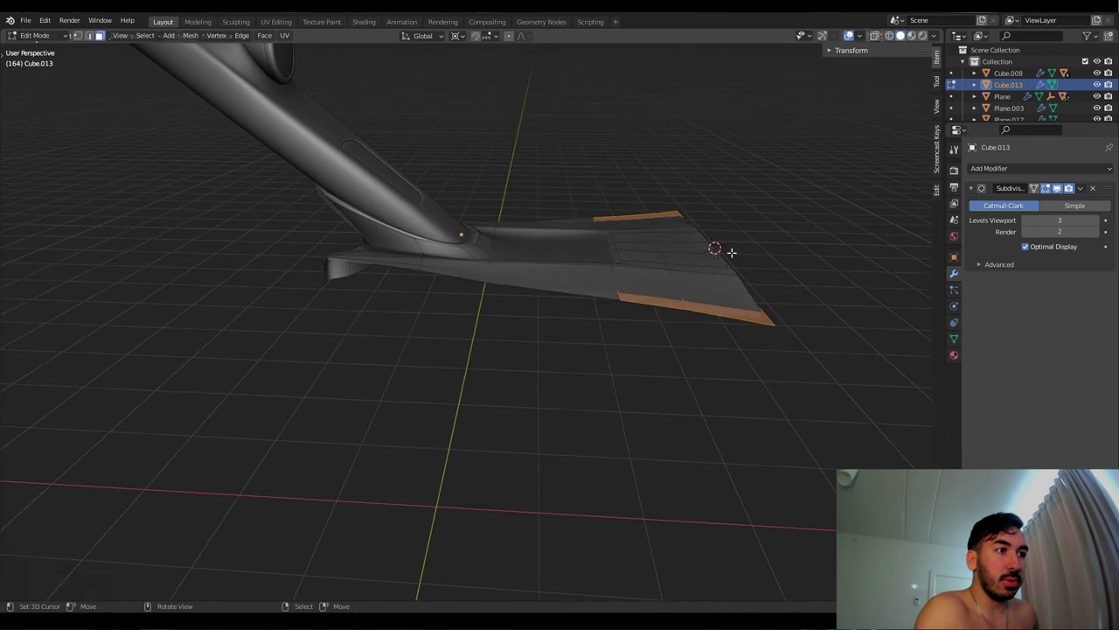
middle_drag(612, 262, 634, 293)
key(Tab)
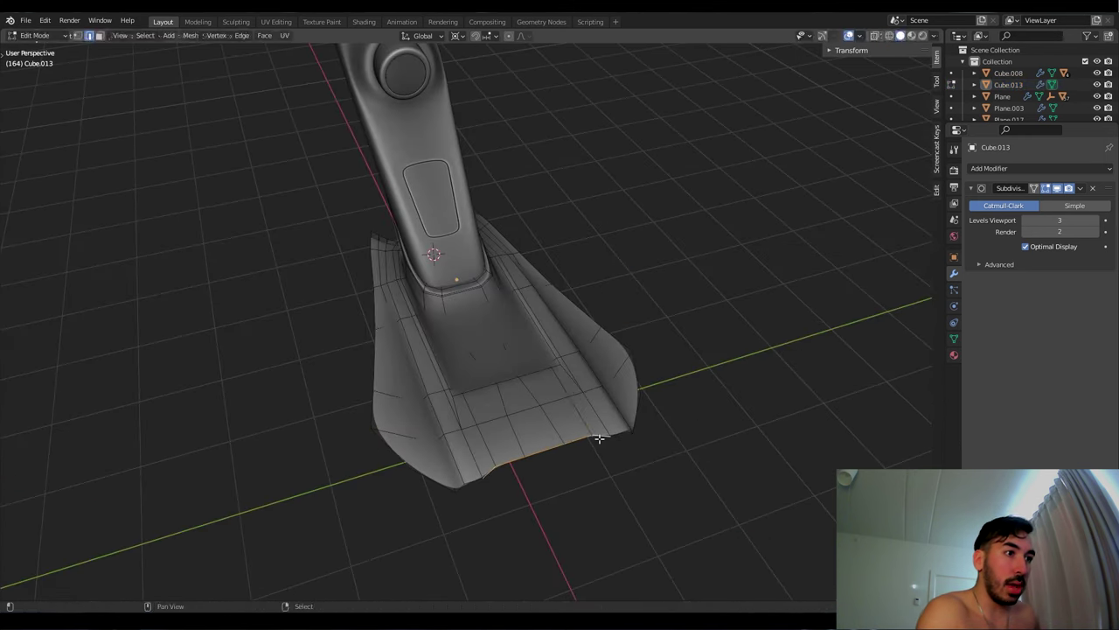
Shape the front edge of the console base into an inward curve between the side wings
right_click(610, 432)
click(519, 427)
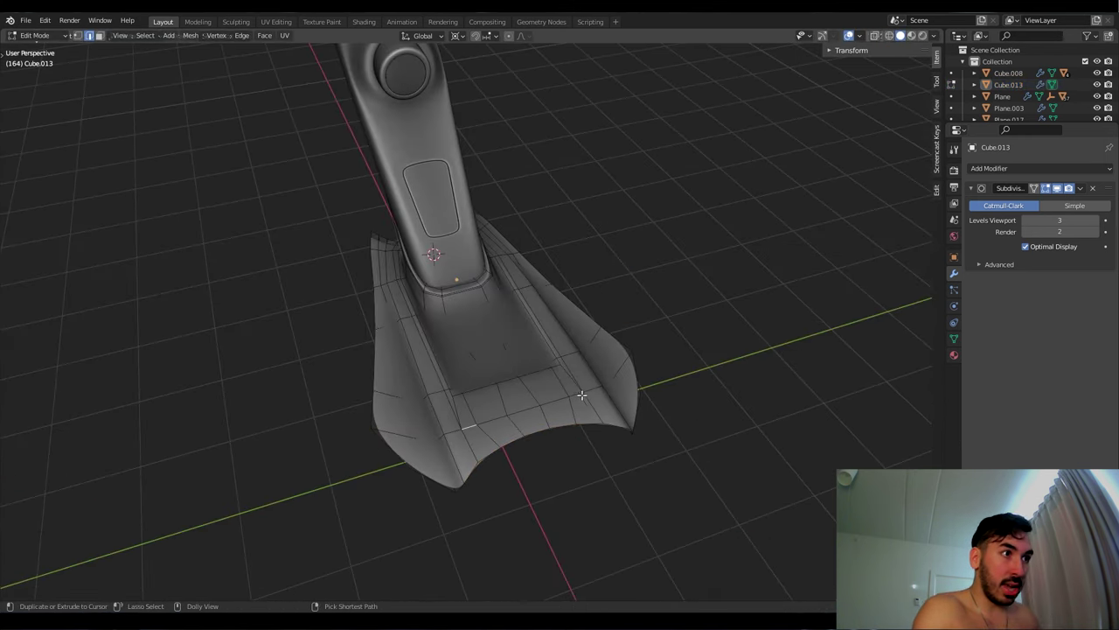
key(1)
middle_drag(641, 334, 483, 471)
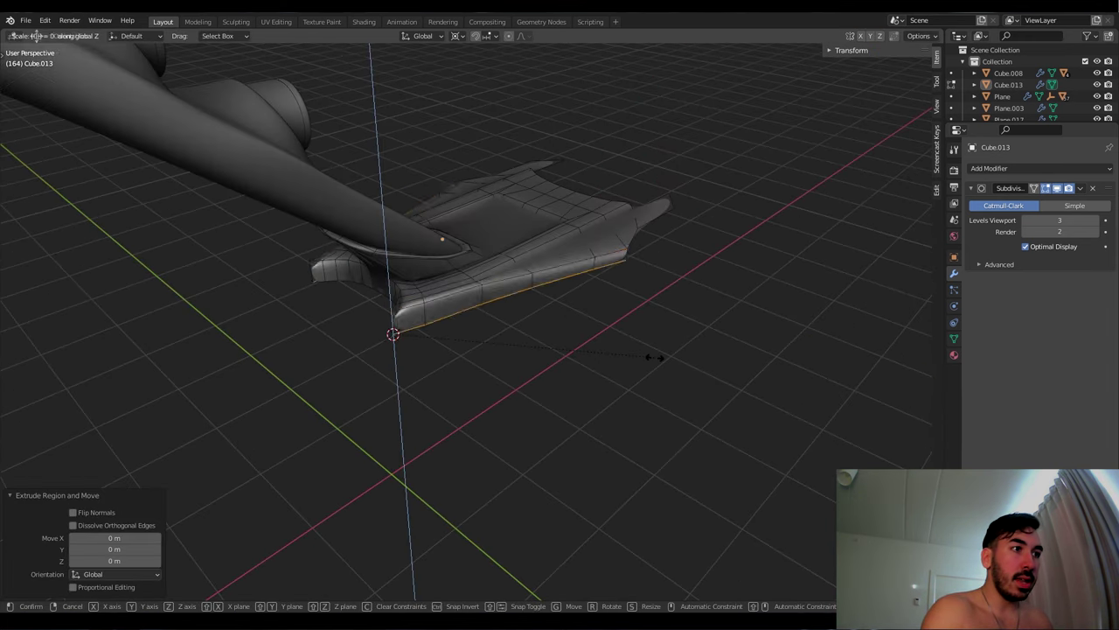
Select the lower side wall faces of the console base and inset them by 0.02 m
key(Tab)
middle_drag(655, 355, 472, 367)
key(Tab)
alt+click(385, 358)
key(u)
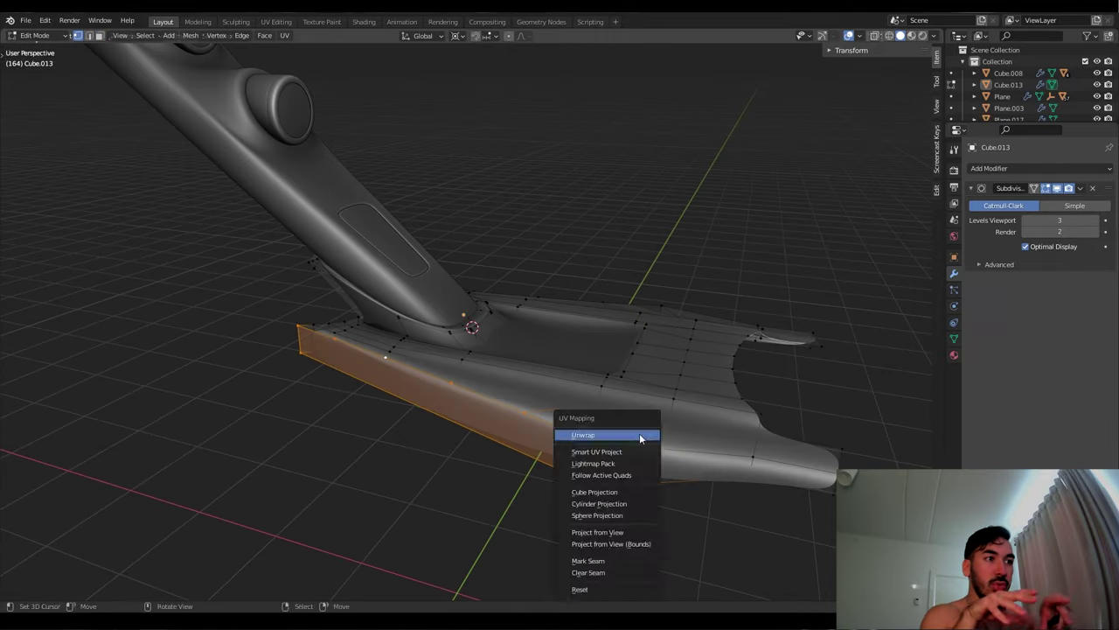
click(641, 437)
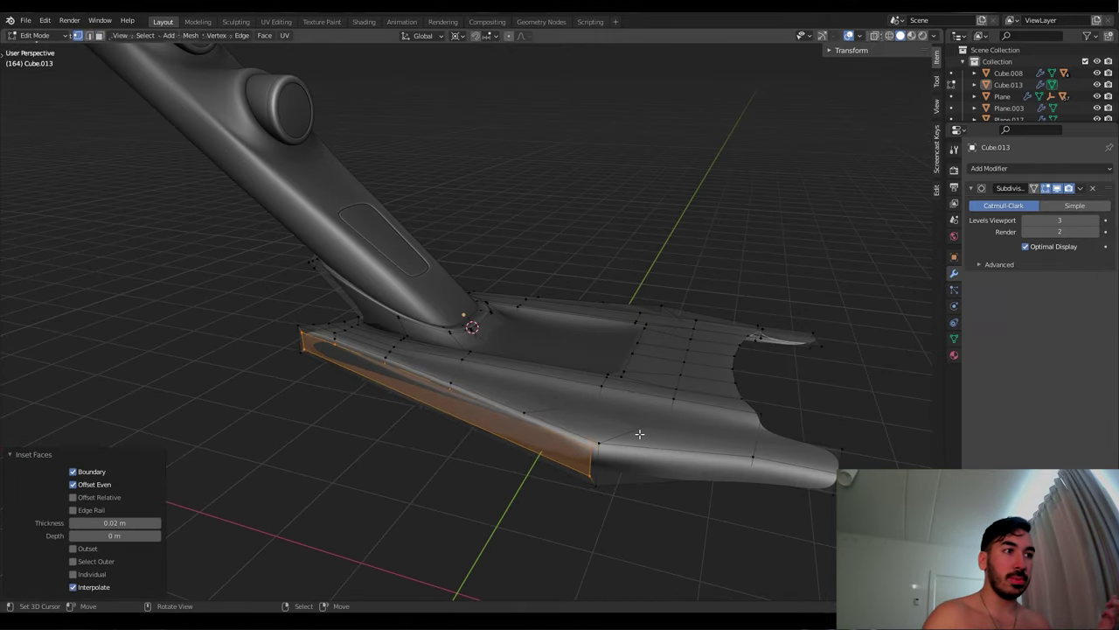
Delete the inset faces from the base's side wall
middle_drag(639, 434, 399, 281)
key(x)
click(367, 400)
Select the edges around the side wall opening and scale them in the XY plane, excluding Z
key(alt+z)
alt+click(658, 378)
key(alt+z)
key(3)
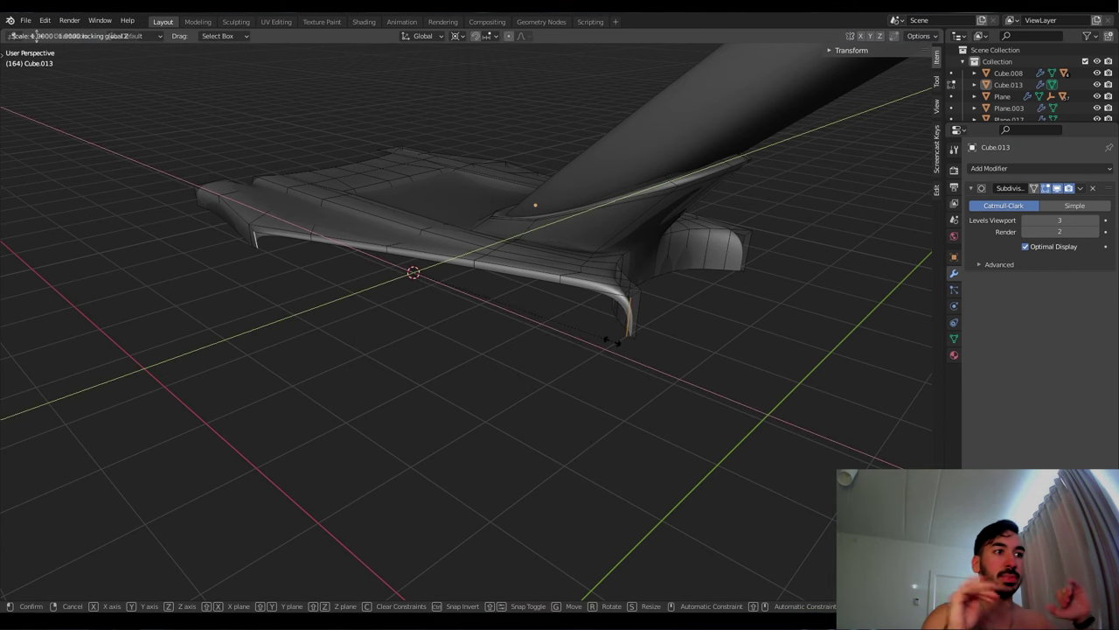
middle_drag(612, 341, 486, 356)
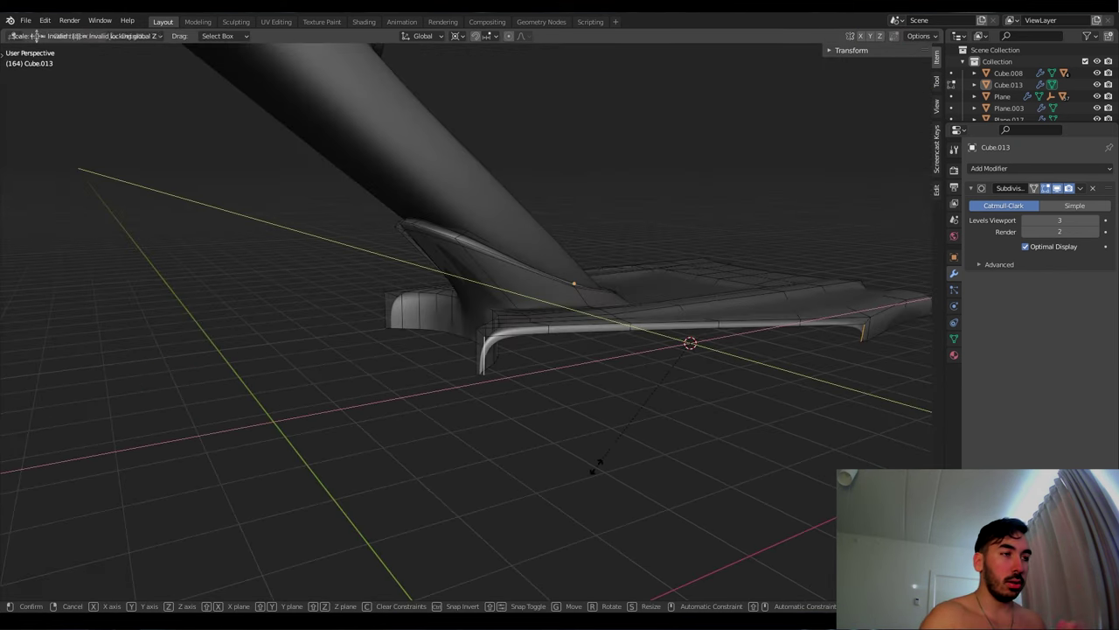
ctrl+click(815, 329)
middle_drag(816, 328, 565, 281)
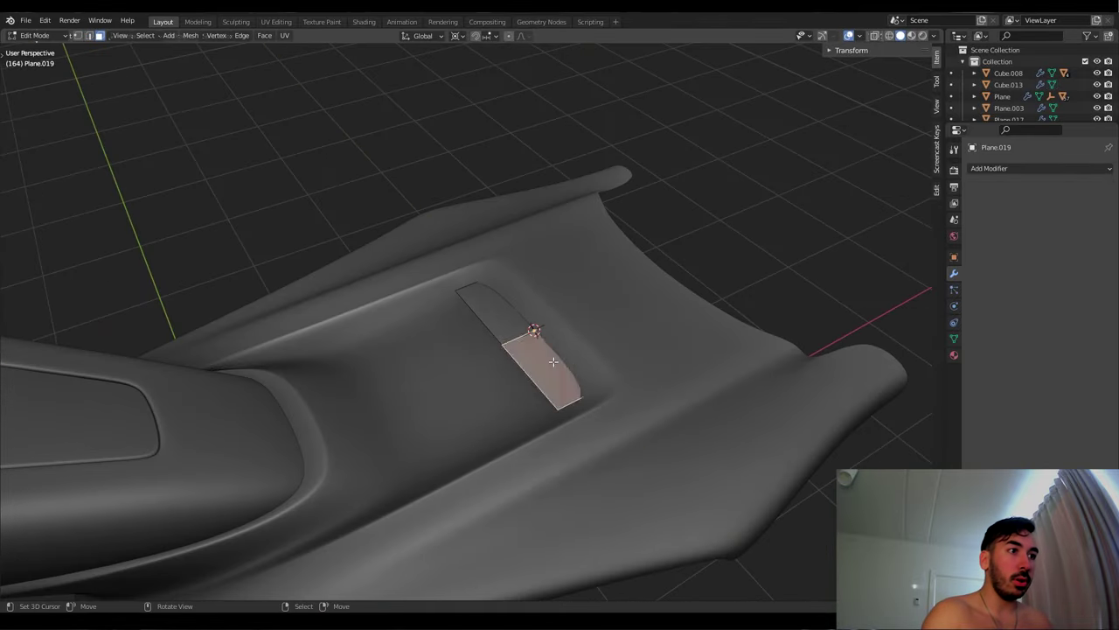
Add a Mirror modifier on the Y axis only to the tray's half plane and move the plane along Y
click(988, 167)
click(878, 290)
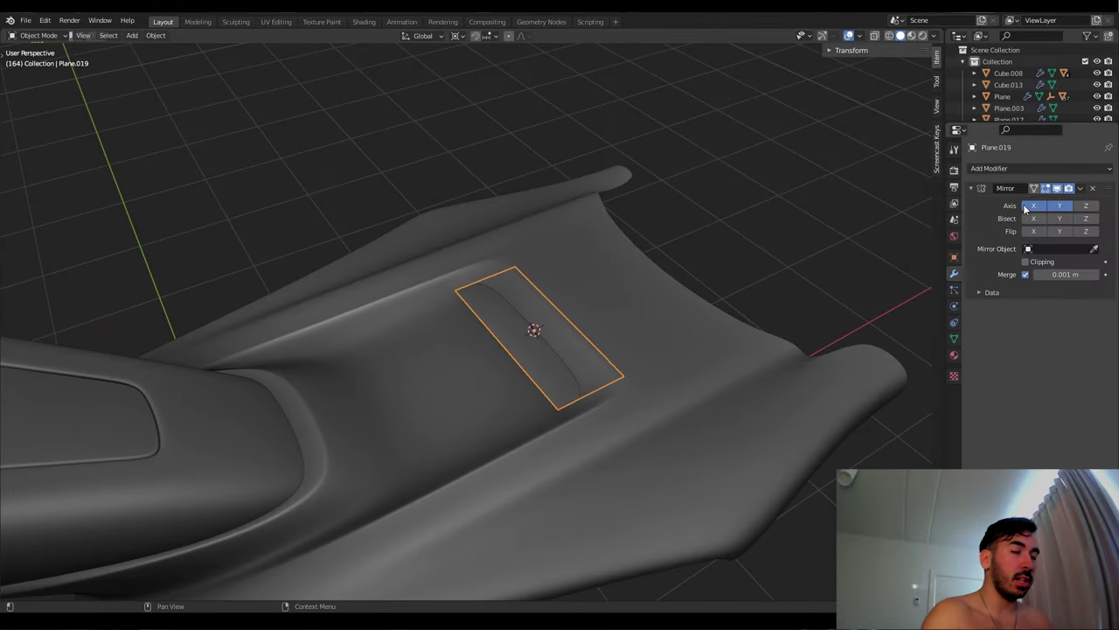
click(1059, 205)
key(g)
key(y)
click(619, 374)
Extrude the mirrored plane in the tray into a thin plate
middle_drag(620, 373, 510, 367)
key(Tab)
key(e)
click(588, 363)
key(alt+z)
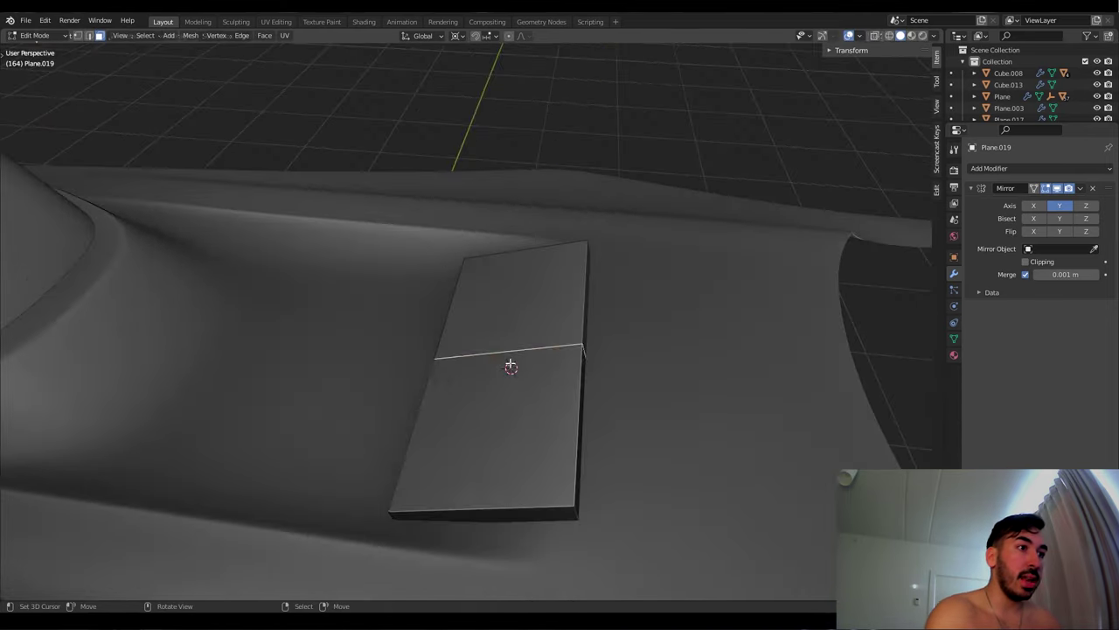
Inset the plate's top face and slide the inset vertices beside the mirror seam onto the centre line
click(593, 417)
click(531, 349)
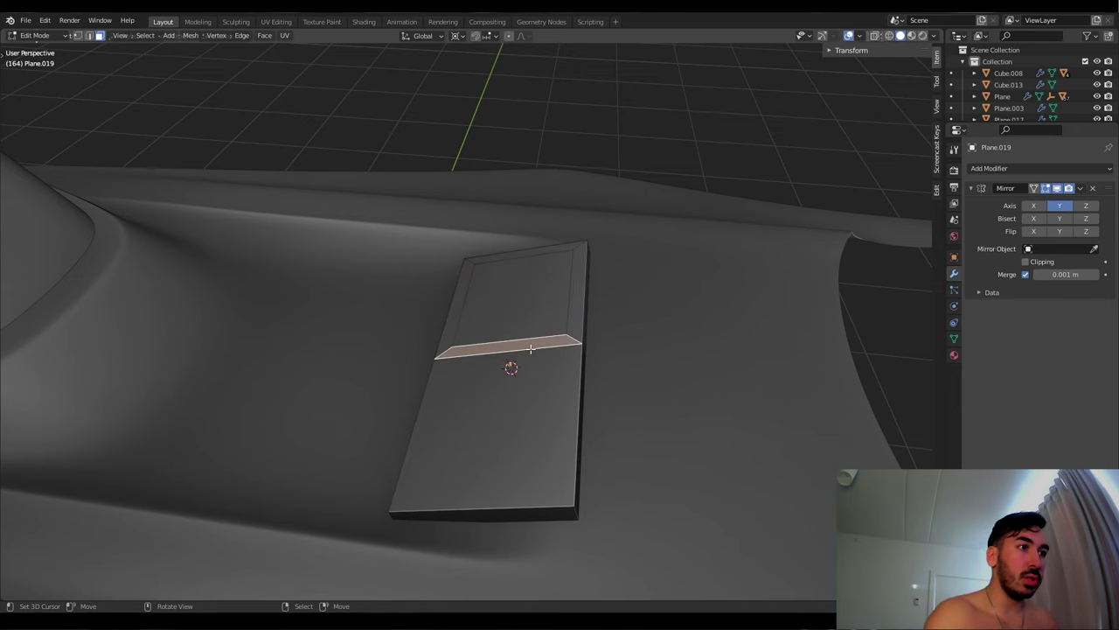
key(1)
middle_drag(614, 405, 621, 337)
key(shift+v)
click(513, 333)
Rotate the plate about Y to align it with the slope of the tray
key(Tab)
key(r)
key(y)
middle_drag(546, 324, 607, 394)
key(Tab)
scroll(607, 393, down, 5)
Save the file and merge the overlapping vertices of the plate
key(Tab)
key(alt+z)
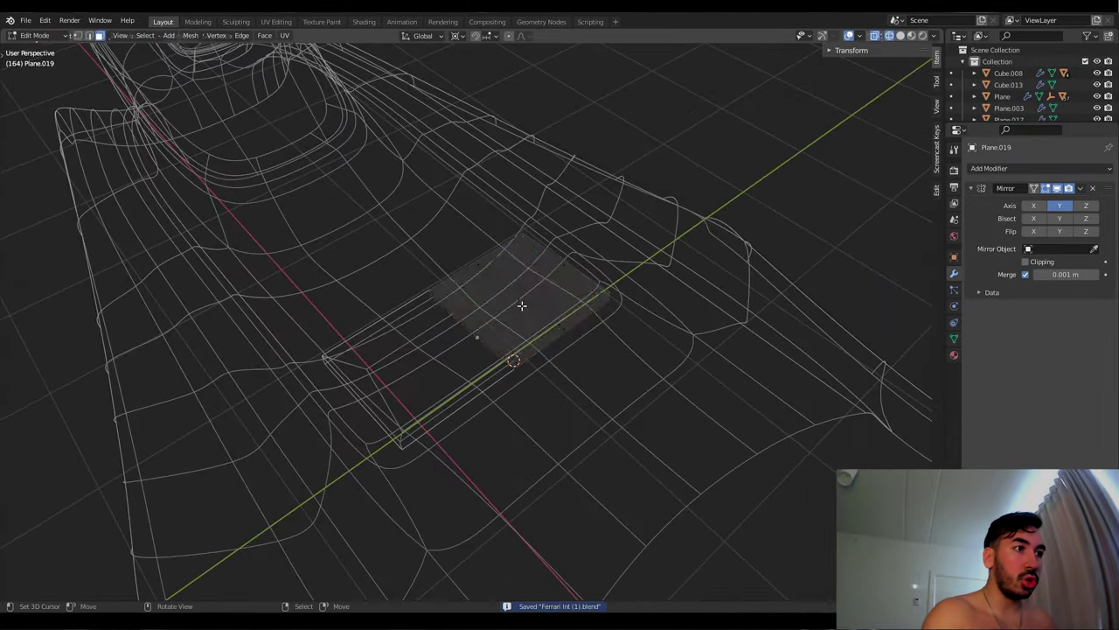
key(alt+z)
right_click(527, 302)
key(alt+z)
key(ctrl+s)
key(alt+z)
middle_drag(553, 312, 490, 384)
key(alt+z)
key(m)
click(483, 363)
Add a Subdivision Surface modifier with viewport level 2 to the mirrored frame
key(Tab)
key(alt+z)
key(ctrl+1)
click(201, 271)
key(Tab)
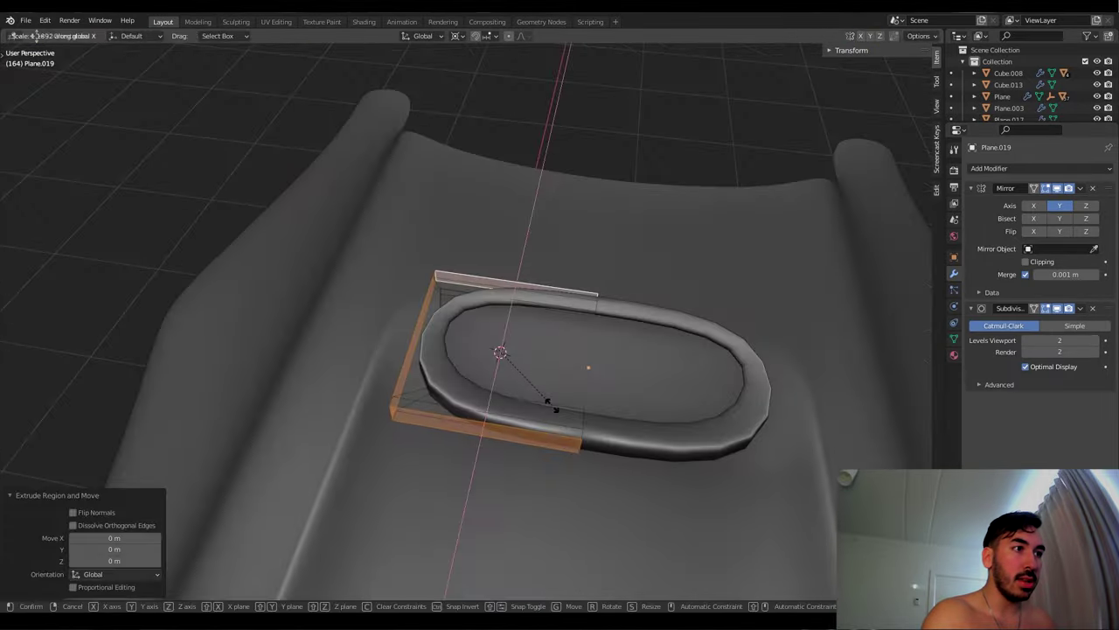
Move the extruded outer faces of the frame along X and local Y to square off its ends
key(alt+z)
key(alt+z)
key(g)
key(x)
middle_drag(503, 365, 382, 360)
key(y)
key(y)
click(437, 344)
Slide the frame's corner edges and move its outer side edge along local X
key(g)
key(g)
middle_drag(483, 278, 449, 399)
key(g)
key(x)
key(x)
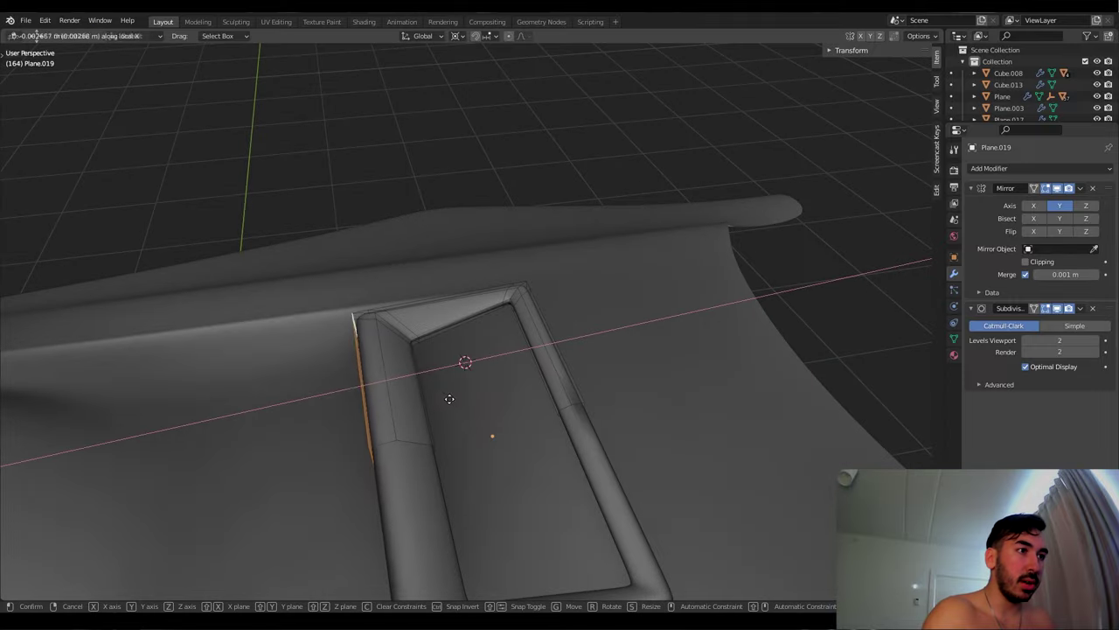
click(445, 399)
Bevel the top edge loop around the frame
key(shift+z)
key(shift+z)
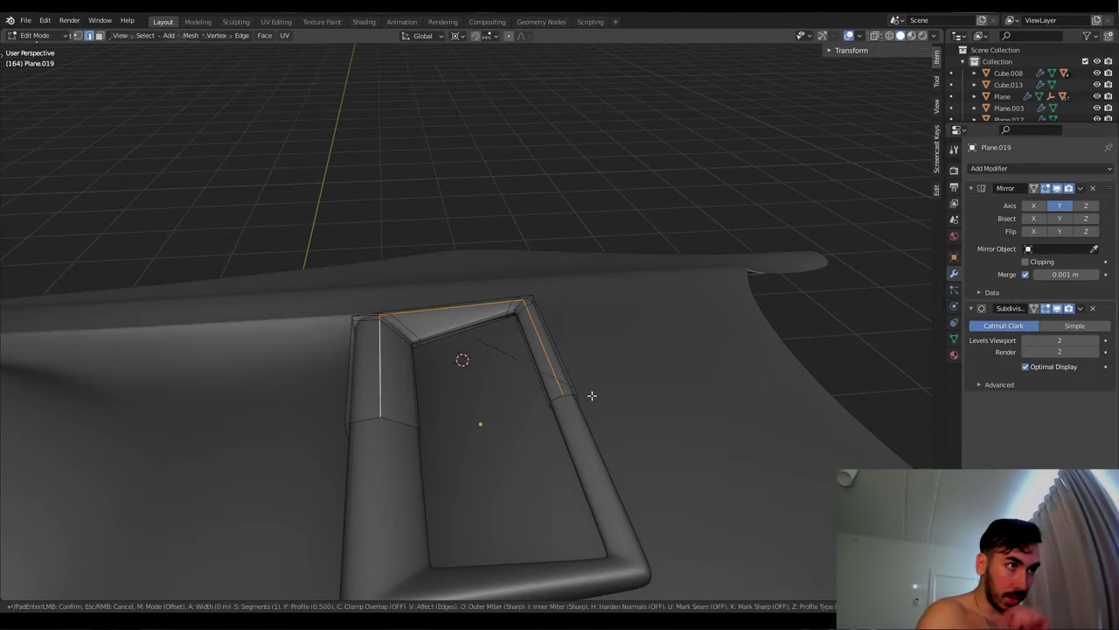
key(Tab)
middle_drag(592, 393, 636, 381)
key(Tab)
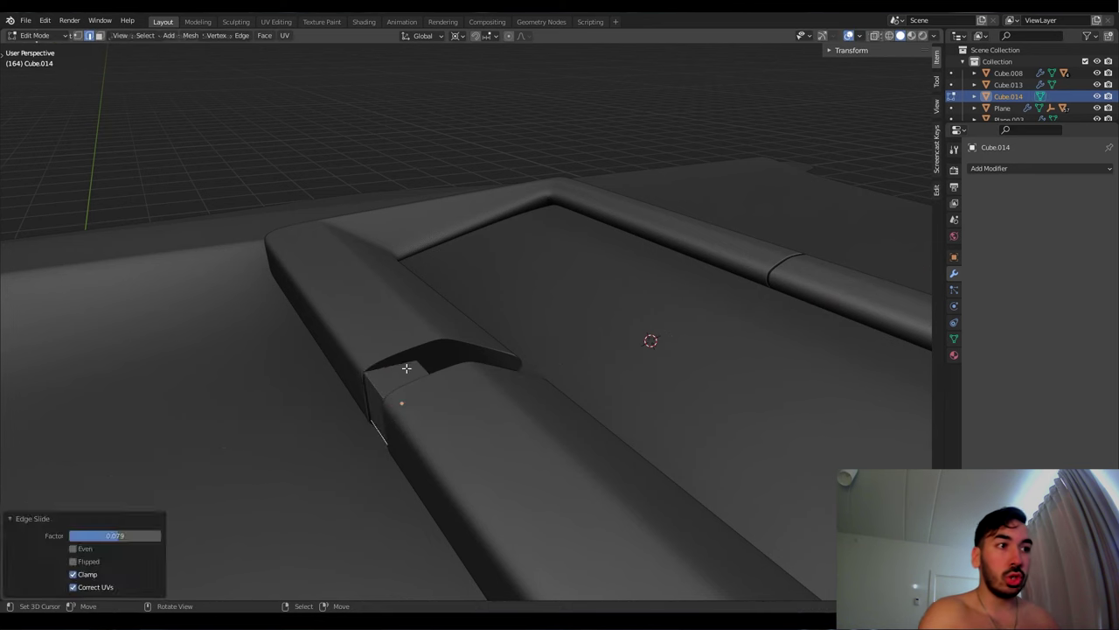
Undo the last edge slide on the divider bar and move its outer end edge to fit the frame
key(shift+z)
key(shift+z)
key(ctrl+z)
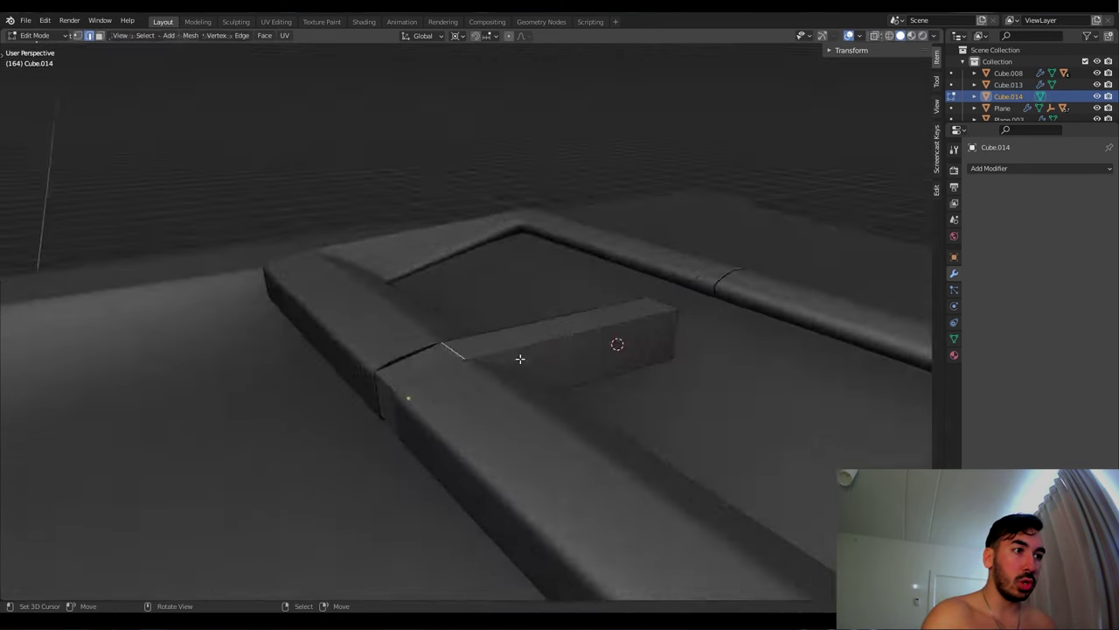
click(388, 386)
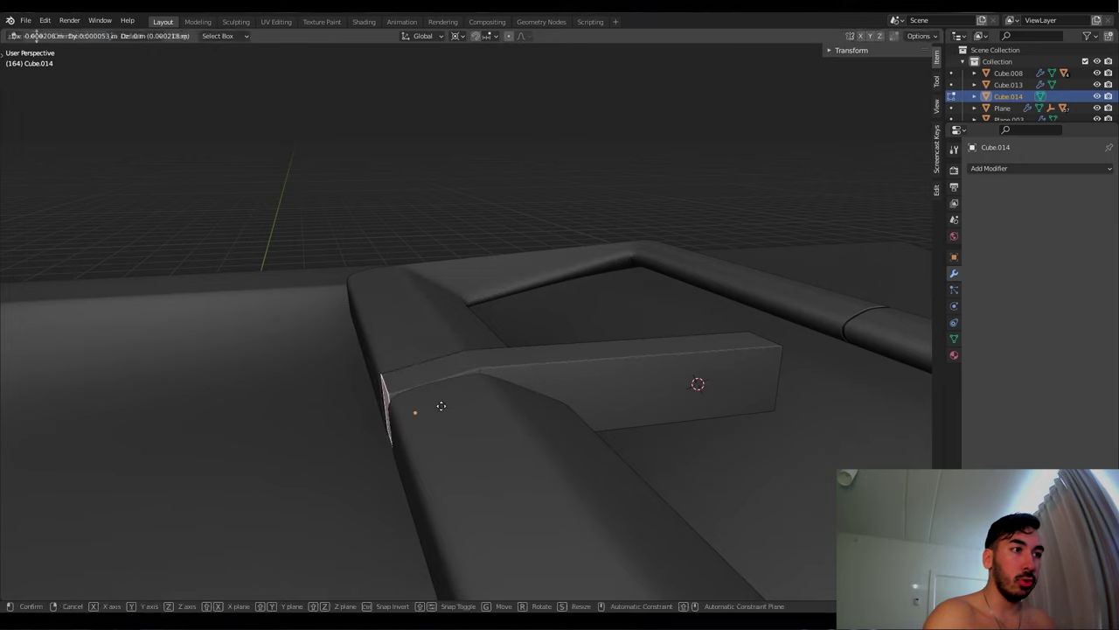
click(386, 386)
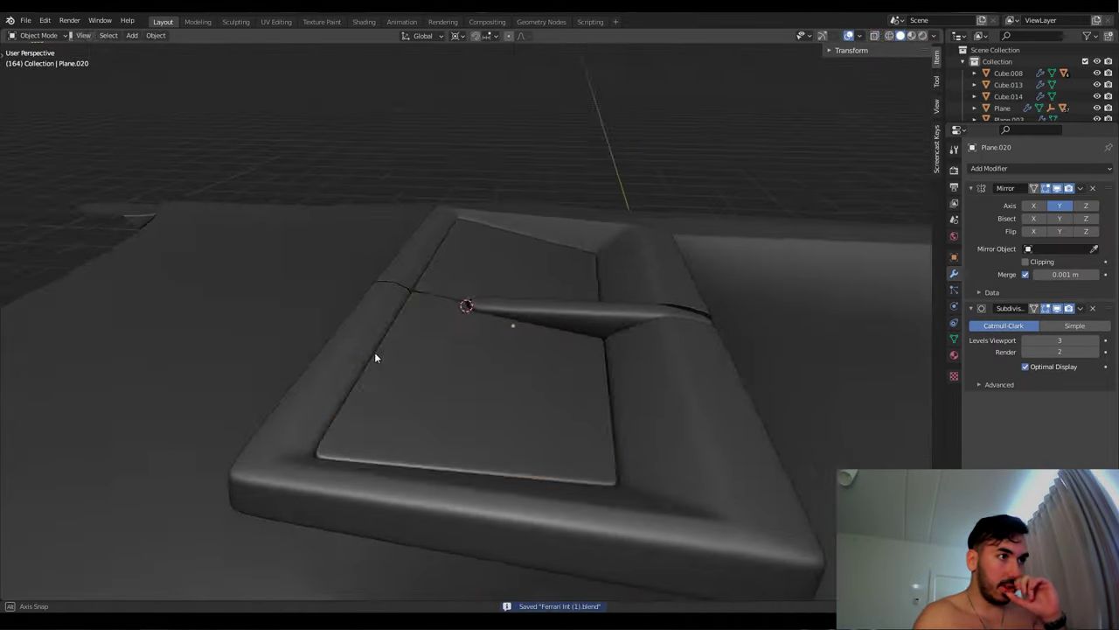
Edit the flared console base in front view and lower the vertices along its underside edge
click(317, 439)
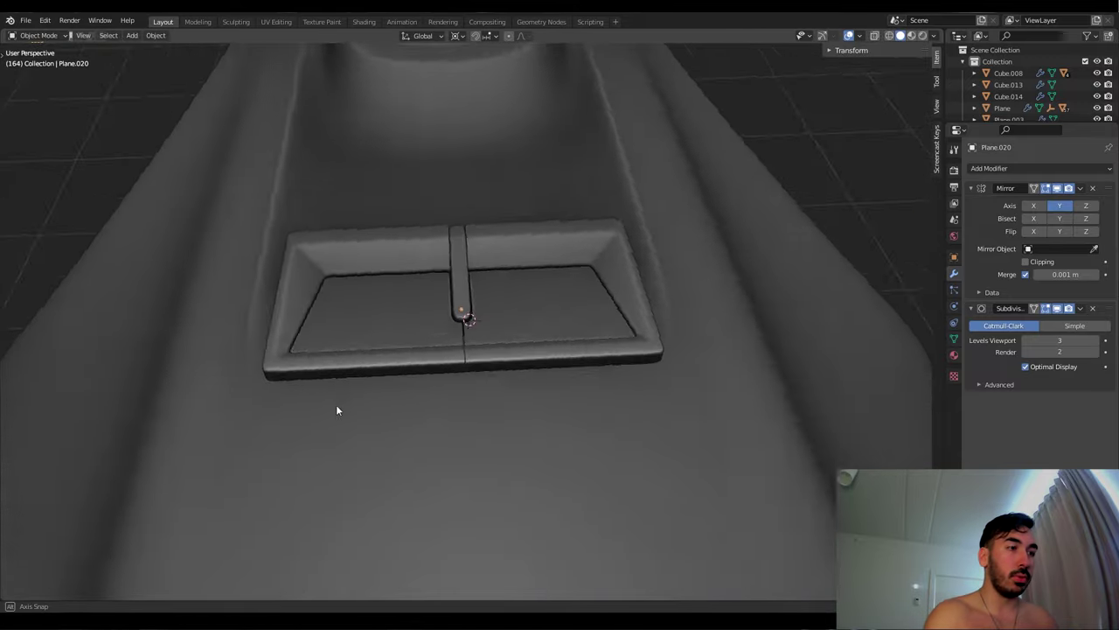
middle_drag(336, 410, 393, 383)
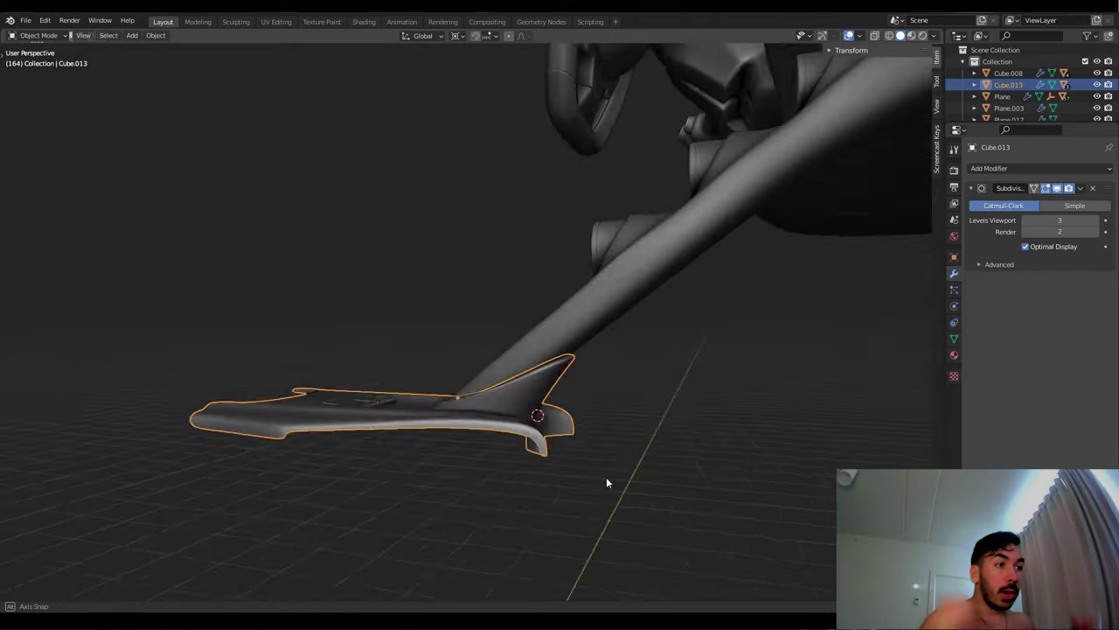
middle_drag(604, 482, 385, 500)
key(Tab)
key(KP_1)
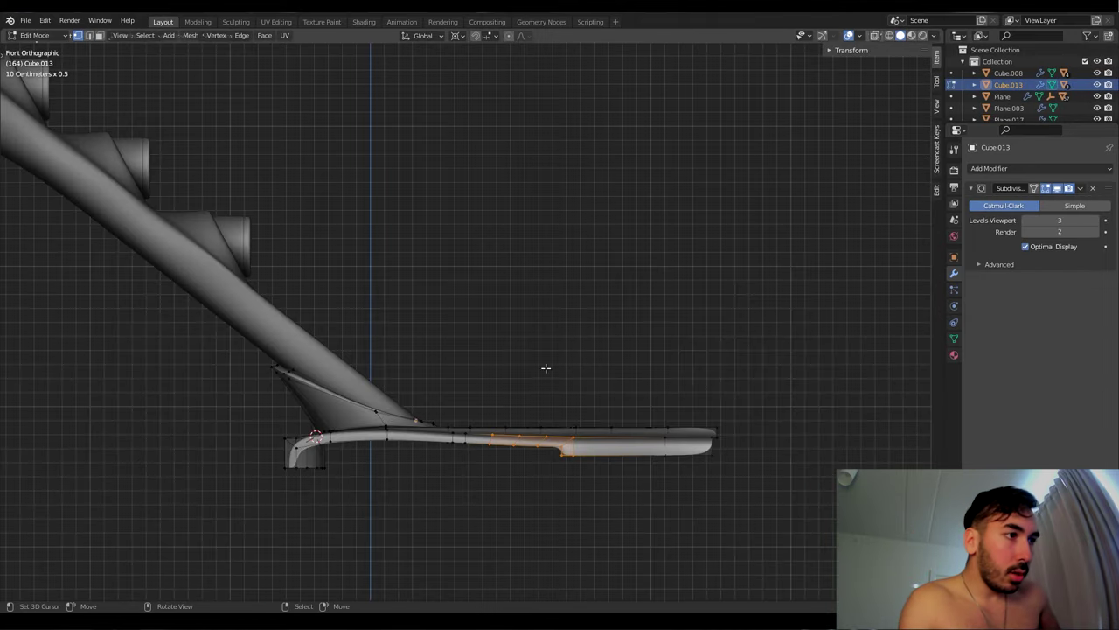
key(alt+z)
key(alt+z)
click(635, 446)
key(c)
key(alt+z)
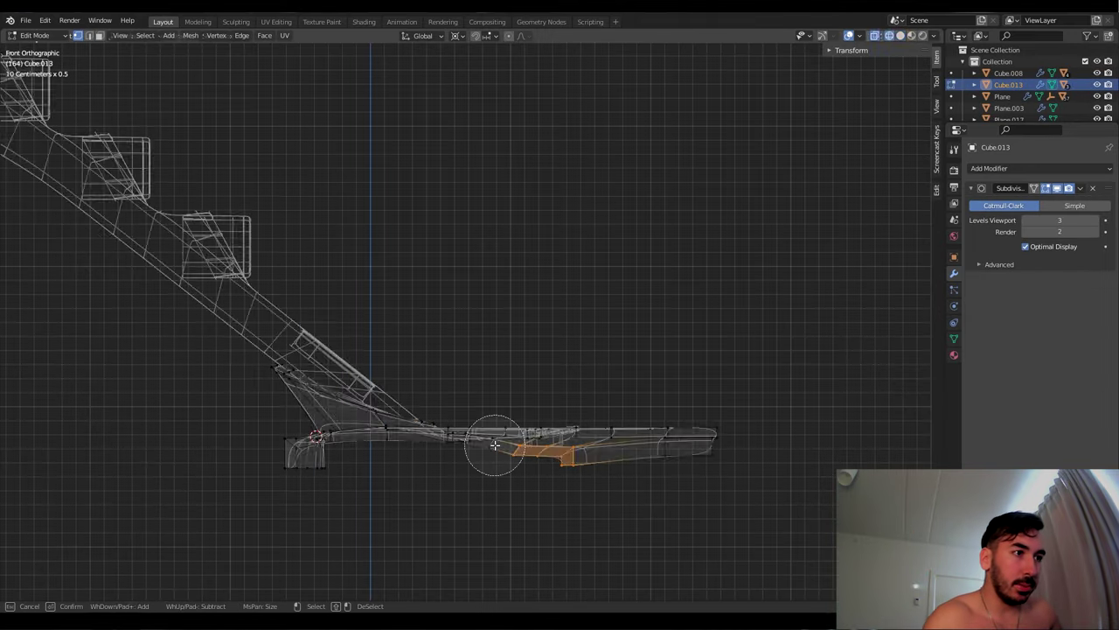
Pull the base's lower corner vertices further down to form a deeper flare
key(alt+z)
key(alt+z)
key(alt+z)
key(g)
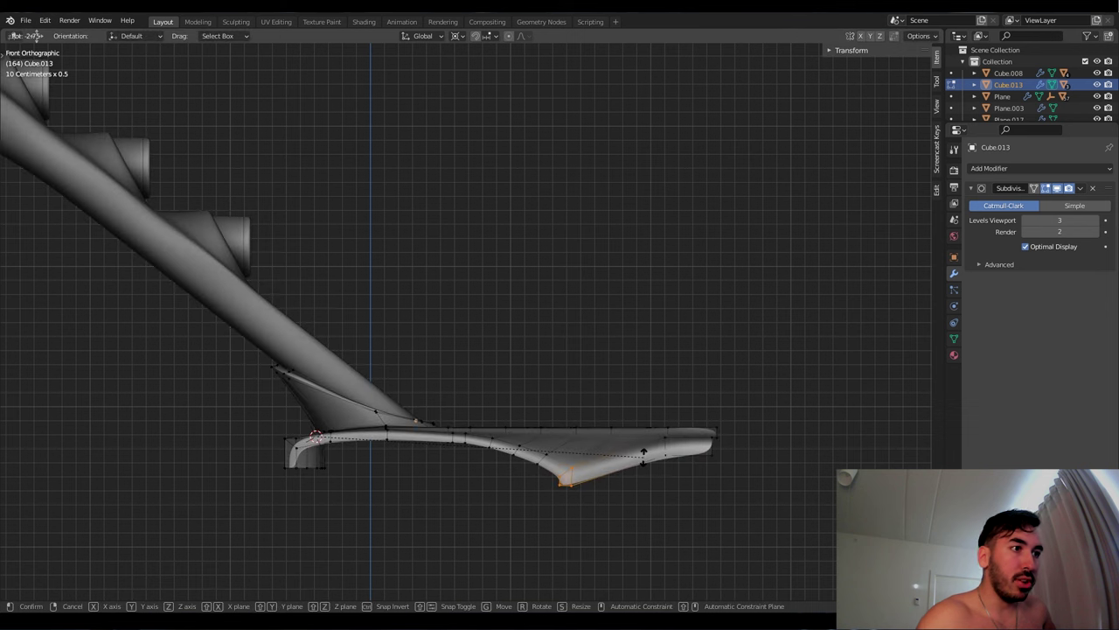
click(643, 453)
Extrude the base's arched end edges about 0.157 m down and scale the new faces along Y
middle_drag(643, 453, 407, 368)
key(e)
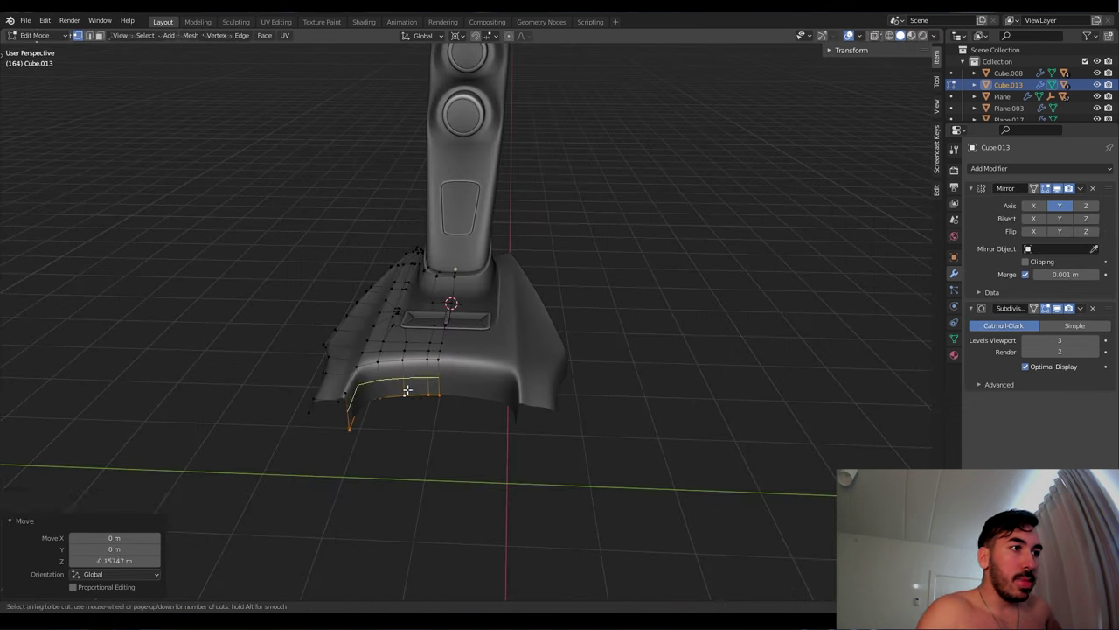
scroll(399, 430, up, 2)
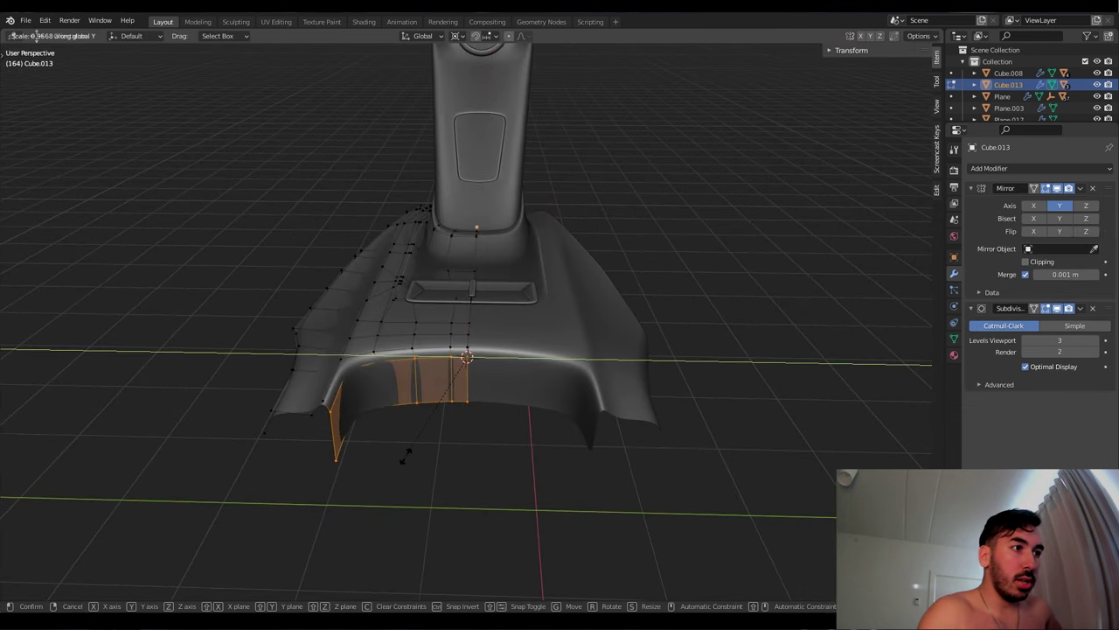
click(404, 455)
Move the vertices of the base's end leg outward along X to lengthen the leg
middle_drag(405, 455, 529, 465)
key(alt+z)
key(alt+z)
key(alt+z)
key(g)
key(x)
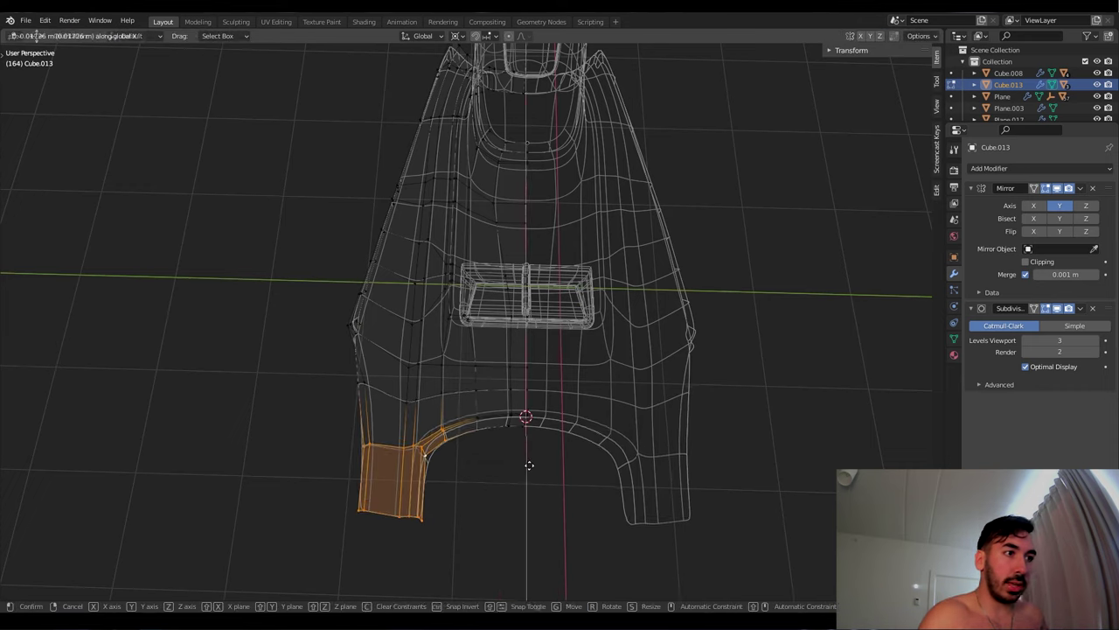
click(529, 465)
key(alt+z)
key(alt+z)
key(alt+z)
key(alt+z)
drag(324, 427, 427, 532)
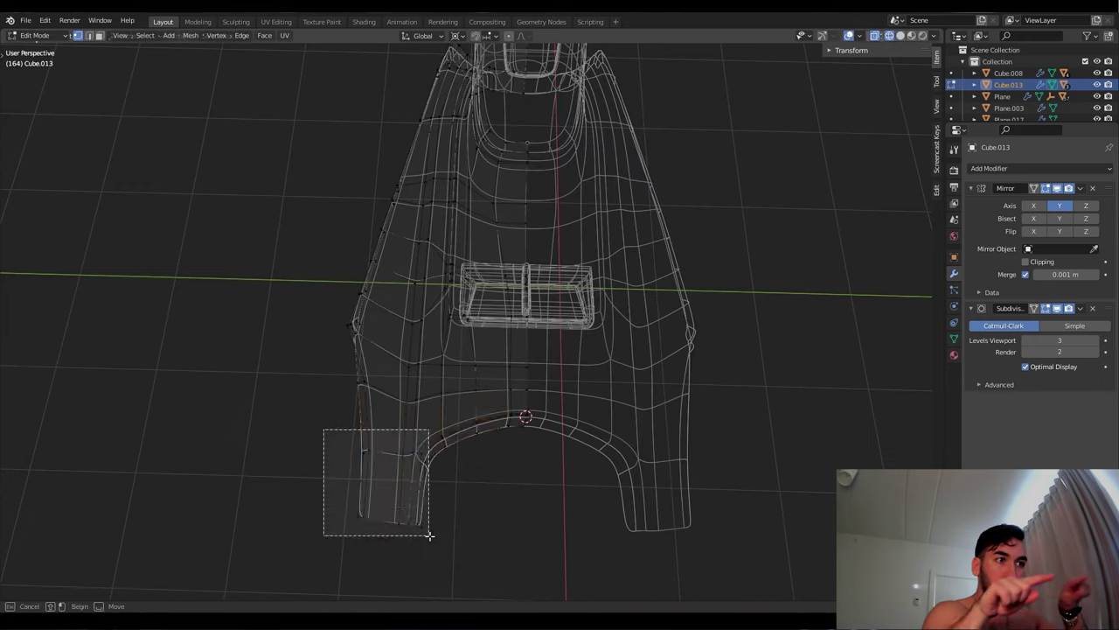
Move the centre vertices of the arched cutout about 0.013 m along X
key(alt+z)
key(Tab)
scroll(542, 458, down, 3)
key(Tab)
key(alt+z)
key(b)
drag(496, 398, 542, 432)
key(alt+z)
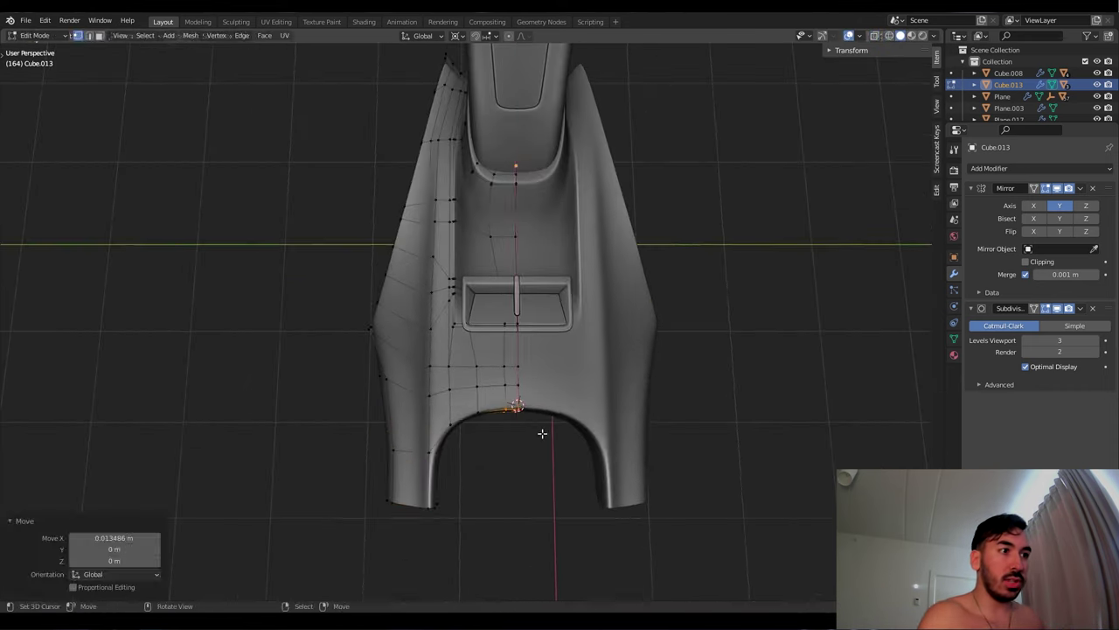
Save the file, add a plane rotated -30.6° about Z, and position it beside the console base
key(Tab)
key(ctrl+s)
key(shift+a)
middle_drag(542, 432, 549, 394)
click(500, 374)
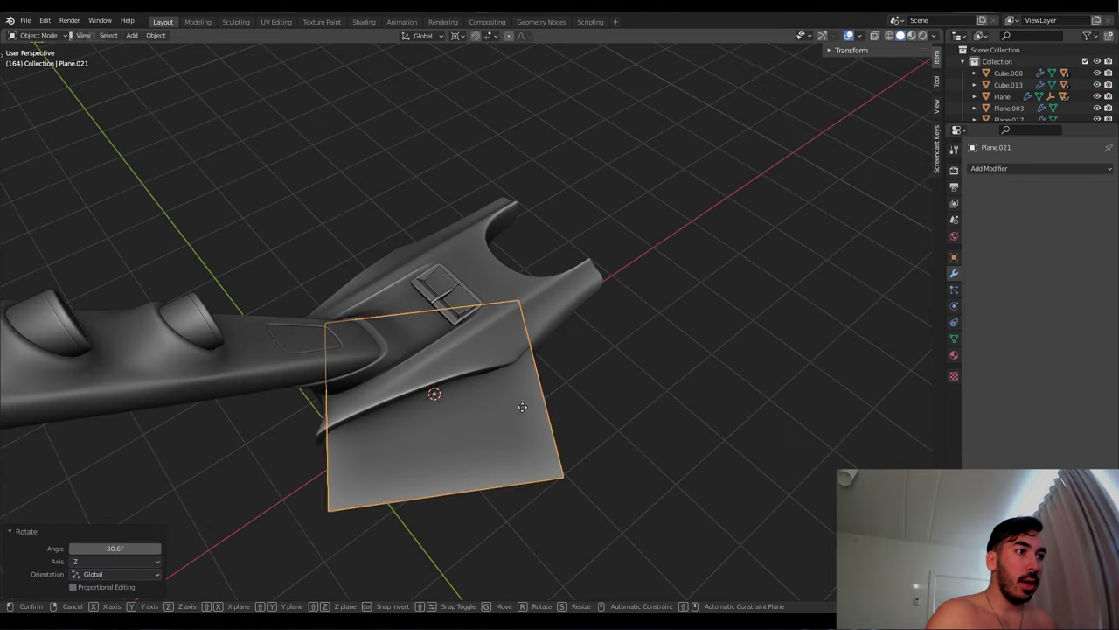
click(502, 458)
middle_drag(502, 457, 486, 374)
click(494, 362)
Extrude the plane into a side panel along the base, extending its end about 0.307 m in negative X
key(Tab)
key(e)
click(373, 306)
key(s)
key(shift+z)
key(e)
key(Escape)
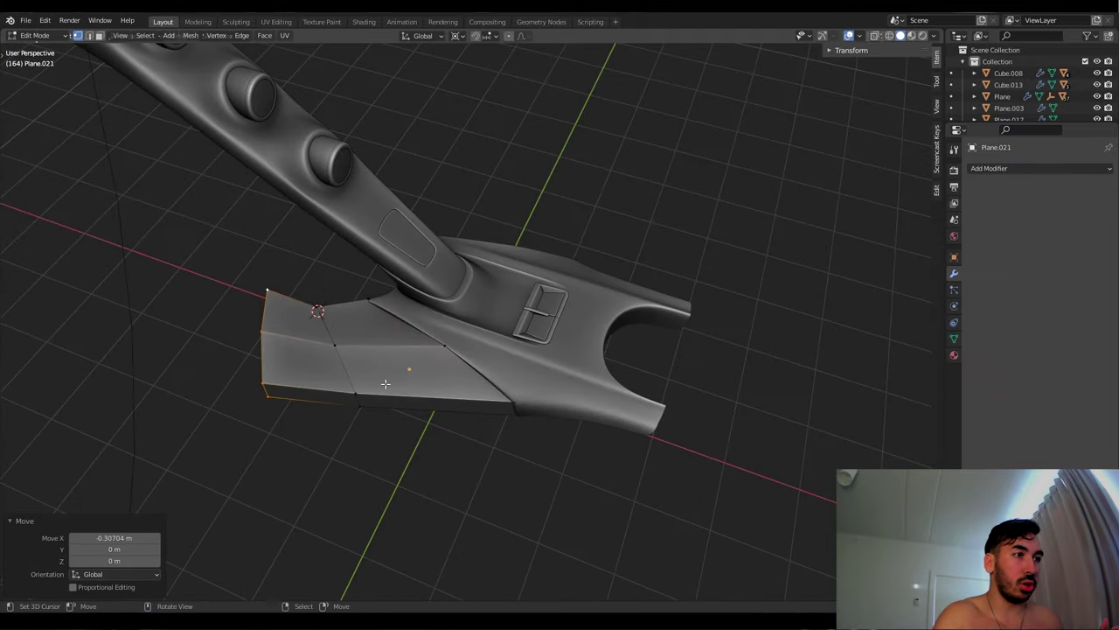
Scale the side panel's end edges from its inner corner without affecting Z, and adjust their height along Z
shift+right_click(282, 294)
key(s)
key(shift+z)
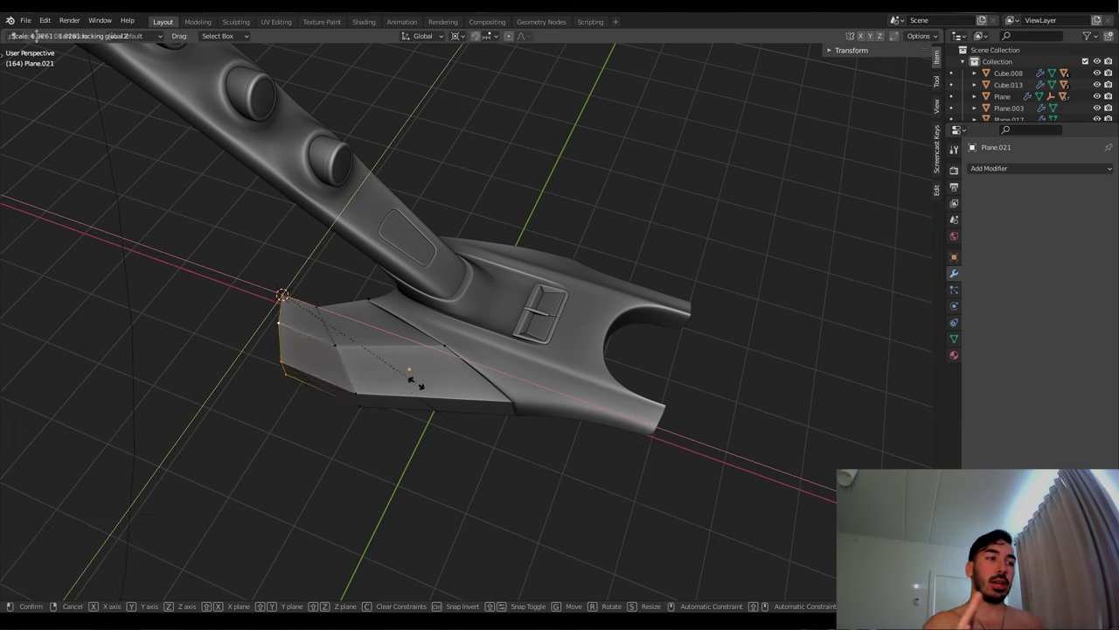
click(423, 401)
middle_drag(422, 400, 306, 317)
key(g)
key(z)
click(380, 447)
Extend the side panel's end upward to meet the underside of the dashboard
ctrl+right_click(303, 314)
key(a)
key(m)
key(b)
middle_drag(208, 288, 455, 313)
key(g)
key(z)
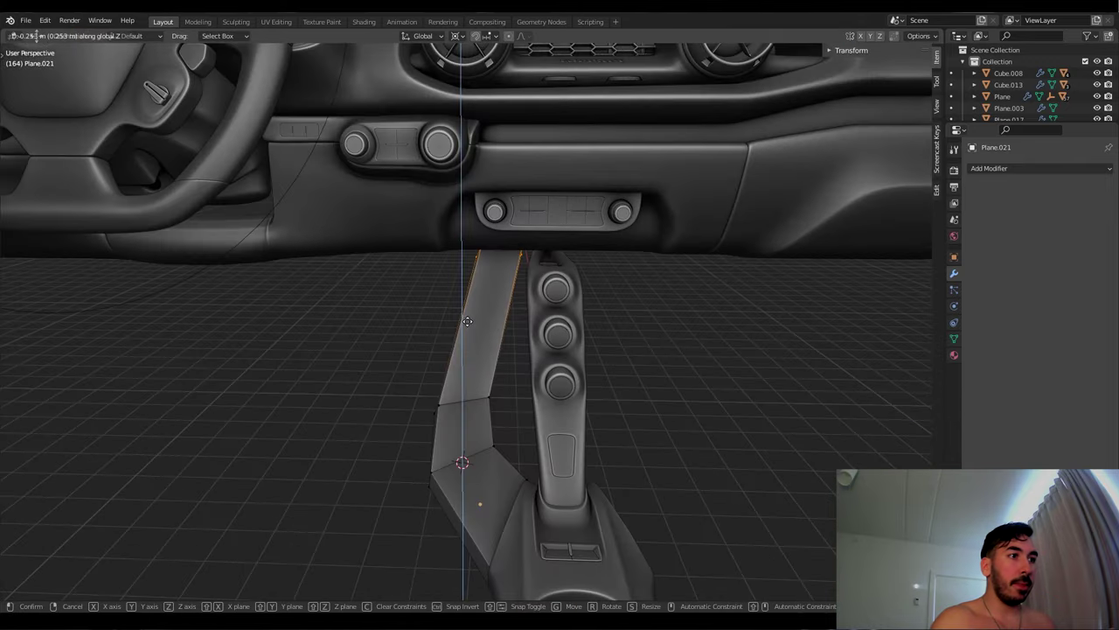
key(g)
click(465, 342)
Reshape the side panel's bend between base and dashboard, and add a Subdivision Surface modifier with viewport level 3
key(shift+z)
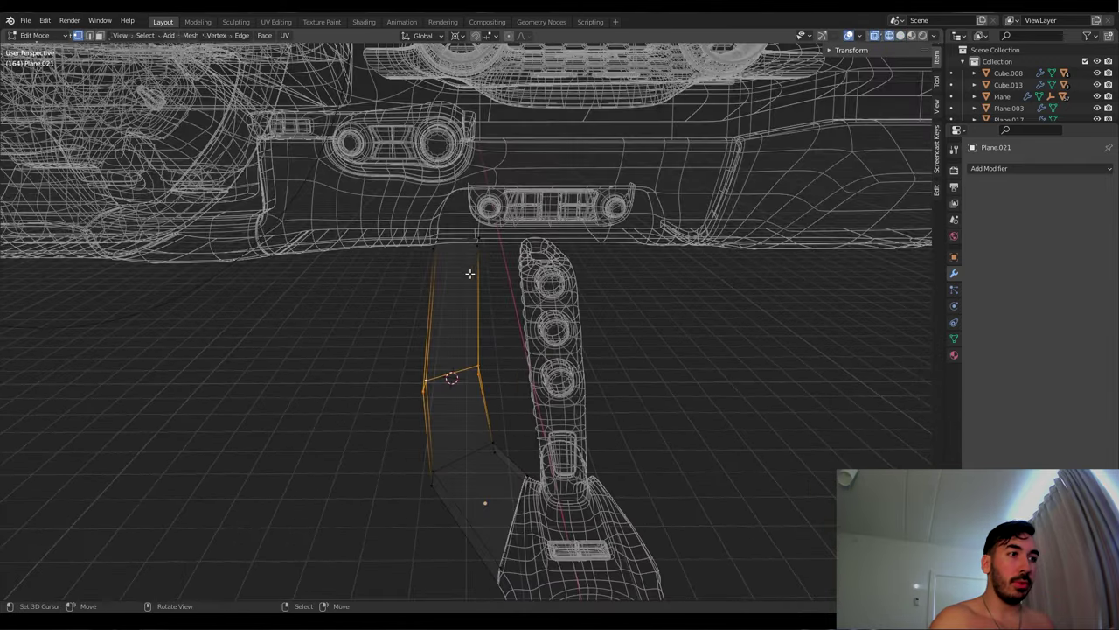
mouse_move(472, 273)
middle_down()
mouse_move(348, 306)
mouse_move(359, 454)
mouse_move(393, 419)
mouse_move(455, 411)
mouse_move(525, 428)
middle_up()
click(330, 314)
key(shift+z)
key(Tab)
key(Tab)
key(shift+z)
key(shift+z)
key(ctrl+b)
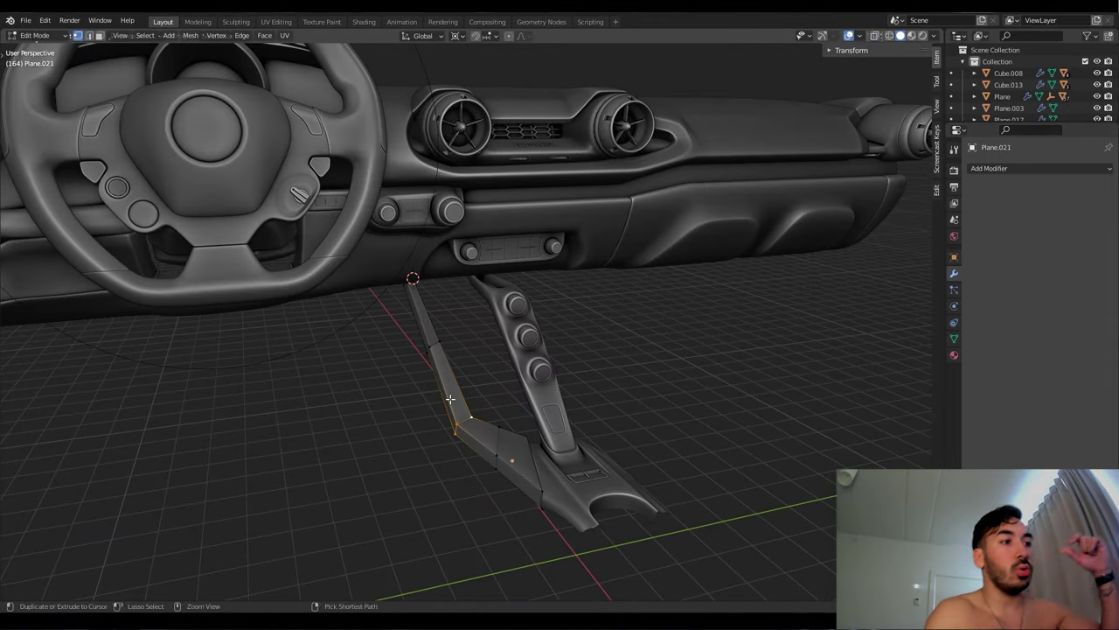
key(ctrl+3)
Scale the selected edges of the side panel along Z and refine the curve of its bend
middle_drag(449, 381, 485, 337)
key(s)
key(z)
click(507, 372)
ctrl+shift+click(577, 457)
key(shift+z)
key(shift+z)
middle_drag(510, 467, 447, 385)
key(Tab)
key(Tab)
mouse_move(467, 483)
middle_down()
mouse_move(487, 470)
mouse_move(488, 486)
middle_up()
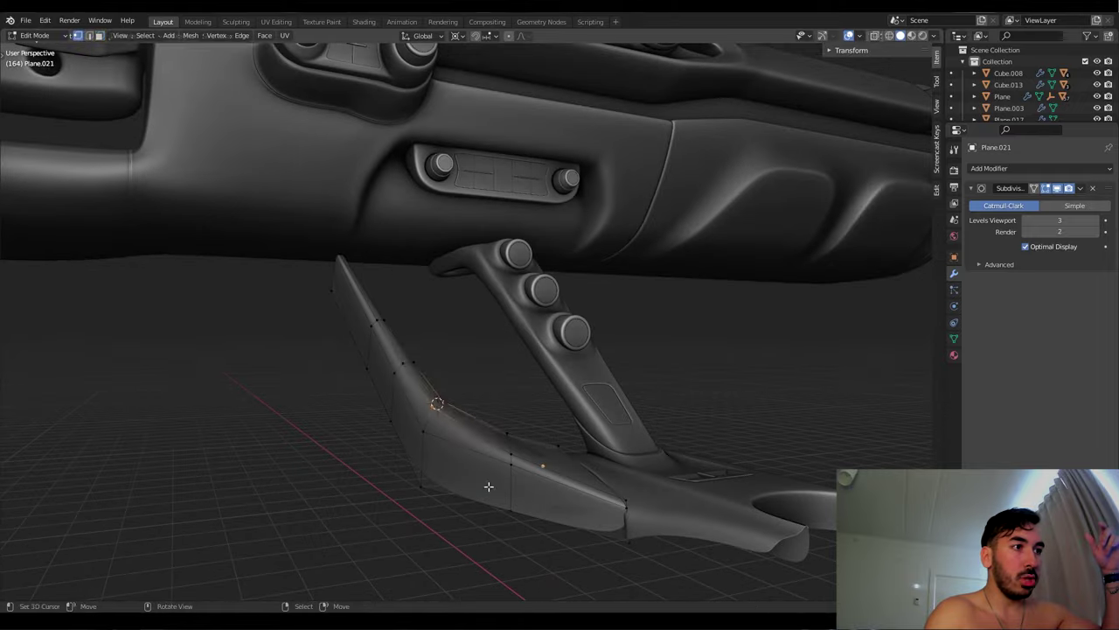
Move the console base's corner faces along X to follow the seam with the side panel
middle_drag(454, 418, 593, 460)
key(alt+q)
key(shift+z)
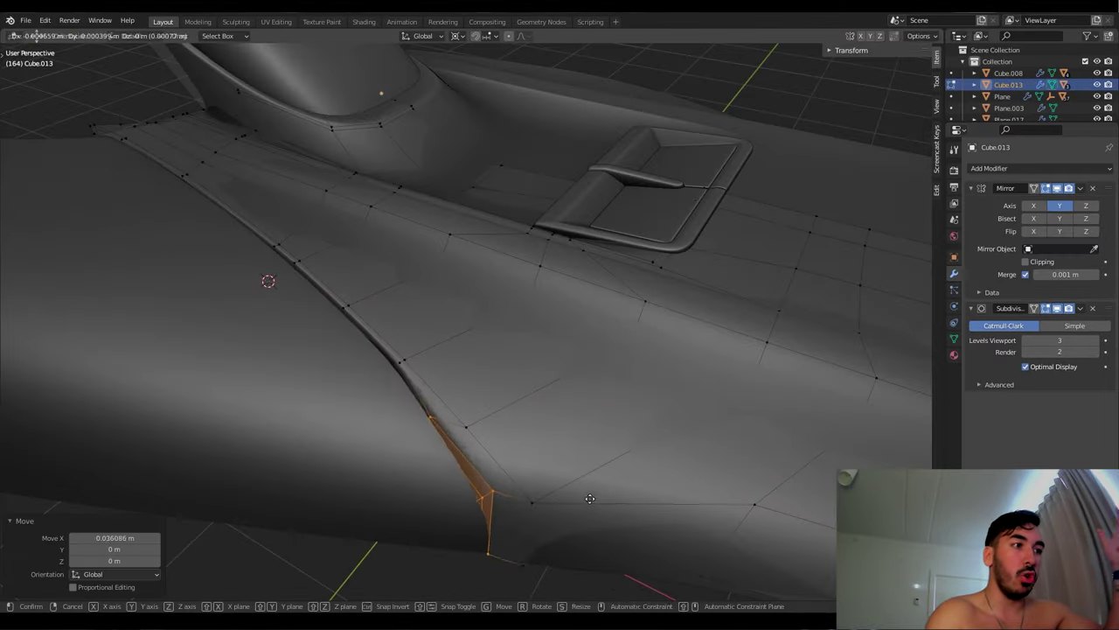
key(Tab)
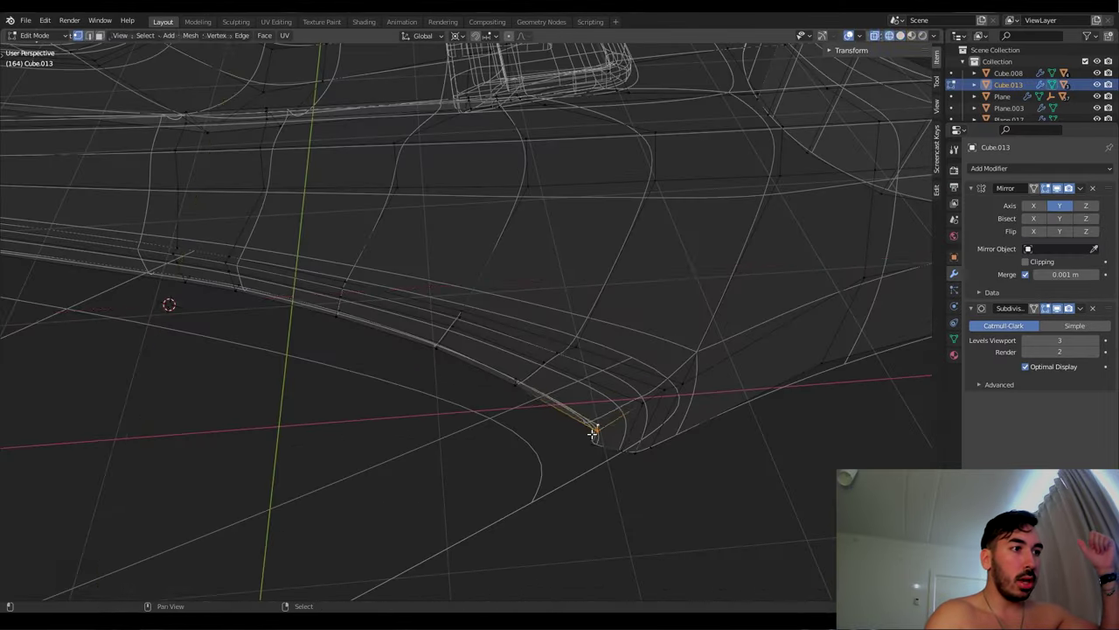
key(shift+z)
middle_drag(638, 424, 574, 395)
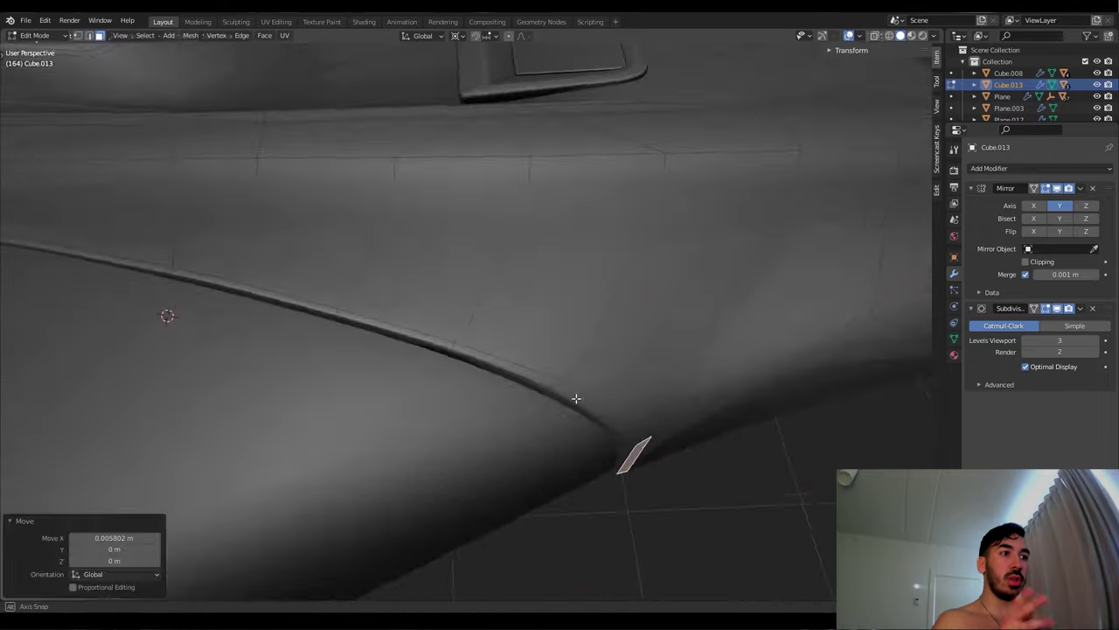
key(g)
key(x)
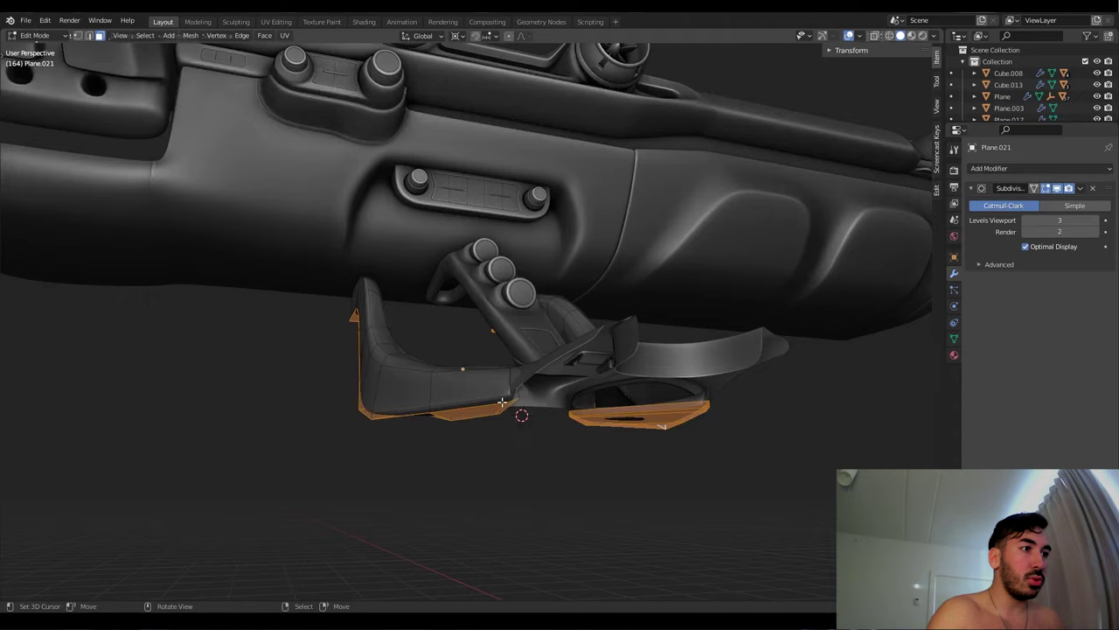
Move the bottom faces of the side panels down along Z
middle_drag(502, 401, 592, 411)
key(g)
key(z)
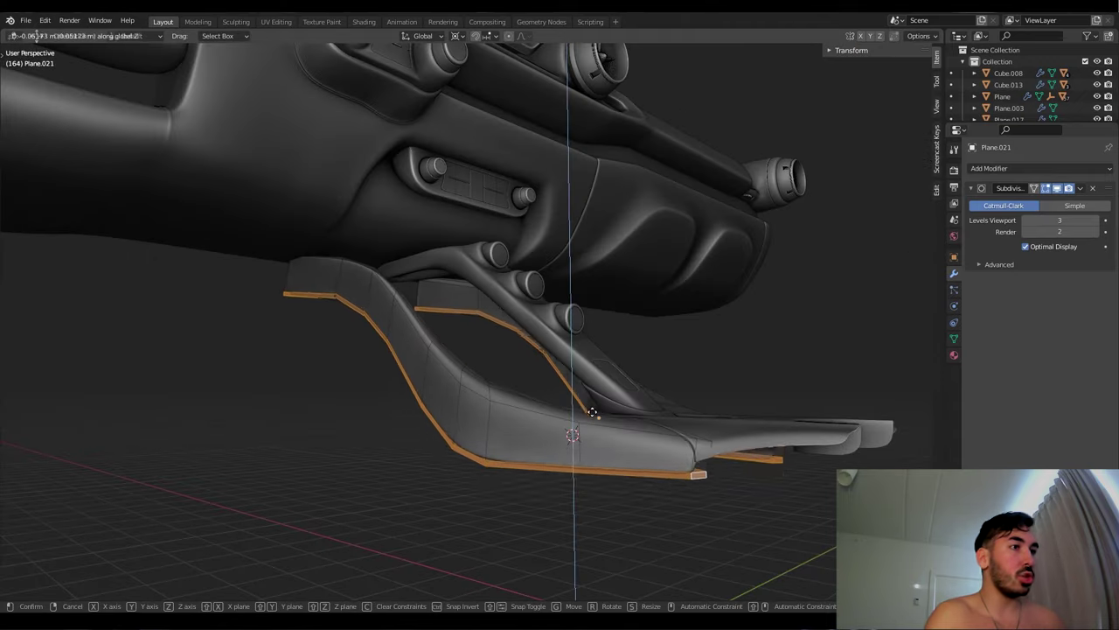
middle_drag(700, 469, 364, 432)
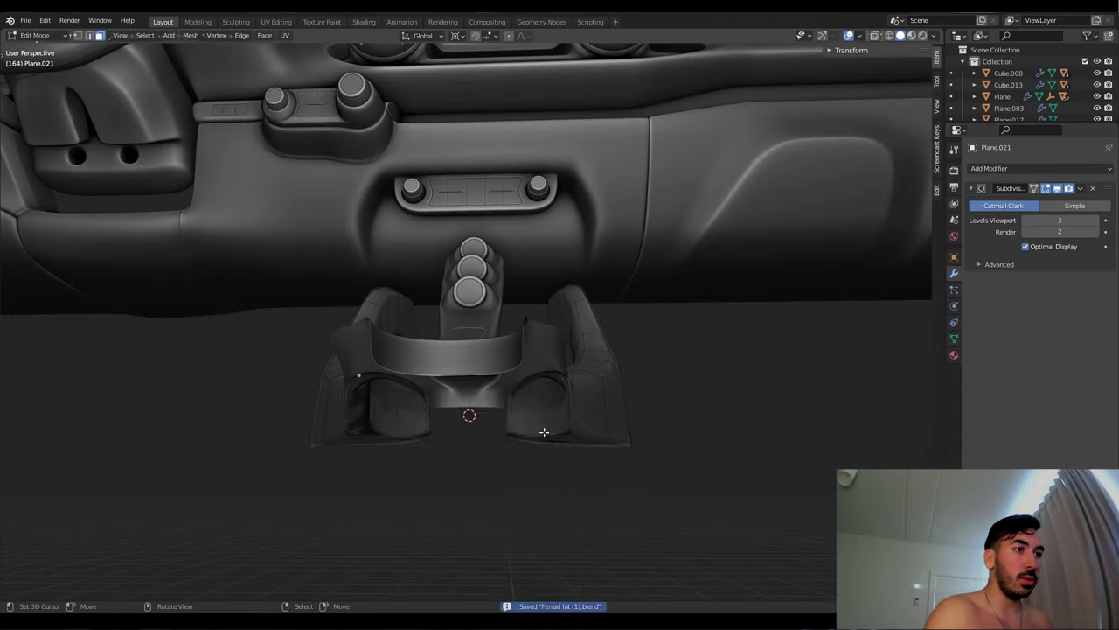
Extend the console base's lower side edge down to line up with the side panel's bottom
middle_drag(543, 432, 459, 450)
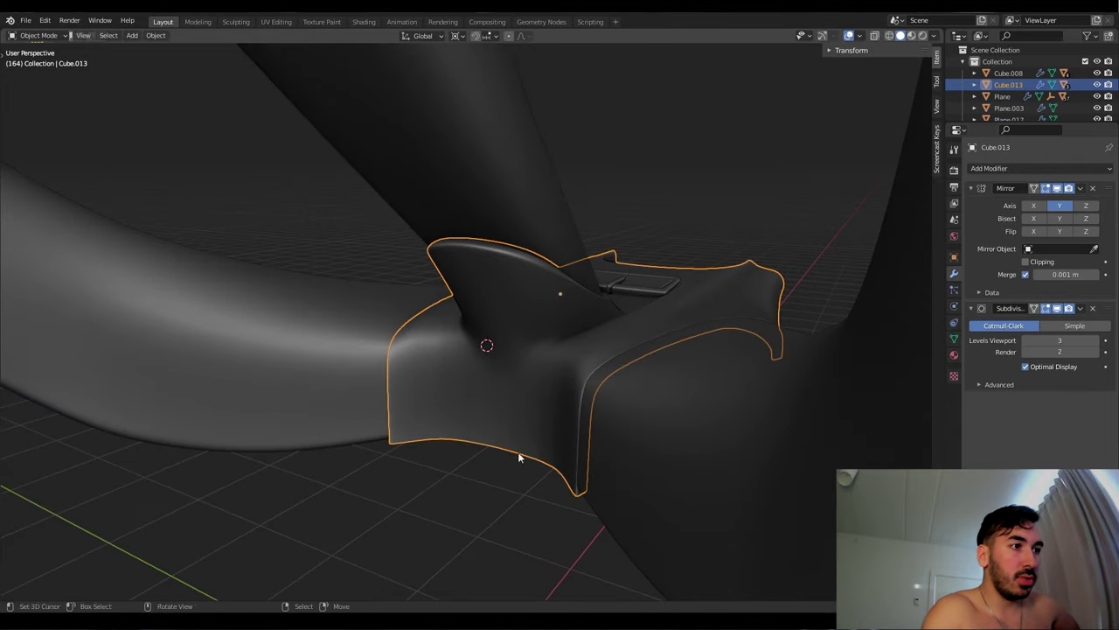
middle_drag(518, 451, 503, 408)
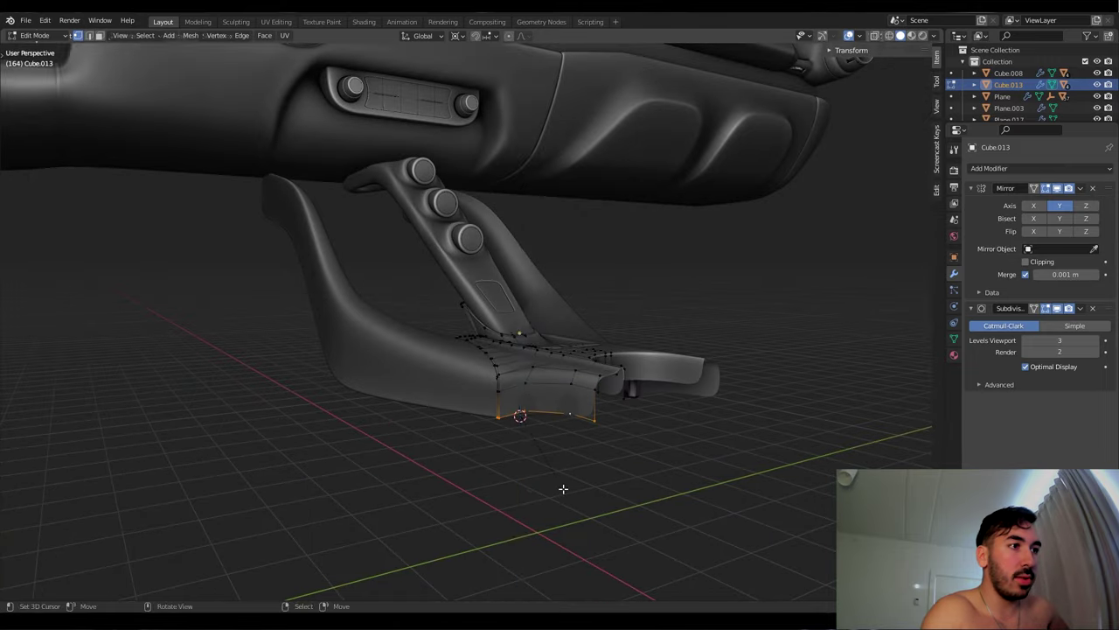
middle_drag(563, 489, 592, 405)
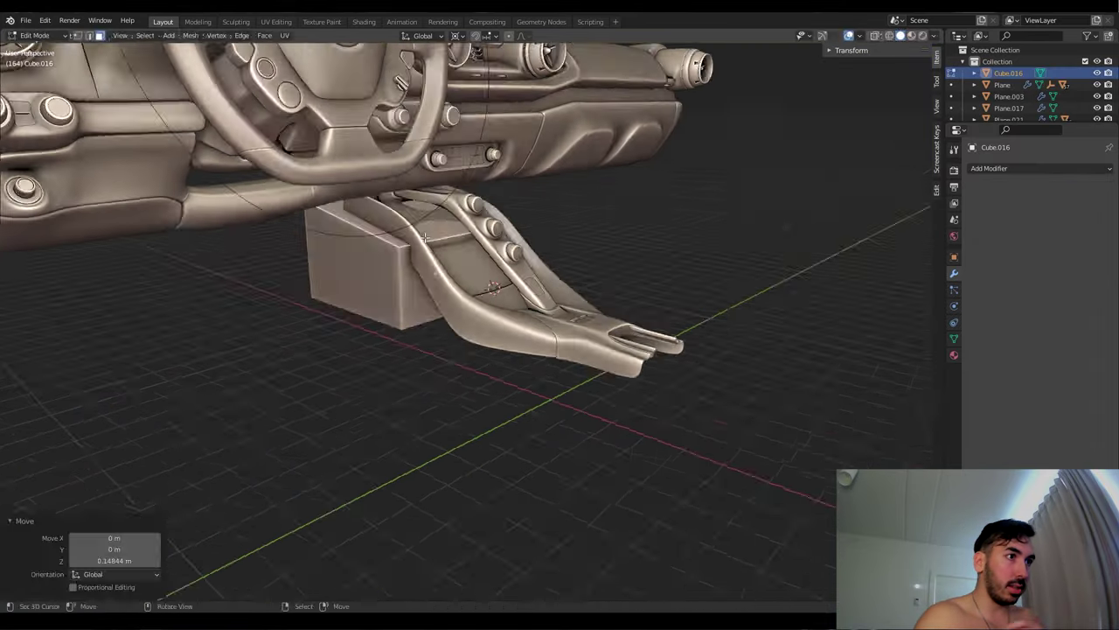
Shape the added blocks into side parts beneath the console by moving their faces and edges
key(g)
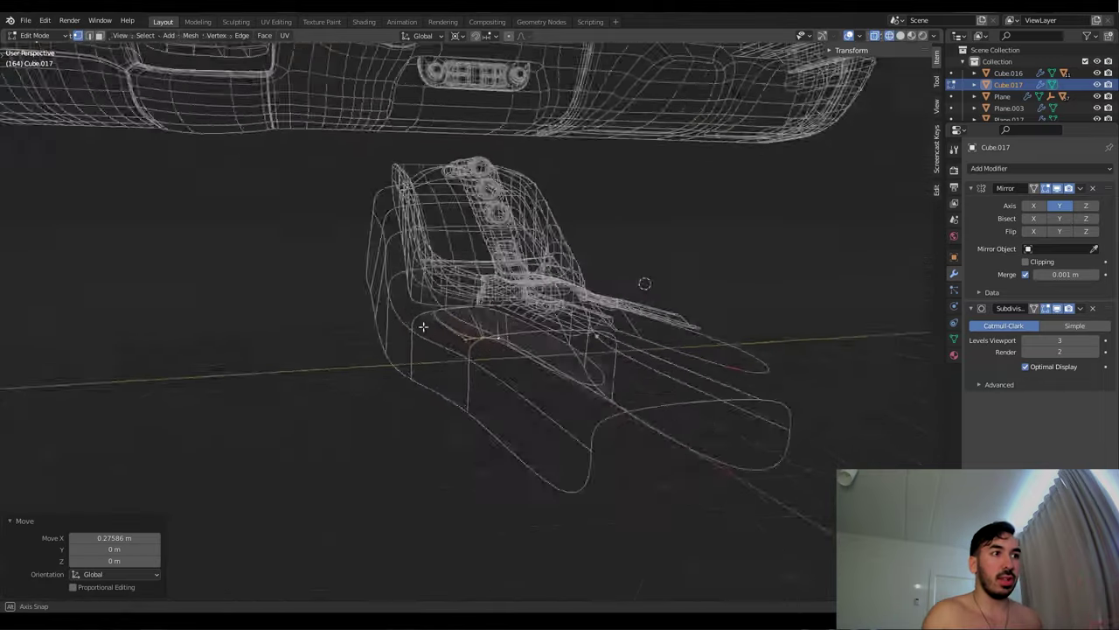
middle_drag(422, 326, 494, 333)
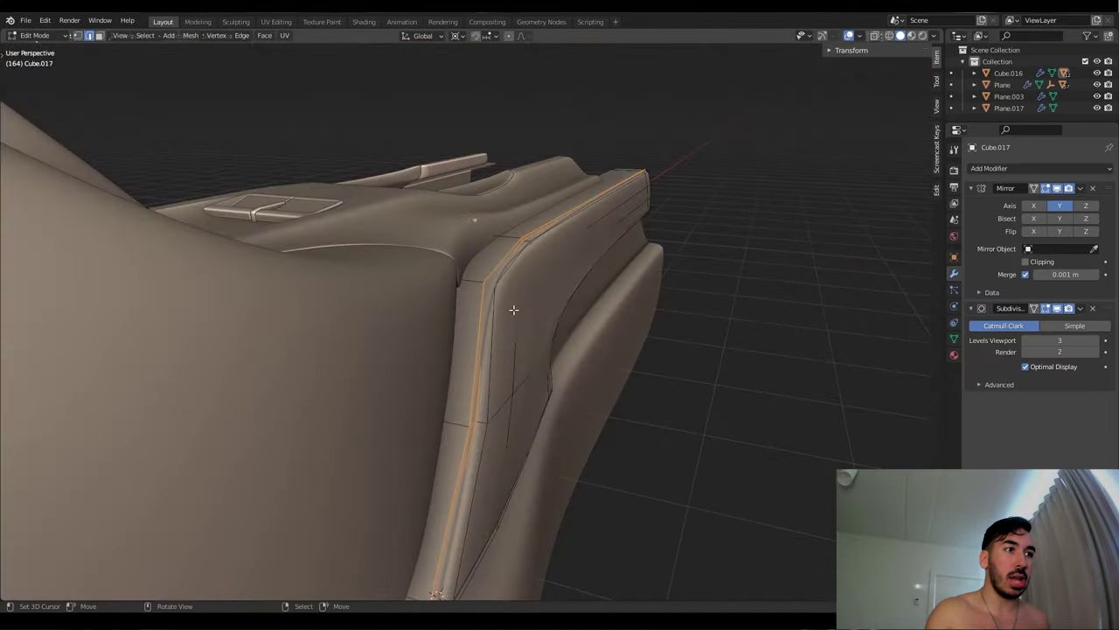
middle_drag(513, 309, 487, 328)
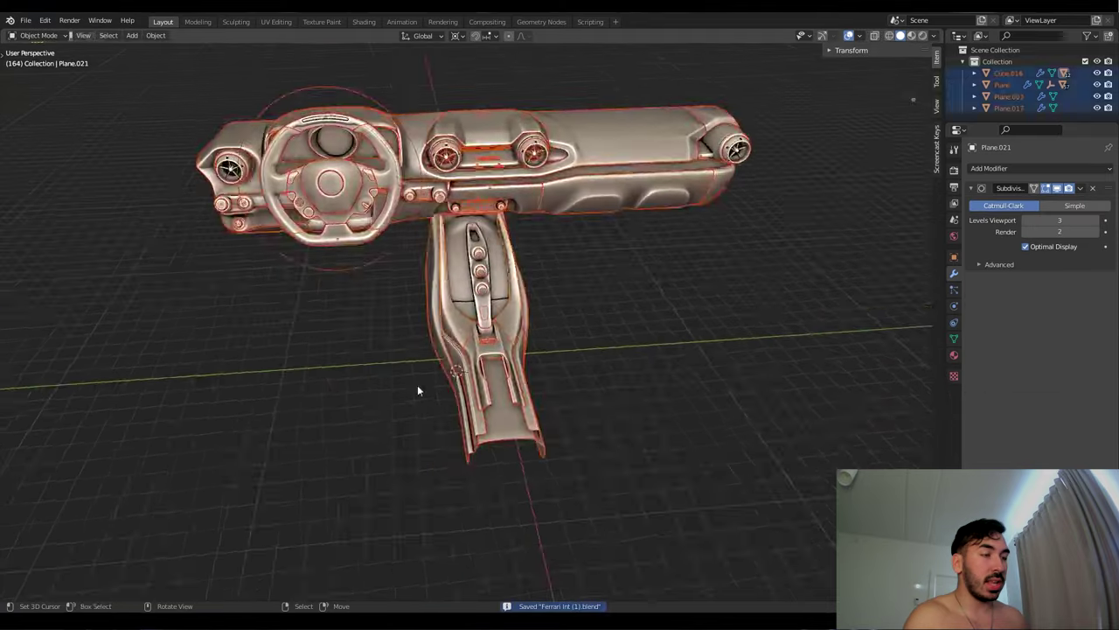
Slide the upper edges of the lower console side panel near the dashboard
middle_drag(417, 384, 408, 332)
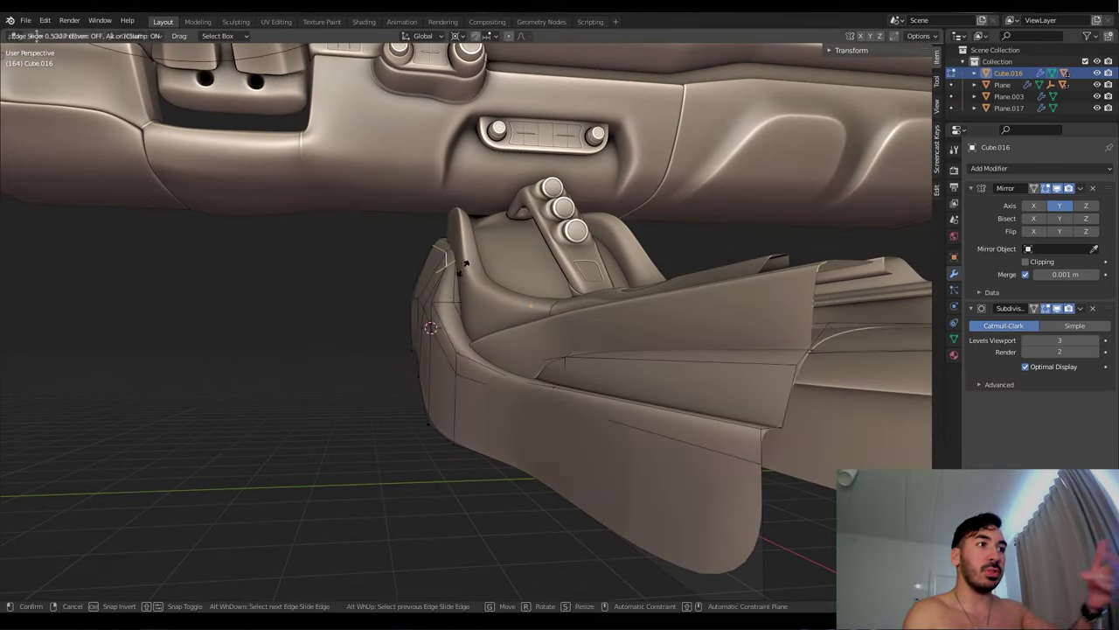
key(g)
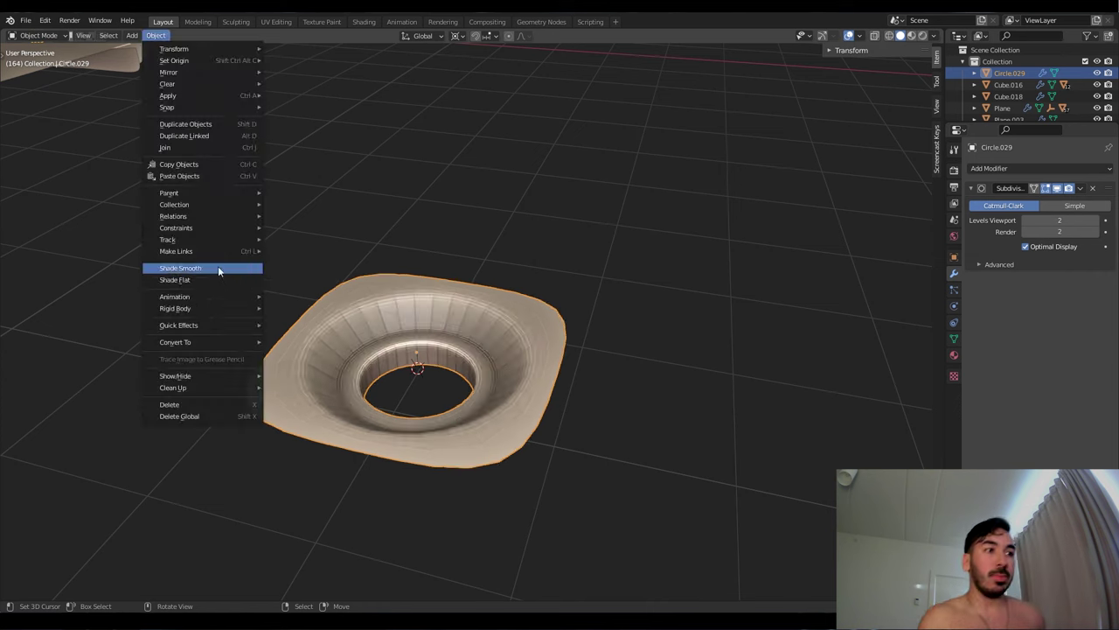
Apply smooth shading to the square part with the round recess
click(218, 270)
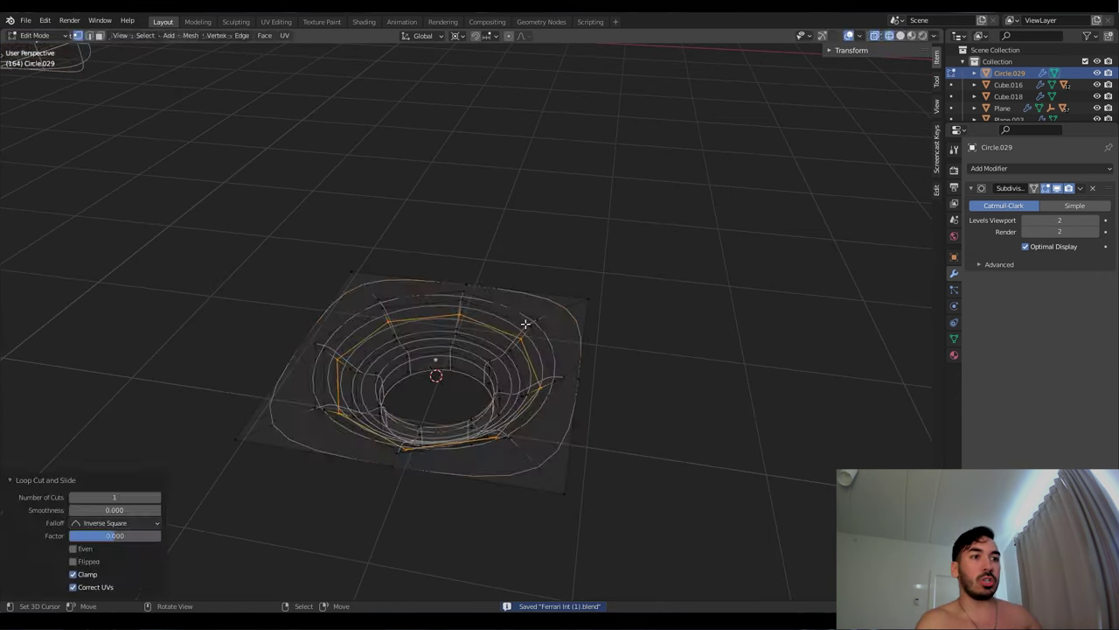
Repeat the round-recess tile into a grid with two Array modifiers, four copies along X and two along Y
key(alt+z)
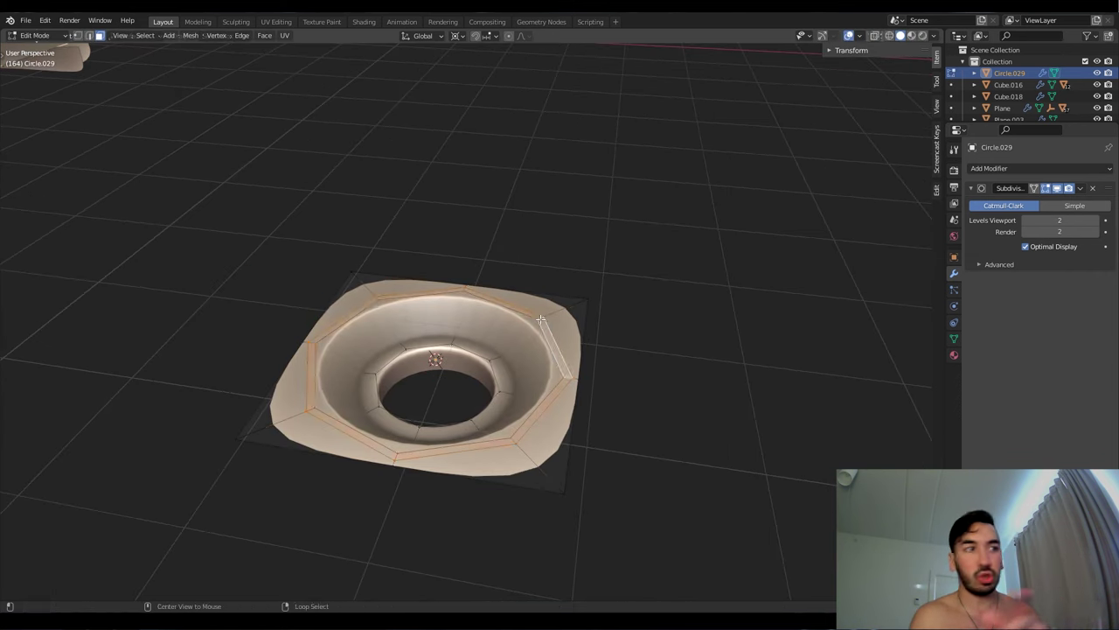
alt+click(556, 308)
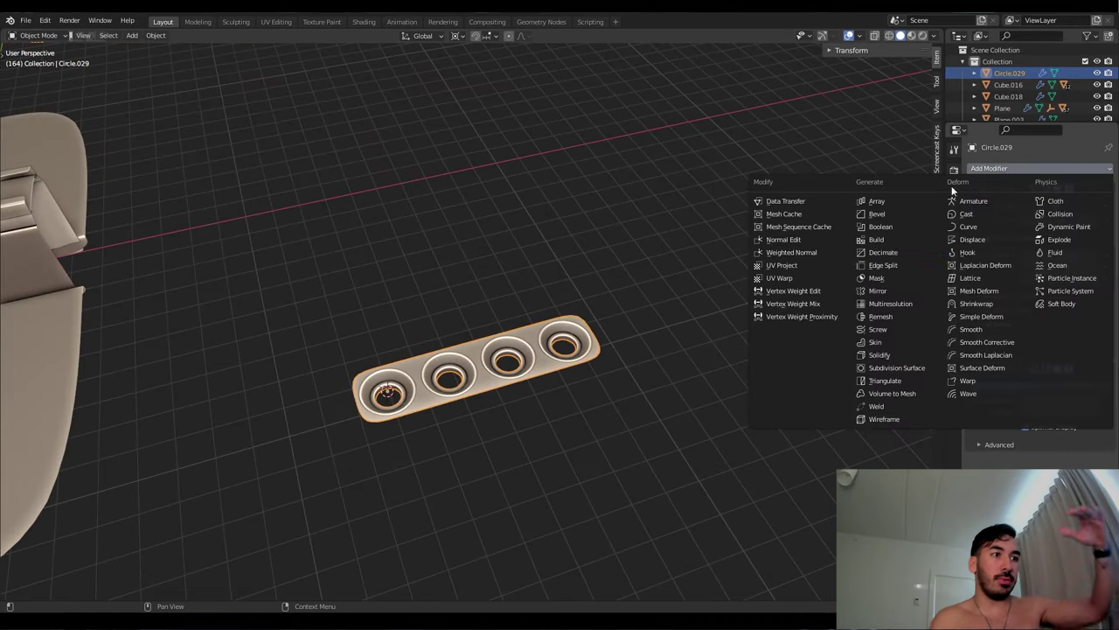
click(874, 201)
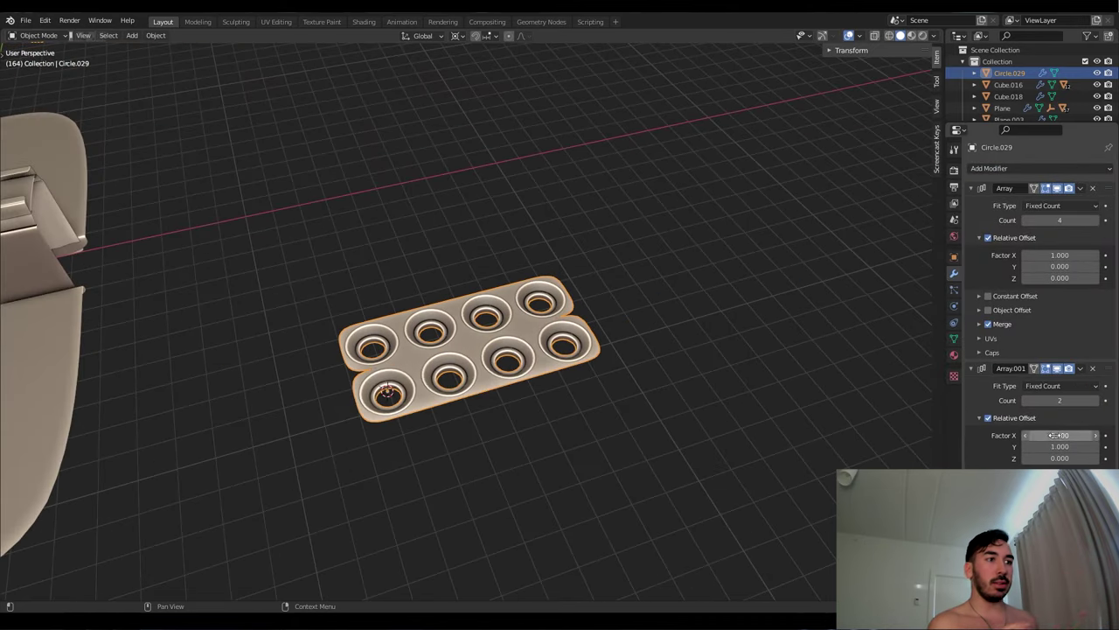
drag(1055, 434, 1032, 434)
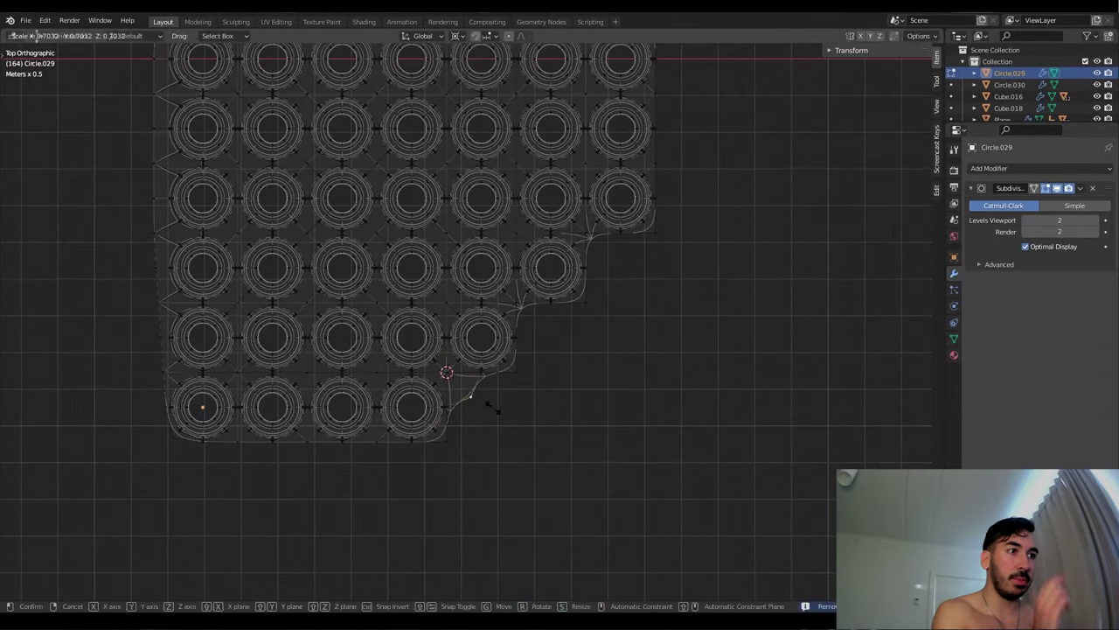
Shape a diagonal edge across the stepped lower corner of the large perforated plate by adjusting the corner filler vertices
click(490, 407)
key(shift+z)
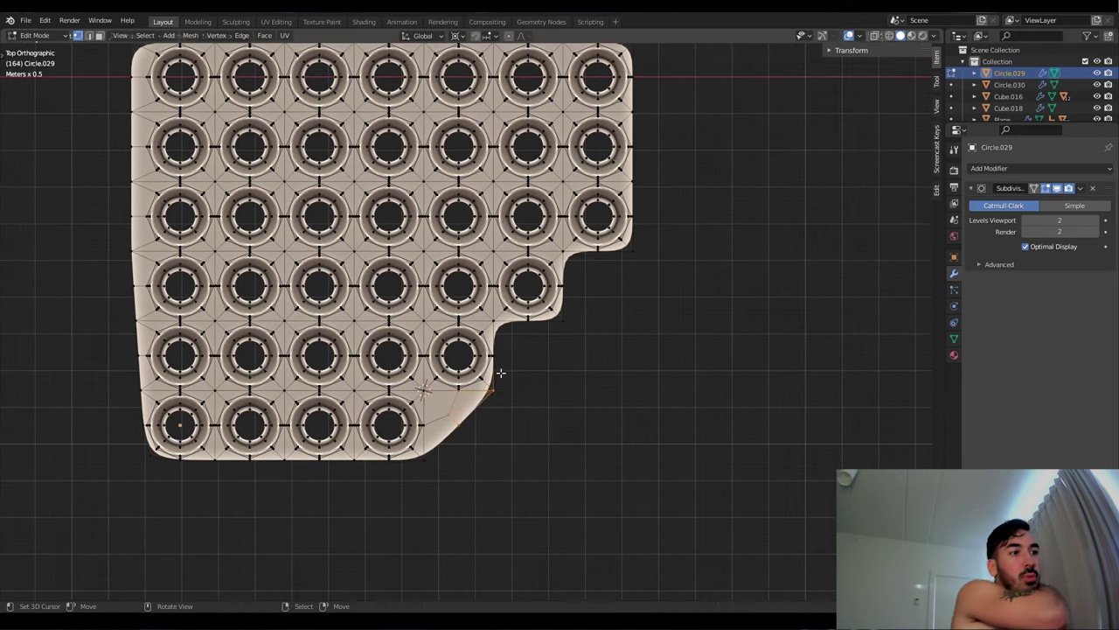
key(shift+z)
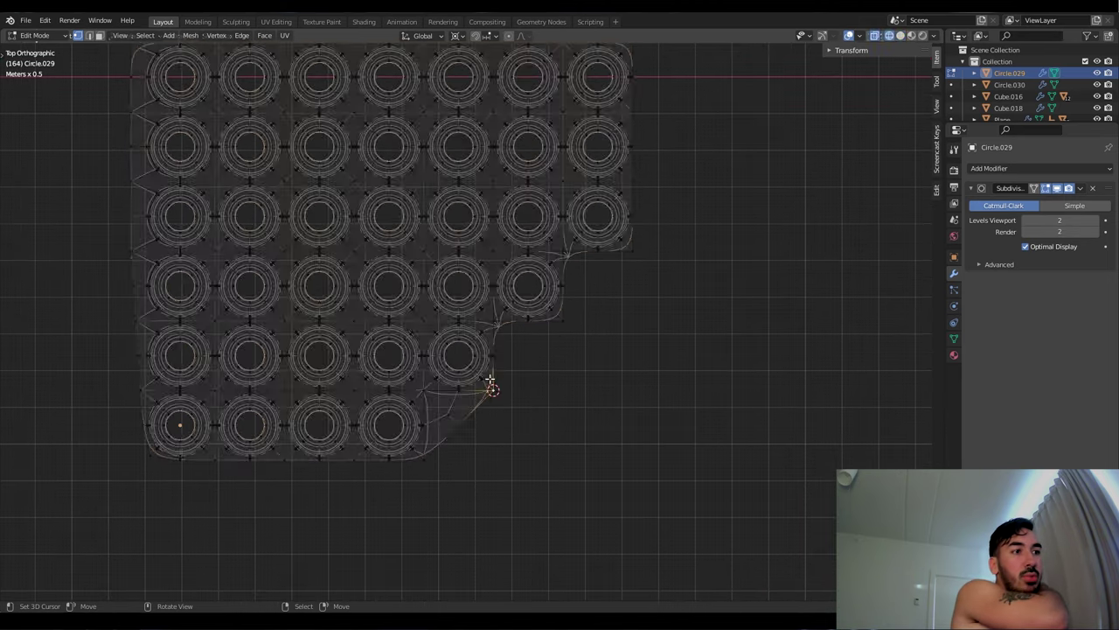
key(shift+z)
click(565, 440)
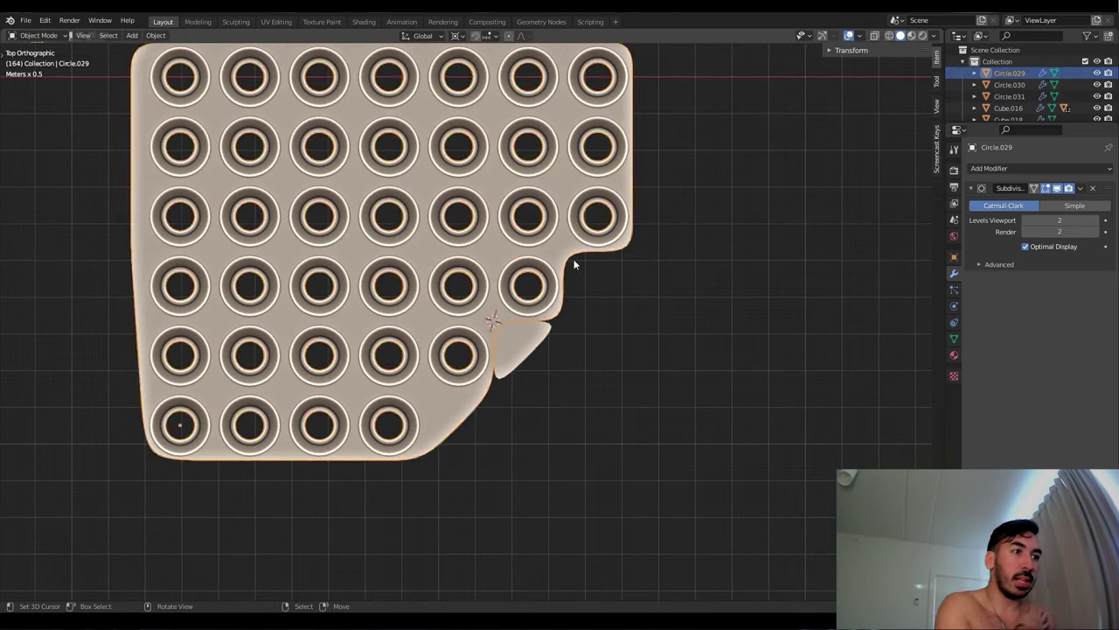
key(shift+s)
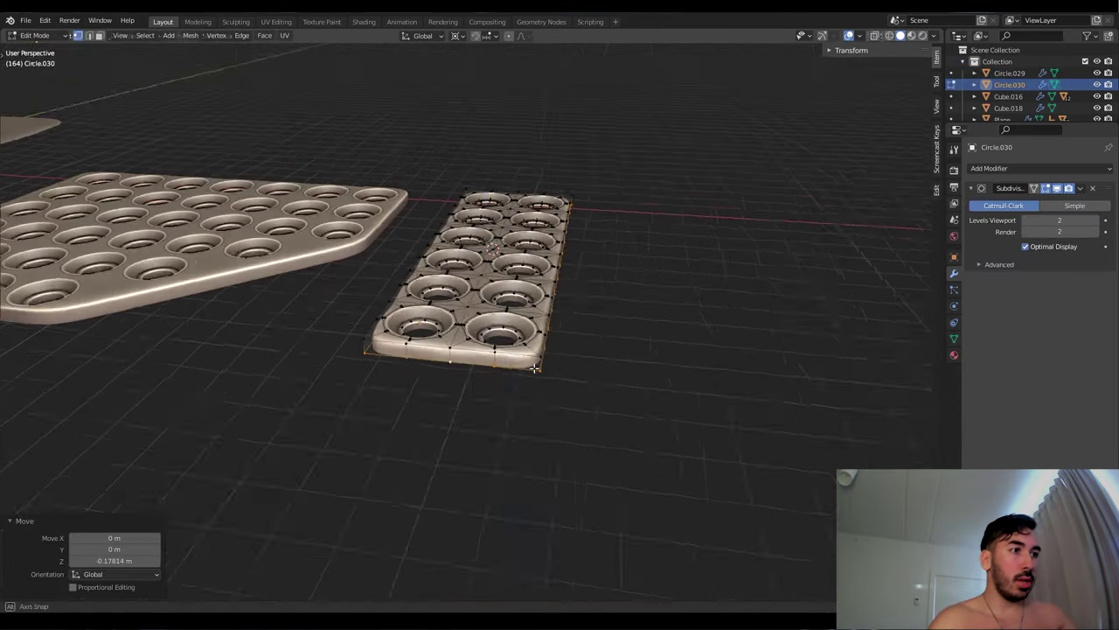
Move the large circle's vertices -14.87 m along X and turn the circle into a shallow vertical guide curve
key(x)
click(596, 399)
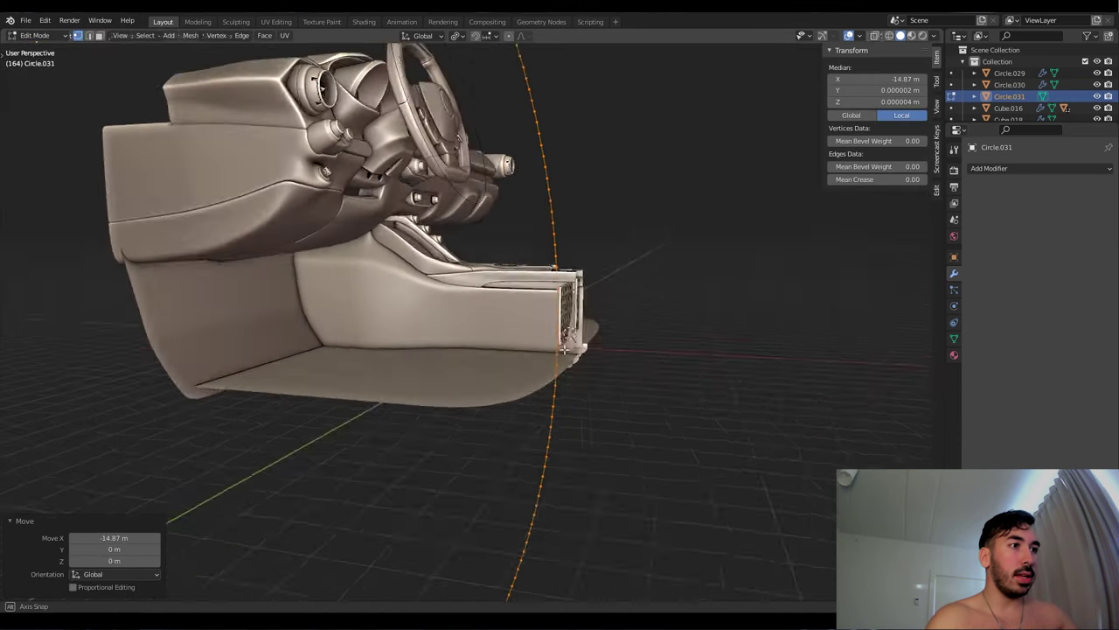
key(c)
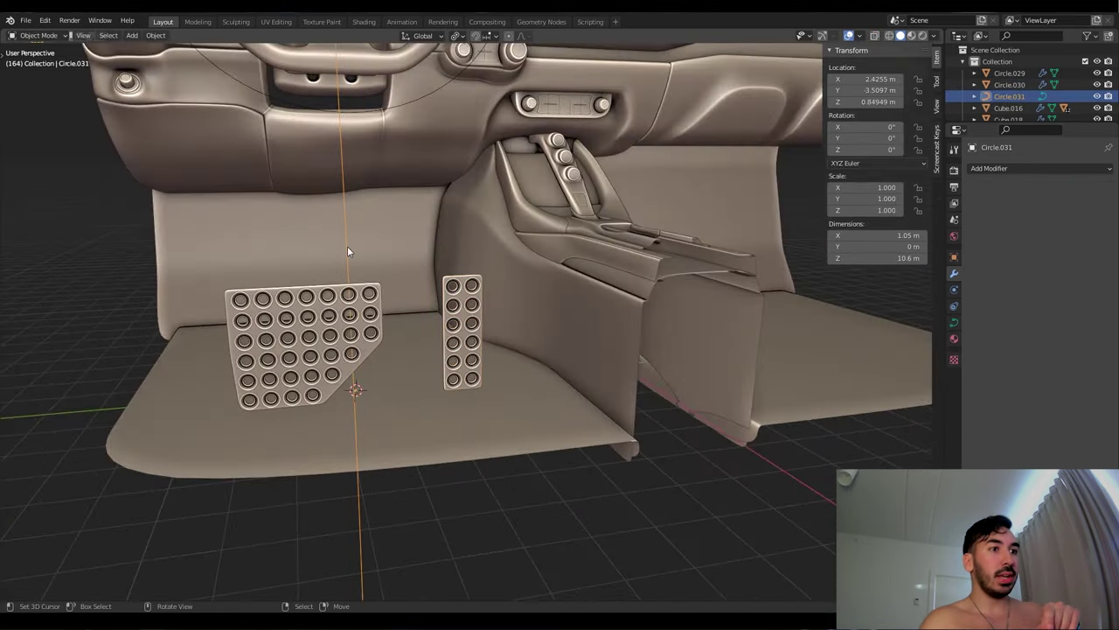
Bend the two-column perforated plate with a Curve modifier that follows the pedal curve along the Y deform axis
click(1025, 167)
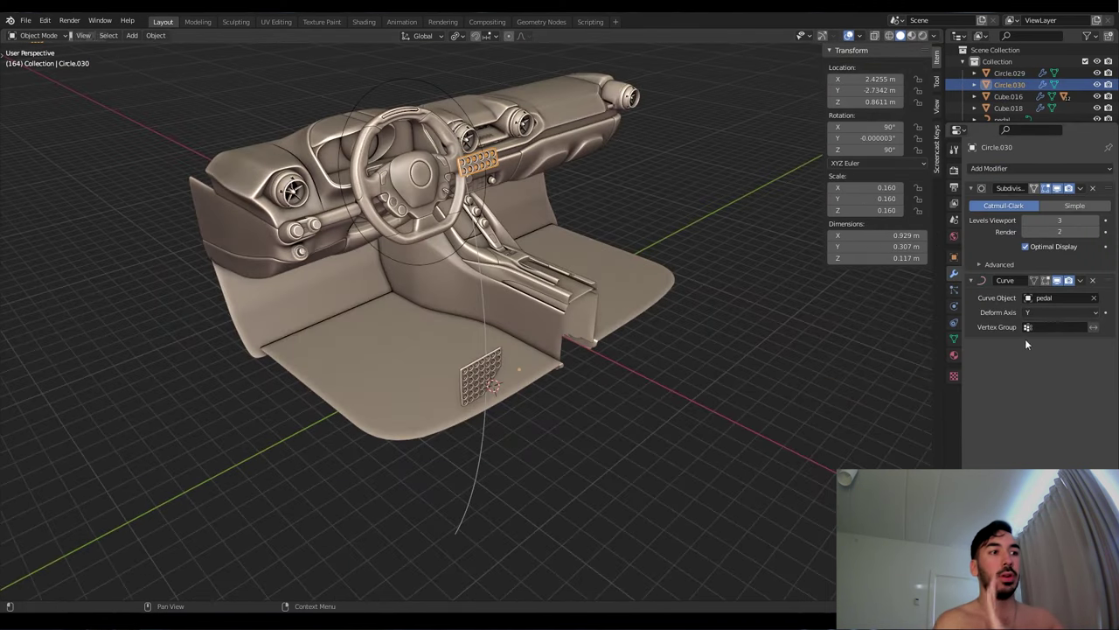
click(1047, 312)
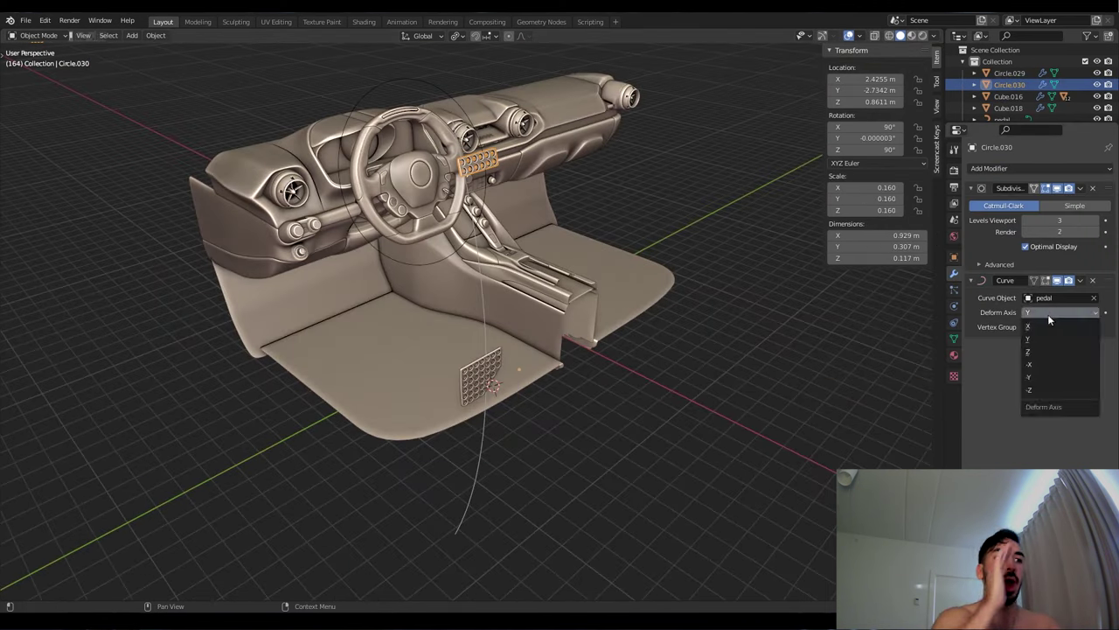
key(ctrl+a)
click(445, 318)
key(Tab)
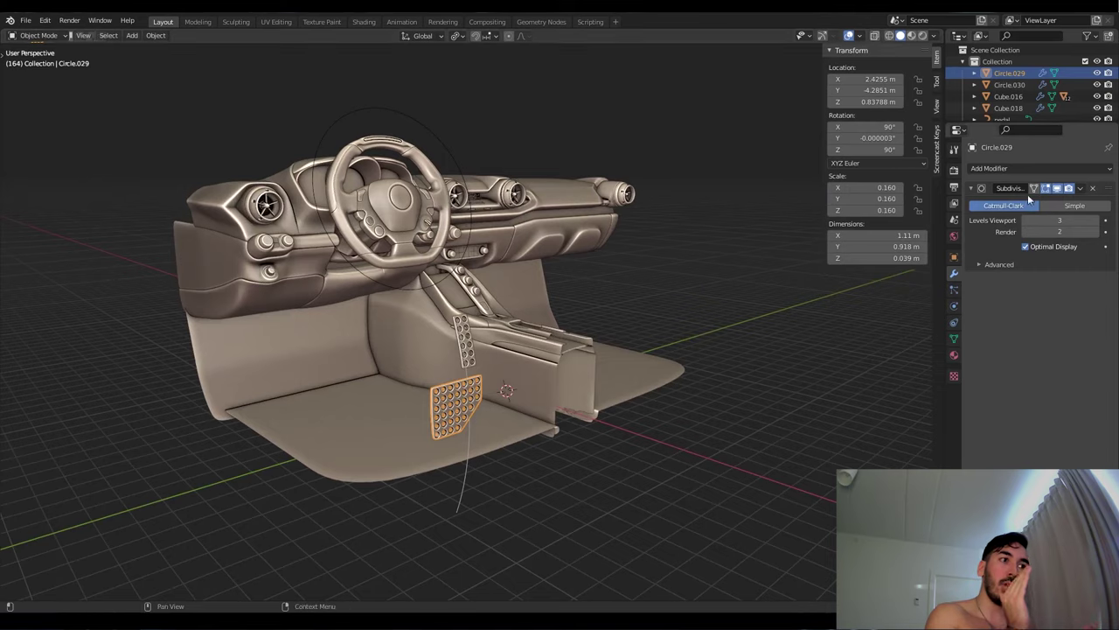
Add a Curve modifier to the large perforated plate, following the pedal curve along the Y deform axis, and orient the plate
click(988, 168)
click(1032, 301)
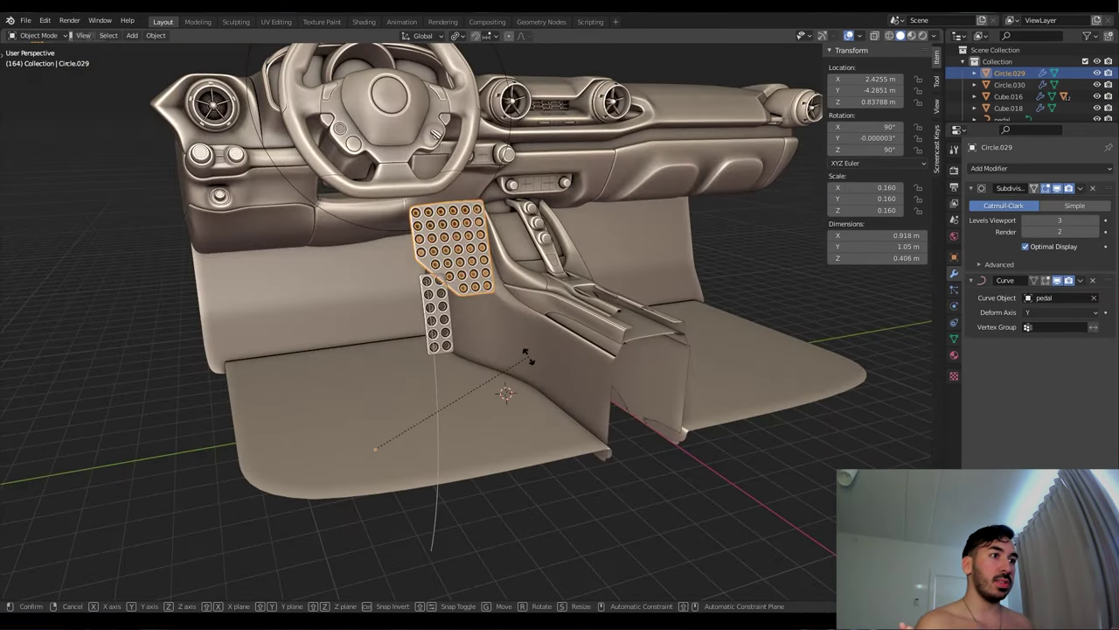
middle_drag(528, 360, 591, 341)
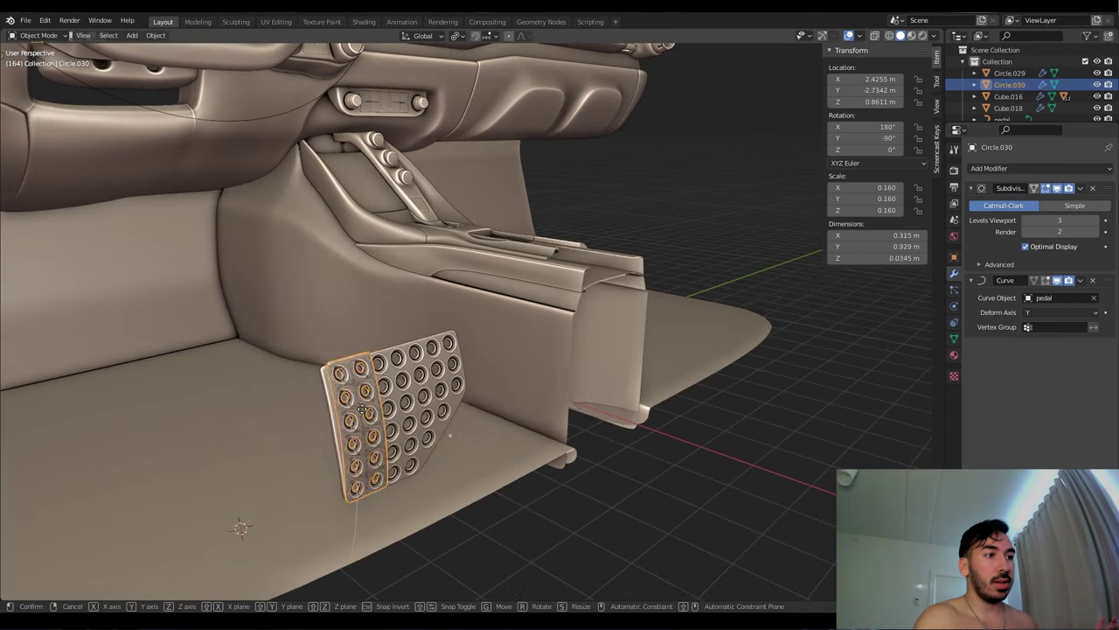
Move the narrow pedal plate into the driver's footwell and space it beside the large pedal along Y
click(365, 411)
key(g)
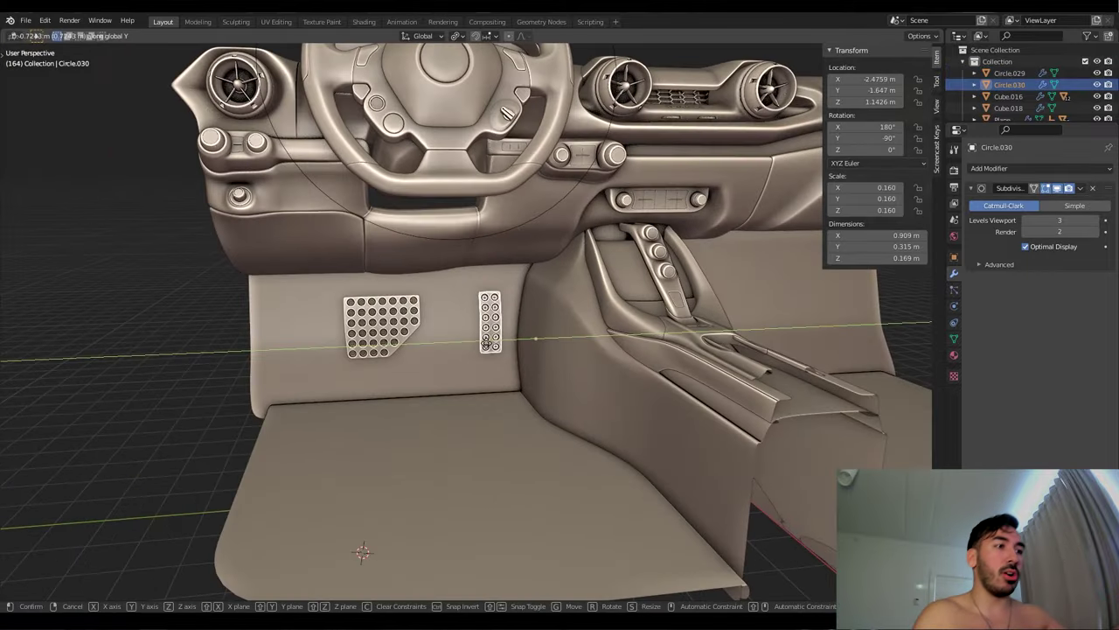
key(g)
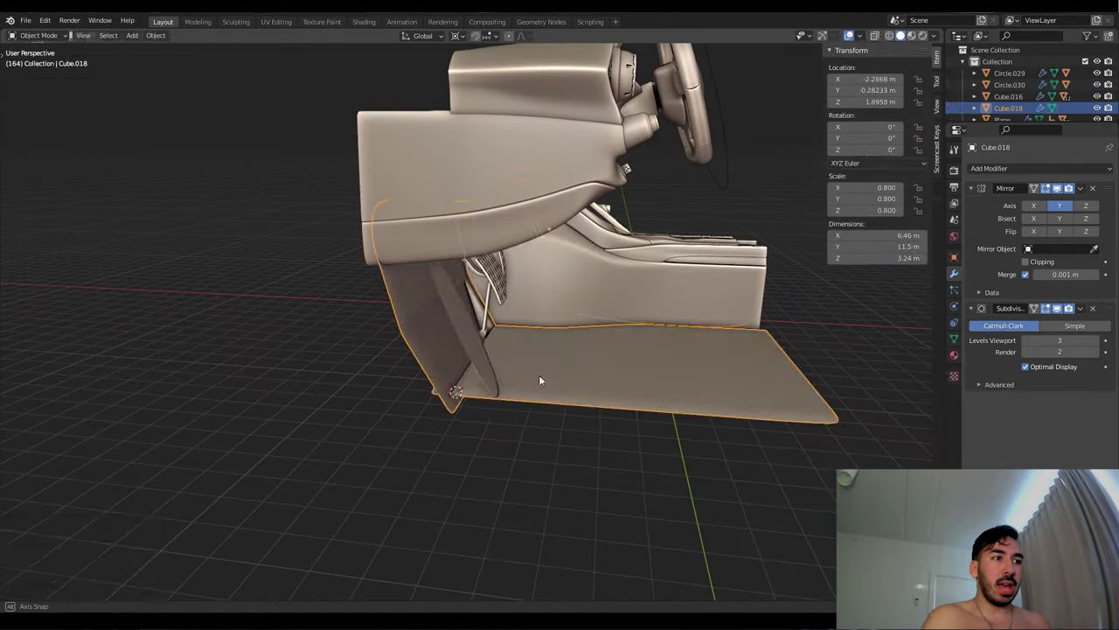
Build a square tile around an eight-sided circle and repeat it with an Array modifier of four copies along Y
key(e)
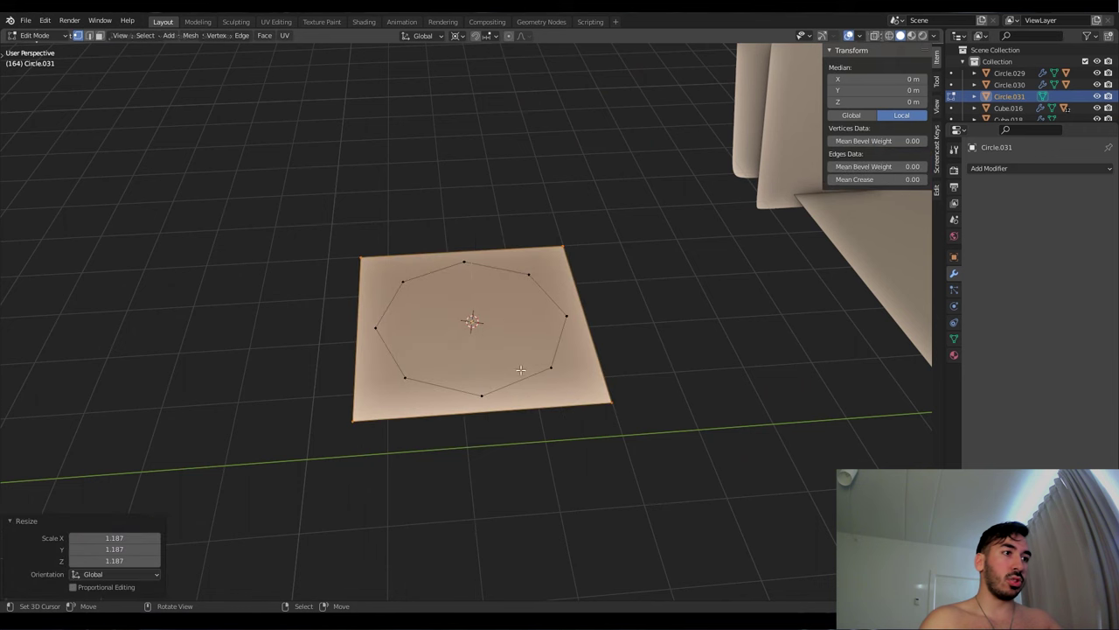
right_click(484, 325)
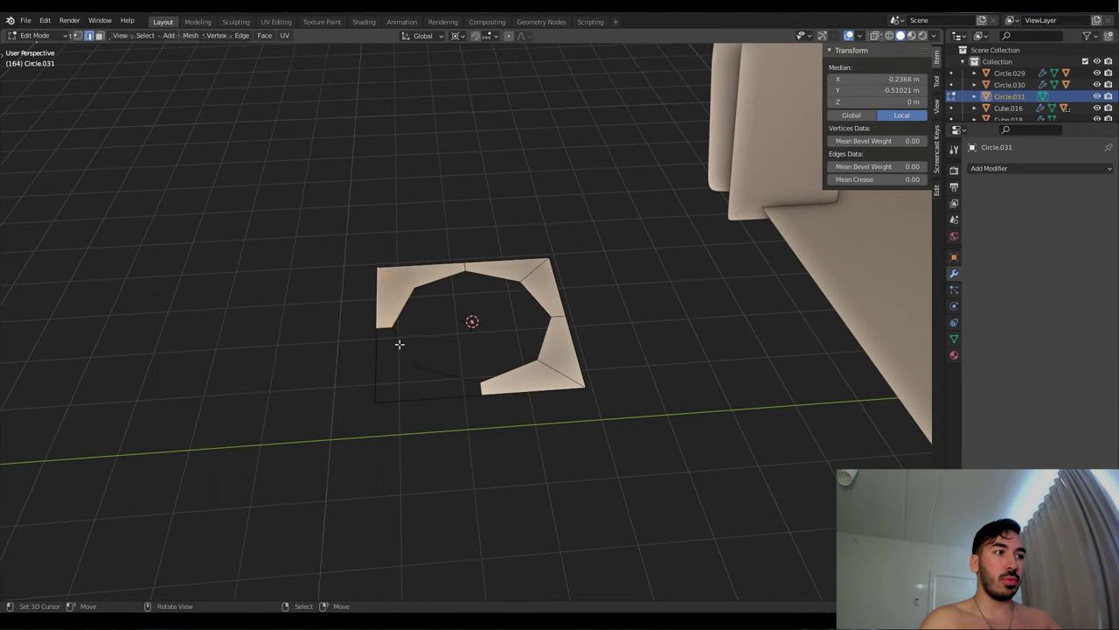
key(Tab)
click(989, 168)
click(803, 201)
Raise an eight-sided ring from the tile along Z and save the file
key(g)
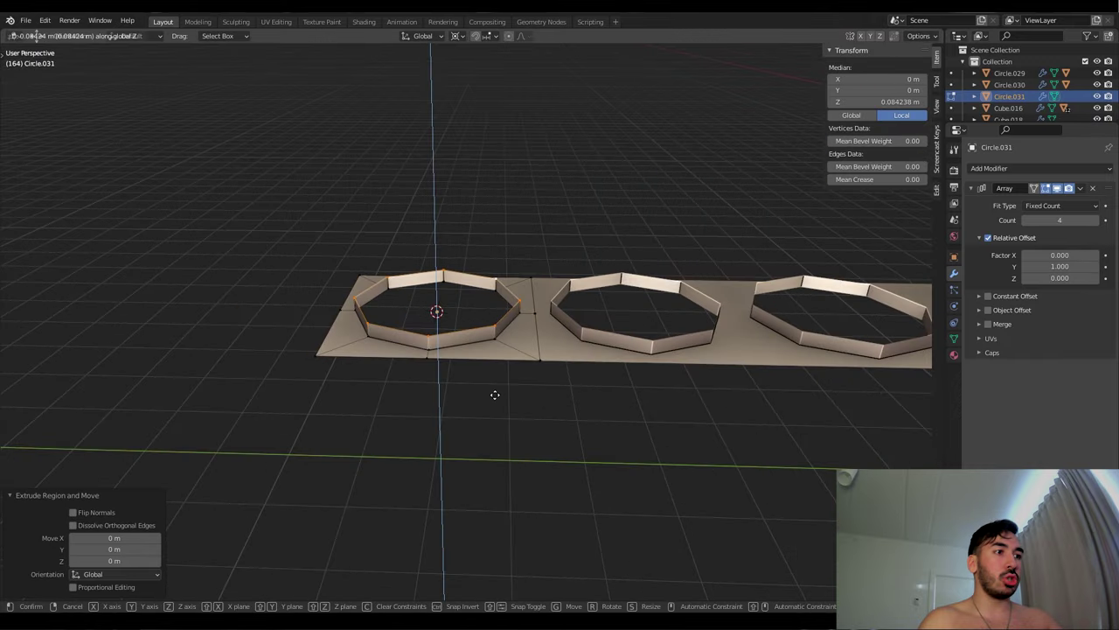
scroll(530, 425, up, 5)
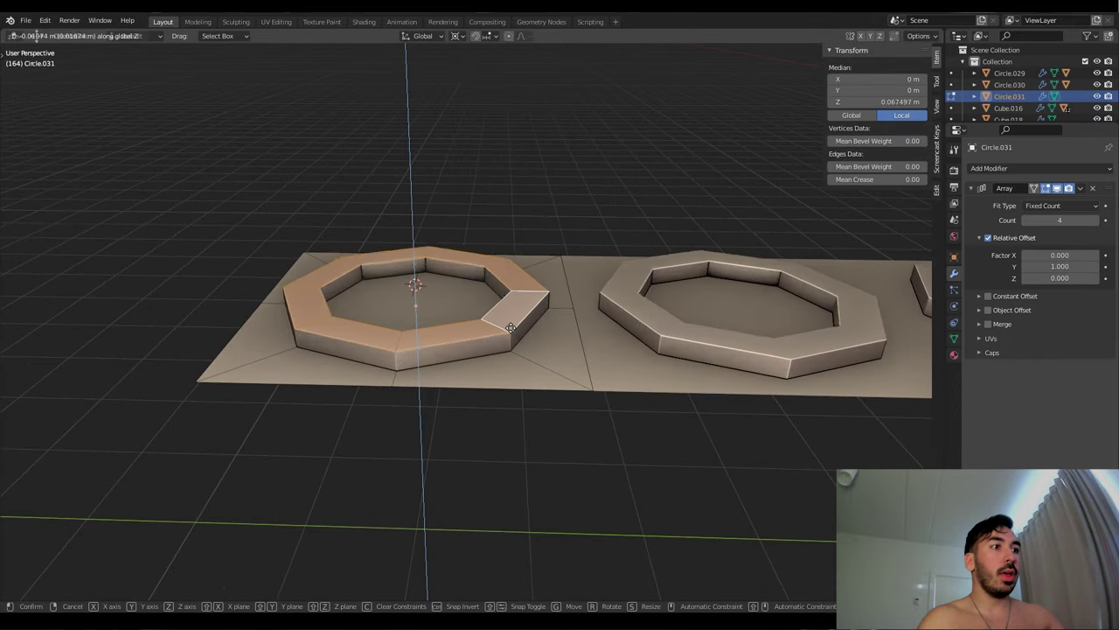
click(511, 327)
key(ctrl+s)
scroll(525, 385, down, 8)
middle_drag(533, 400, 424, 376)
scroll(424, 350, up, 6)
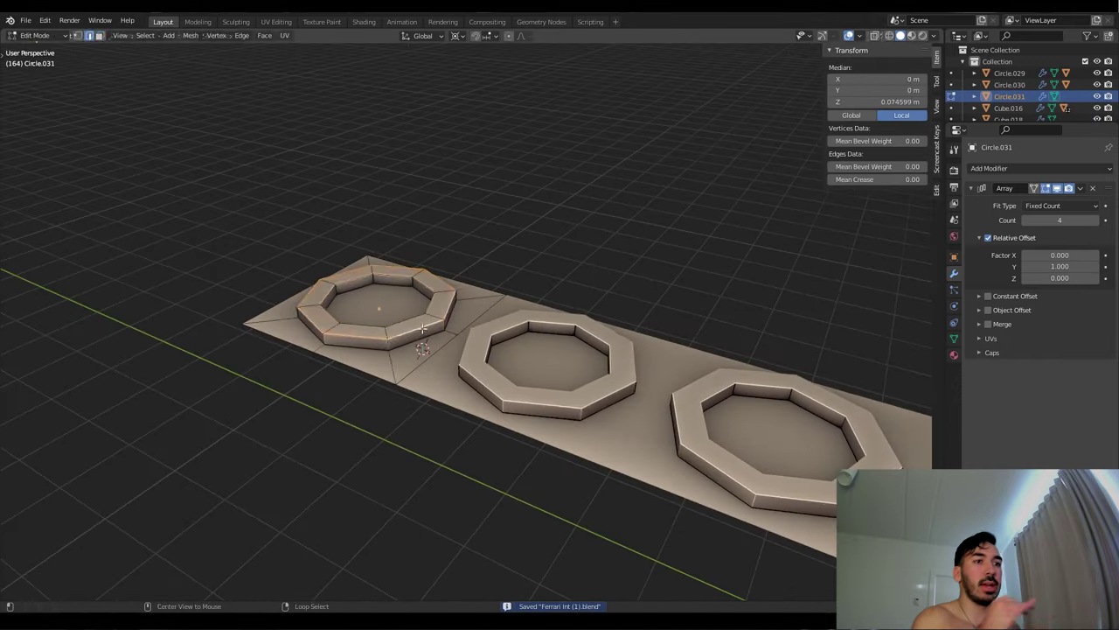
Add a Subdivision Surface modifier to the ring tiles and slide a supporting edge loop close to the ring's base
click(989, 168)
click(874, 418)
key(ctrl+r)
click(450, 333)
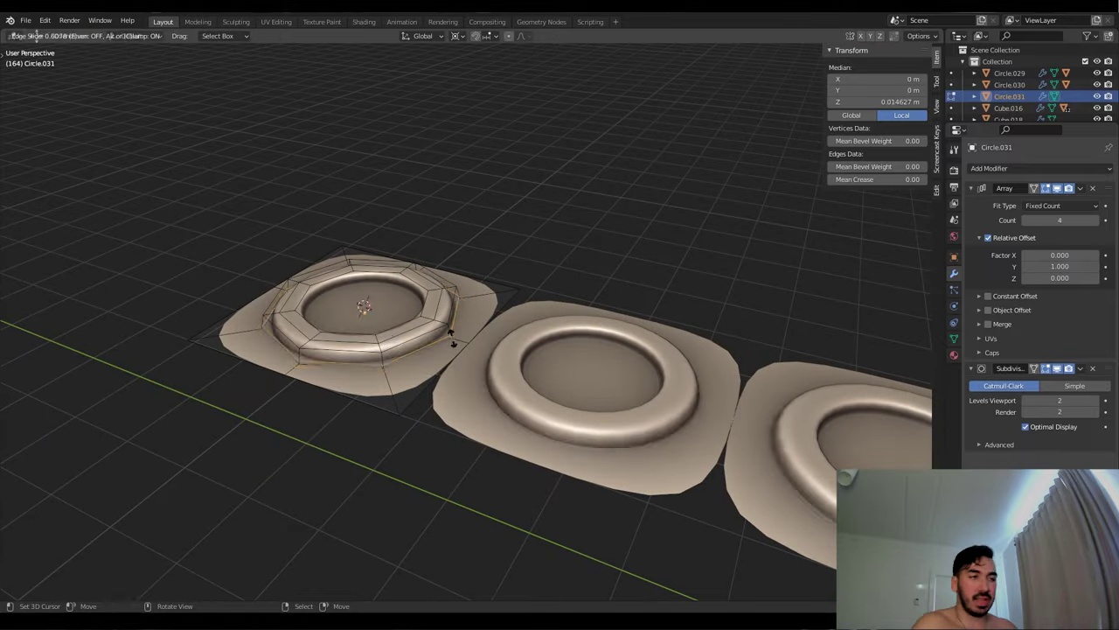
click(452, 343)
key(Tab)
scroll(455, 363, down, 6)
middle_drag(454, 362, 570, 380)
scroll(570, 380, up, 4)
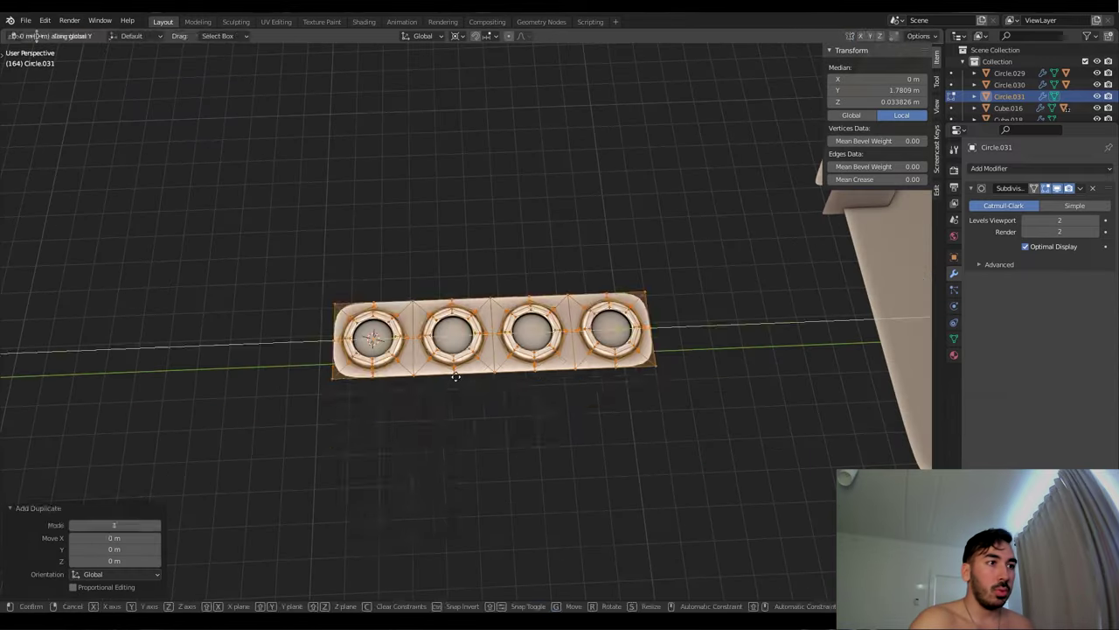
Duplicate the row of four ring tiles, offset the copy along Y and shift it along X into a staggered second row
click(455, 411)
key(g)
key(x)
click(524, 393)
scroll(570, 354, up, 2)
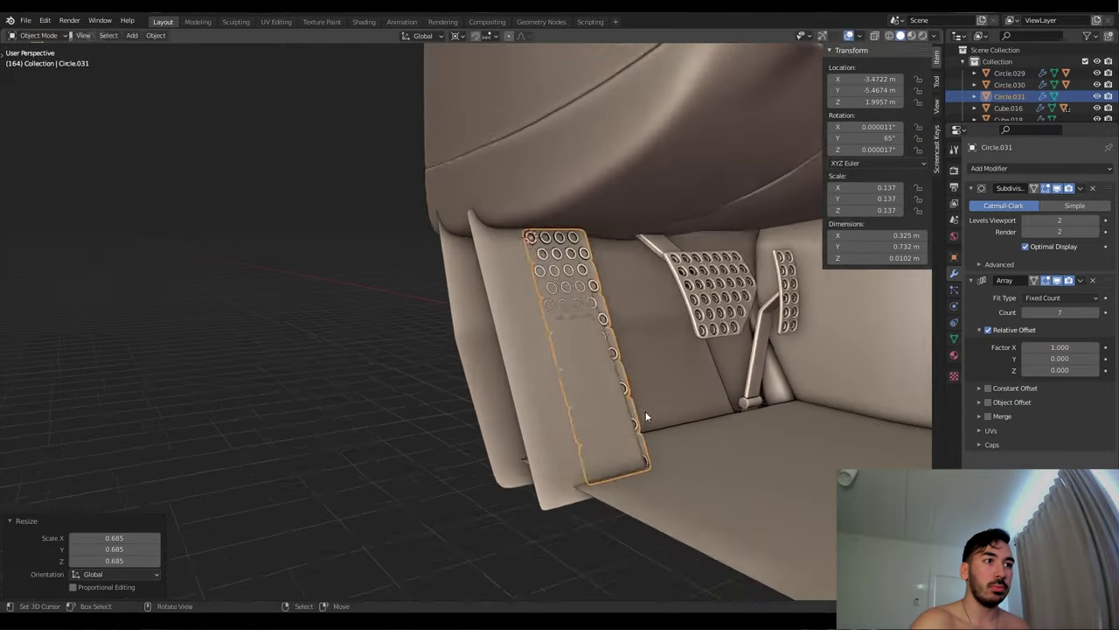
Scale the ringed strip, tilt it -0.841° about Y and position it on the footrest beside the pedals
scroll(644, 417, up, 1)
key(s)
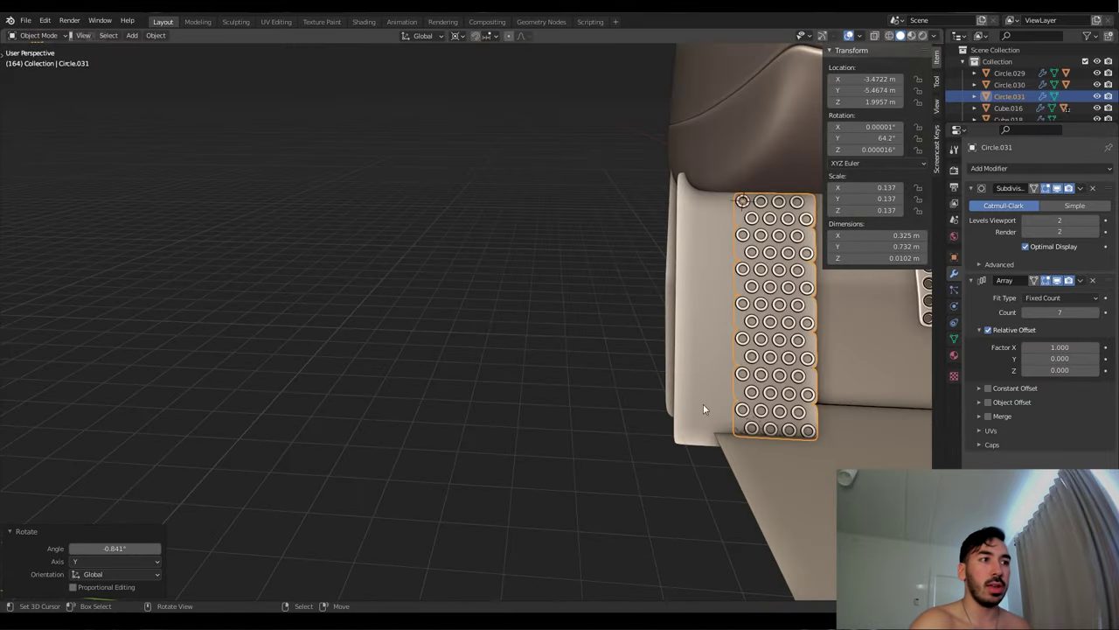
key(g)
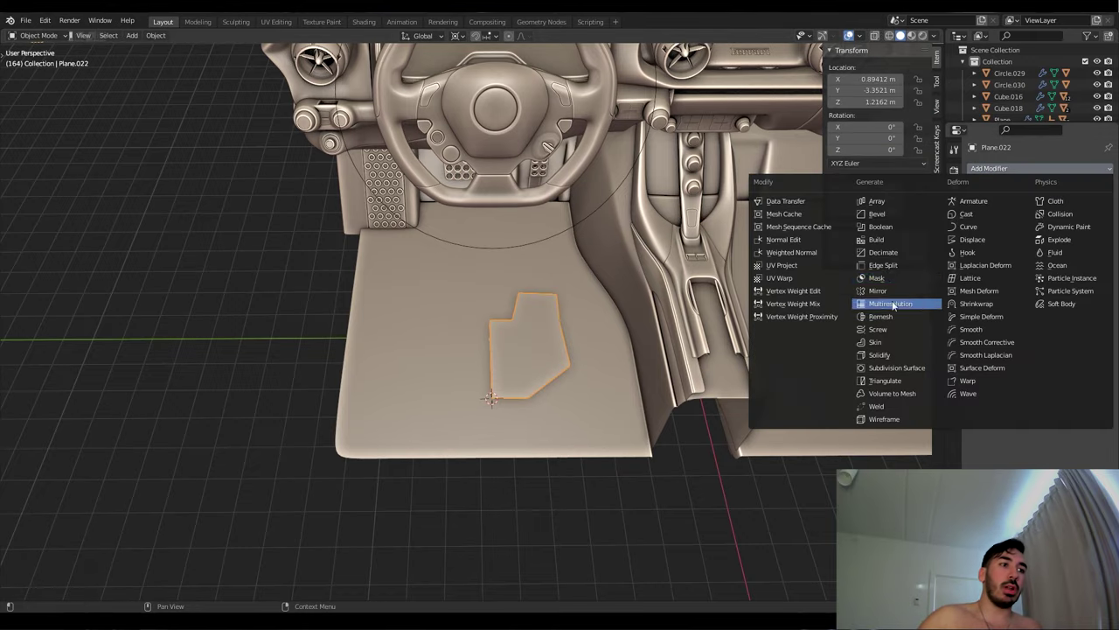
Add a Y-axis Mirror and a level 3 Subdivision Surface modifier to the flat outline above the driver's floor and adjust its points
click(875, 304)
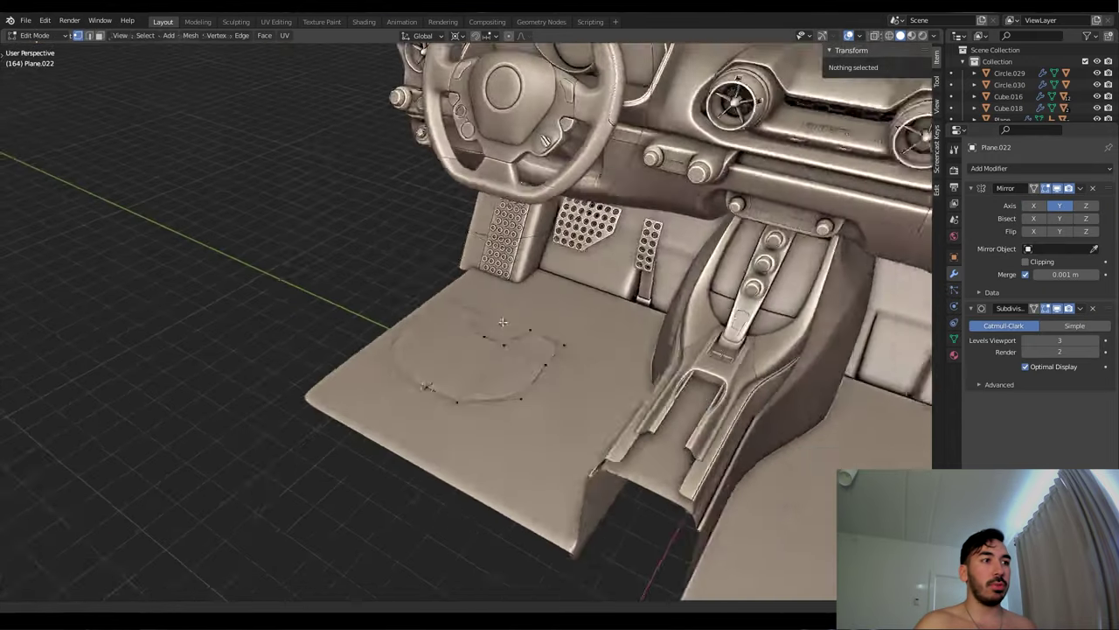
key(g)
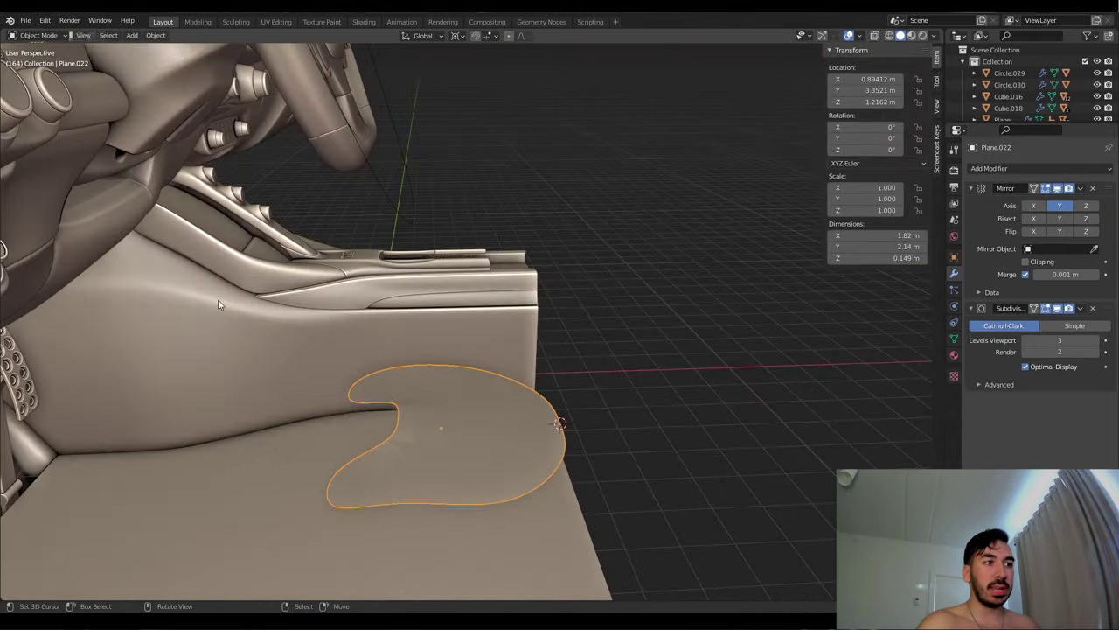
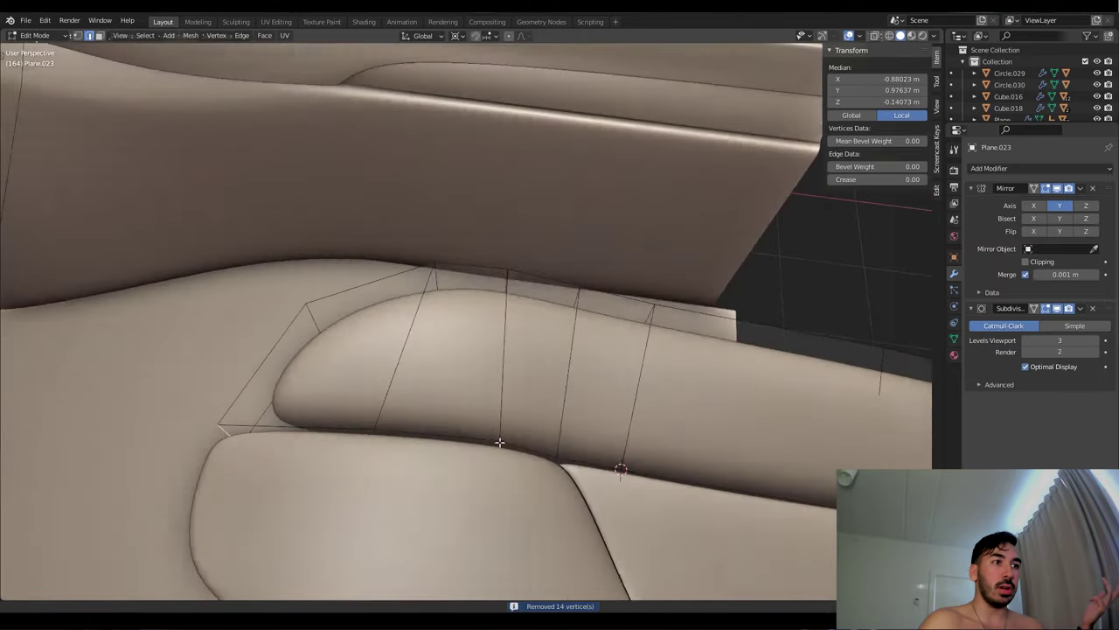
Move the corner vertices of the seat's side bolster in top view to line up with the cushion's edge
key(alt+z)
key(alt+z)
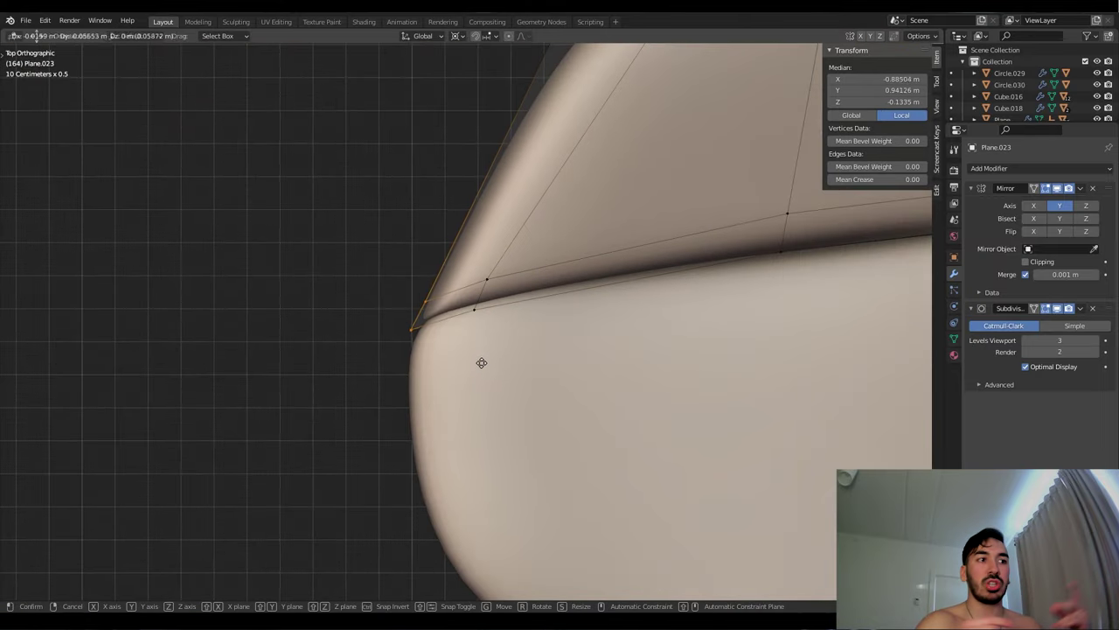
click(481, 300)
key(alt+z)
key(alt+a)
key(alt+z)
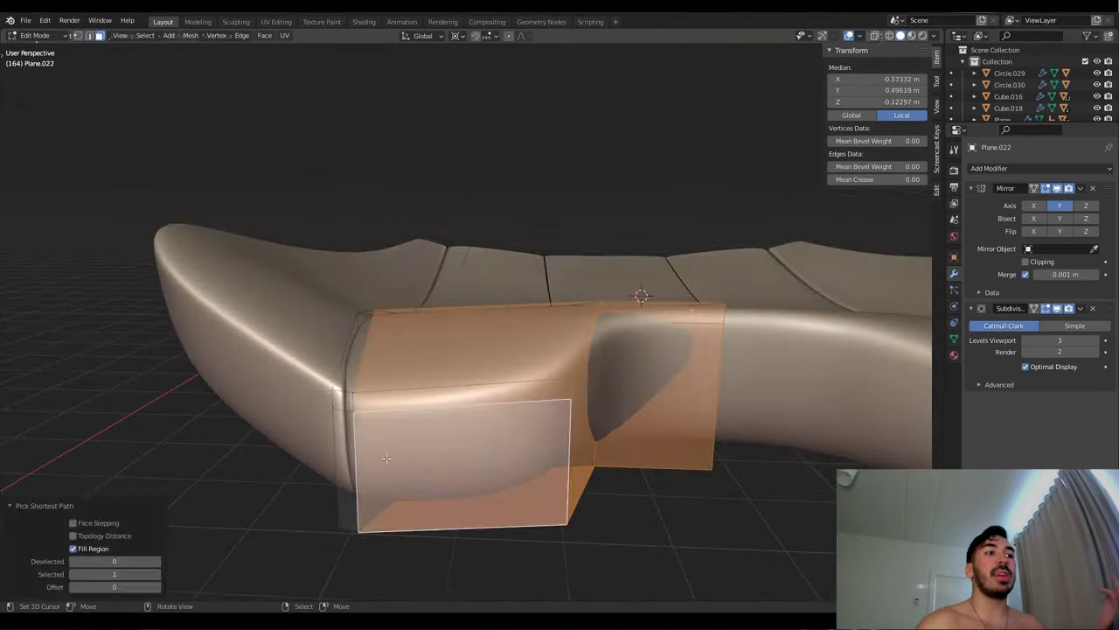
Duplicate the selected front side faces of the seat cushion and offset the copy along its normals
key(alt+z)
key(alt+z)
key(g)
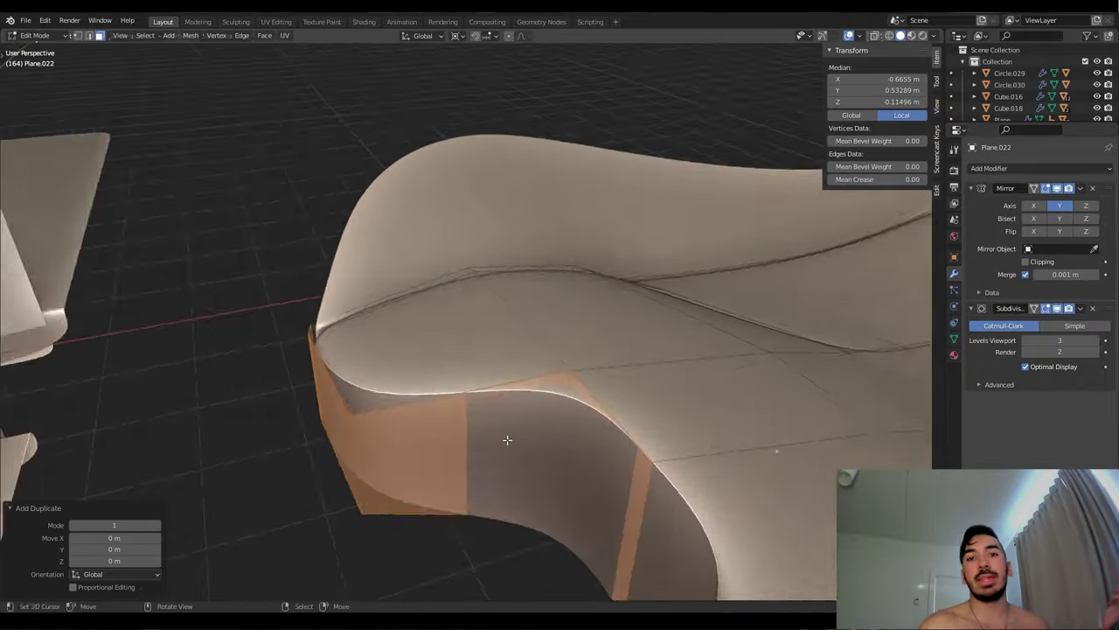
key(alt+s)
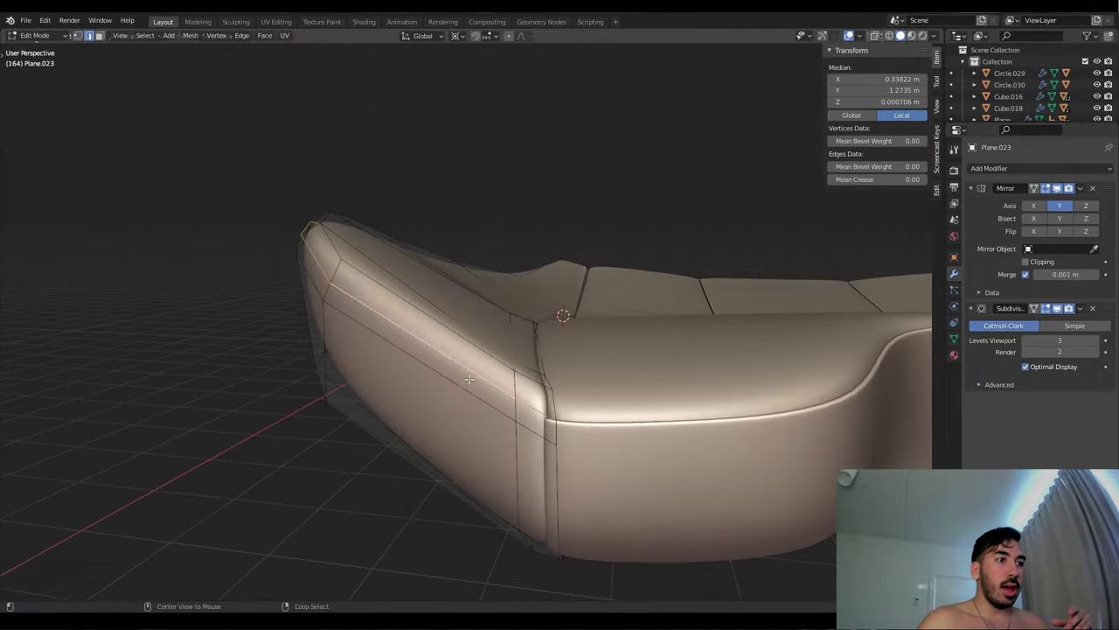
middle_drag(469, 378, 522, 435)
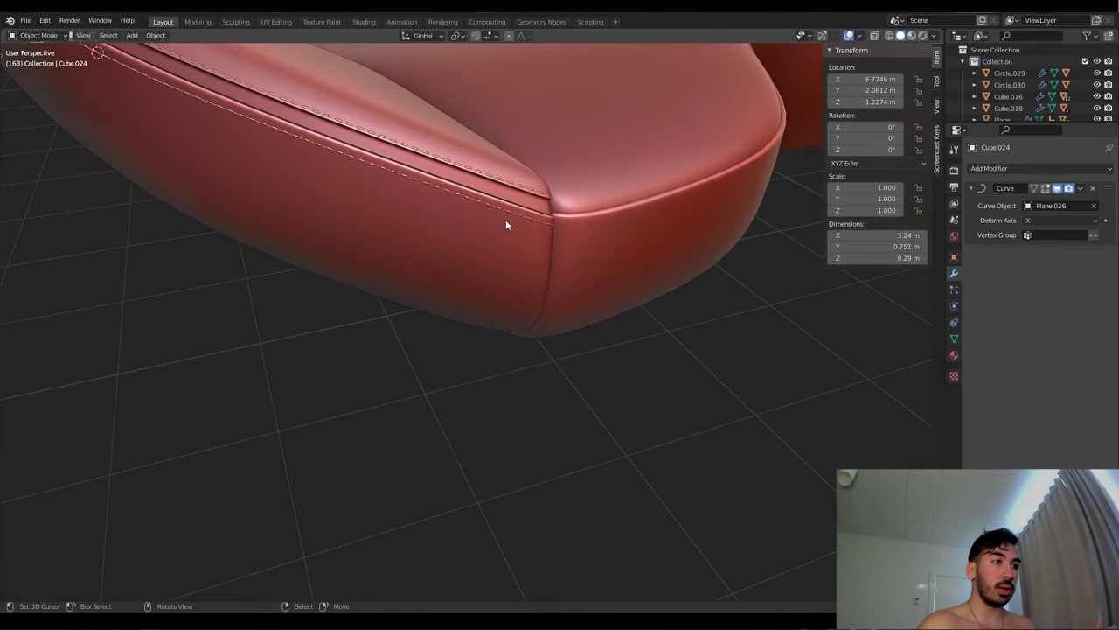
Move the selected vertices of the smooth base block beneath the driver's seat to refine its side profile
scroll(507, 220, up, 3)
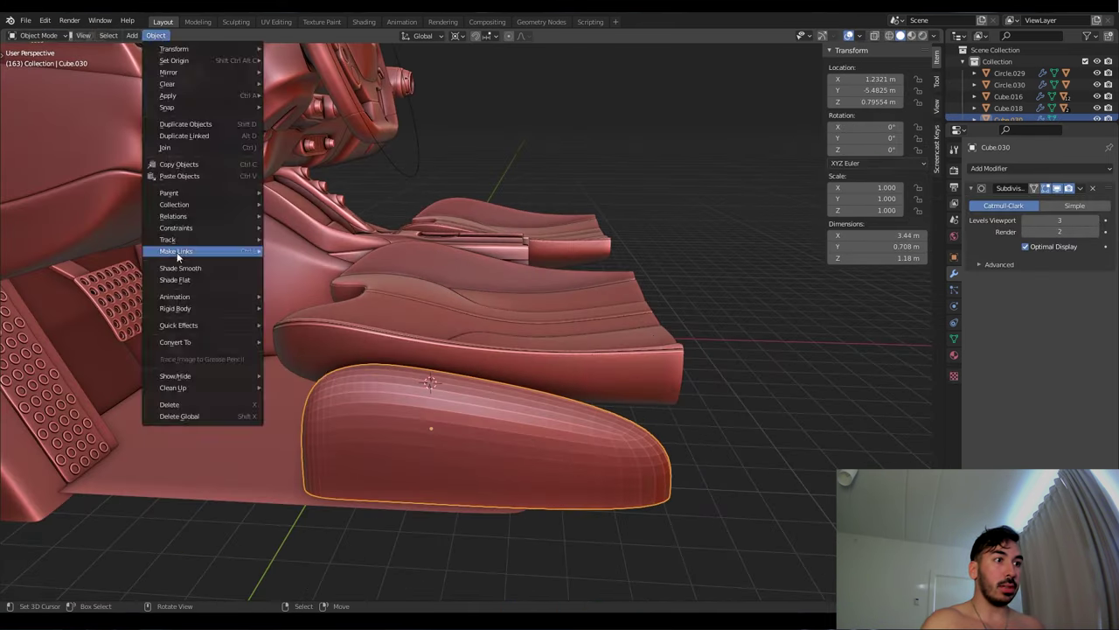
mouse_move(411, 385)
middle_down()
mouse_move(441, 400)
mouse_move(703, 424)
mouse_move(362, 444)
mouse_move(477, 406)
mouse_move(401, 439)
mouse_move(474, 401)
middle_up()
key(Tab)
click(742, 447)
key(Tab)
key(Tab)
key(g)
click(478, 406)
key(shift+z)
key(shift+z)
key(Tab)
key(Tab)
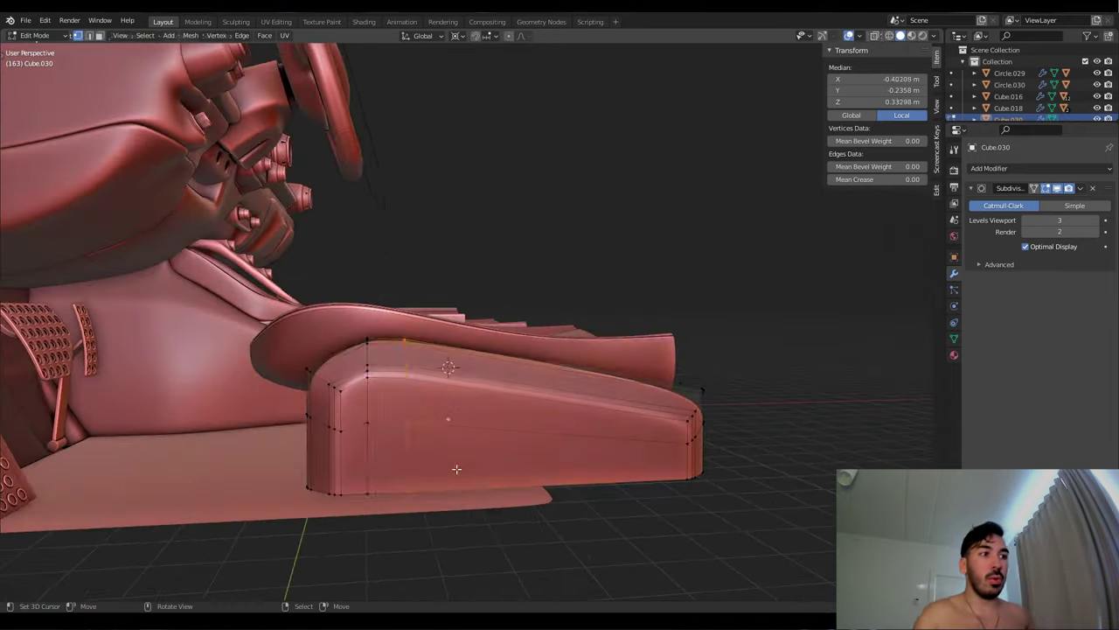
Slide the vertical edge loop along the side of the seat base
key(a)
key(m)
alt+click(473, 401)
key(g)
key(g)
click(240, 371)
key(shift+z)
key(shift+z)
key(shift+z)
key(shift+z)
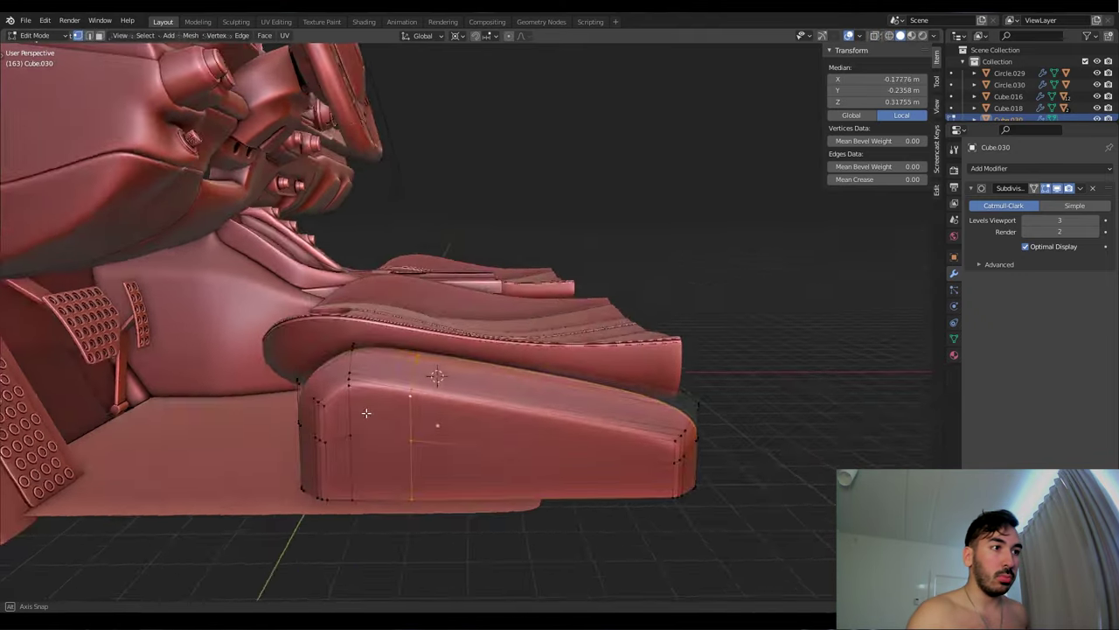
Select the edge loop toward the seat base's rear and scale it along Z
alt+click(571, 426)
middle_drag(524, 434, 613, 422)
ctrl+click(613, 423)
key(s)
key(z)
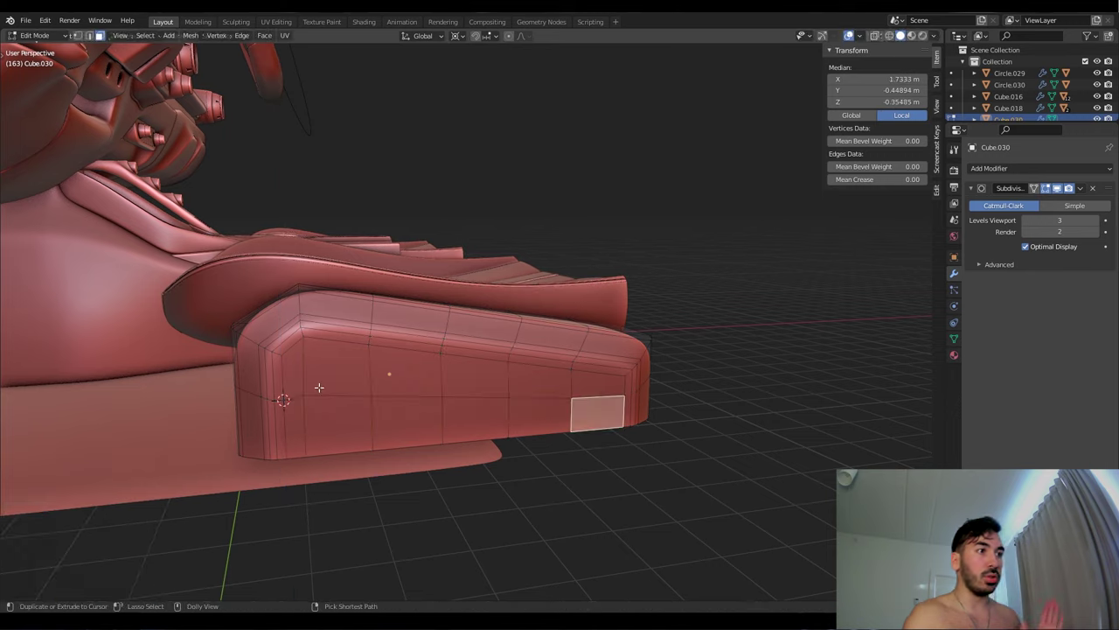
Select the block of faces across the seat base's flat side and shape them into a separate panel with a grooved border
ctrl+shift+click(319, 387)
key(shift+z)
key(shift+z)
key(alt+a)
middle_drag(492, 482, 362, 337)
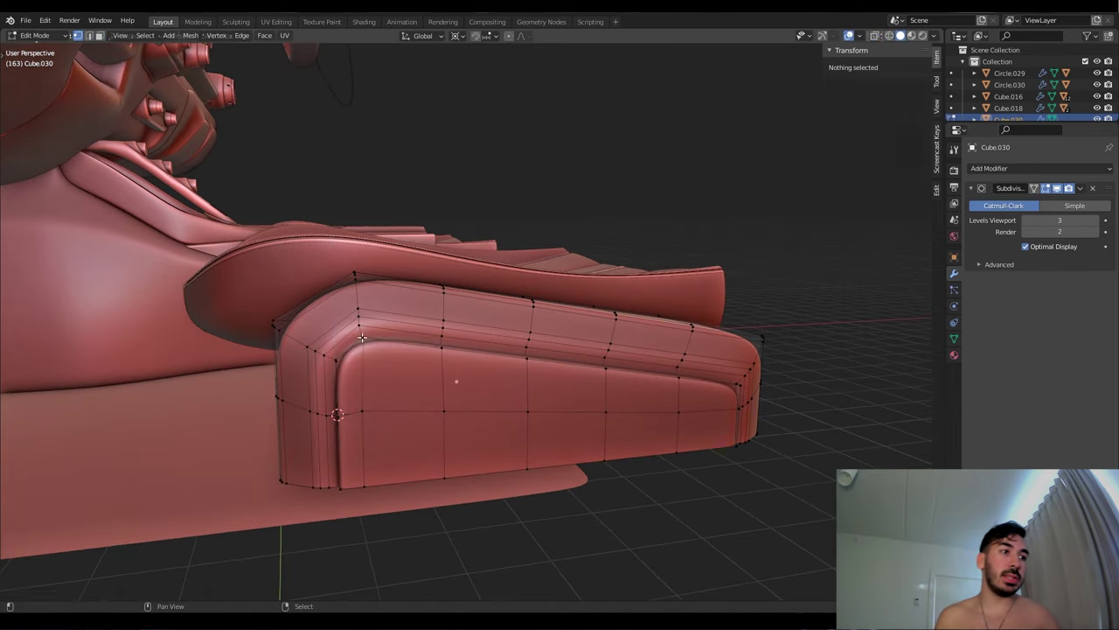
Build a small cylindrical knob from a circle on the seat base's side panel, recalculate its normals and add a level 2 Subdivision Surface
click(391, 459)
key(Tab)
middle_drag(391, 459, 402, 376)
key(shift+a)
click(512, 400)
drag(131, 463, 109, 464)
key(Tab)
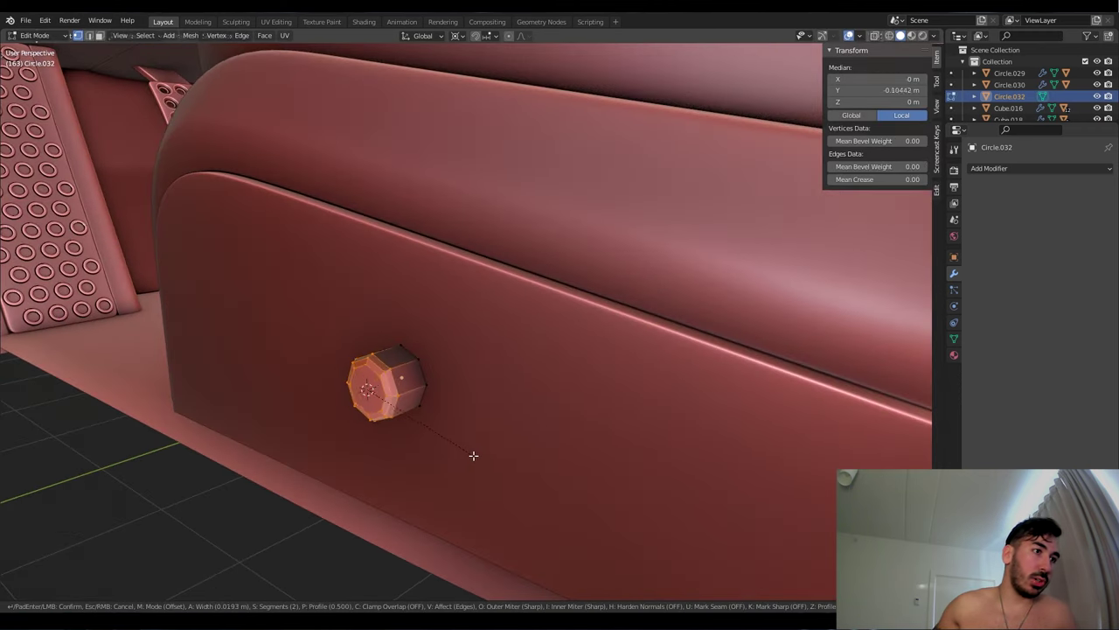
key(shift+n)
key(ctrl+2)
key(Tab)
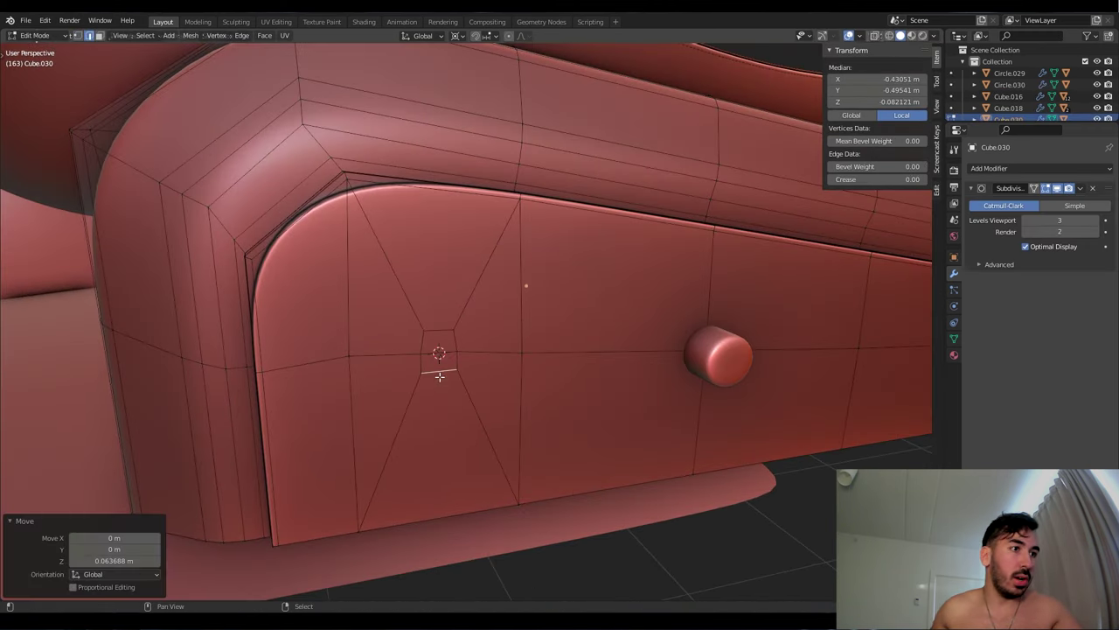
Select the vertices of the small inset square in the side panel and scale them along X
scroll(439, 376, up, 3)
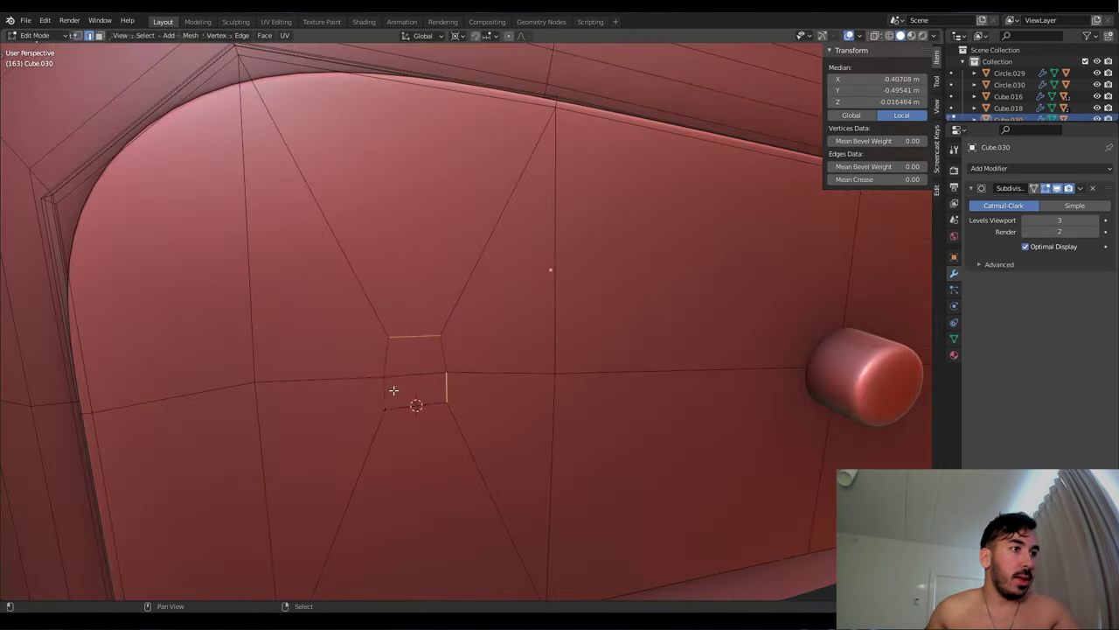
right_click(415, 398)
click(519, 267)
key(s)
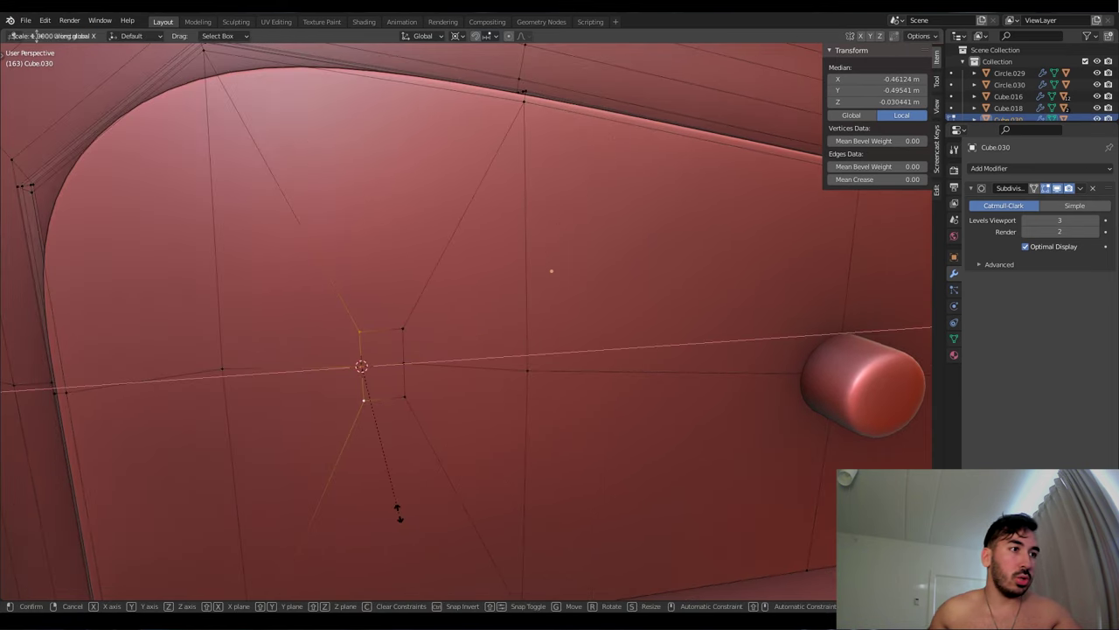
Extrude the small inset face of the side panel inward as an opening and add a loop cut to it
key(3)
scroll(363, 400, up, 3)
key(e)
click(507, 375)
middle_drag(508, 375, 548, 373)
key(ctrl+r)
click(548, 374)
scroll(548, 373, down, 8)
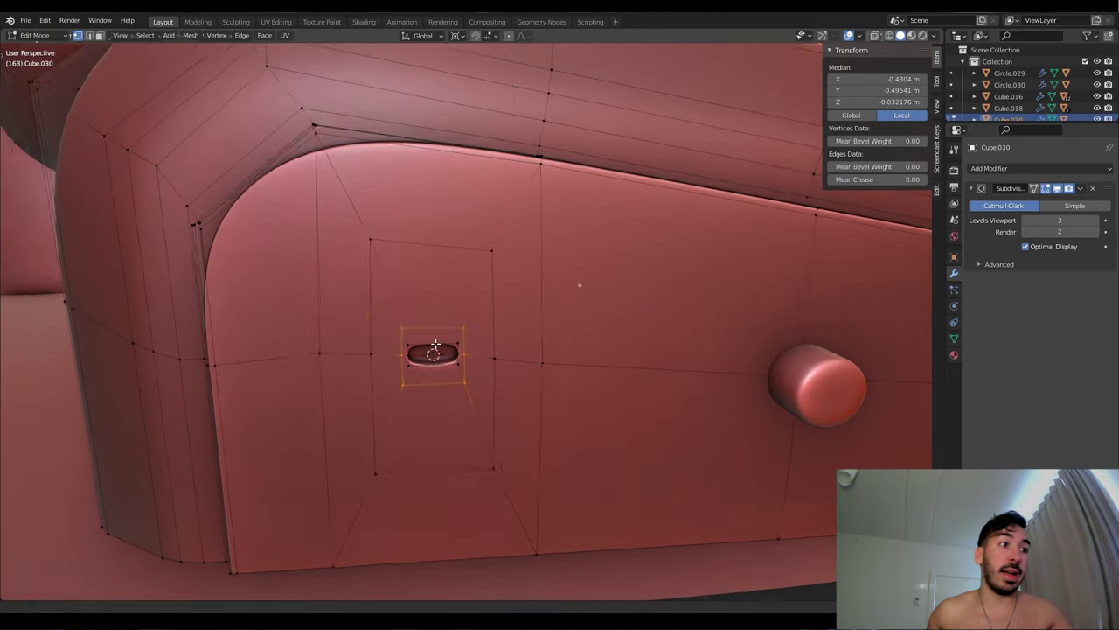
Select and rework the edges connecting the side panel's opening to the circle placed at its centre
right_click(435, 347)
click(474, 314)
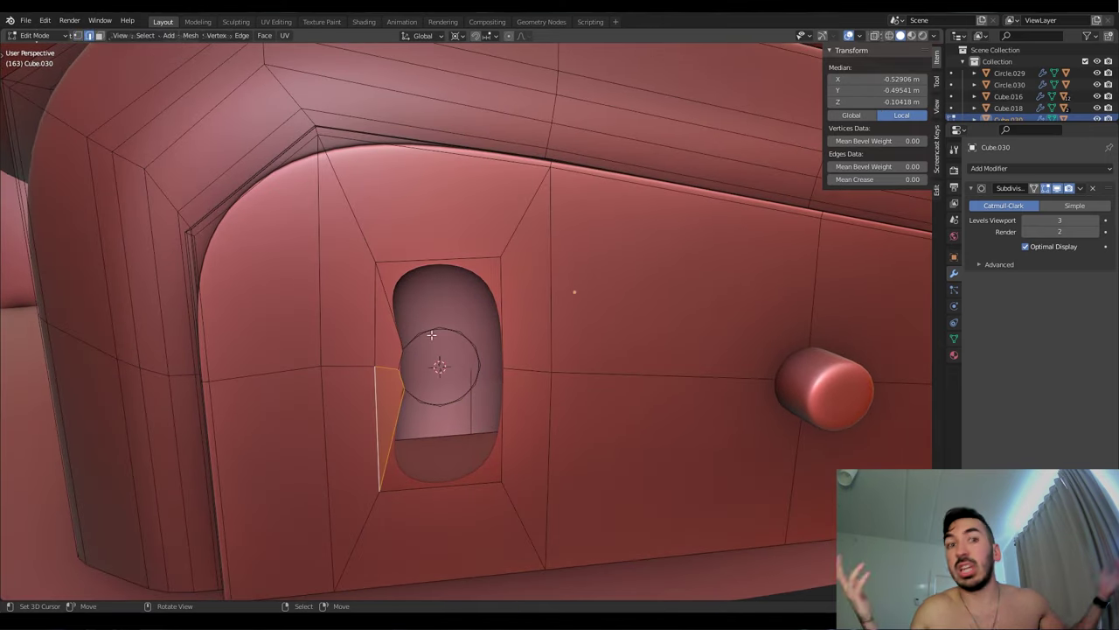
middle_drag(431, 334, 464, 385)
key(1)
key(2)
click(378, 411)
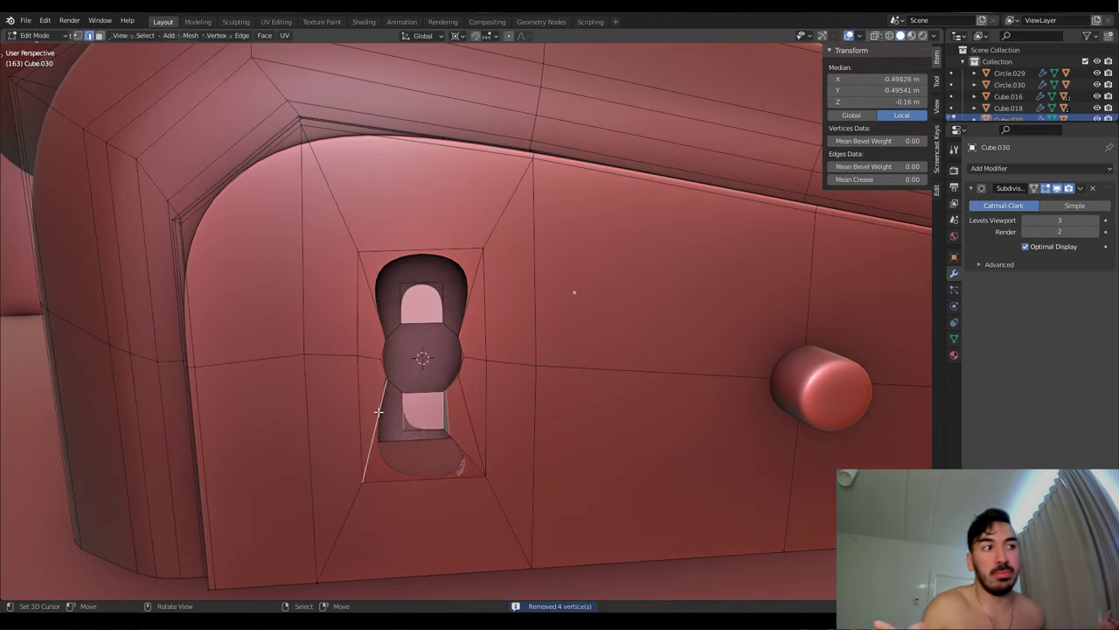
Scale the edges framing the side panel's opening along Z to even out the surrounding mesh
key(s)
key(z)
click(458, 350)
middle_drag(458, 350, 550, 446)
key(s)
key(z)
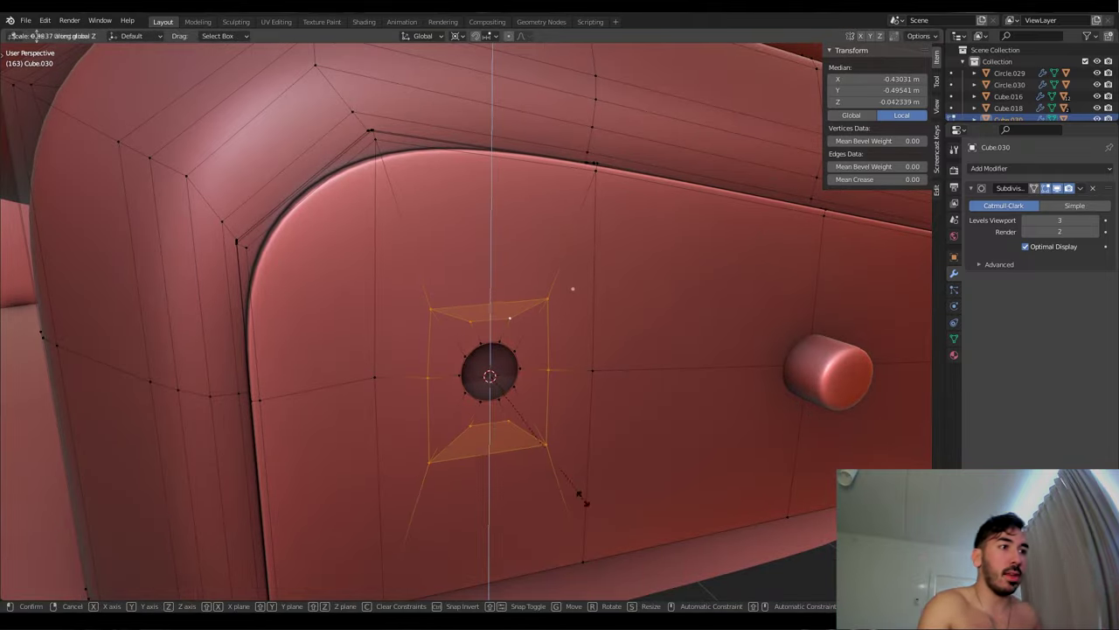
click(560, 434)
scroll(425, 393, up, 4)
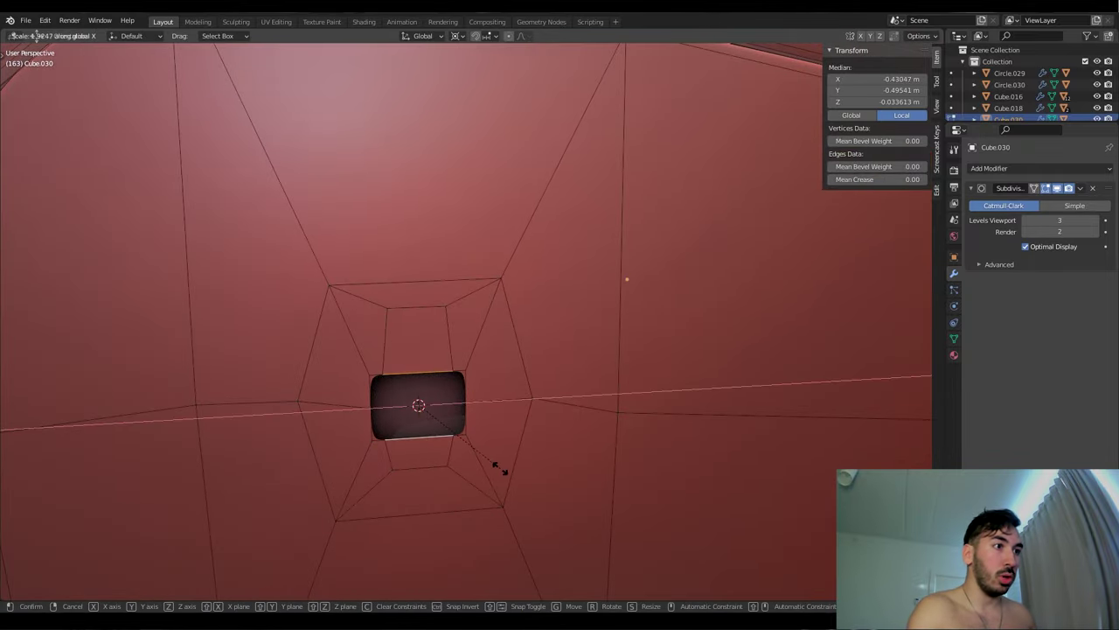
right_click(499, 469)
middle_drag(499, 470, 577, 463)
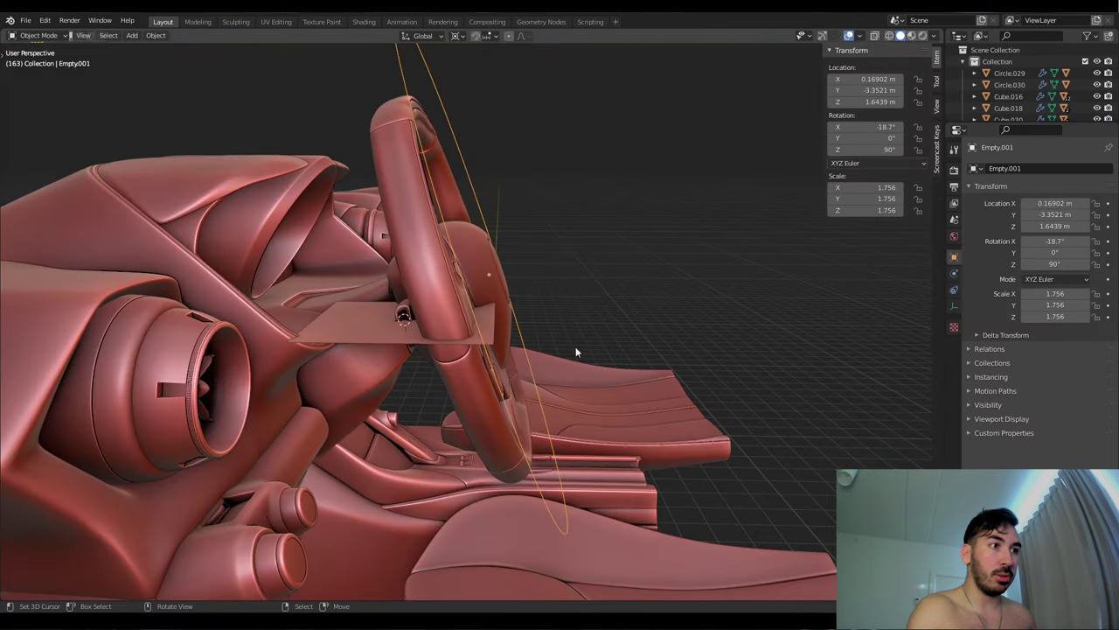
Copy the steering wheel empty's X rotation and set the small plane's Y rotation to -18.7146°
middle_drag(568, 227, 538, 254)
click(606, 311)
click(606, 312)
key(KP_Decimal)
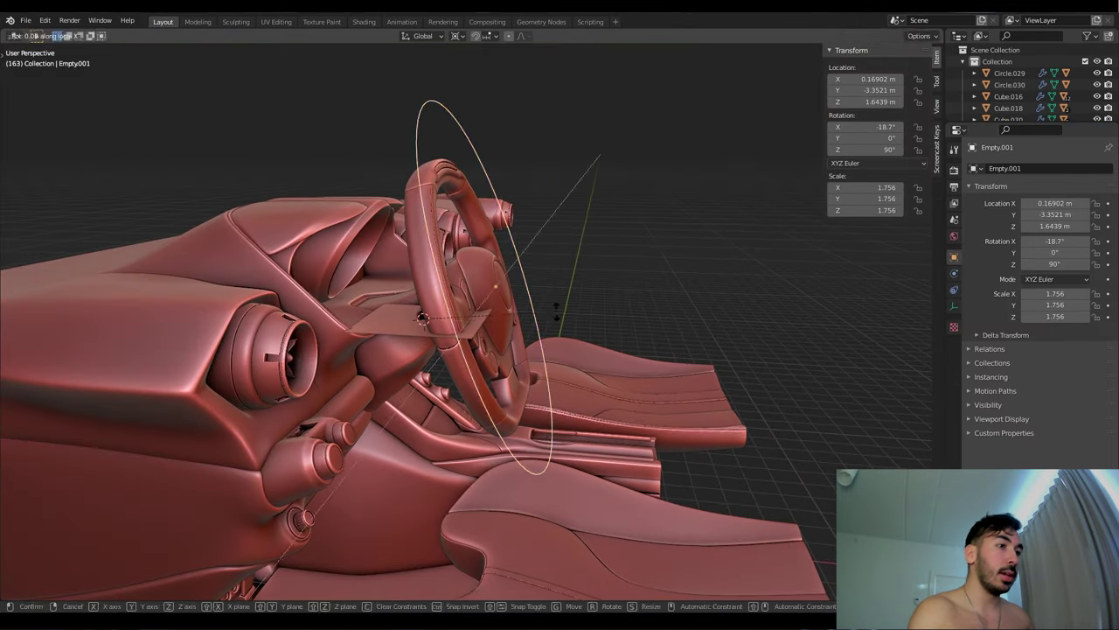
double_click(861, 127)
key(ctrl+c)
click(419, 325)
double_click(862, 138)
key(ctrl+v)
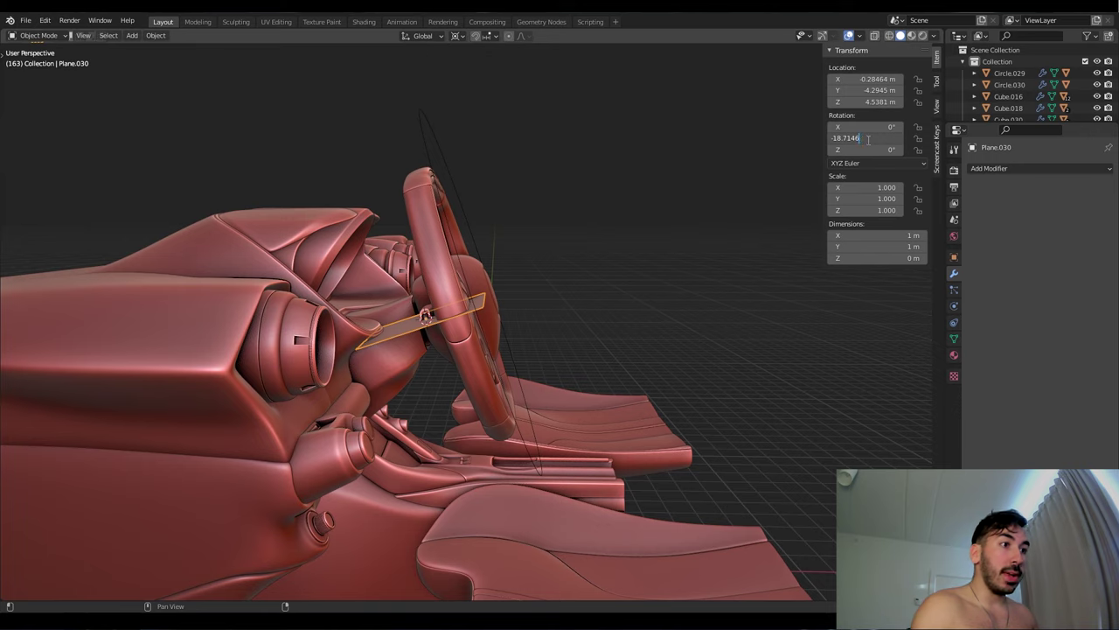
key(Return)
Slide the selected geometry of the small plane behind the steering wheel to adjust its size
middle_drag(545, 312, 459, 406)
key(KP_Decimal)
key(Tab)
key(g)
key(g)
click(575, 368)
key(Tab)
key(Tab)
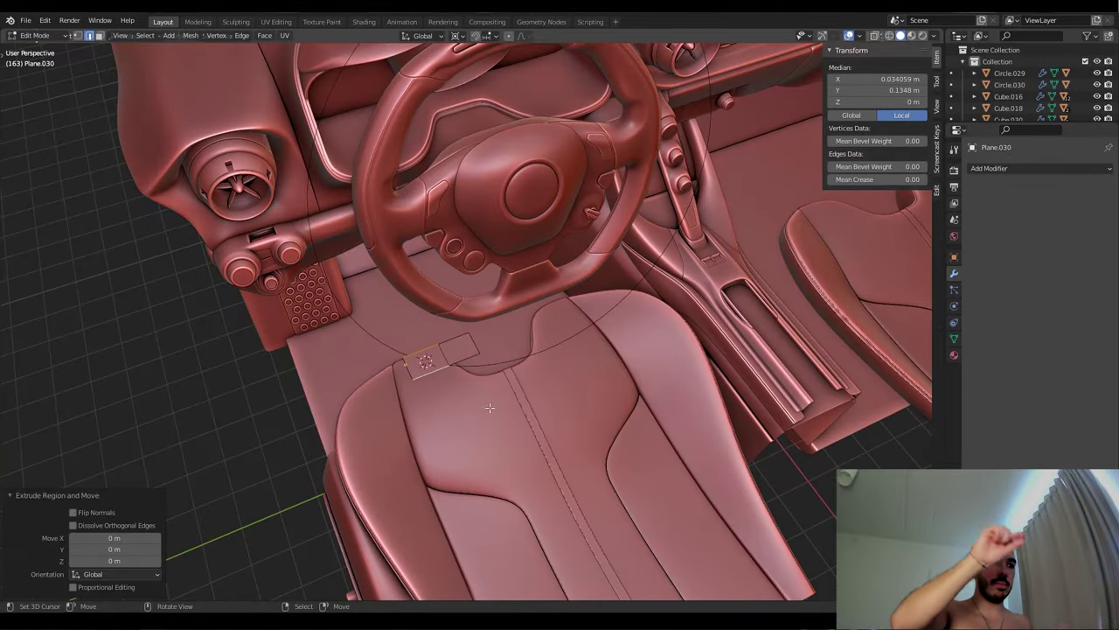
Extrude further sections from the flat plane to lay out the shift paddle's curved outline
middle_drag(522, 324, 457, 397)
key(1)
click(458, 398)
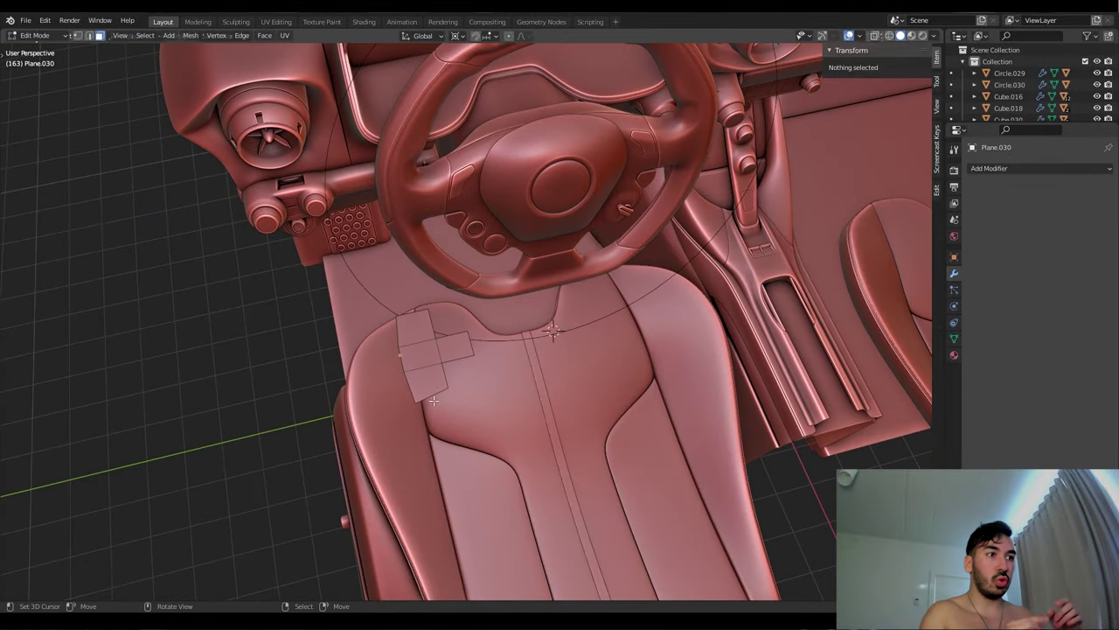
click(434, 400)
key(e)
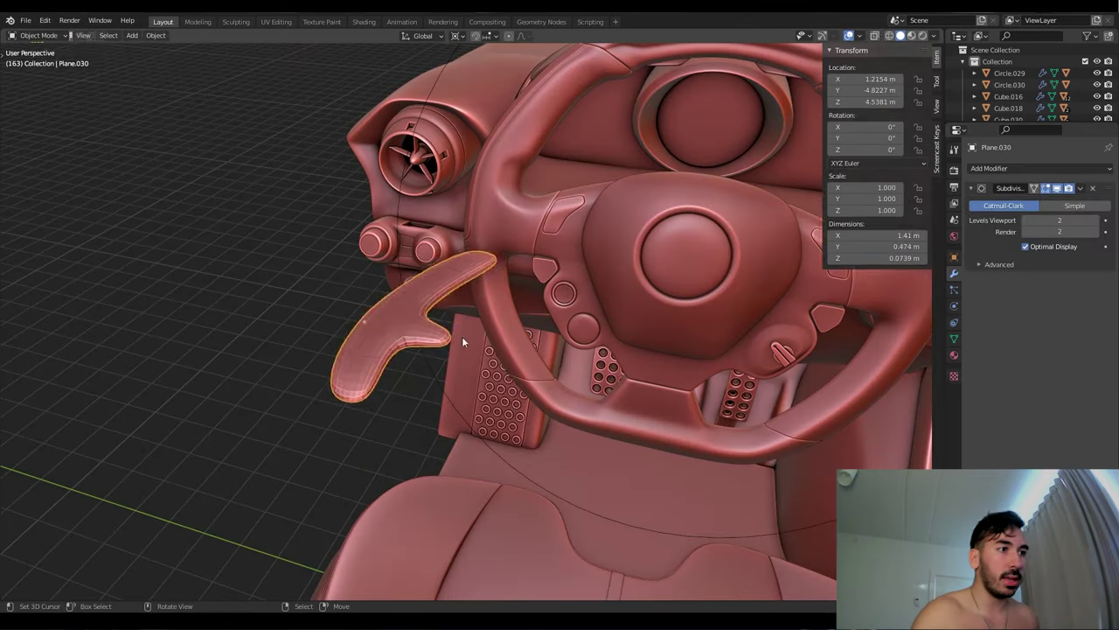
Shade the shift paddle smooth and add a loop cut across its mesh
click(156, 35)
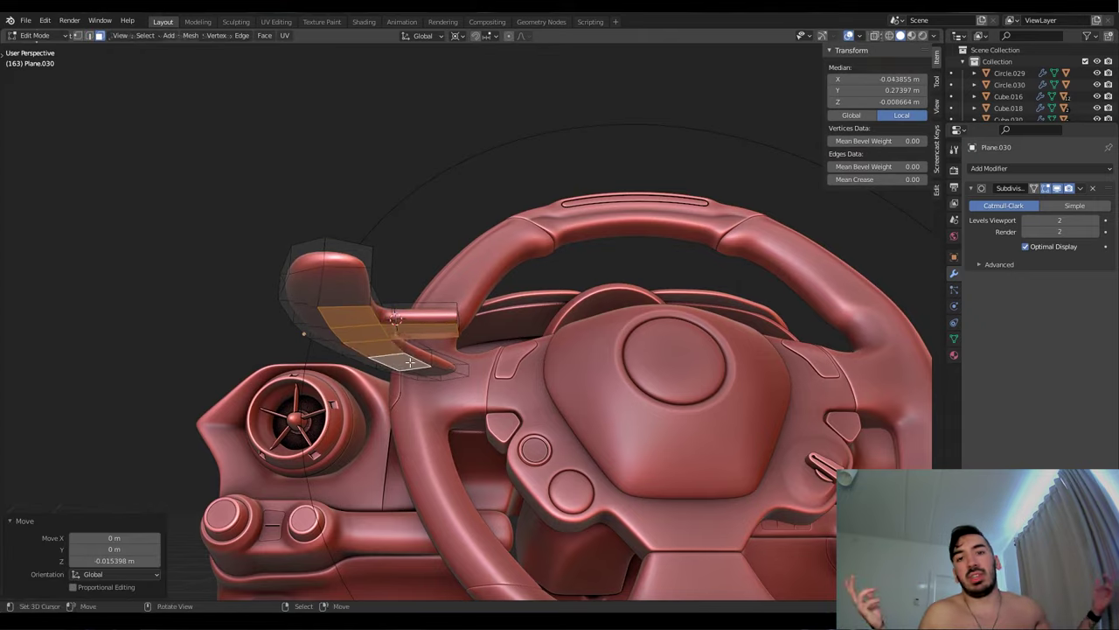
key(ctrl+r)
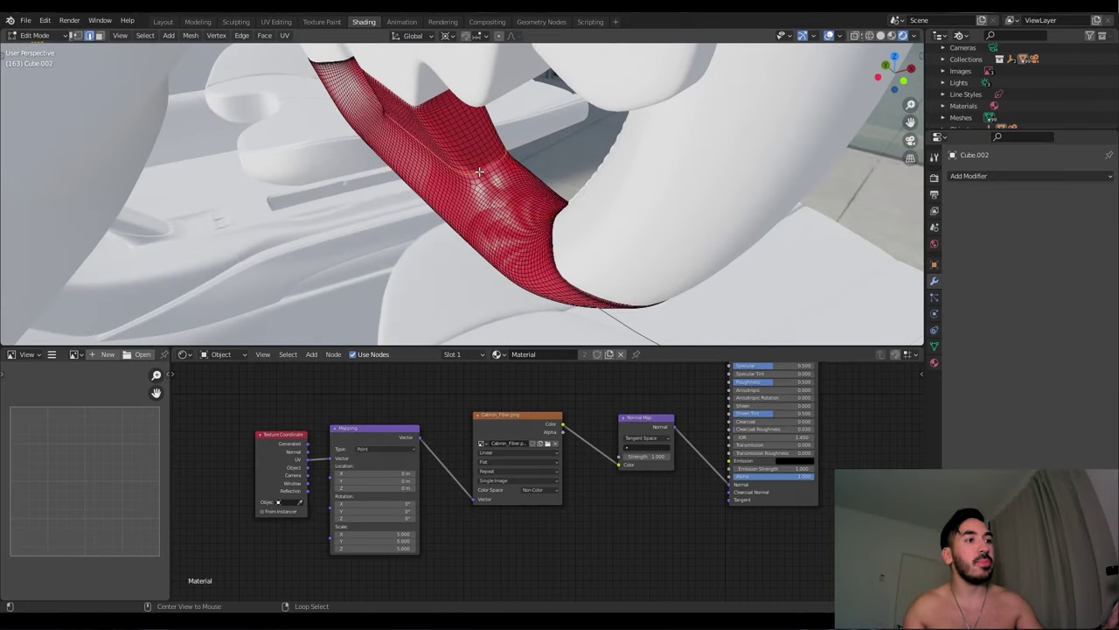
Mark a seam along the lower steering wheel trim's edge and unwrap the whole piece
key(ctrl+e)
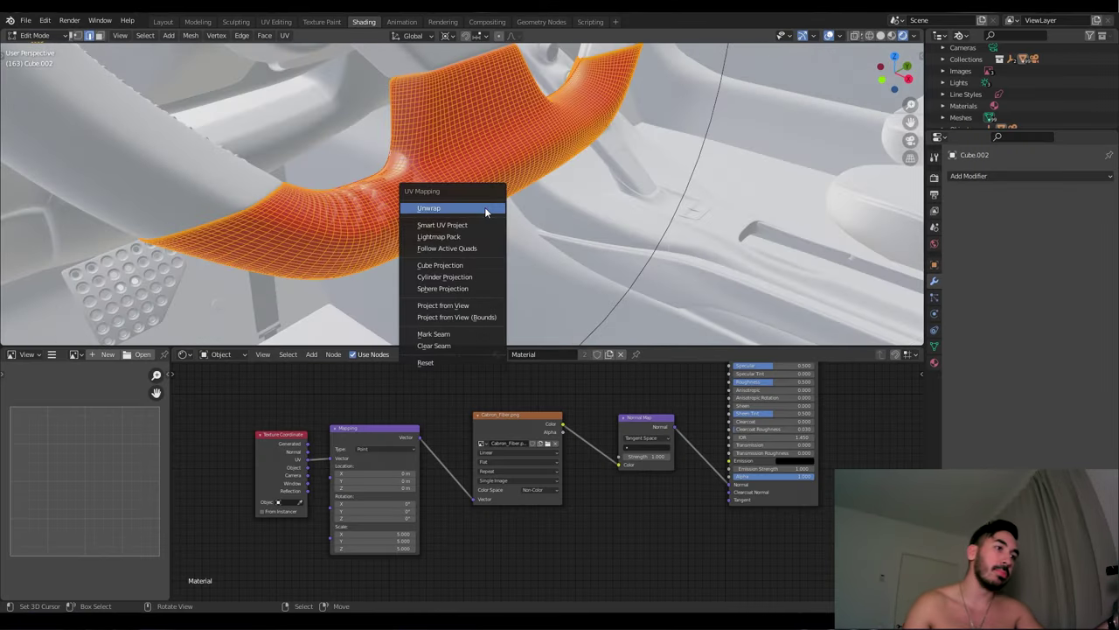
click(438, 207)
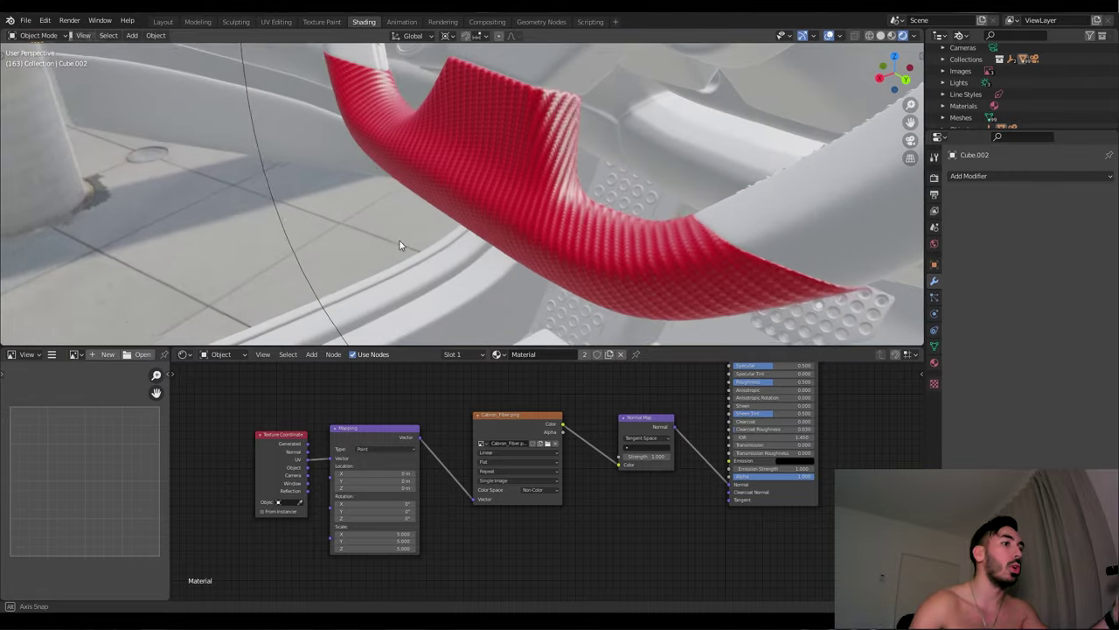
Set the carbon-fiber texture's Mapping scale to 3 and save the file
double_click(376, 534)
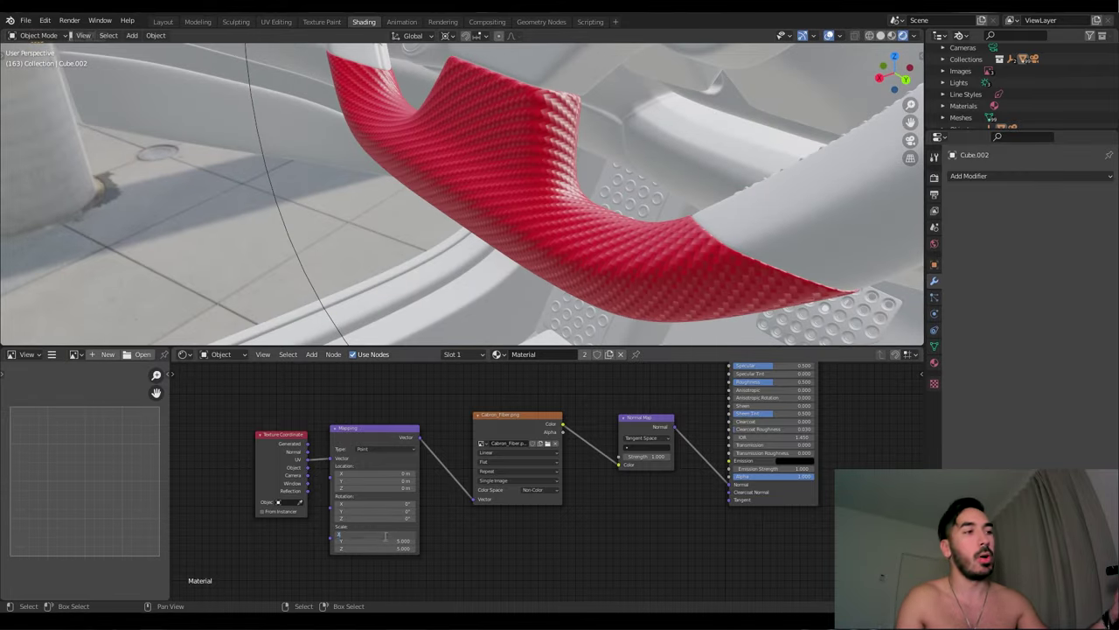
text(3)
key(Return)
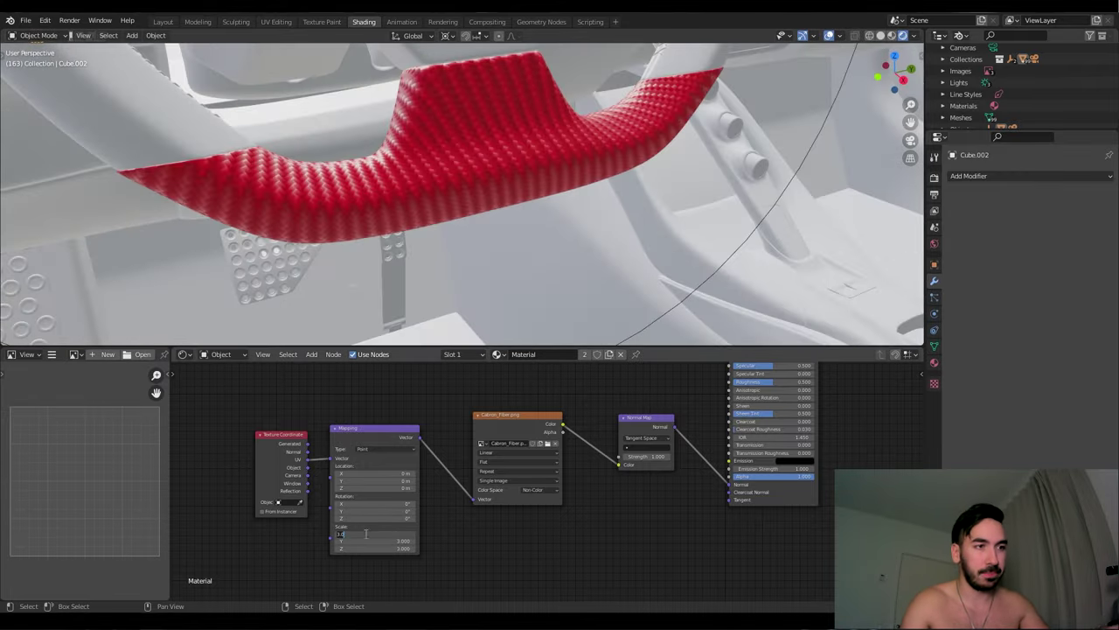
middle_drag(437, 306, 489, 262)
key(ctrl+s)
Reset the carbon-fiber material's red Base Color and darken it to near black
middle_drag(629, 358, 462, 515)
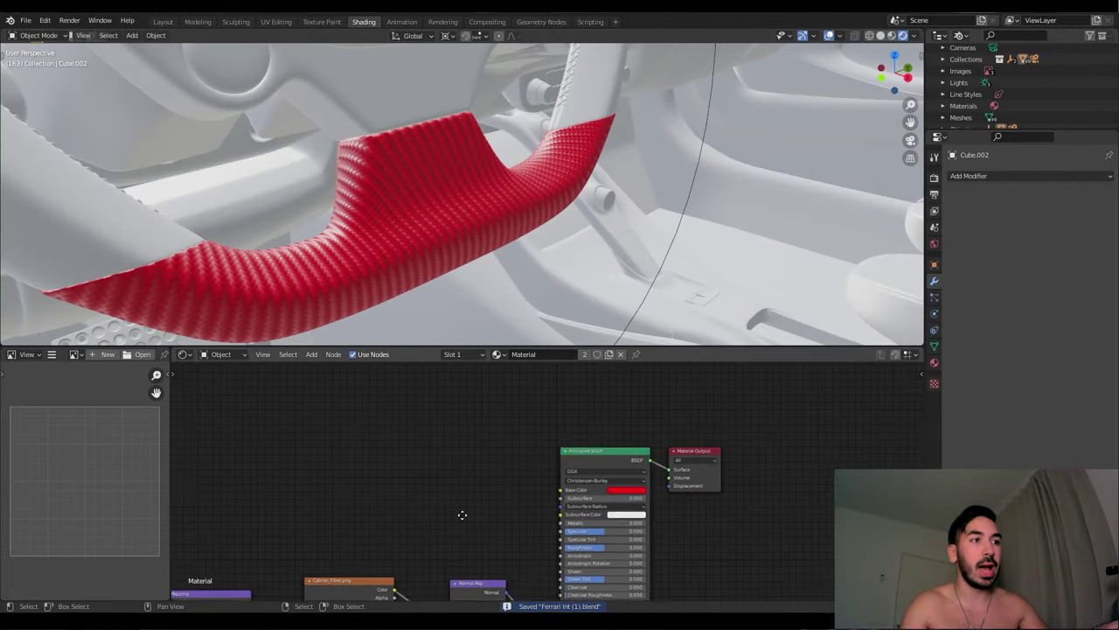
key(BackSpace)
scroll(634, 489, down, 15)
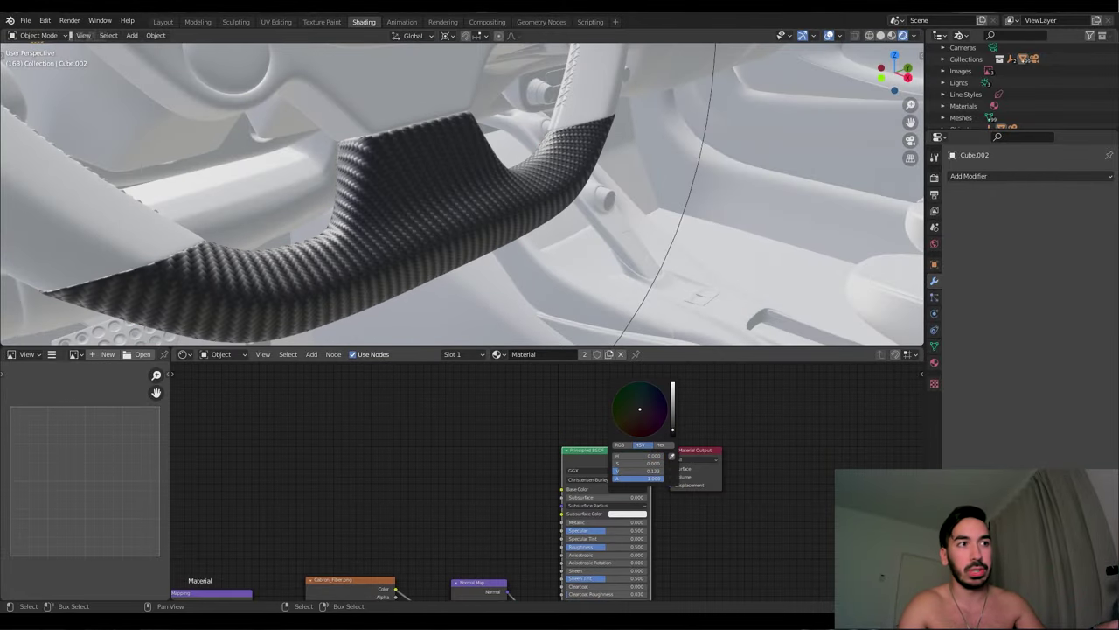
Lower the carbon-fiber material's Roughness and raise its Clearcoat to 1.000
middle_drag(630, 493, 627, 446)
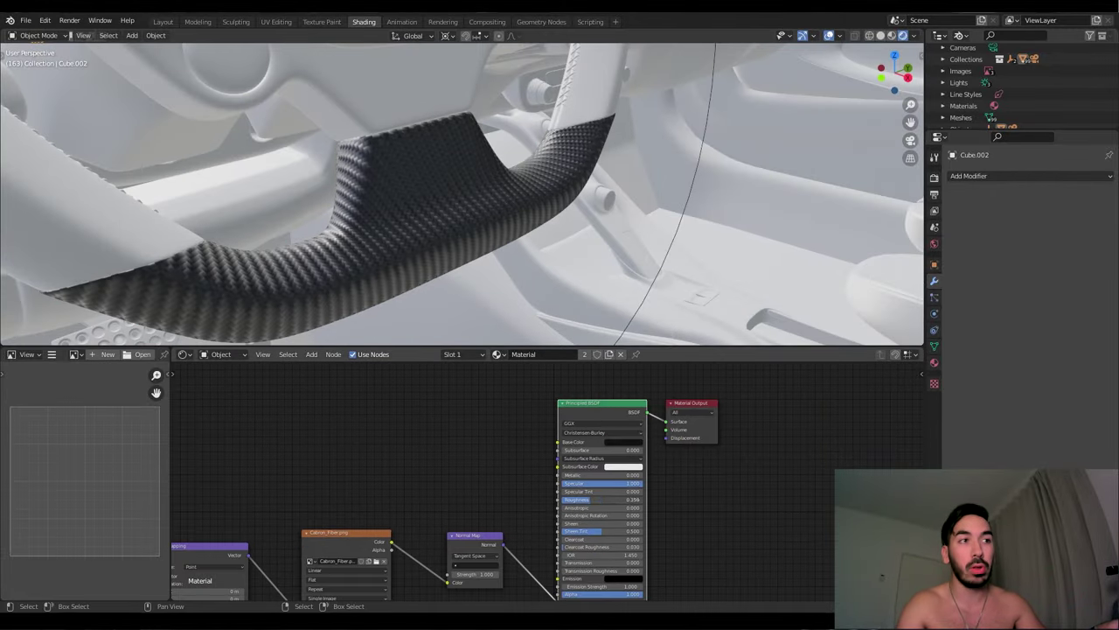
drag(602, 499, 595, 499)
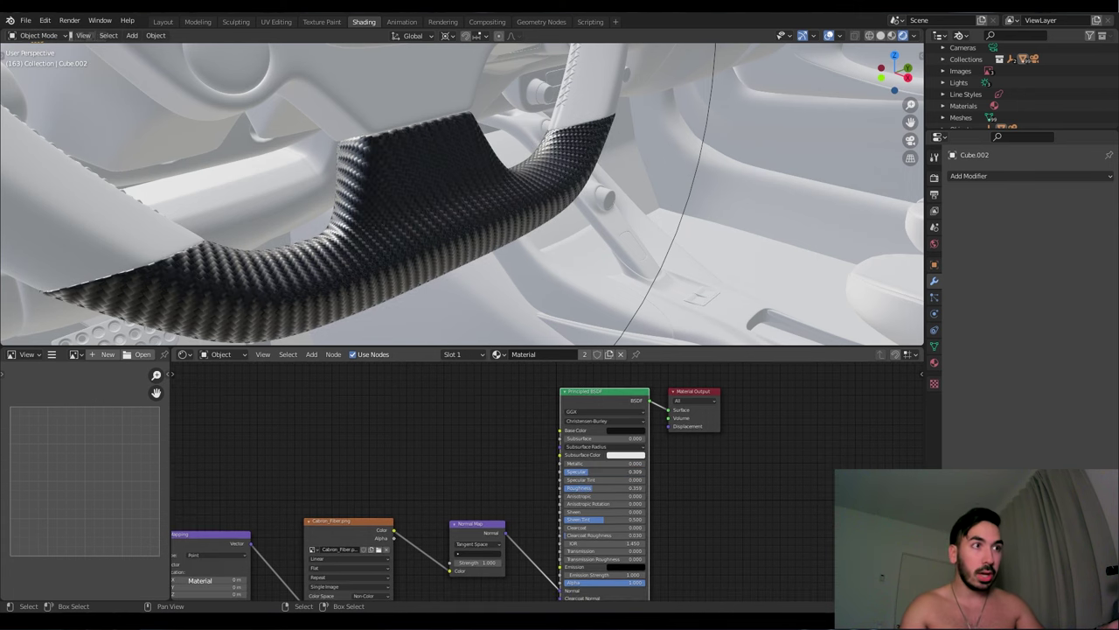
middle_drag(614, 544, 592, 487)
drag(593, 482, 612, 483)
middle_drag(385, 243, 516, 254)
middle_drag(400, 260, 428, 259)
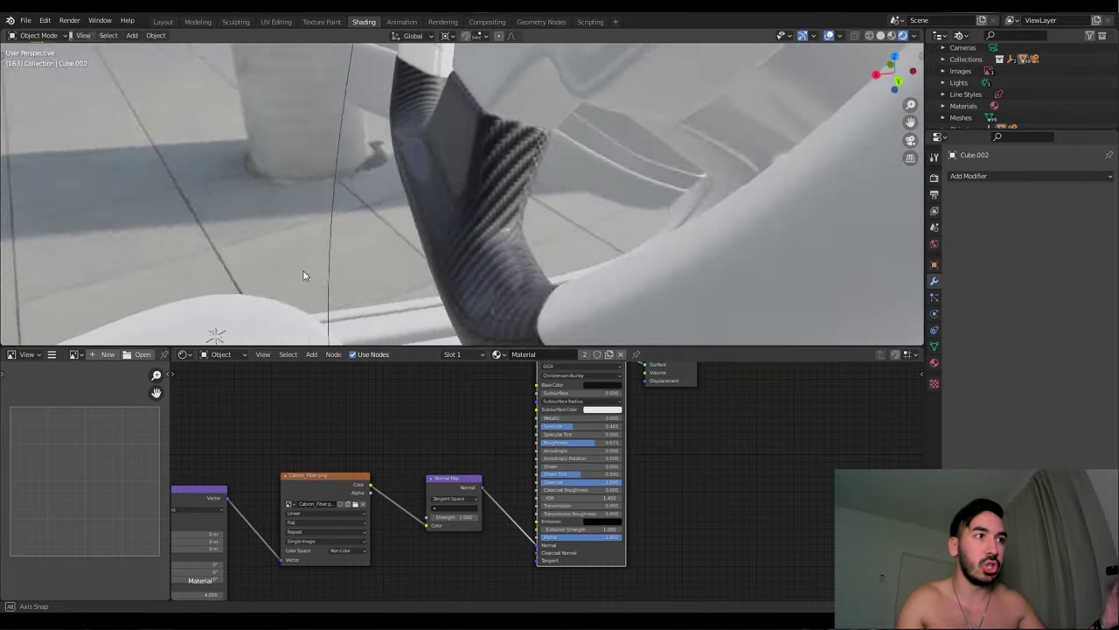
middle_drag(304, 276, 576, 445)
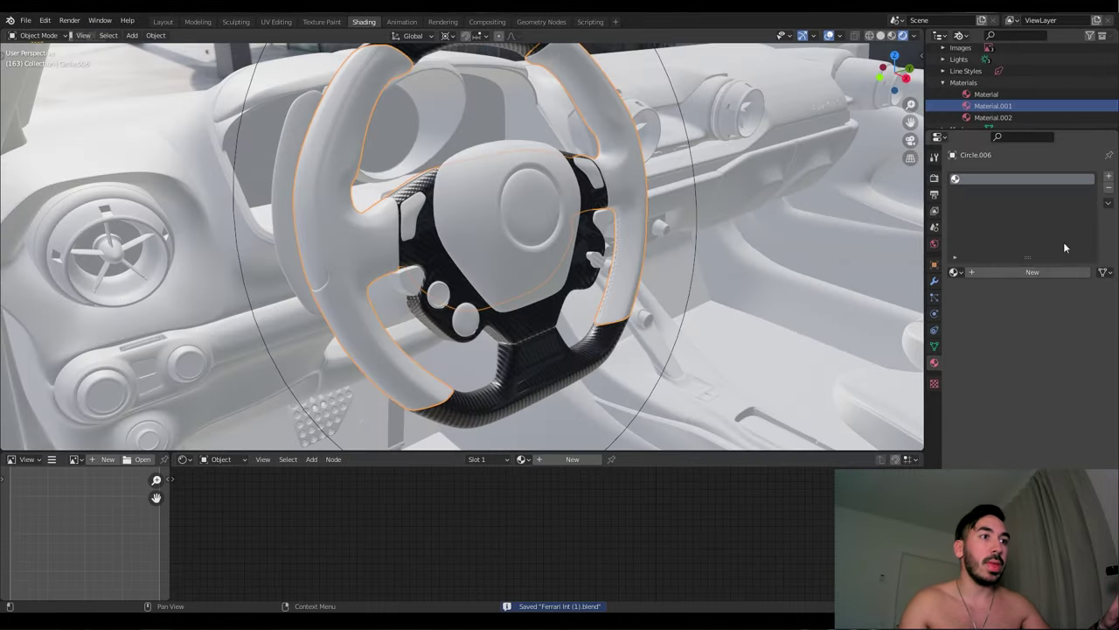
Create a new material for the steering wheel rim and set its Base Color to near black with value 0.047
click(1032, 272)
click(1061, 392)
drag(1092, 229, 1092, 336)
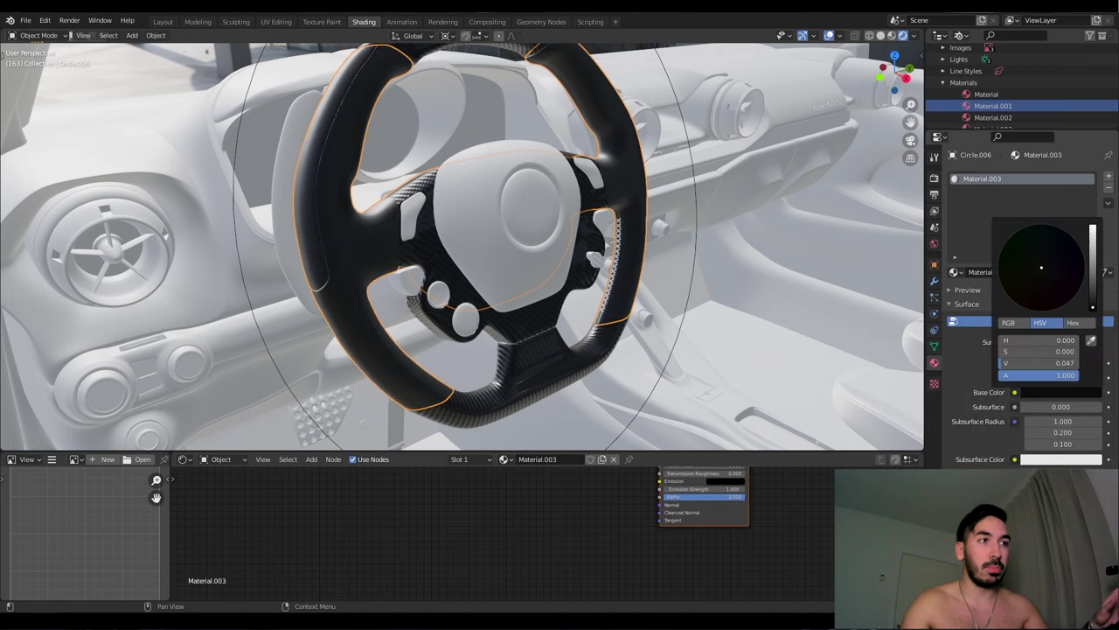
middle_drag(455, 289, 559, 262)
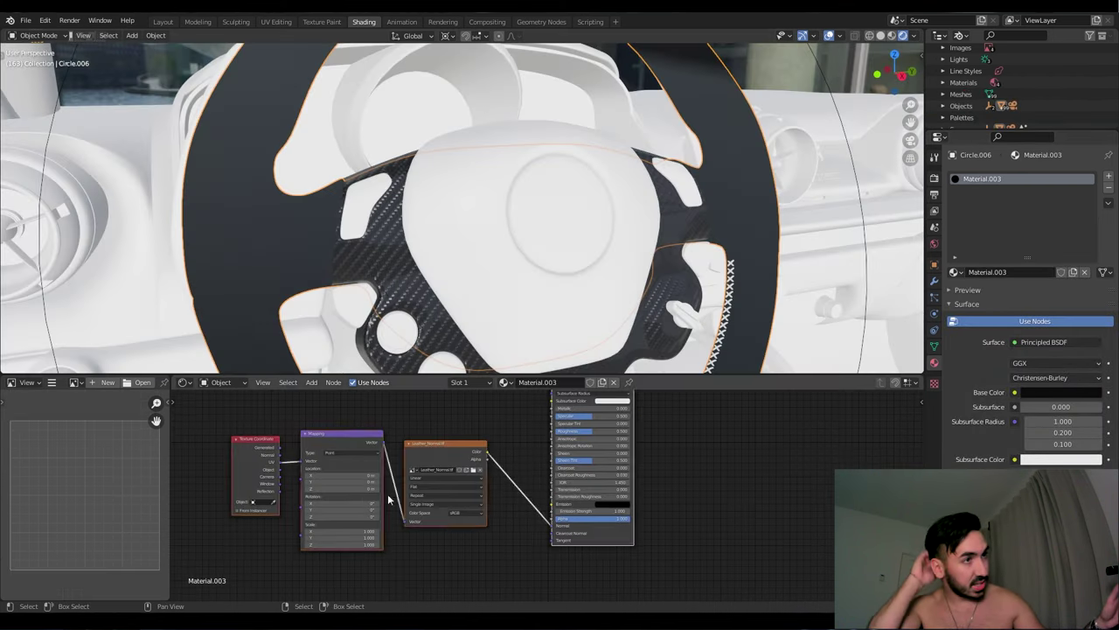
middle_drag(294, 459, 349, 460)
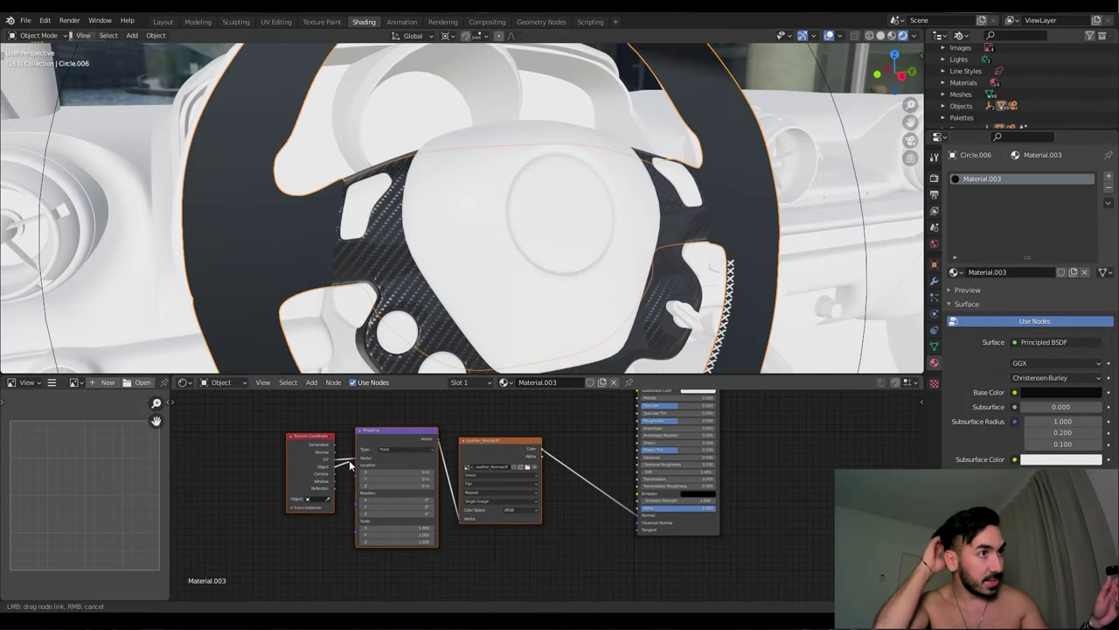
Save the file and route the Leather_Normal.tif texture, set to Non-Color, through a new Normal Map node in the rim material
scroll(543, 452, up, 1)
scroll(543, 452, up, 1)
key(ctrl+s)
scroll(550, 447, up, 1)
key(shift+a)
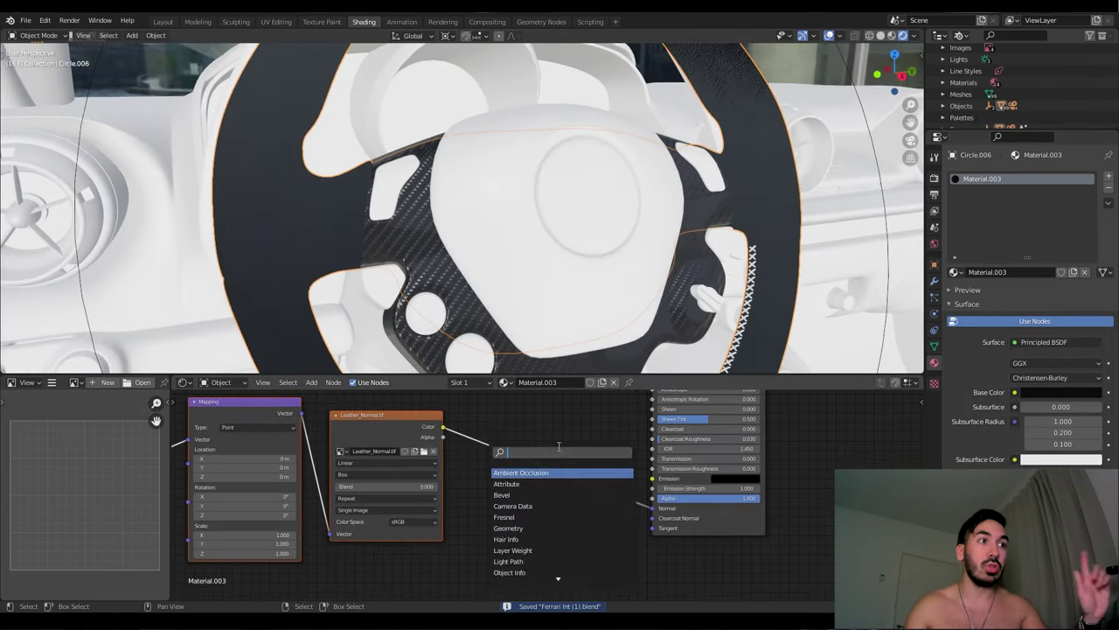
click(512, 483)
click(531, 437)
click(407, 521)
click(411, 494)
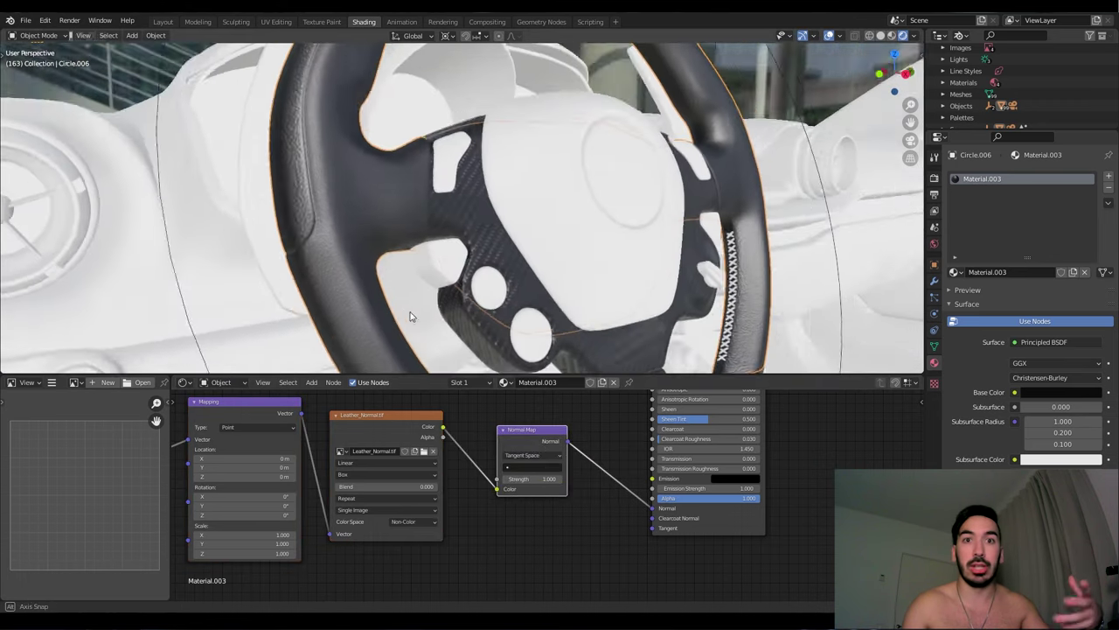
middle_drag(344, 543, 462, 530)
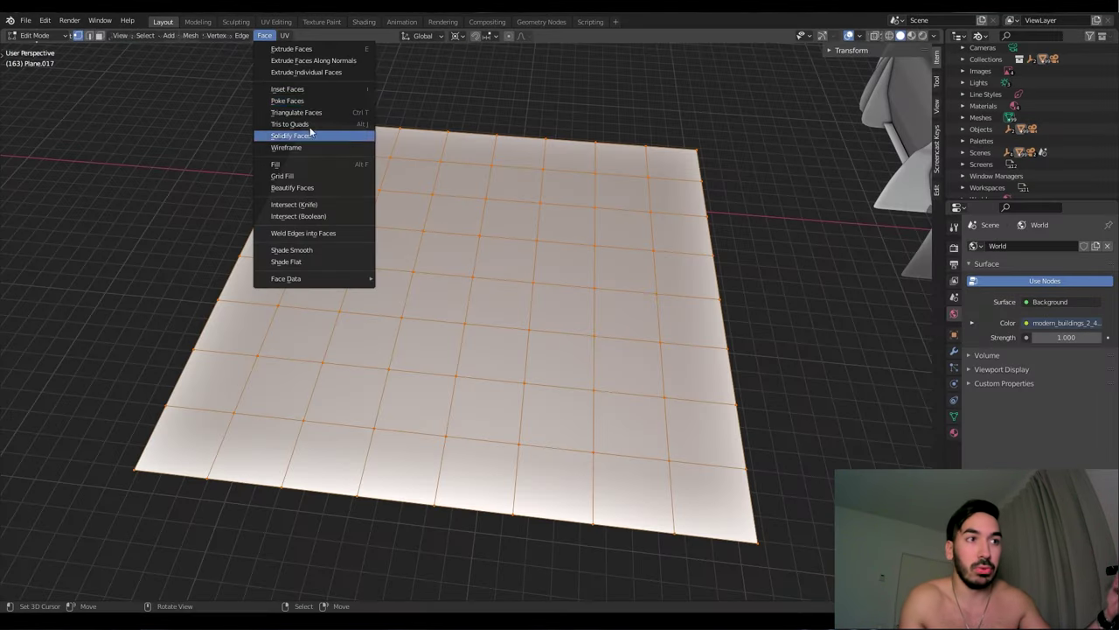
Switch the render engine to Cycles and bake the perforated plane's Normal map into the Holes_Normal image
click(310, 131)
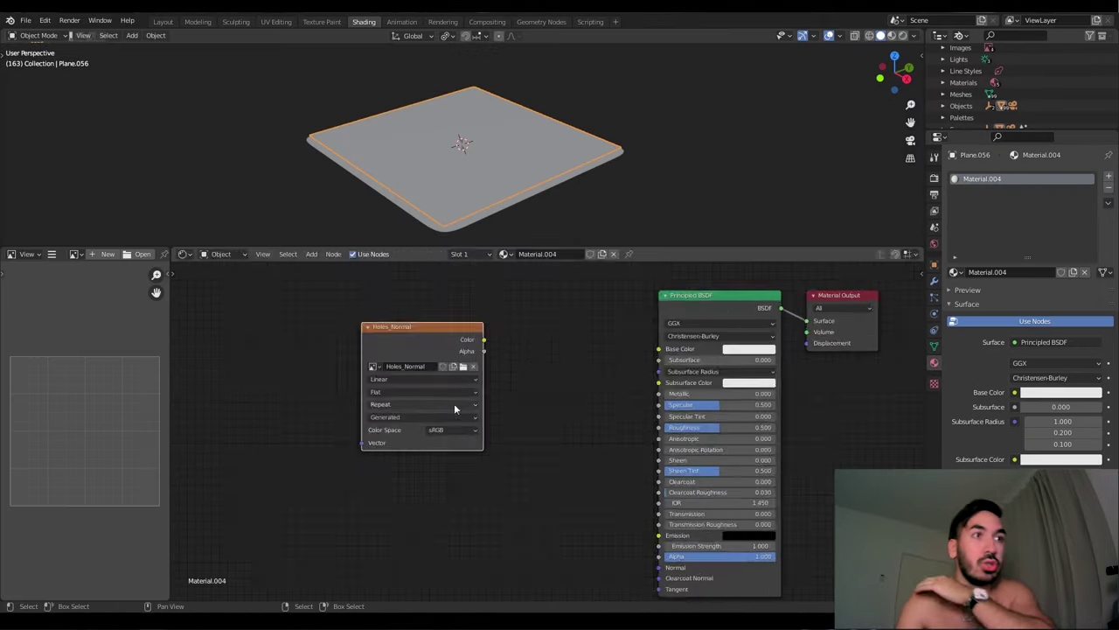
scroll(454, 403, down, 1)
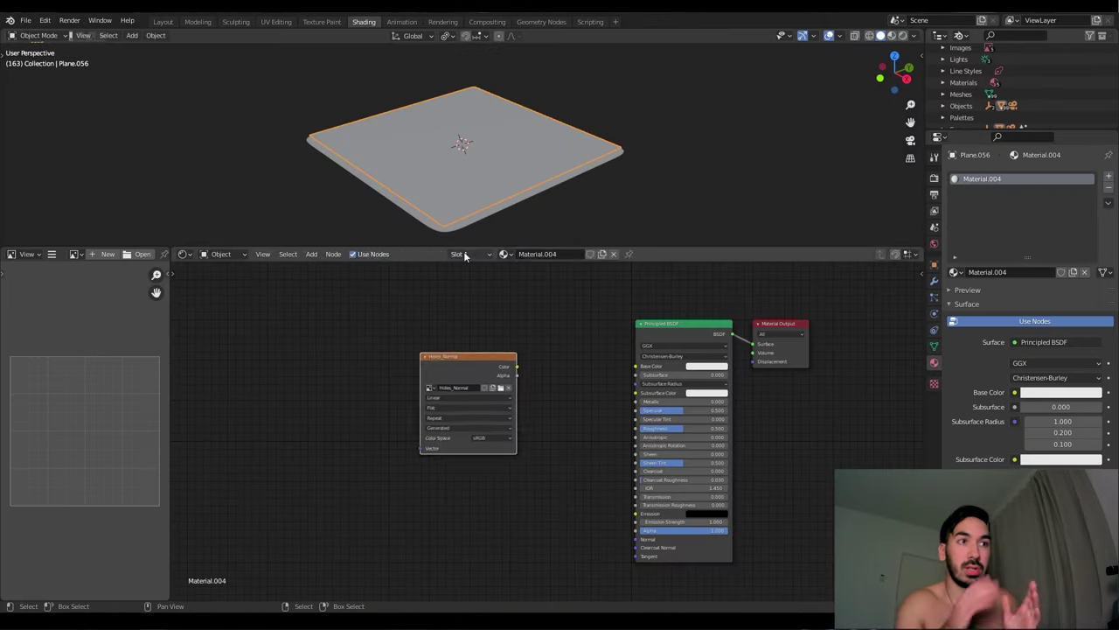
click(934, 178)
click(1063, 176)
click(1027, 208)
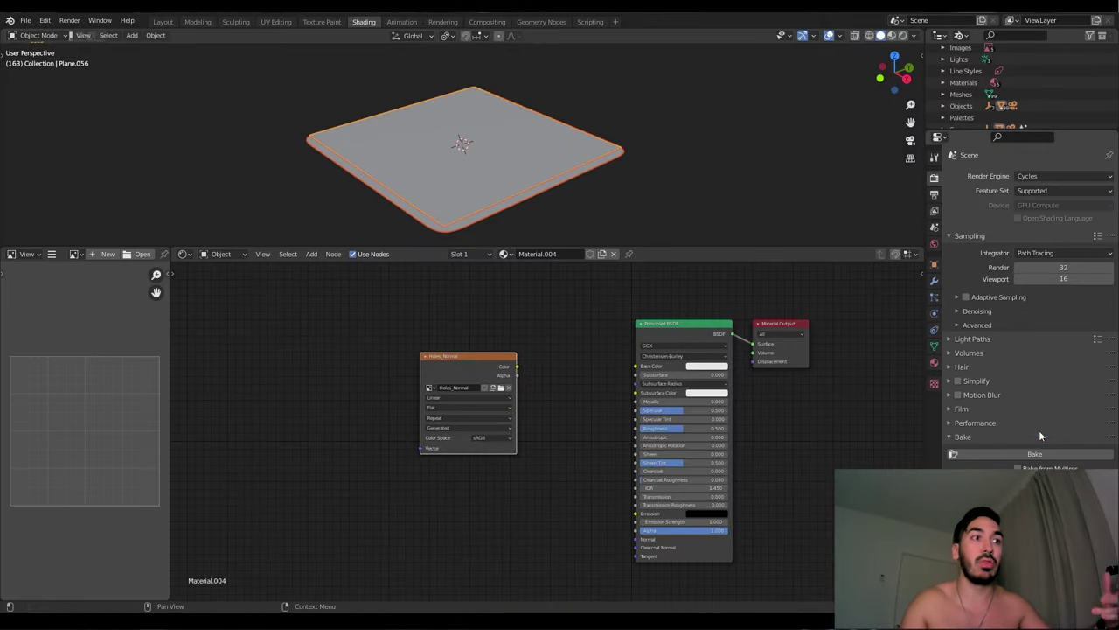
click(77, 254)
click(131, 273)
scroll(1023, 411, down, 2)
click(1034, 384)
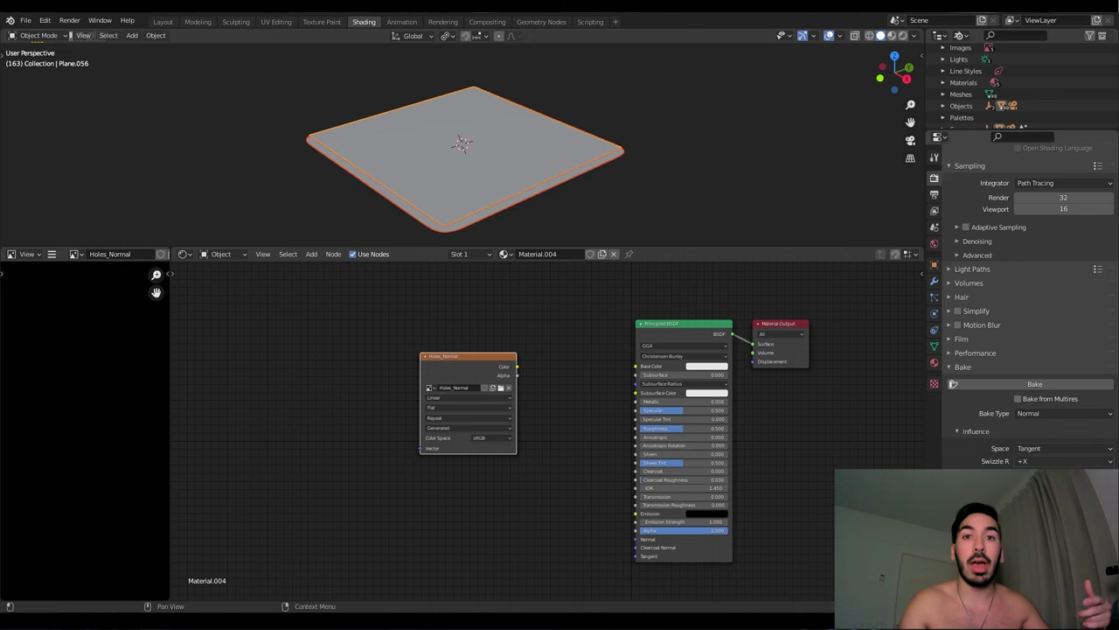
drag(169, 343, 229, 354)
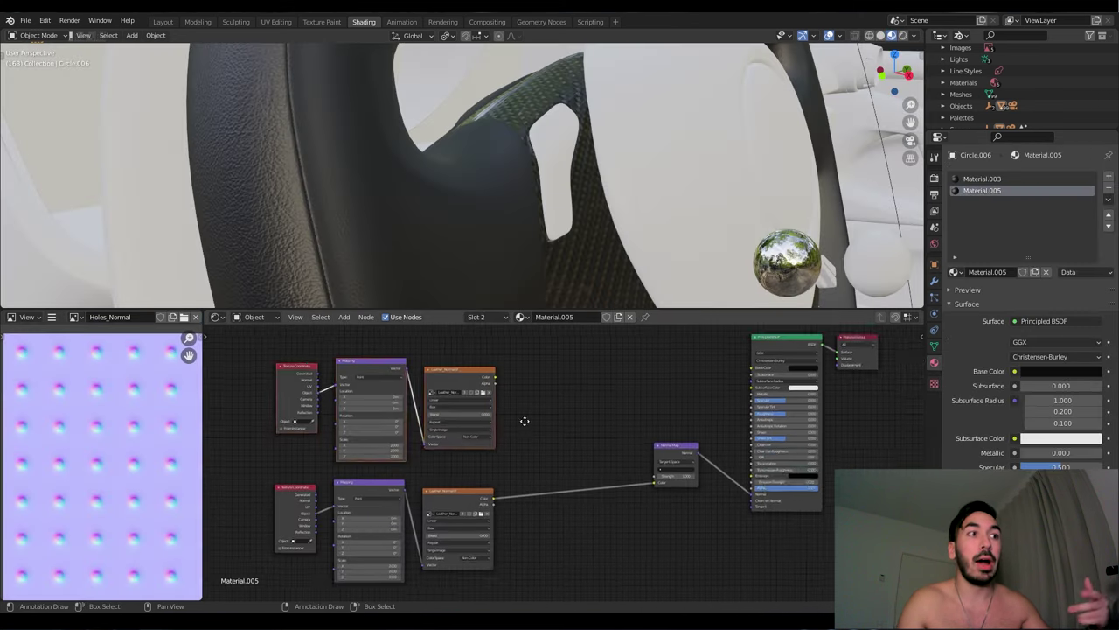
Add a Holes_Normal texture branch to Material.005, connect it to the Normal Map, and set its Mapping scale to 10
click(543, 403)
double_click(424, 192)
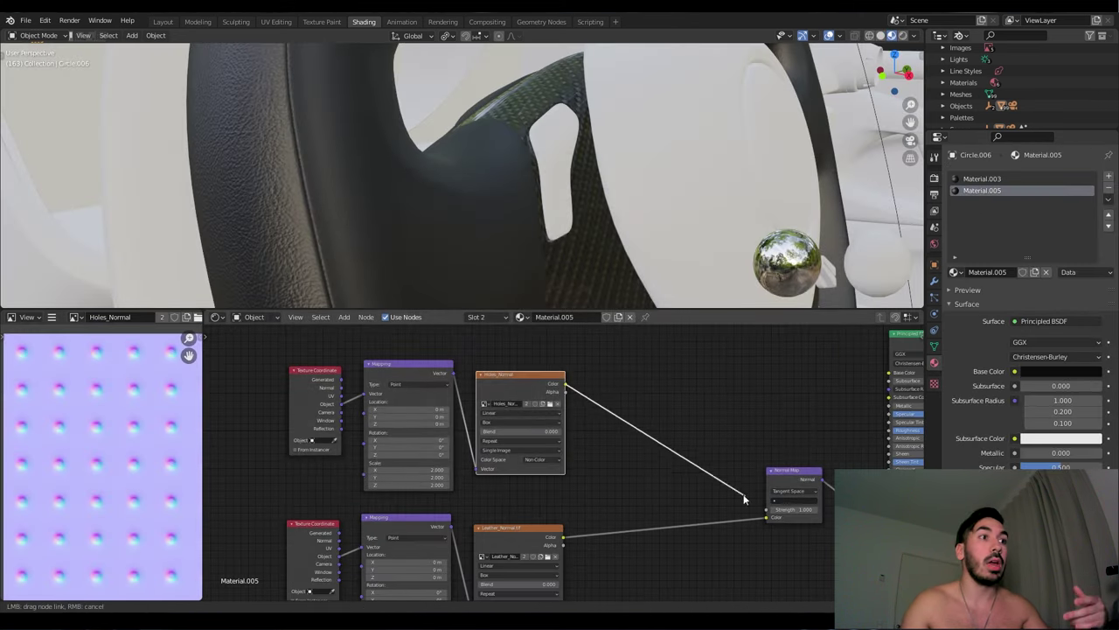
drag(744, 499, 765, 517)
middle_drag(568, 245, 525, 238)
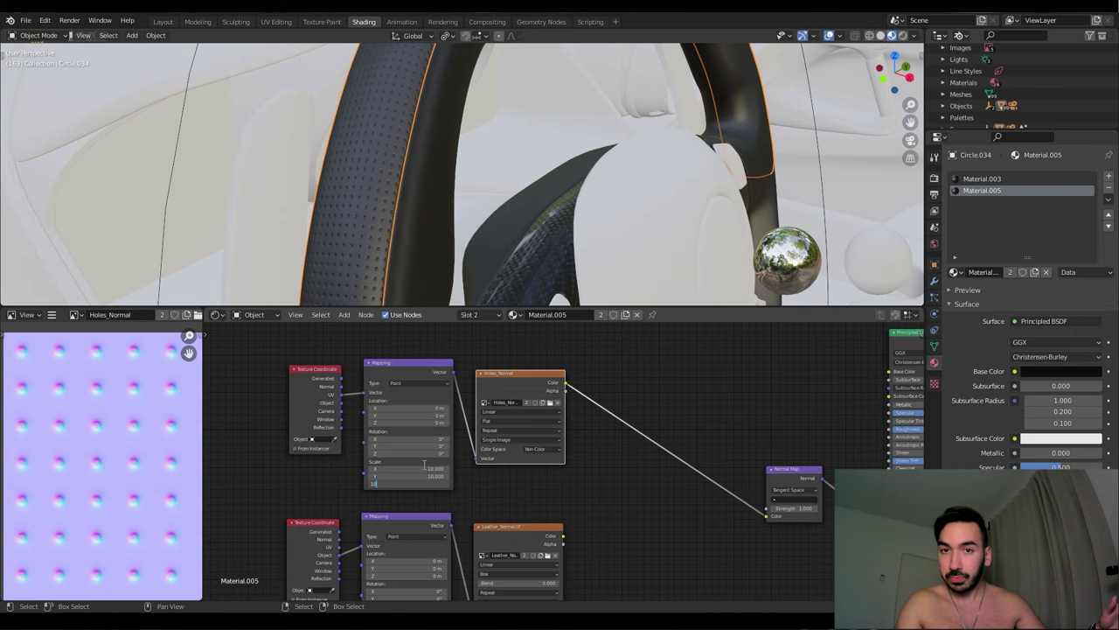
key(Return)
mouse_move(472, 271)
middle_down()
mouse_move(586, 212)
mouse_move(536, 222)
mouse_move(480, 195)
mouse_move(472, 262)
middle_up()
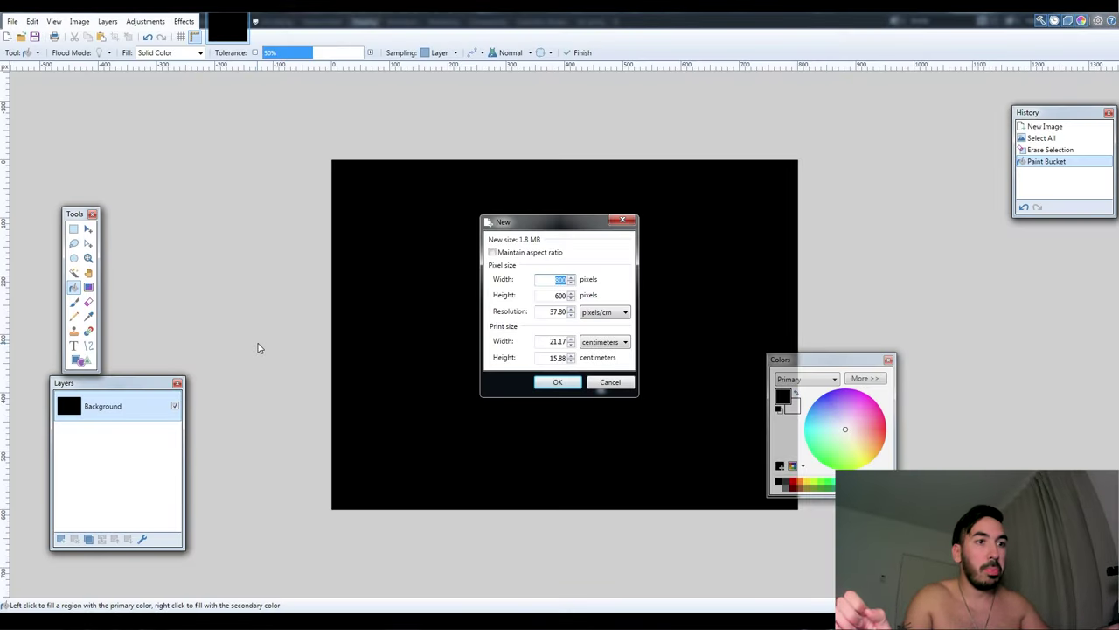
Draw a white outlined arrow about 71 by 71 pixels with brush width 6 on the black canvas
click(600, 383)
click(79, 360)
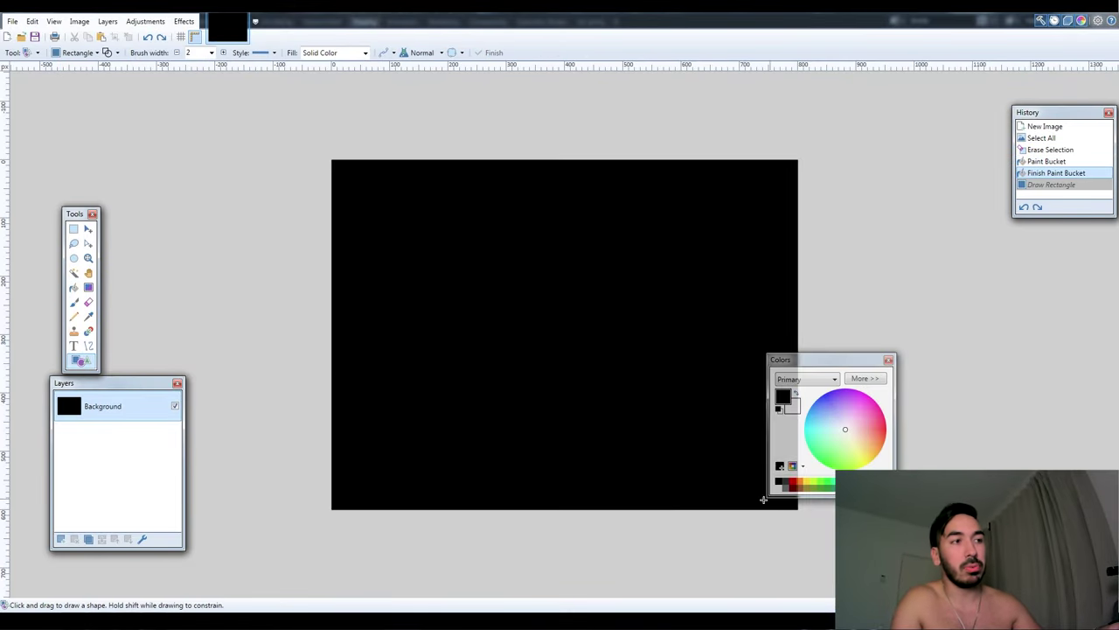
click(77, 53)
click(61, 146)
drag(281, 205, 445, 280)
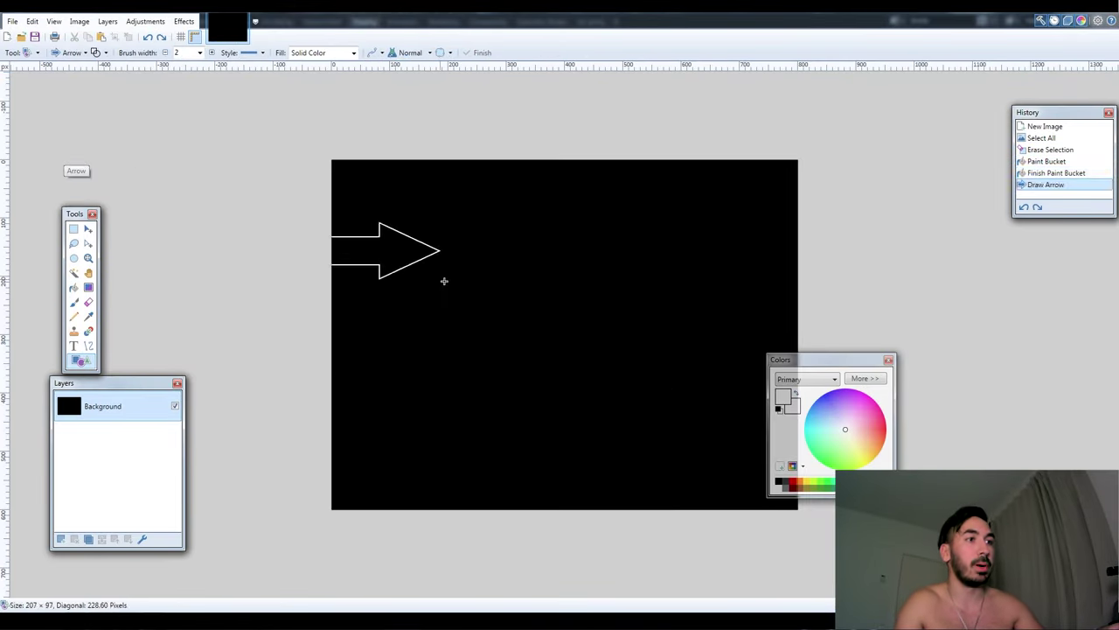
click(214, 53)
click(213, 54)
ctrl+scroll(542, 341, up, 2)
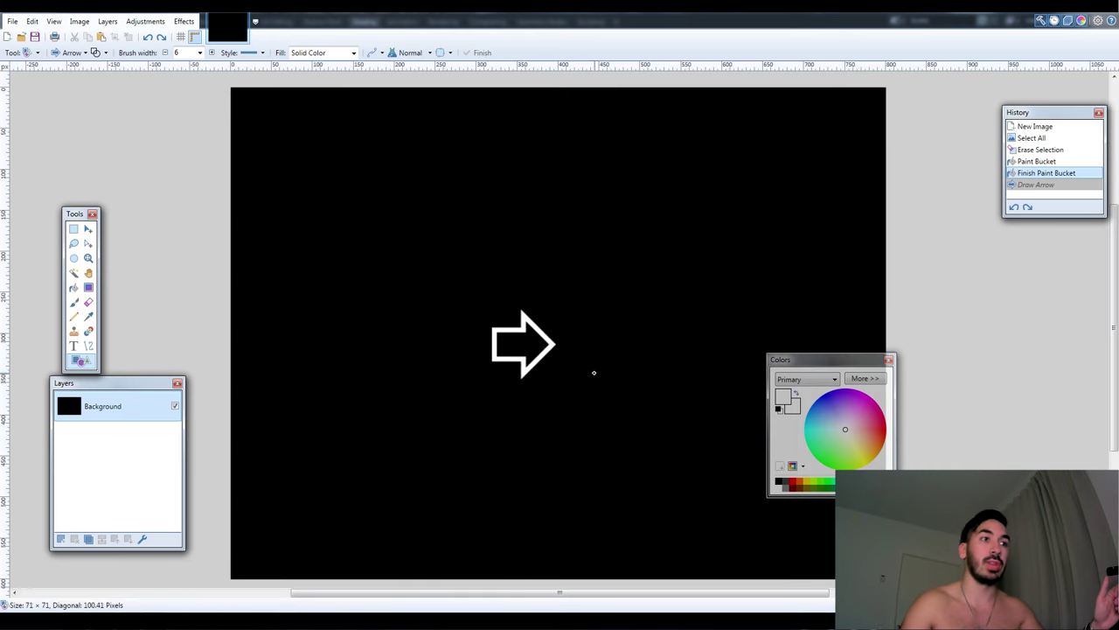
drag(598, 369, 603, 340)
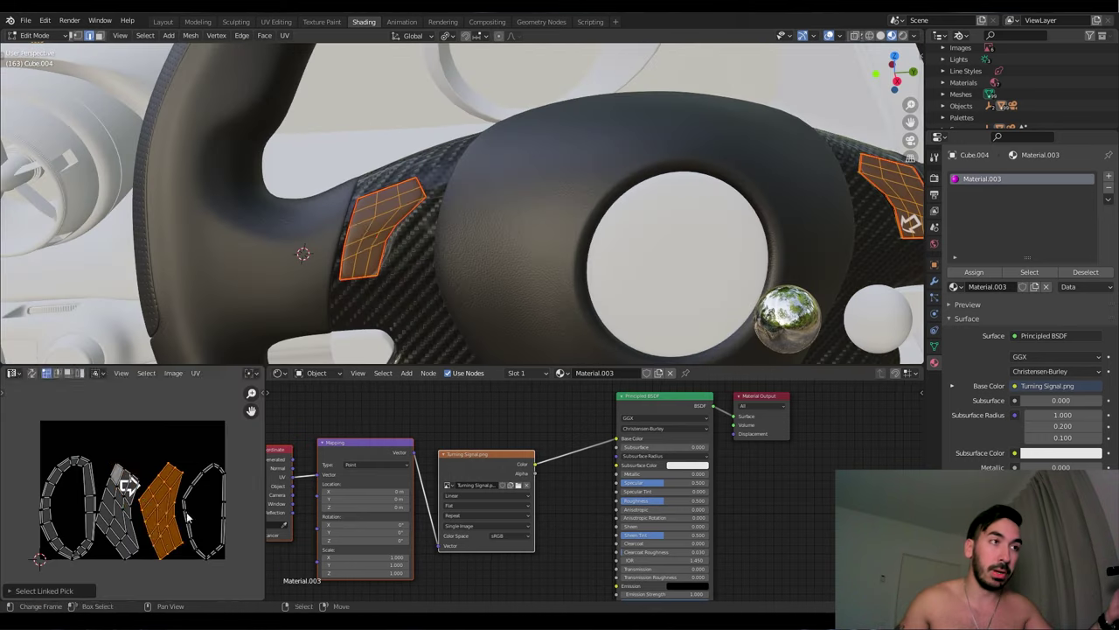
Flip the left turn-signal button's UV island and move it over the arrow in the Turning Signal texture
key(s)
click(178, 505)
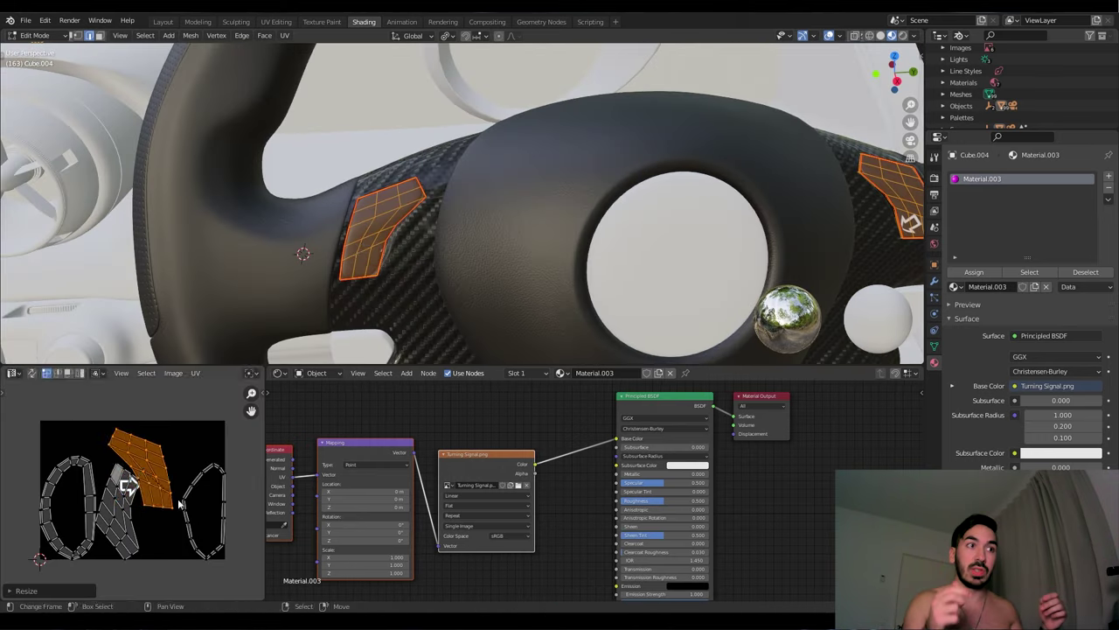
key(g)
click(170, 499)
scroll(193, 507, up, 3)
key(Tab)
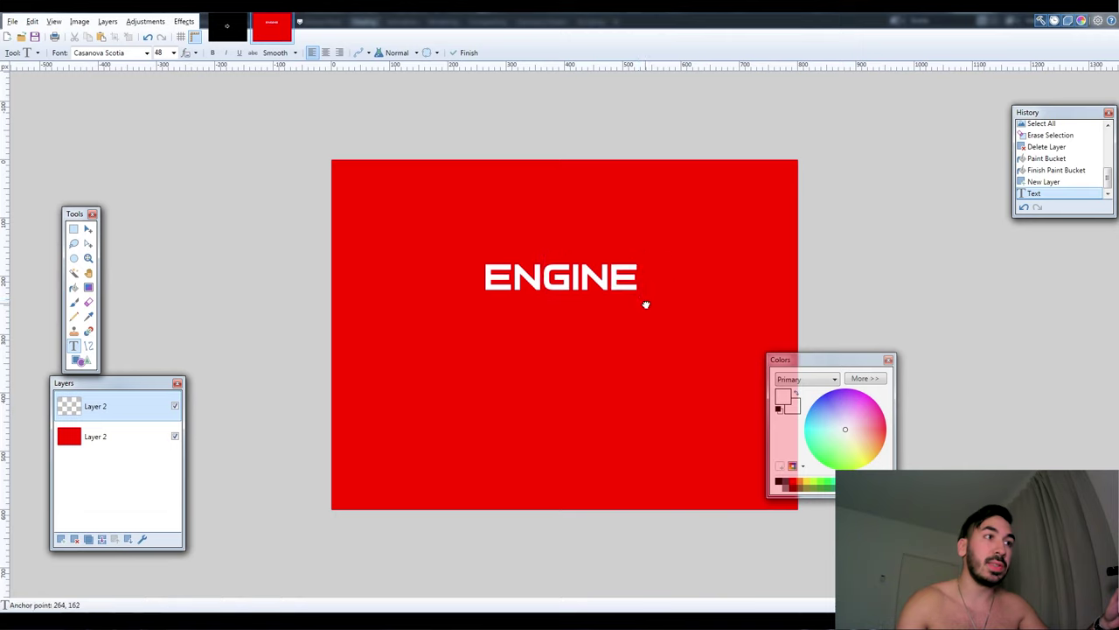
Finish the white lettering START and STOP on two lines below ENGINE on the red image
ctrl+scroll(644, 303, up, 2)
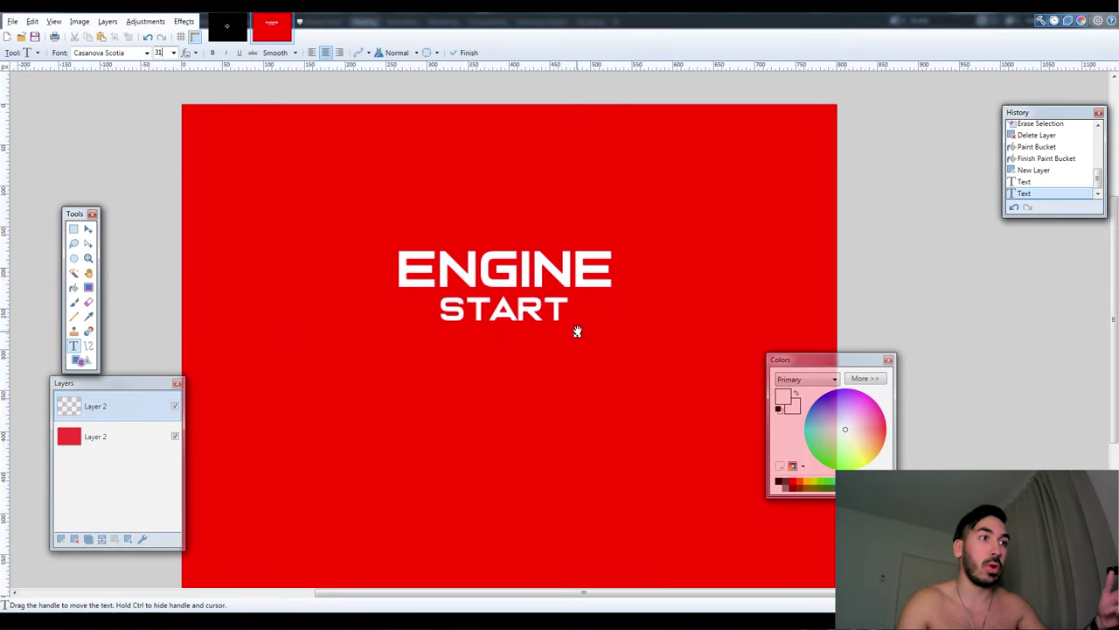
text(T)
key(Return)
text(STOP)
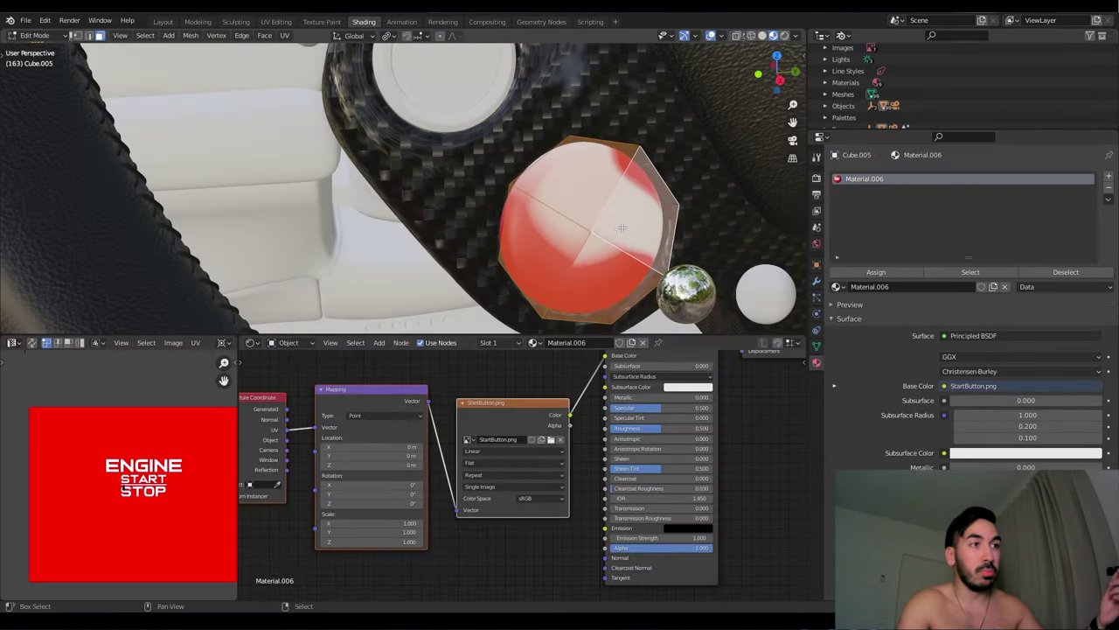
Unwrap the engine start button and rotate its UV island by 45 degrees
key(ctrl+e)
click(575, 227)
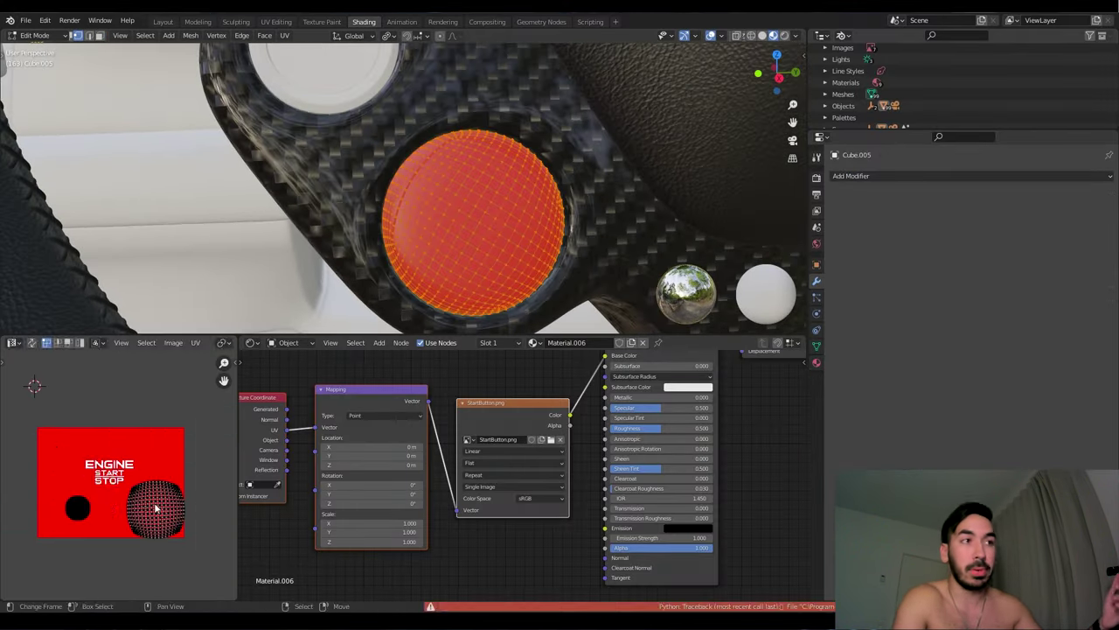
text(r45)
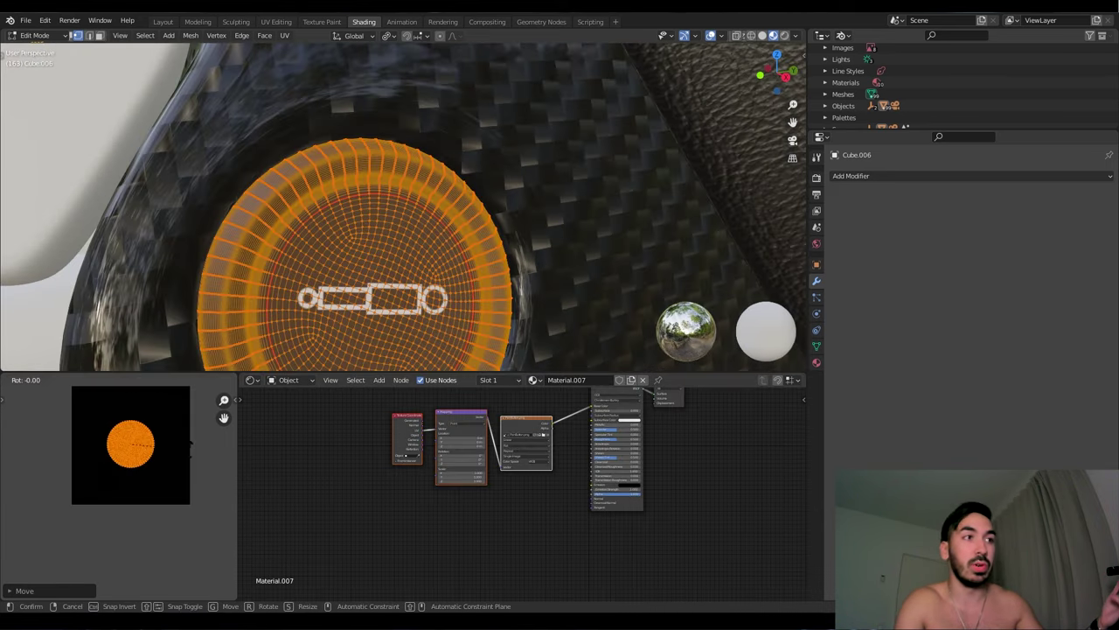
Position the damper button's UV island over its icon and open the Base Color of its second material, Material.008
key(g)
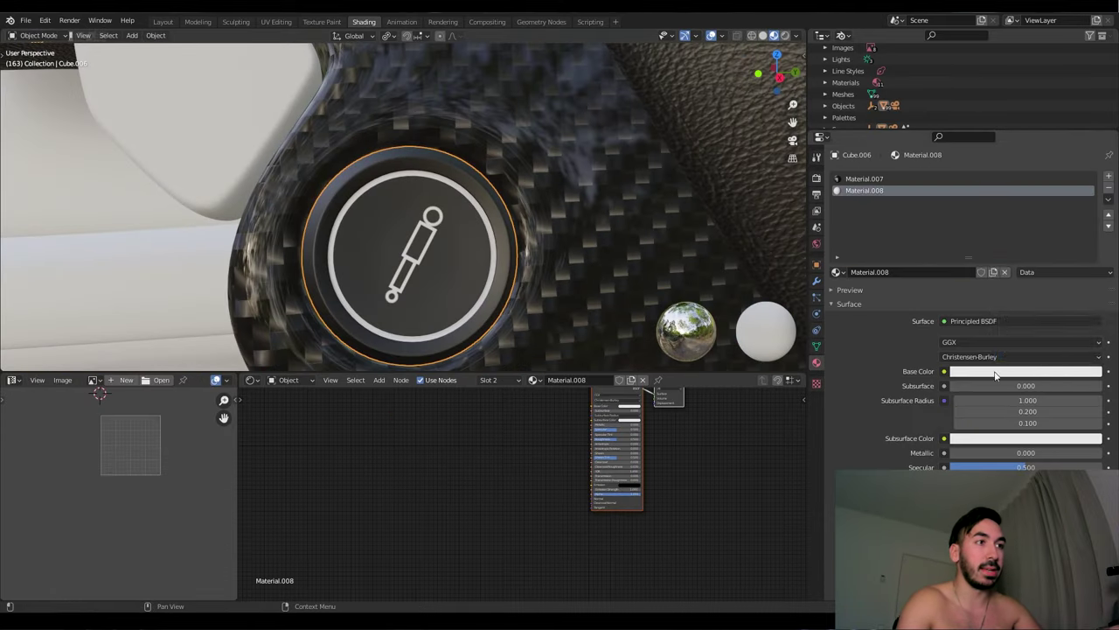
click(995, 374)
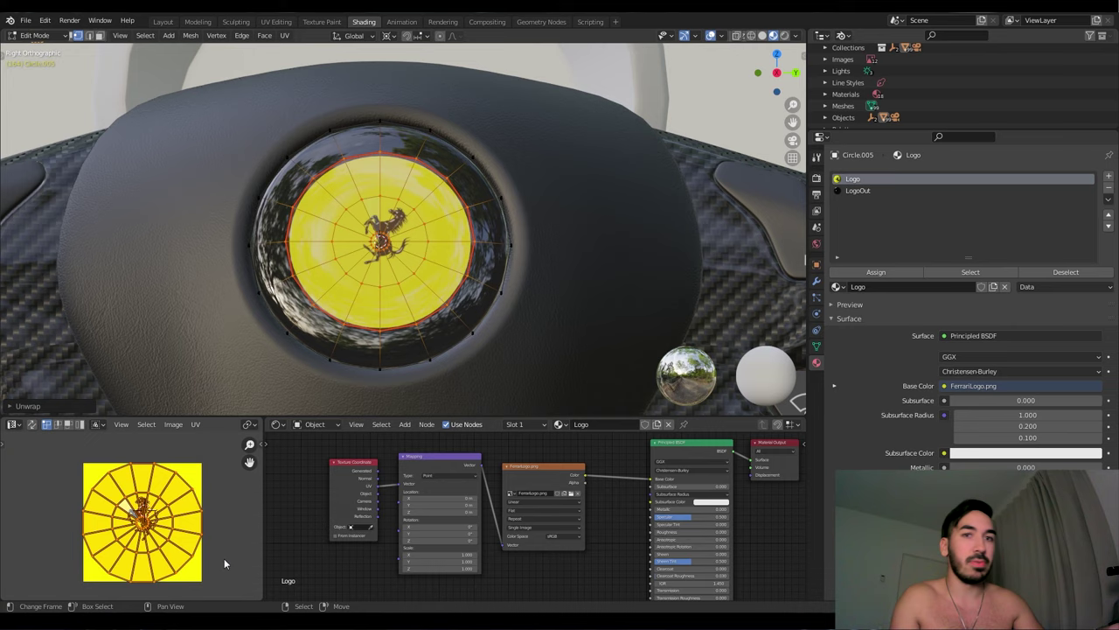
Rotate the steering wheel emblem's UV island on the Ferrari logo texture
key(r)
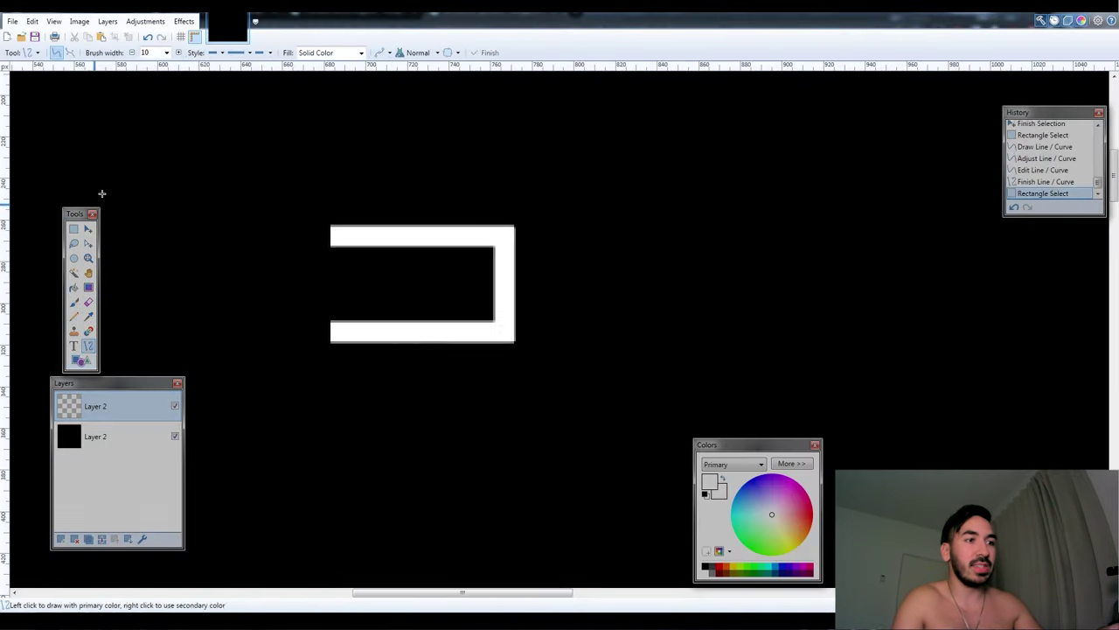
Draw a white diagonal arrowhead stroke with brush width 10 at the upper open end of the U-shaped line
drag(315, 204, 273, 239)
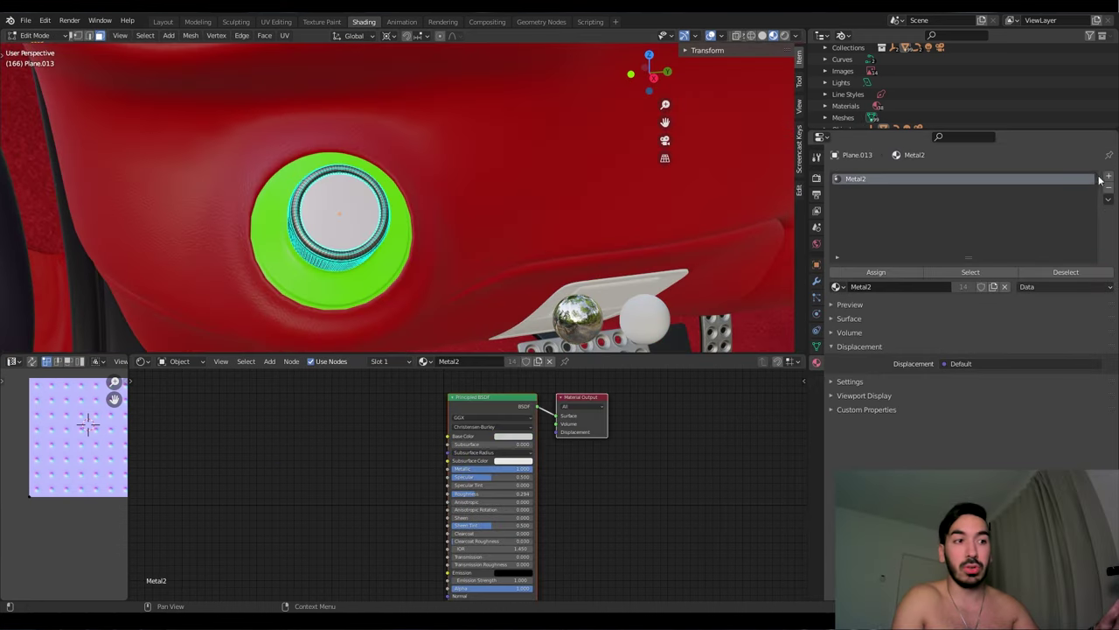
Assign the existing Buttons material to the lower dashboard's button pieces, including the small white panel beside the steering wheel
click(1108, 187)
click(837, 272)
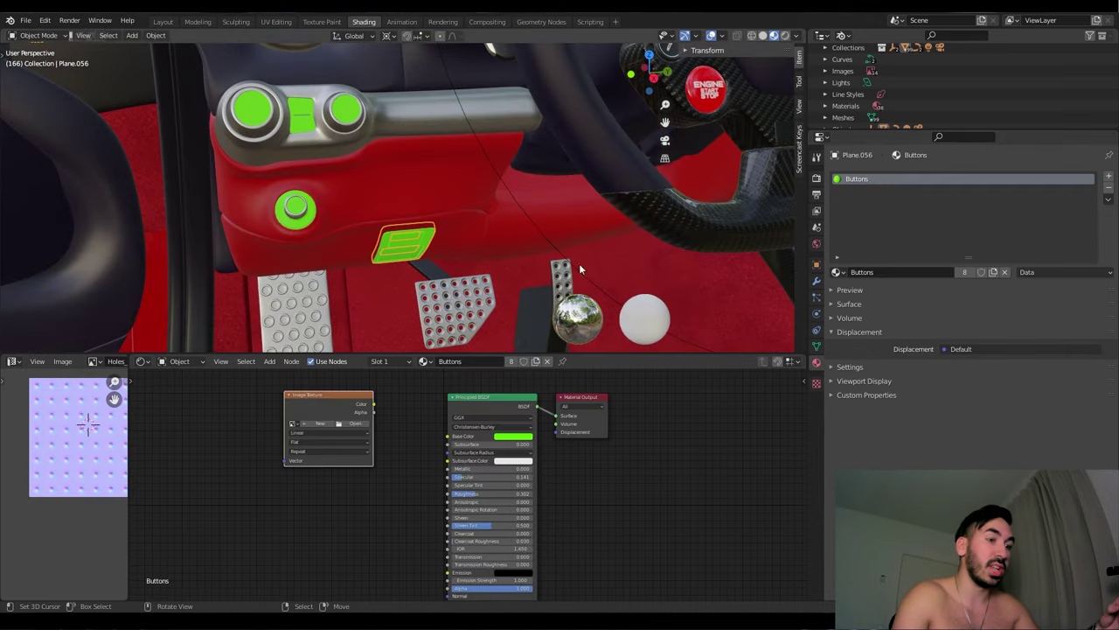
middle_drag(579, 263, 298, 173)
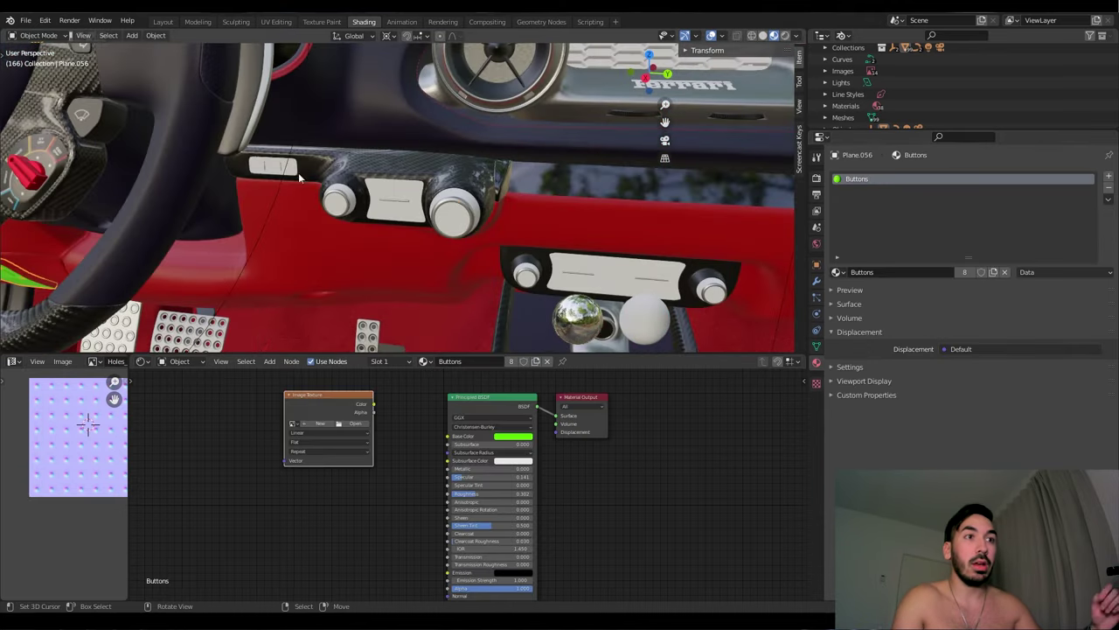
click(293, 169)
click(836, 272)
text(b)
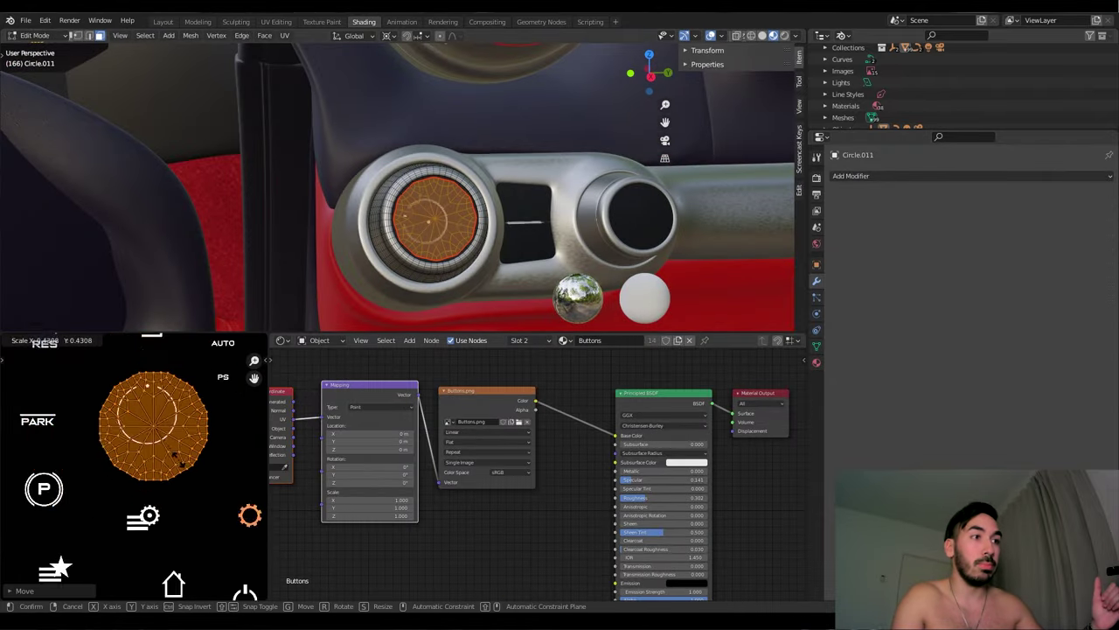
Scale and rotate the two silver-console knobs' UV islands to fit the dial ring and the RES label in Buttons.png
key(s)
click(192, 481)
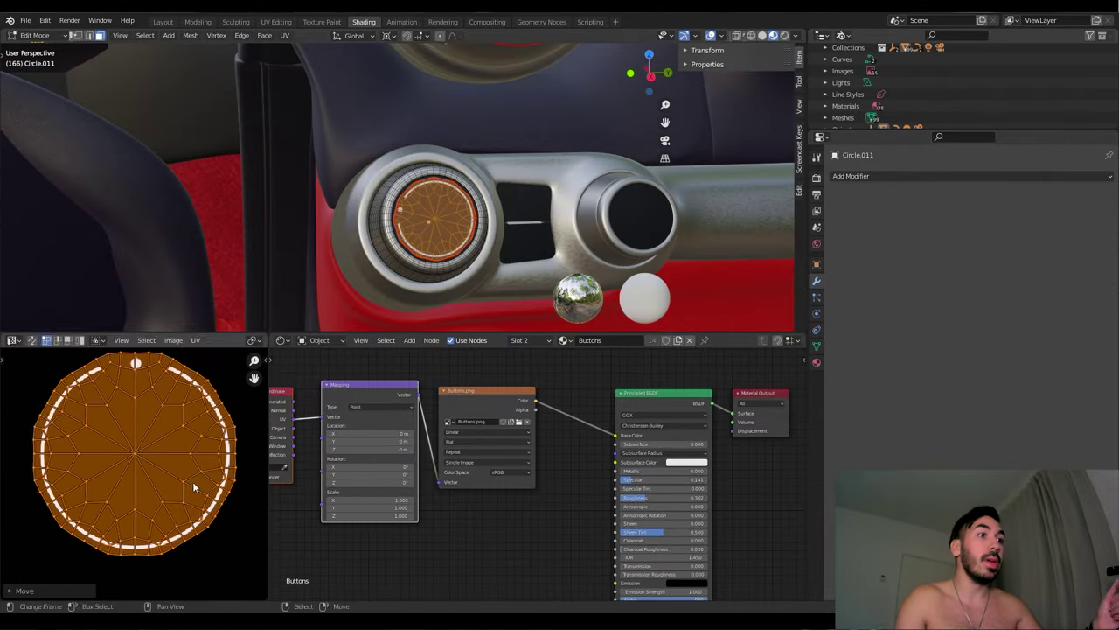
key(r)
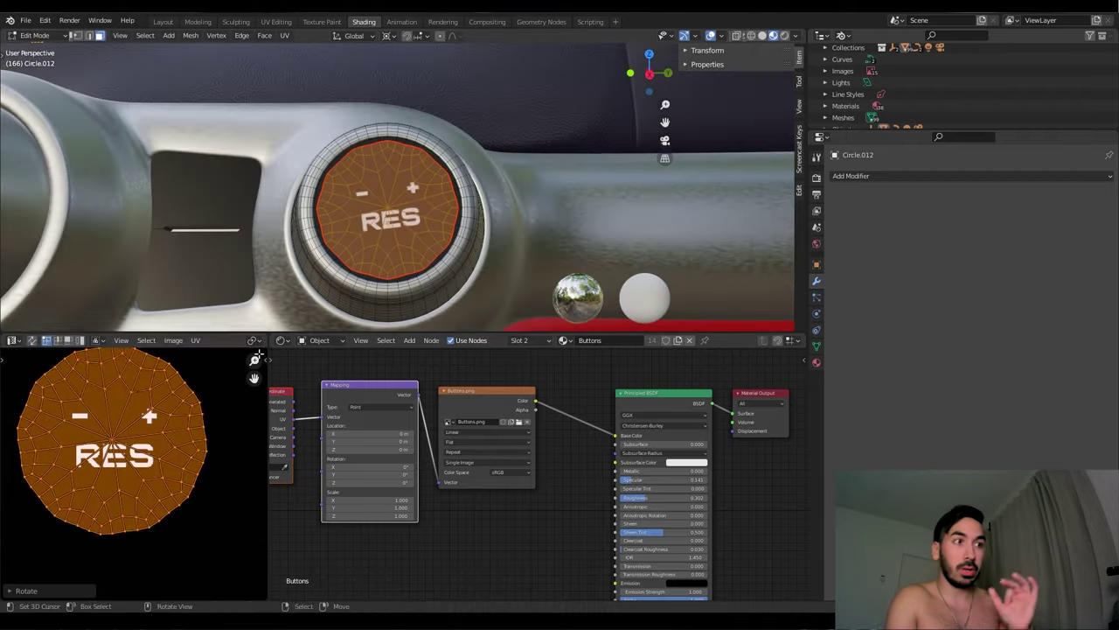
key(s)
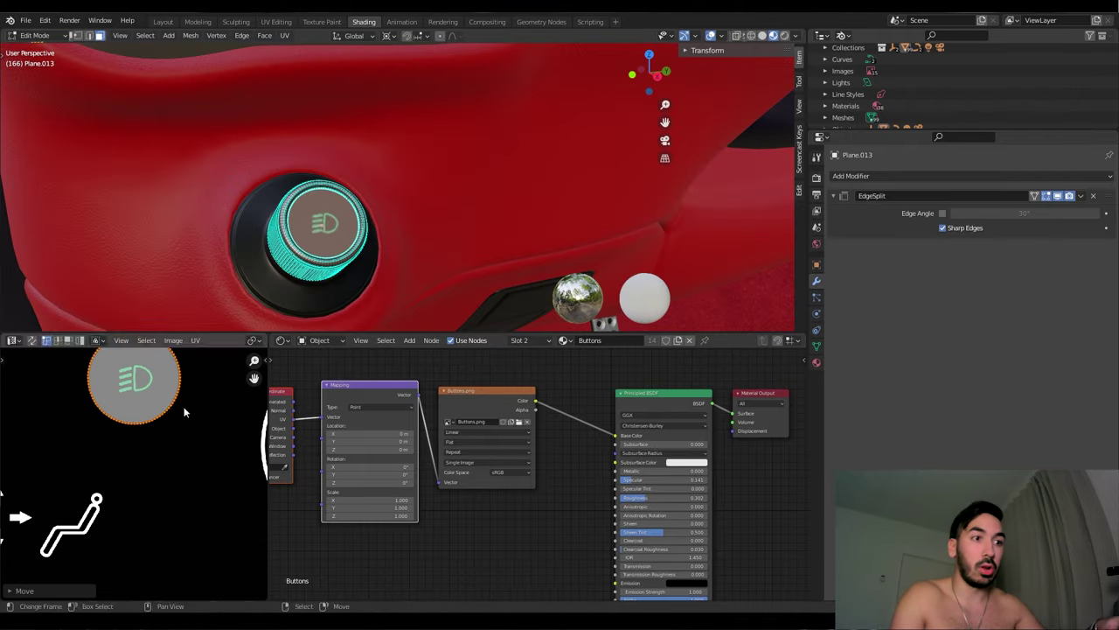
Fit the headlight knob's UV island to the headlight symbol and the console button's island to the return arrow
key(g)
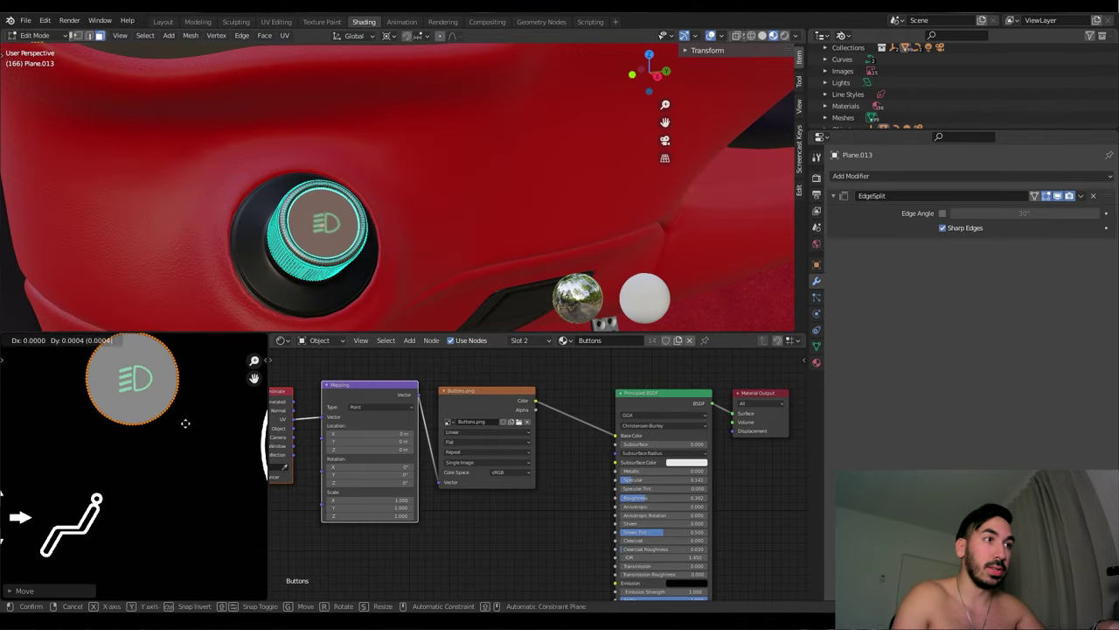
click(243, 534)
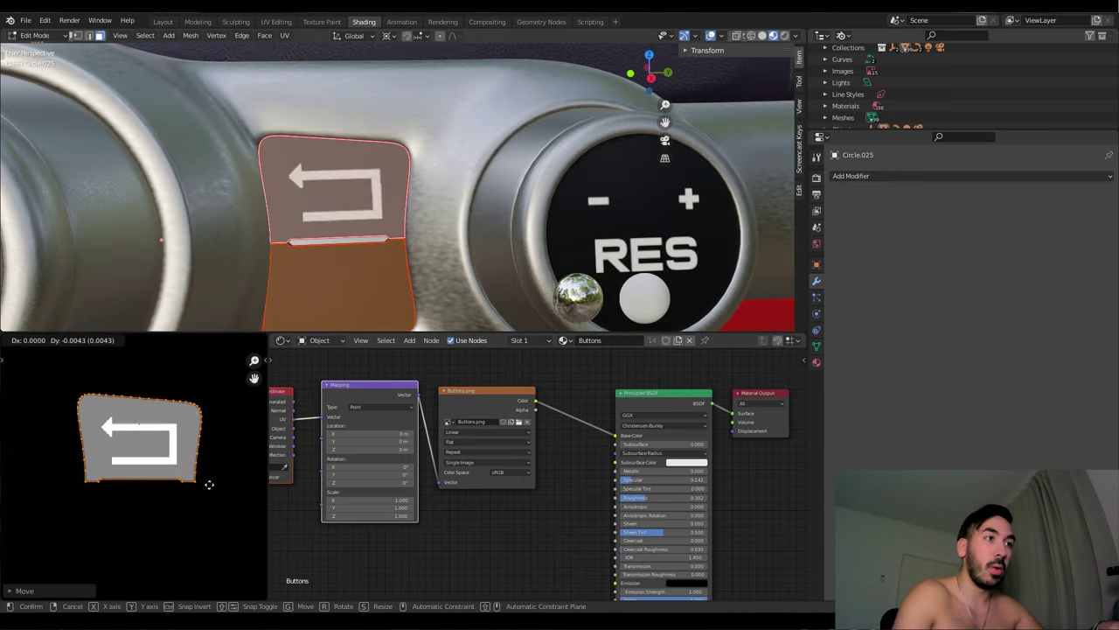
key(s)
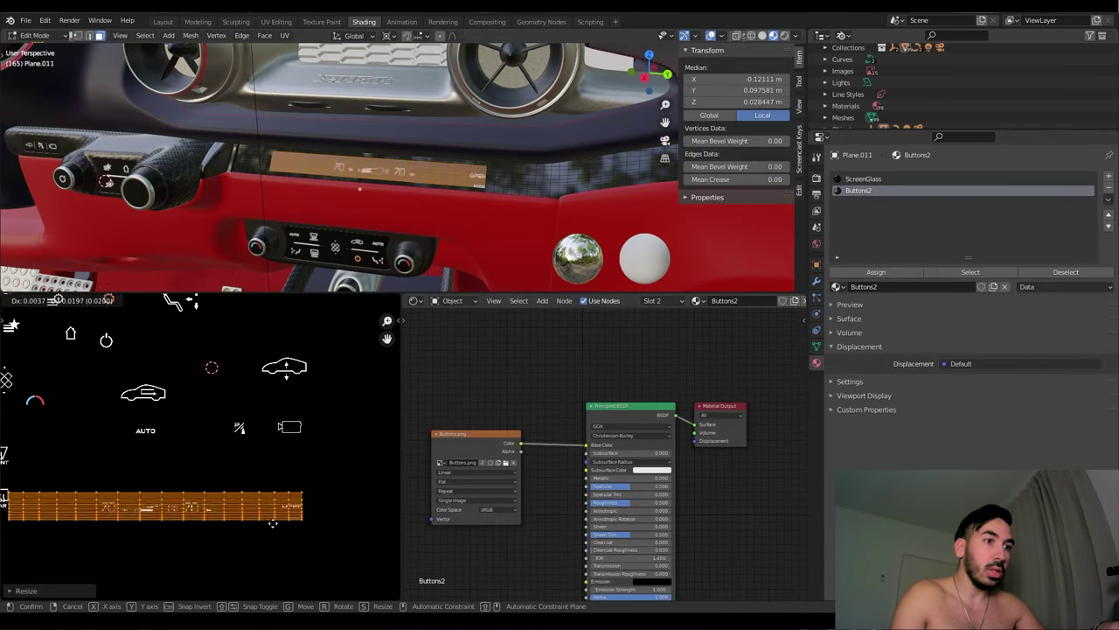
Fit the dashboard display strip's UV island to the 70 °F climate readout in Buttons.png and lower the ScreenGlass material's roughness
click(273, 523)
key(s)
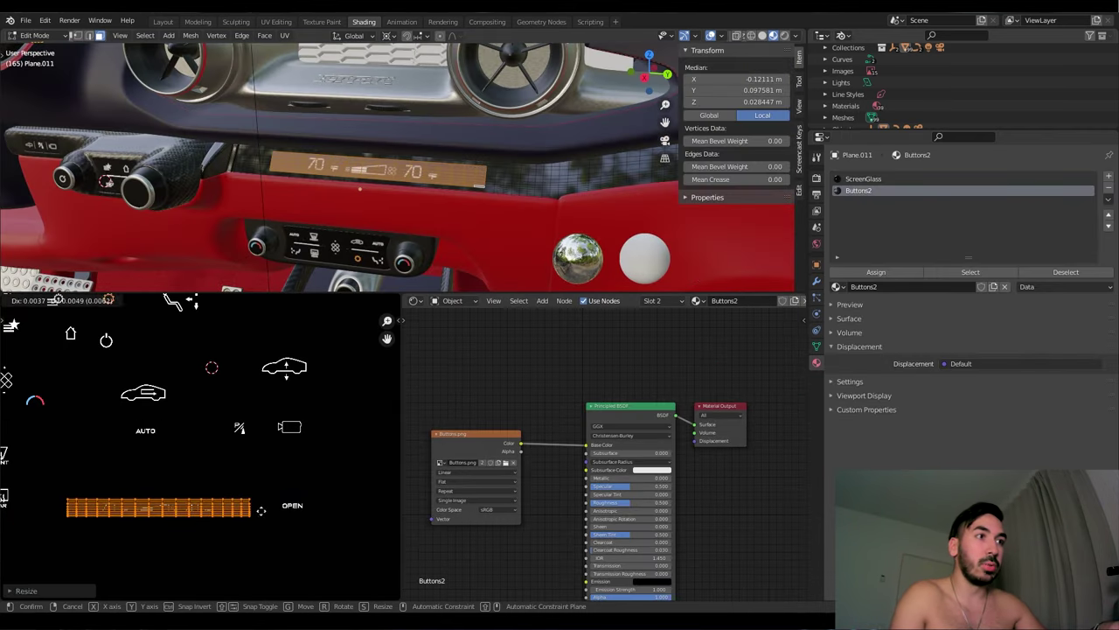
click(279, 520)
scroll(280, 493, up, 2)
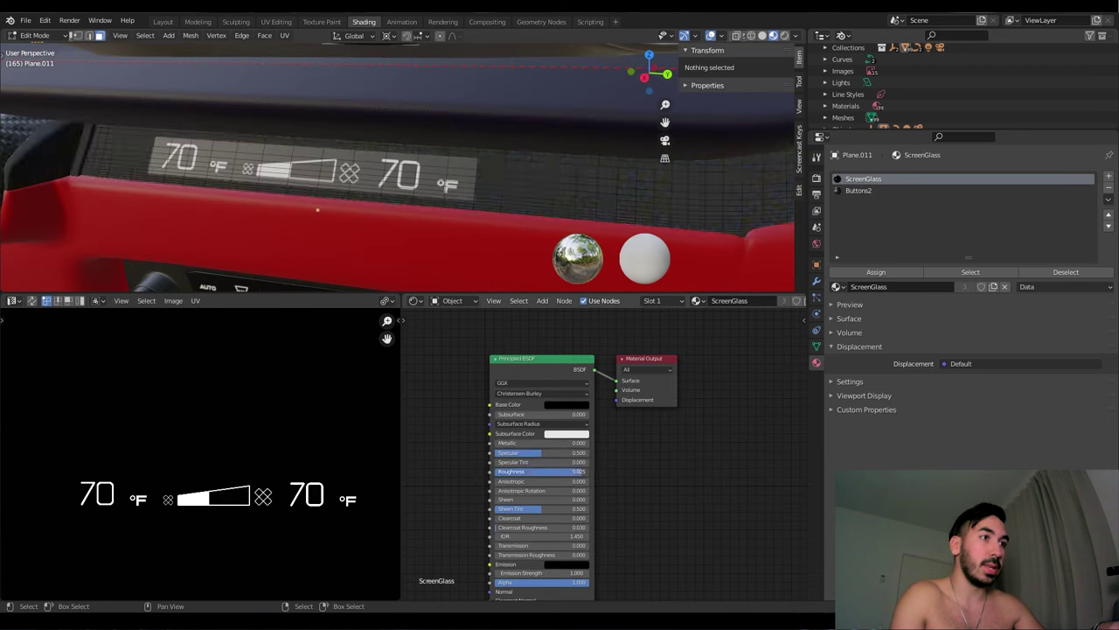
drag(560, 471, 533, 471)
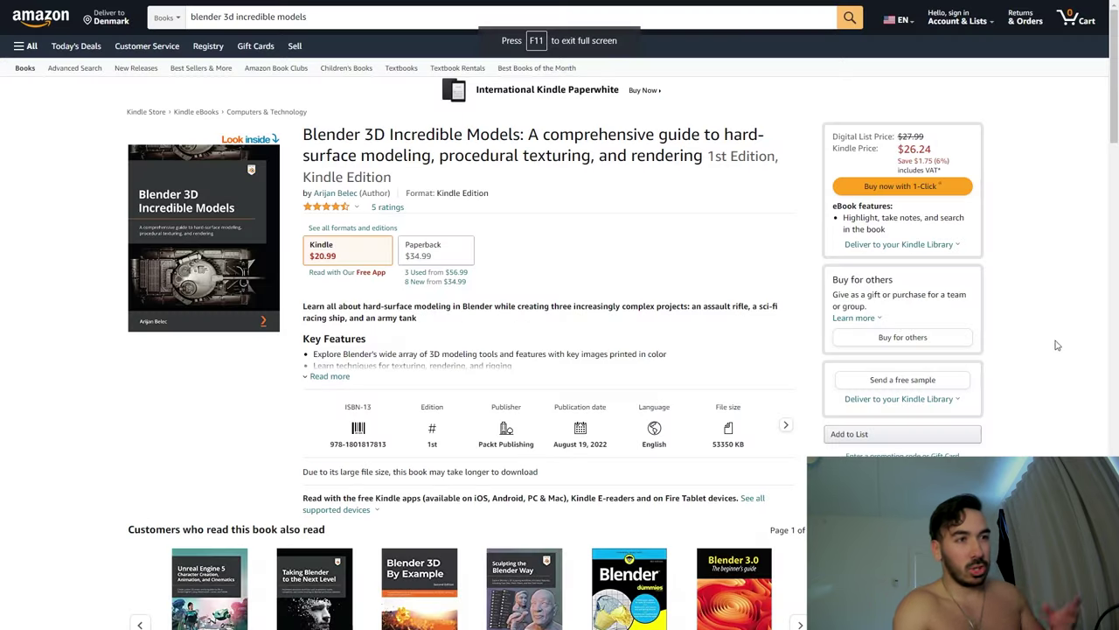
In the web browser, view the Blender 3D Incredible Models paperback and its cover on Amazon, and skim the e-book's texture-painting and tank-modeling pages
click(435, 250)
click(204, 236)
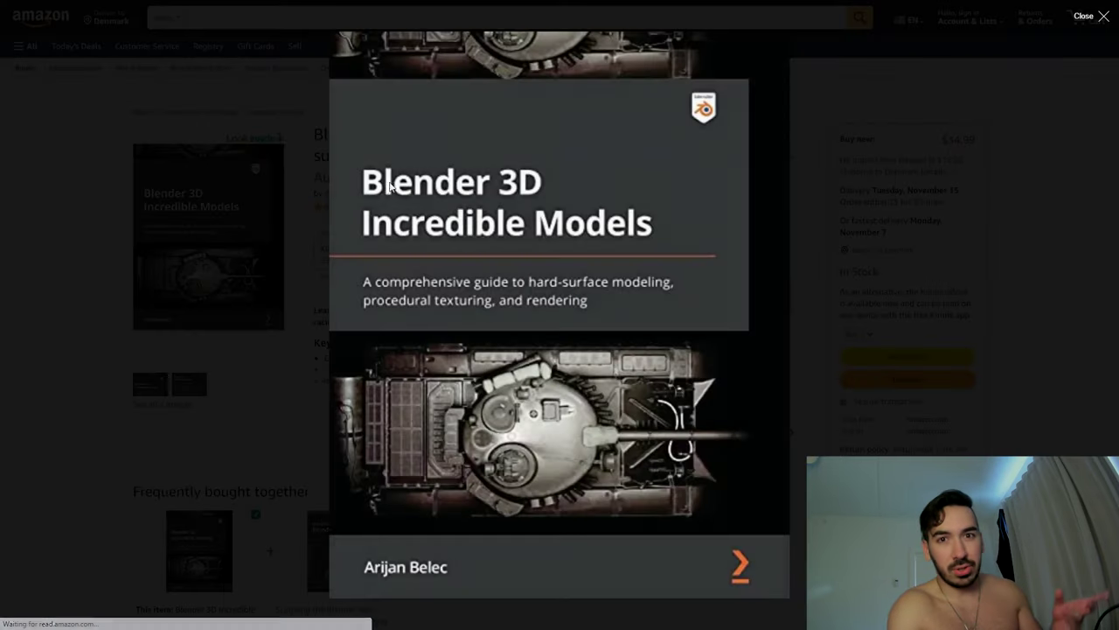
scroll(731, 56, down, 5)
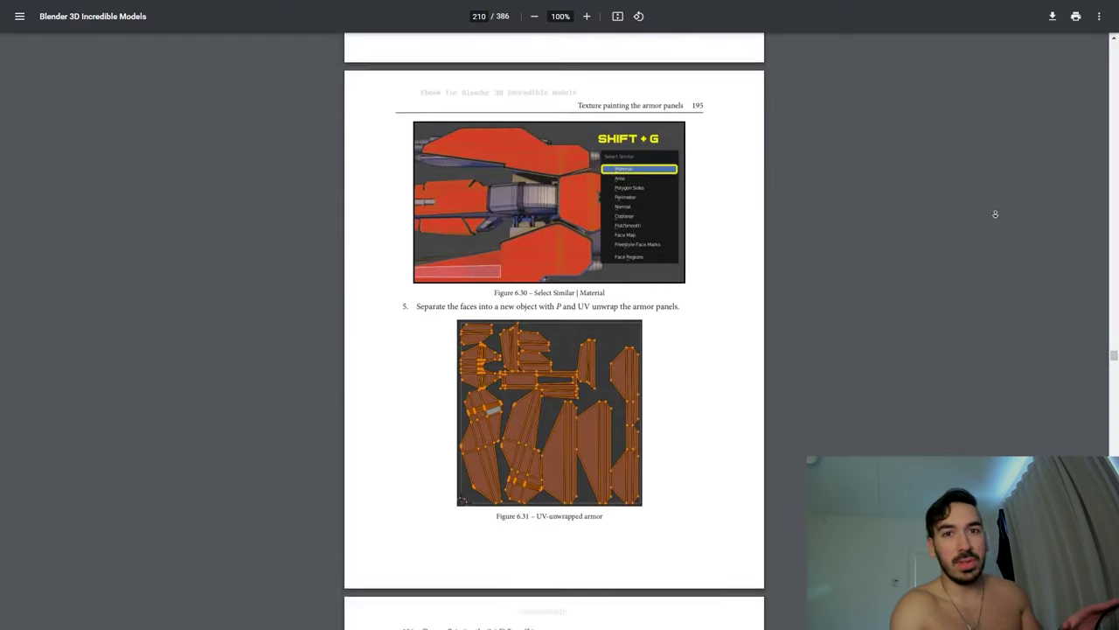
scroll(998, 213, down, 6)
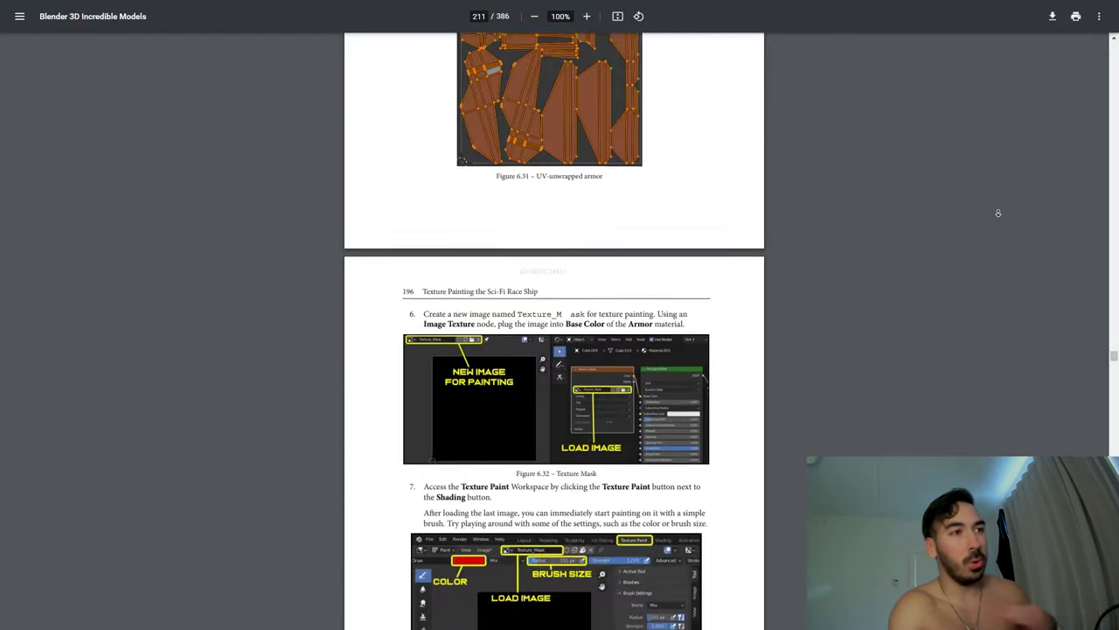
scroll(998, 213, down, 20)
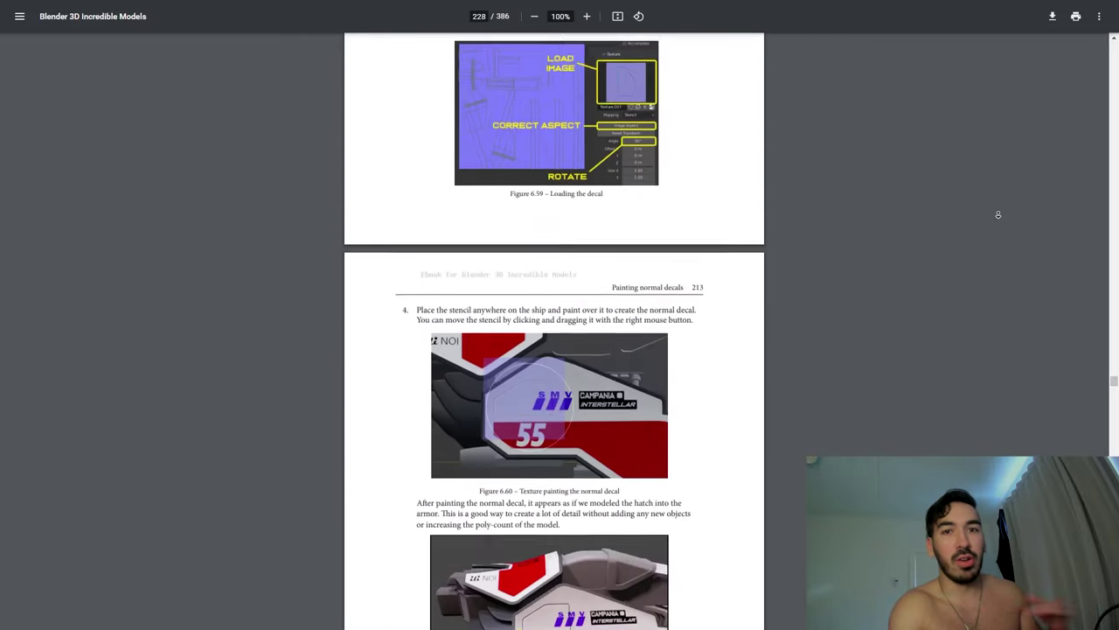
scroll(998, 216, down, 20)
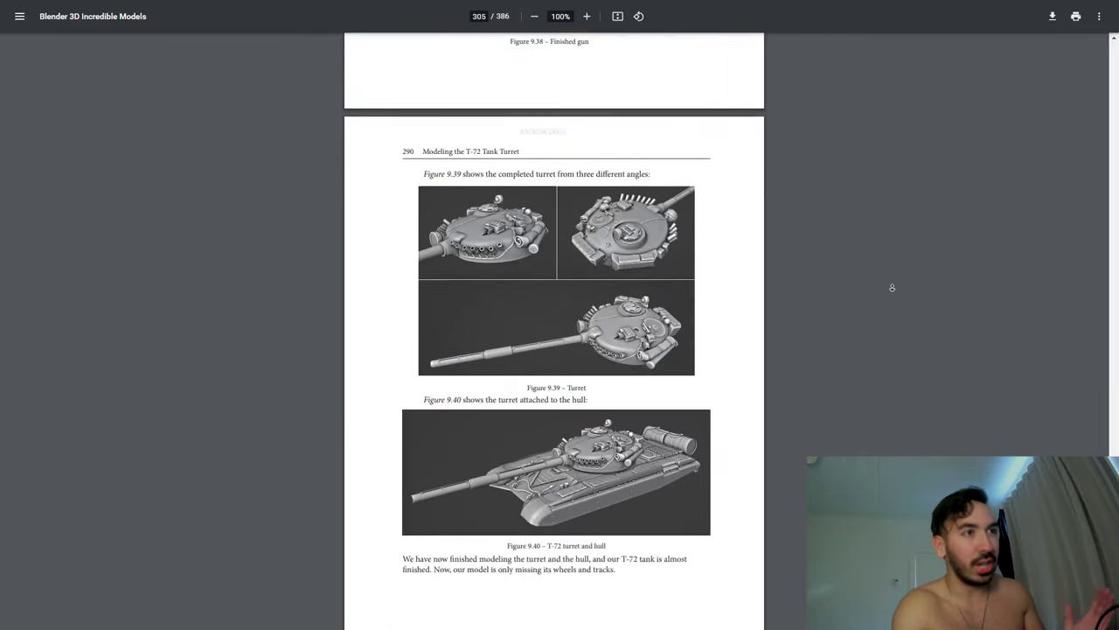